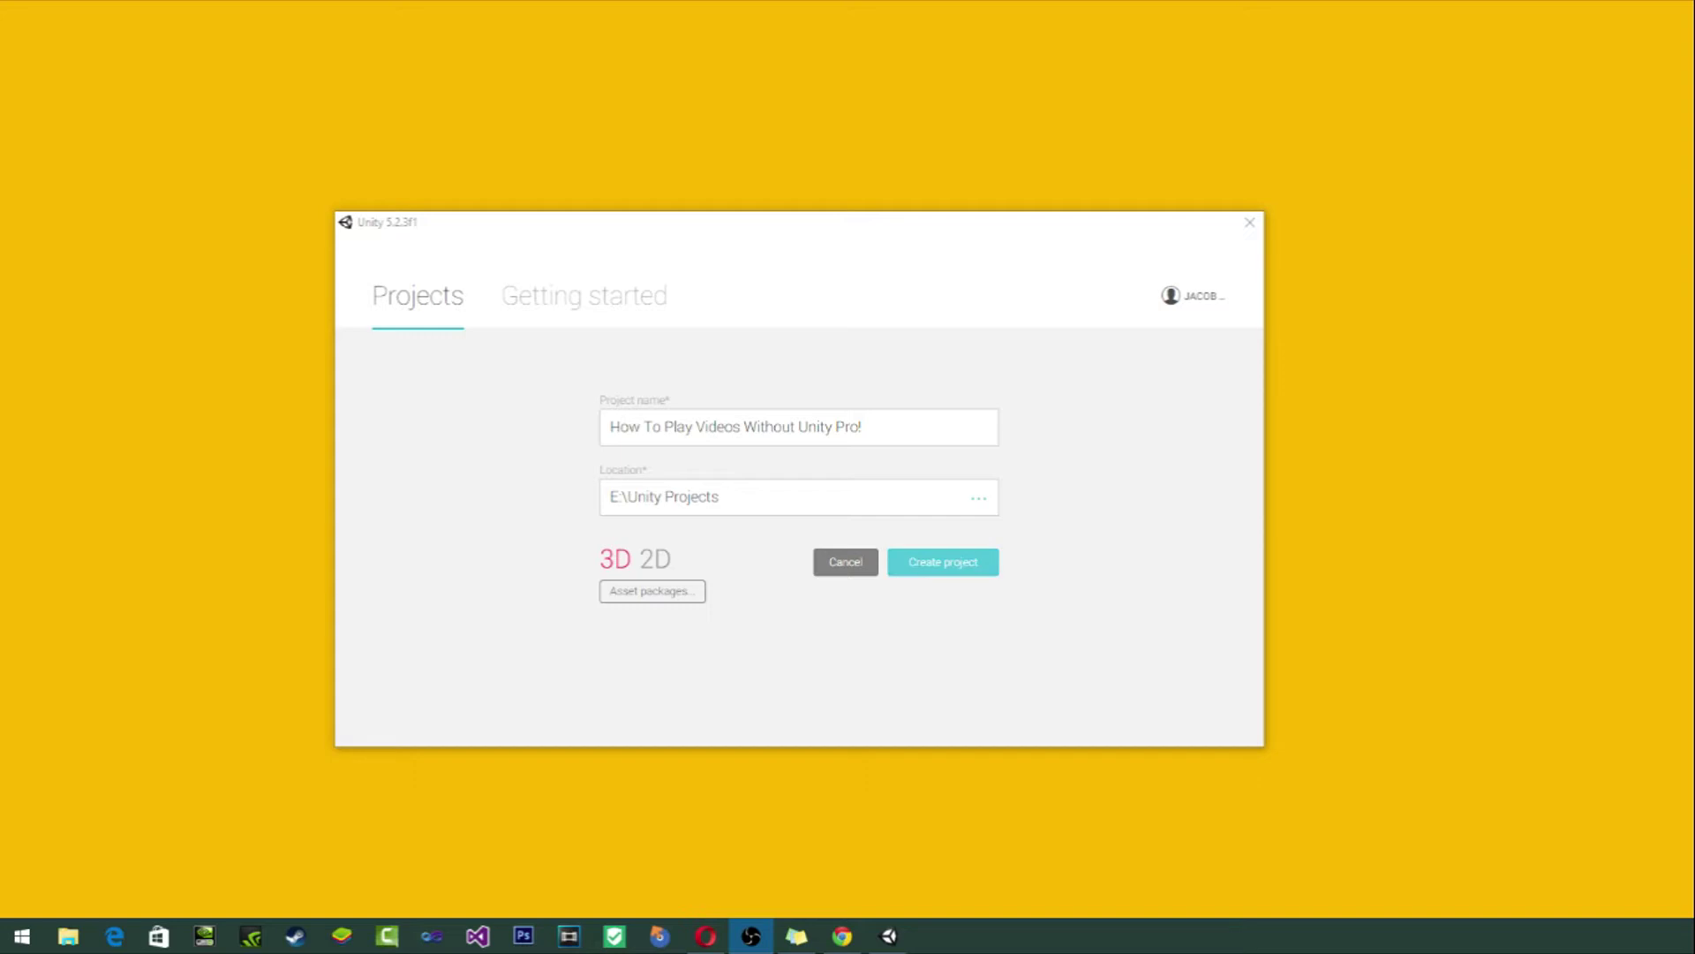
Step: Create a 3D project named "How To Play Videos Without Unity Pro!" in E:\Unity Projects
key("alt+Tab")
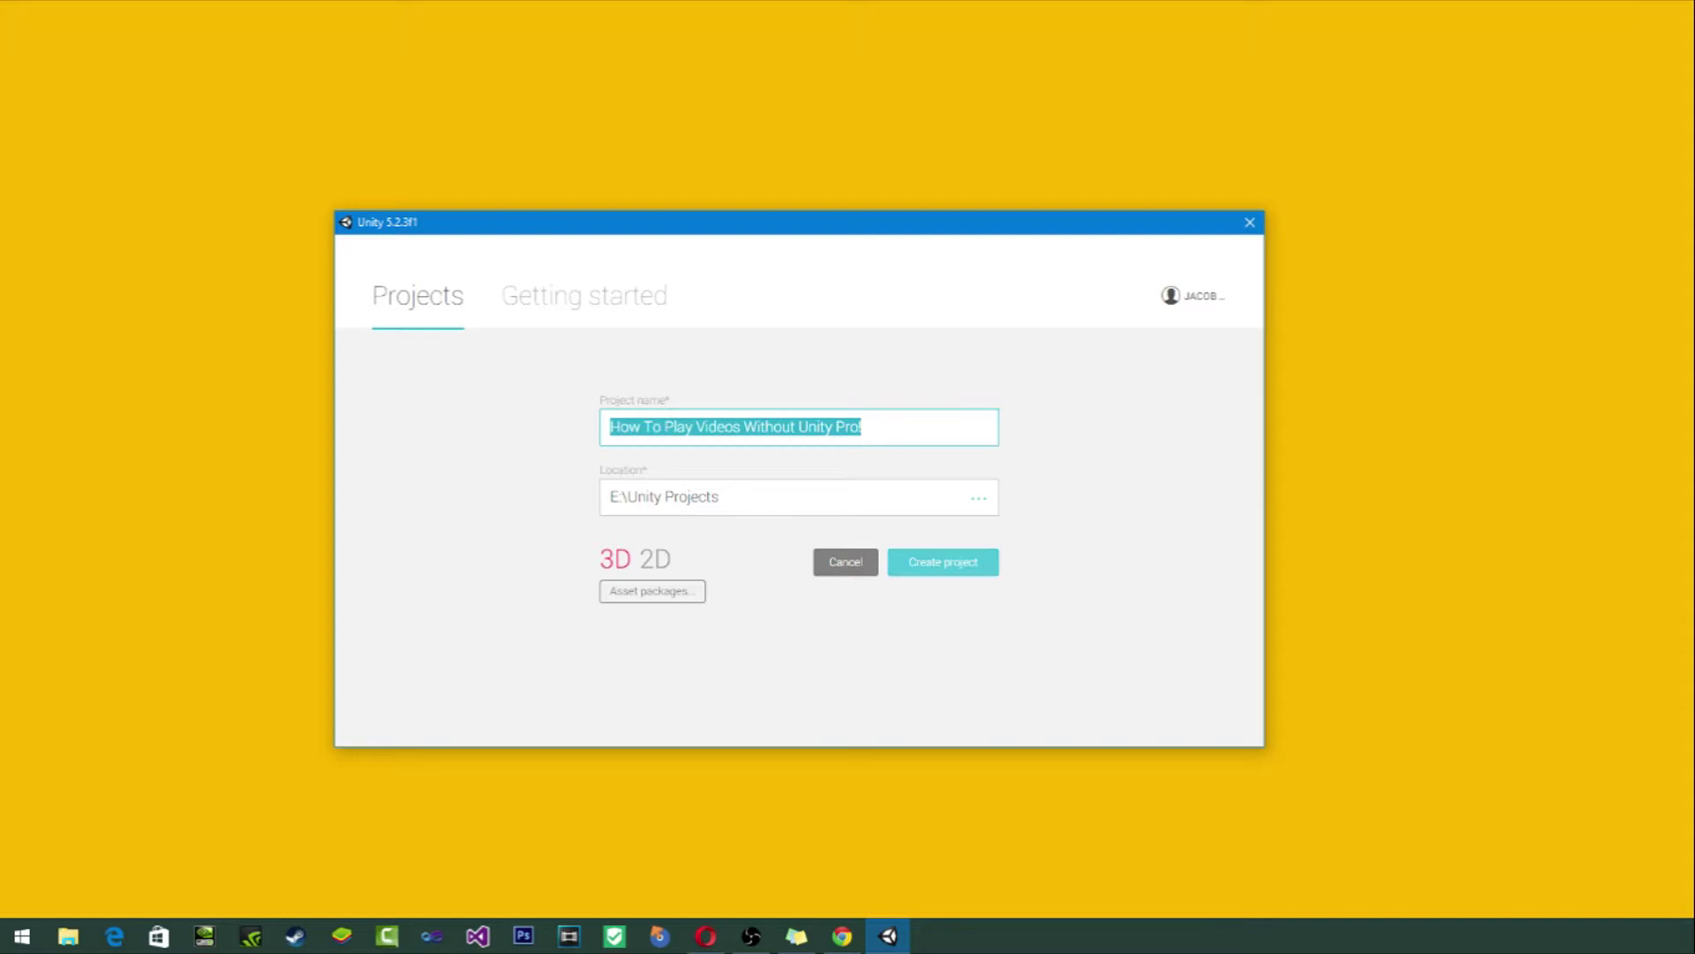
key("Return")
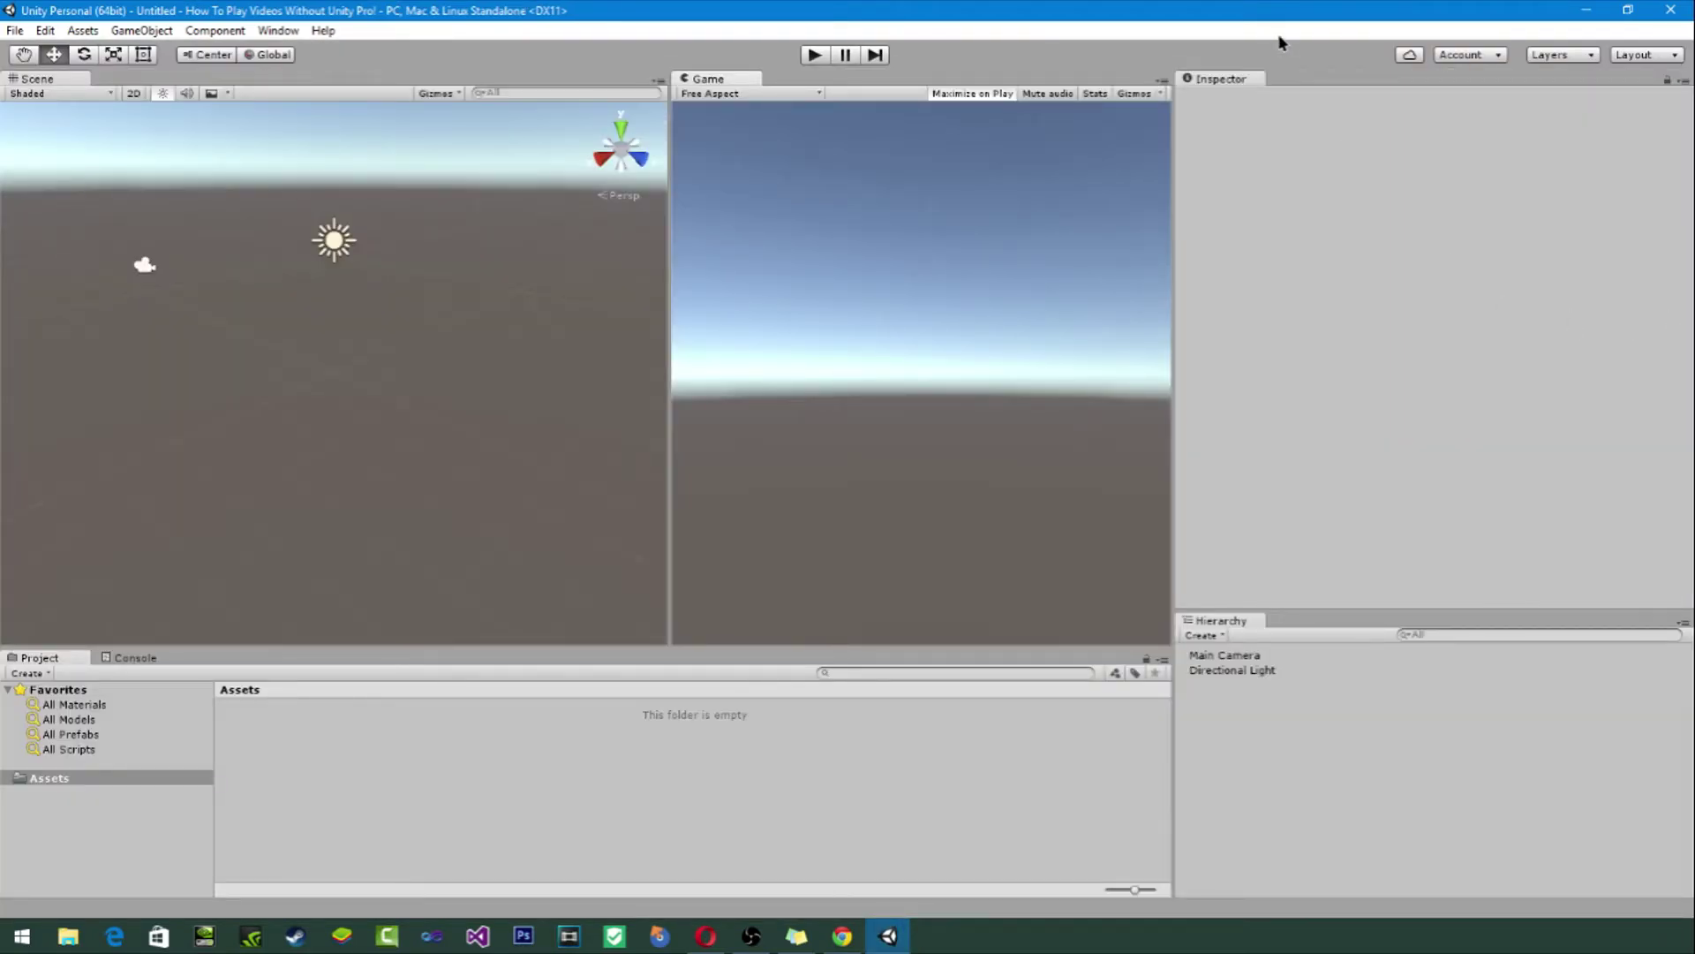
Step: Save the current untitled scene as Scene1 in the project's Assets folder
left_click(796, 936)
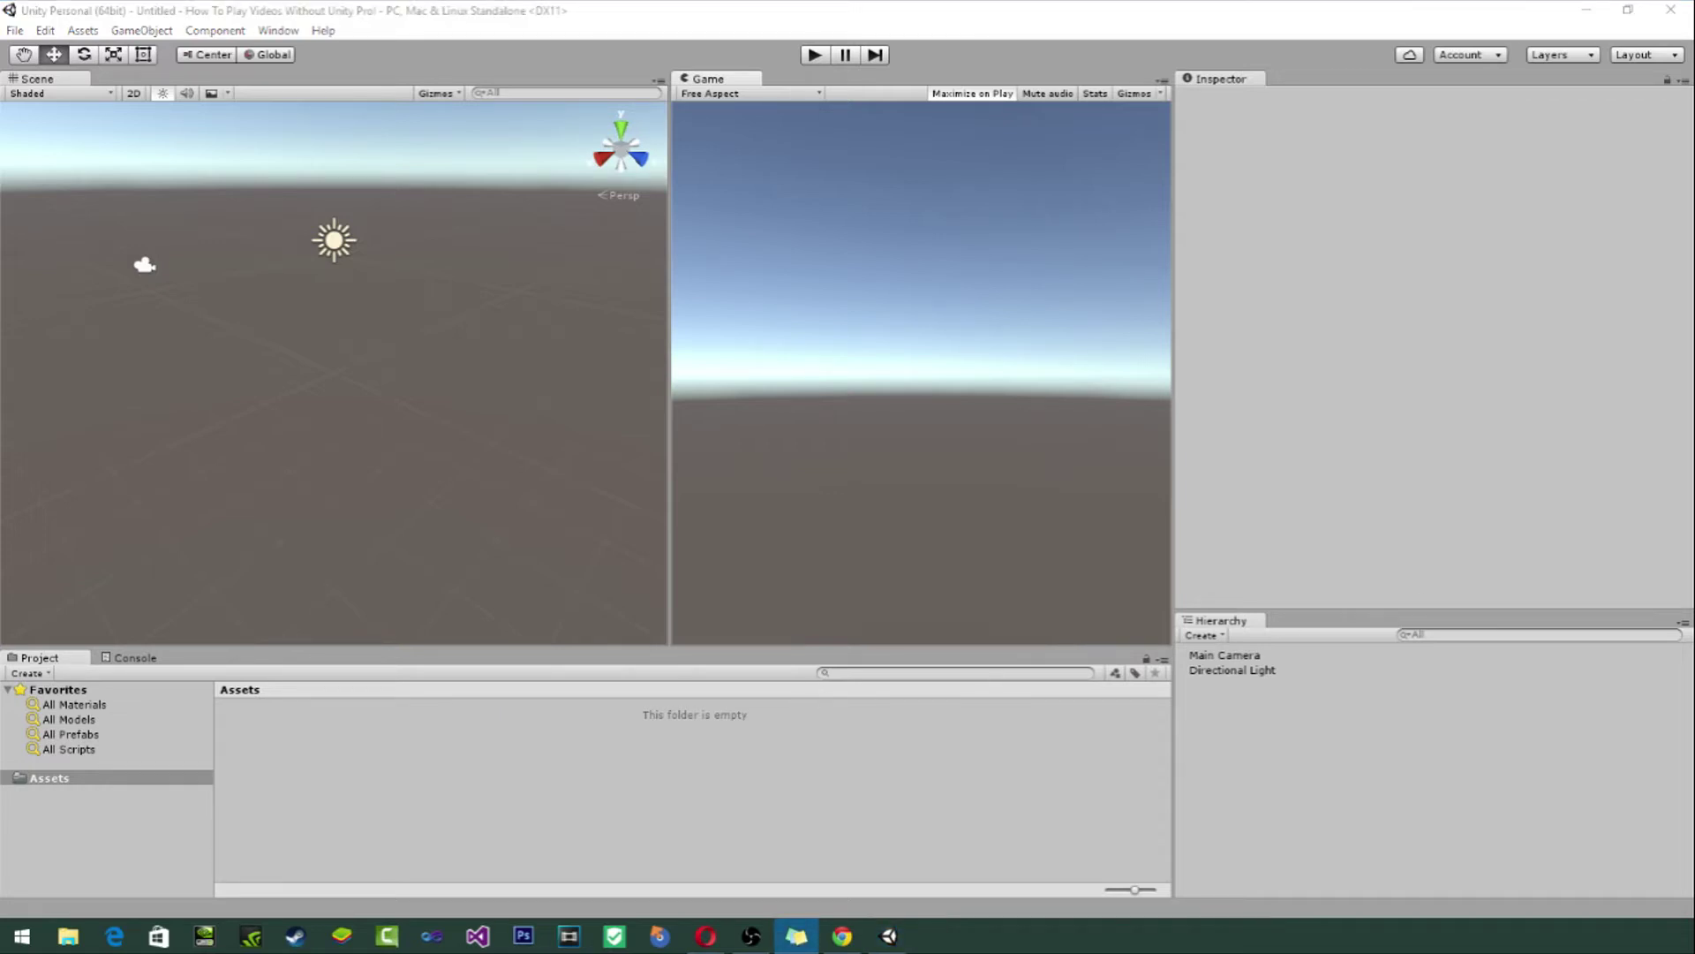
left_click(1289, 32)
key("alt+f")
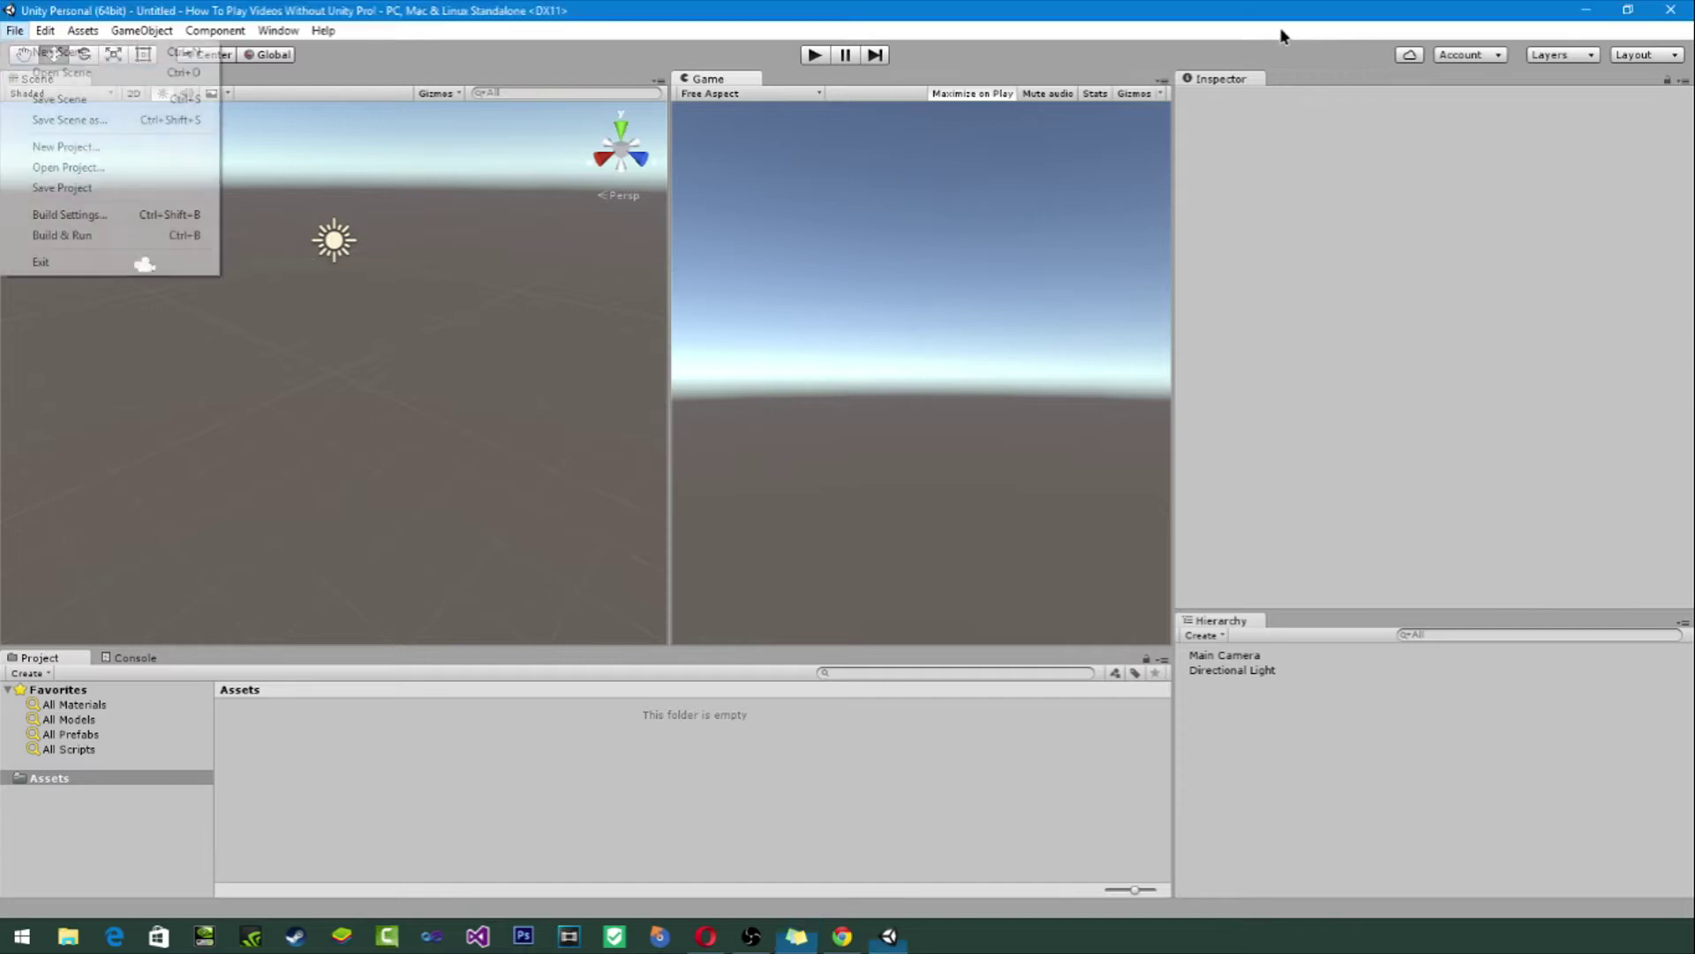
key("Down")
key("Down")
key("Return")
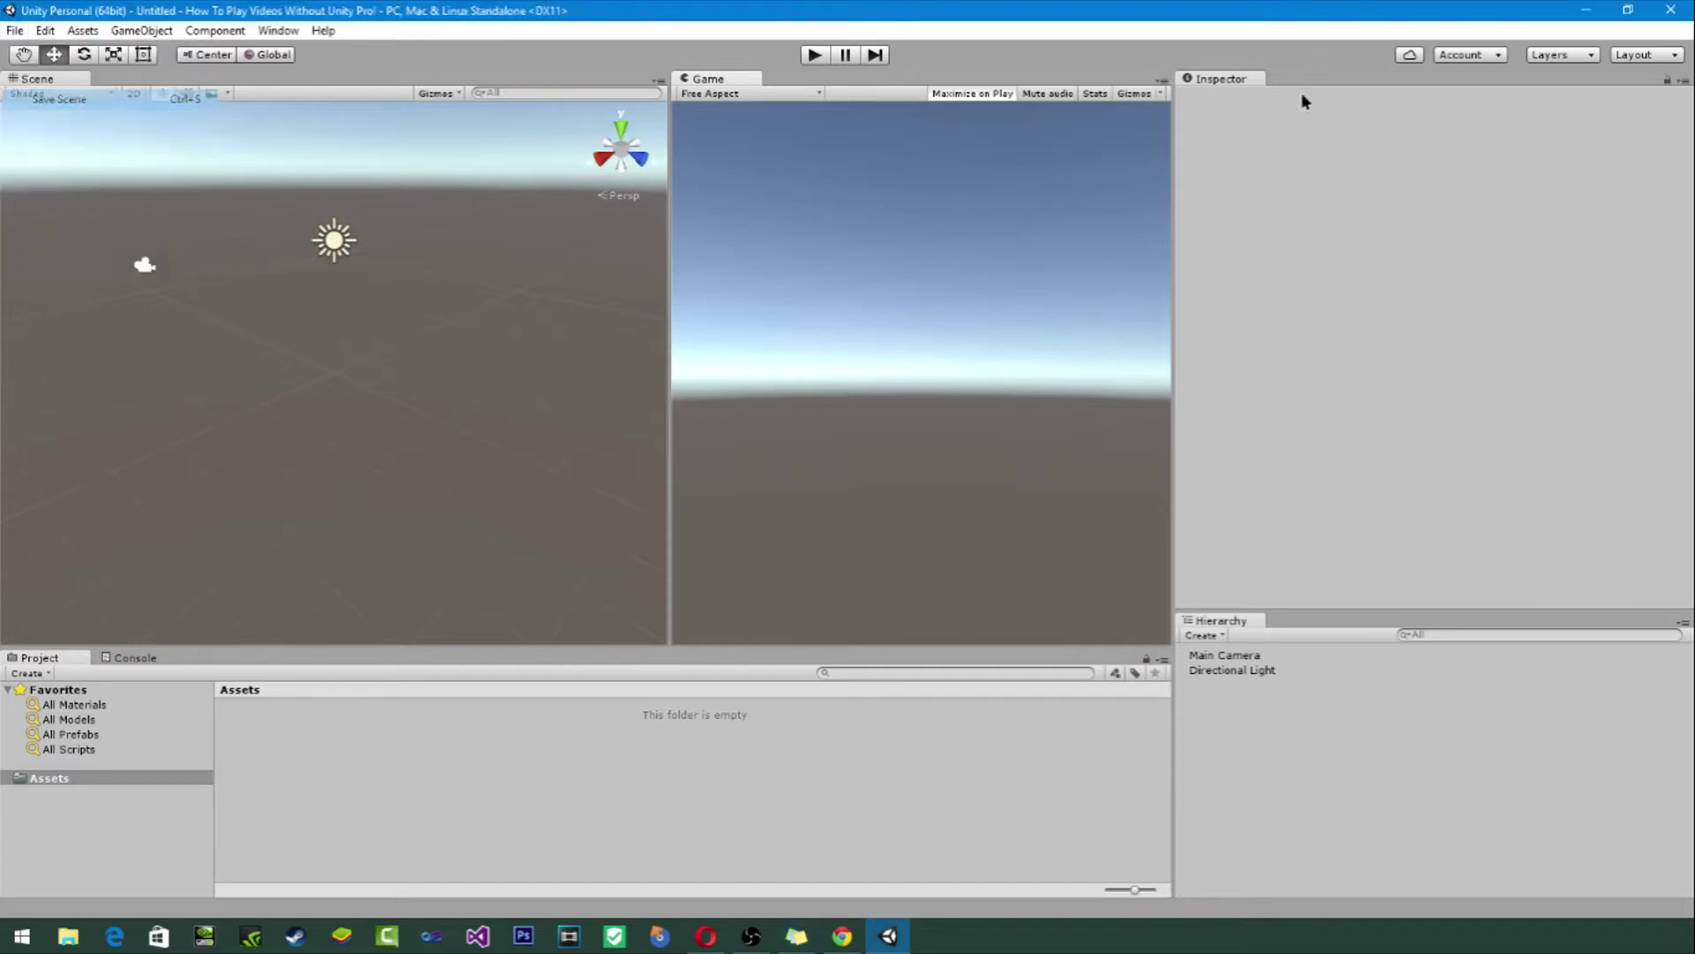
type("Scene")
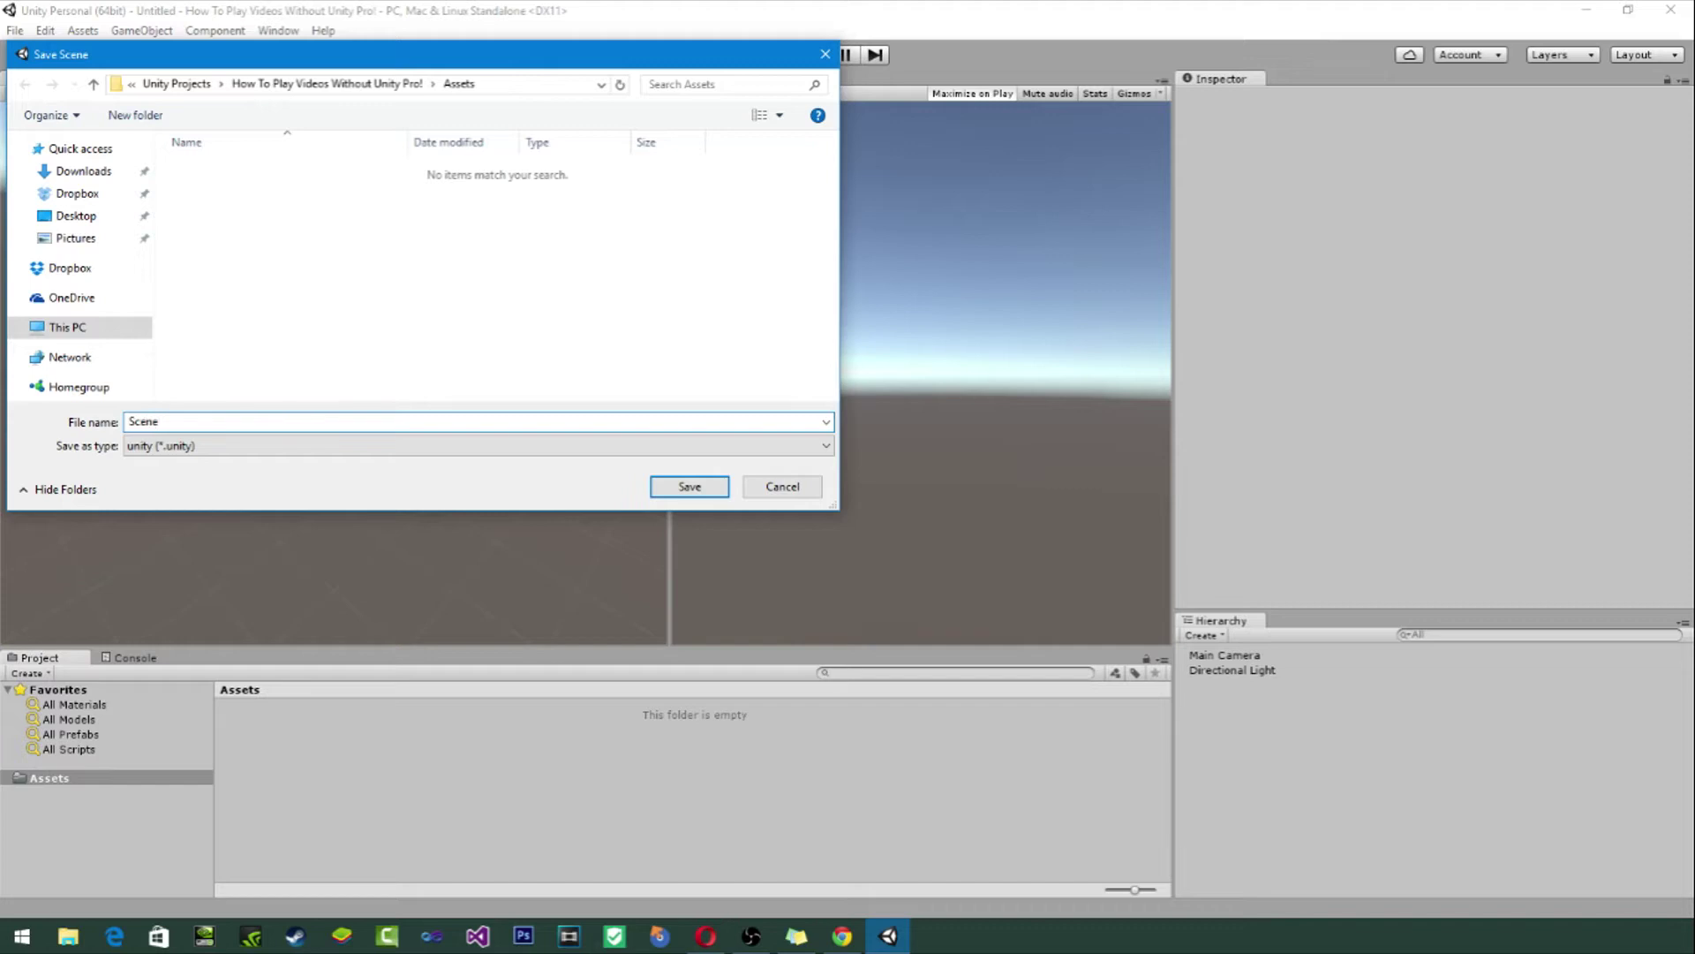
type("1")
key("Return")
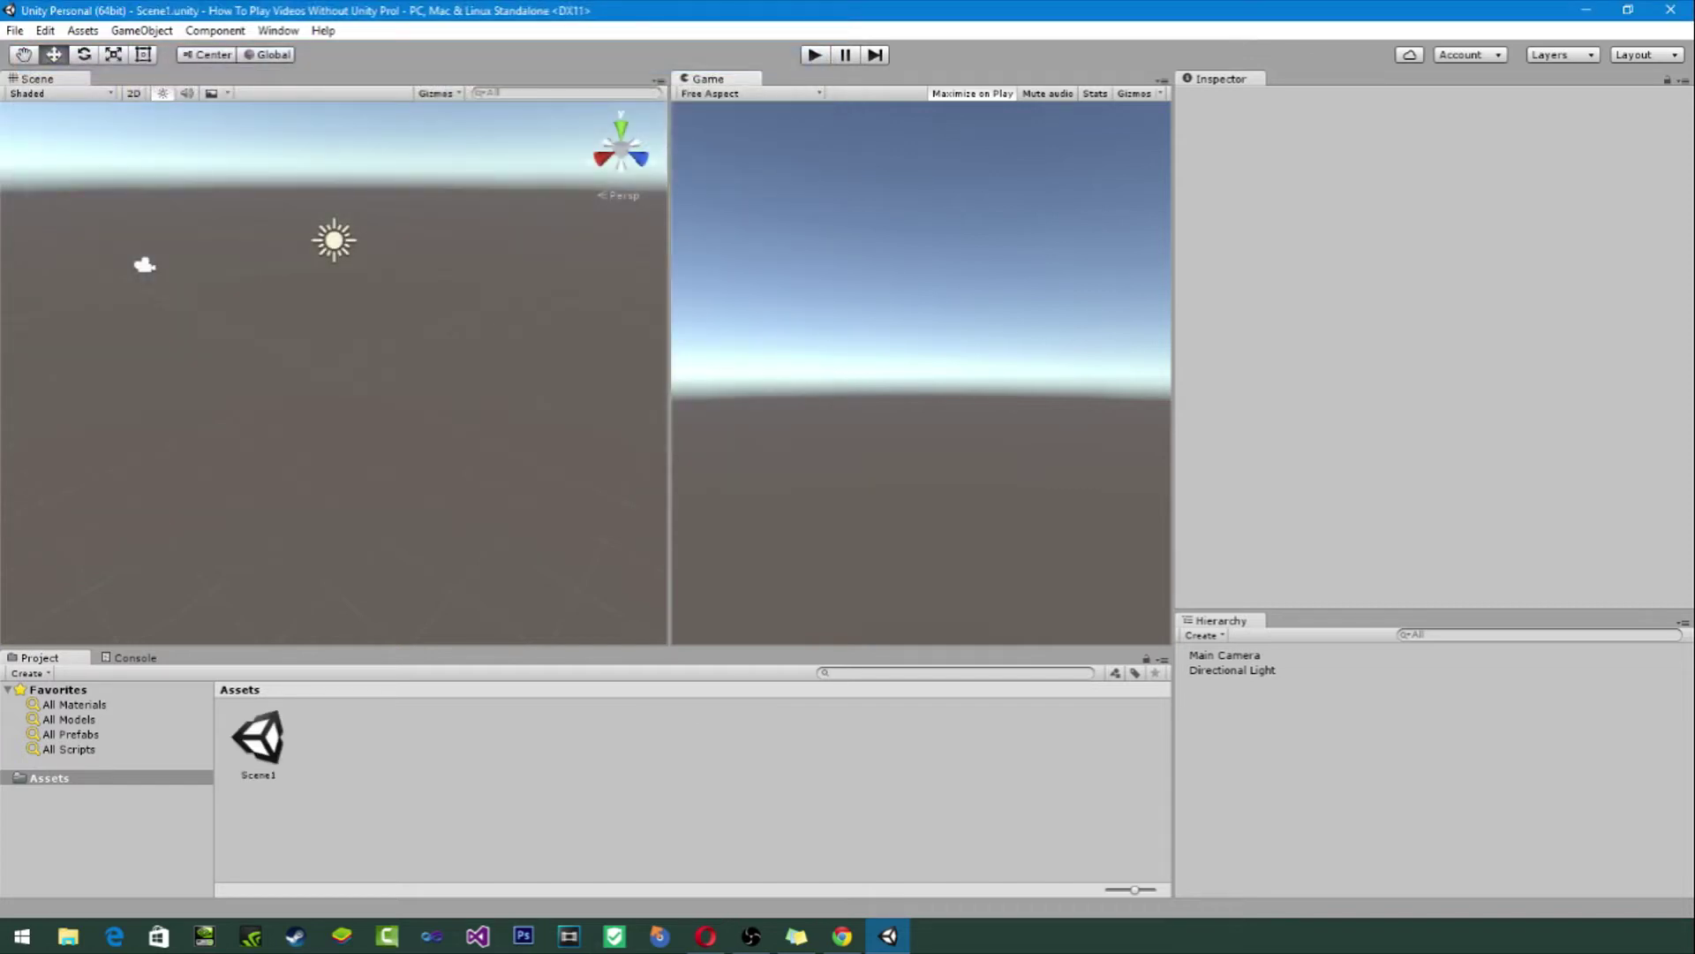
Step: Create a new scene
key("alt+f")
key("Down")
key("Down")
key("Down")
key("Down")
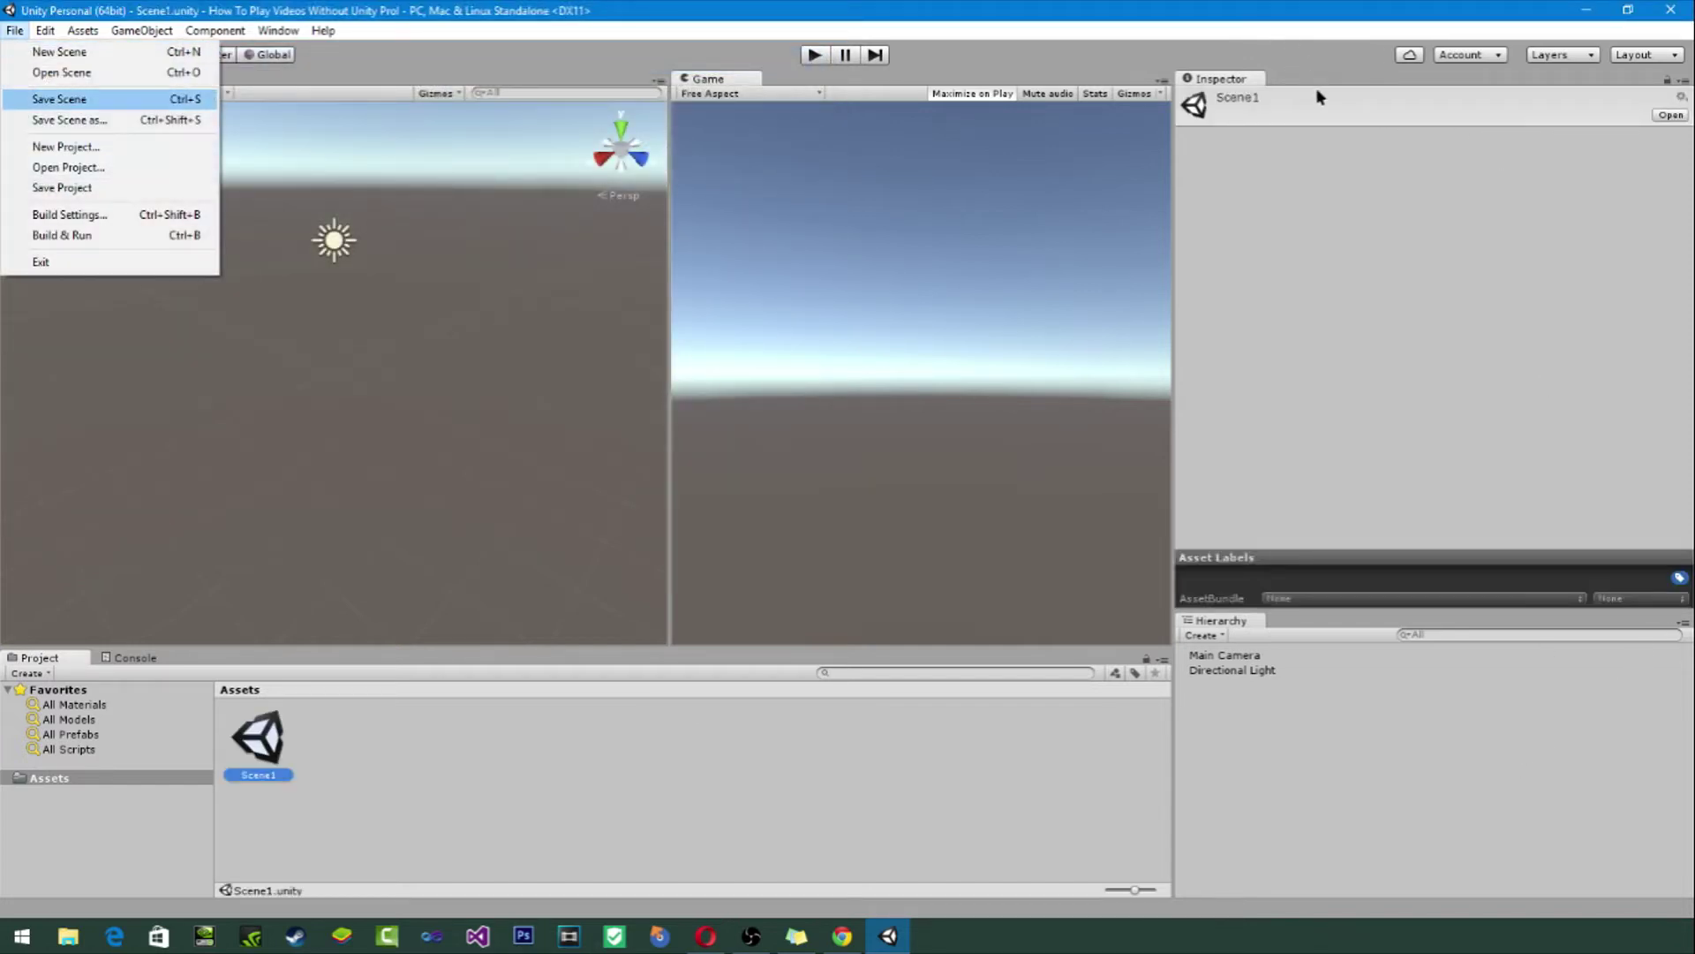
key("Up")
key("Up")
key("Up")
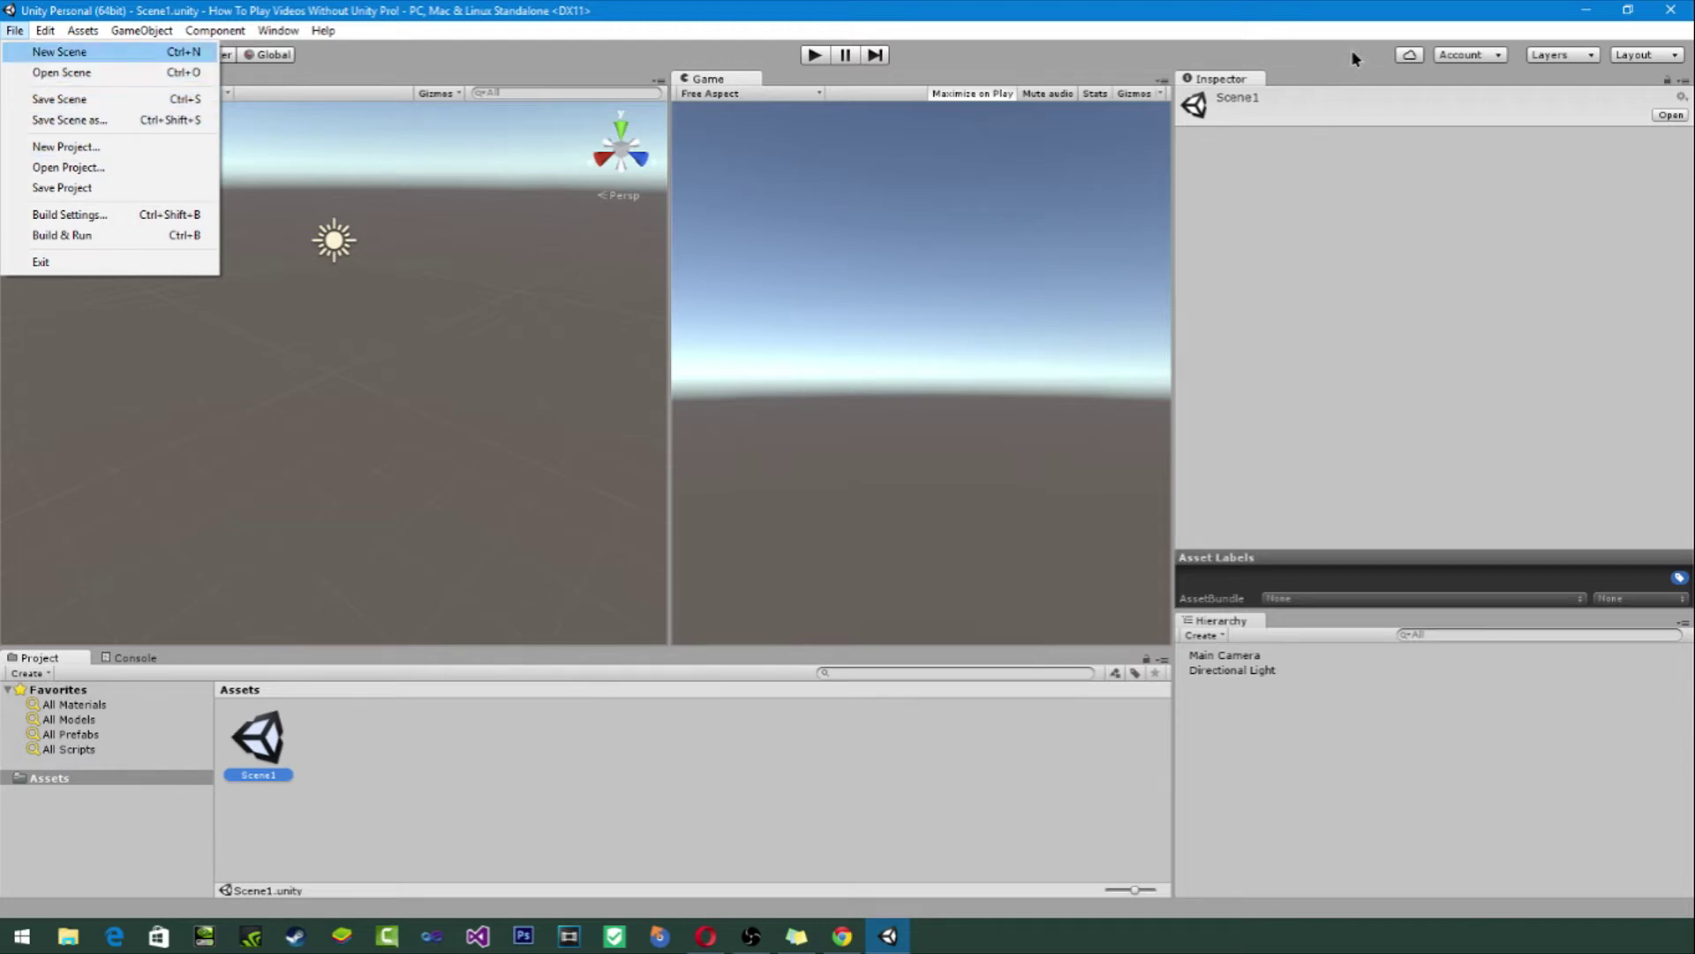
key("Return")
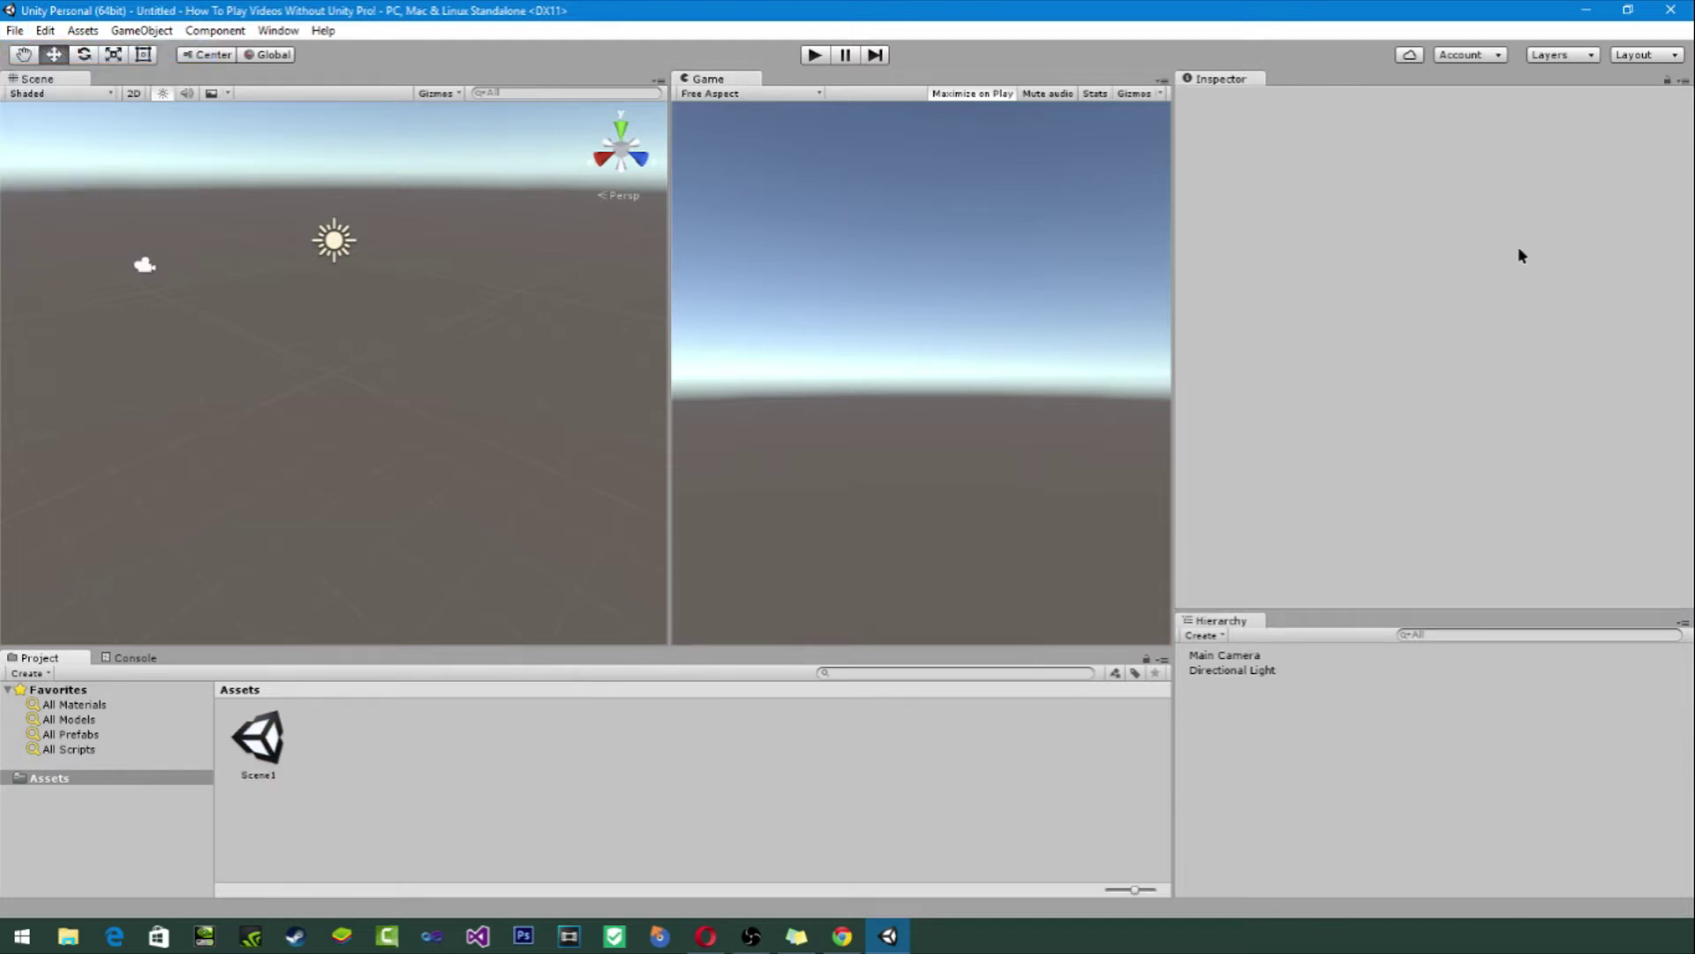
Step: Save the new scene as Scene2 in the project's Assets folder
key("alt+f")
key("Down")
key("Down")
key("Return")
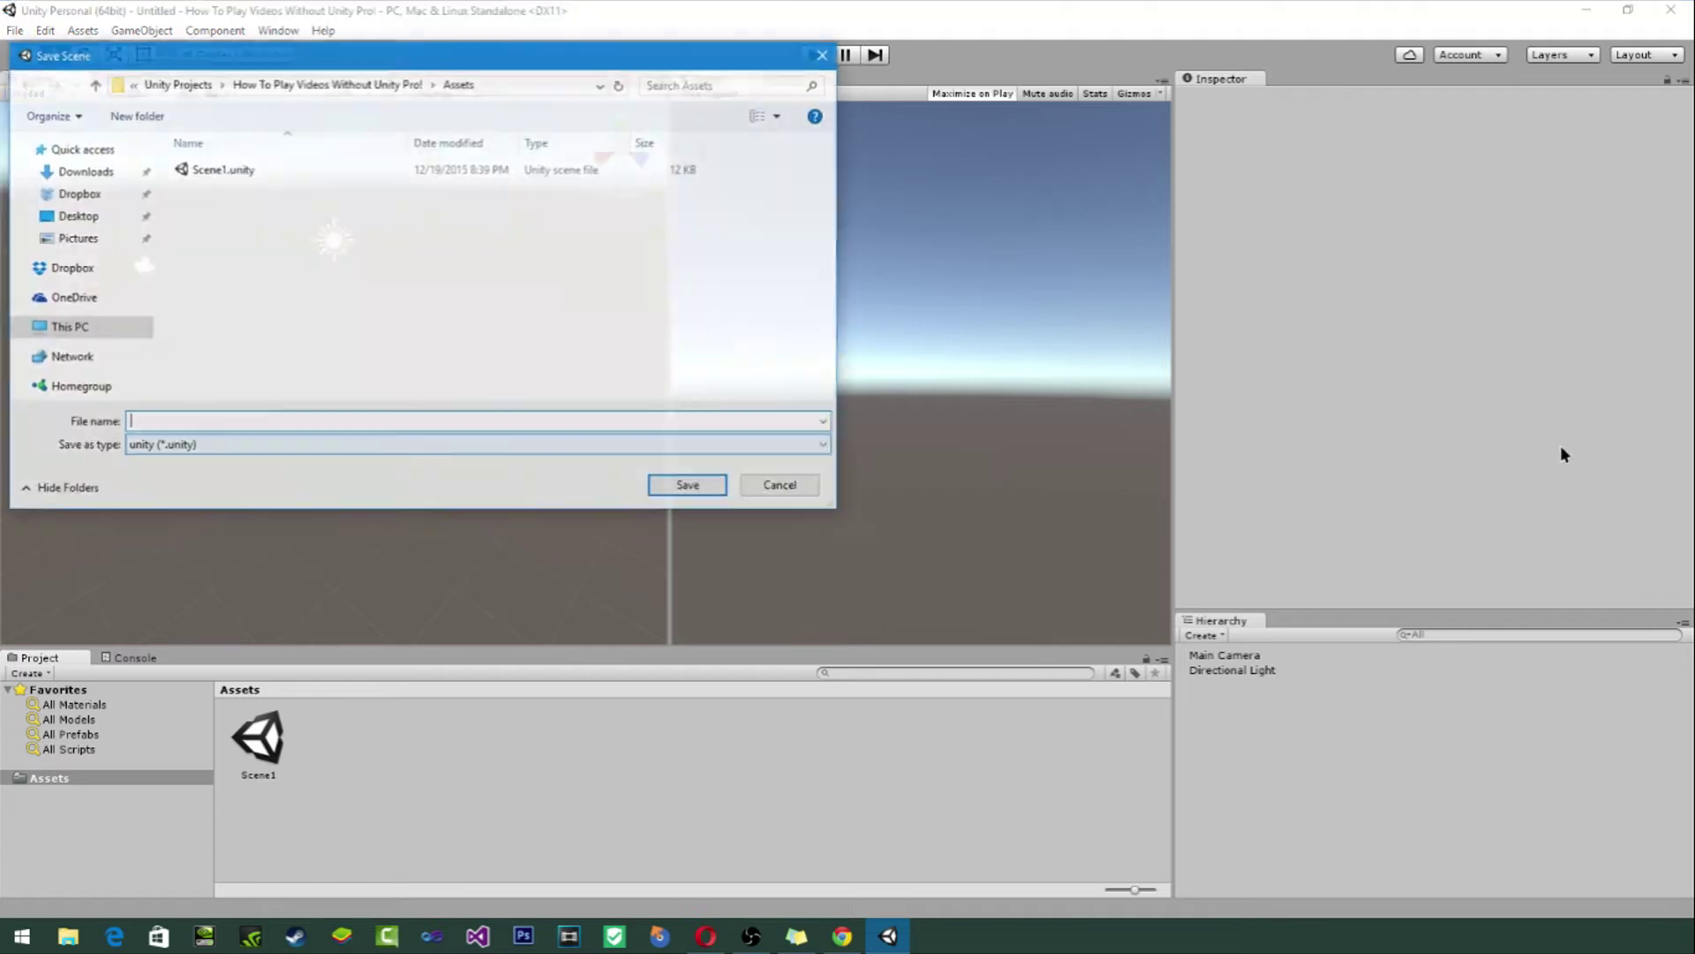
type("Scen")
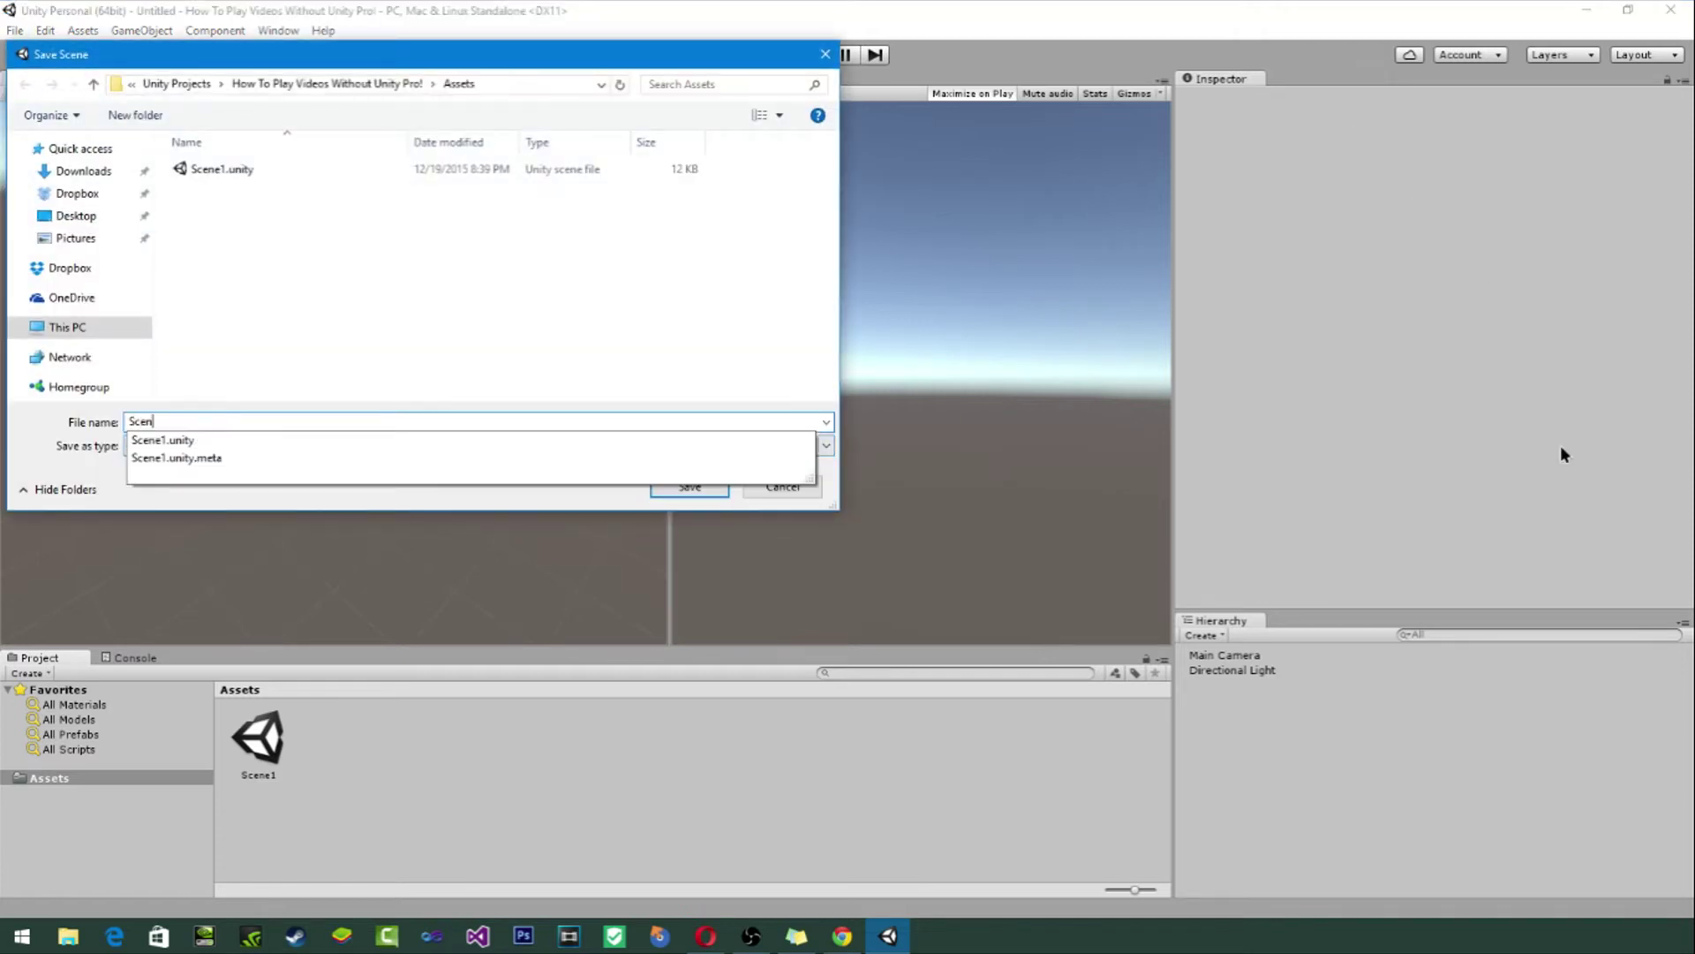
type("e2")
key("Return")
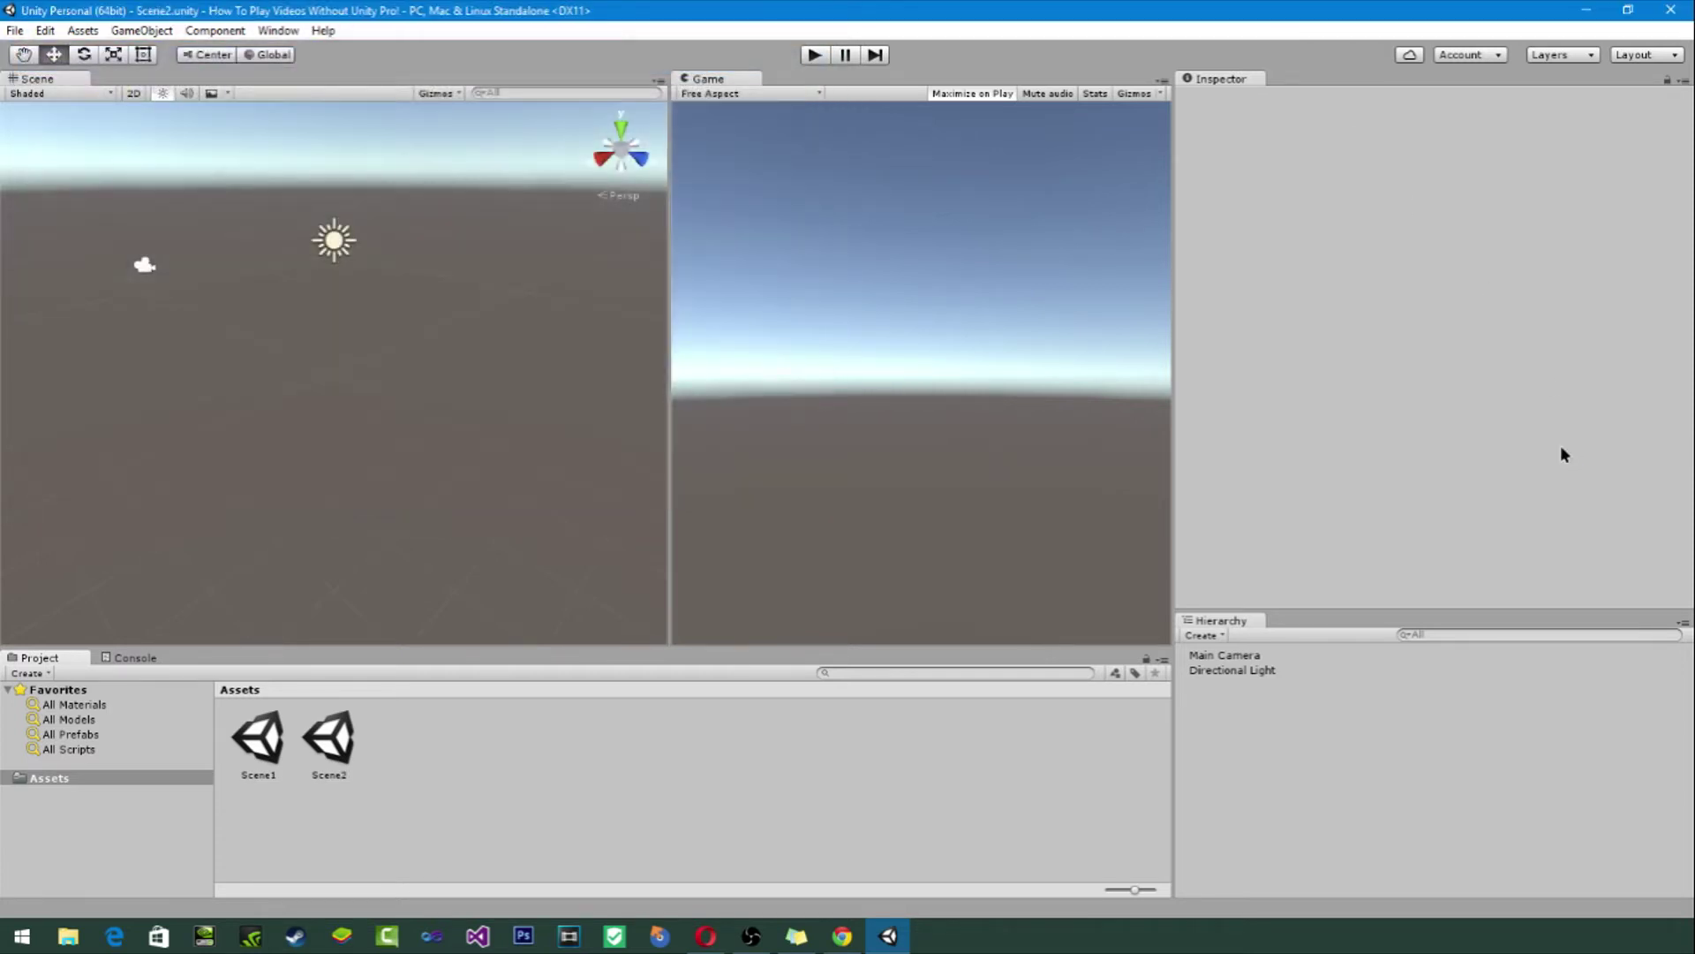
Step: Open Scene1 from the project's assets for editing
key("Right")
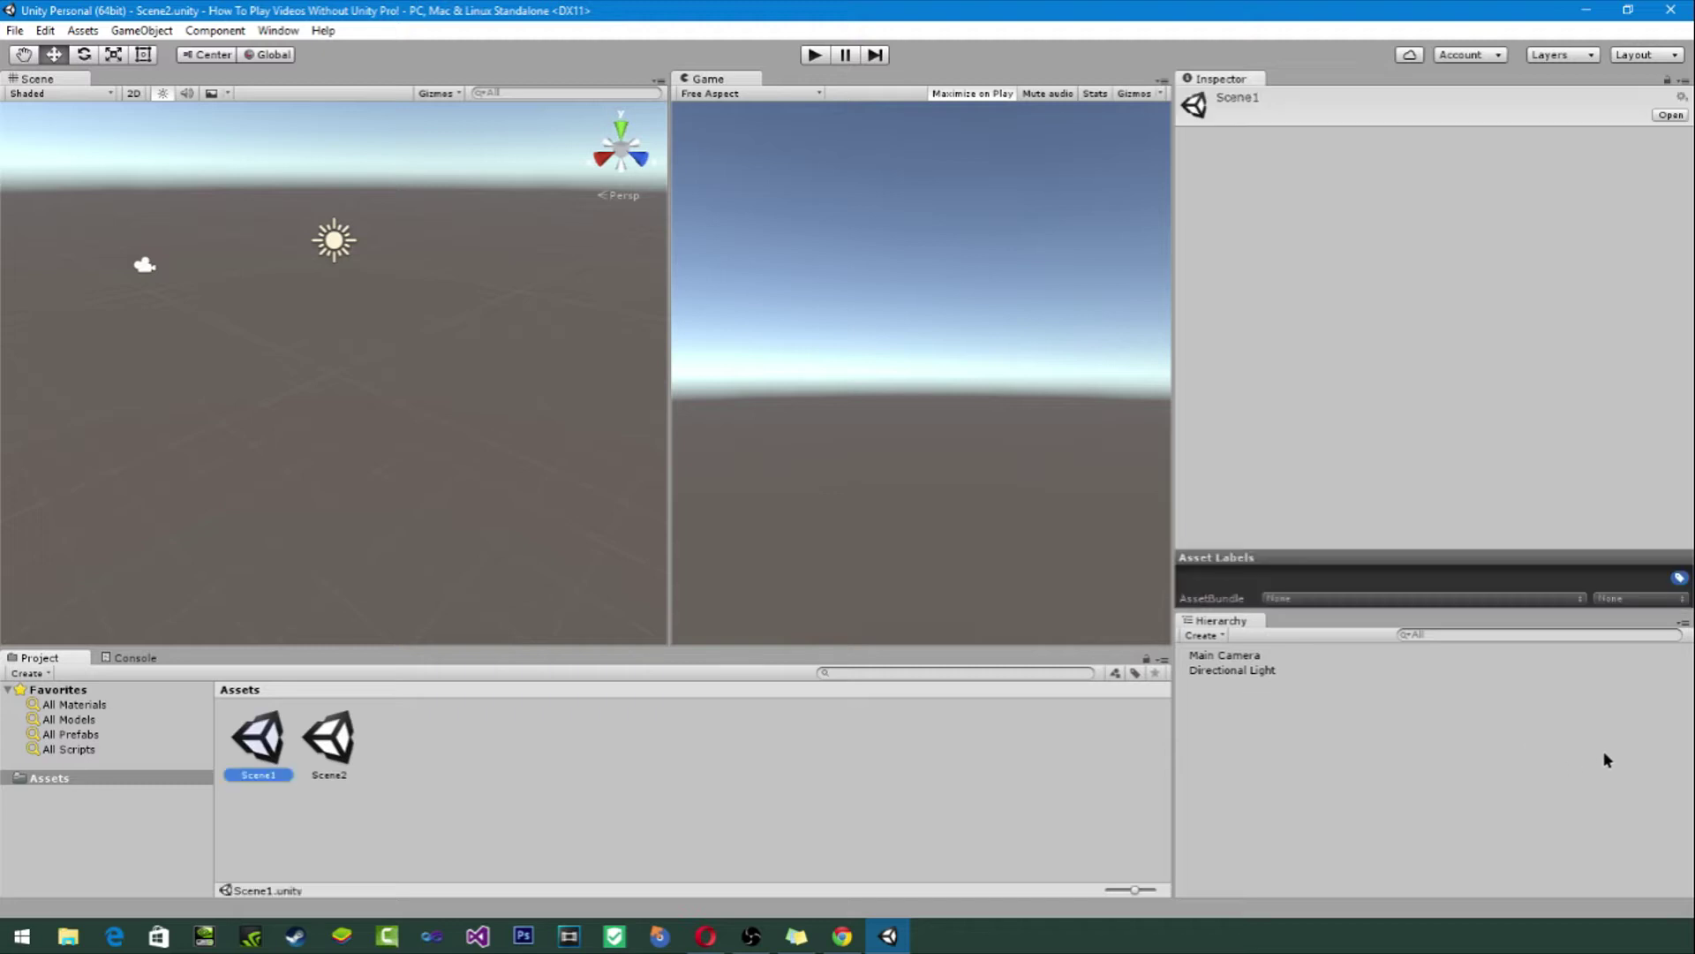
key("shift+Right")
left_click(1664, 748)
Step: Build Scene1 for PC, Mac & Linux Standalone as an executable named game in the project folder
key("alt+f")
key("Down")
key("Down")
key("Down")
key("Down")
key("Down")
key("Down")
key("Down")
key("Return")
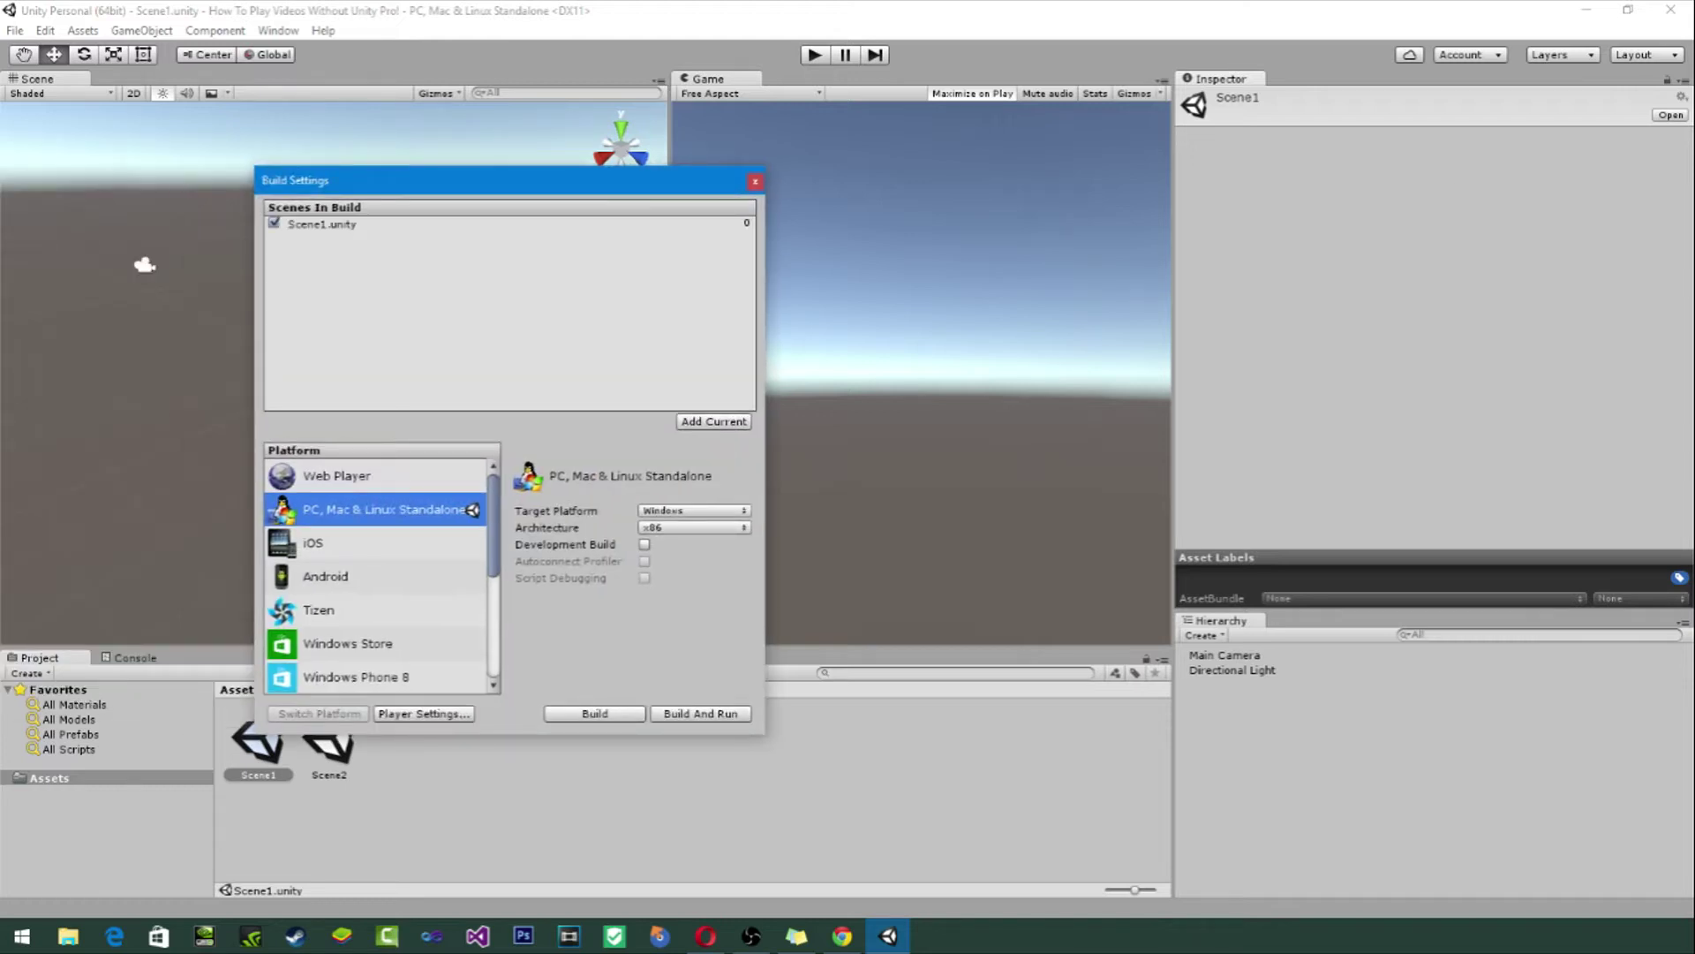
left_click(594, 714)
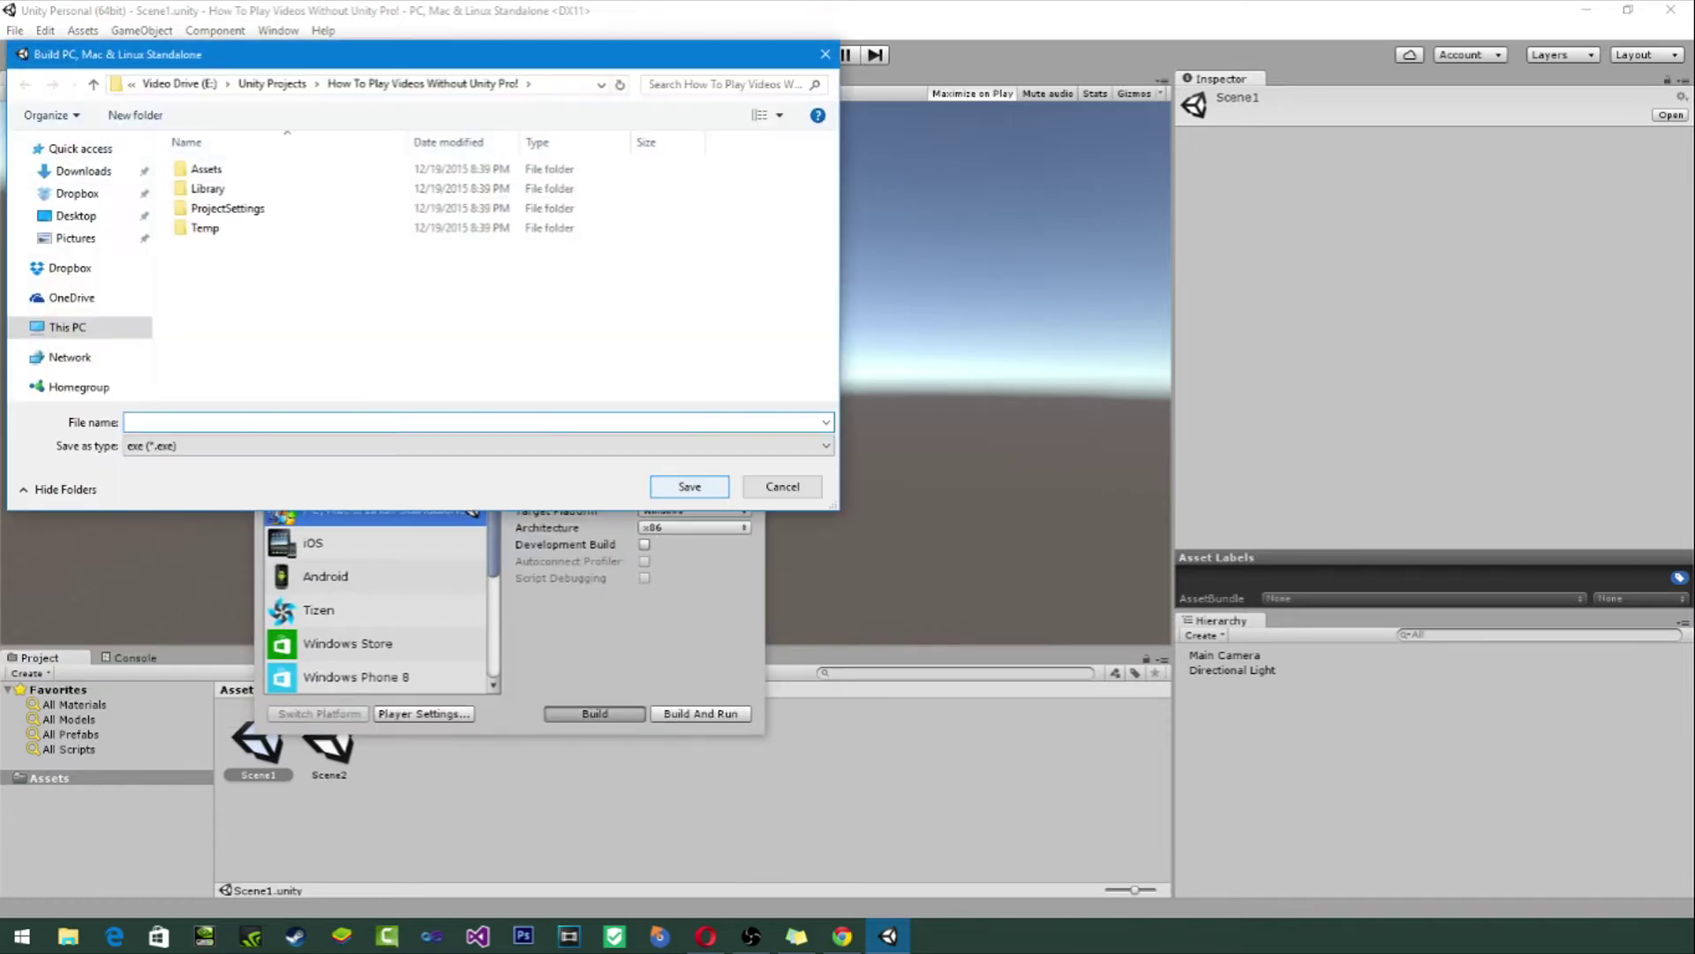
type("game")
key("Return")
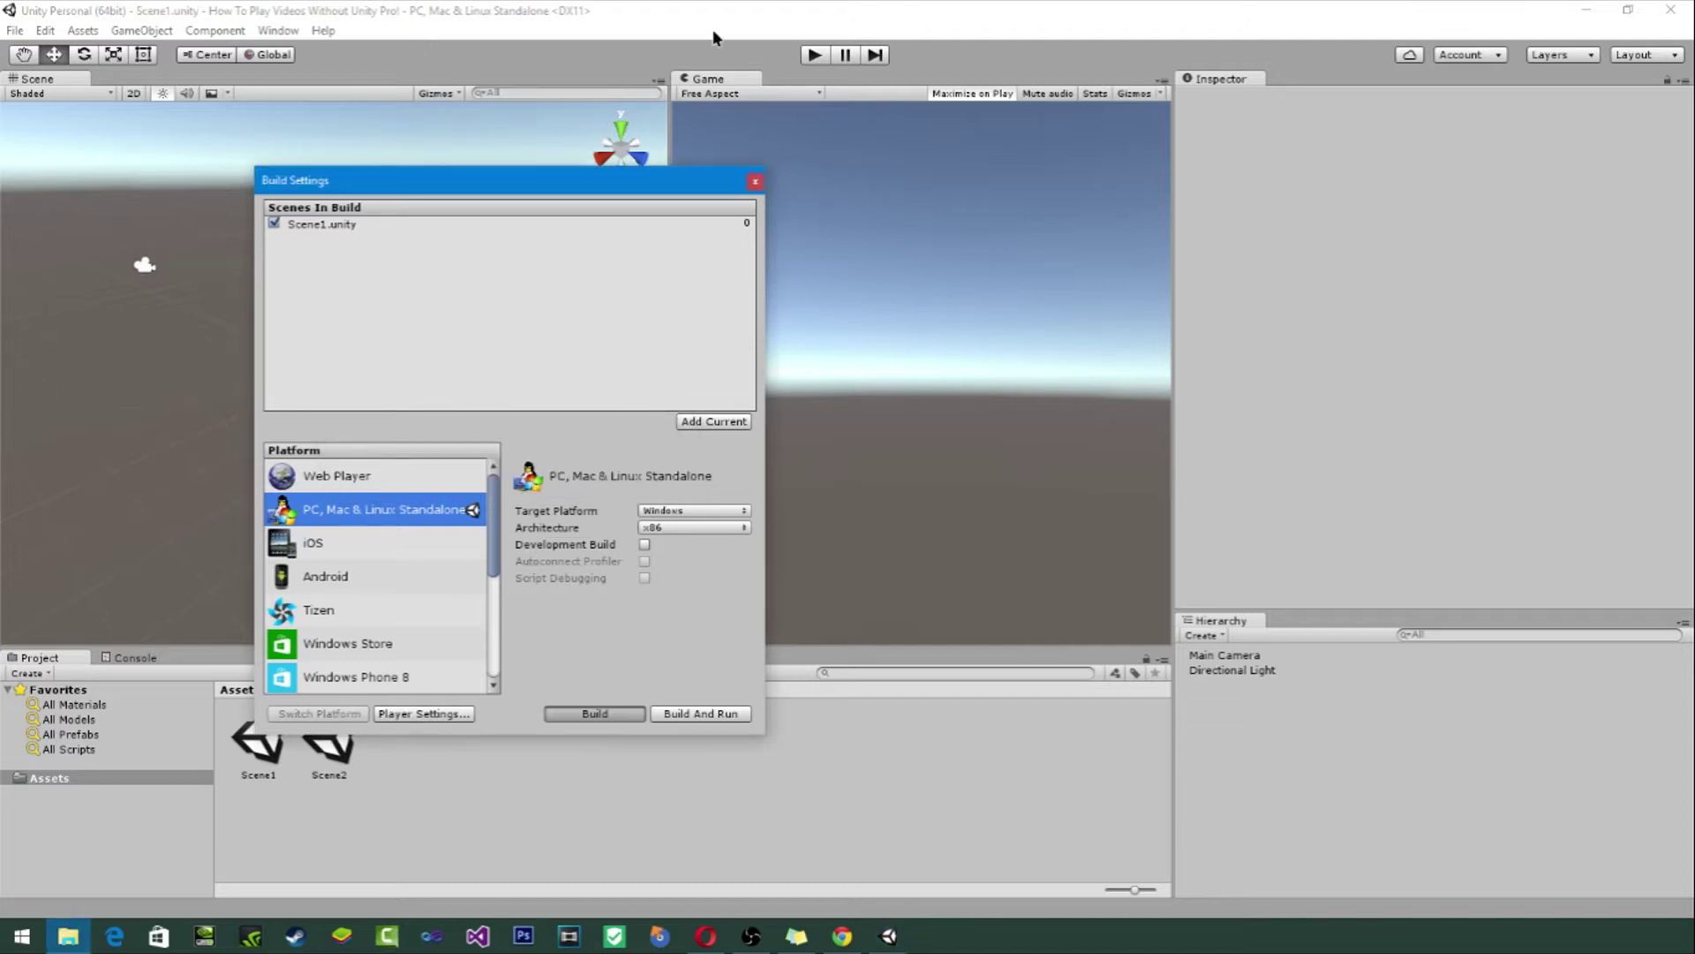
Step: Run the built game windowed at 1024 x 768 with Fantastic quality, and close both the game and the build settings
double_click(201, 212)
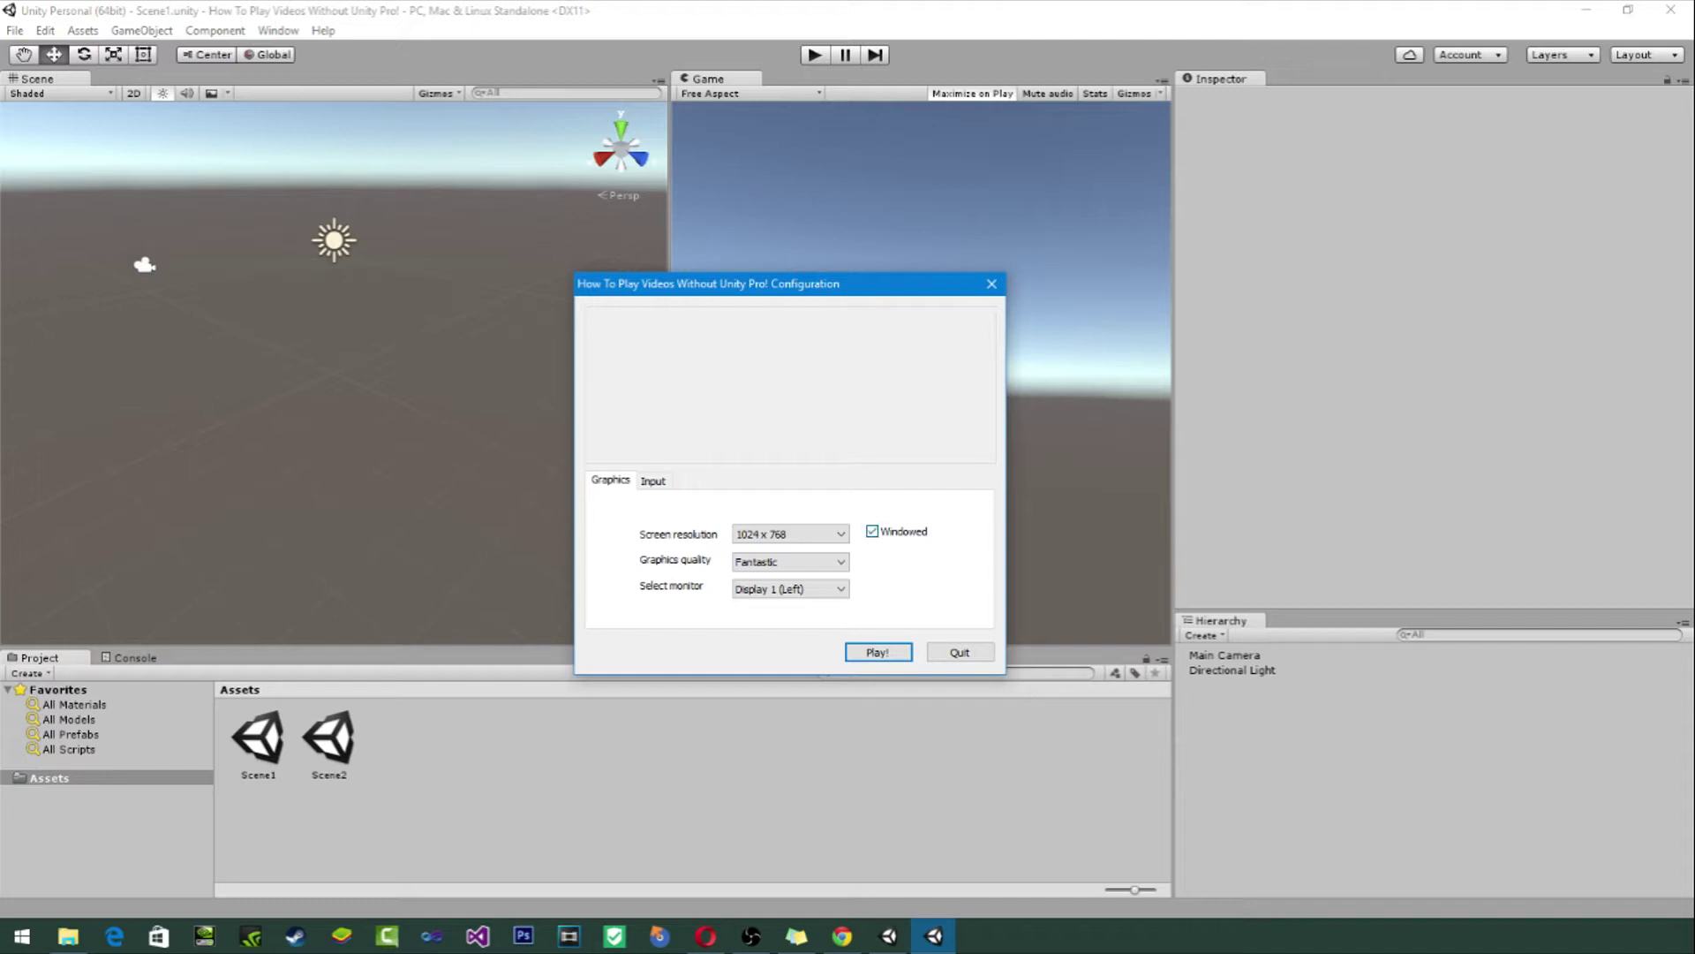
left_click(877, 651)
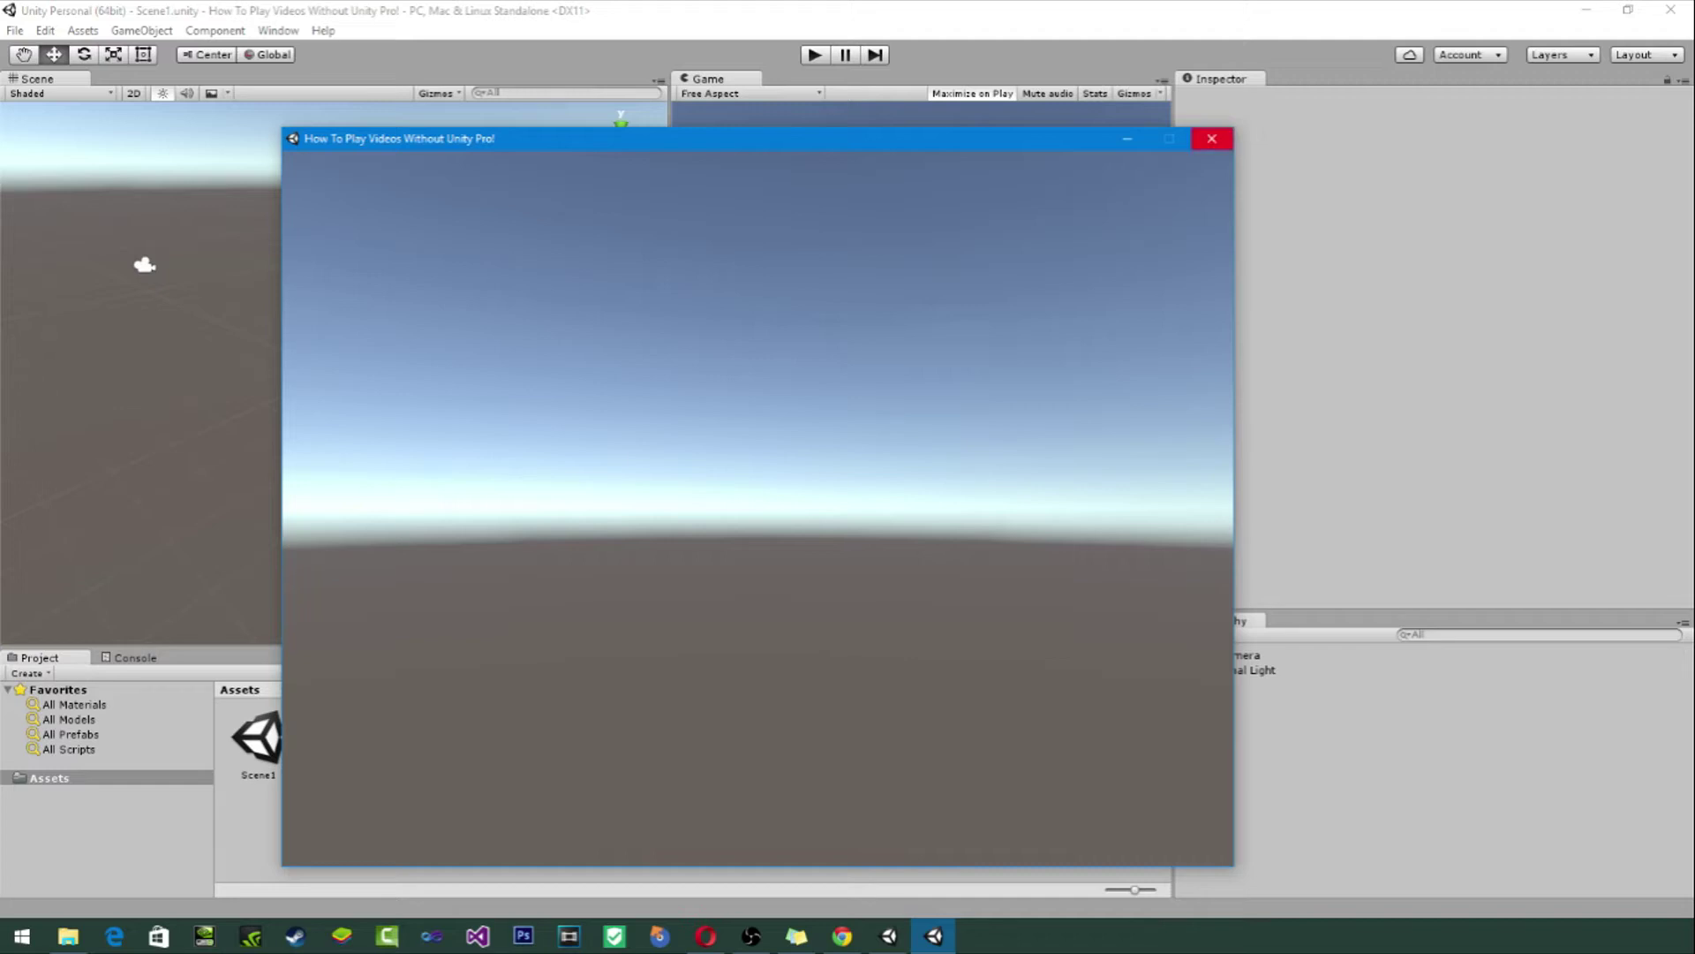
left_click(1211, 139)
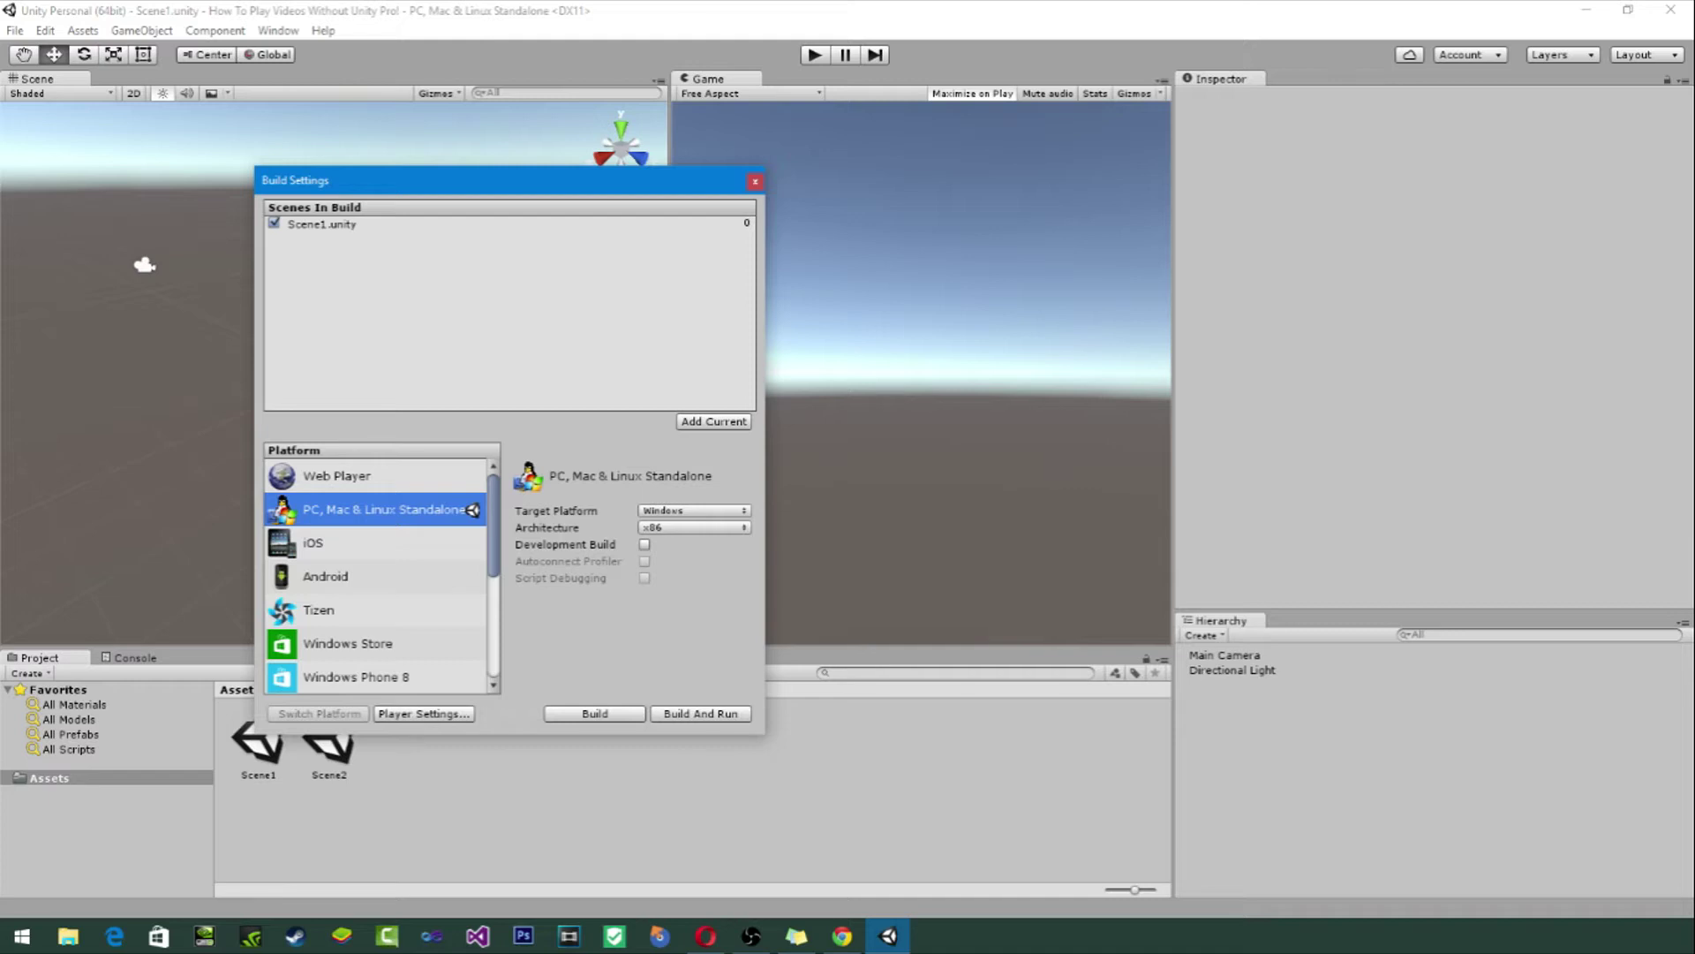
left_click_drag(610, 186, 482, 245)
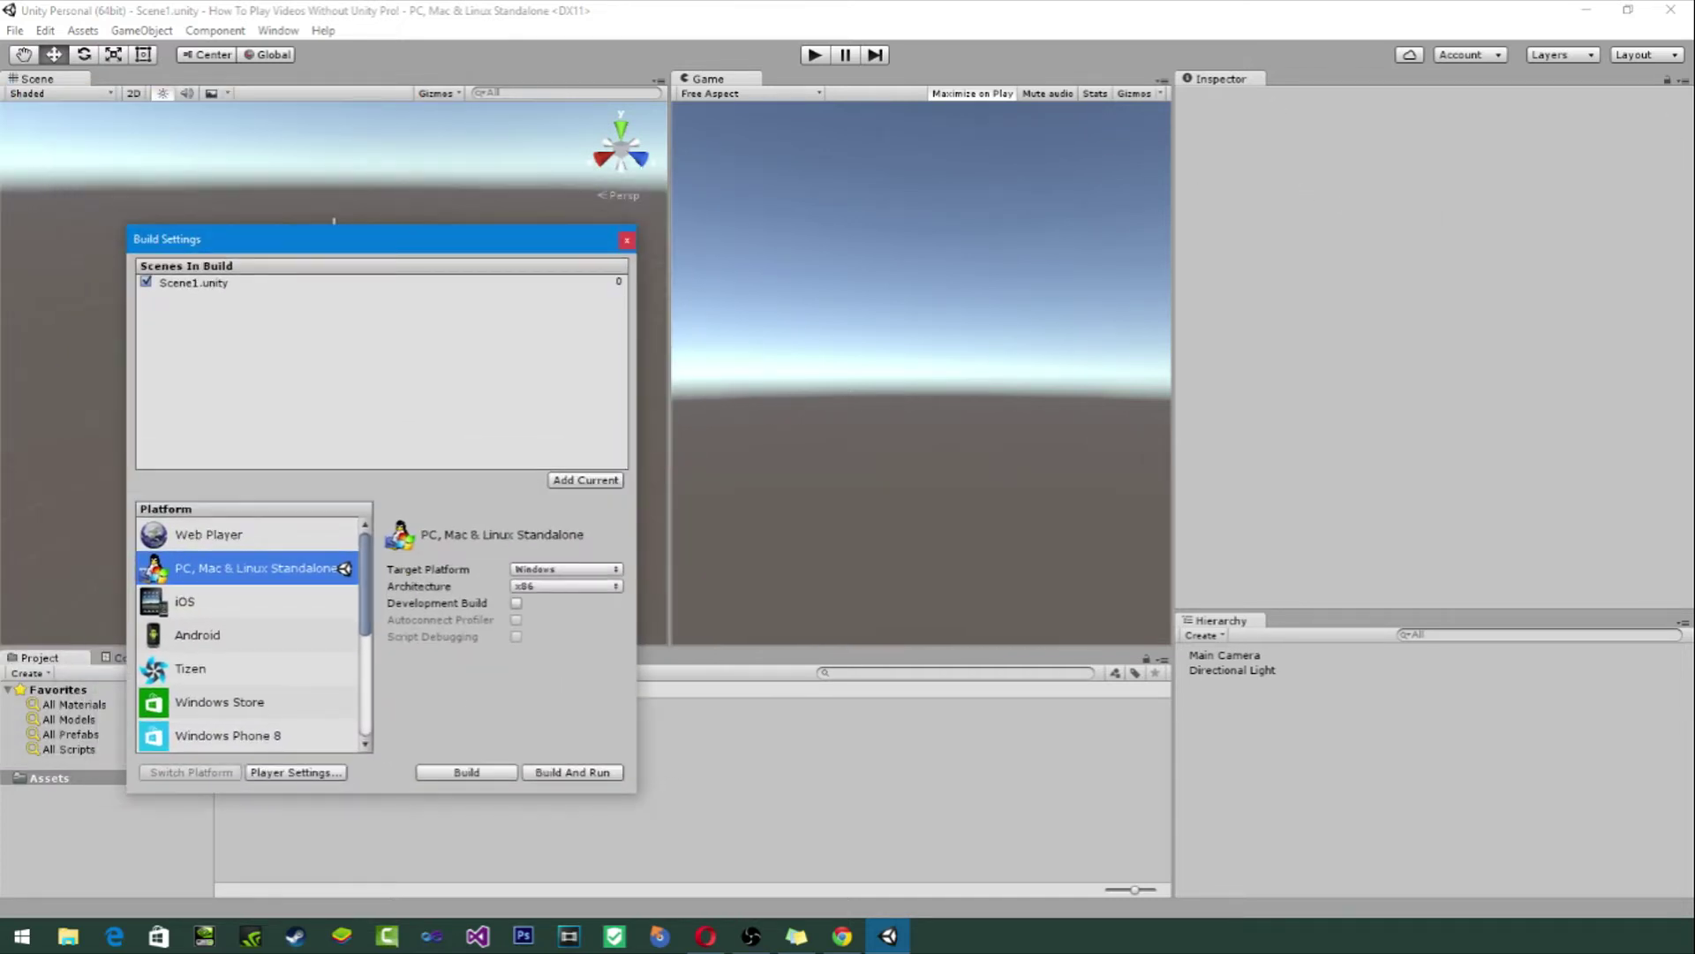
left_click(627, 240)
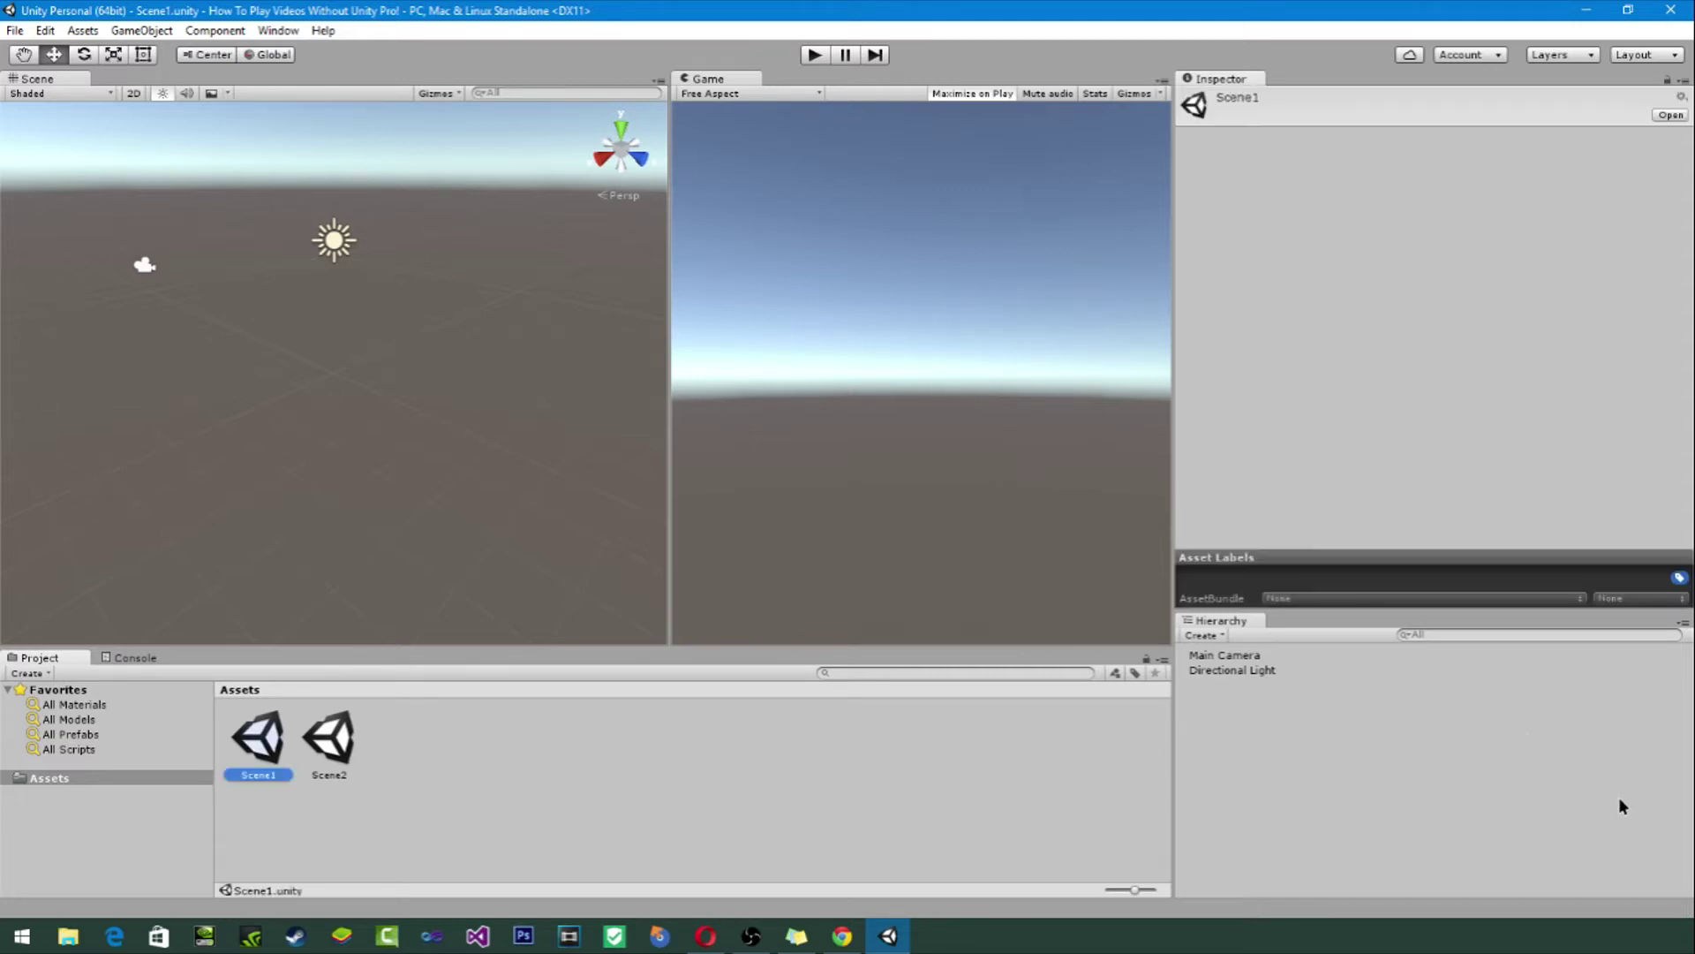
Step: Add a 3D cube to Scene1
key("Right")
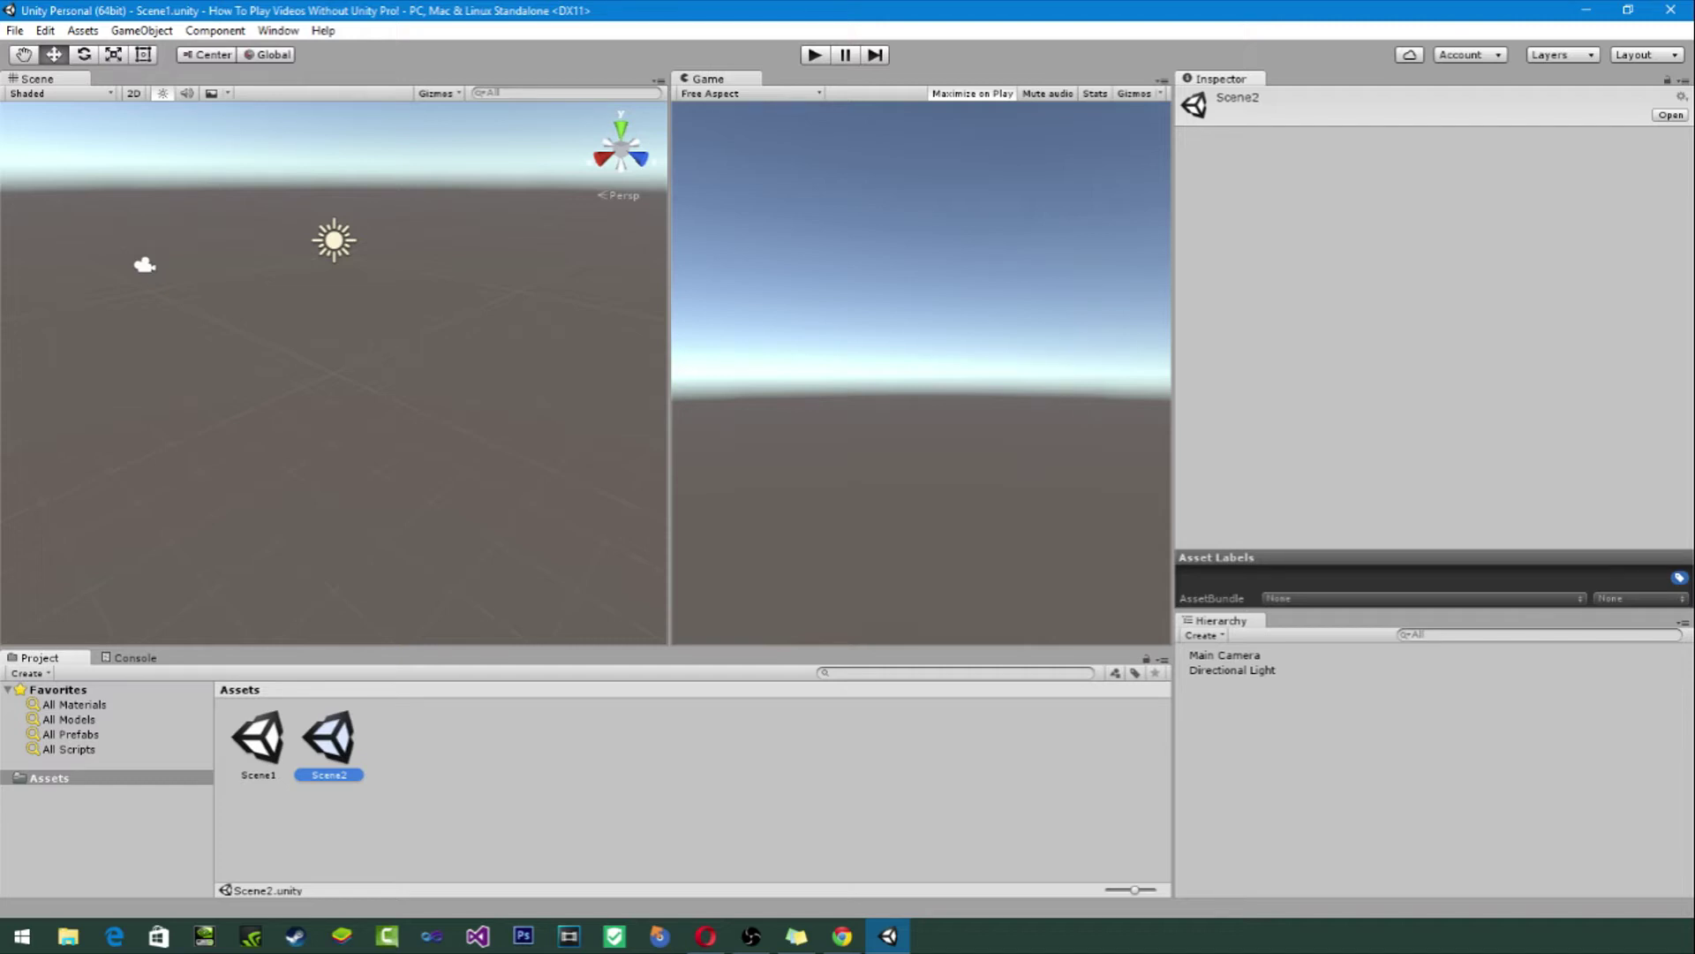
key("Left")
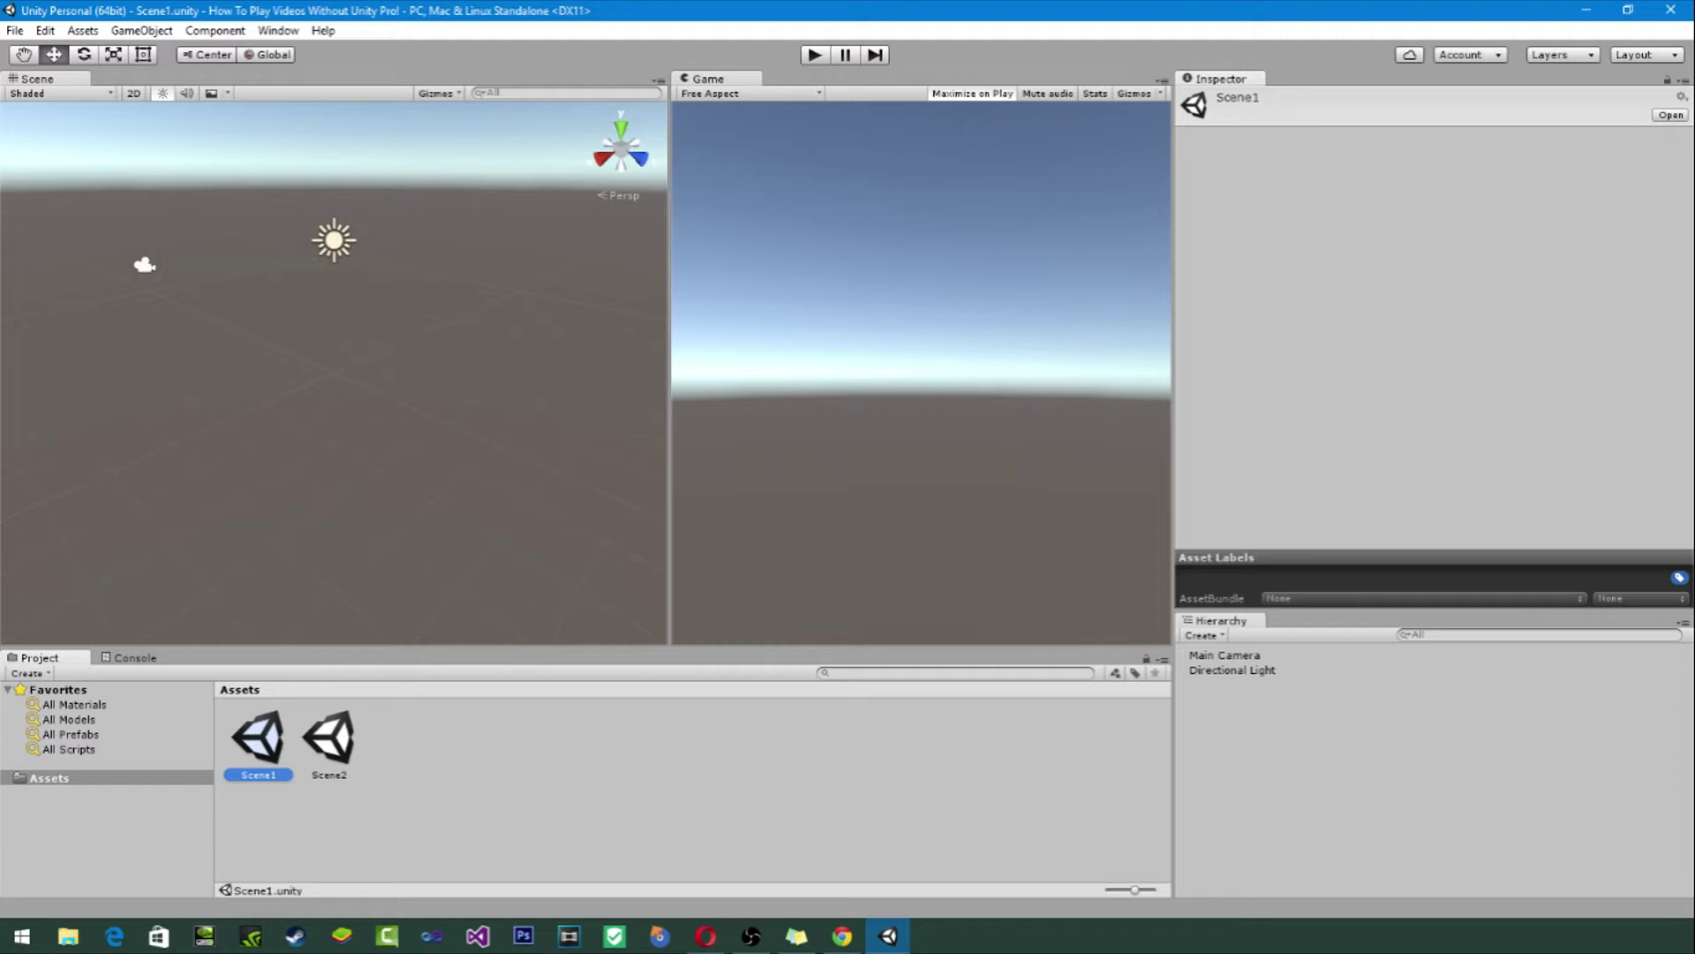
right_click(1183, 645)
mouse_move(1237, 694)
left_click(1397, 697)
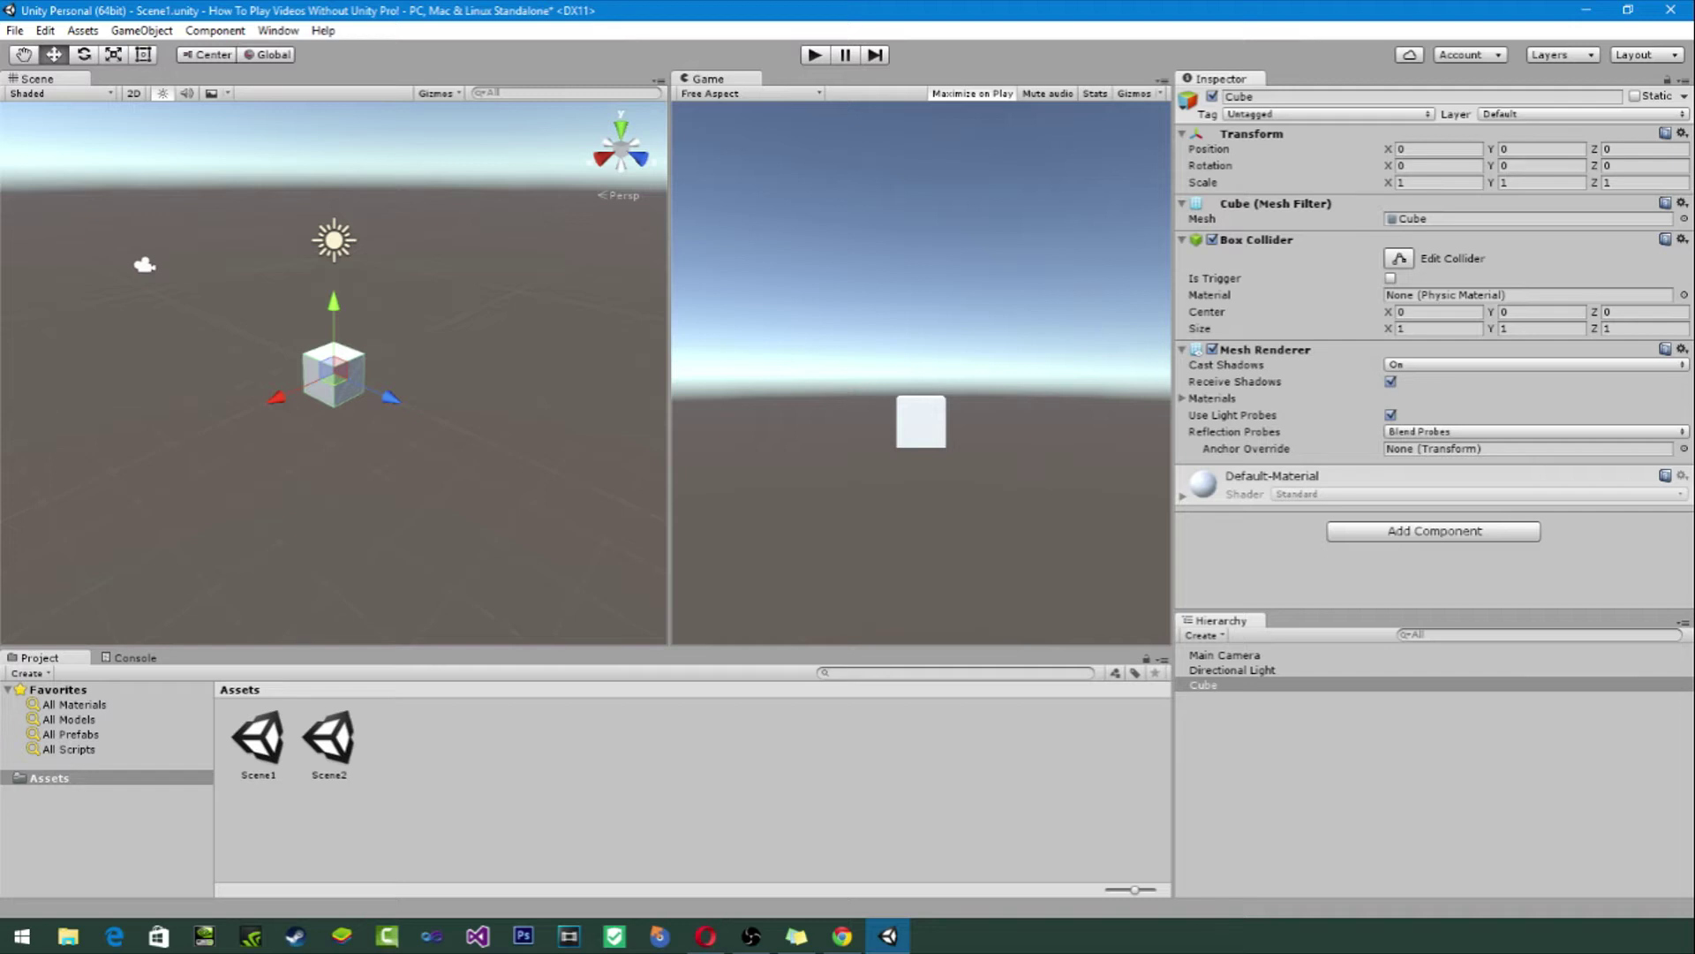
Step: Scale the cube to 10000 on X and 5000 on Y
left_click(1439, 182)
type("10000")
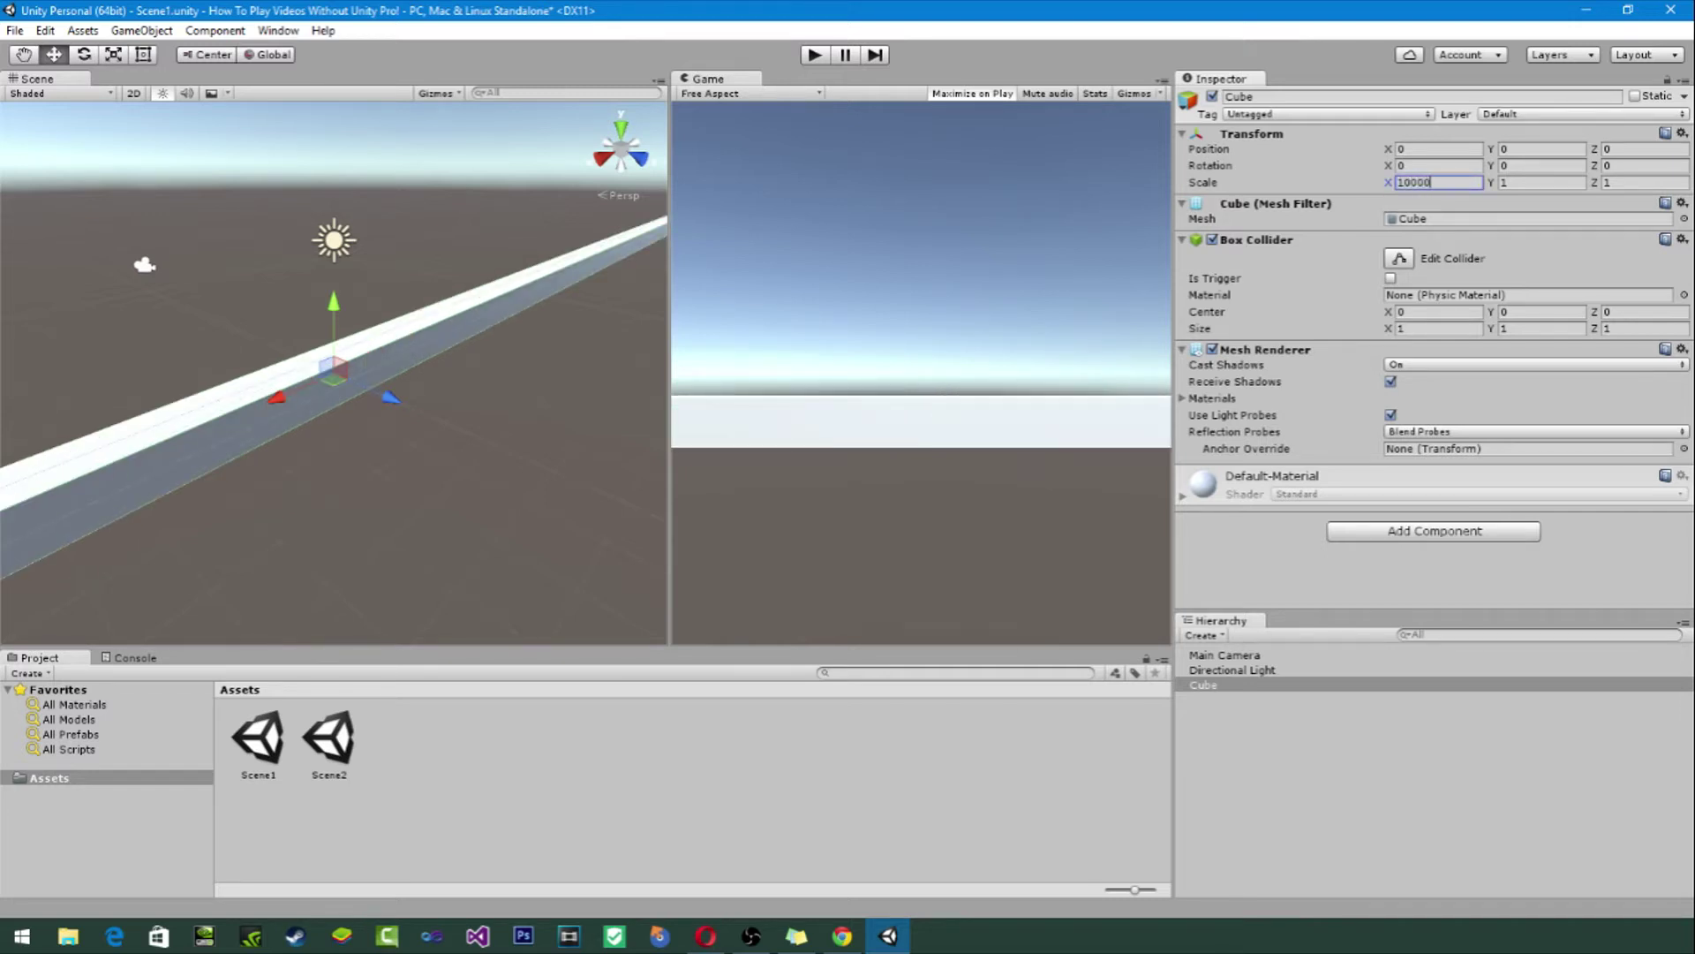
left_click(1541, 182)
type("5000")
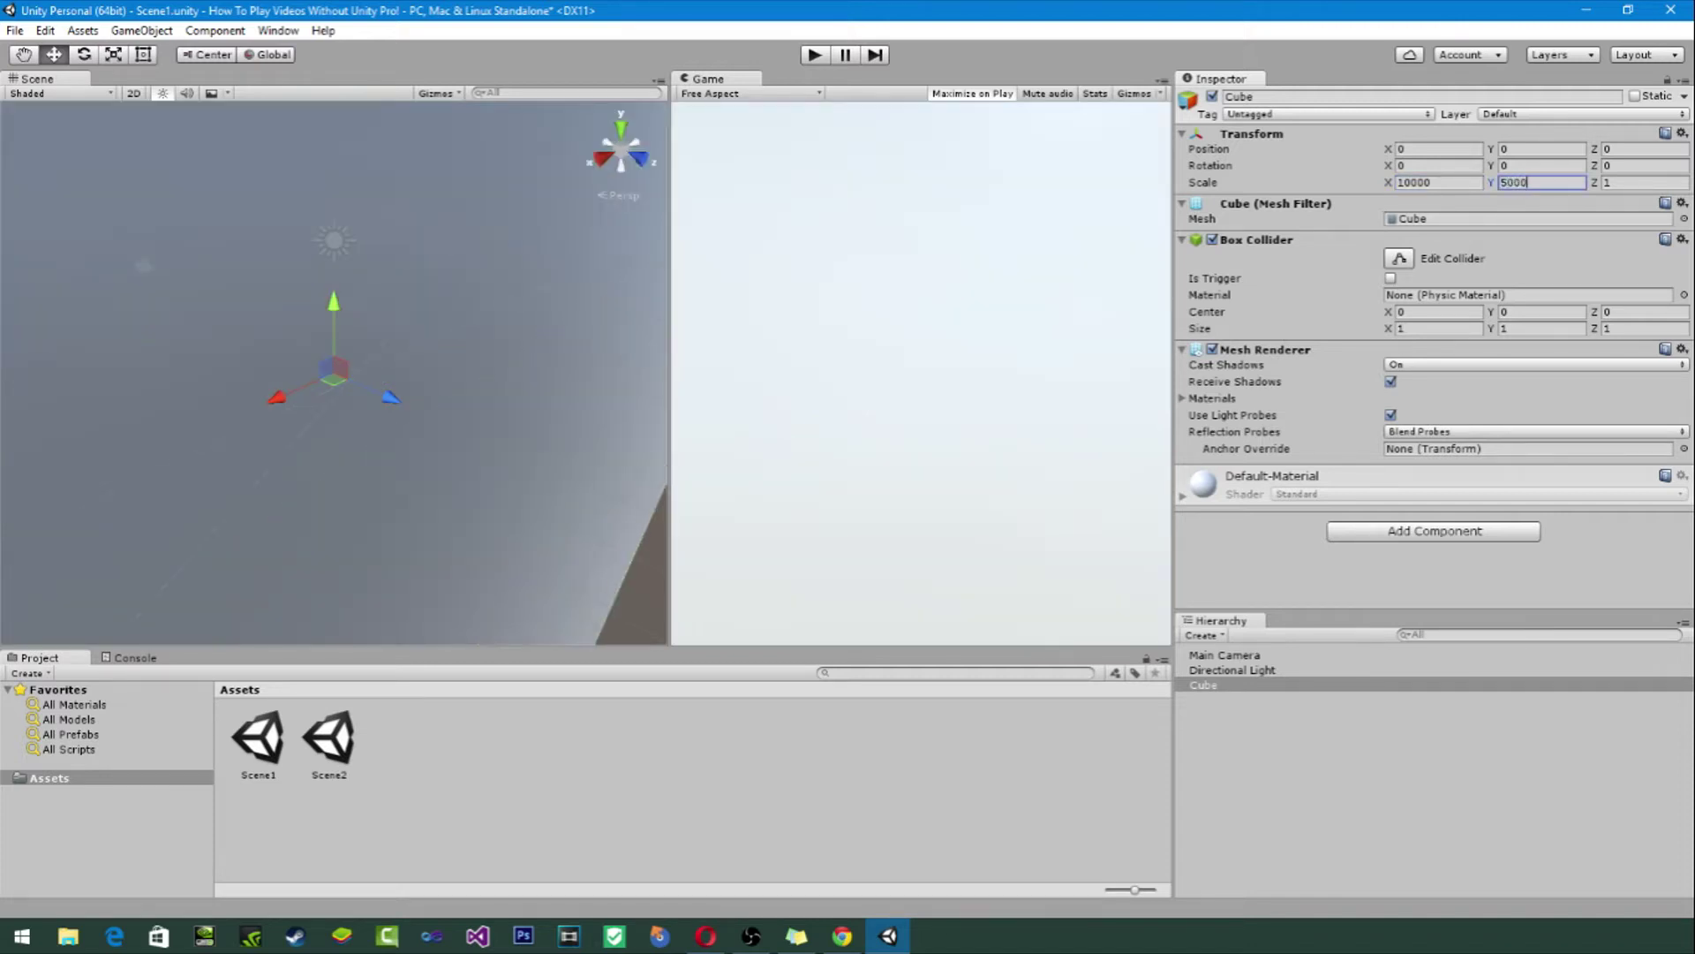
left_click(1644, 168)
left_click(1644, 182)
Step: Set the cube's Z rotation to 180
right_click_drag(203, 335, 1441, 266)
left_click(1633, 165)
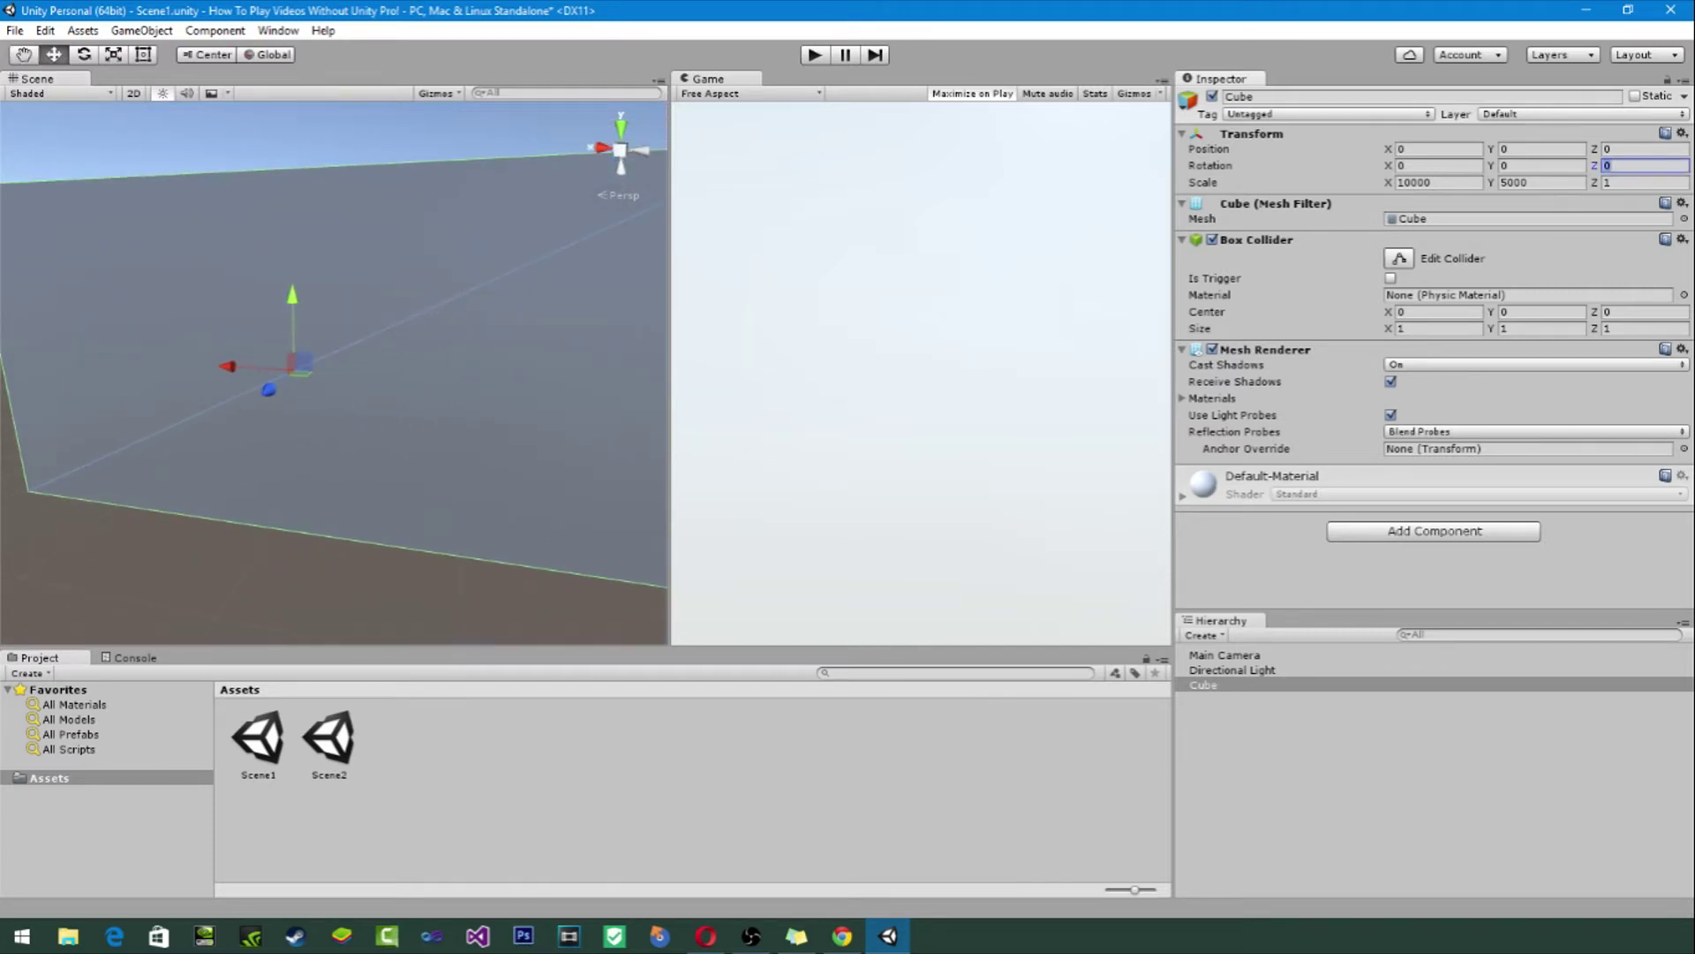
type("180")
key("Return")
Step: Set the Main Camera's scale to 100 on X and 150 on Y
left_click(1225, 654)
left_click(1641, 148)
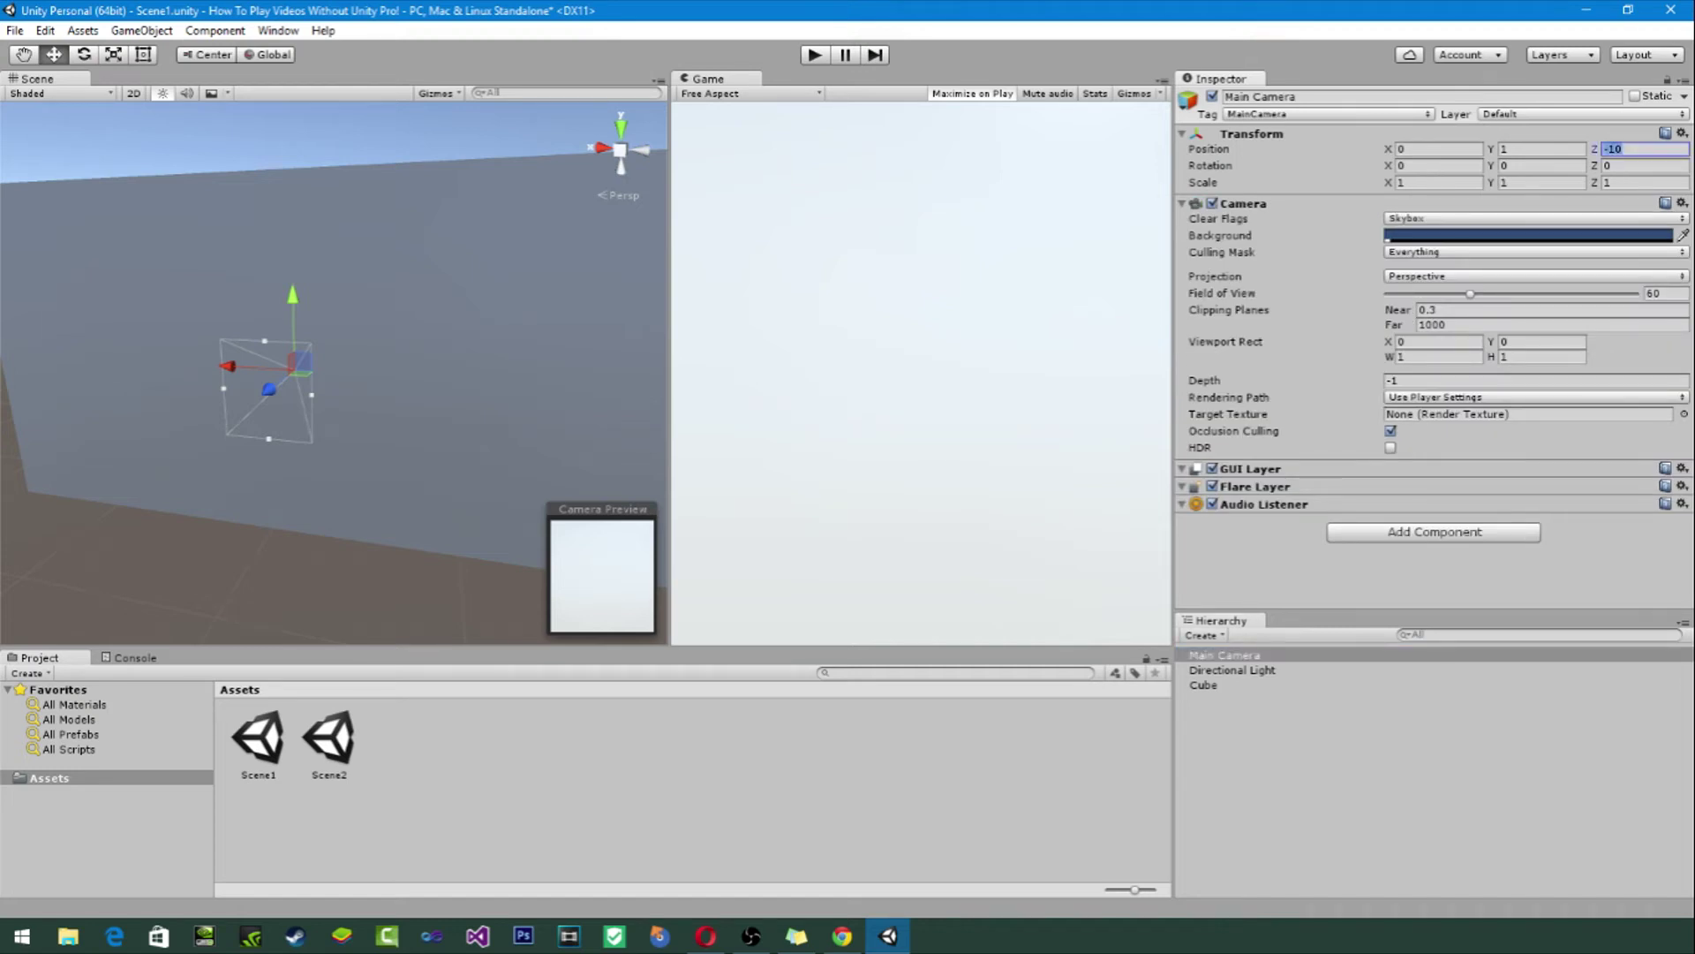
left_click(1439, 182)
type("100")
left_click(1542, 182)
type("150")
key("Tab")
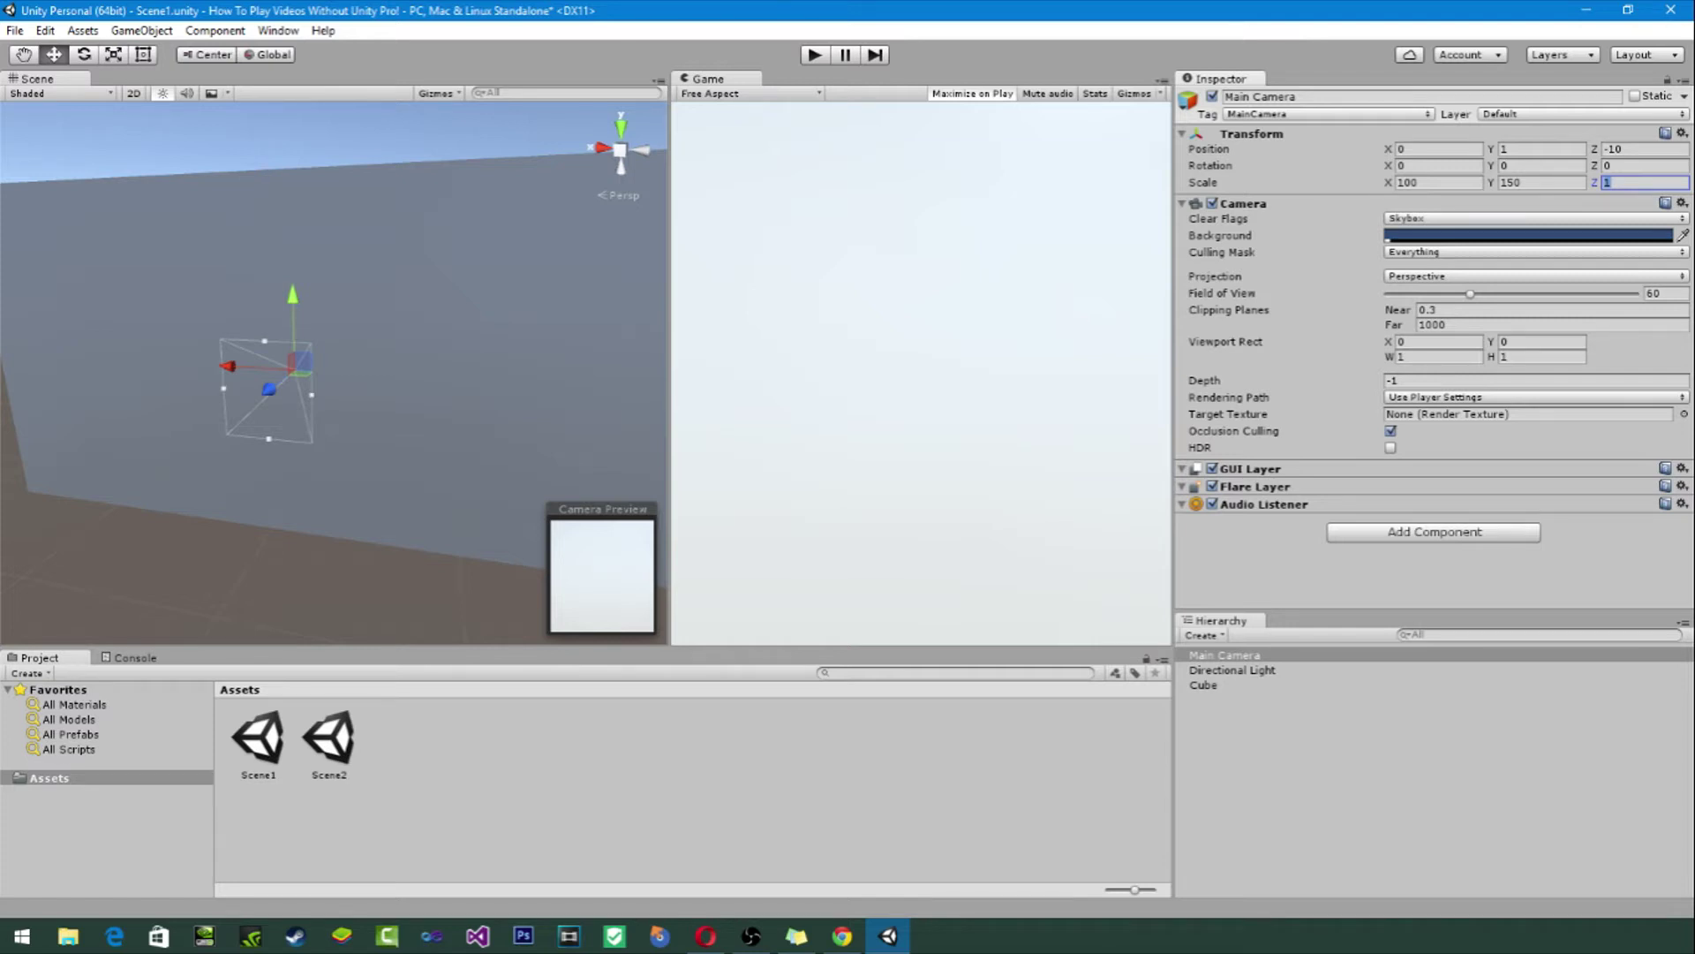
Step: Set the Main Camera's position to Y 0 and Z -12000, and widen its field of view to about 138.7
left_click(1437, 149)
left_click(1541, 149)
type("0")
left_click(1644, 149)
type("-12000")
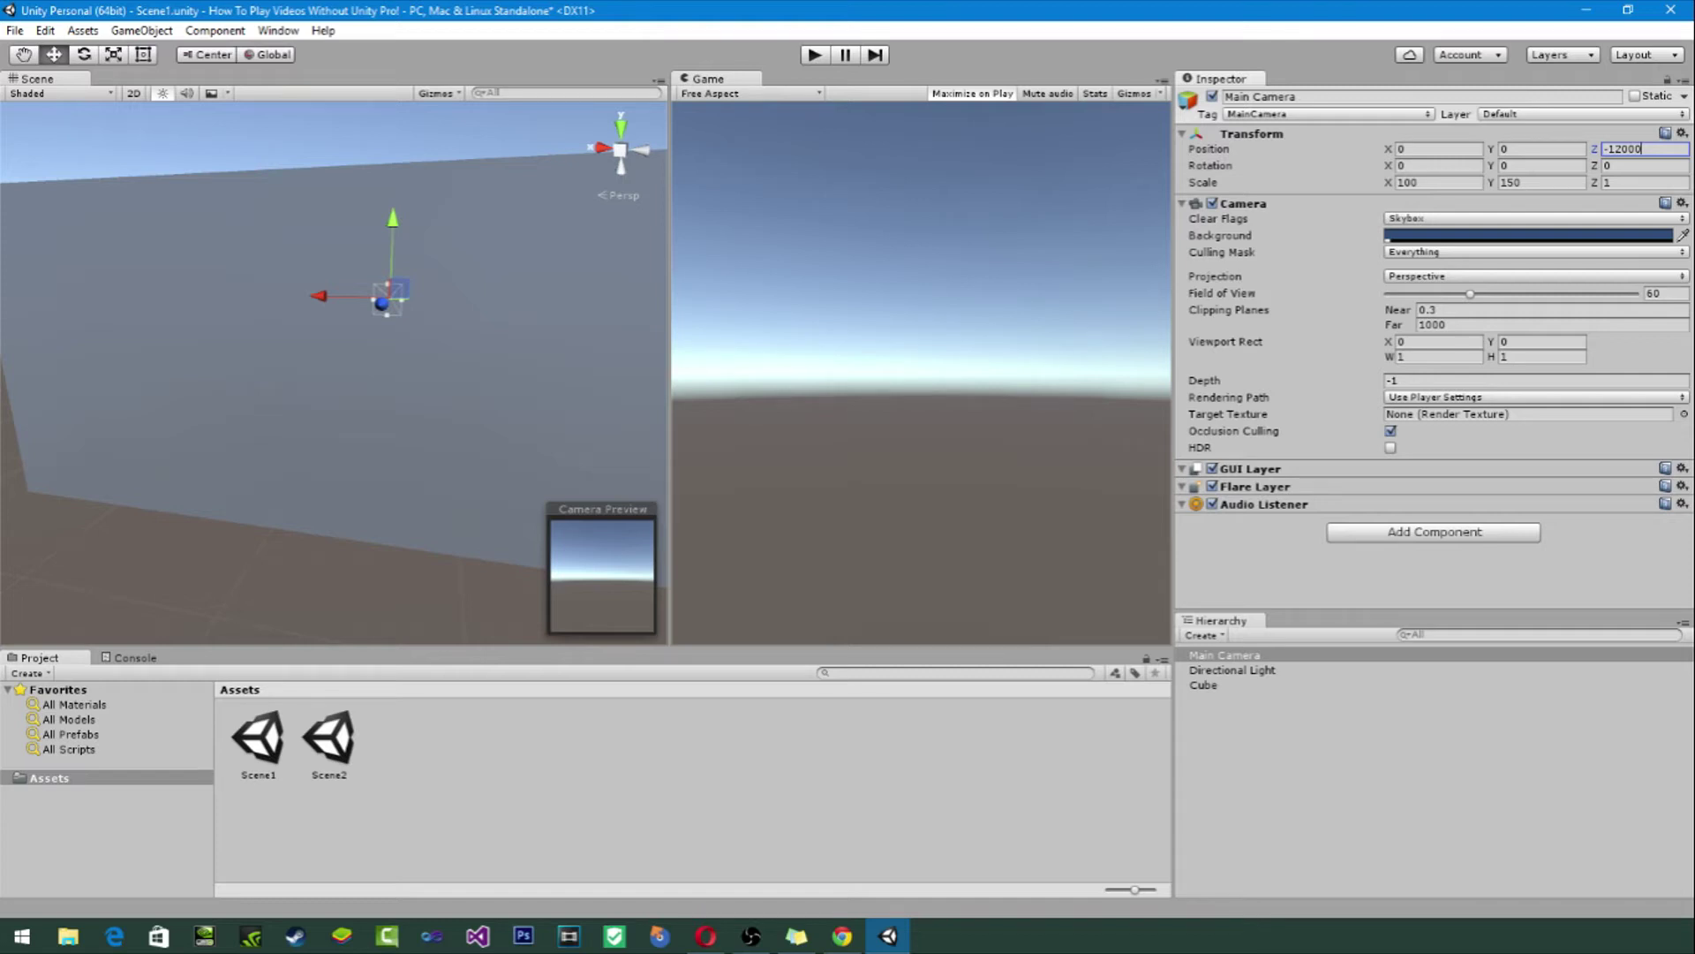
left_click_drag(1471, 293, 1579, 293)
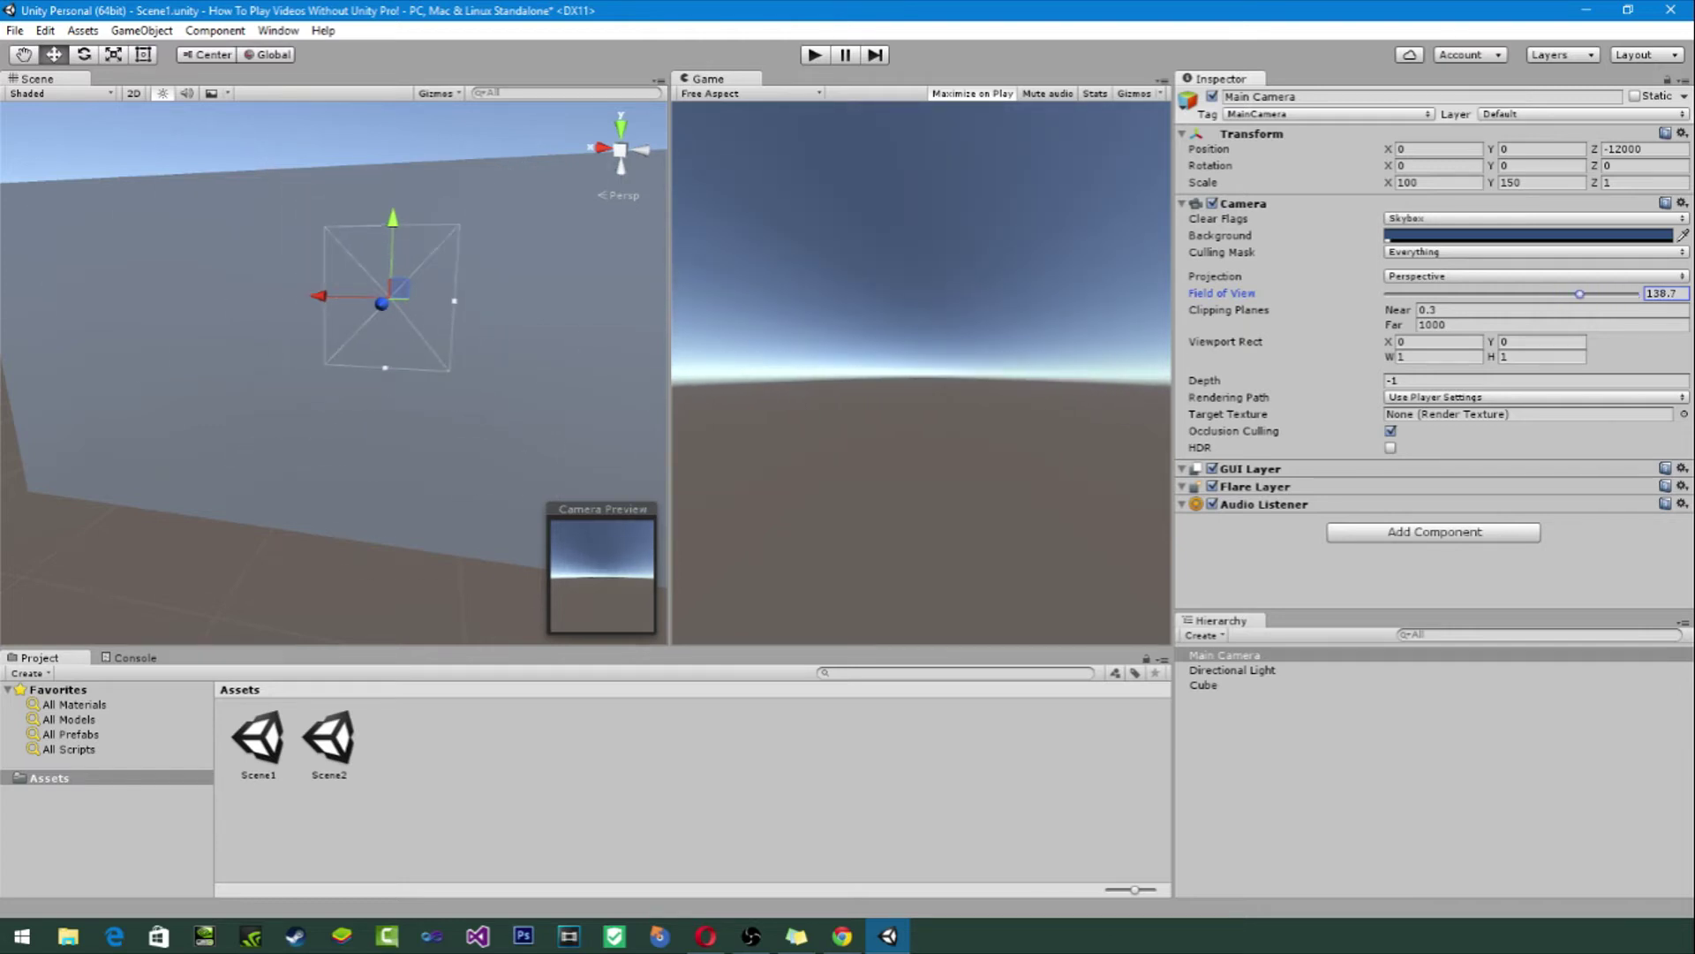
Step: Inspect the placement of the cube, Directional Light and Main Camera in the scene, finishing with the camera selected
right_click_drag(353, 353, 120, 339)
left_click(1205, 685)
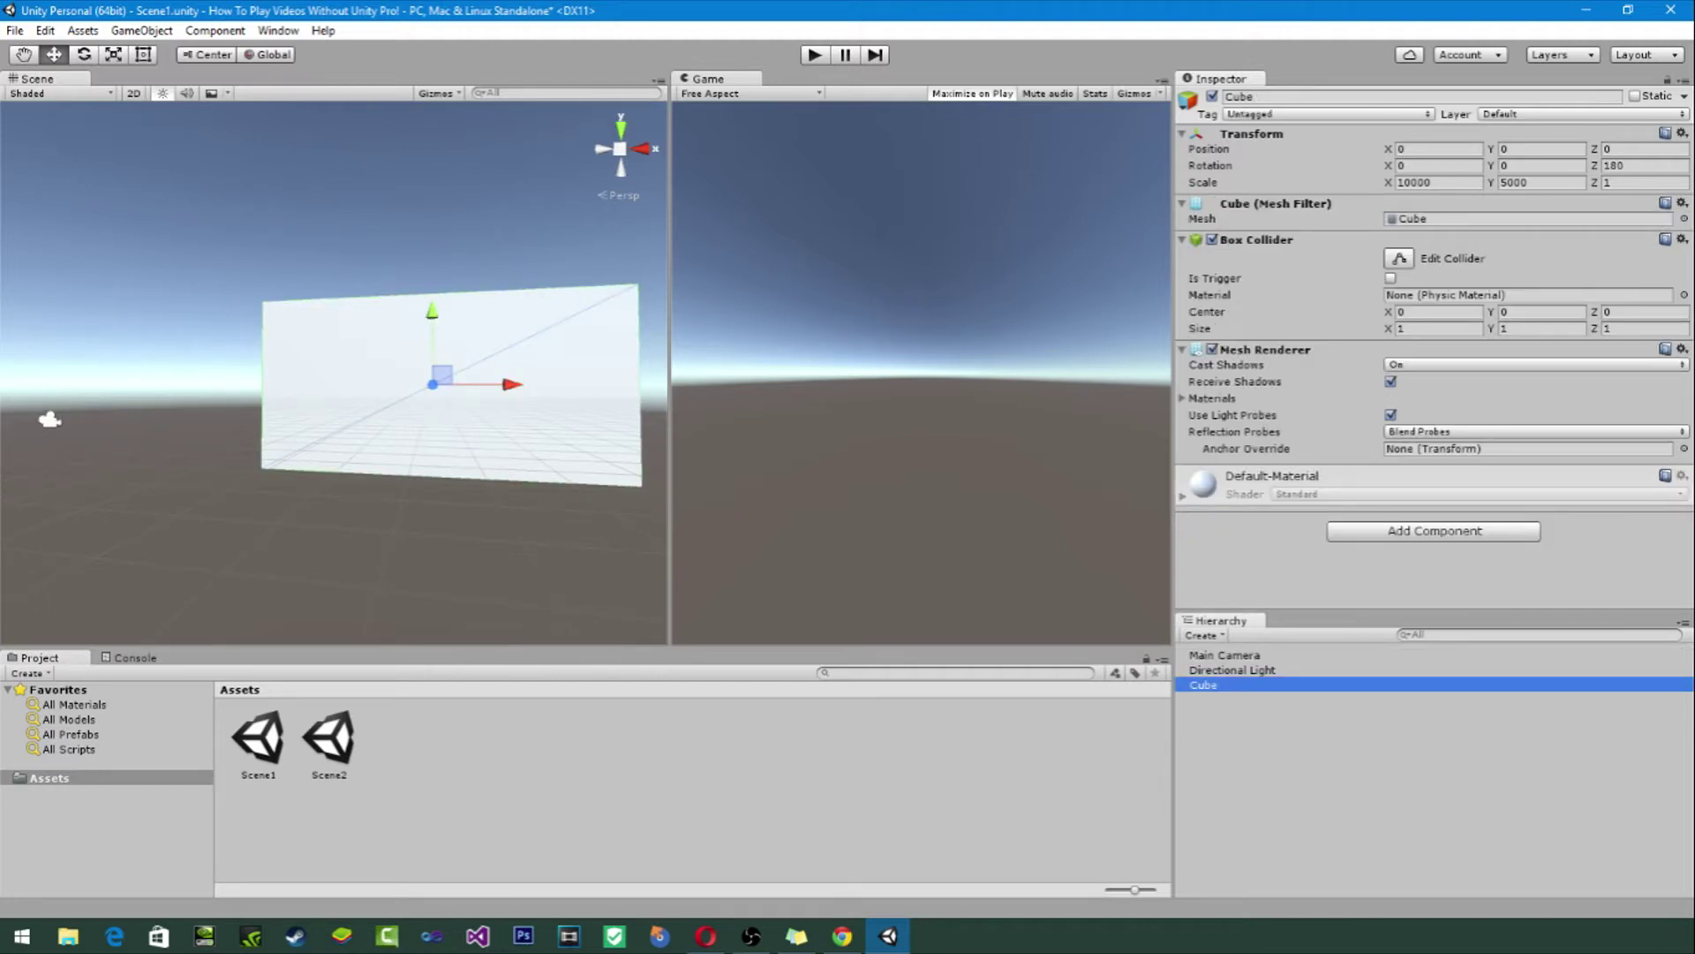
mouse_move(133, 353)
right_mouse_down()
mouse_move(168, 336)
mouse_move(18, 371)
mouse_move(1340, 392)
mouse_move(114, 357)
right_mouse_up()
left_click(1232, 671)
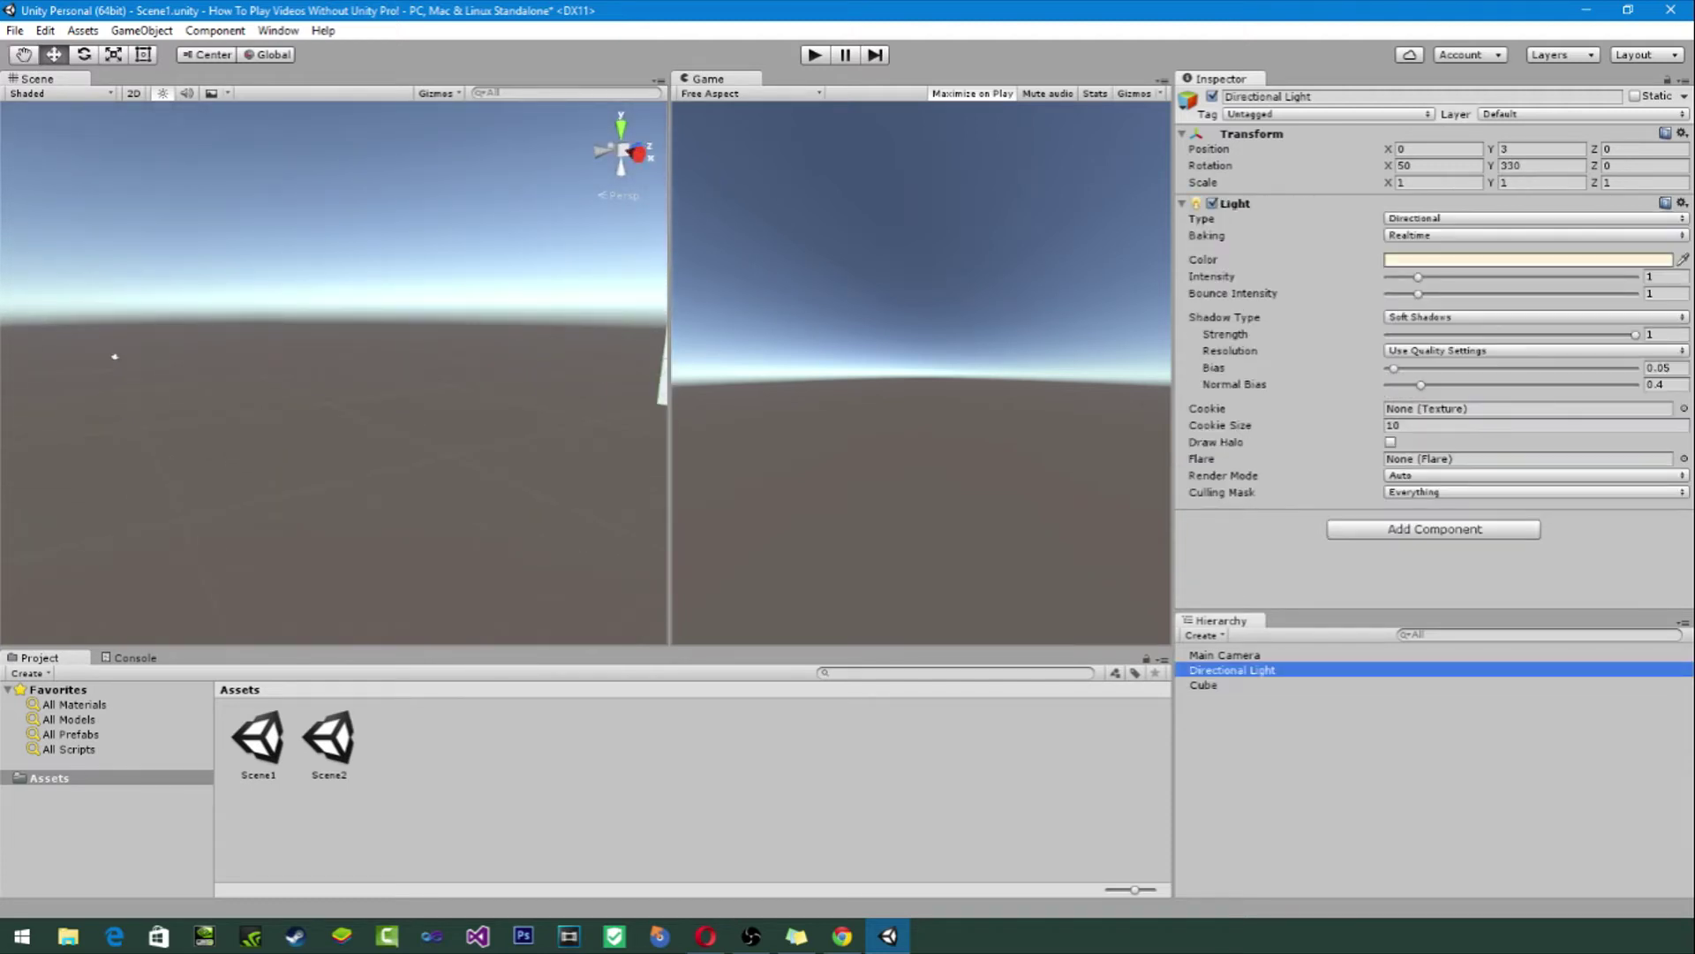
left_click(113, 357)
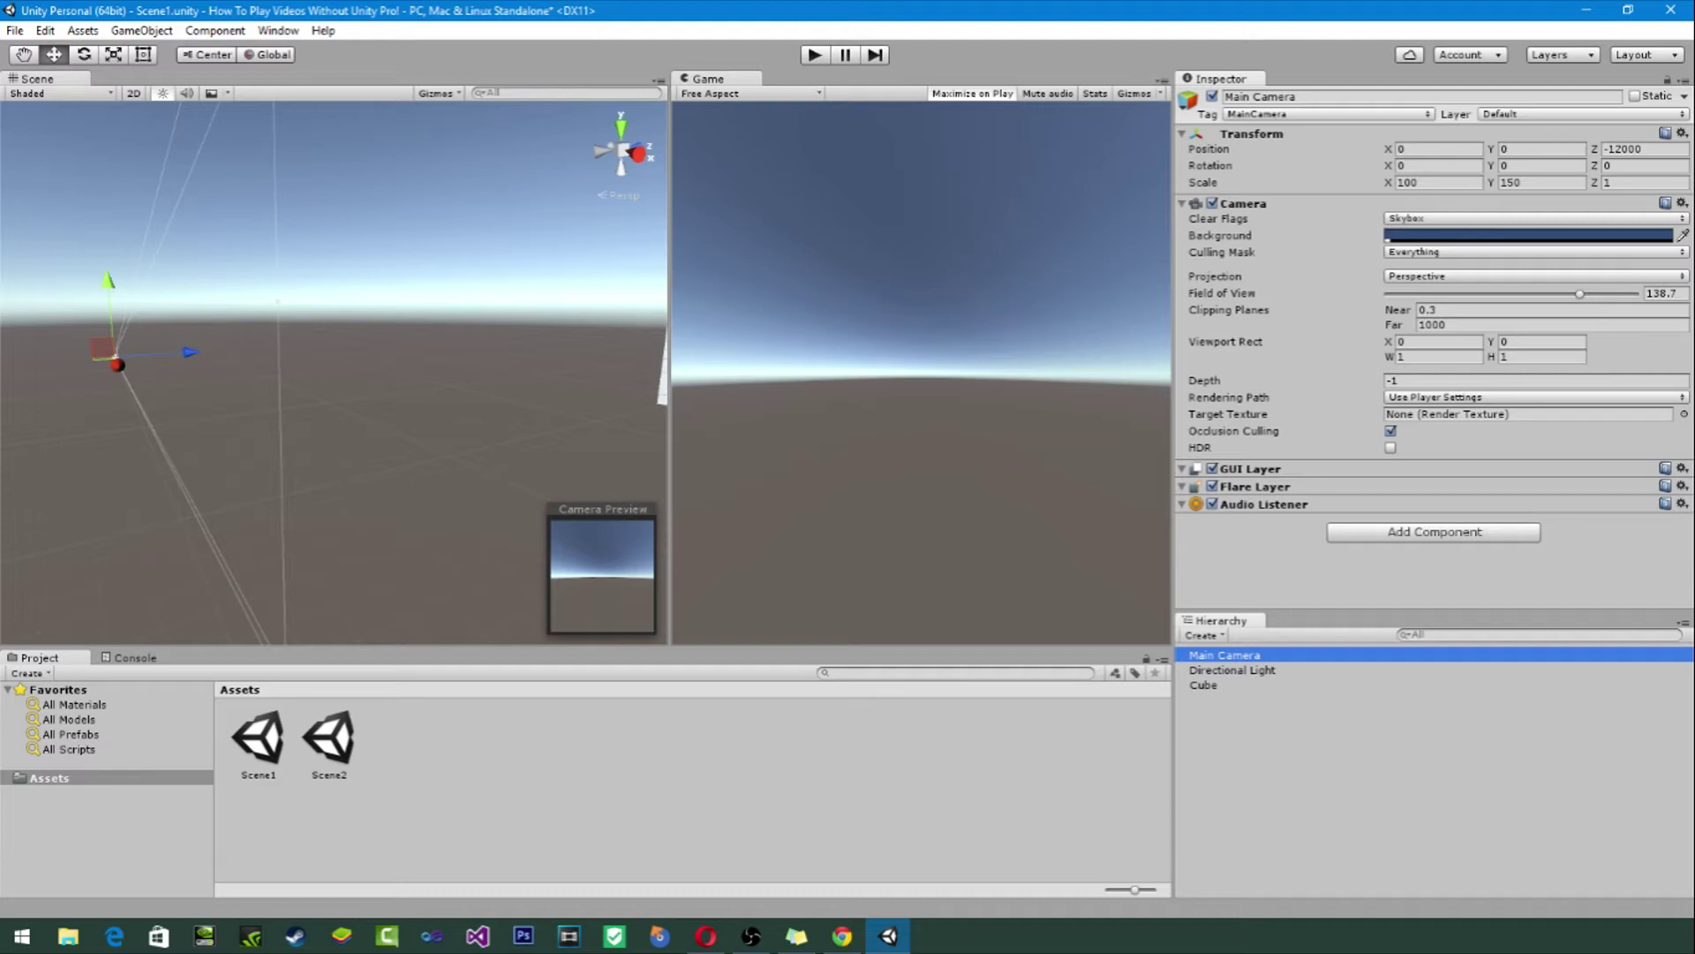
Step: Narrow the Main Camera's field of view to 18.7 and shift the camera slightly back to Z -12003.75
left_click_drag(1580, 293, 1412, 293)
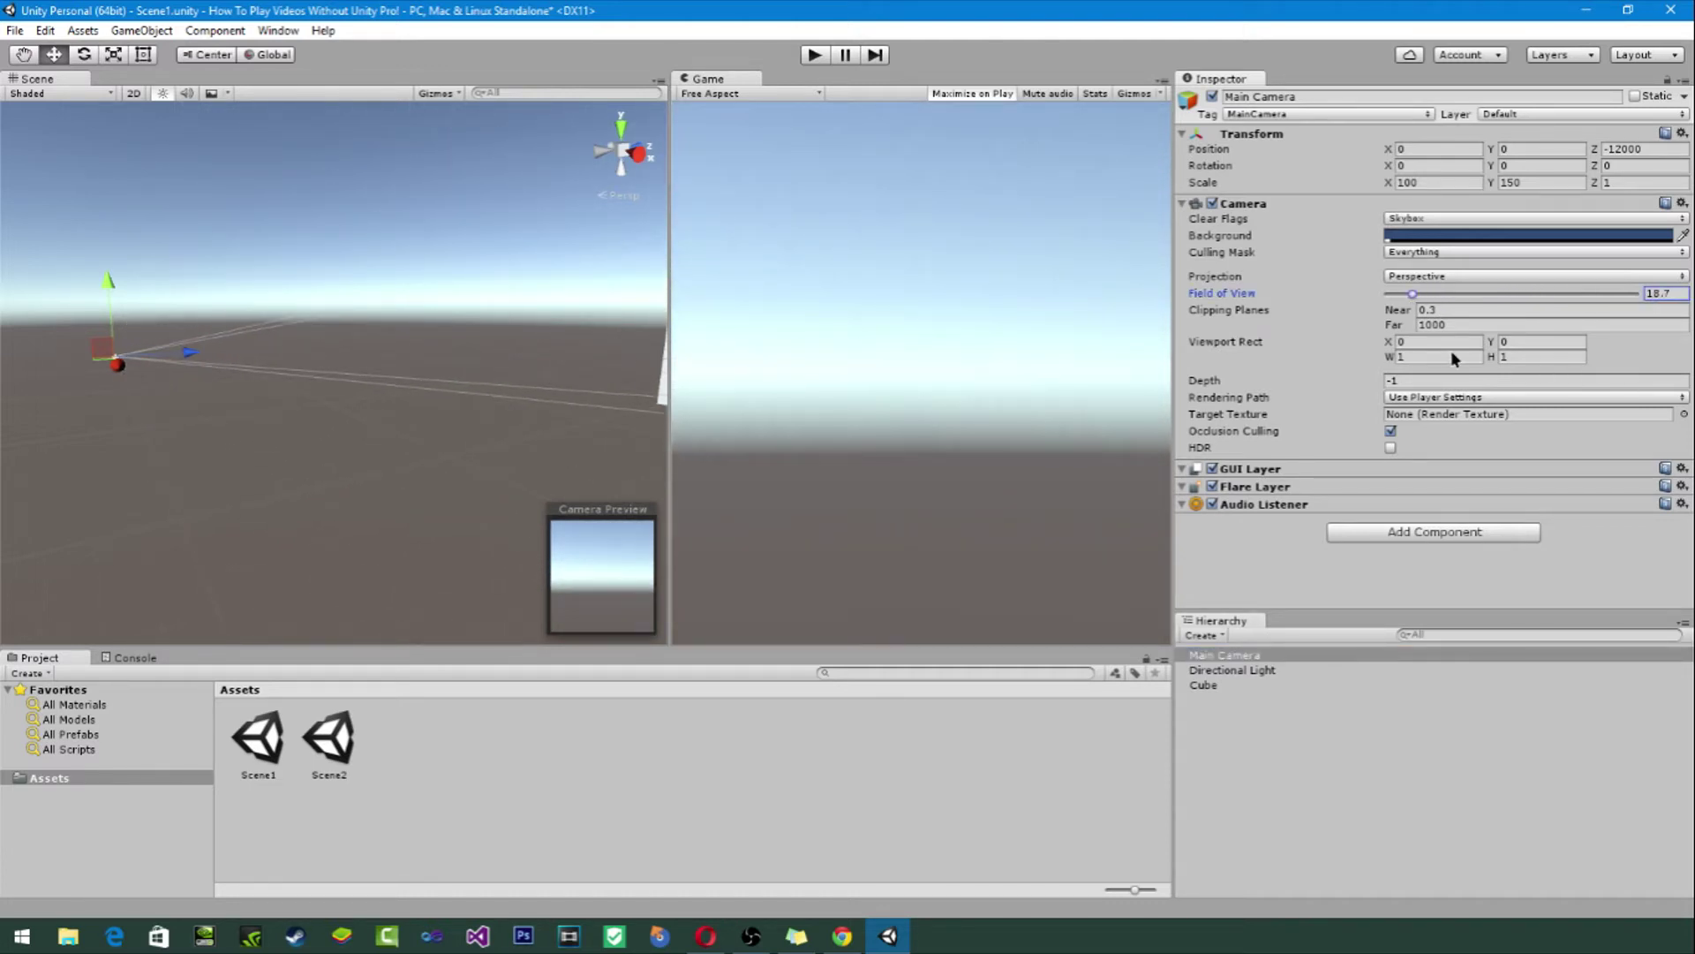
left_click_drag(1489, 353, 1543, 390)
right_click_drag(354, 354, 600, 350)
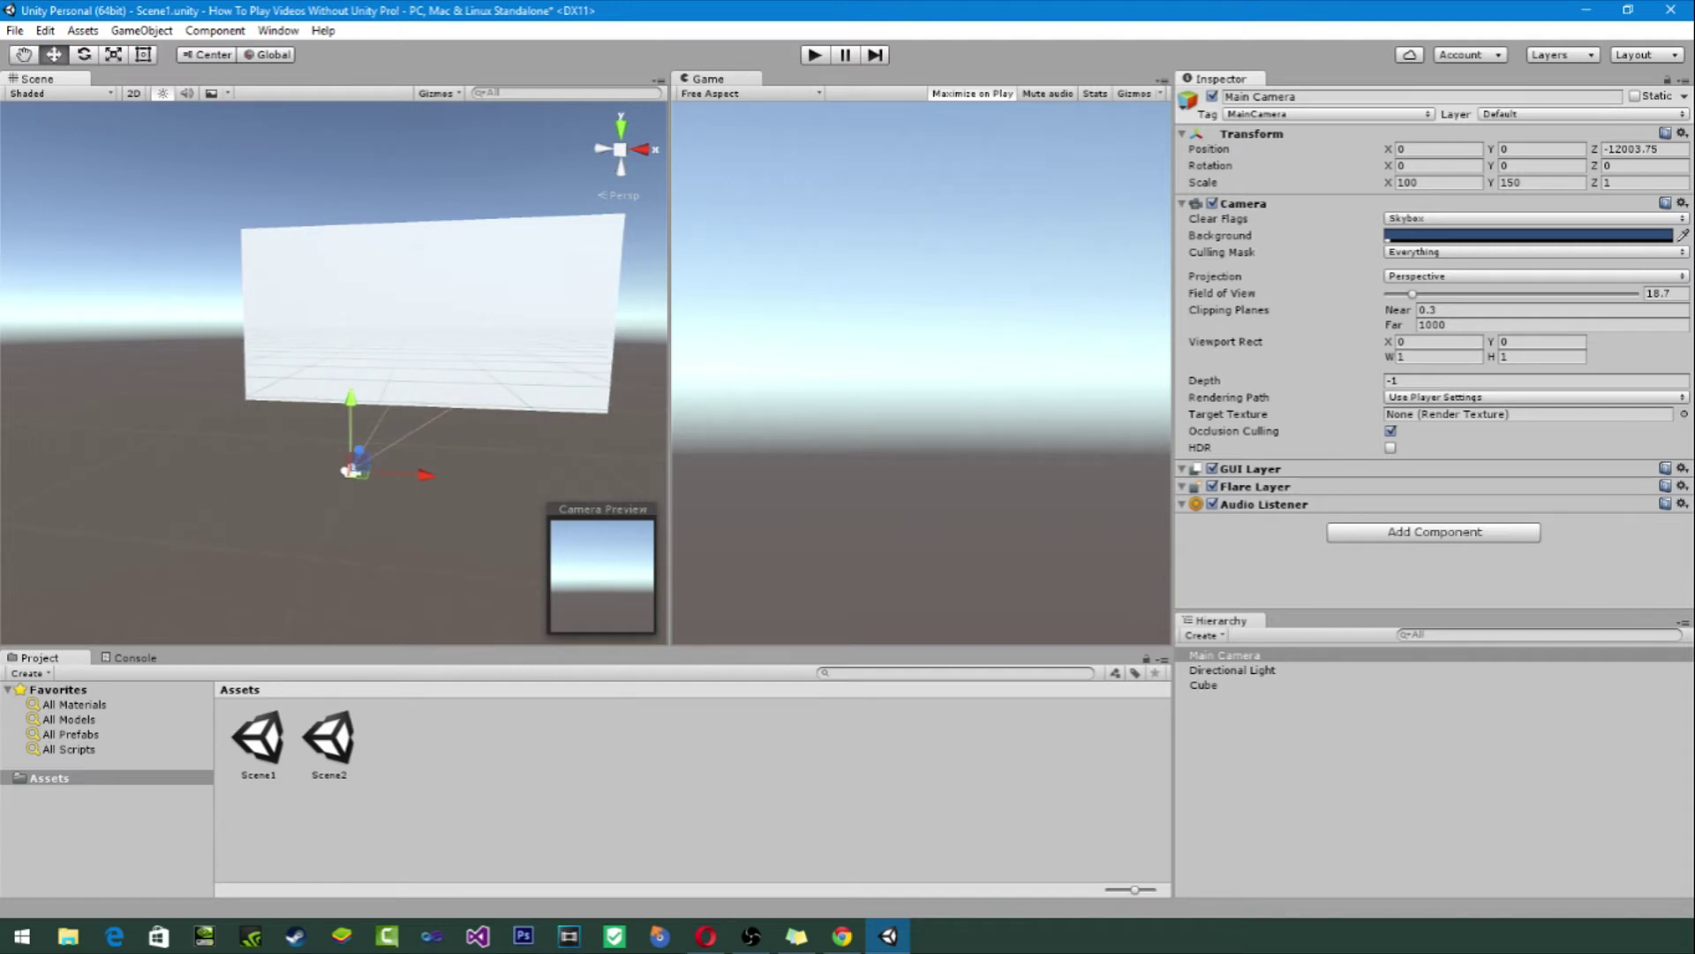
Step: Disable and re-enable the Directional Light twice to compare the scene with and without it
left_click(1232, 670)
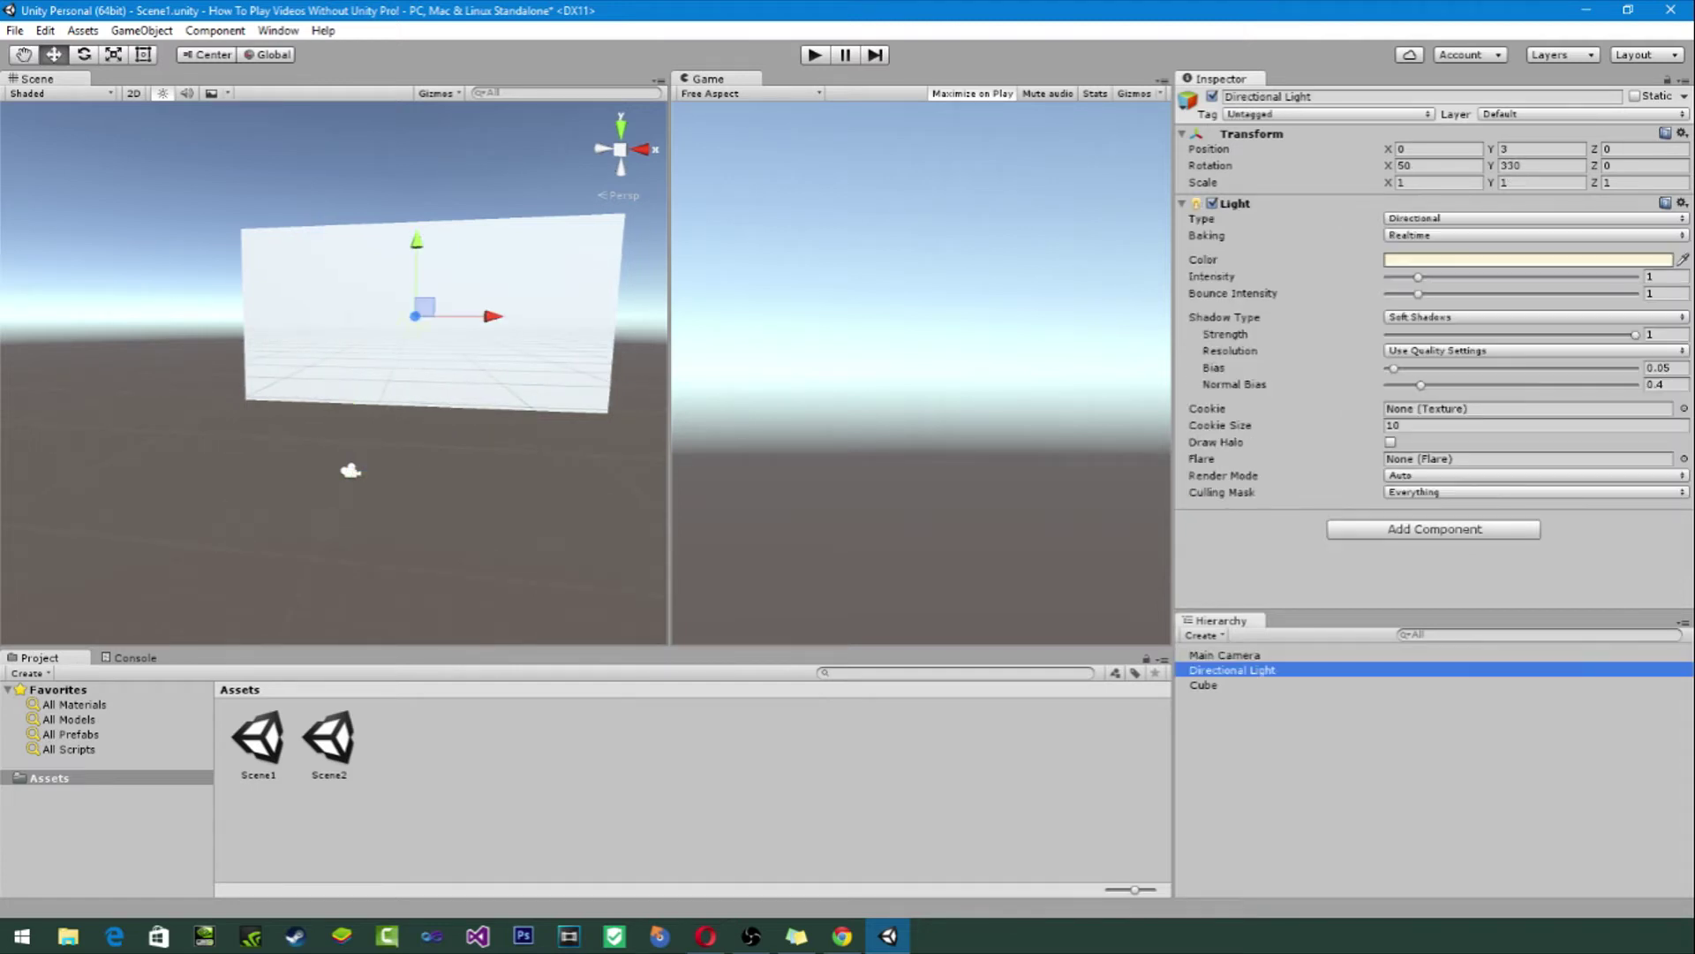
left_click(1213, 96)
left_click(1212, 96)
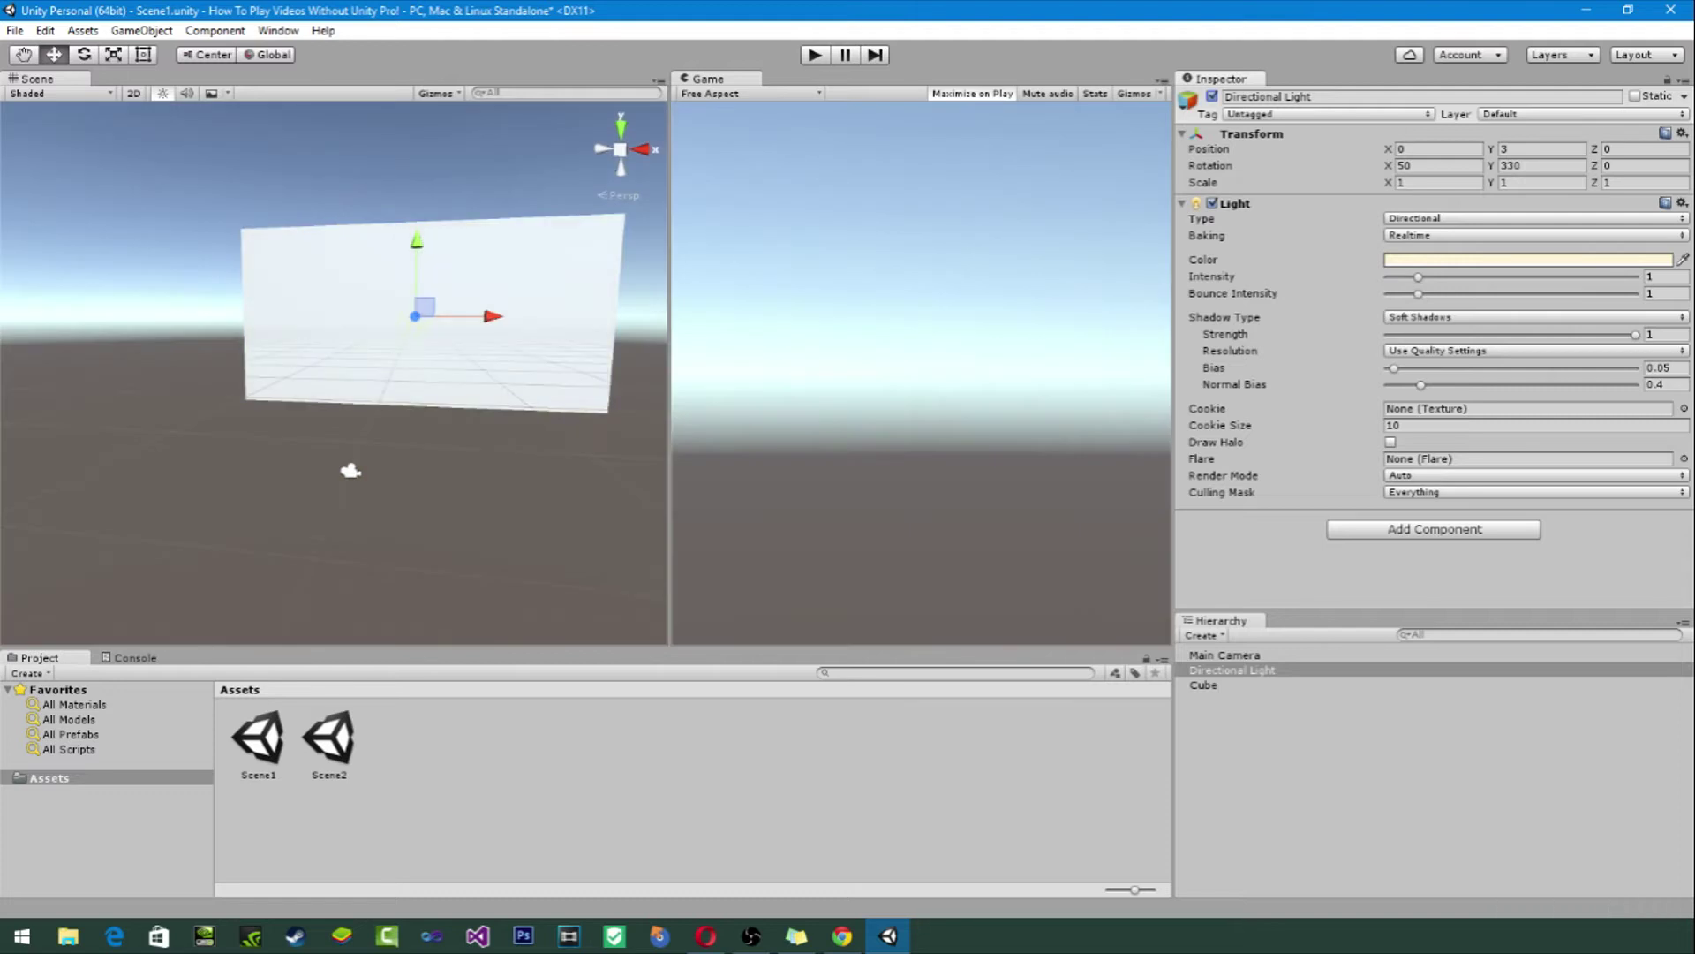
left_click(1212, 96)
left_click(1212, 97)
Step: Try to add a Mesh Renderer component to the cube by searching the components for "mesh"
left_click(1202, 684)
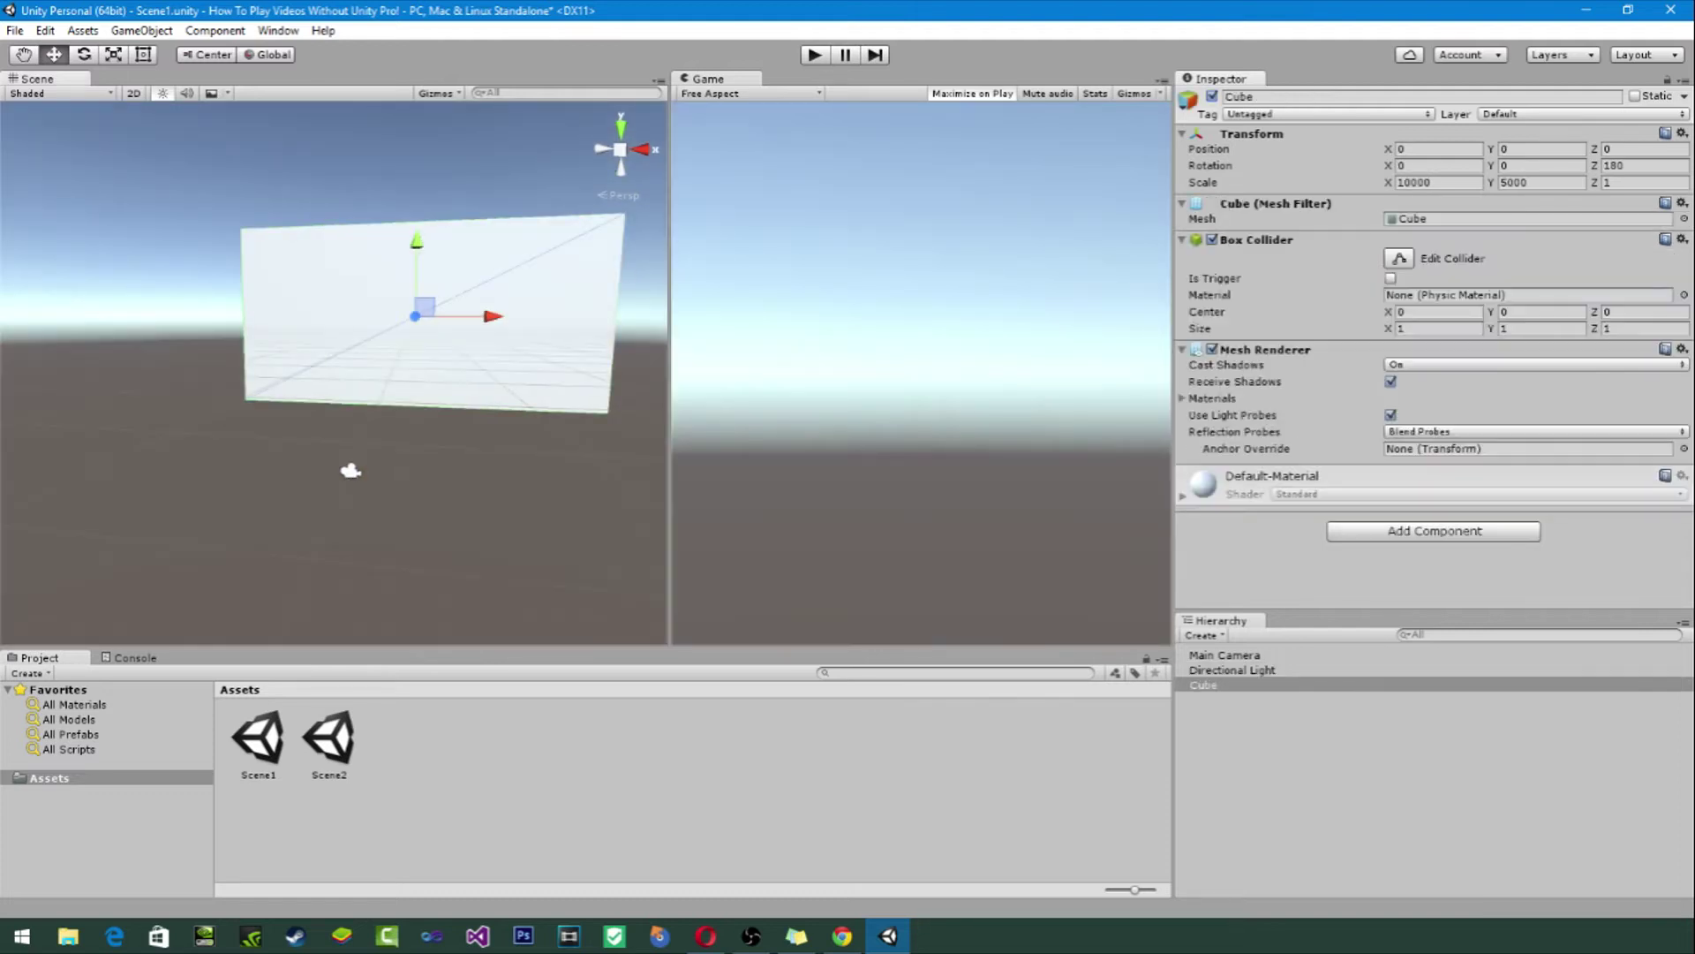
left_click(1434, 530)
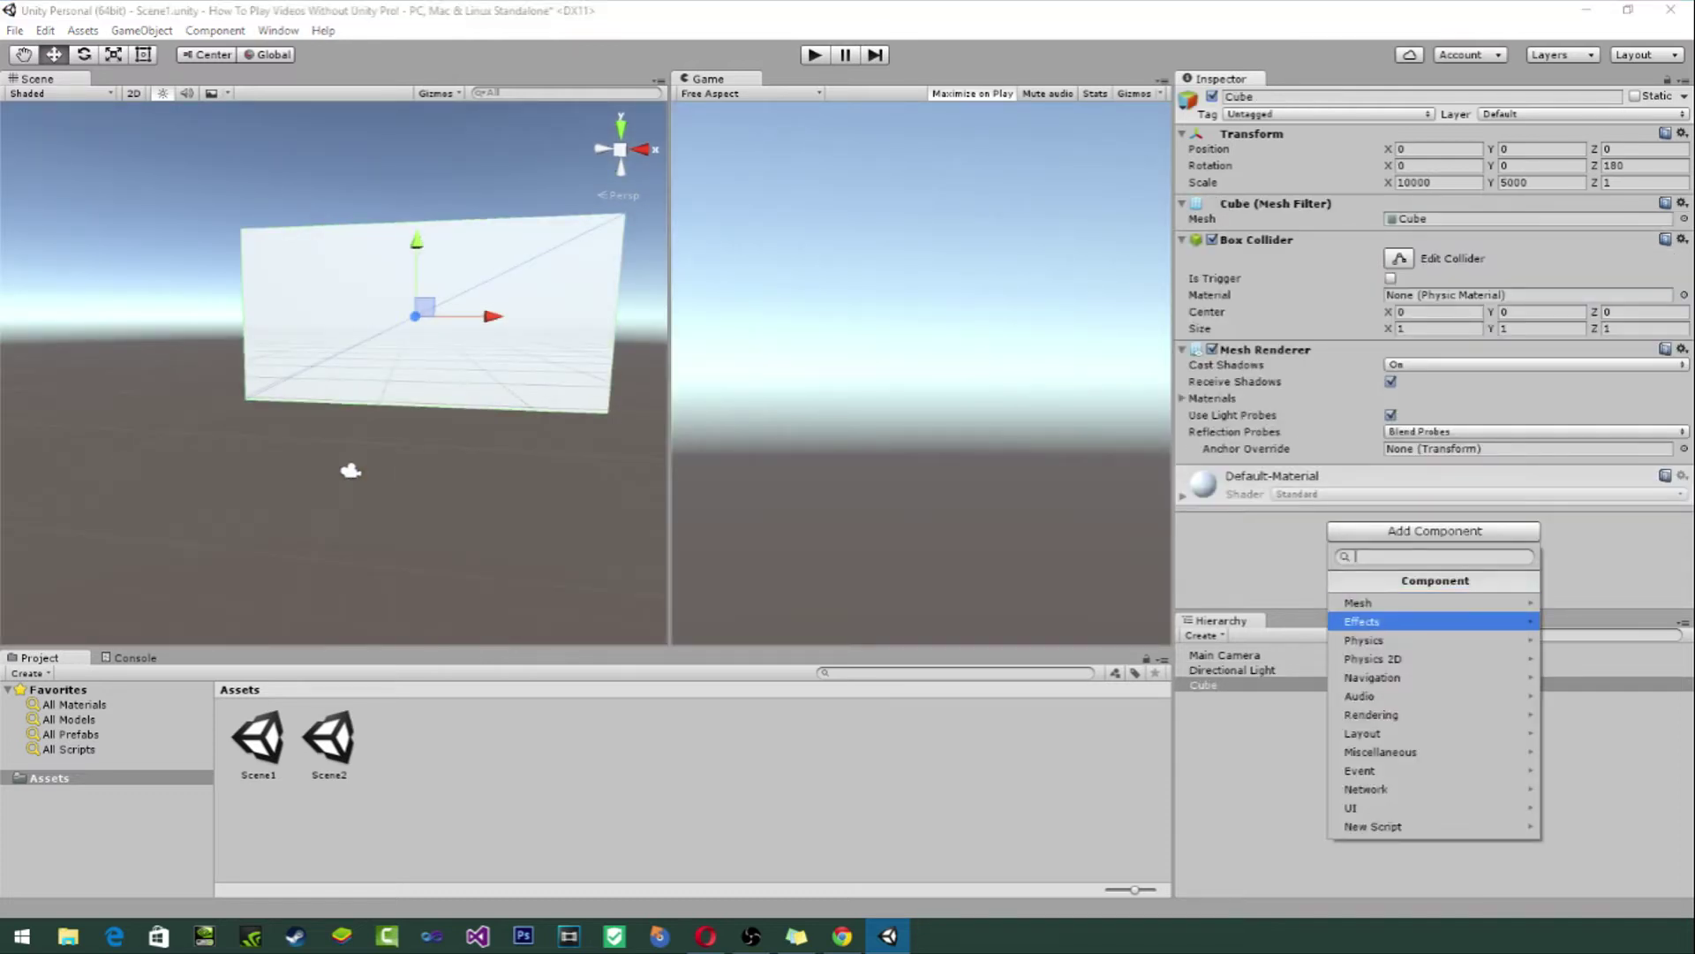
left_click(1413, 714)
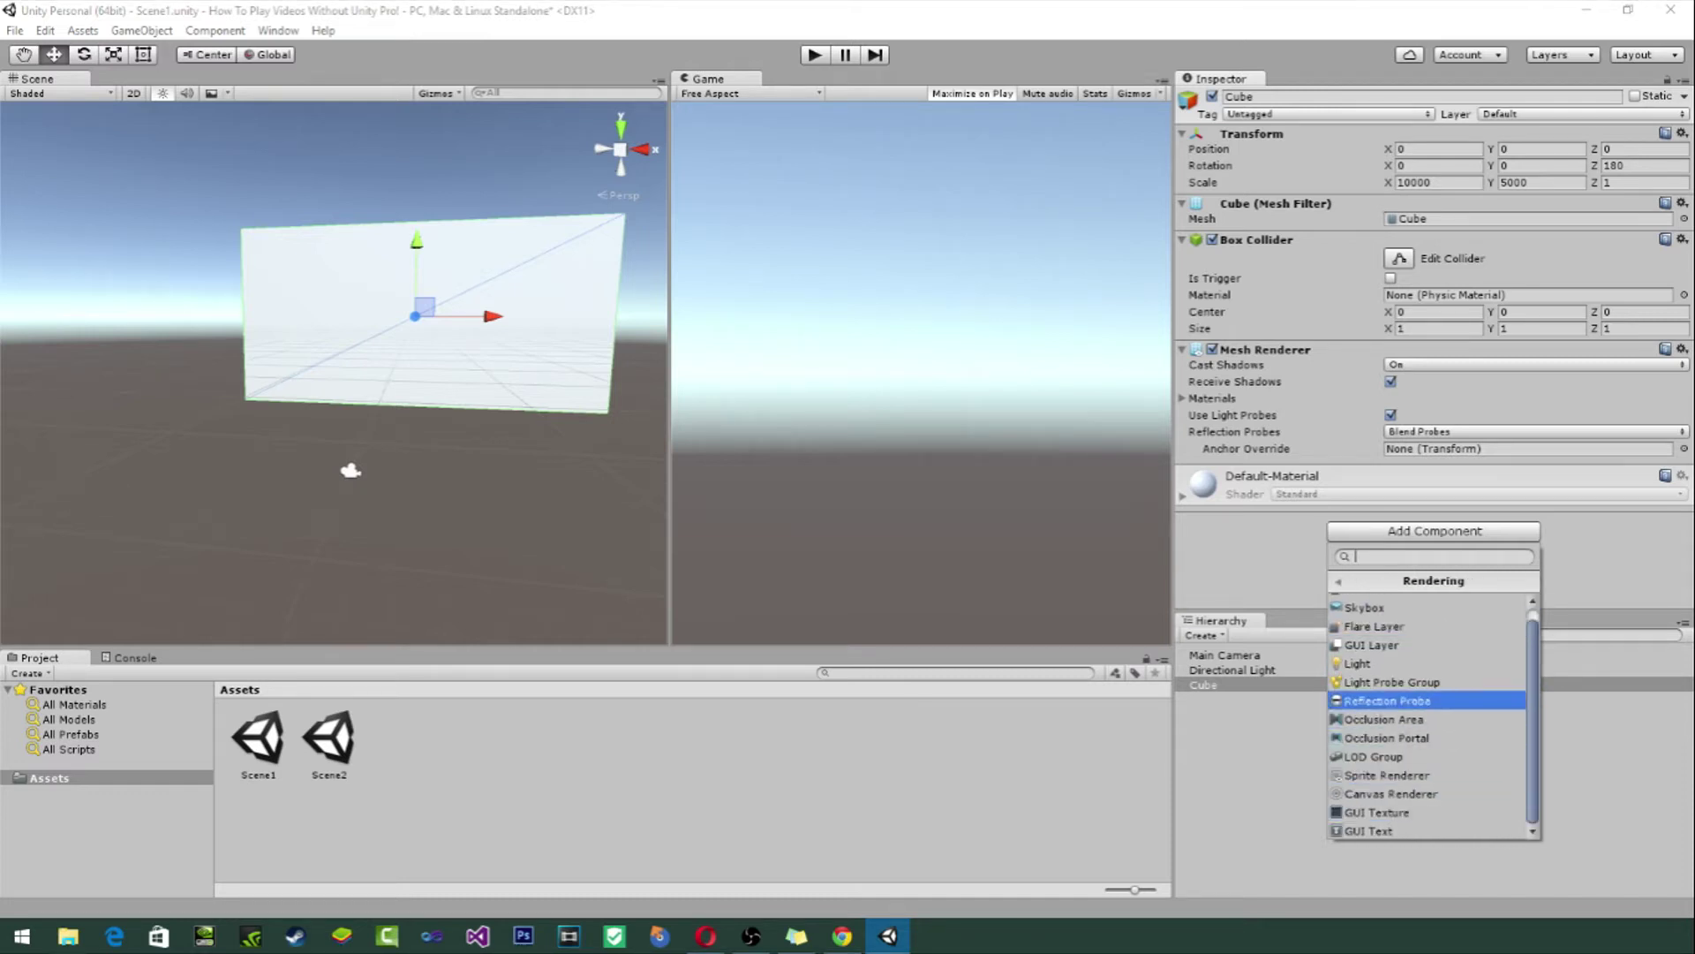
type("mesh")
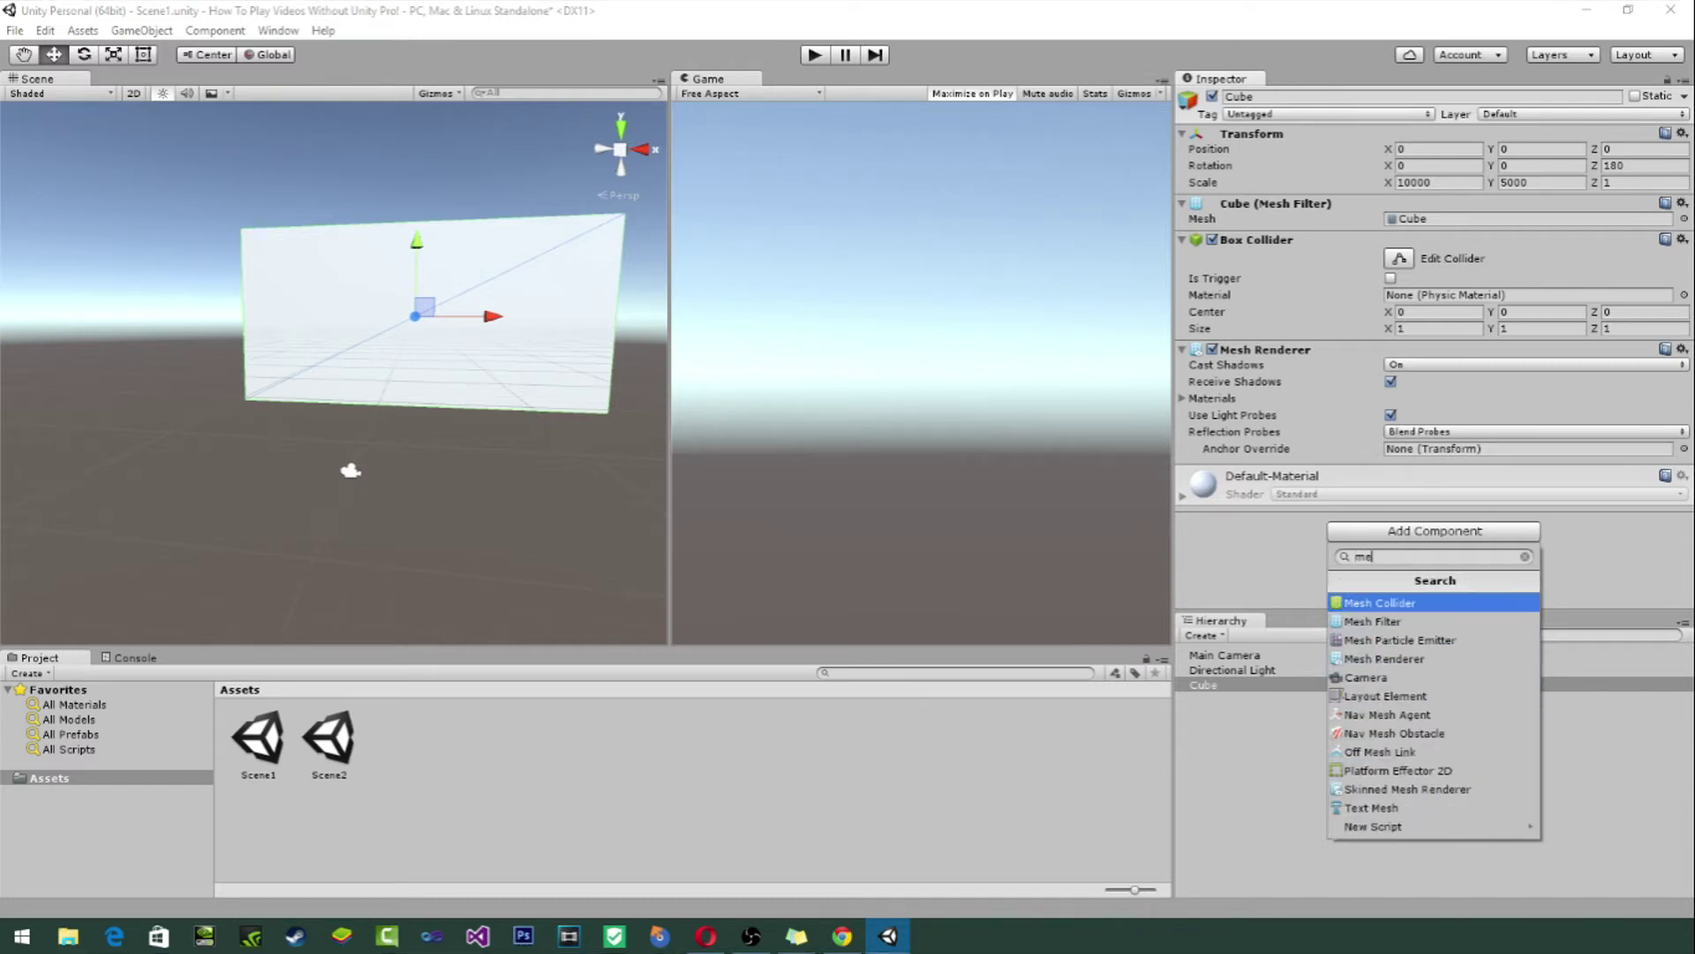
key("Down")
key("Down")
key("Down")
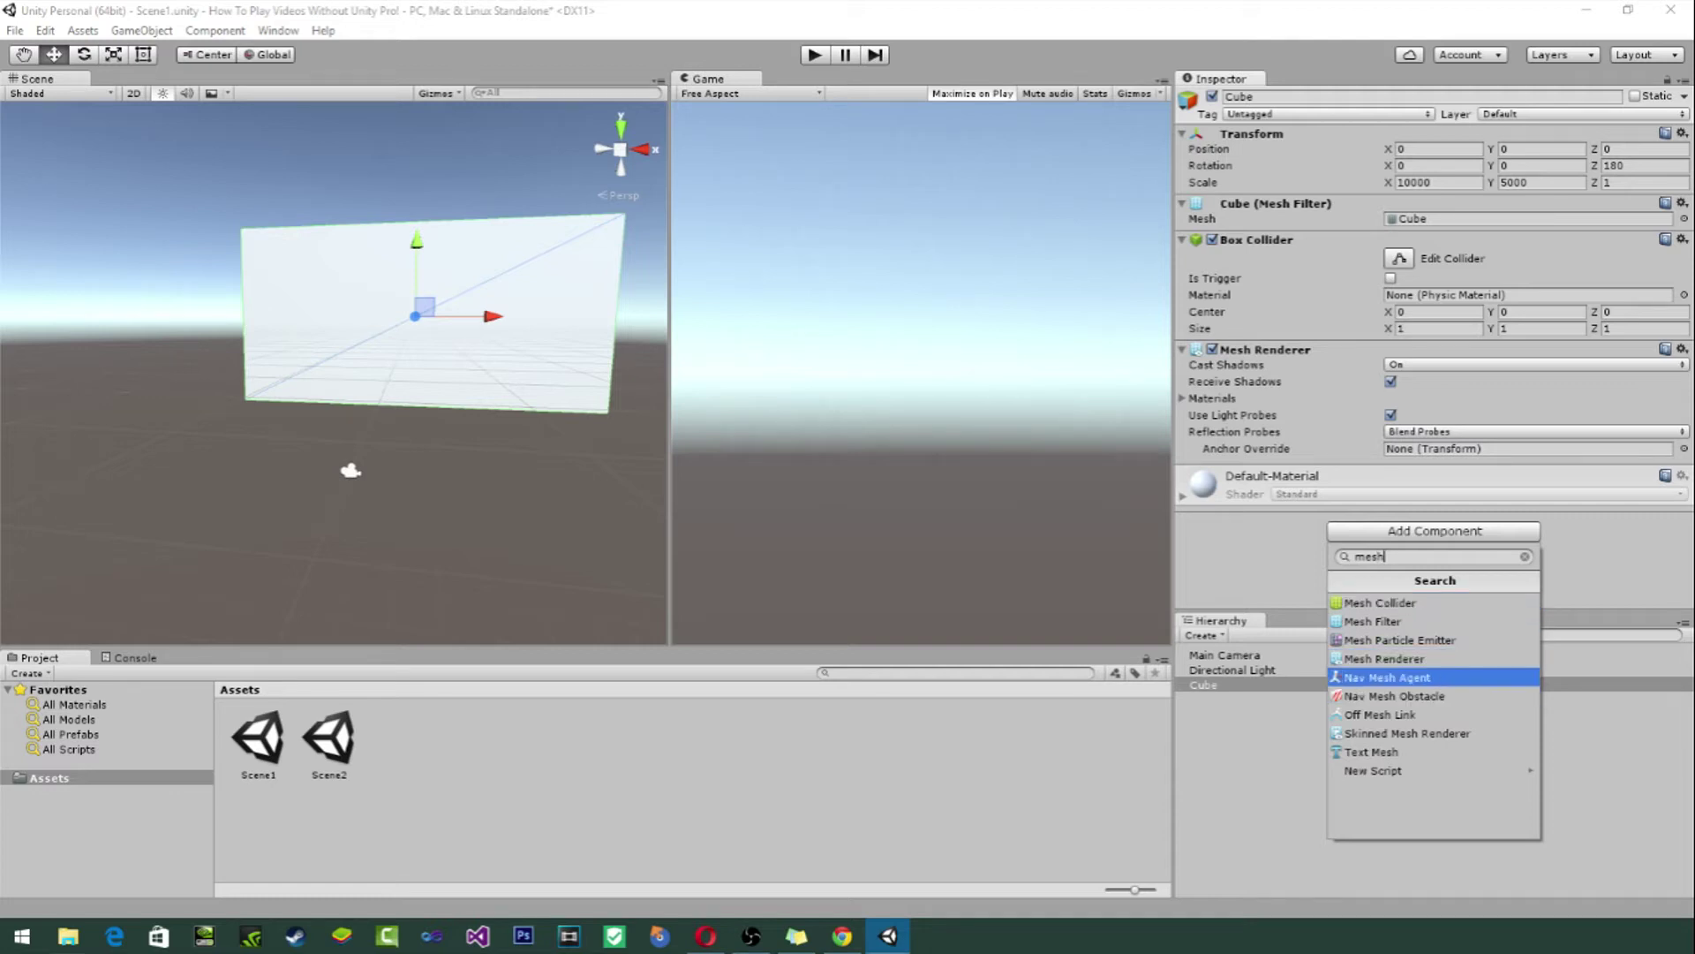
key("Up")
key("Return")
key("Return")
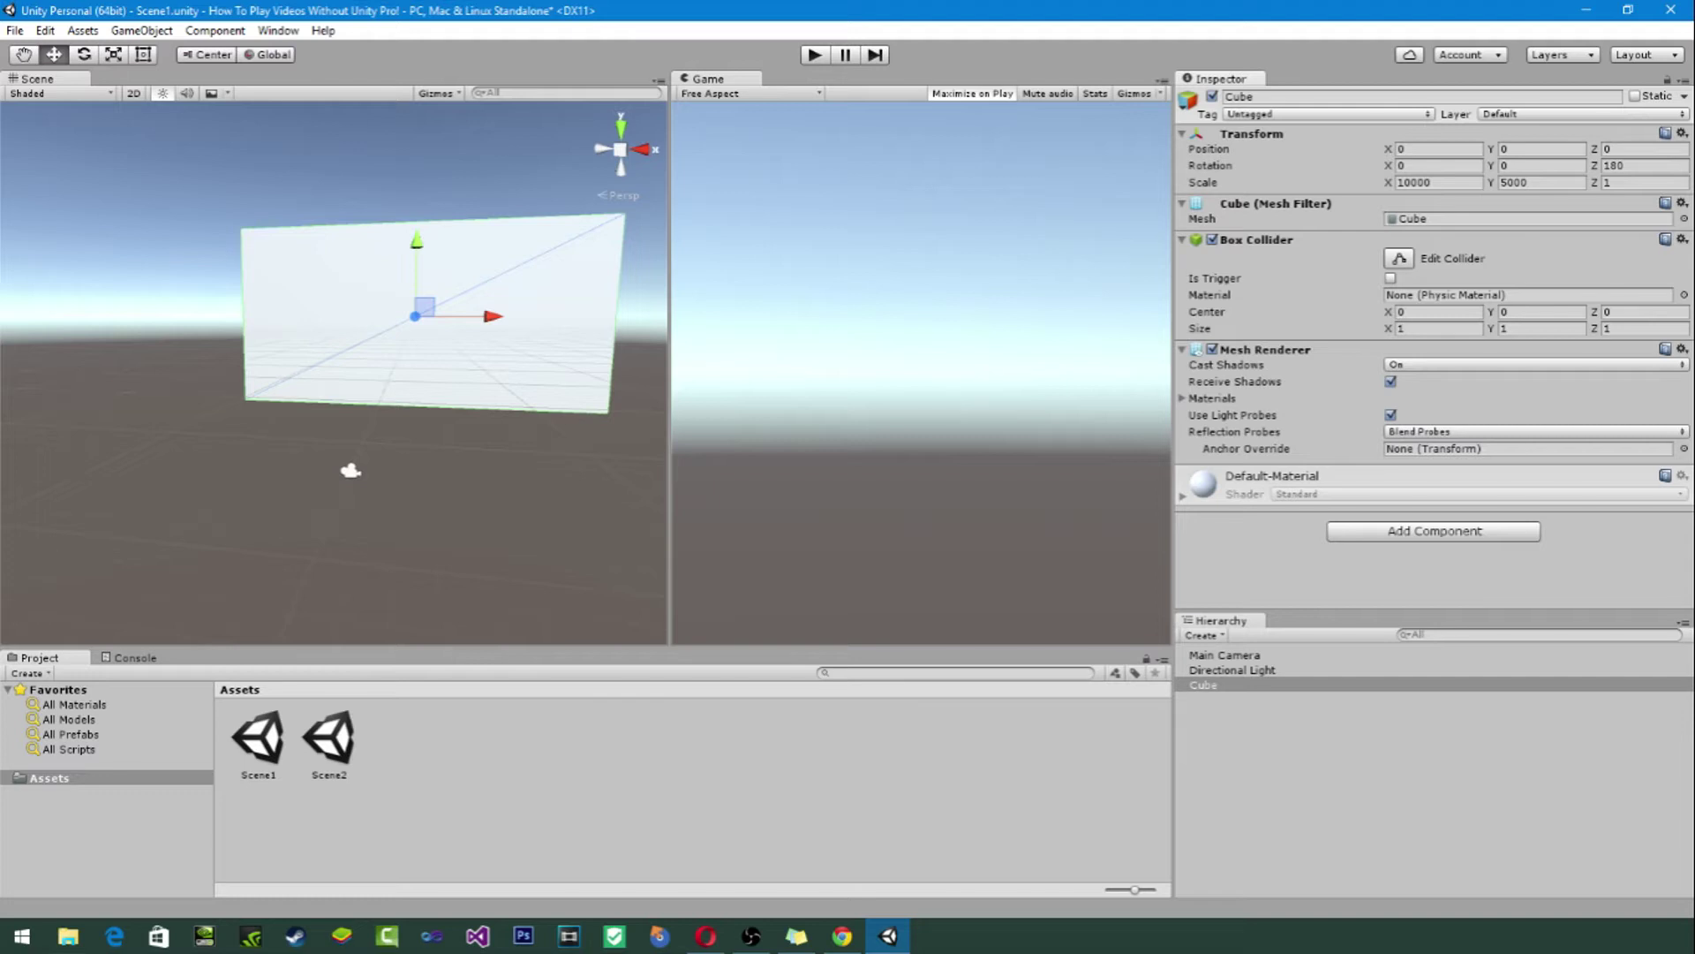
Step: Expand the materials of the cube's Mesh Renderer and locate the material assigned to Element 0
left_click(1211, 398)
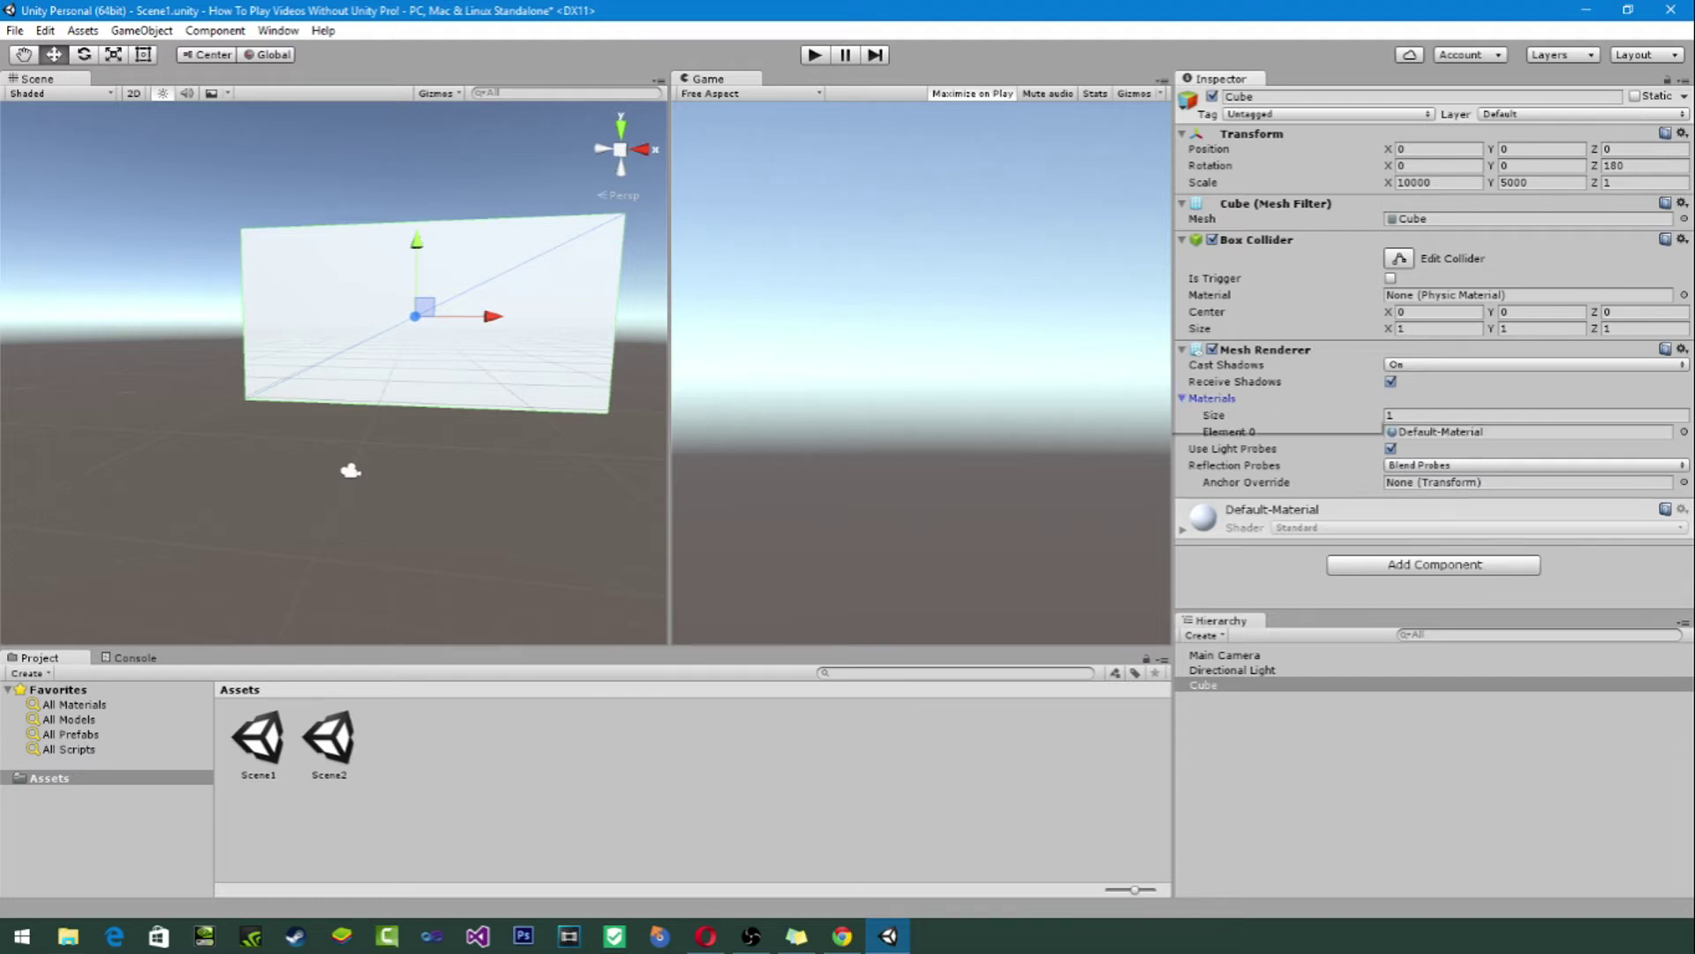
left_click(1447, 431)
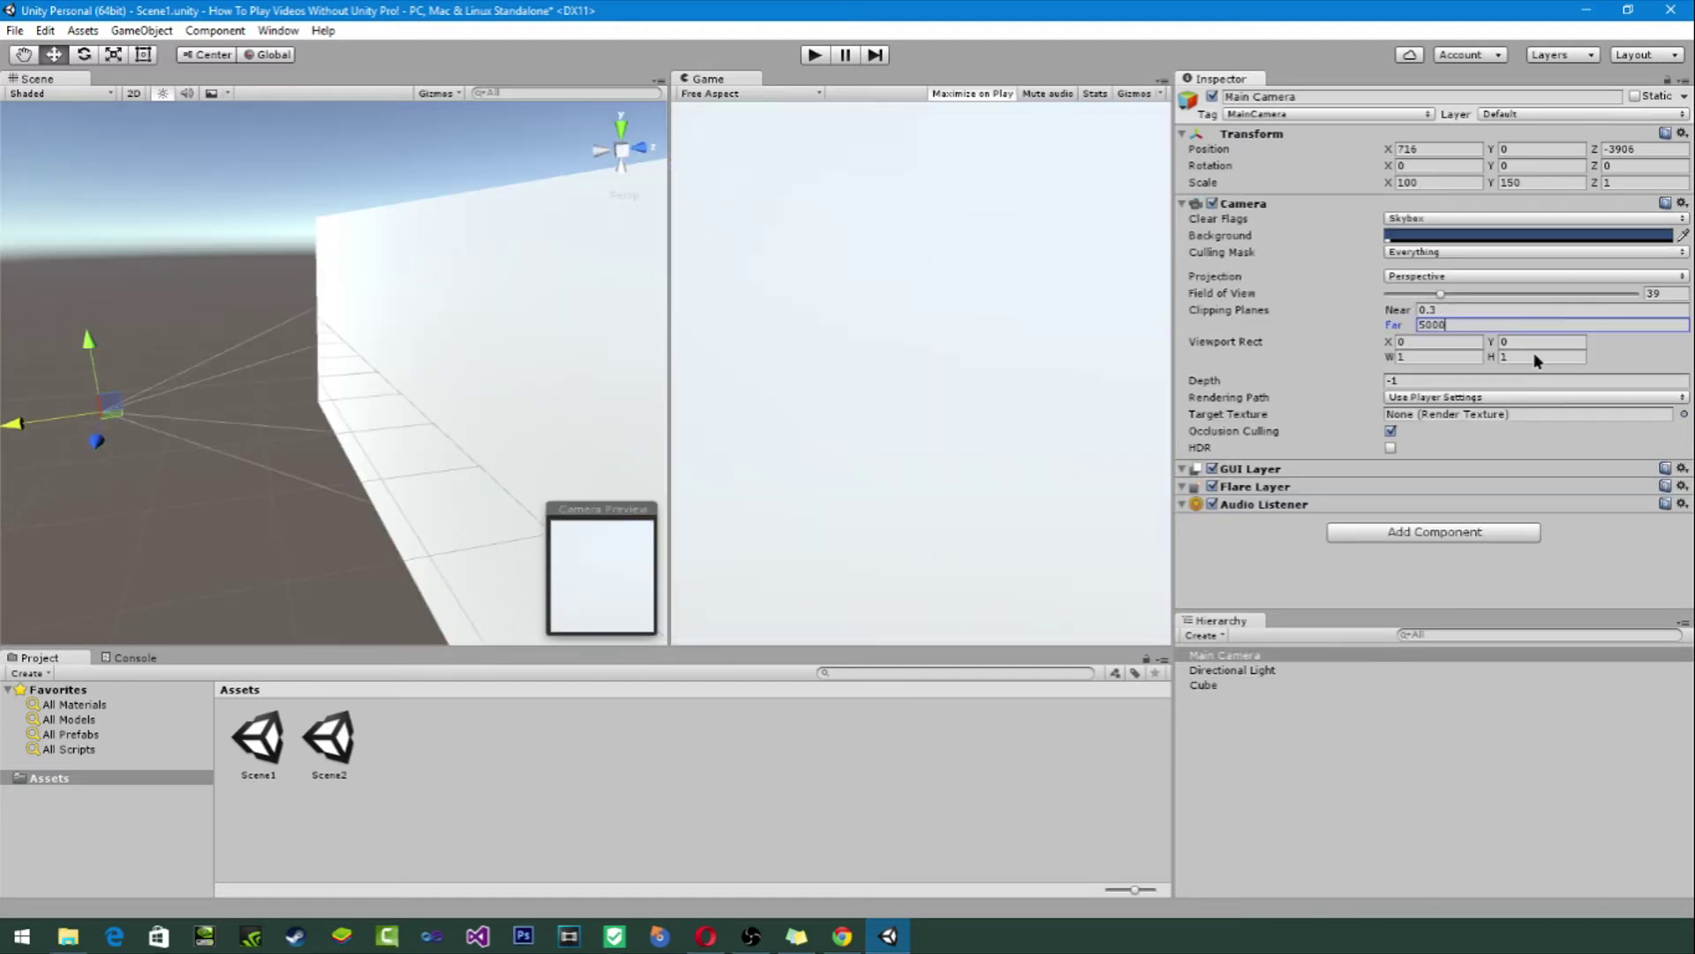
Step: Move the Main Camera farther back from the cube, to X 904 and Z -4934
left_click_drag(112, 415, 9, 422)
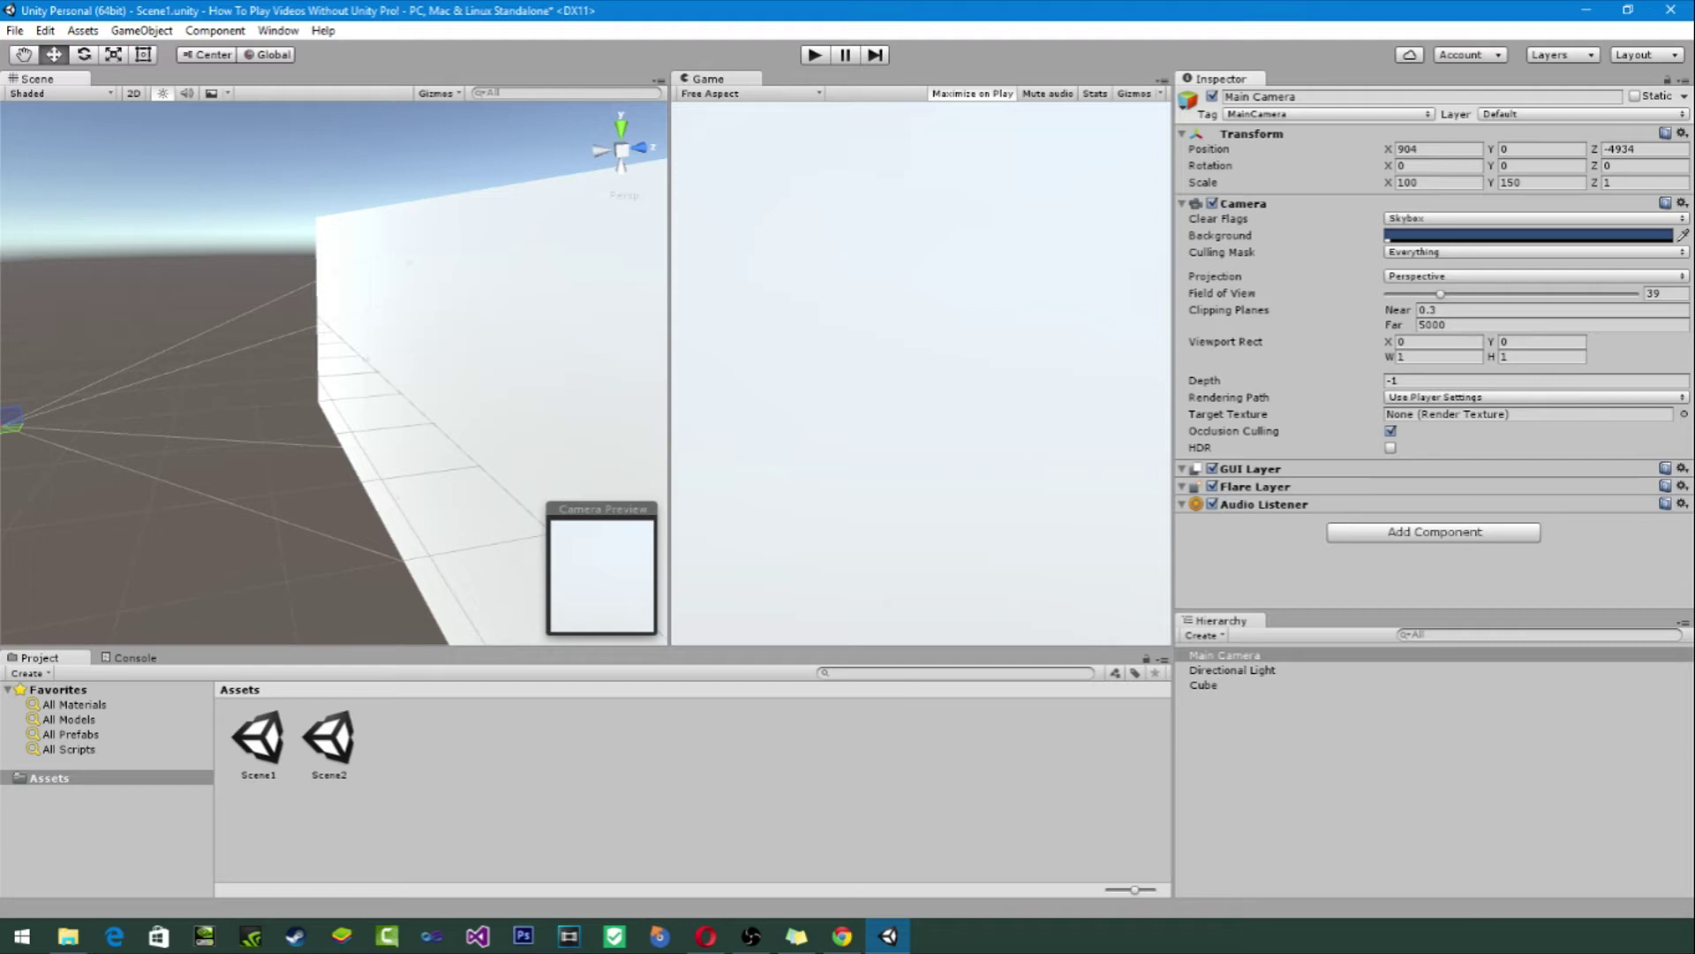
Step: Add an Audio Source as a child of the Main Camera, leaving its audio clip empty, and collapse the camera's hierarchy
right_click(1221, 655)
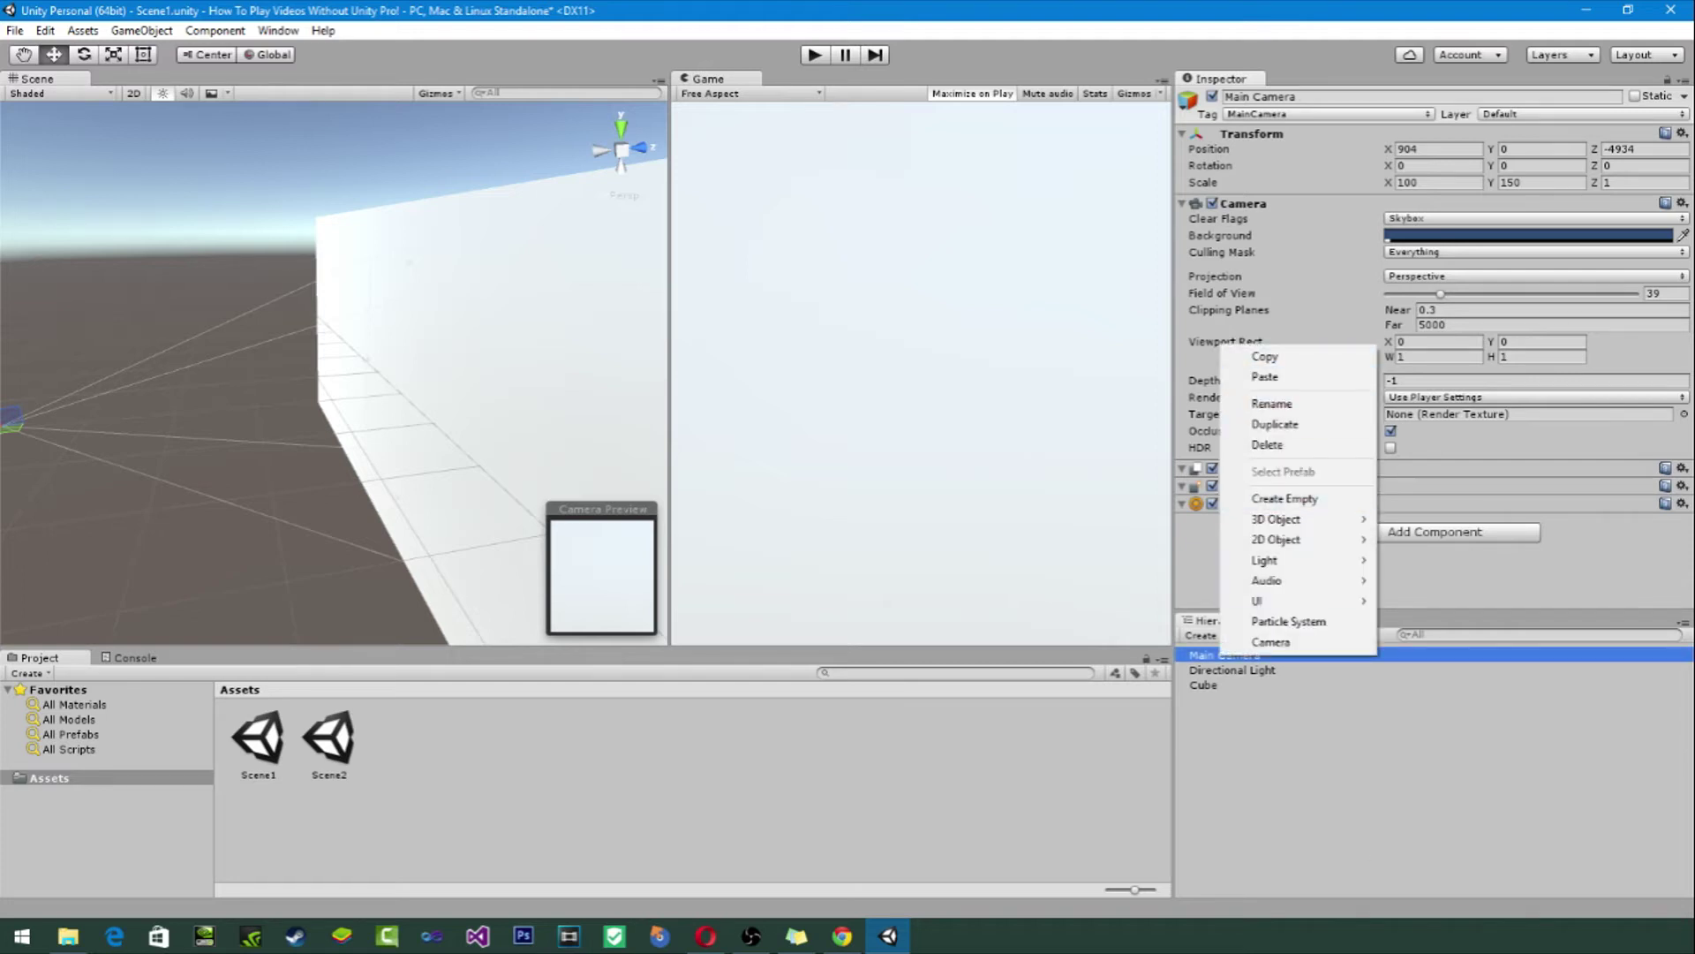
mouse_move(1294, 519)
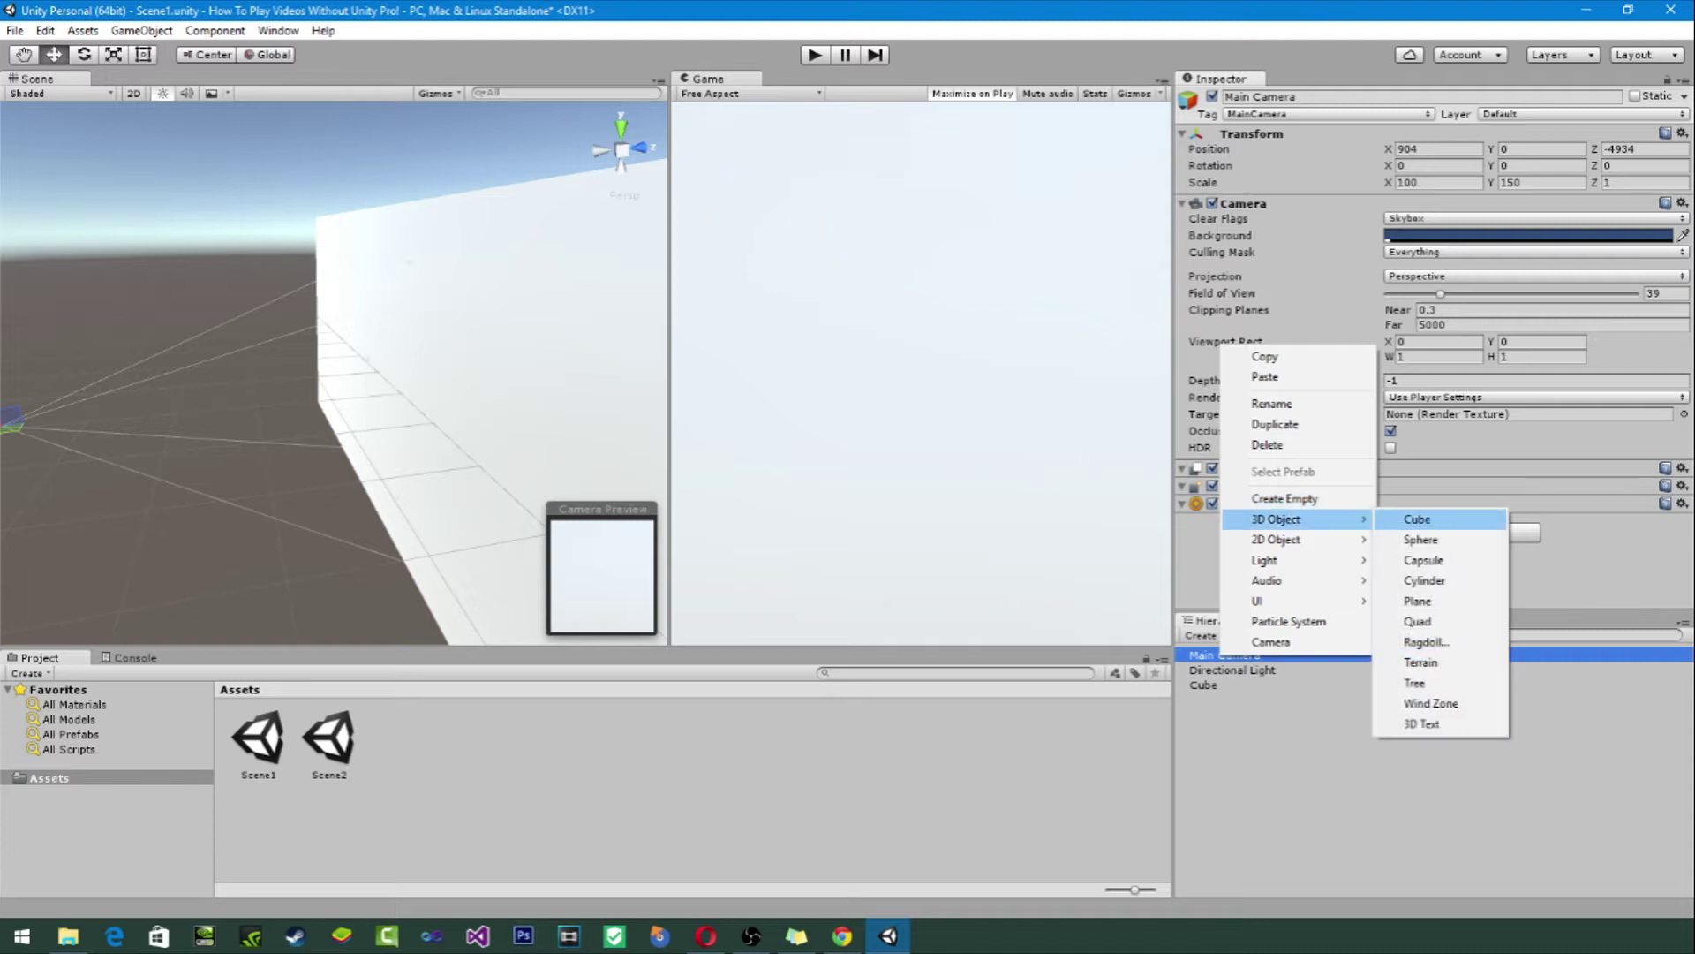
mouse_move(1267, 581)
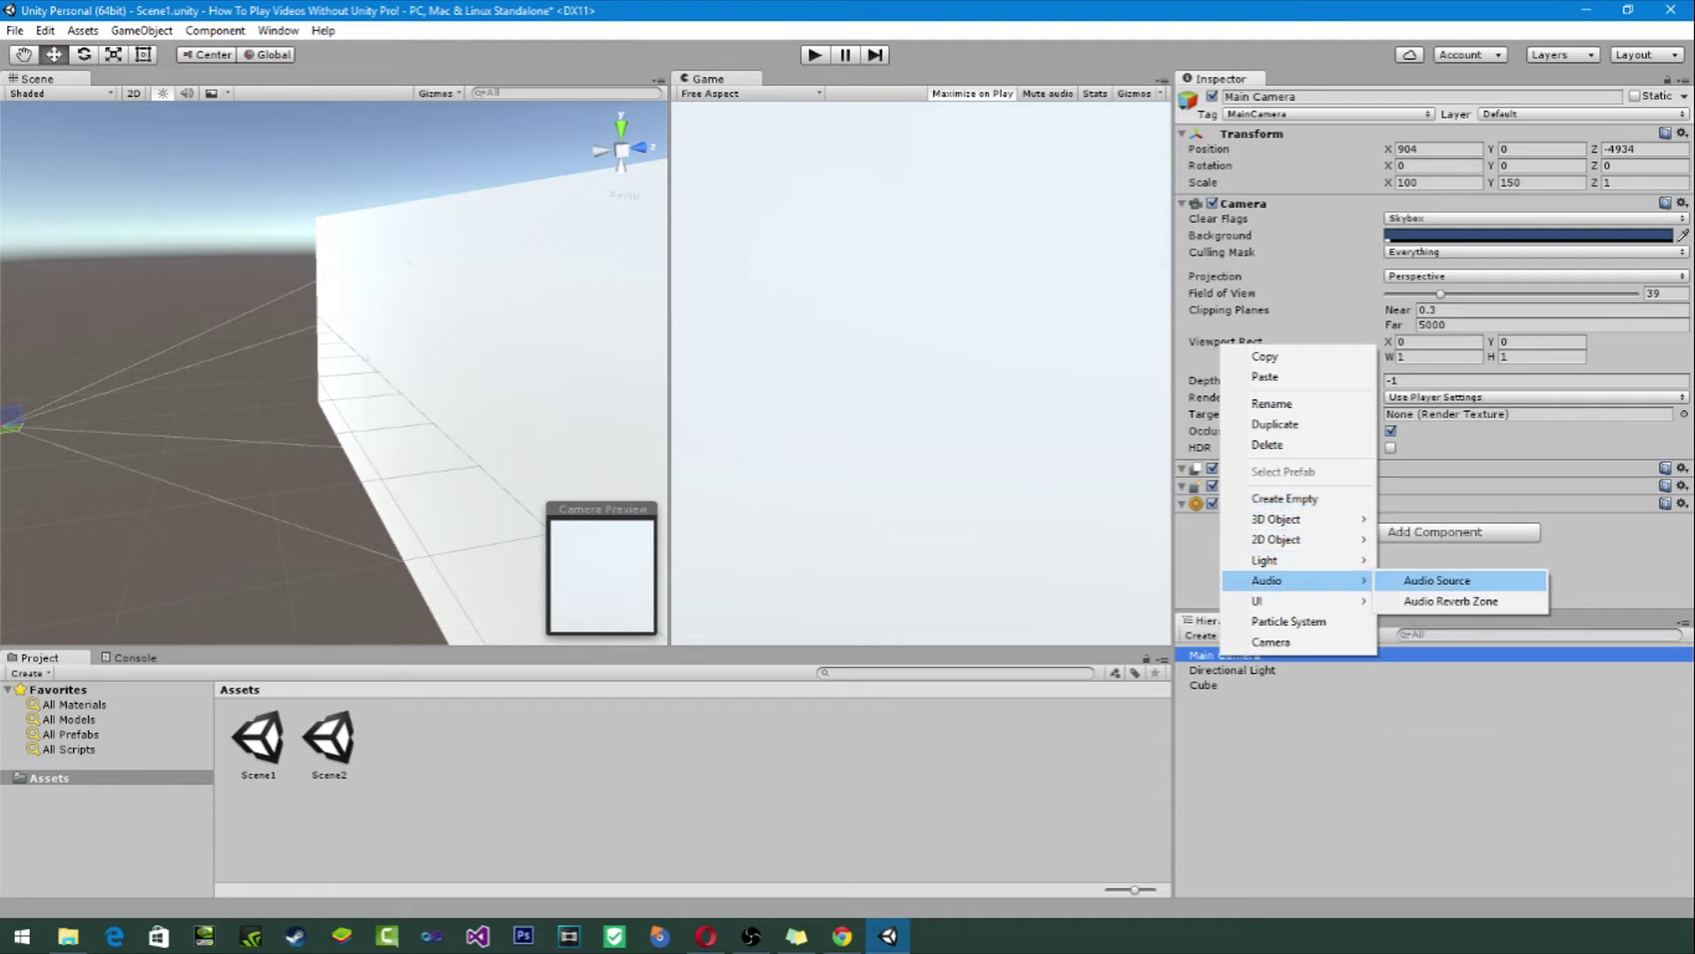
left_click(1437, 580)
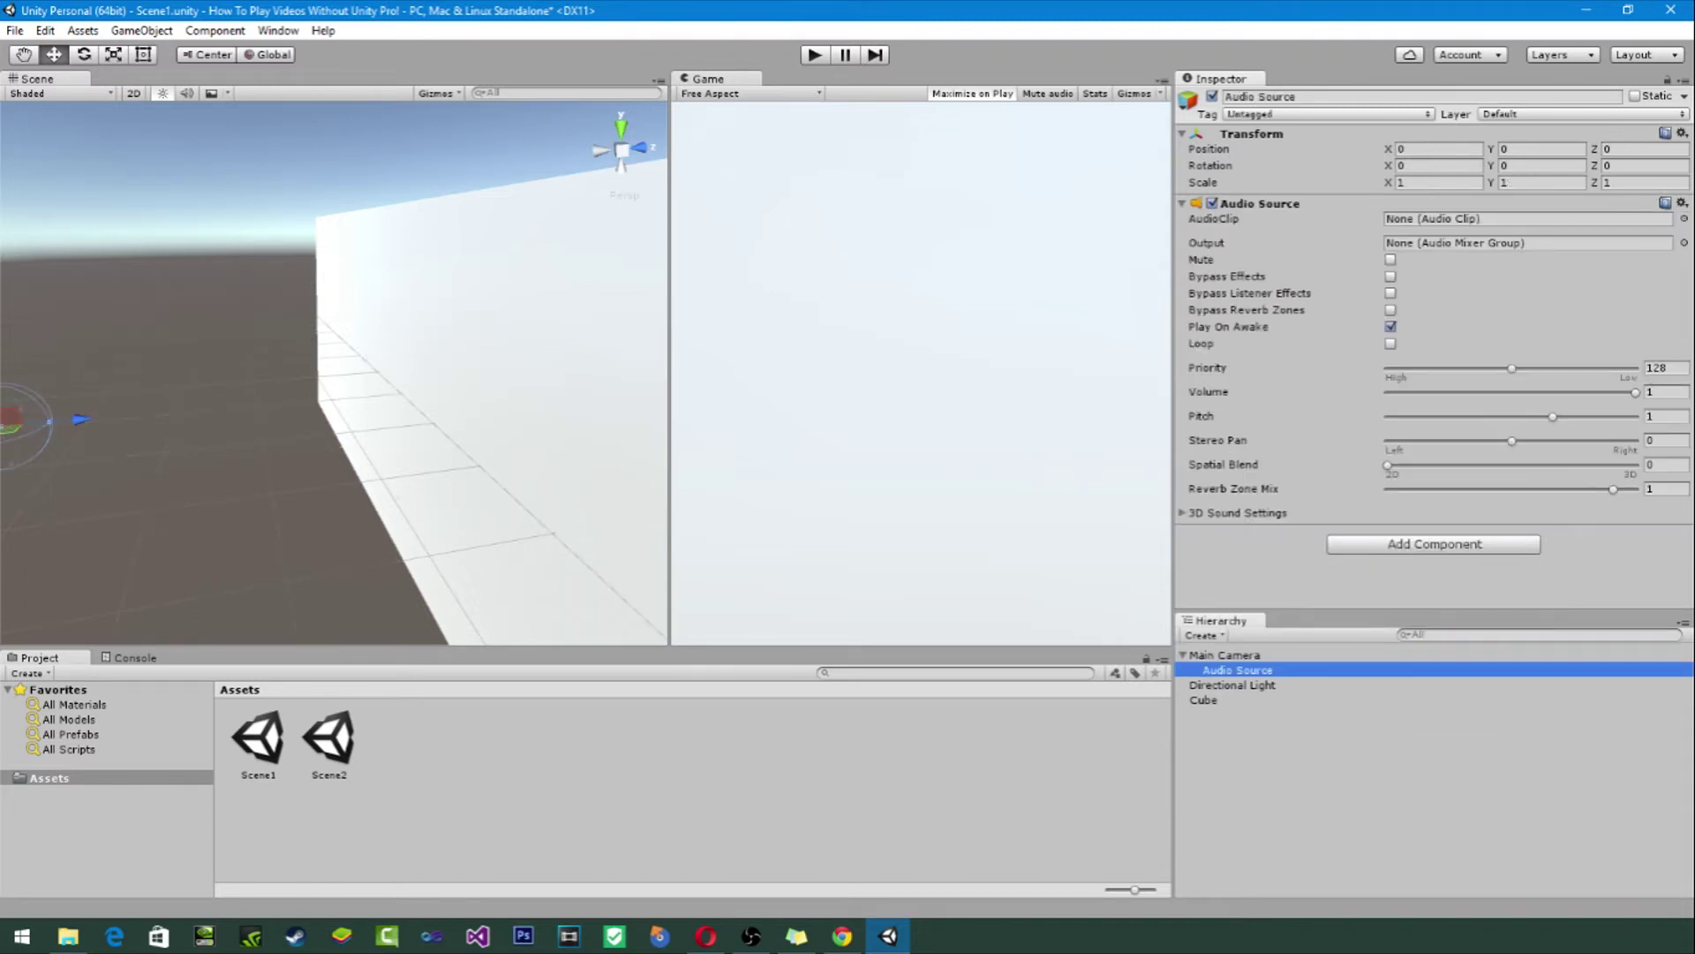
left_click(1527, 219)
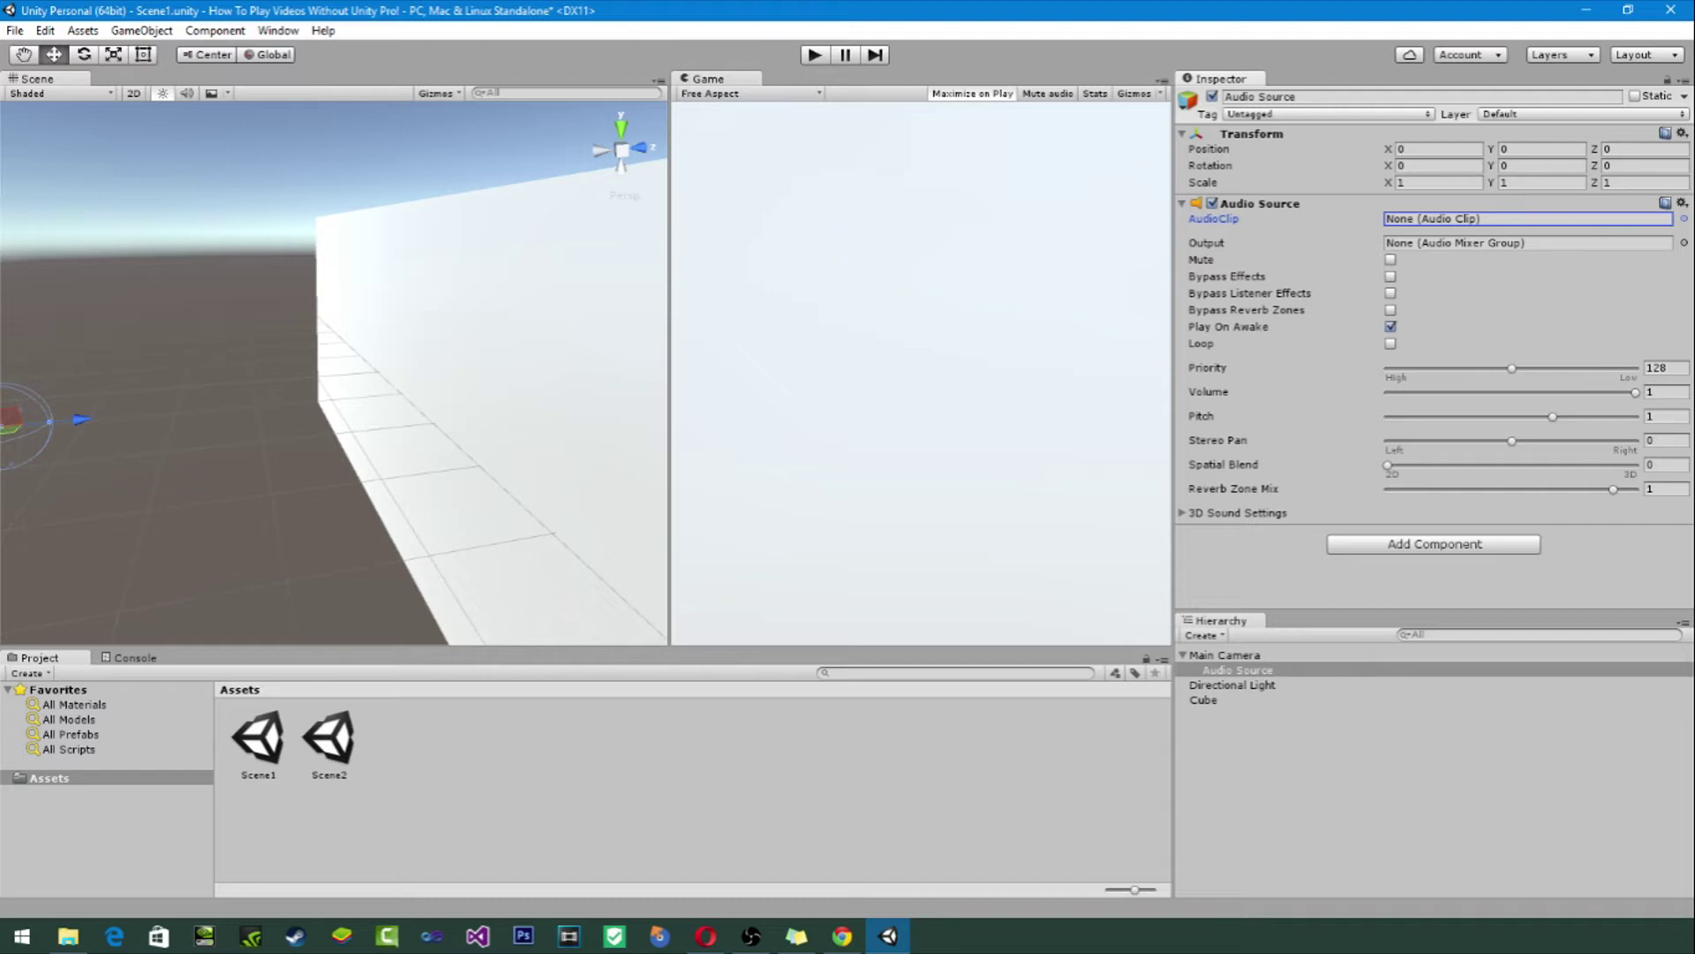
left_click(1224, 655)
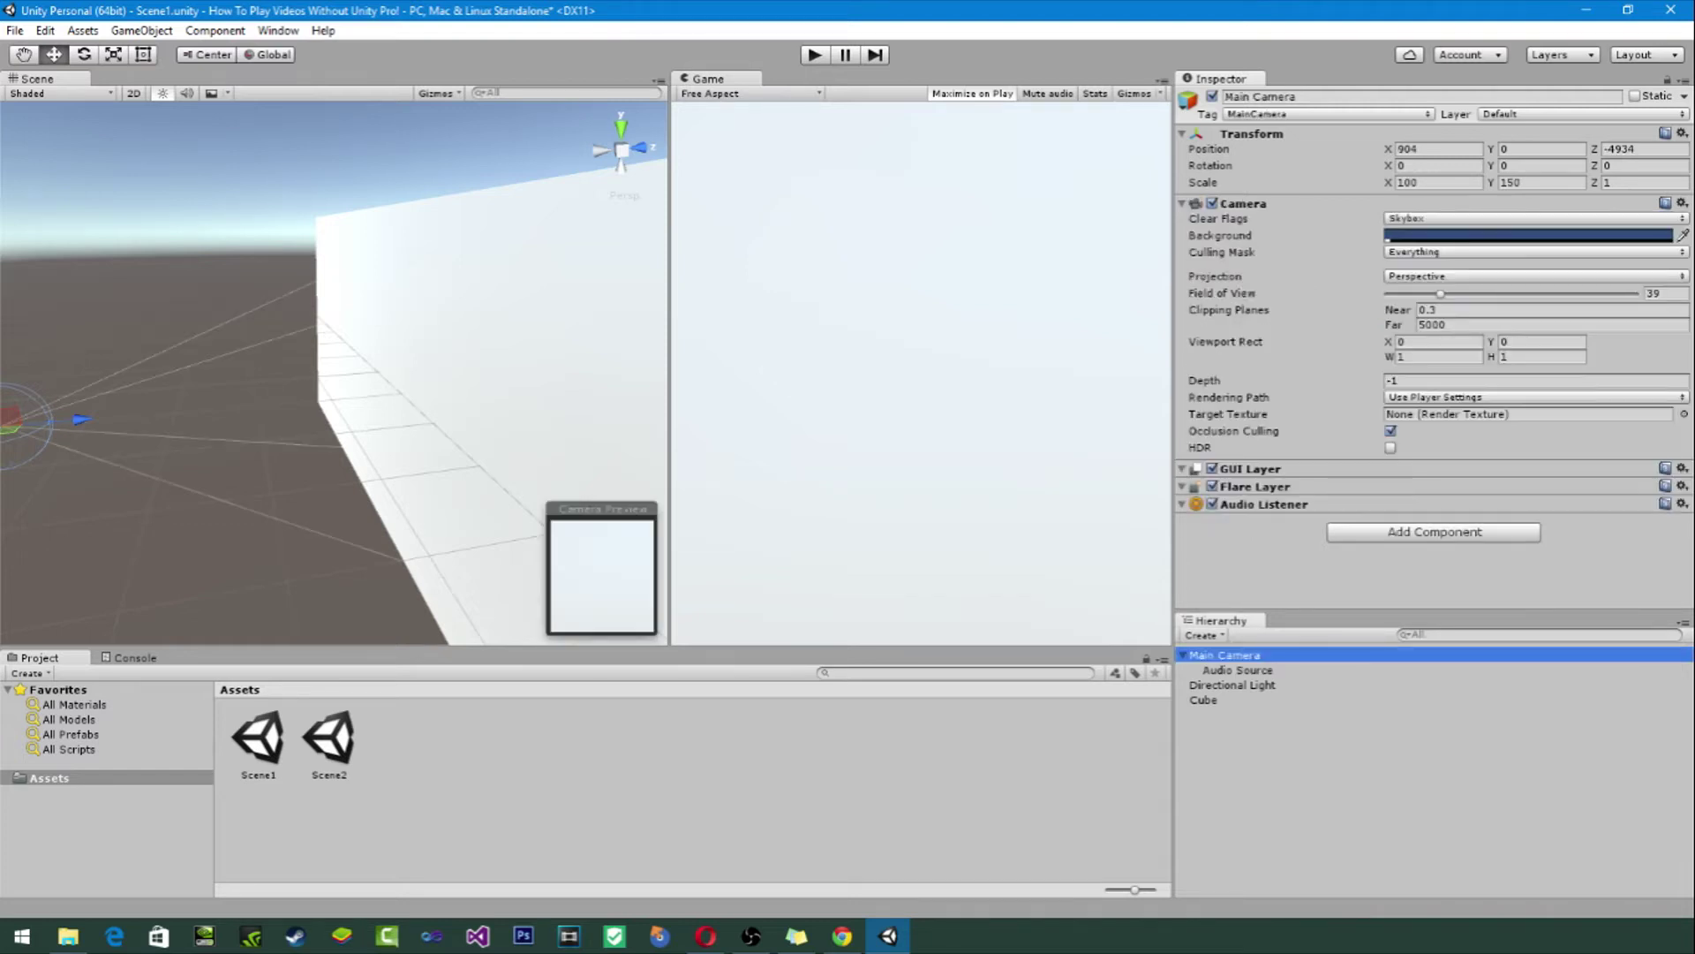
left_click(1237, 670)
left_click(1224, 656)
left_click(1183, 656)
Step: Create a new C# script in the Assets folder
left_click(1203, 685)
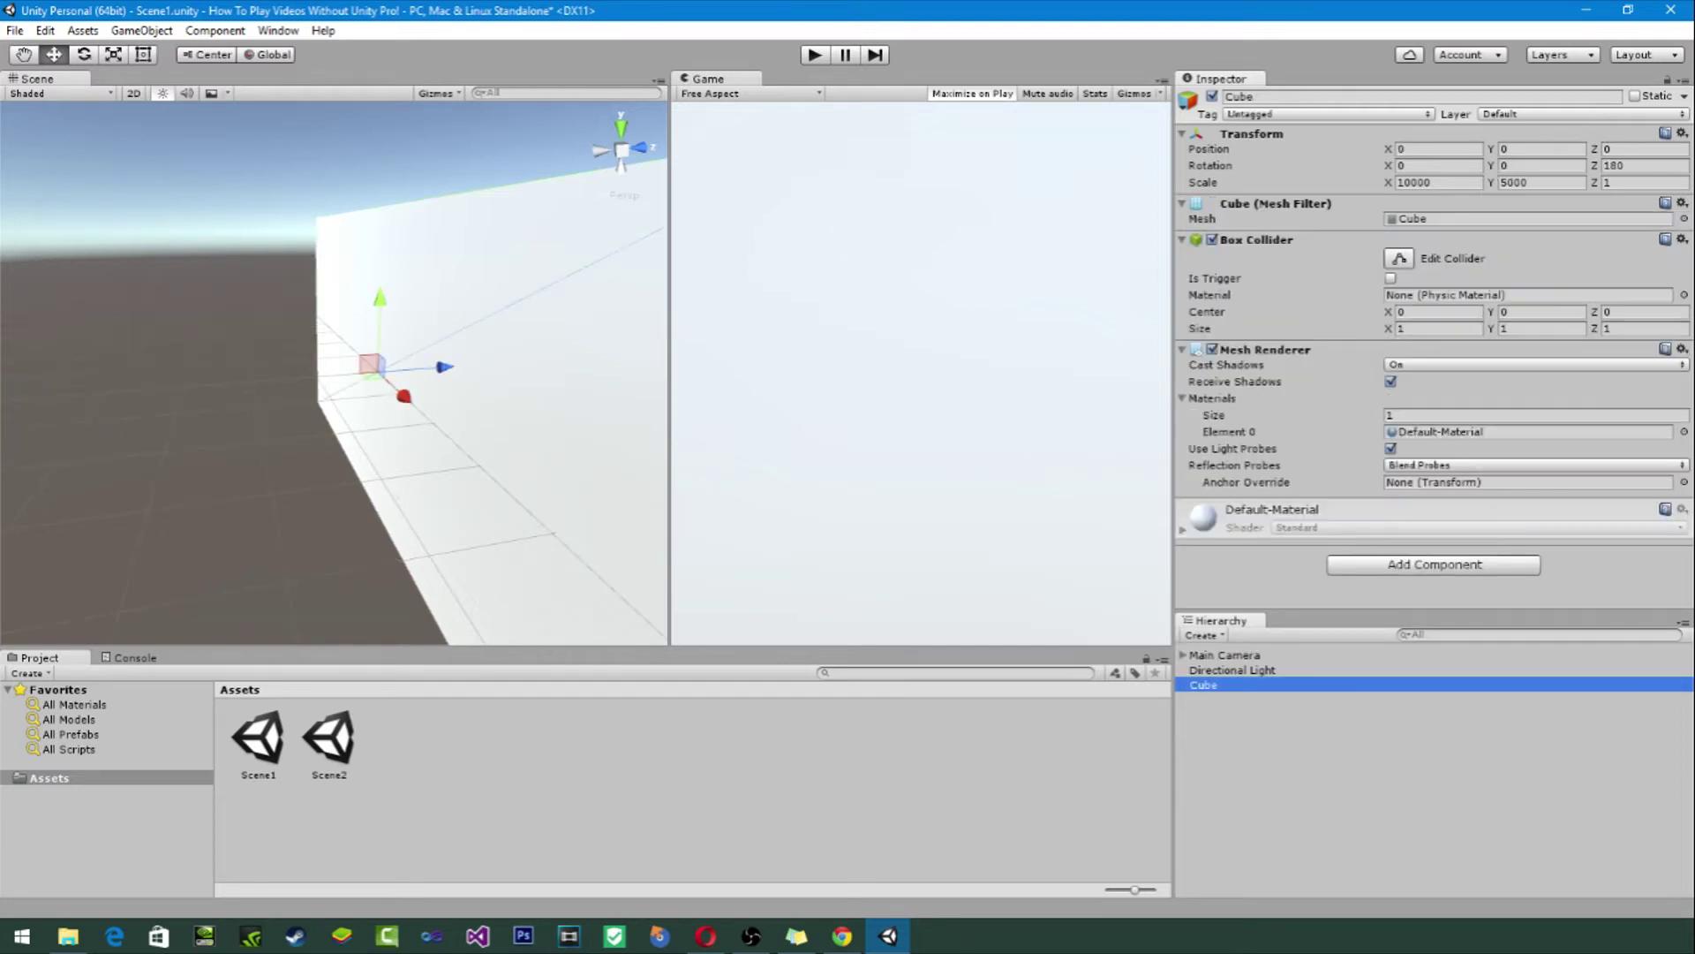
right_click(1205, 686)
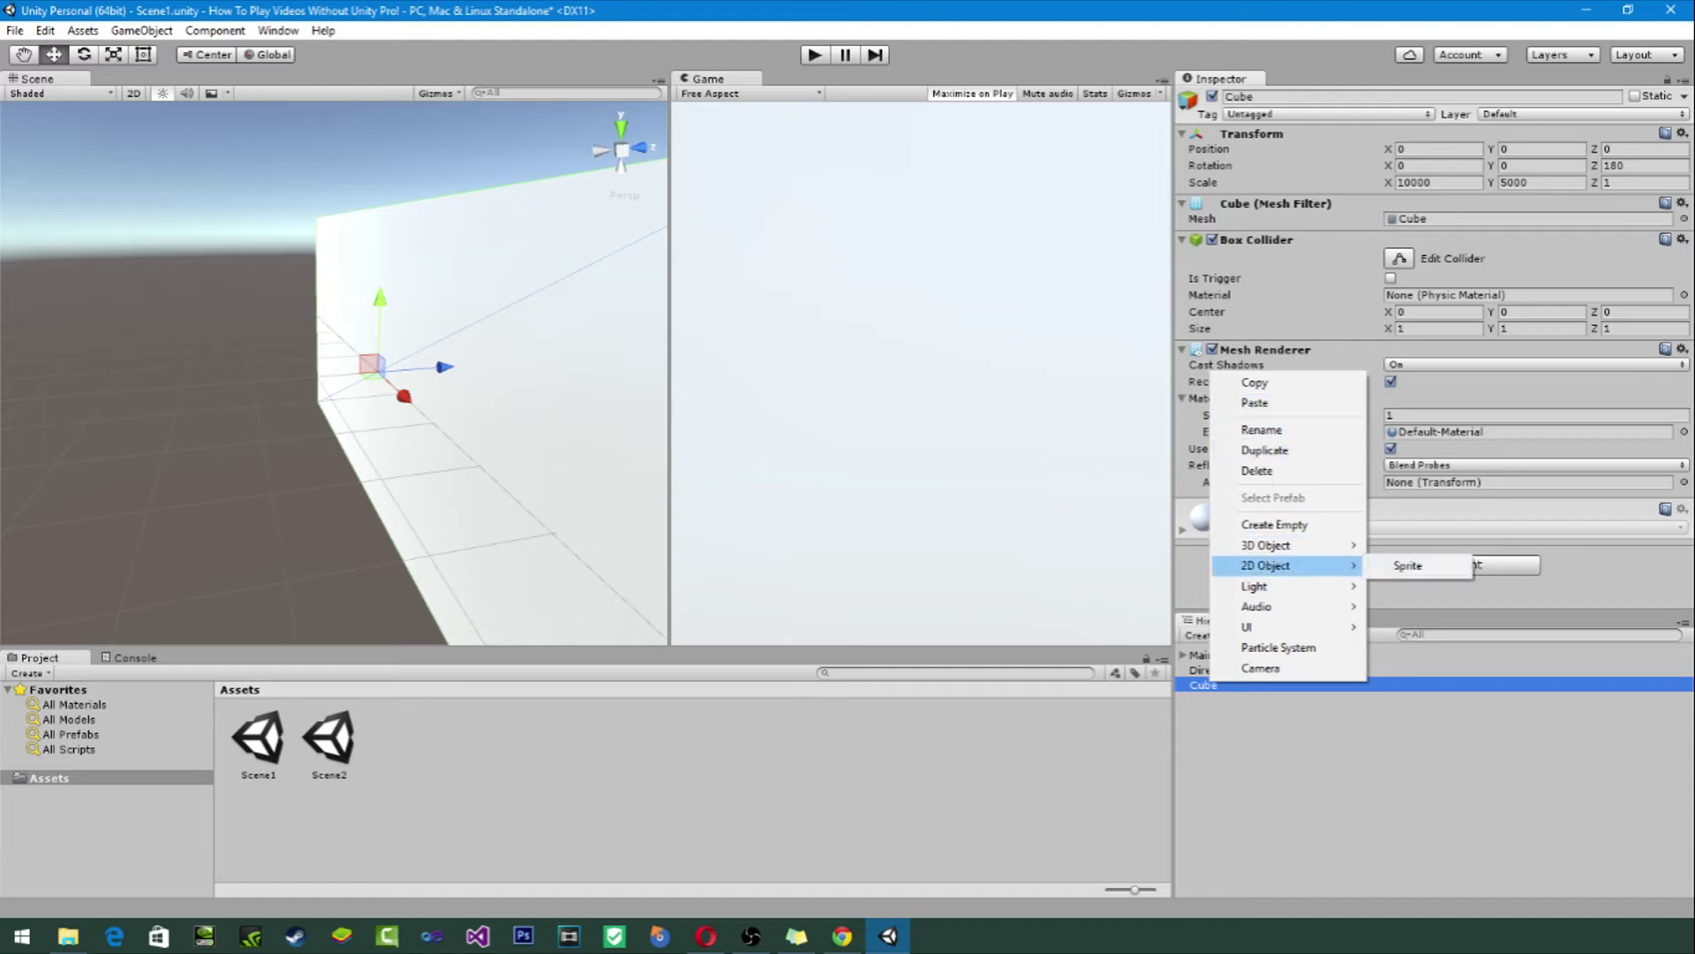
right_click(517, 758)
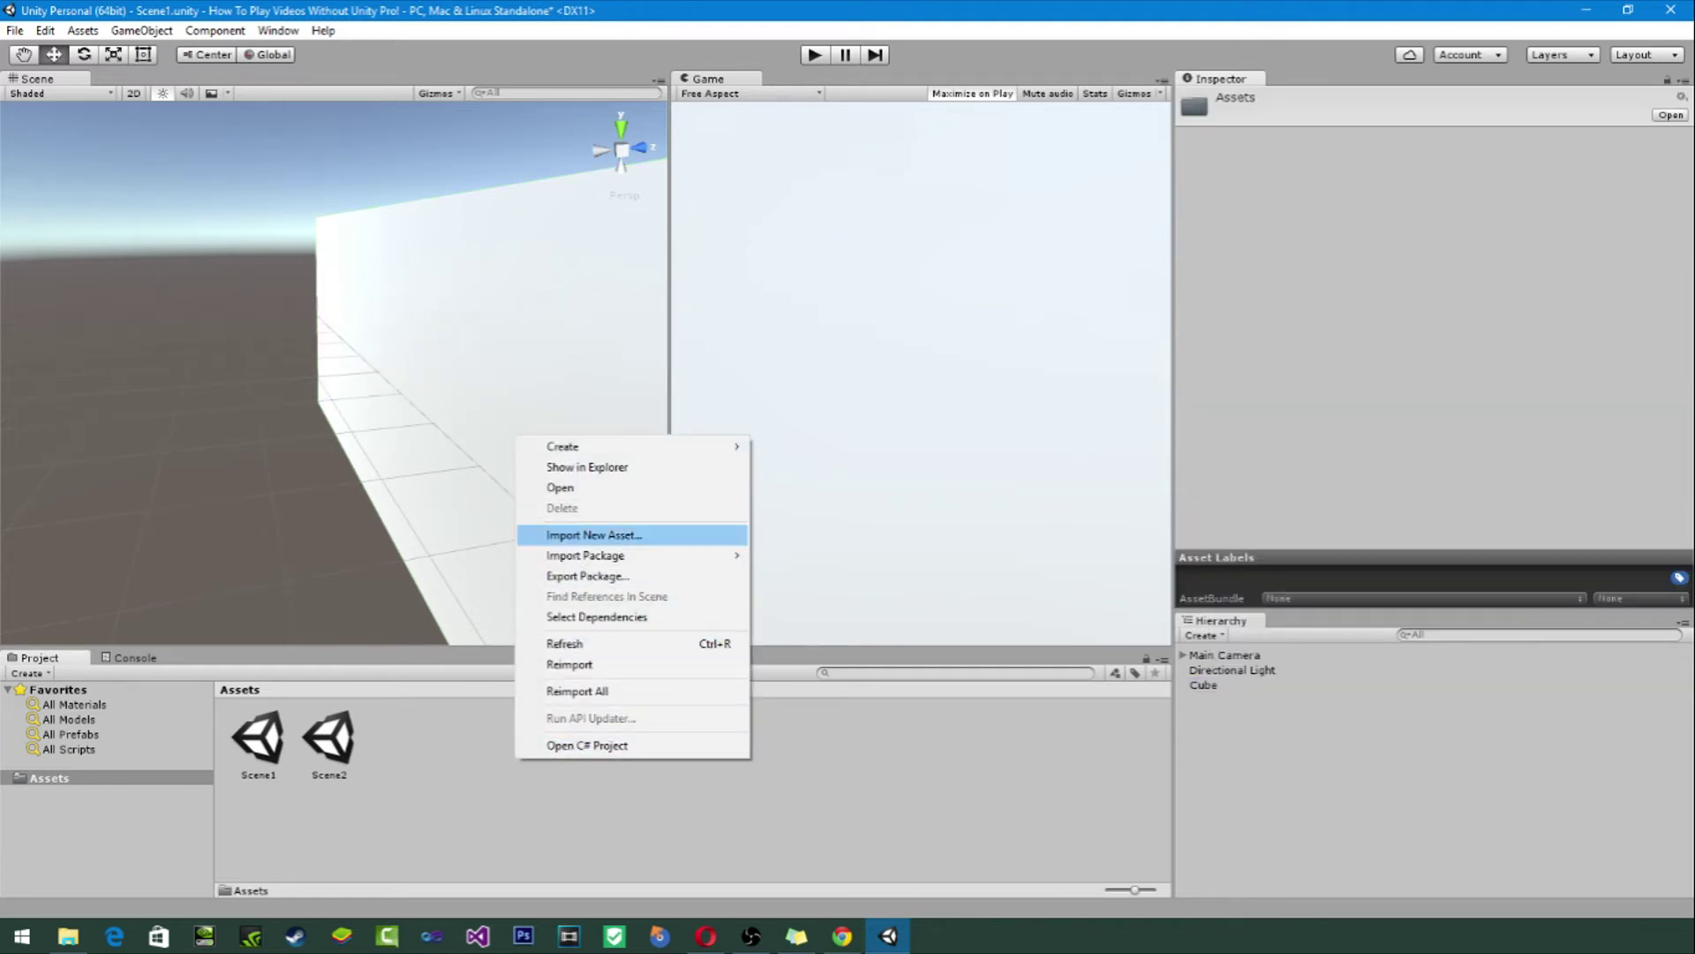
mouse_move(565, 446)
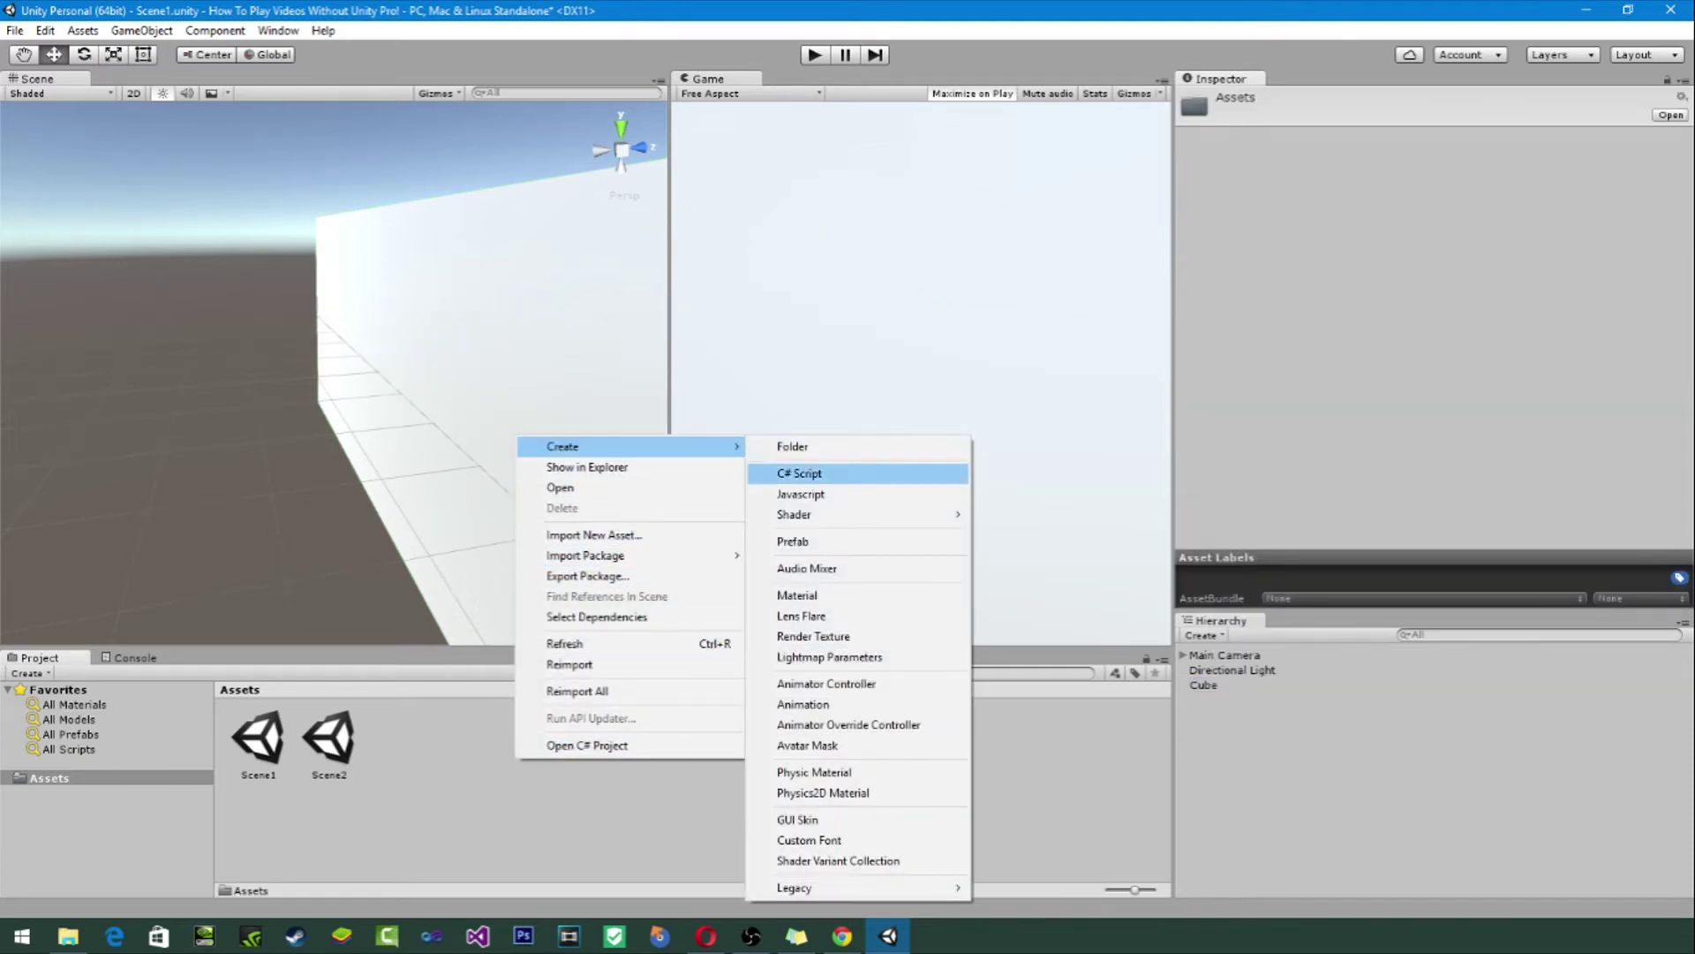
left_click(848, 473)
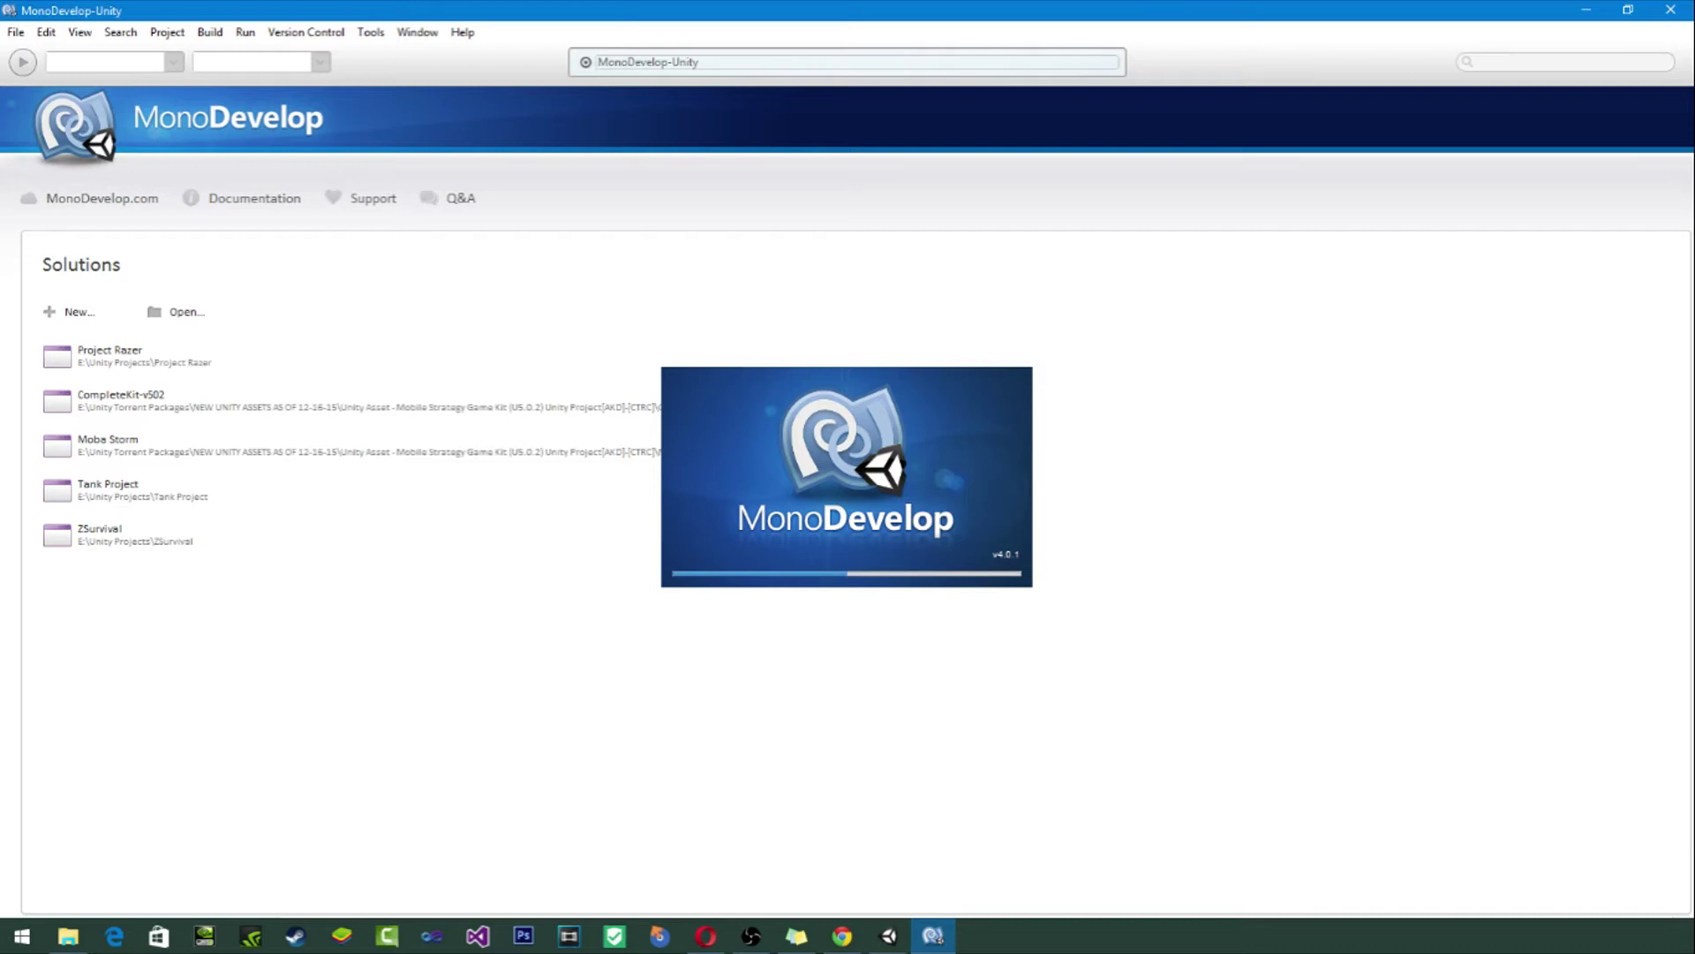
Step: Switch back to Unity and rename the new script asset as VideoPlay
left_click(889, 936)
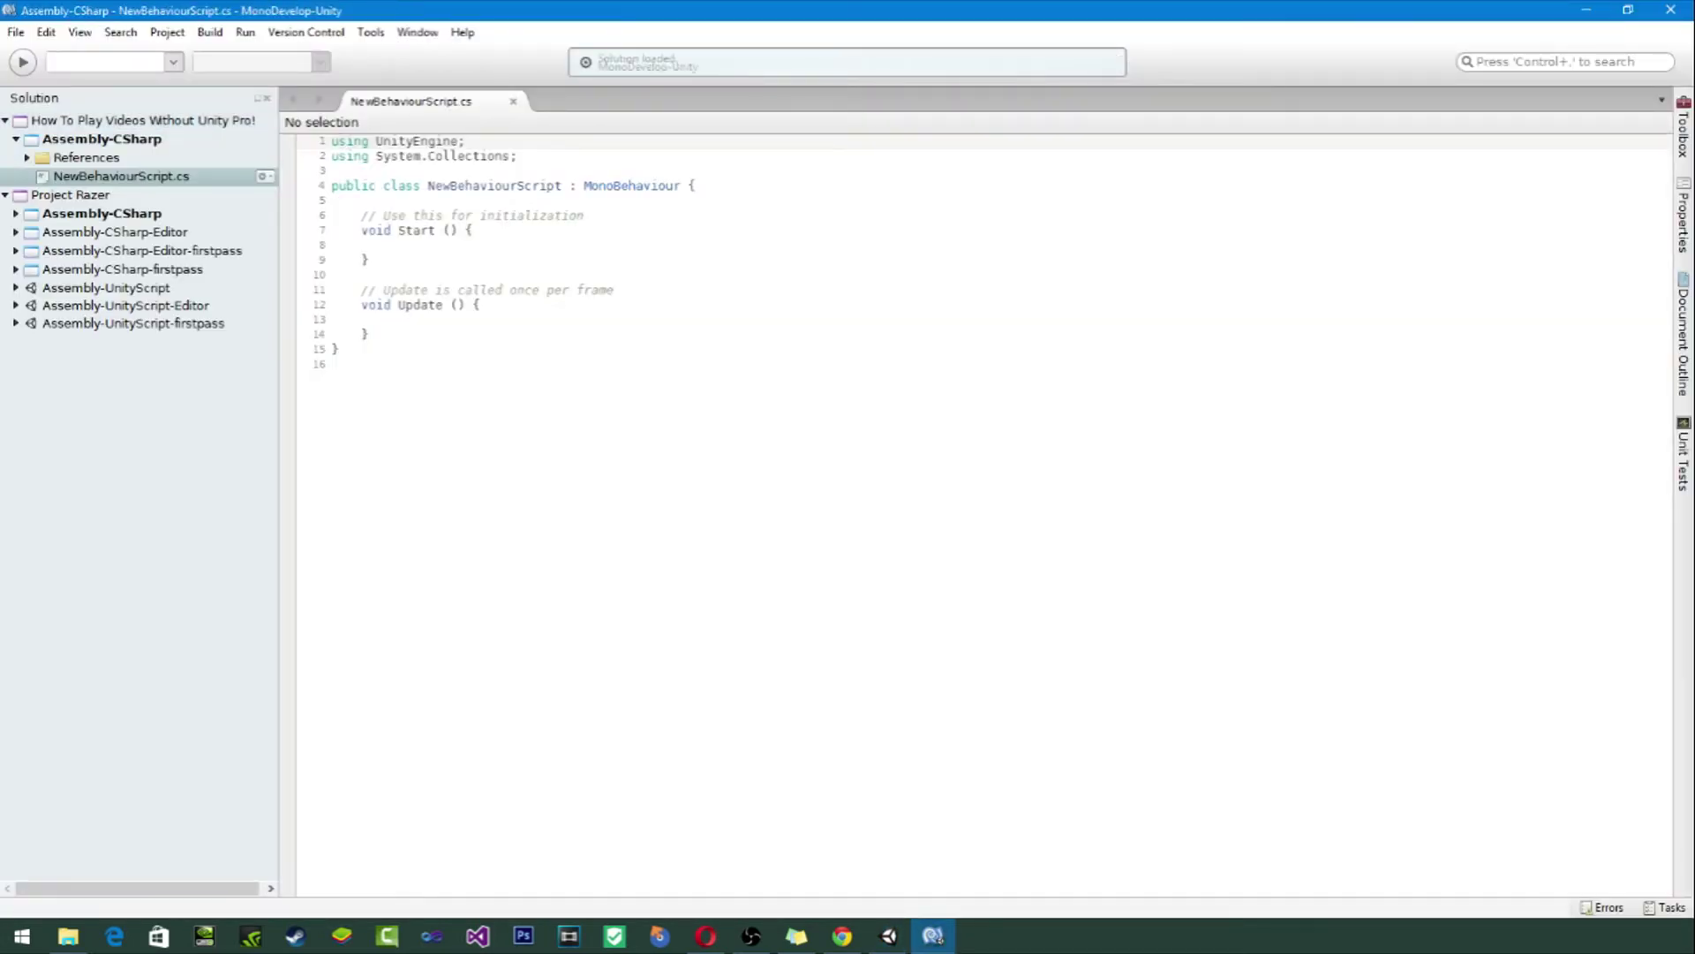
key("alt+Tab")
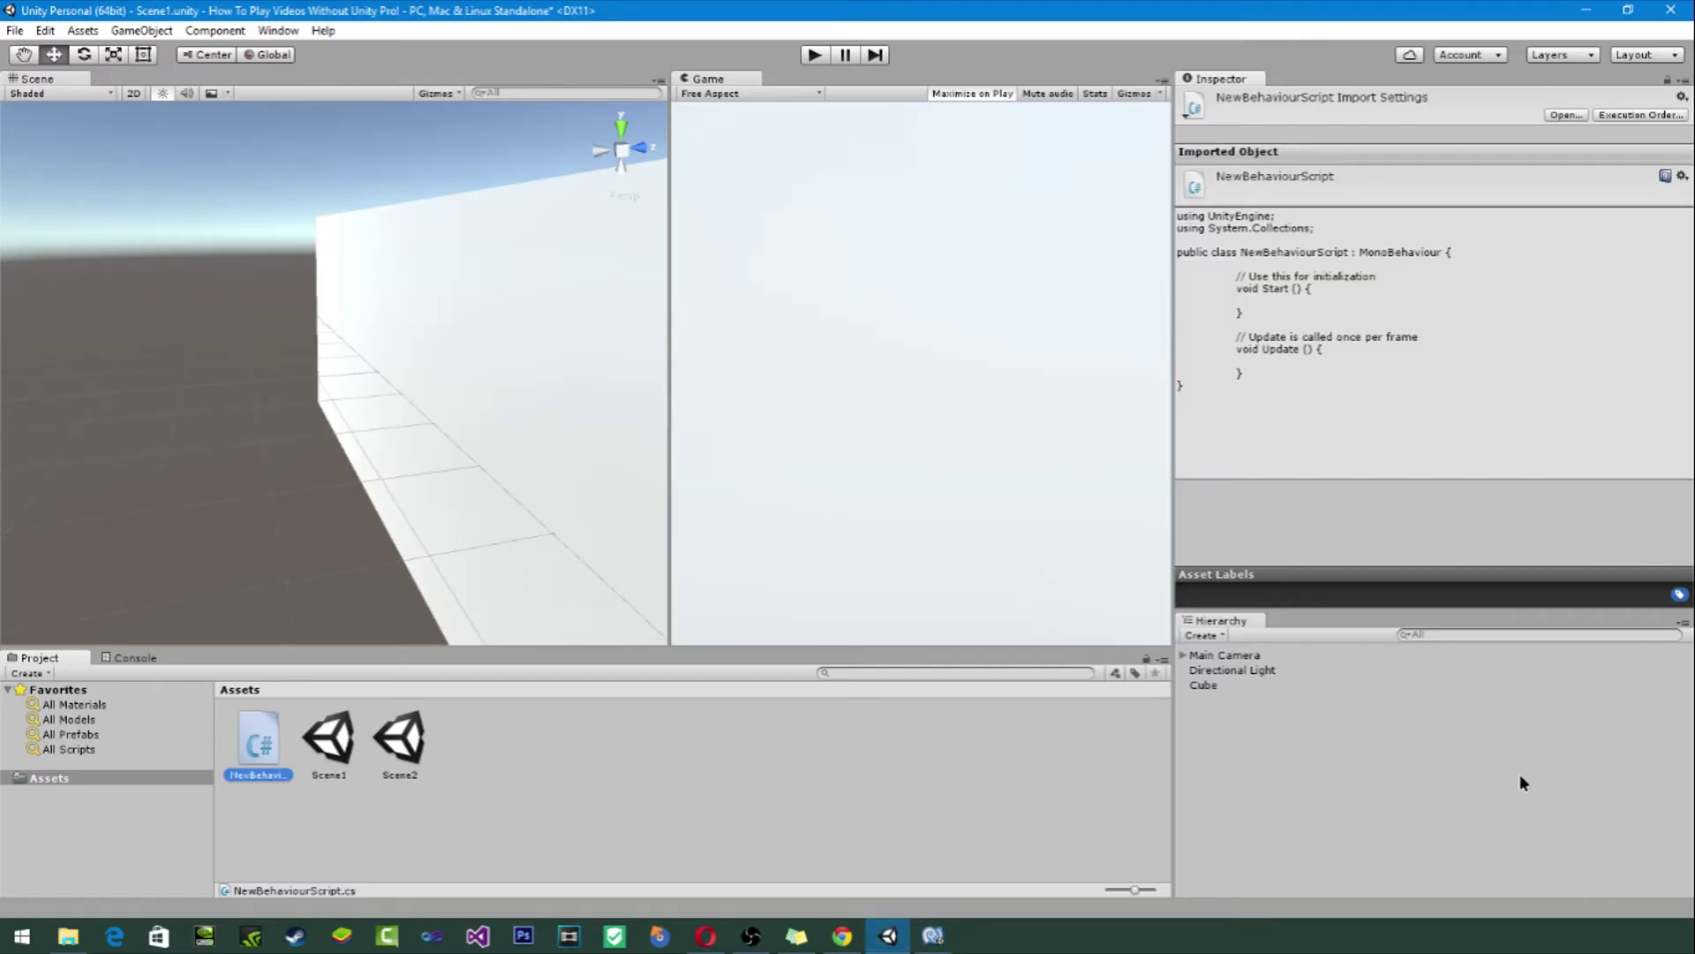
key("F2")
type("VideoPlay")
key("Return")
Step: Switch to MonoDevelop and change the class name in VideoPlay.cs to VideoPlay
left_click(933, 935)
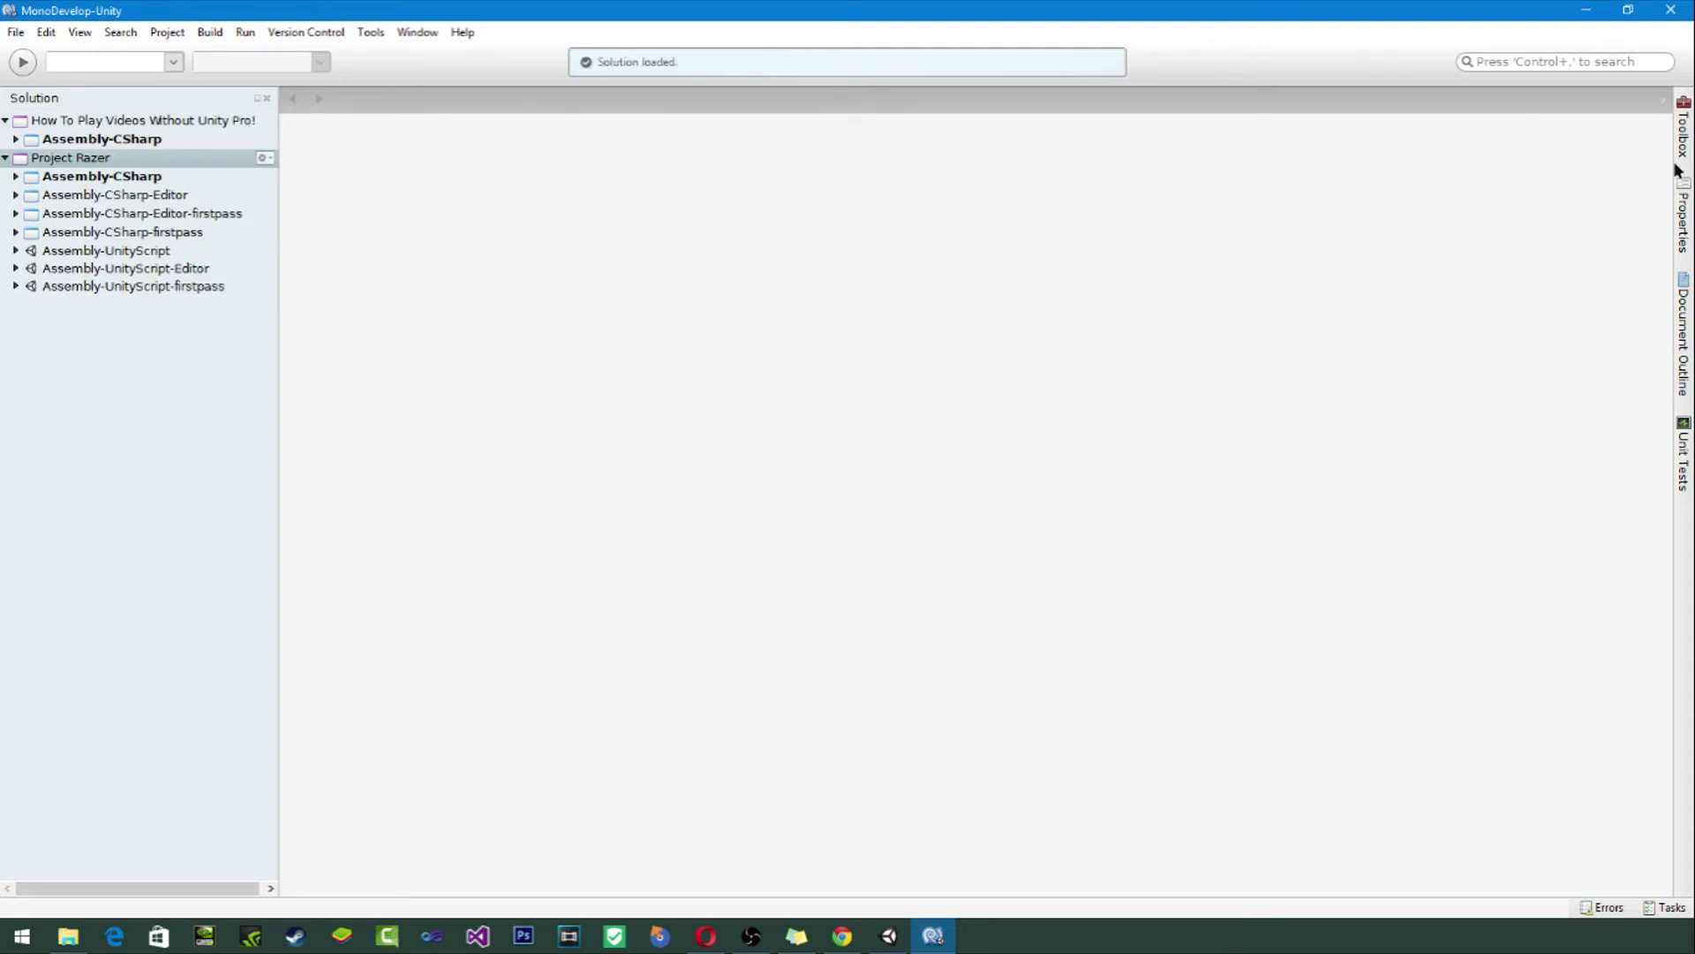
key("alt+Tab")
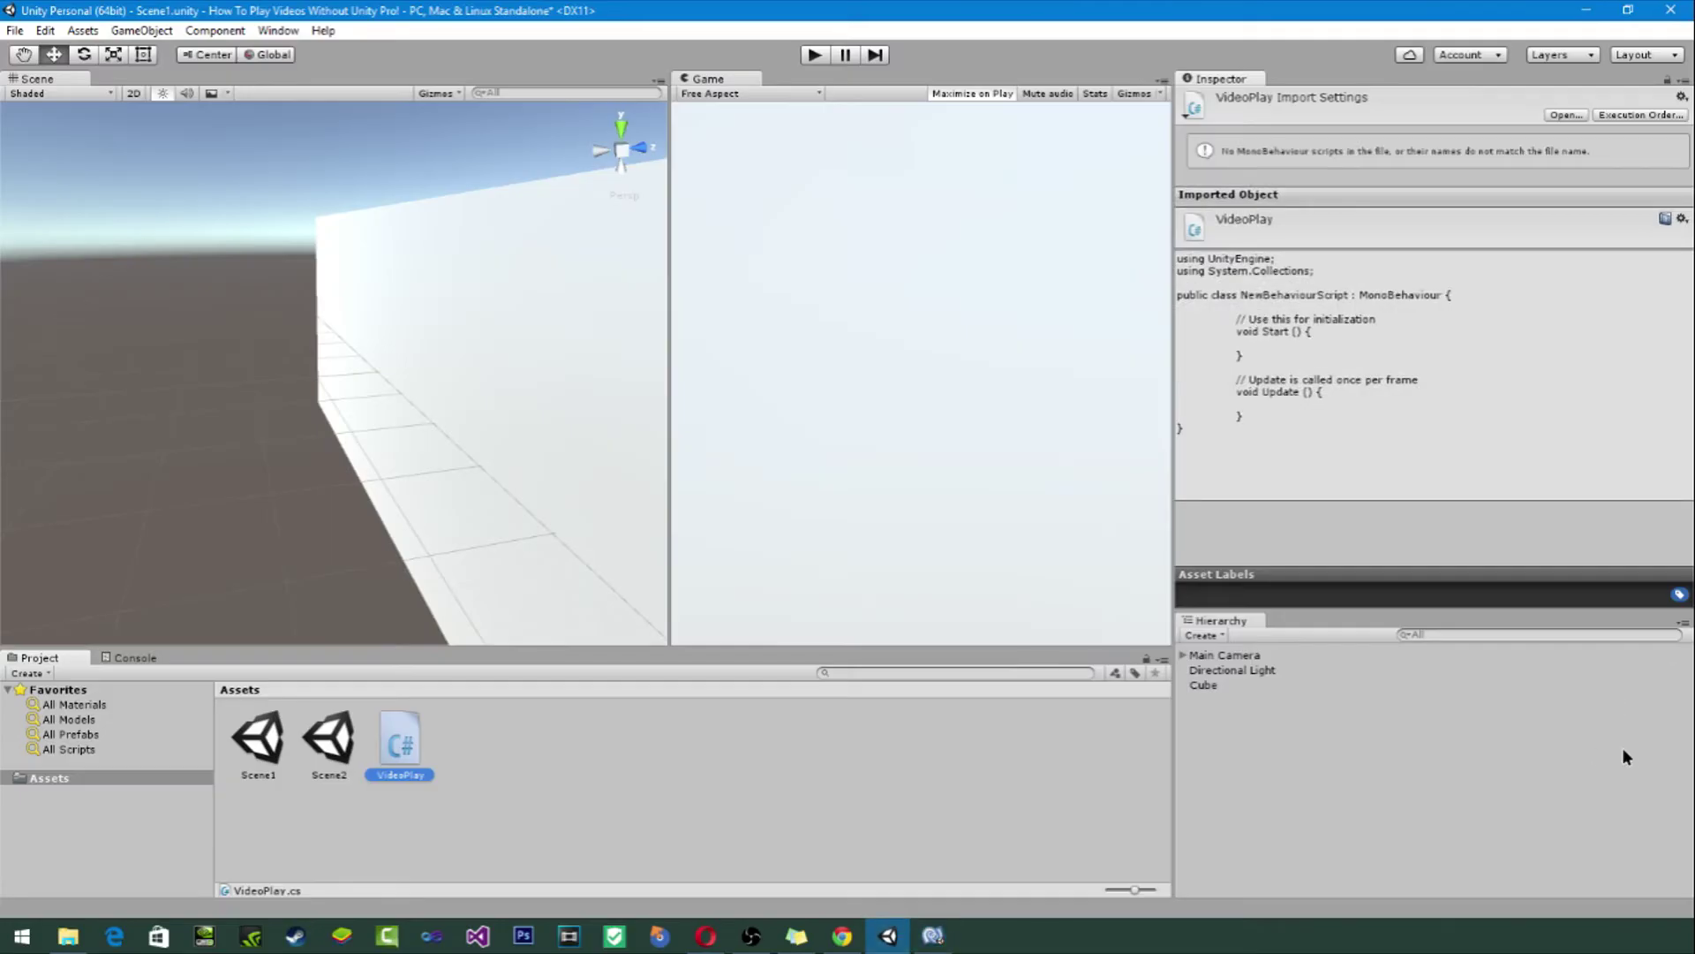
key("alt+Tab")
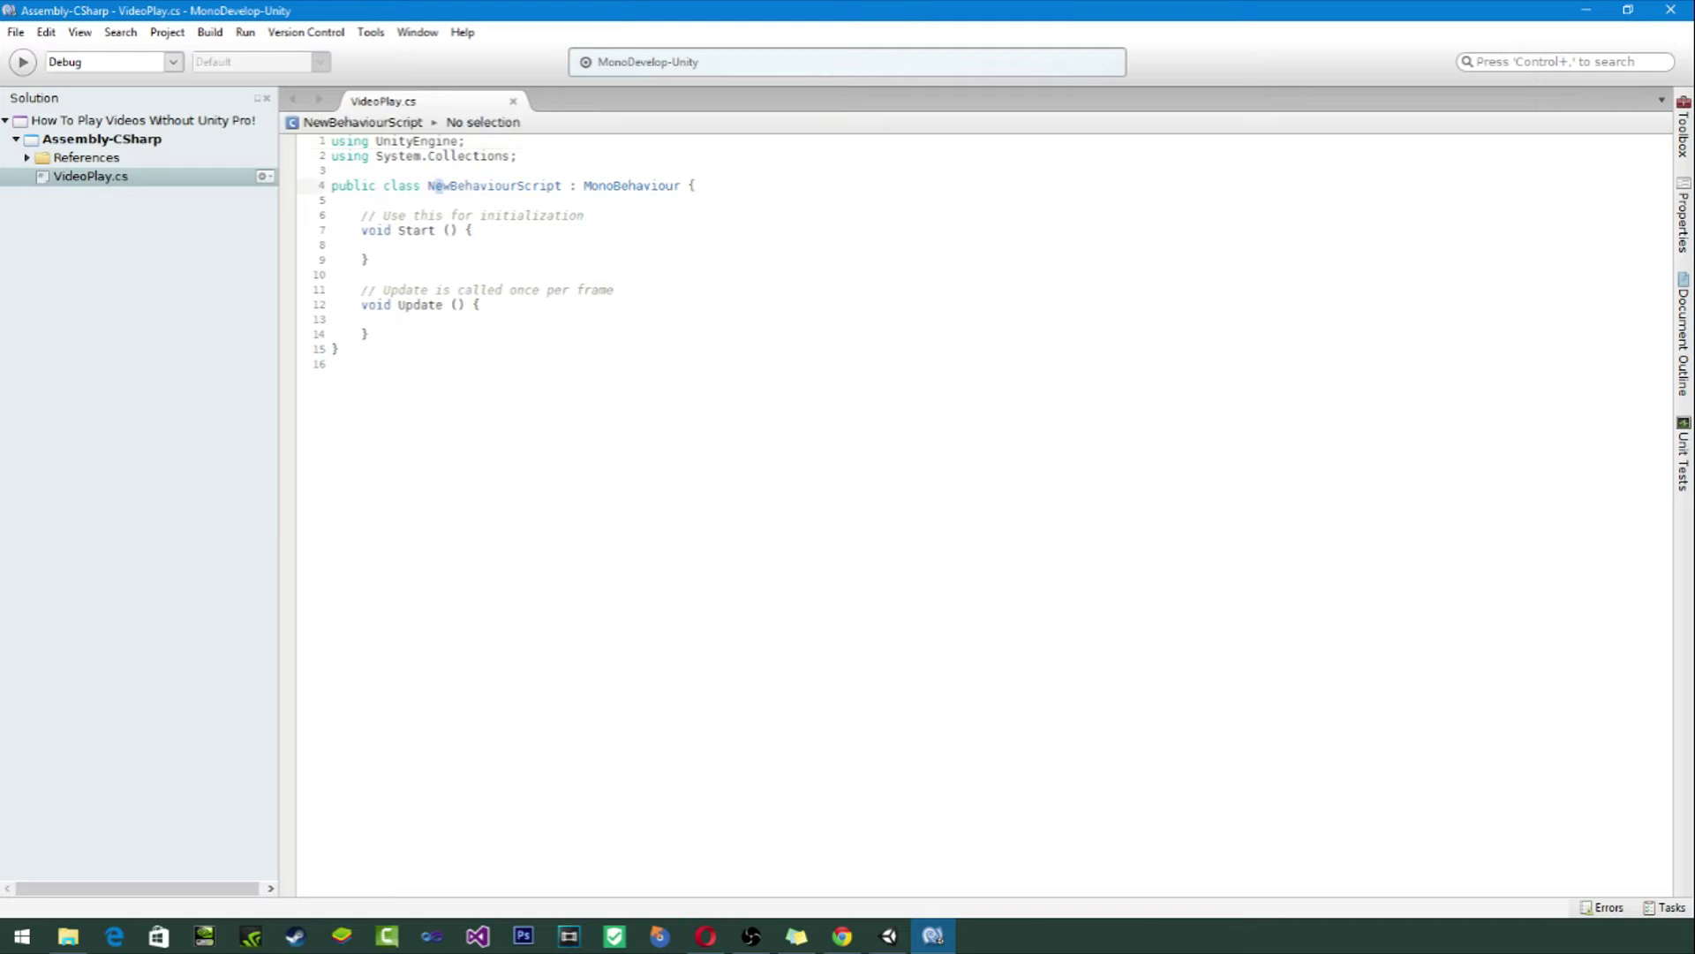
left_click_drag(427, 185, 562, 186)
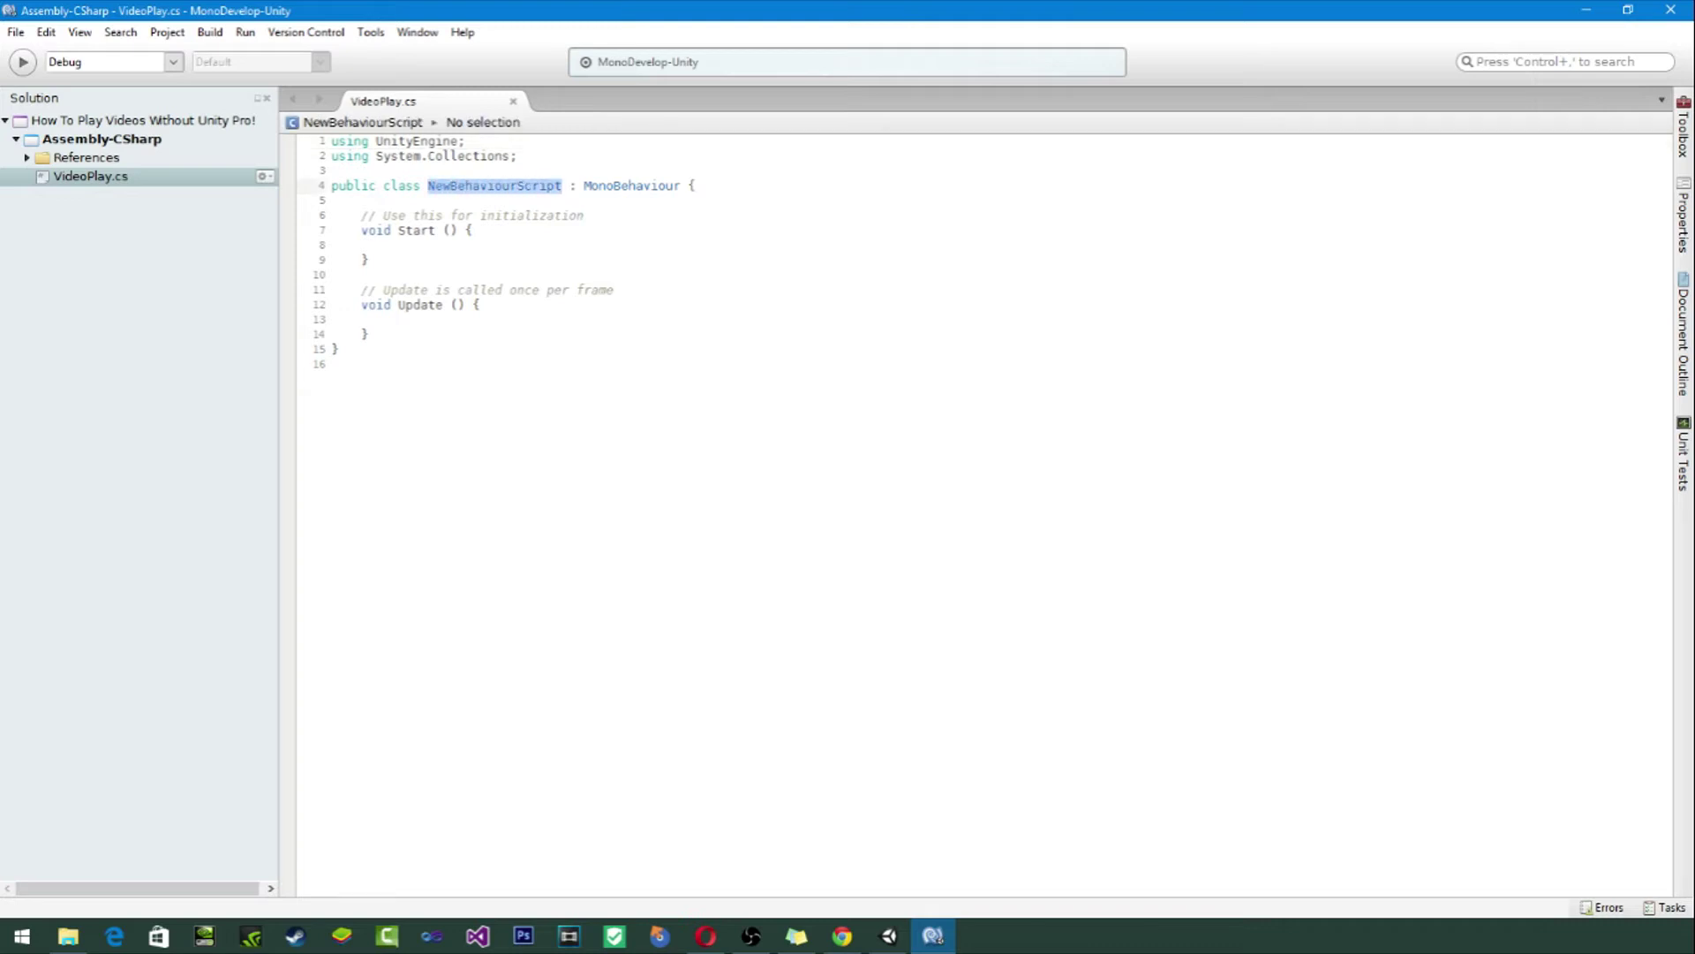
type("VideoP")
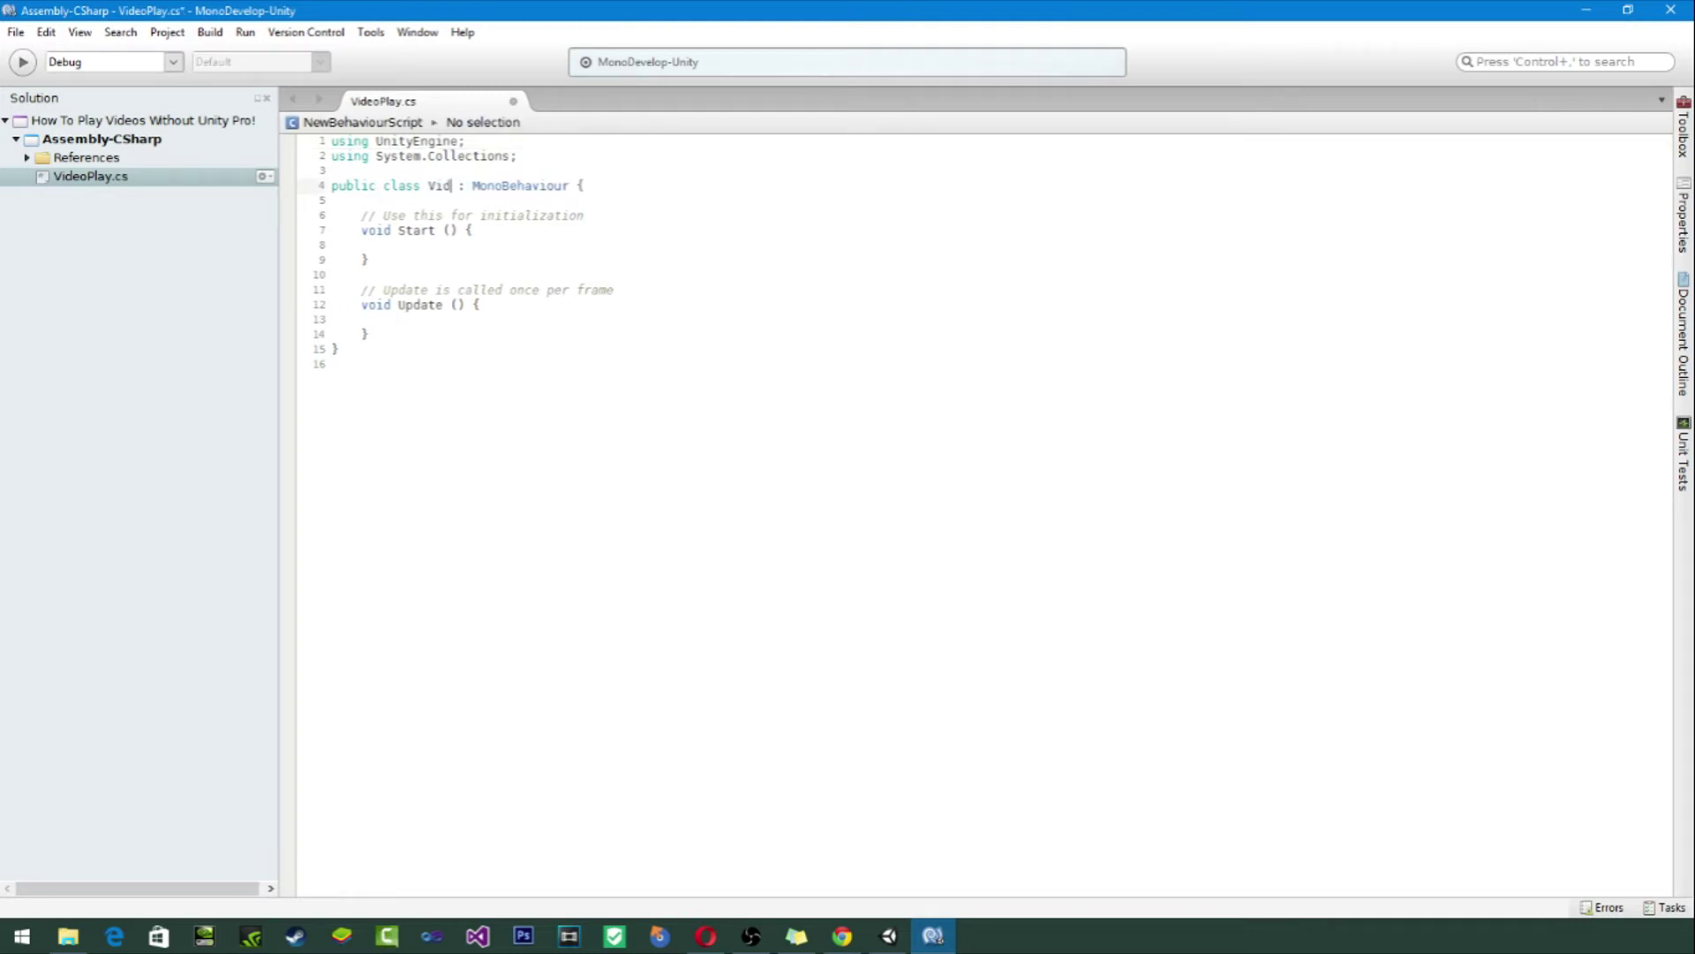
type("lay")
Step: Declare a public MovieTexture field named movTexture at the start of the VideoPlay class
left_click(361, 319)
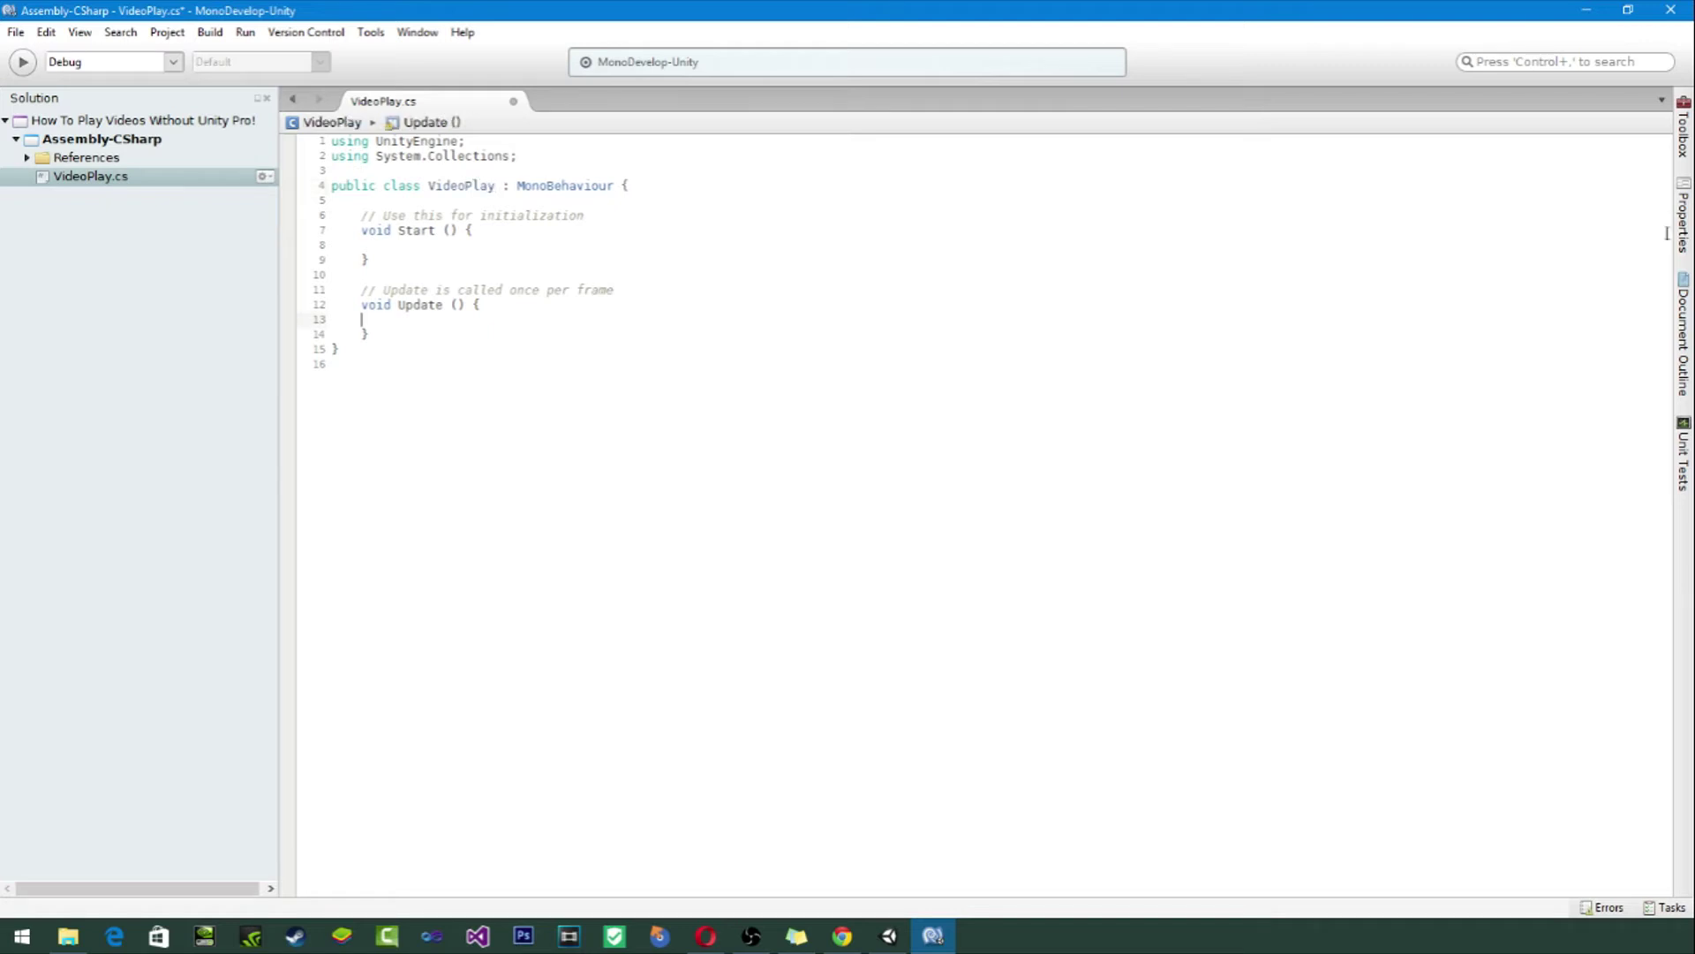
left_click(1670, 200)
type("public ")
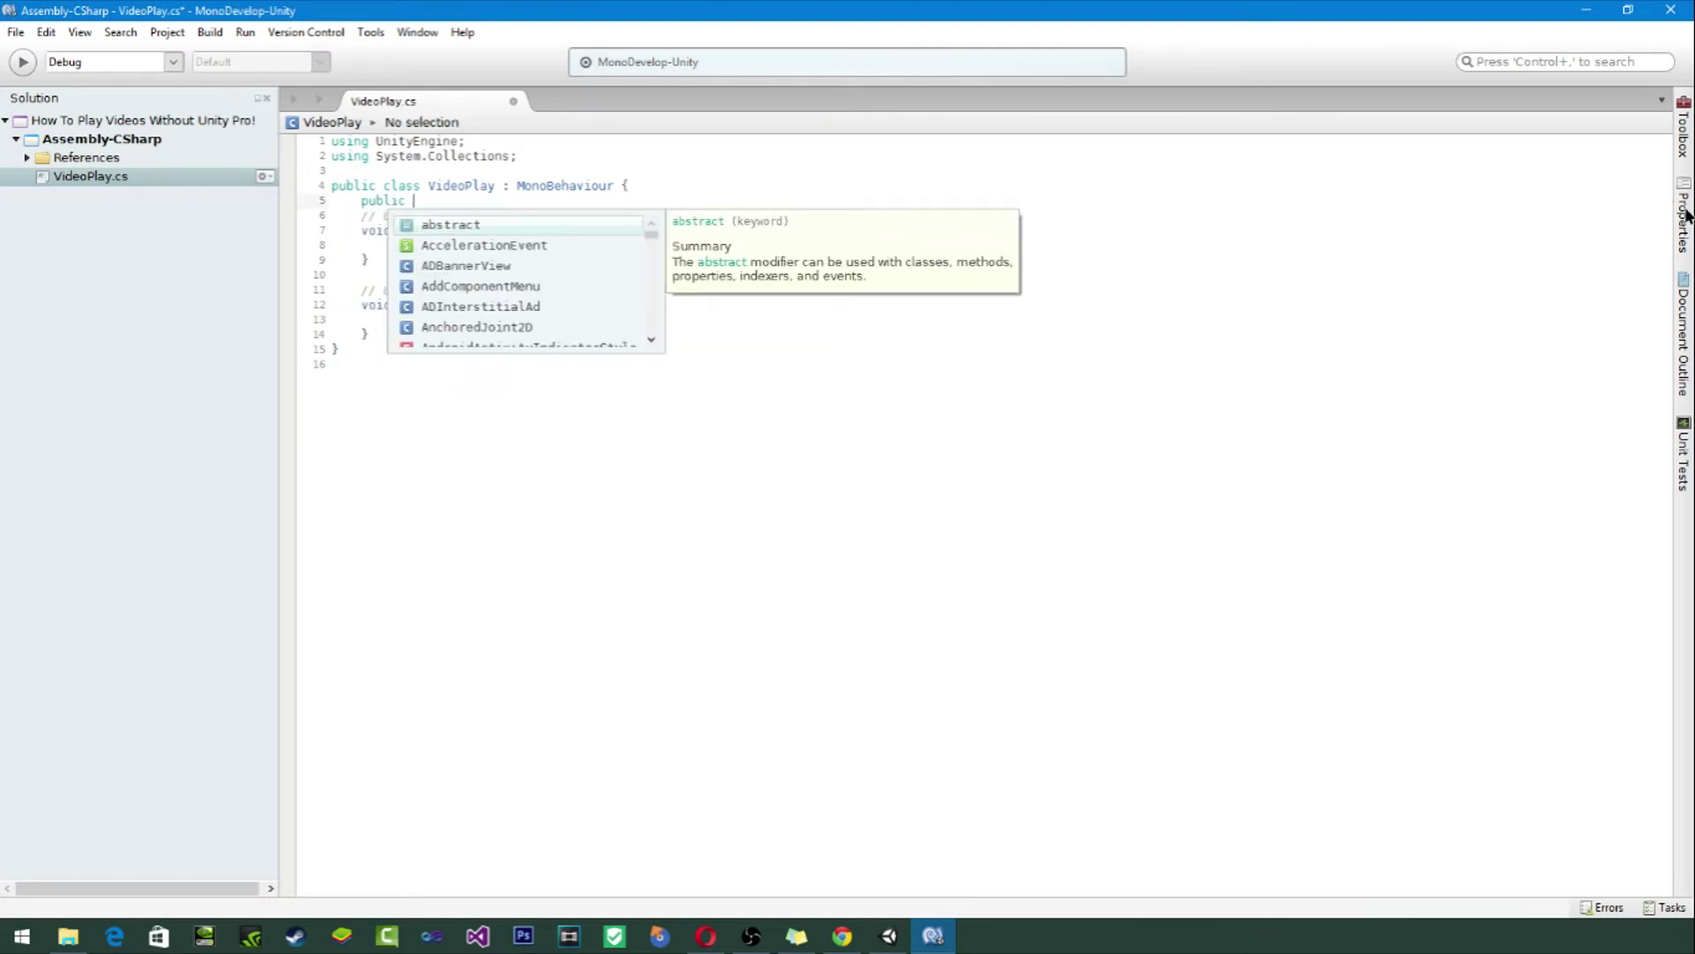
type("Mov")
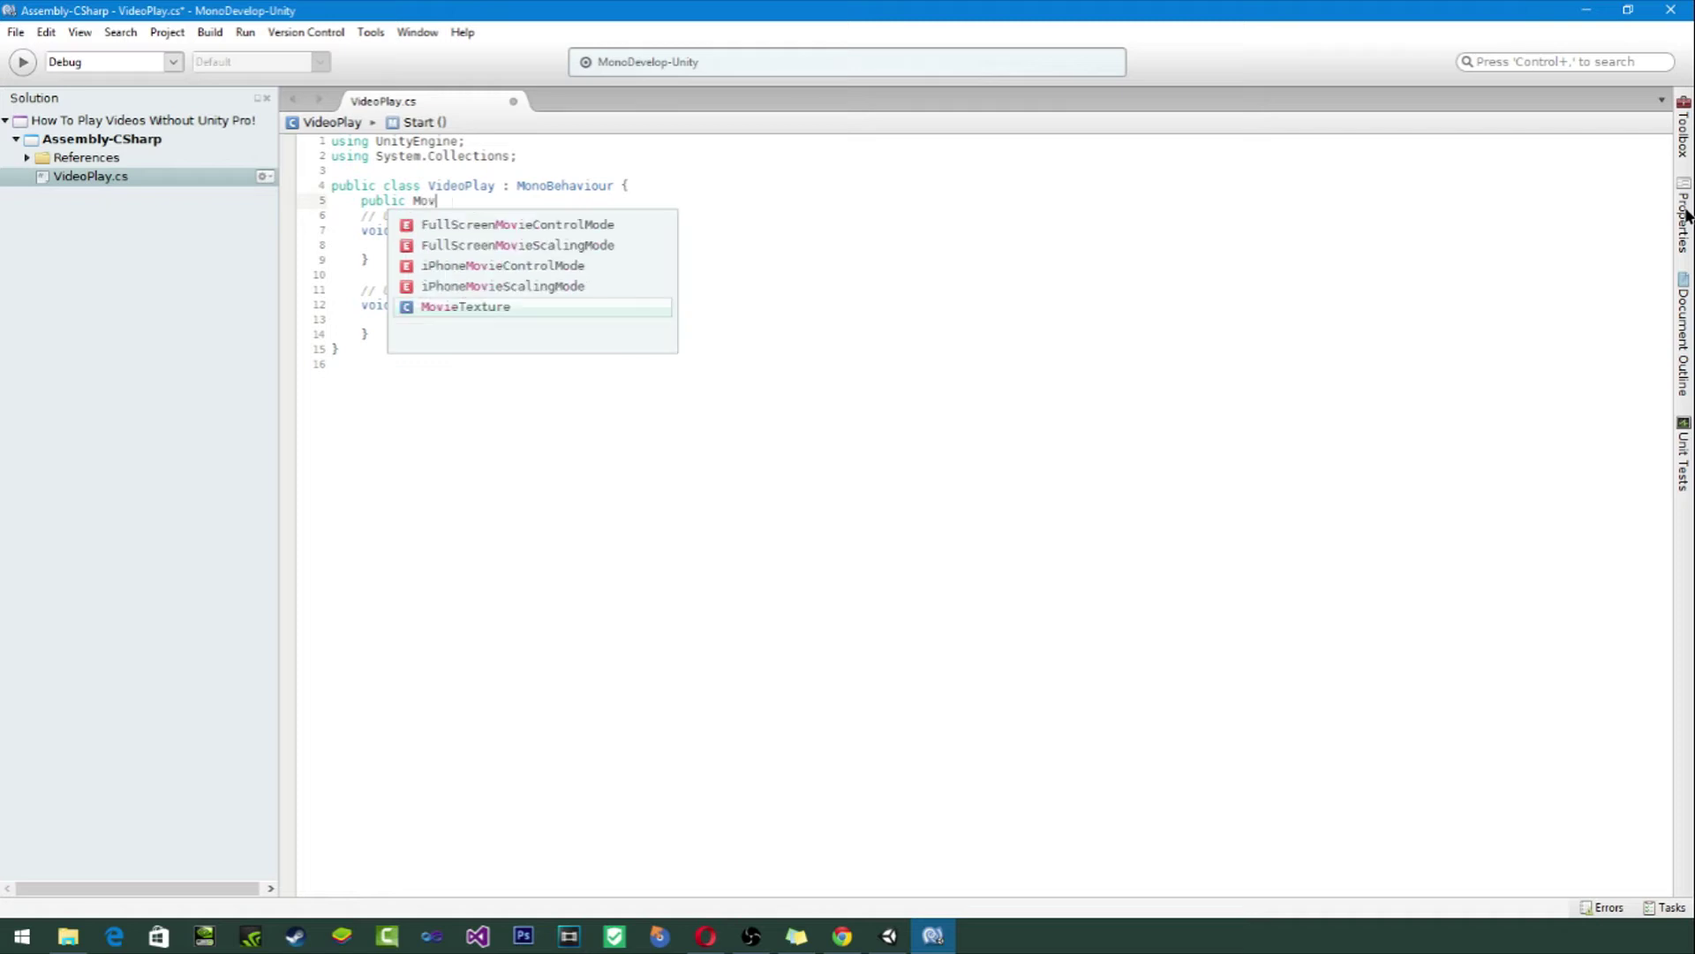
type("ieTexture ")
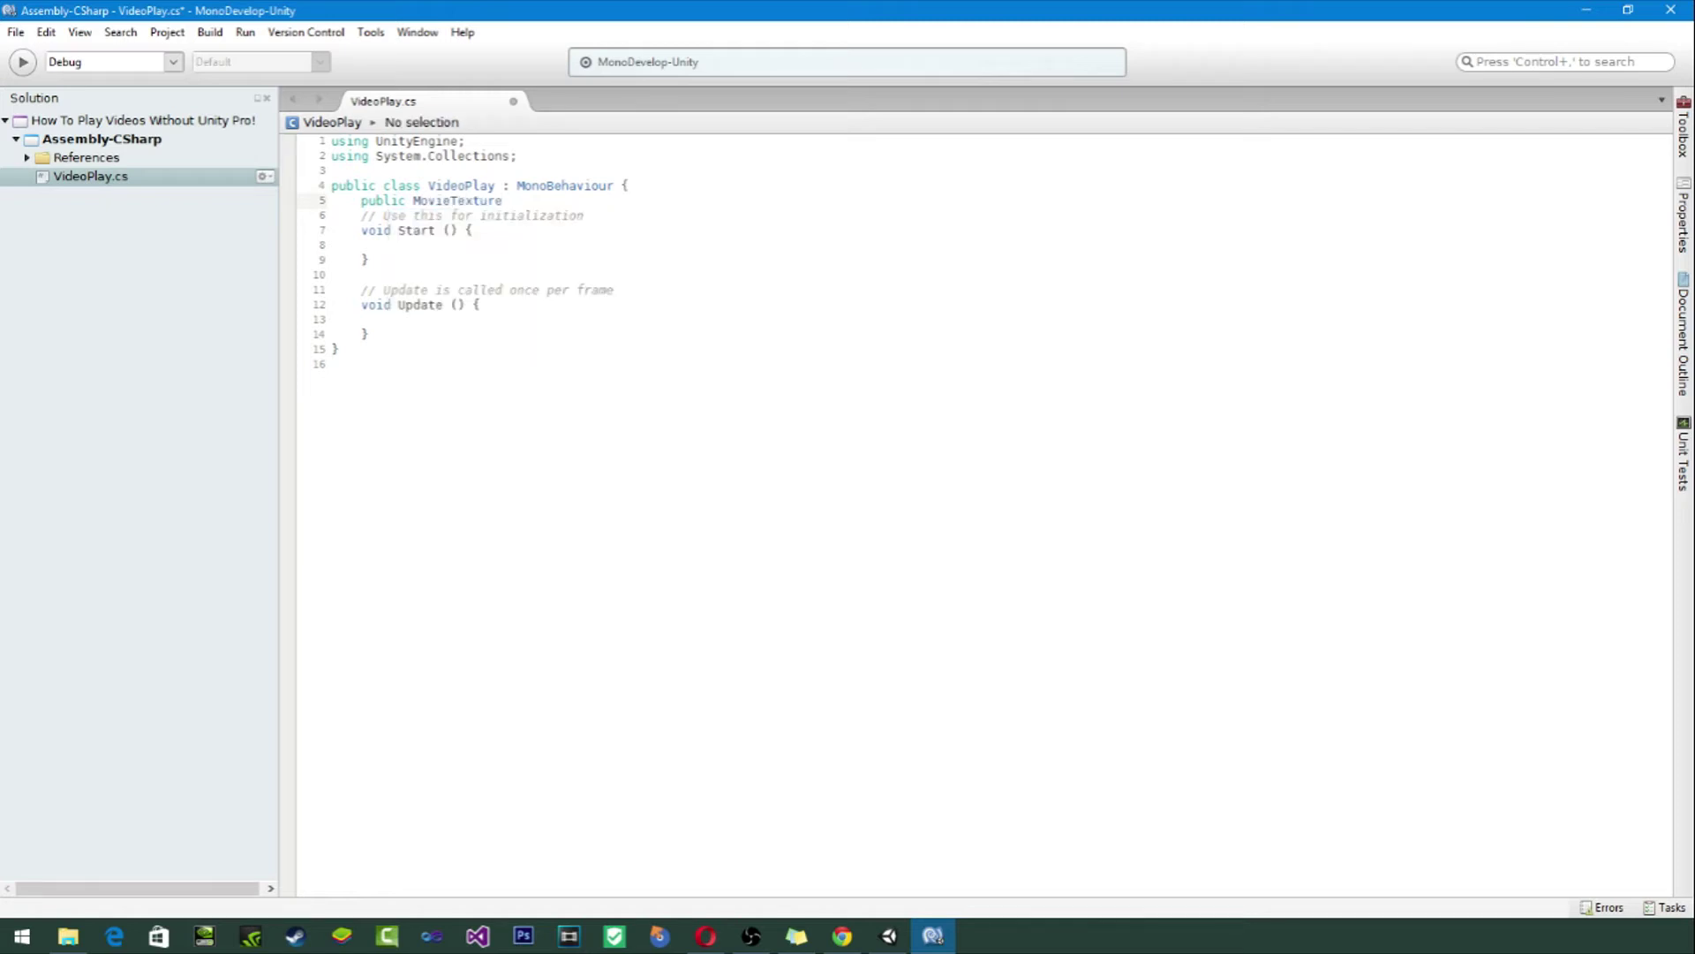
type("movTexture;")
Step: Begin a statement inside the Start method that gets the Renderer component with GetComponent<Renderer>
key("Down")
key("Down")
key("Down")
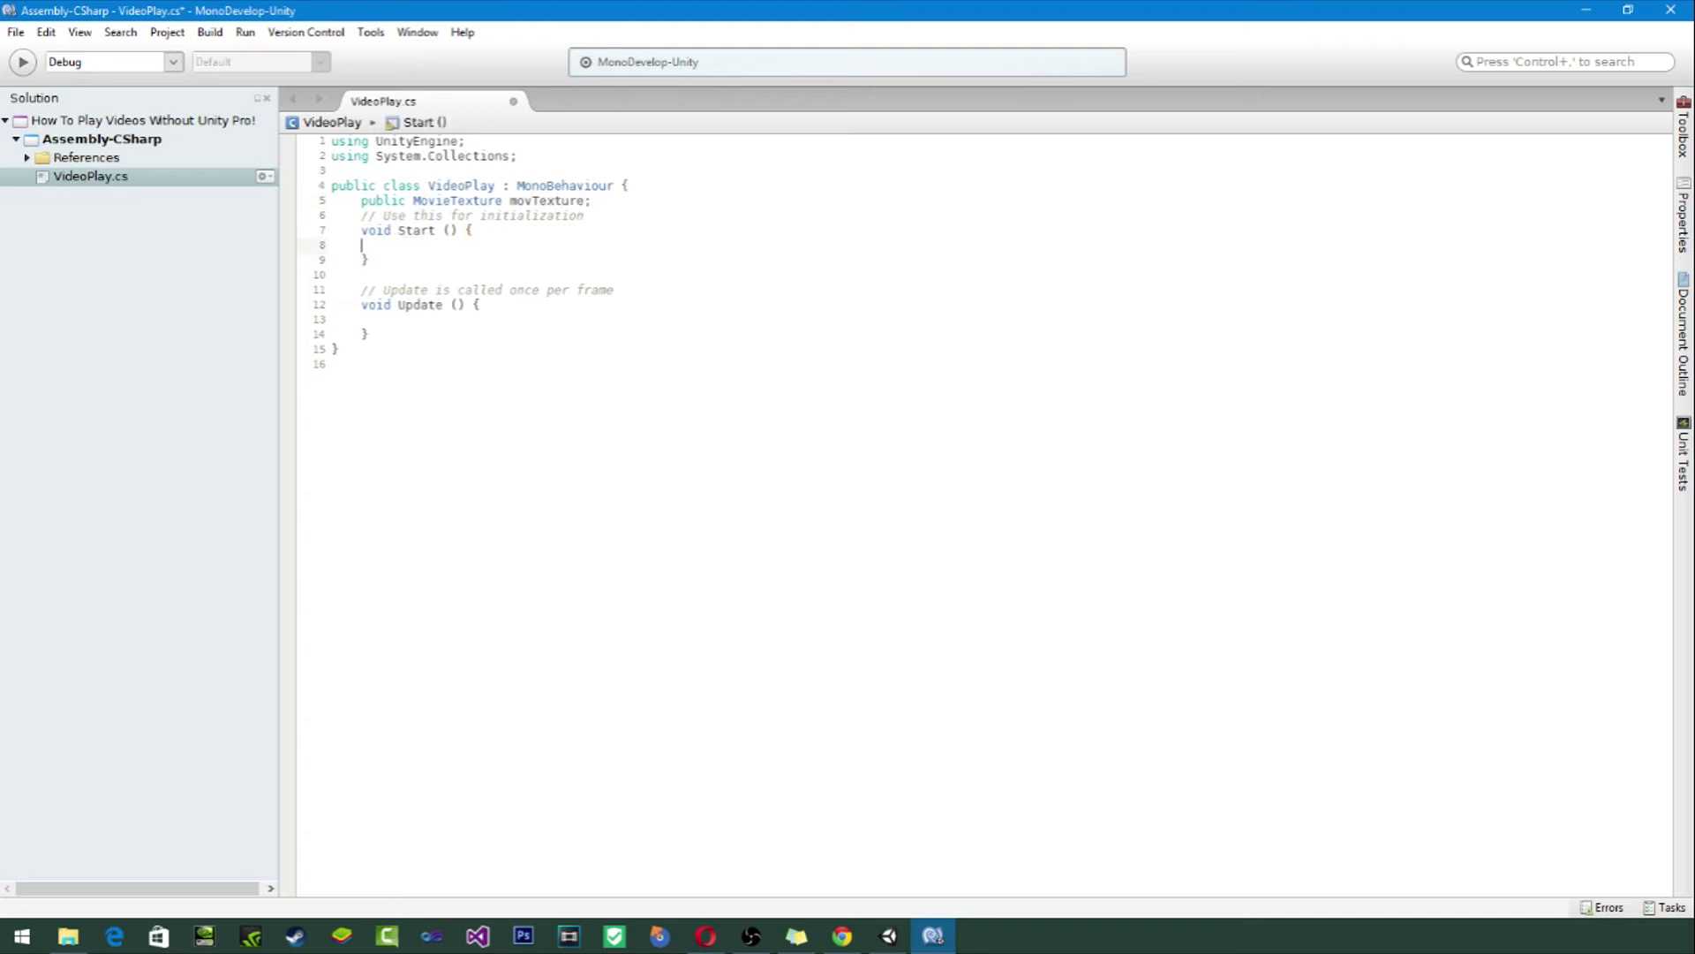
type("getc")
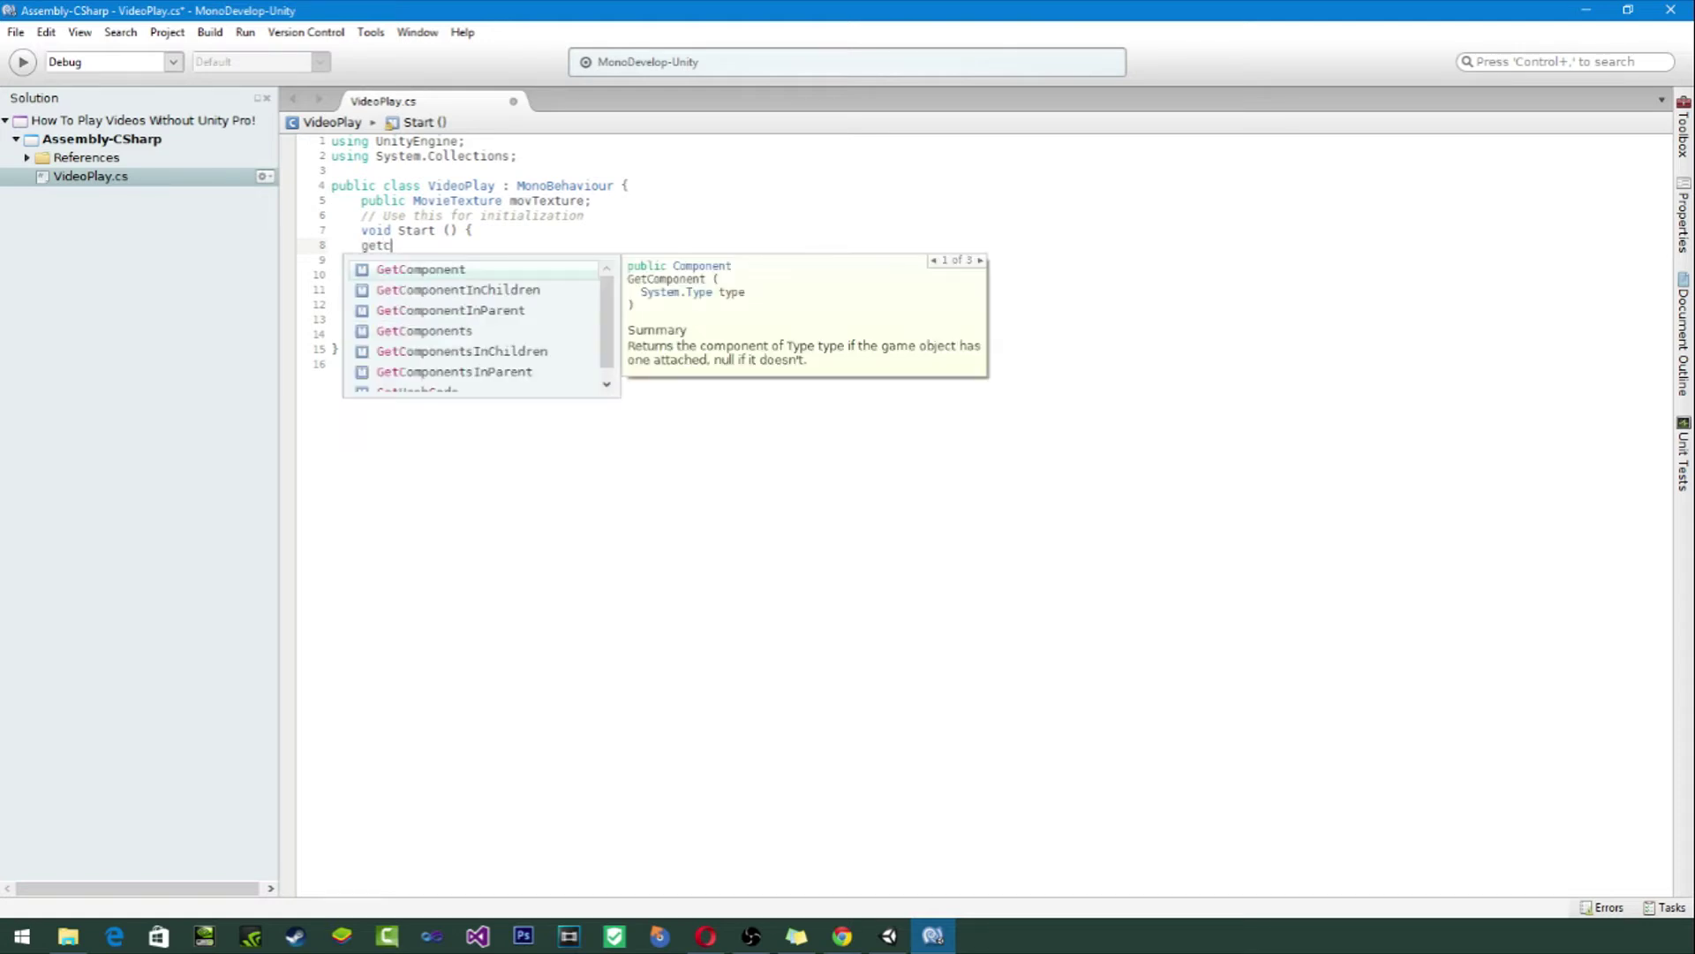
key("Return")
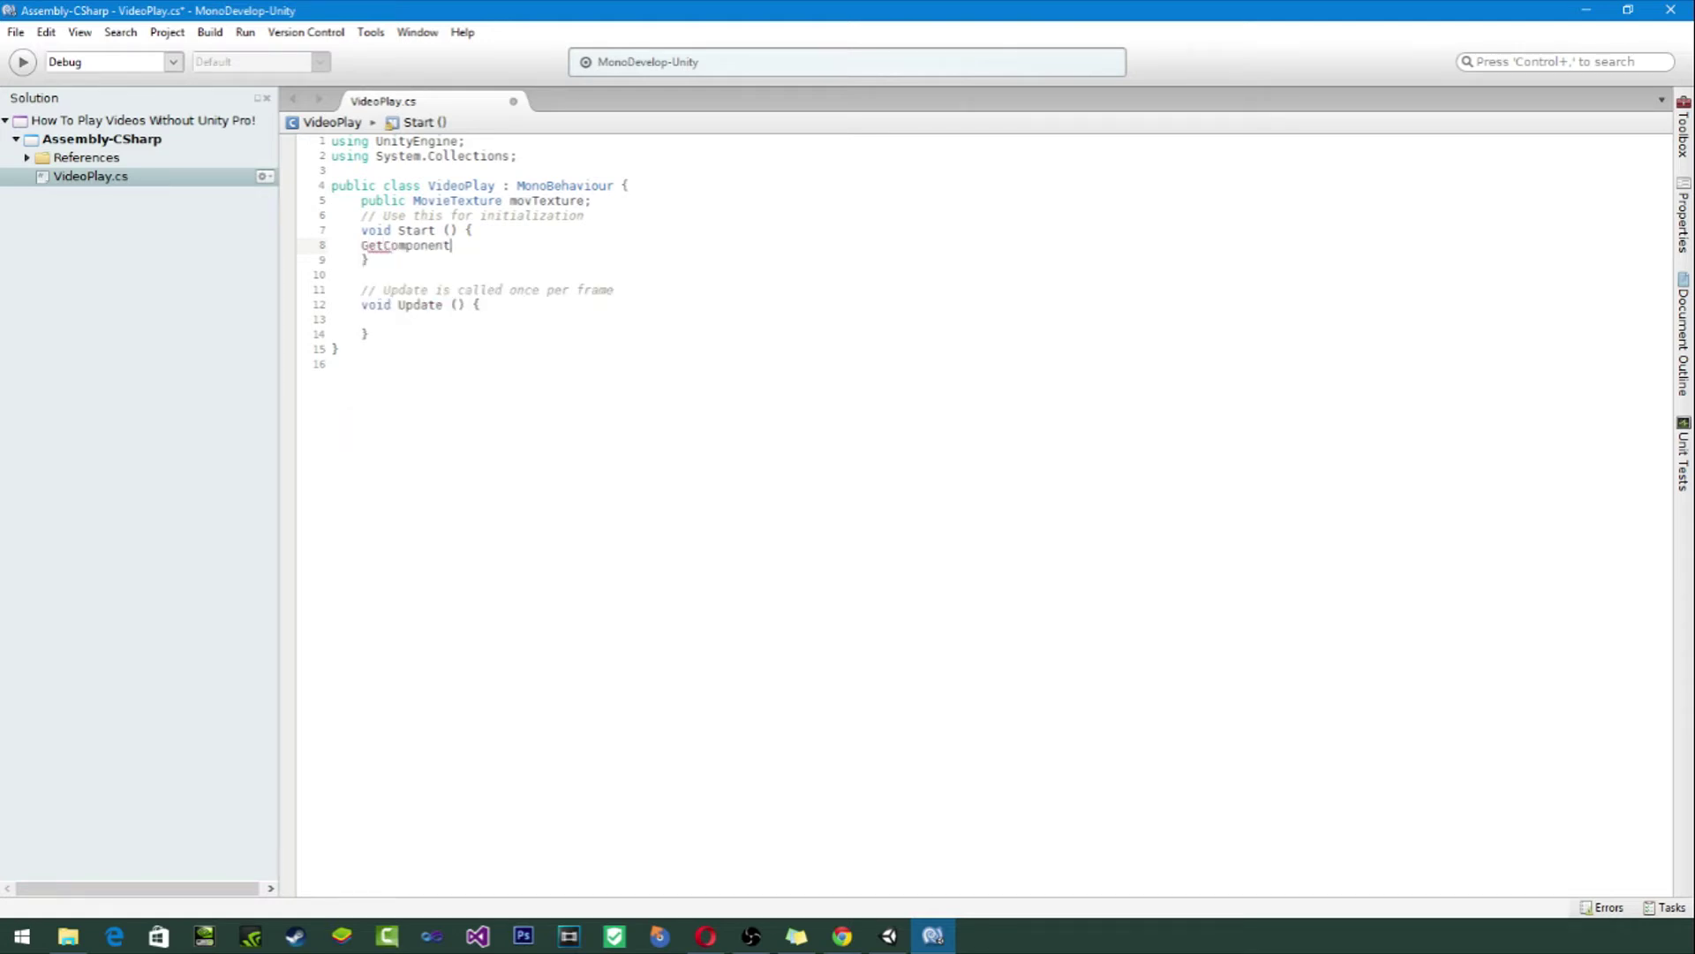
type("<>")
type("re")
type("nder>")
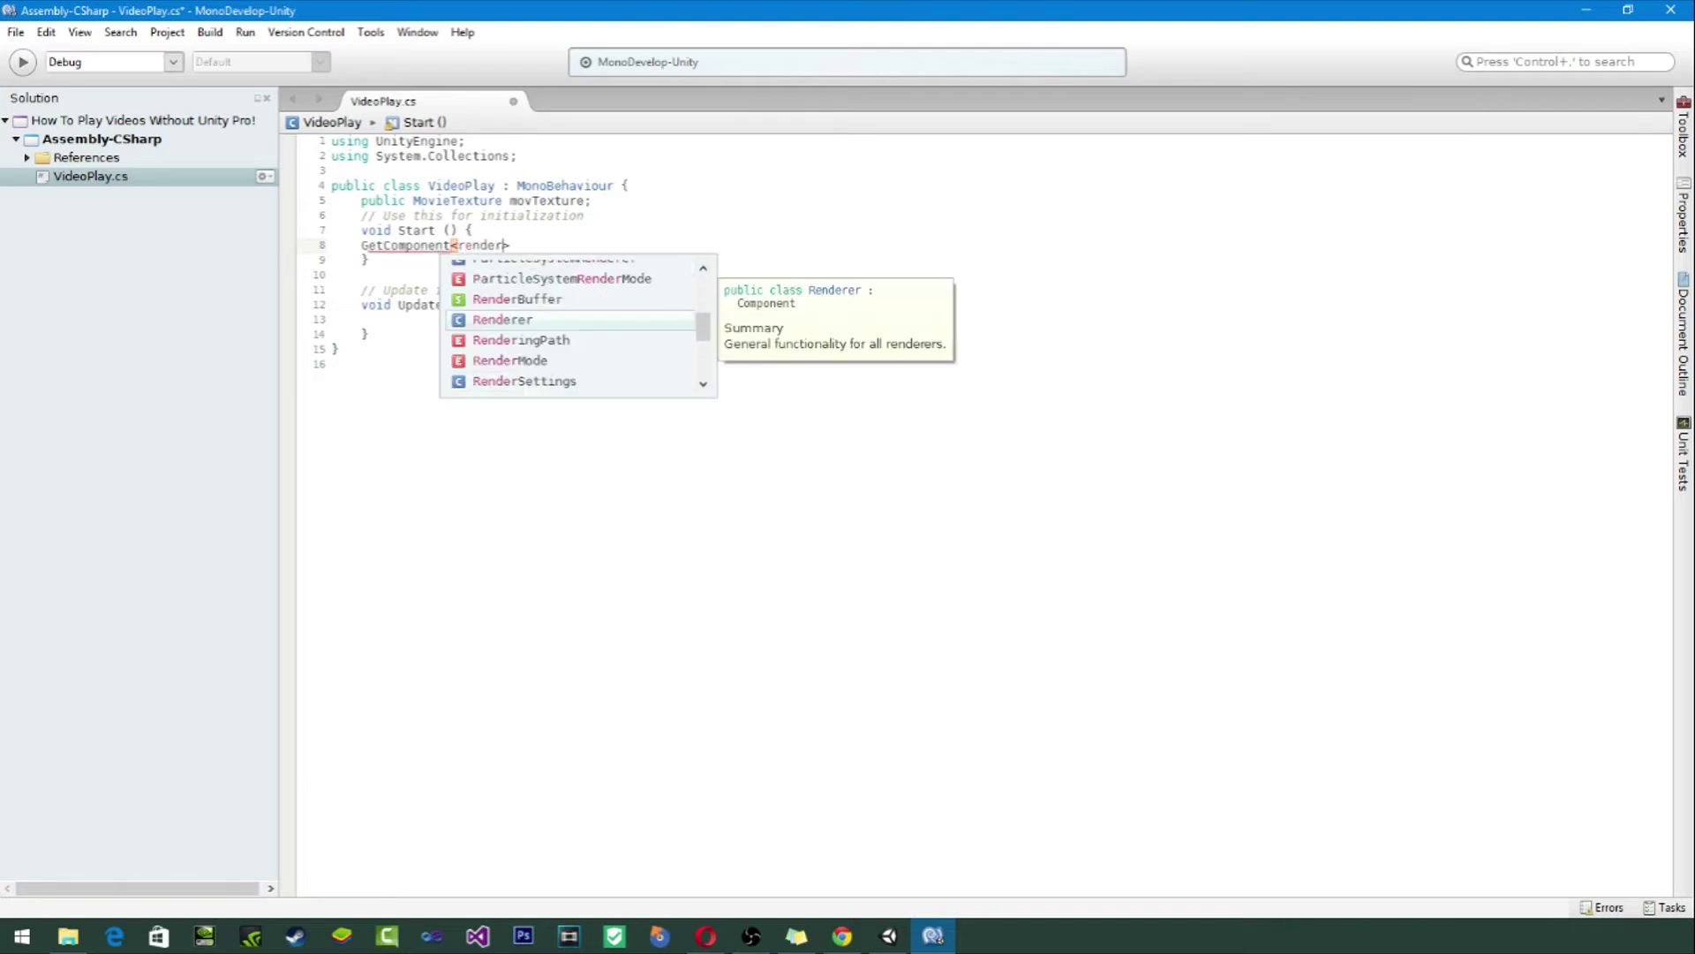
key("Return")
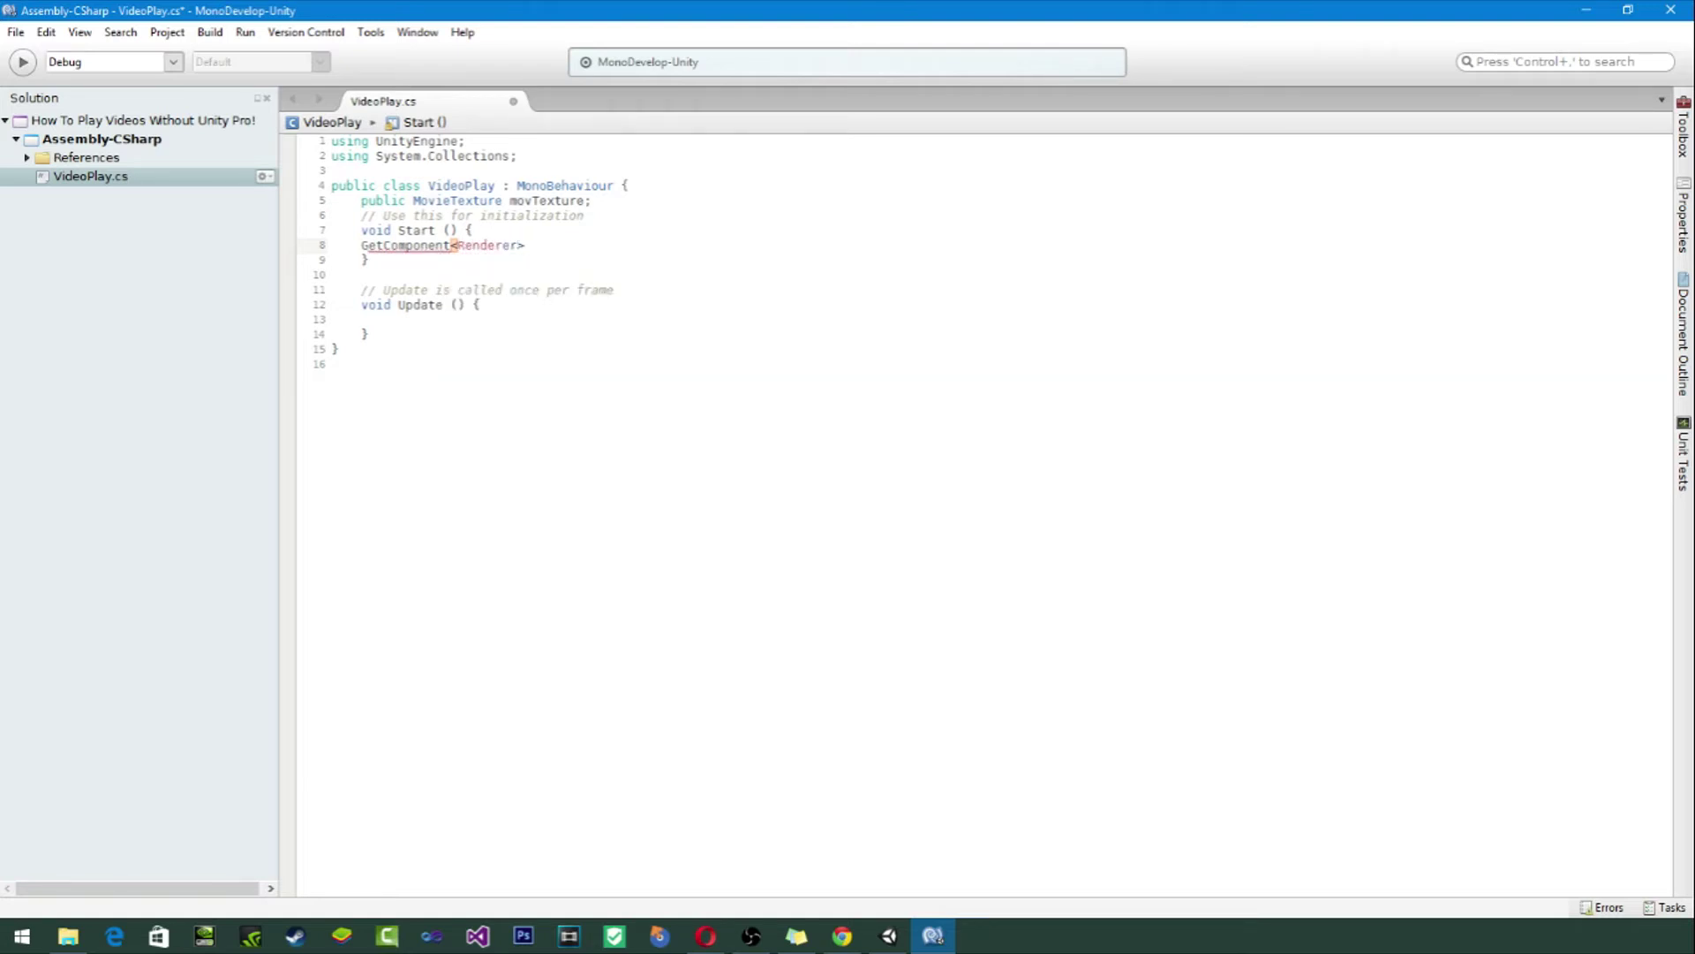
Step: Complete the statement by assigning movTexture to the renderer's material.mainTexture, ending it with a semicolon
type("().mater")
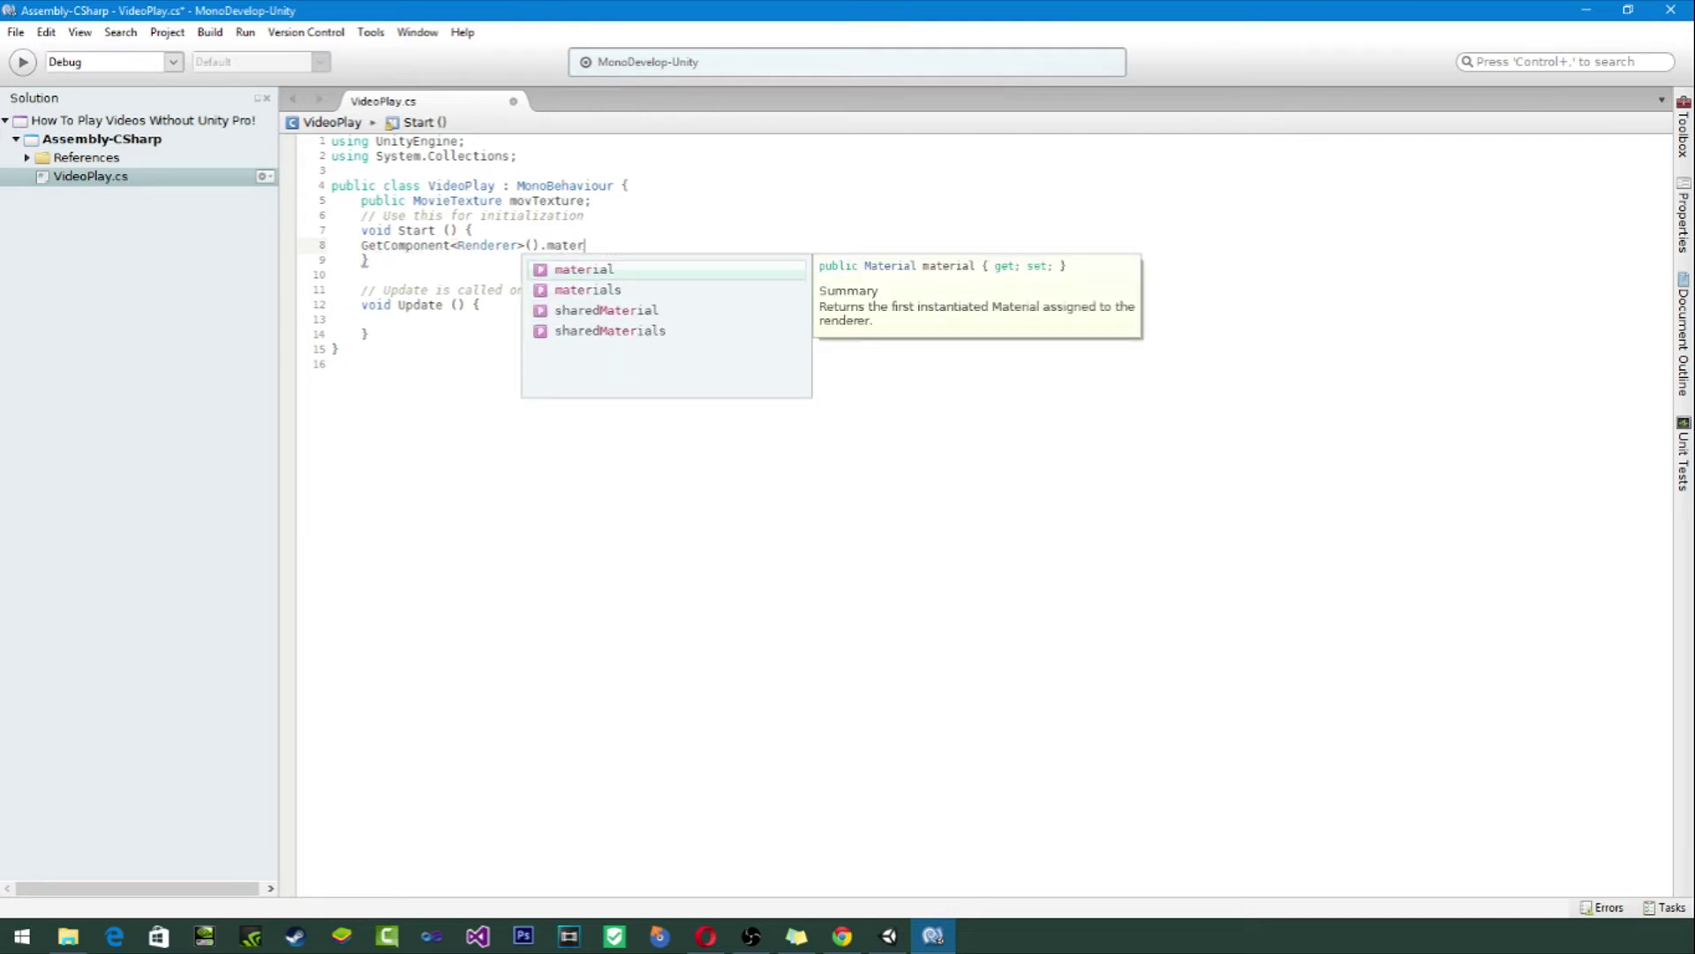
key("Return")
type(".ma")
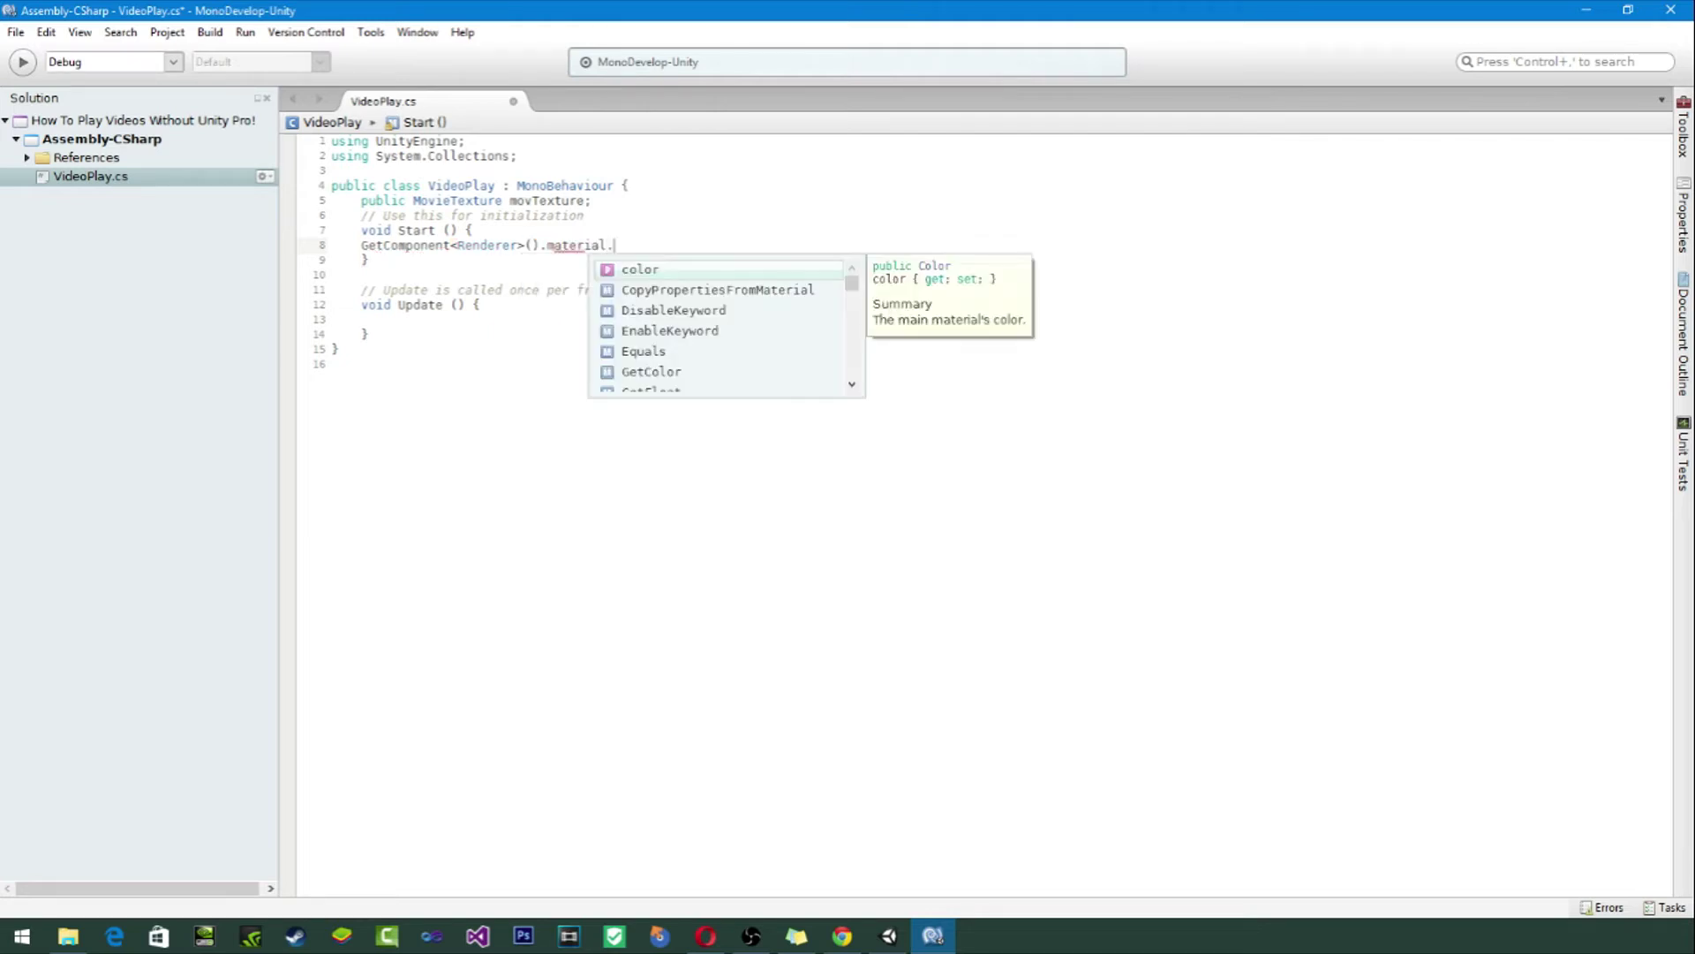
type("int")
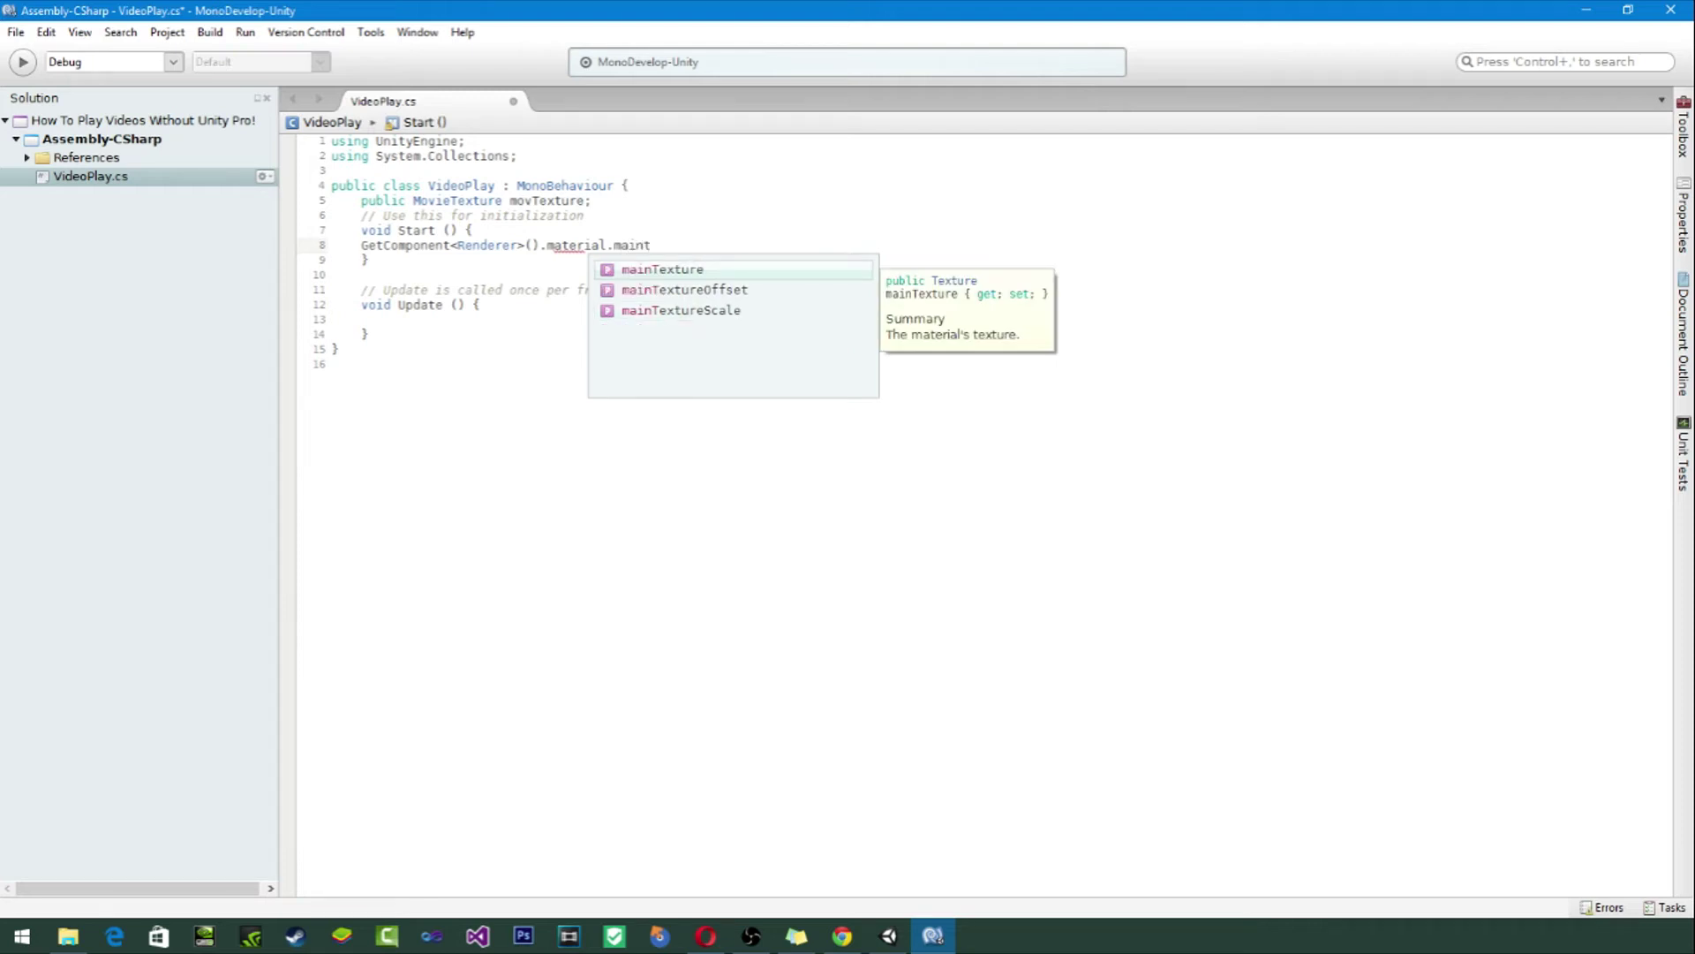
key("Return")
type("= mov")
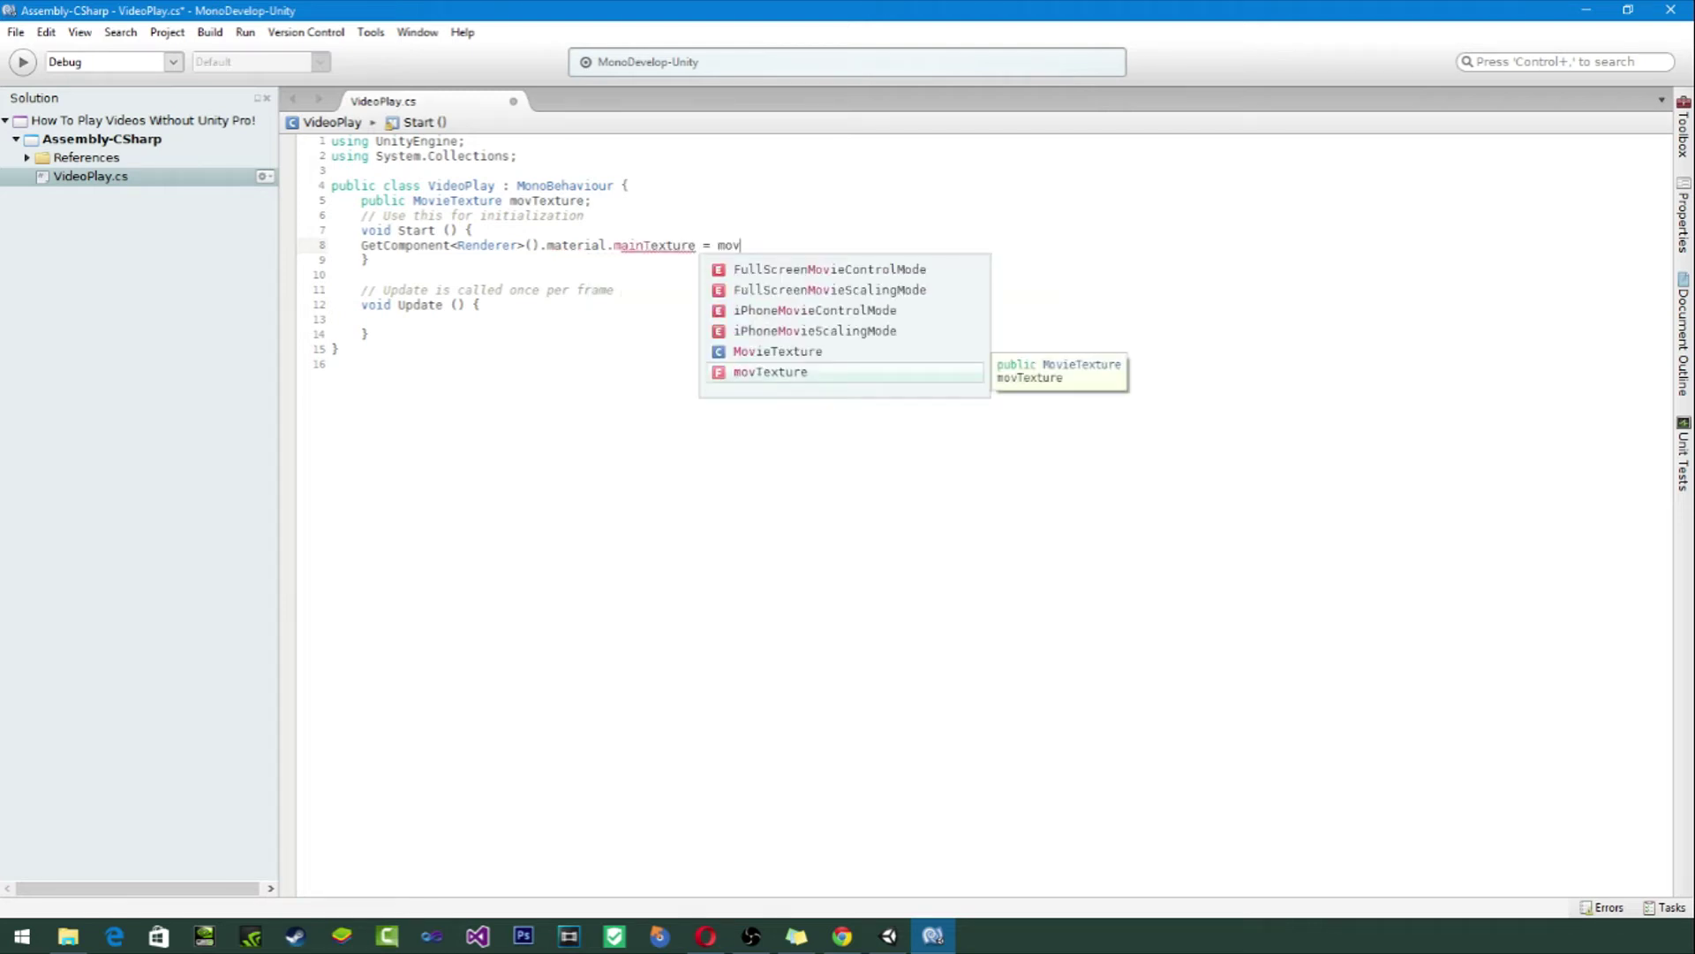
key("Return")
type(";")
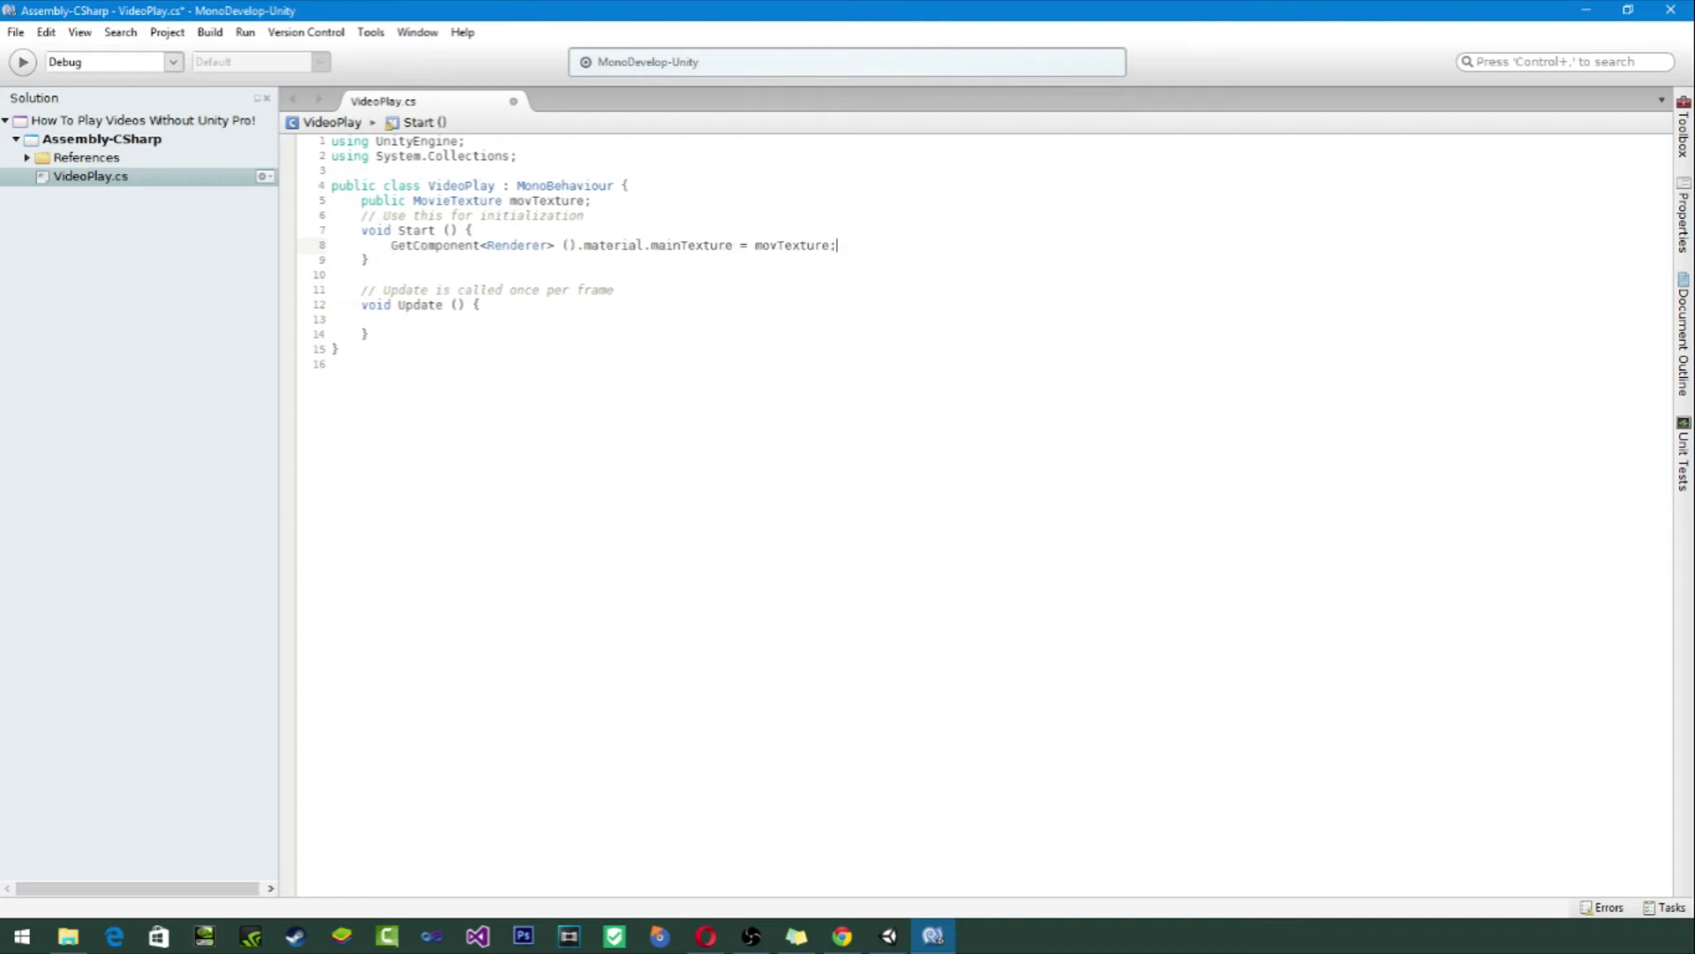
Step: Add the line movTexture.Play(); below the texture assignment in the Start method
left_click(362, 274)
left_click(837, 244)
key("Return")
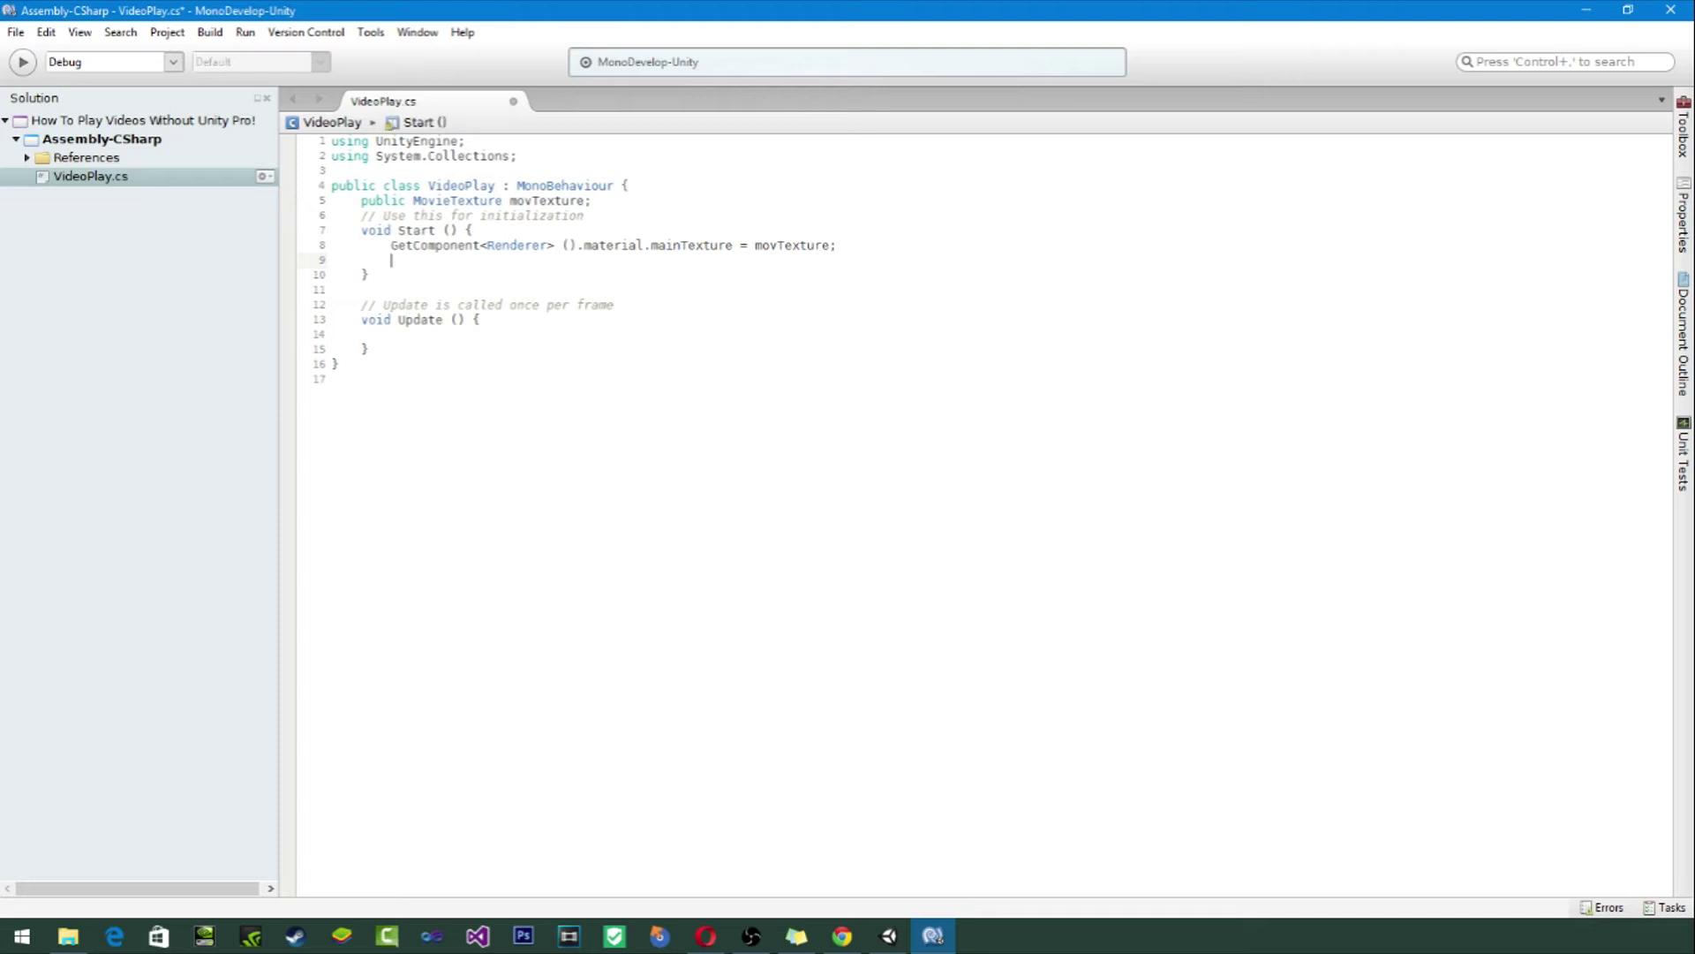
type("movTexture.play")
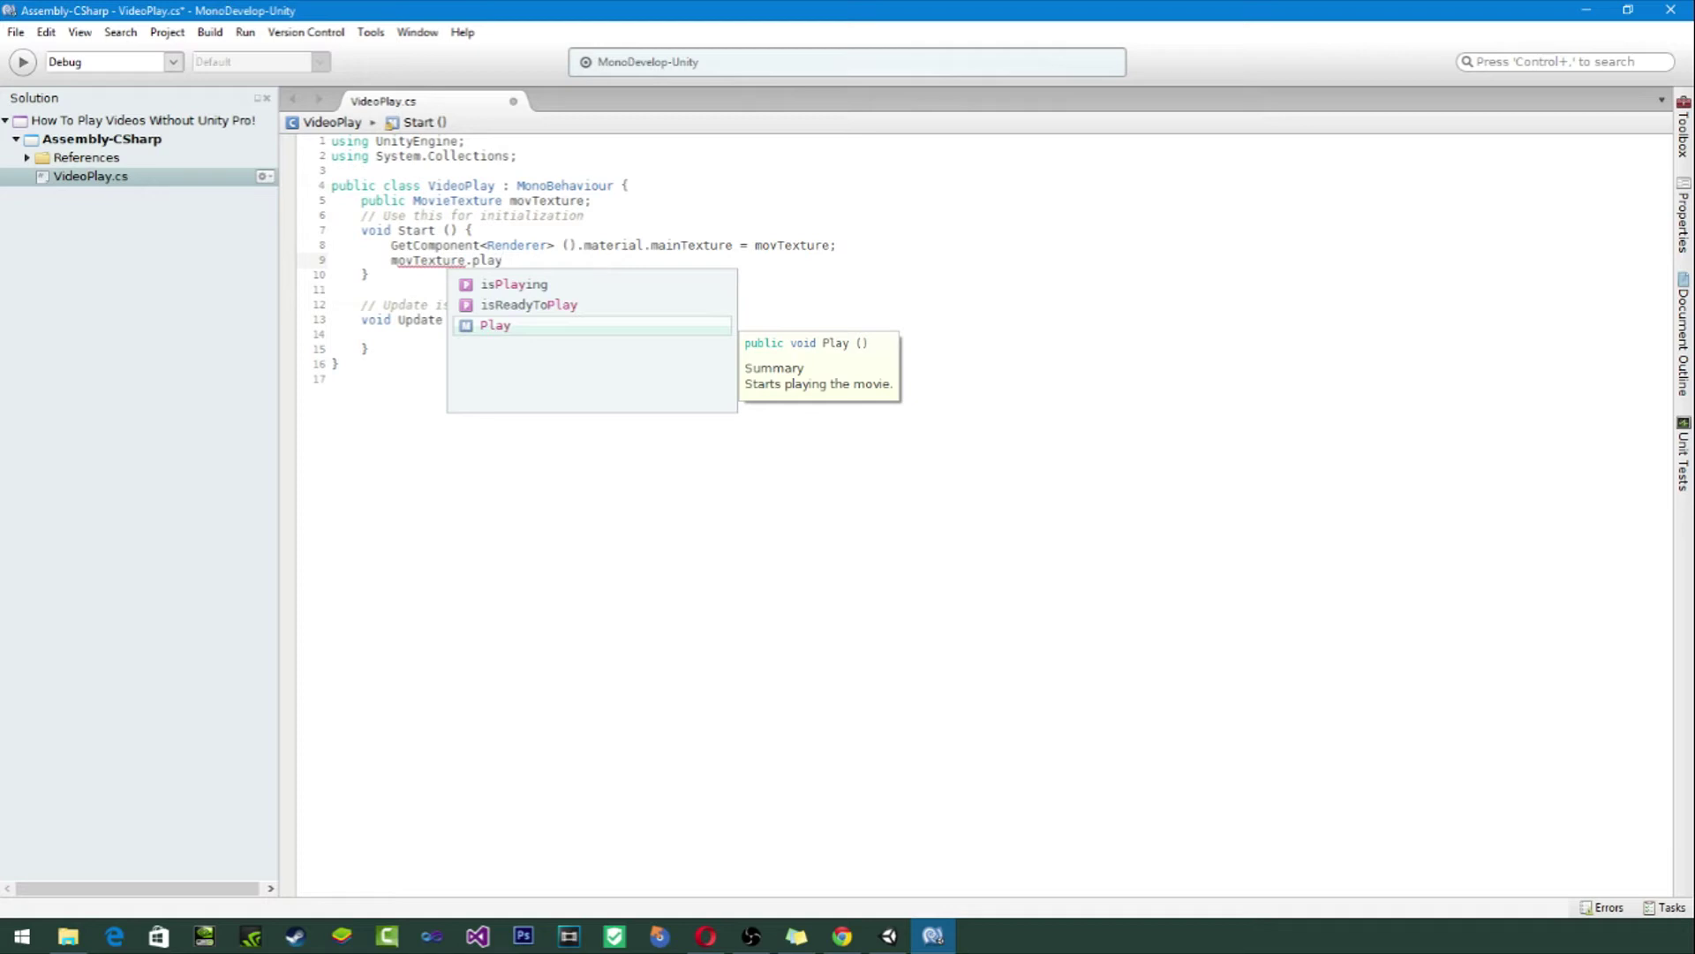
key("Return")
type(";")
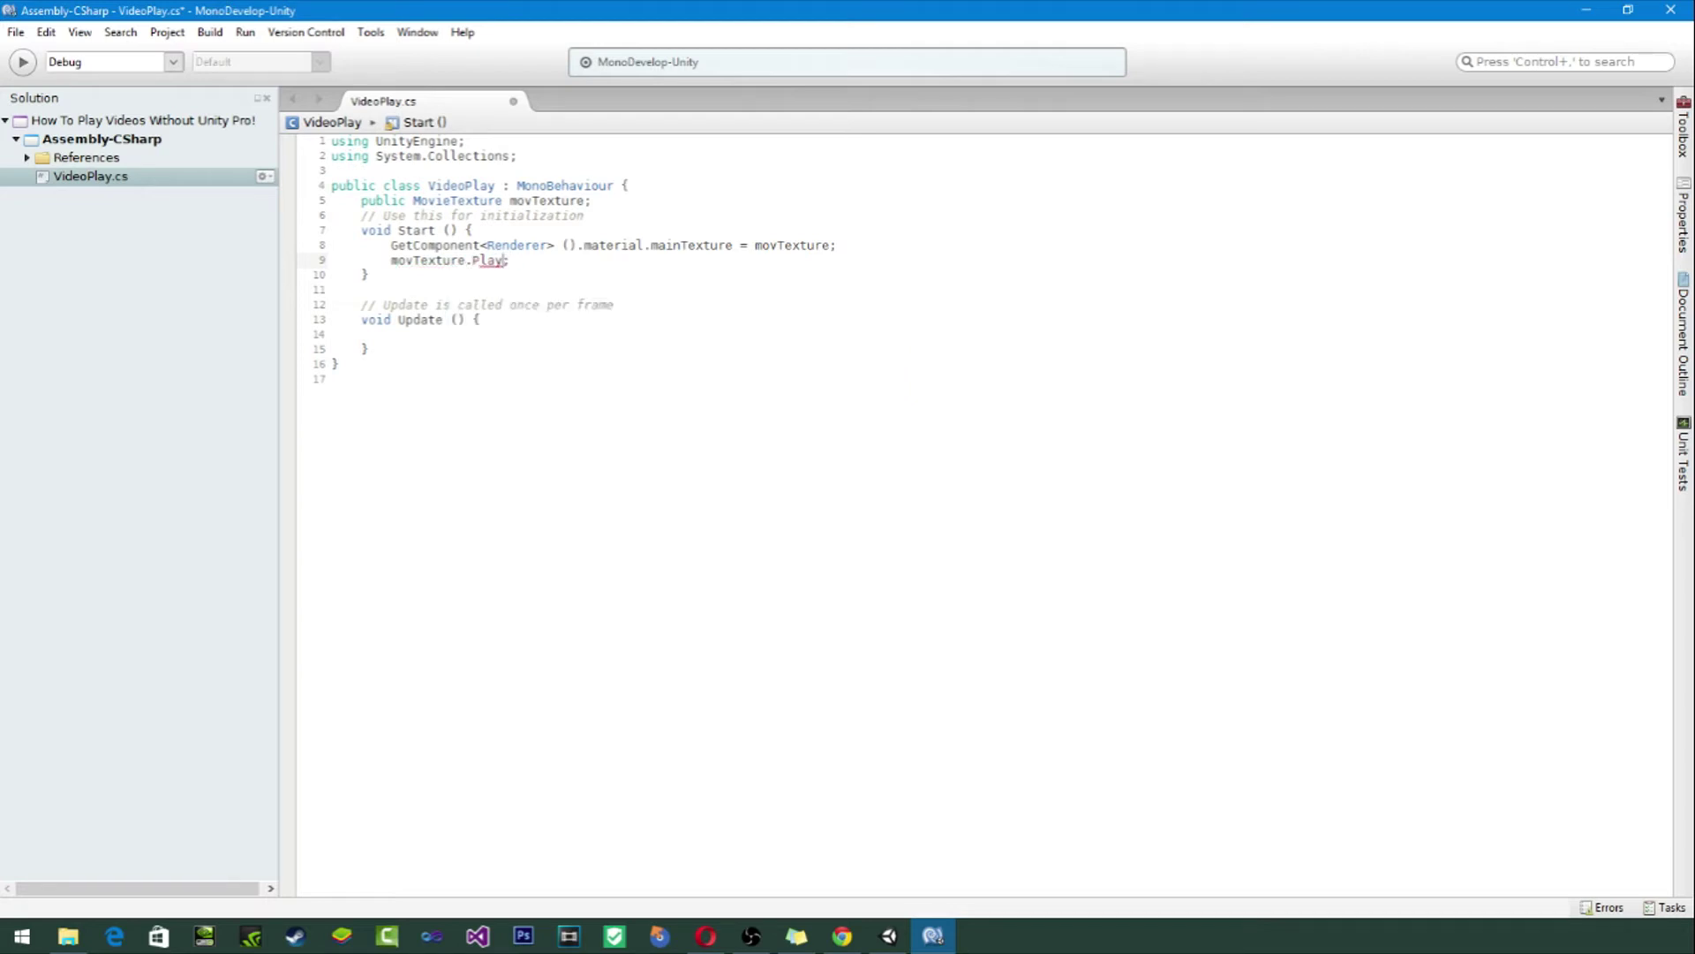
type("()")
Step: Add an empty if block to the Update method with the condition movTexture.isPlaying
left_click(361, 334)
type("if(movTexture\\")
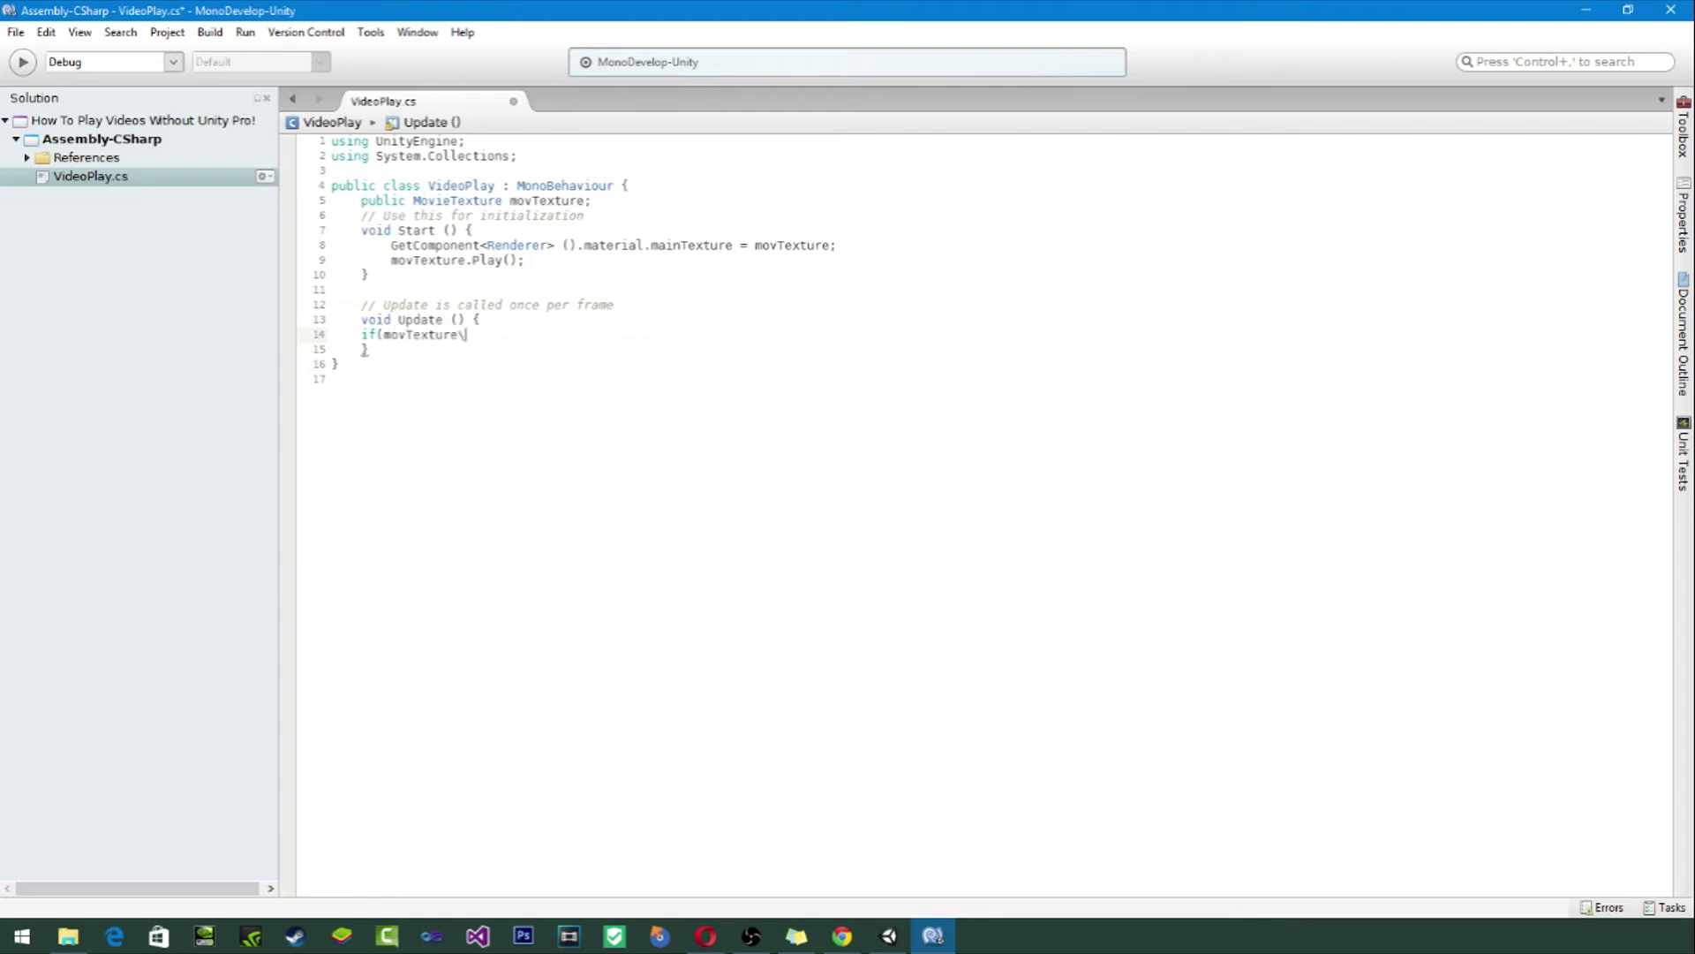
key("BackSpace")
type(".i")
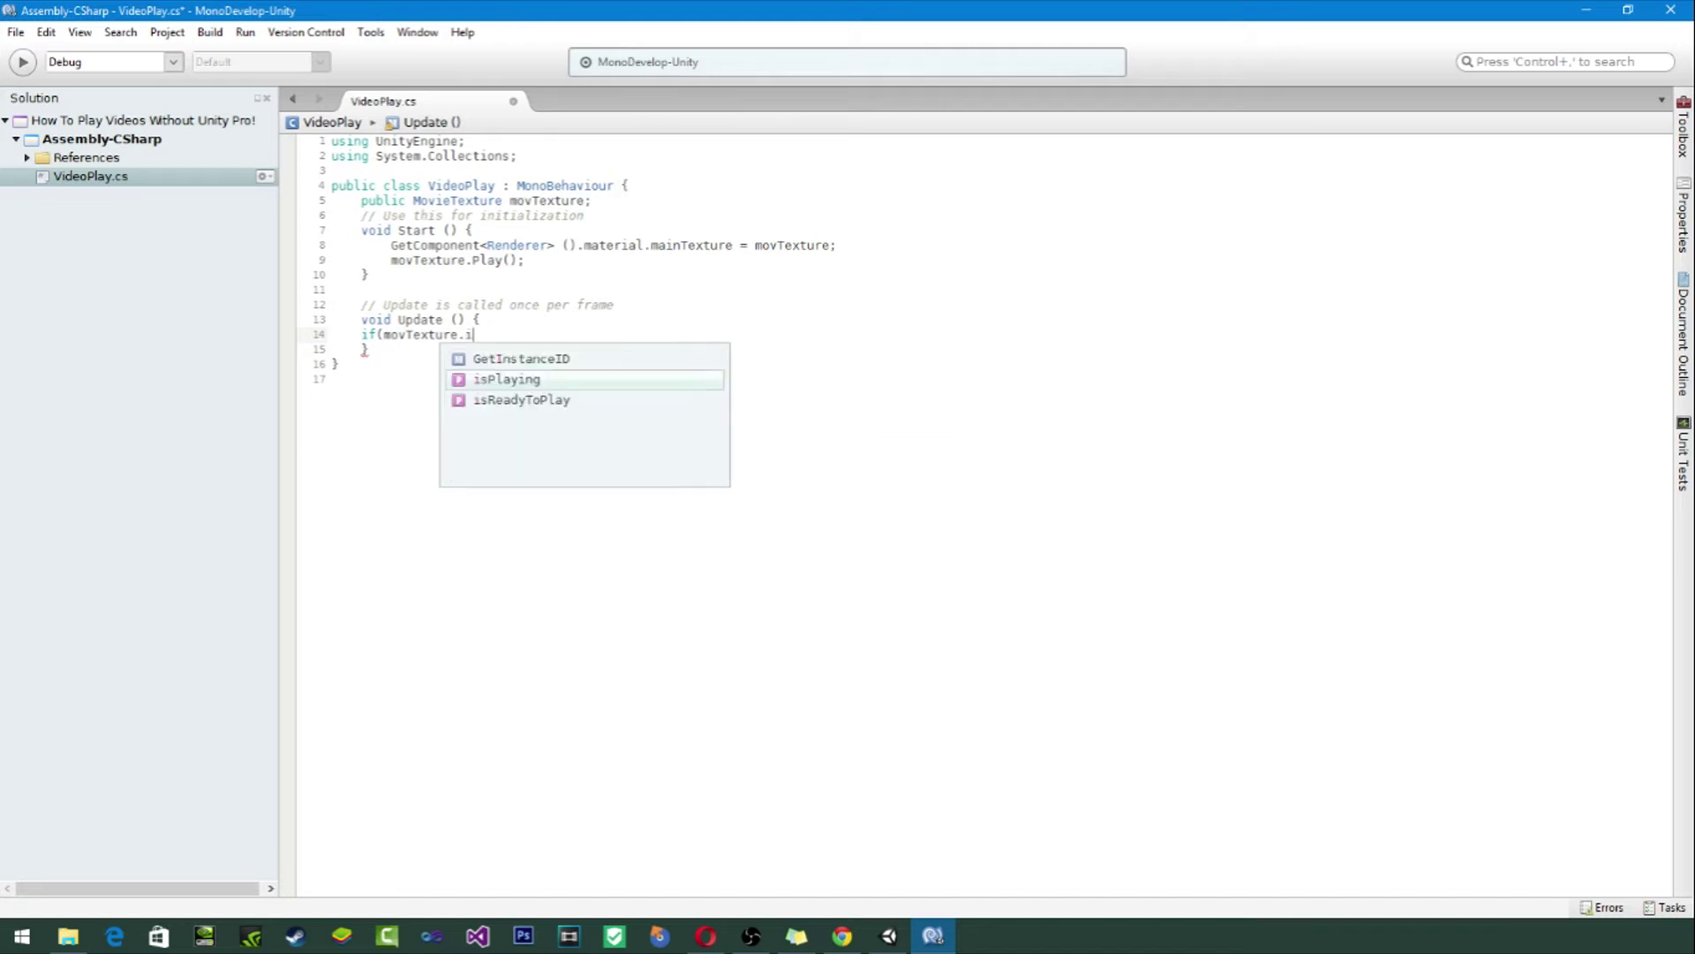
type("s")
key("Return")
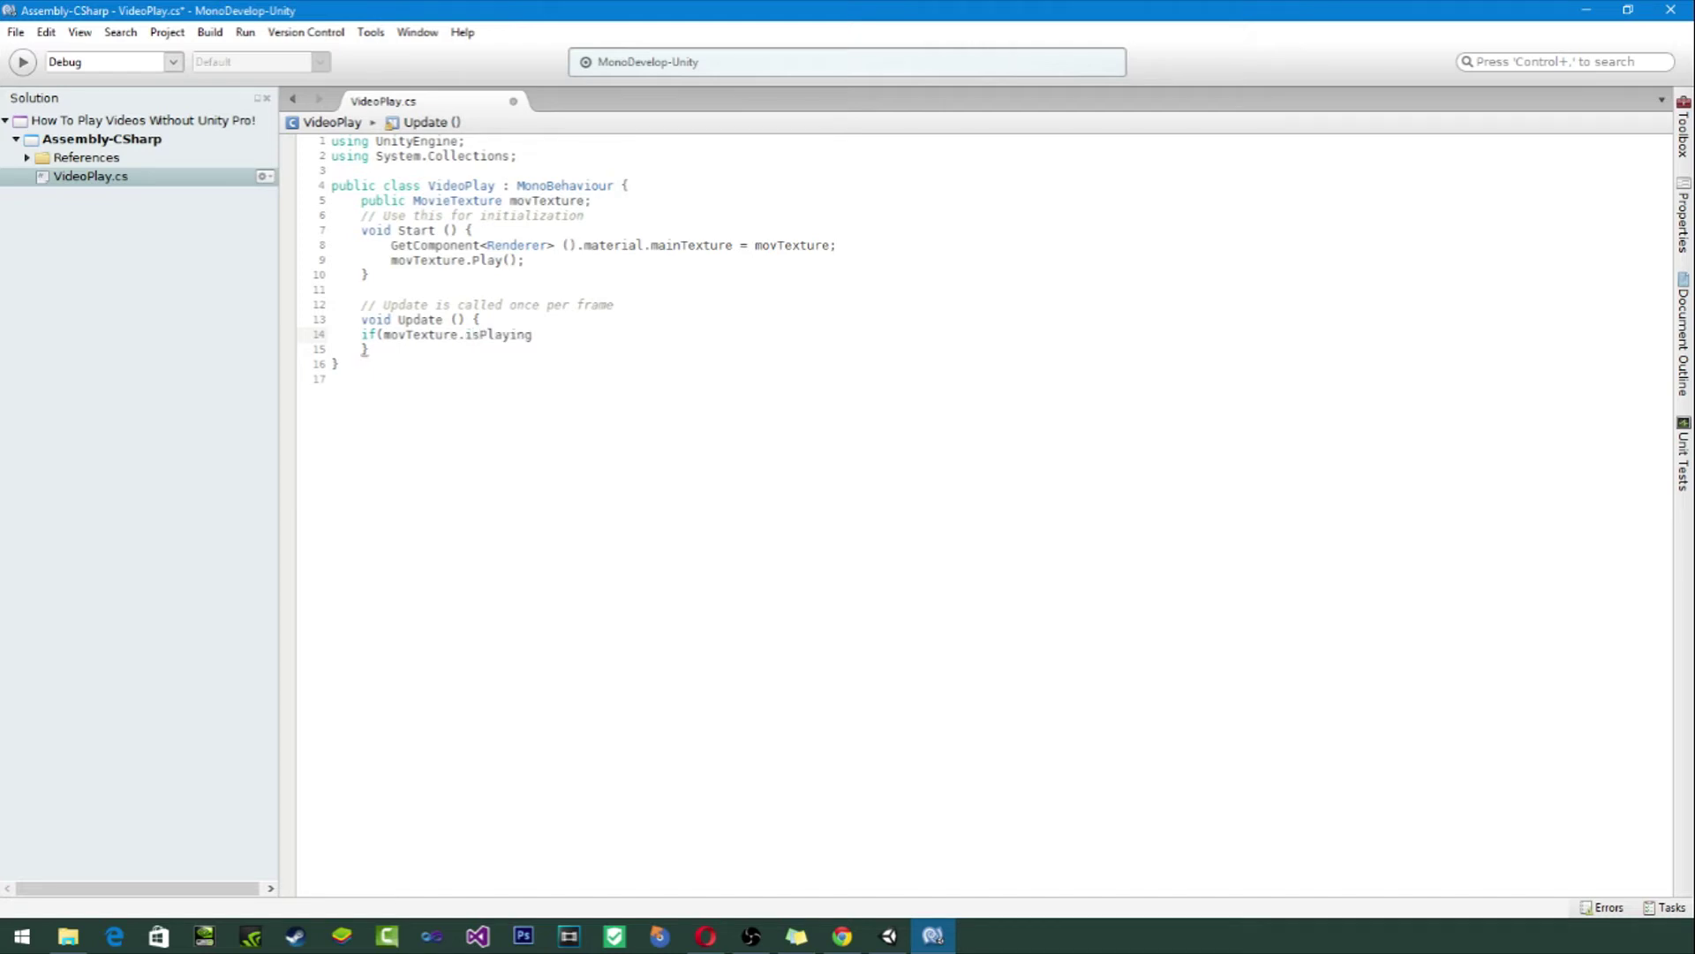
type("){")
key("Return")
key("Return")
type("}")
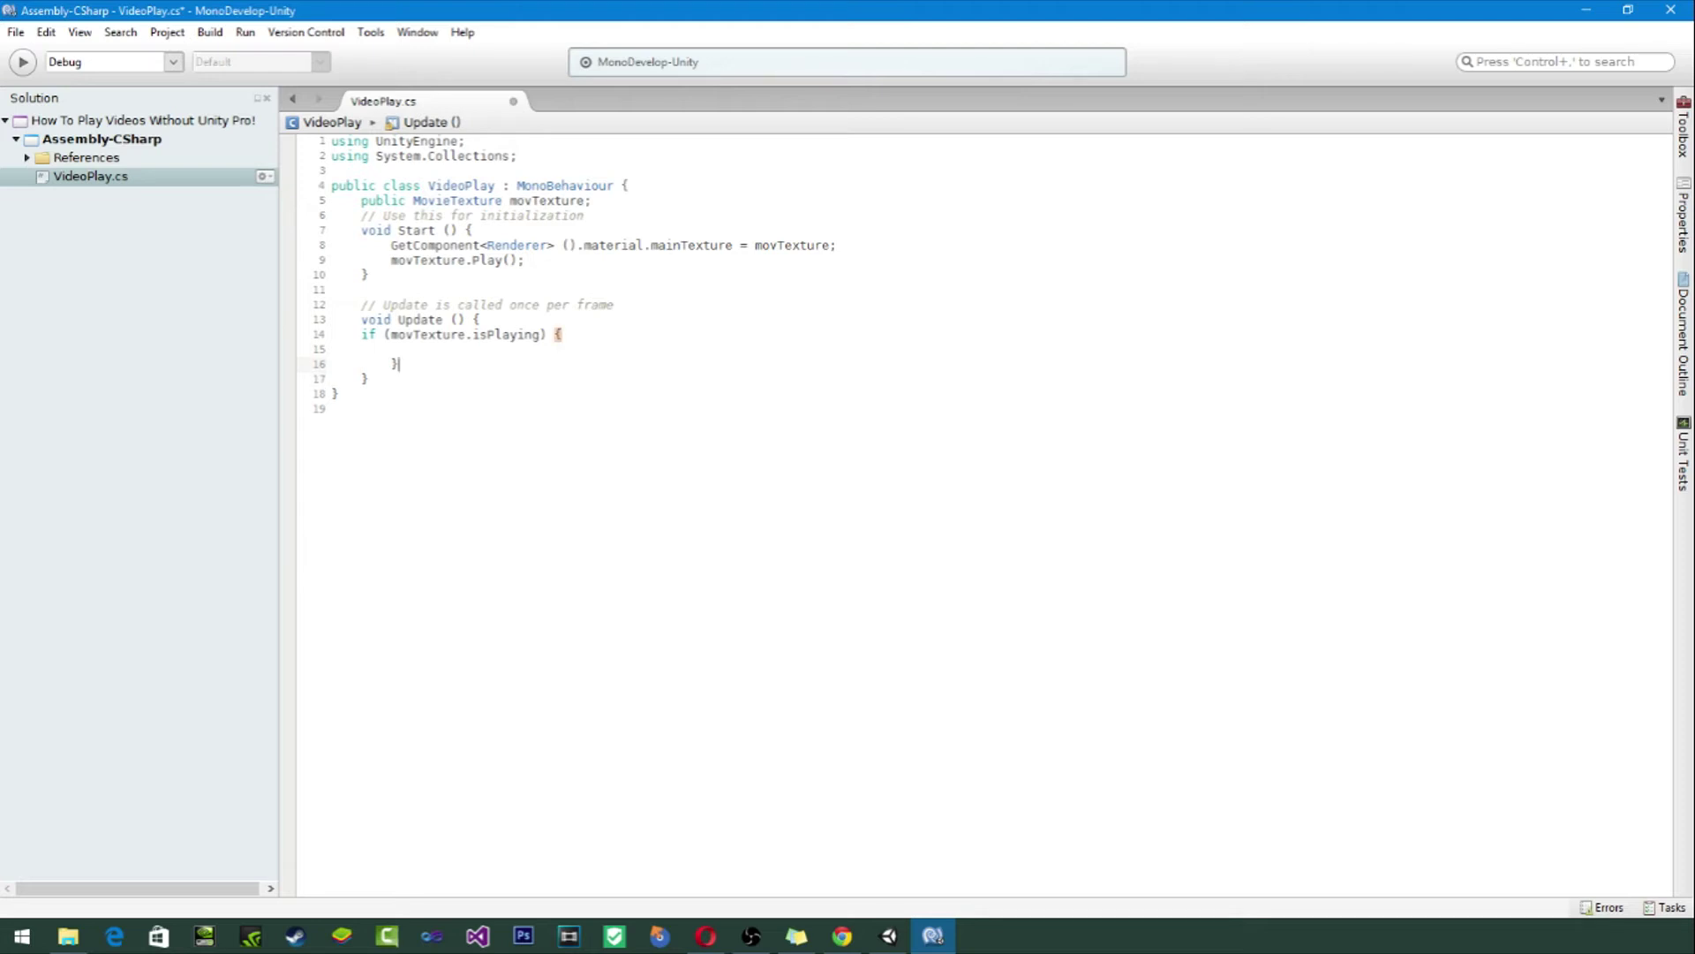
Step: Add an else block to the if statement containing Application.loadedLevel("Scene2")
type("else")
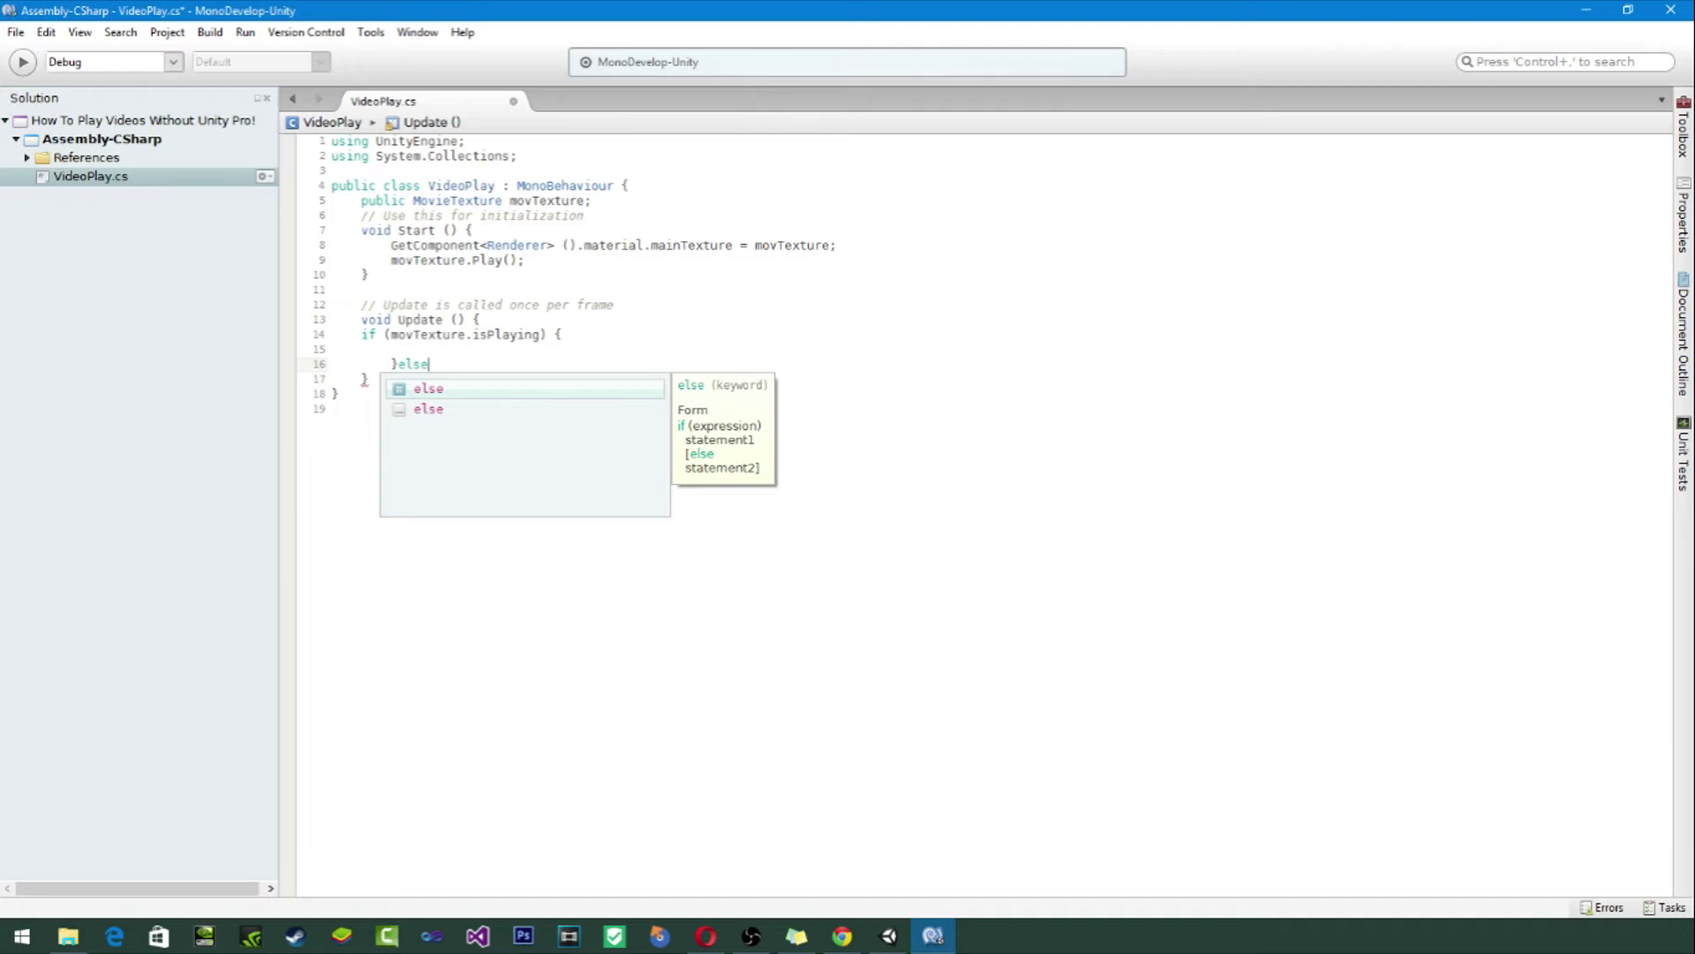
type("{")
key("Return")
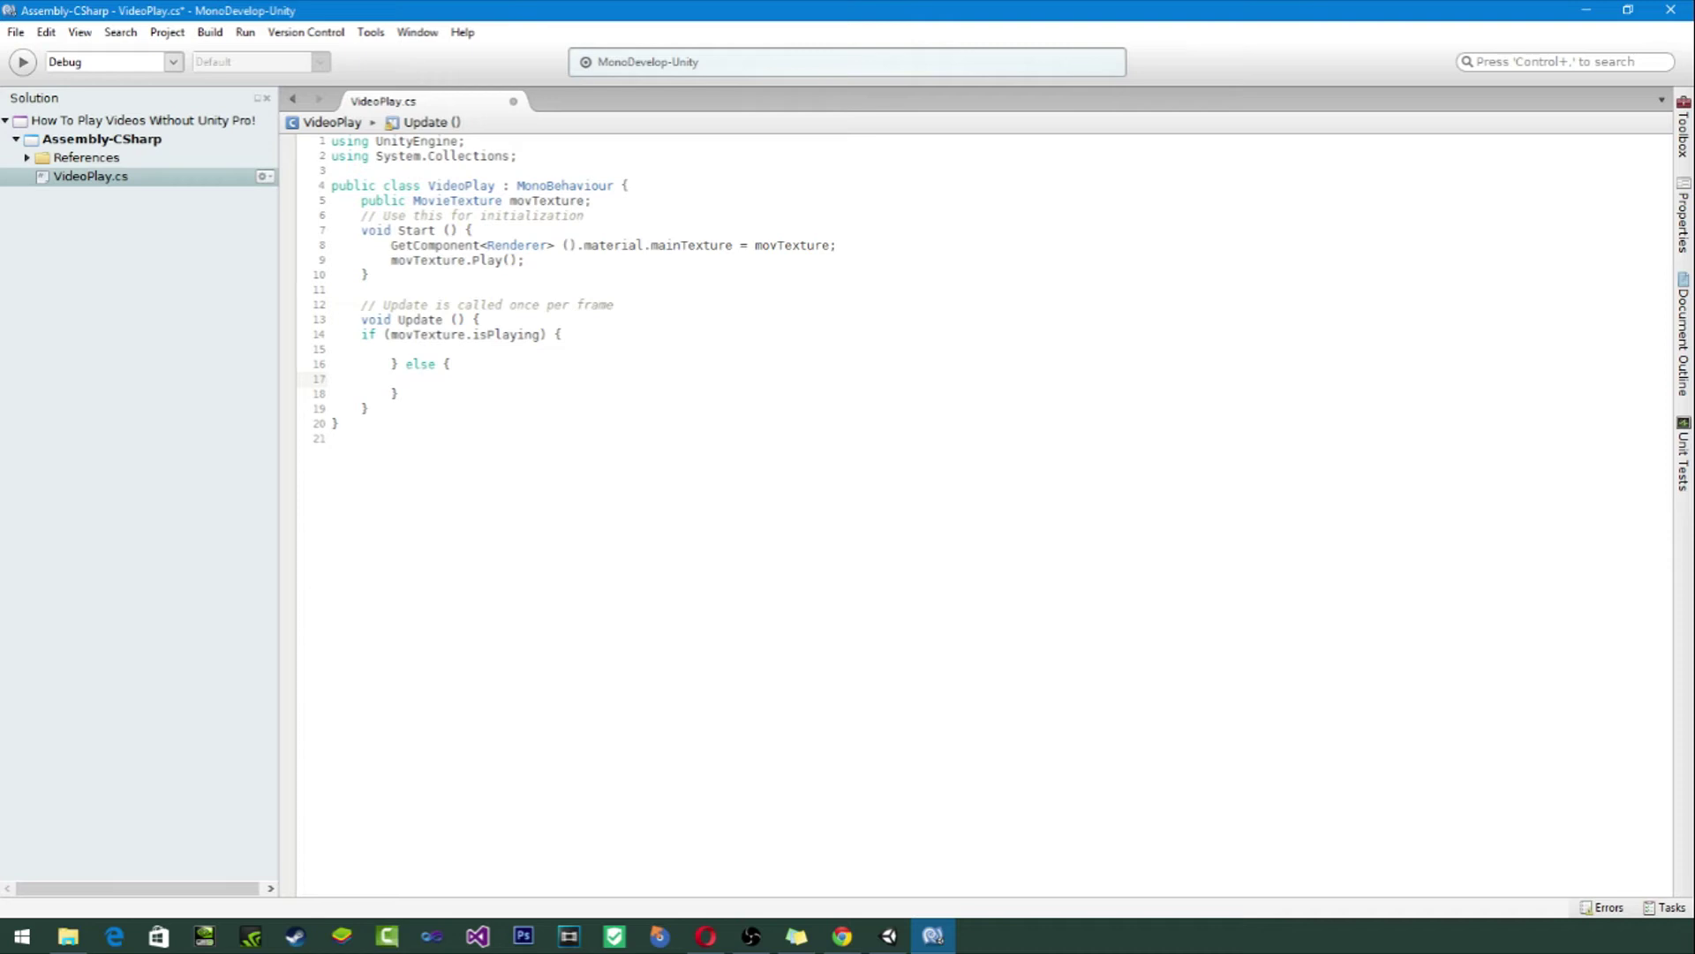
type("Application.loadedLevel")
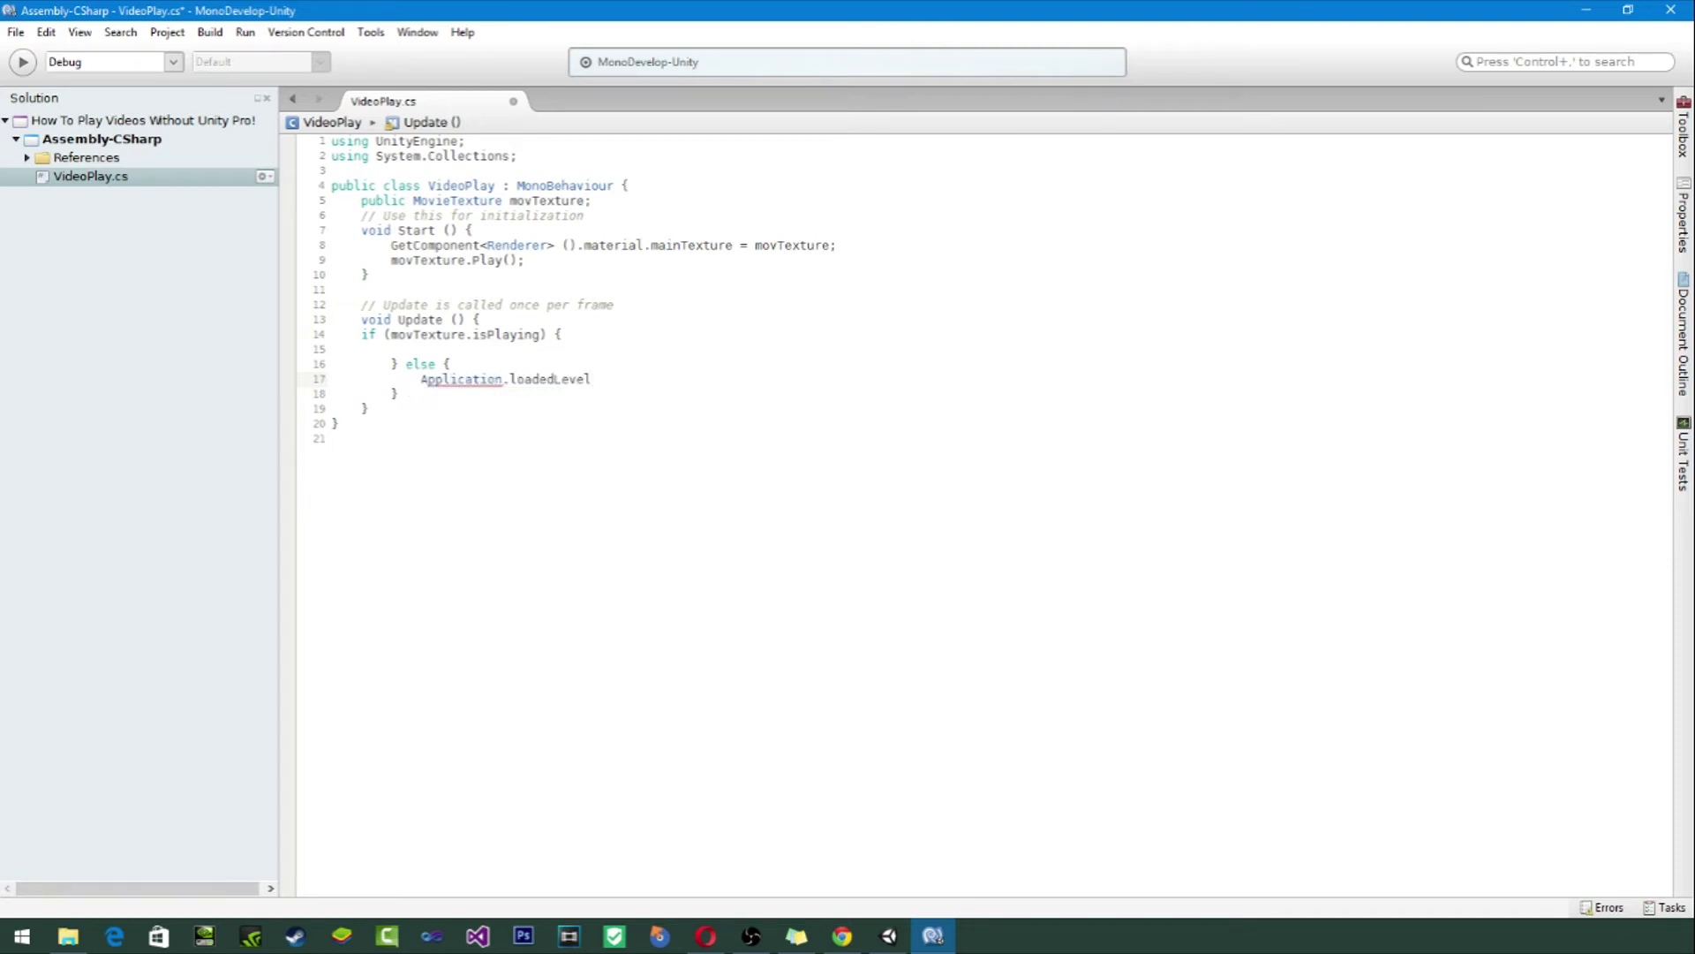
type("(\"Scene2")
left_click(339, 423)
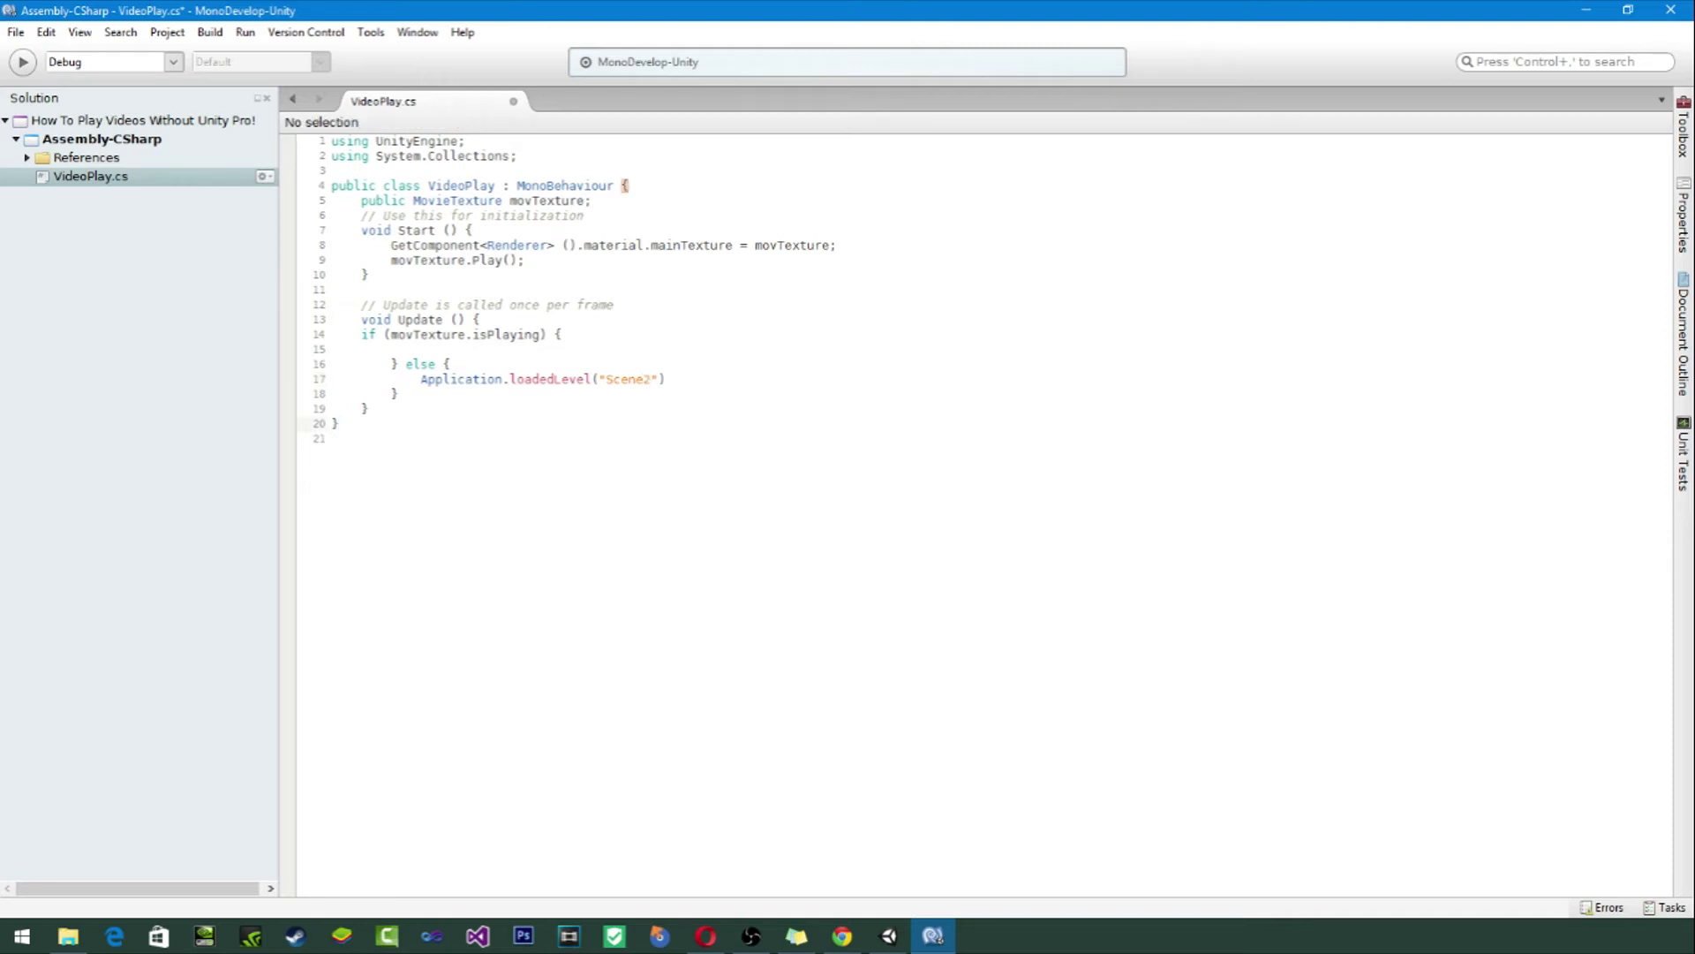
Step: Check the Scene2 asset's name in Unity against the level name in the script, and return to MonoDevelop
left_click_drag(421, 379, 590, 379)
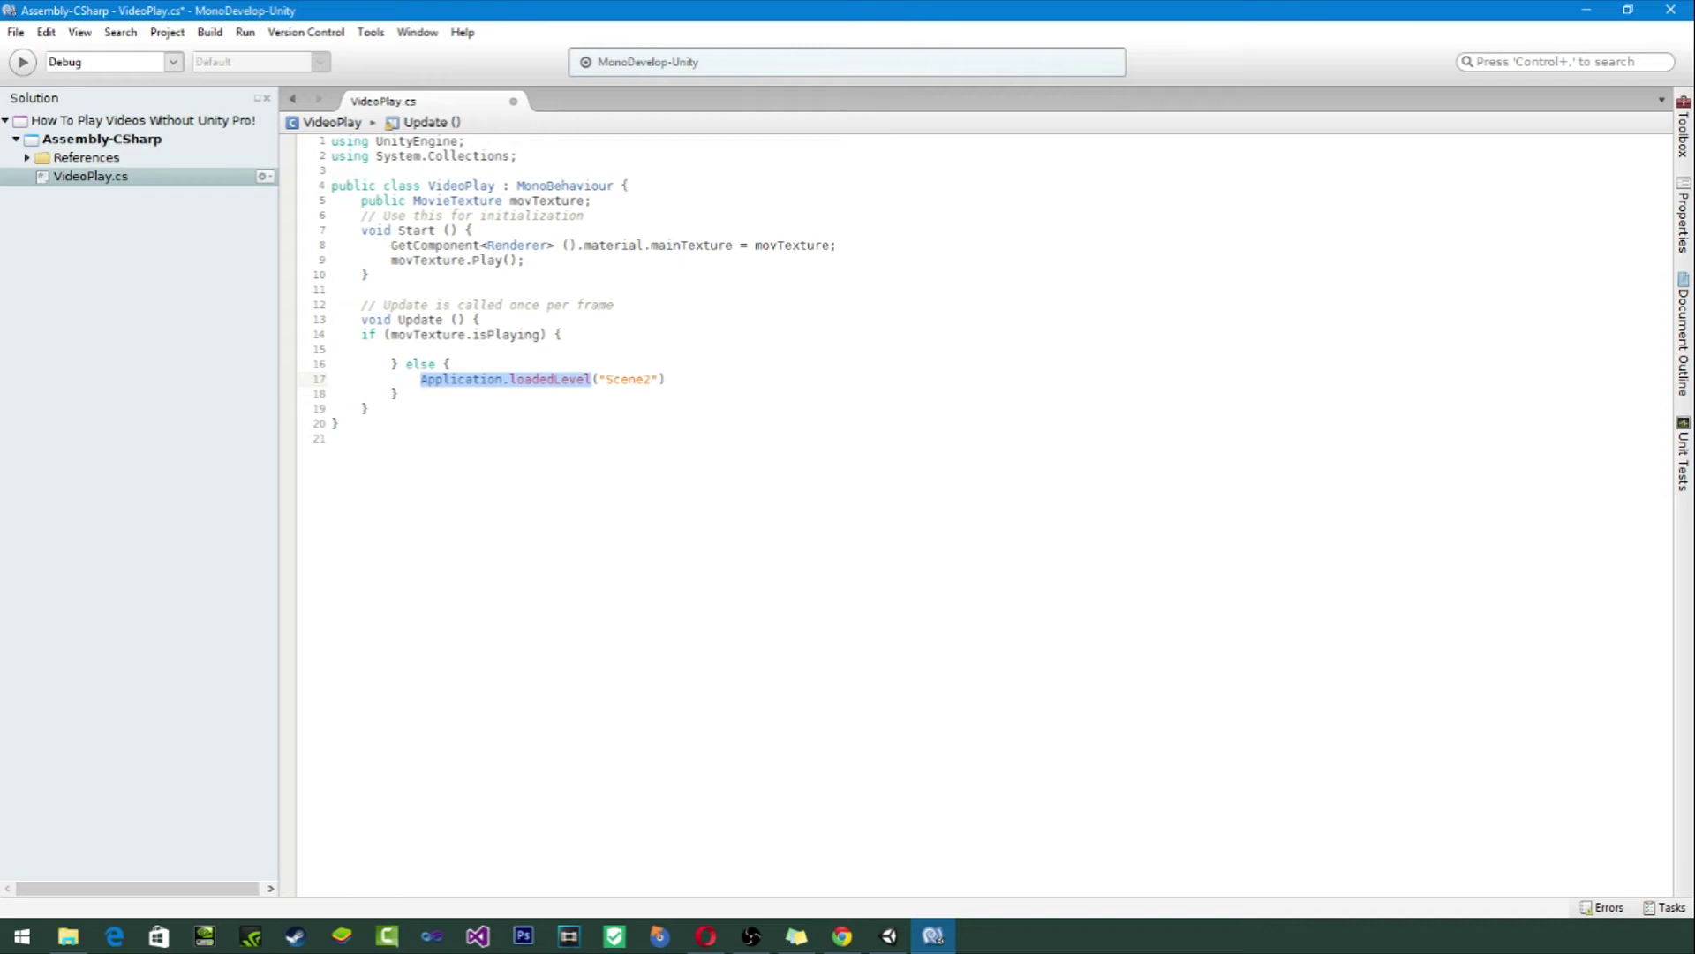
key("alt+Tab")
key("Left")
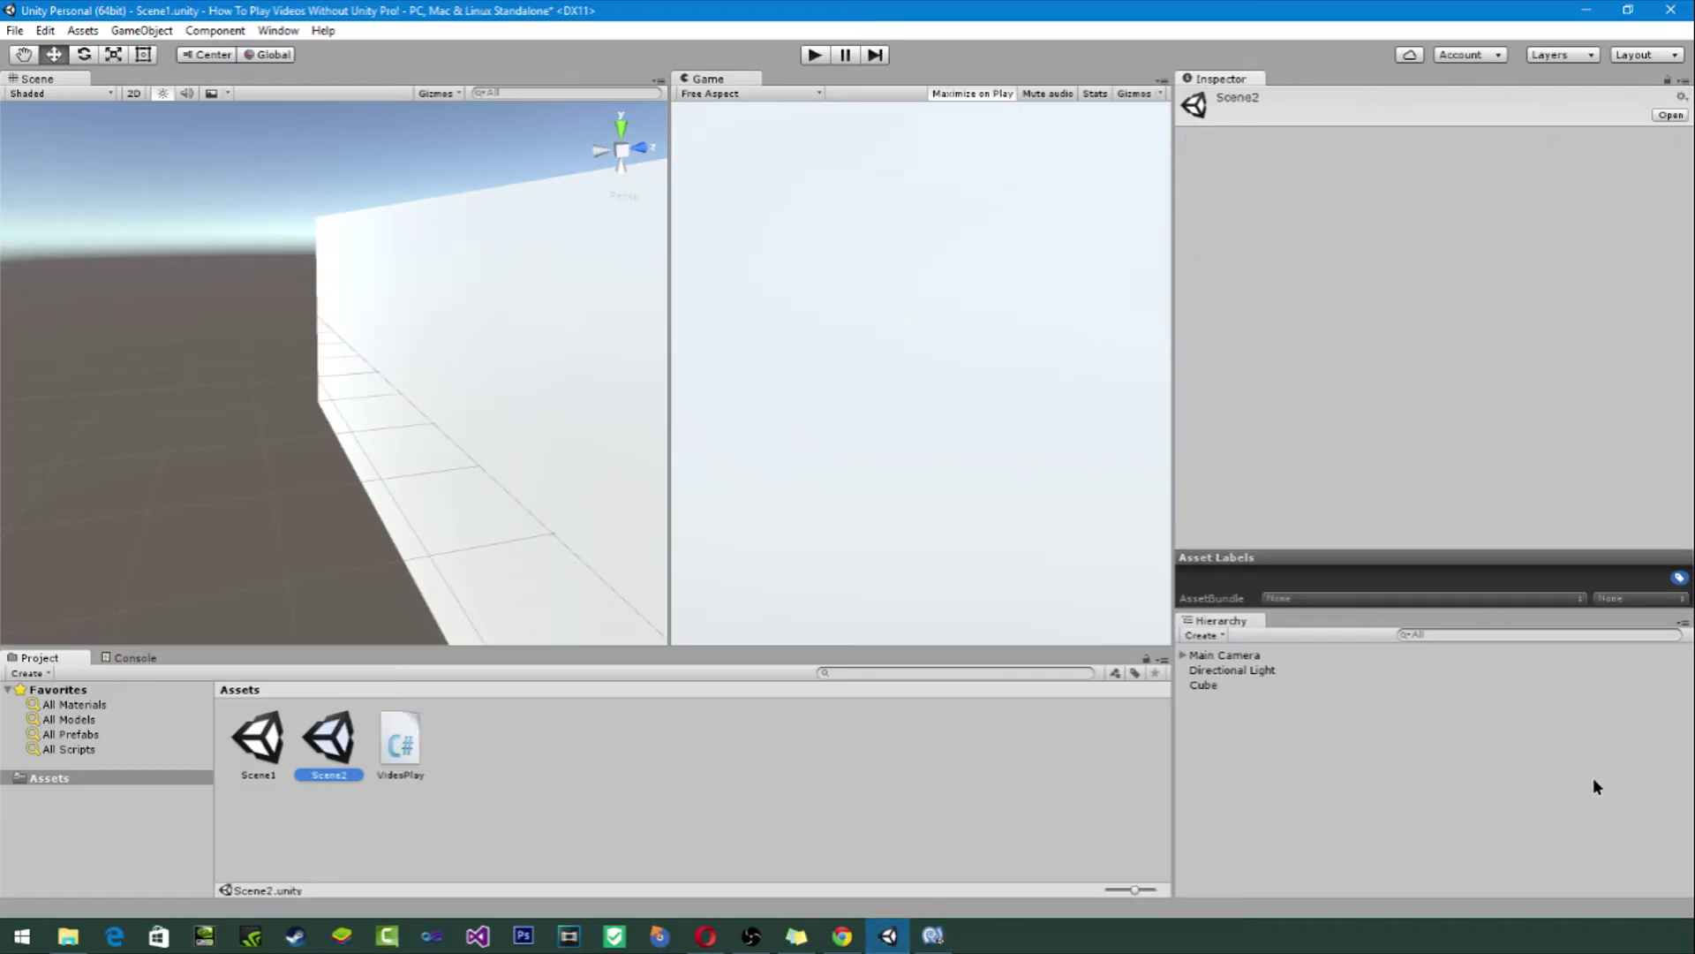
key("alt+Tab")
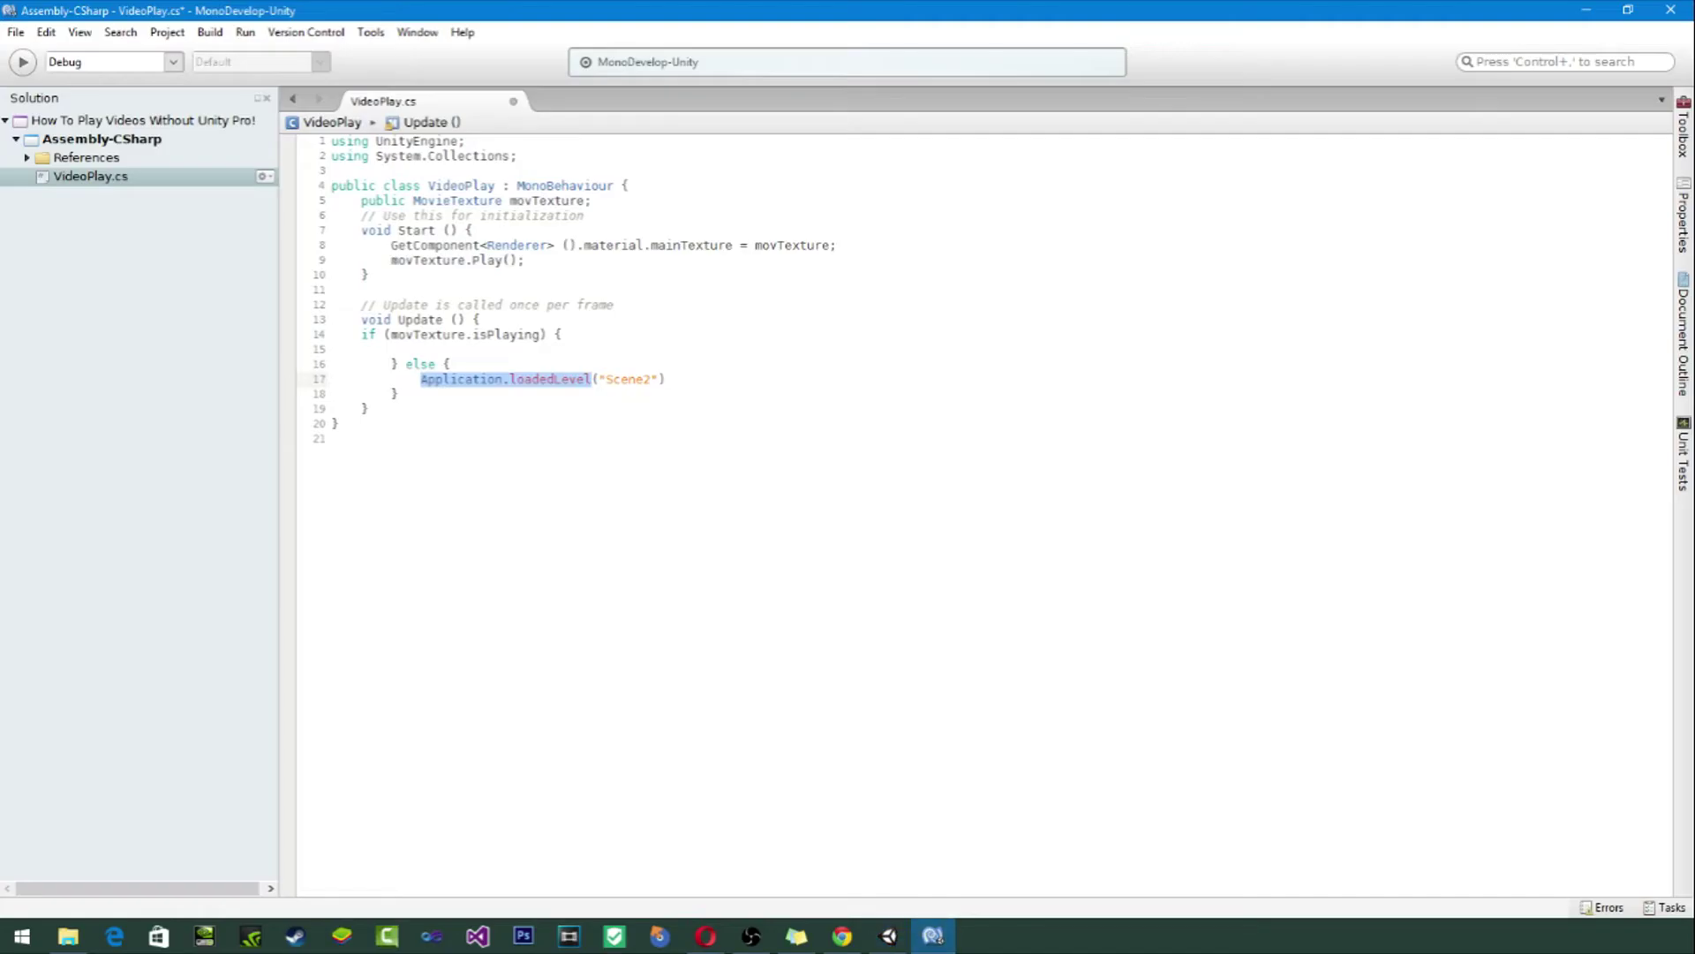
left_click_drag(606, 379, 652, 379)
left_click(332, 439)
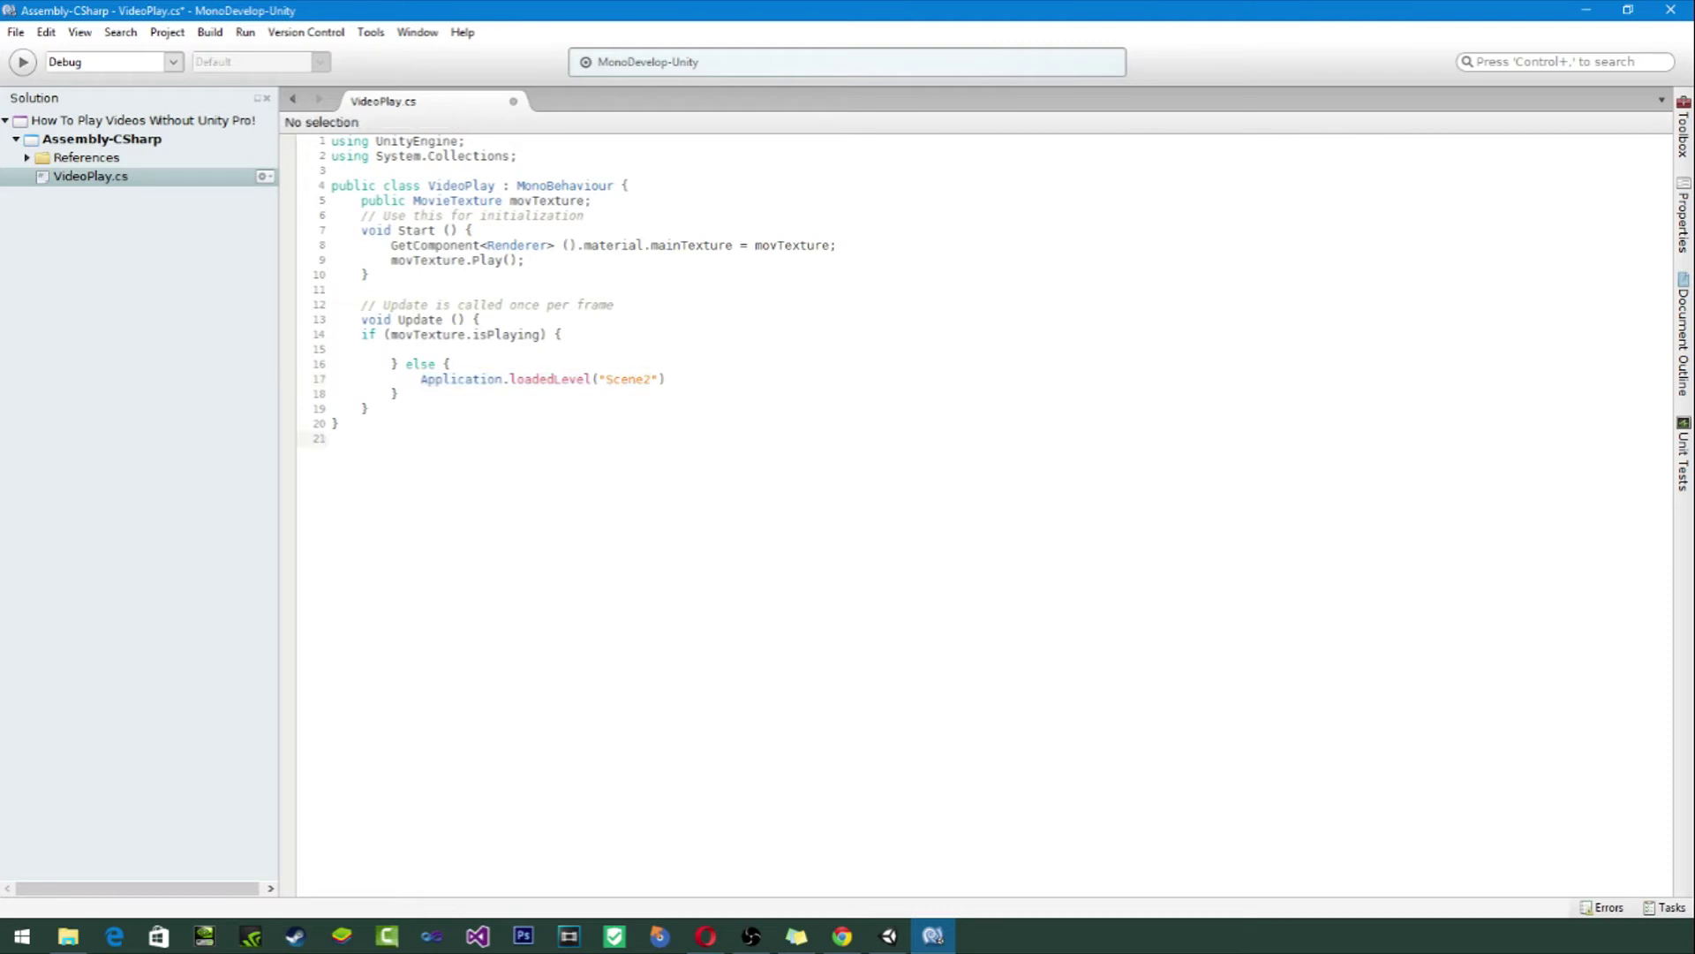
left_click(888, 936)
left_click(933, 936)
Step: Change the level name in the else block to "Scene" and save VideoPlay.cs
left_click(652, 378)
key("BackSpace")
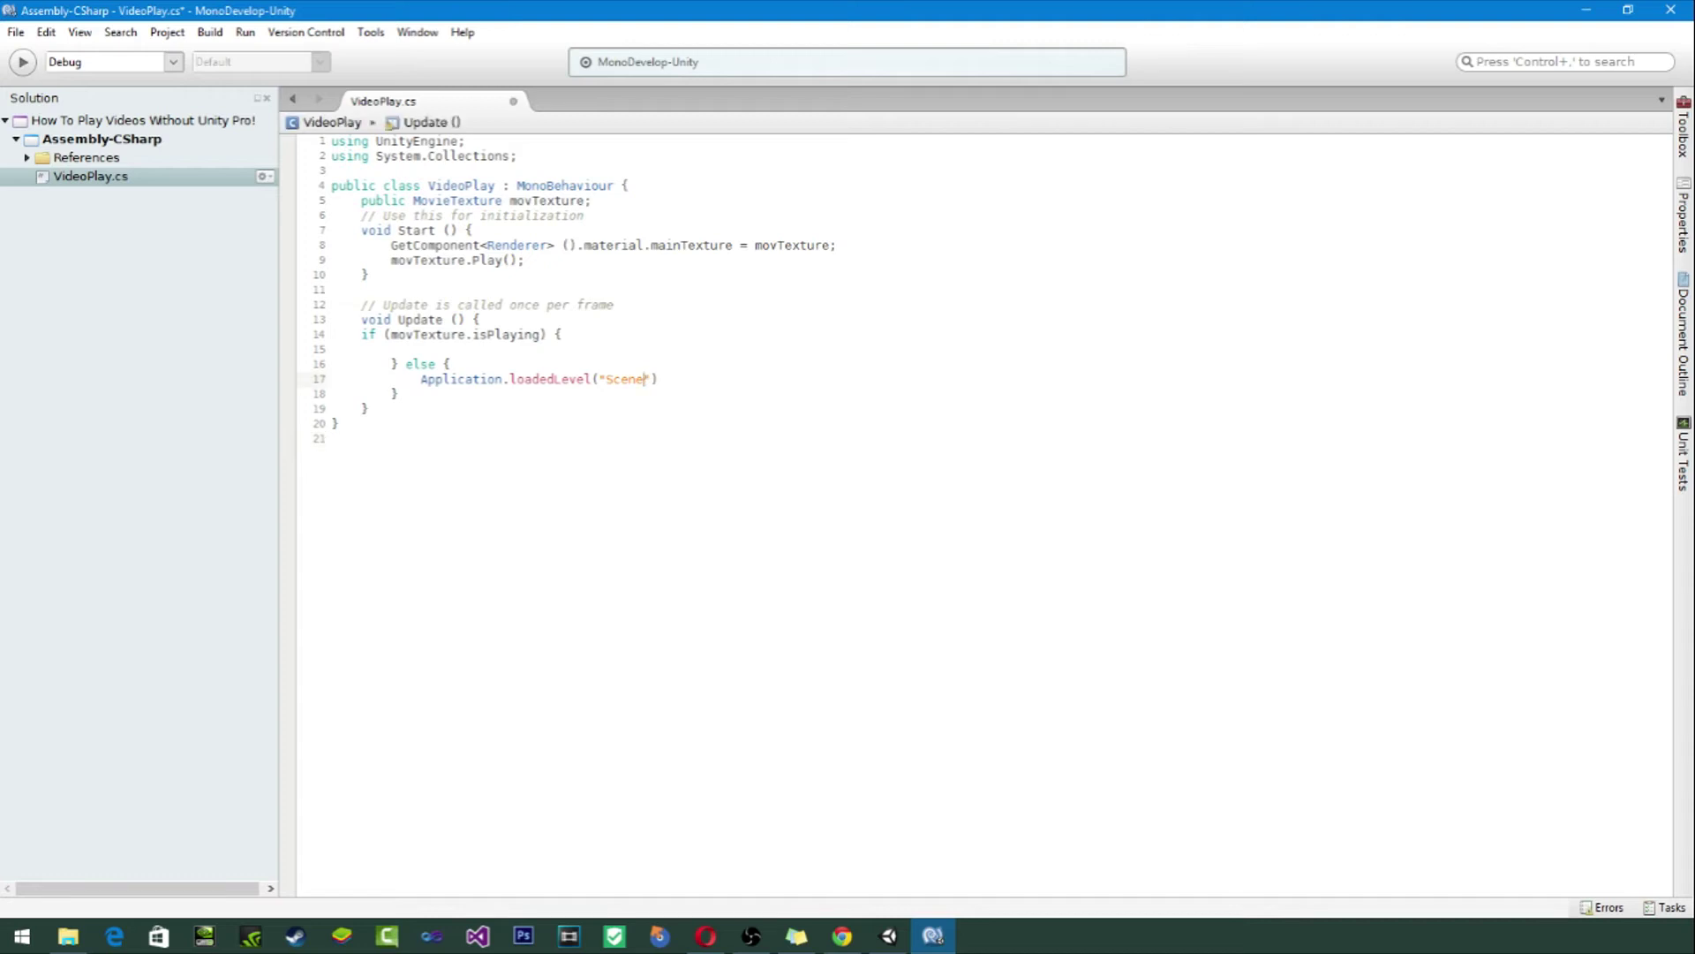
key("ctrl+s")
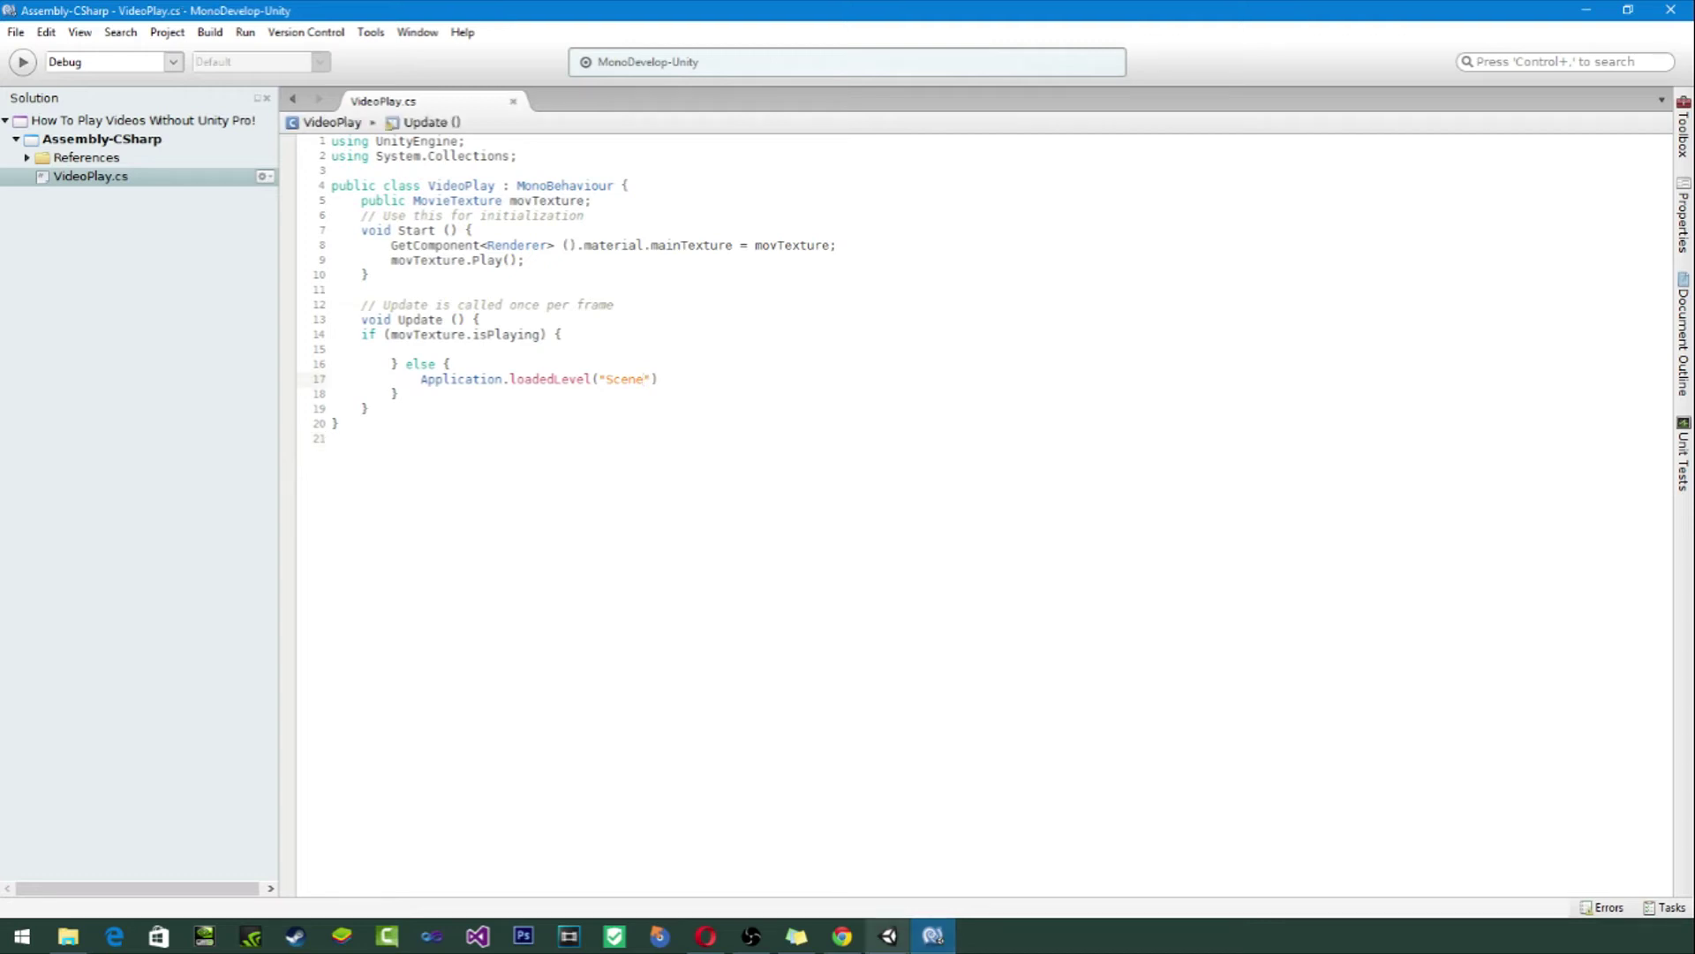
Step: Switch to Unity and examine the VideoPlay.cs compile errors in the Console, comparing them with the script in MonoDevelop
left_click(888, 935)
key("Right")
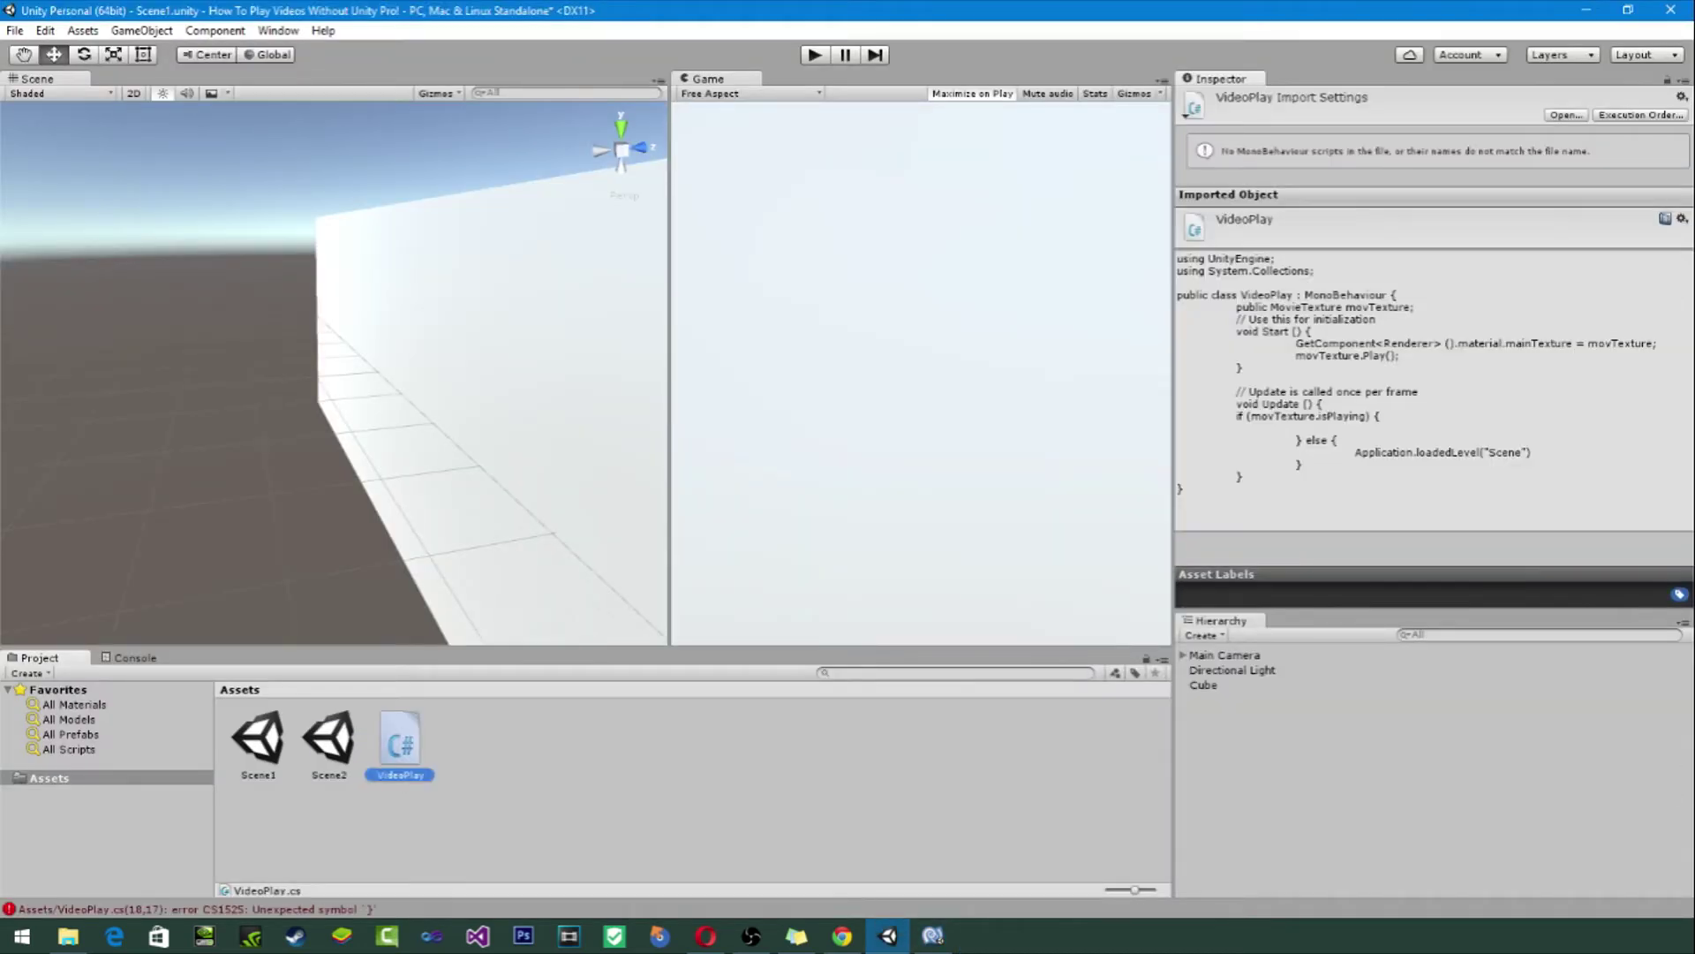
left_click(1554, 910)
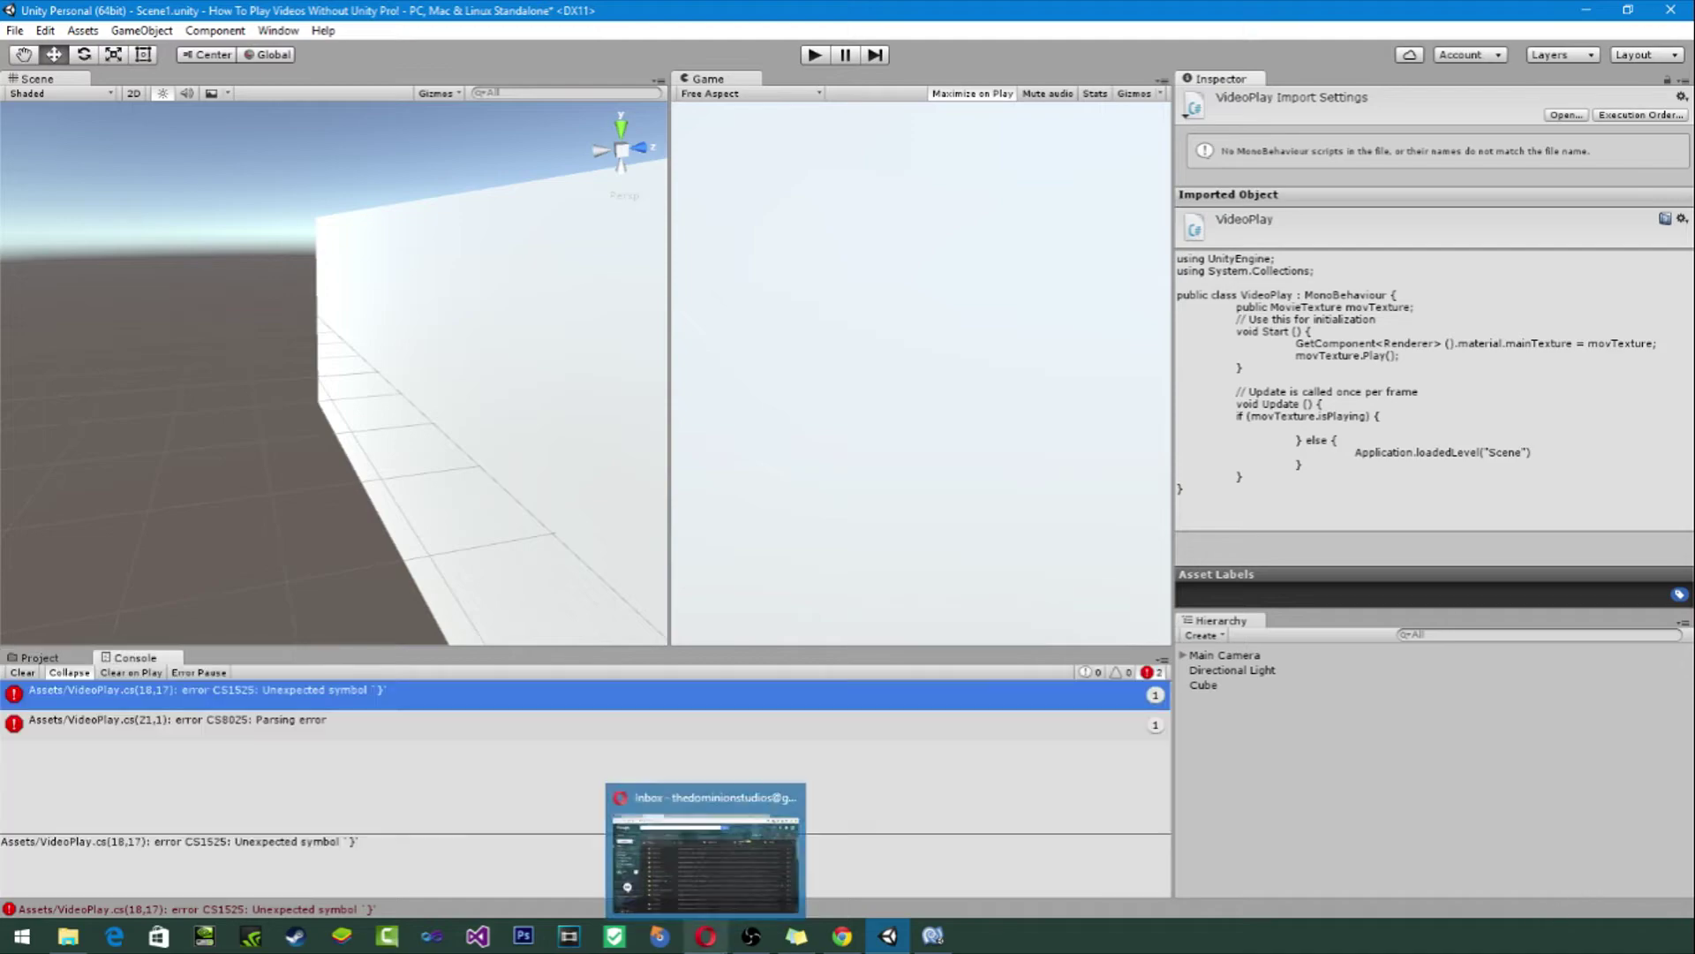
left_click(933, 936)
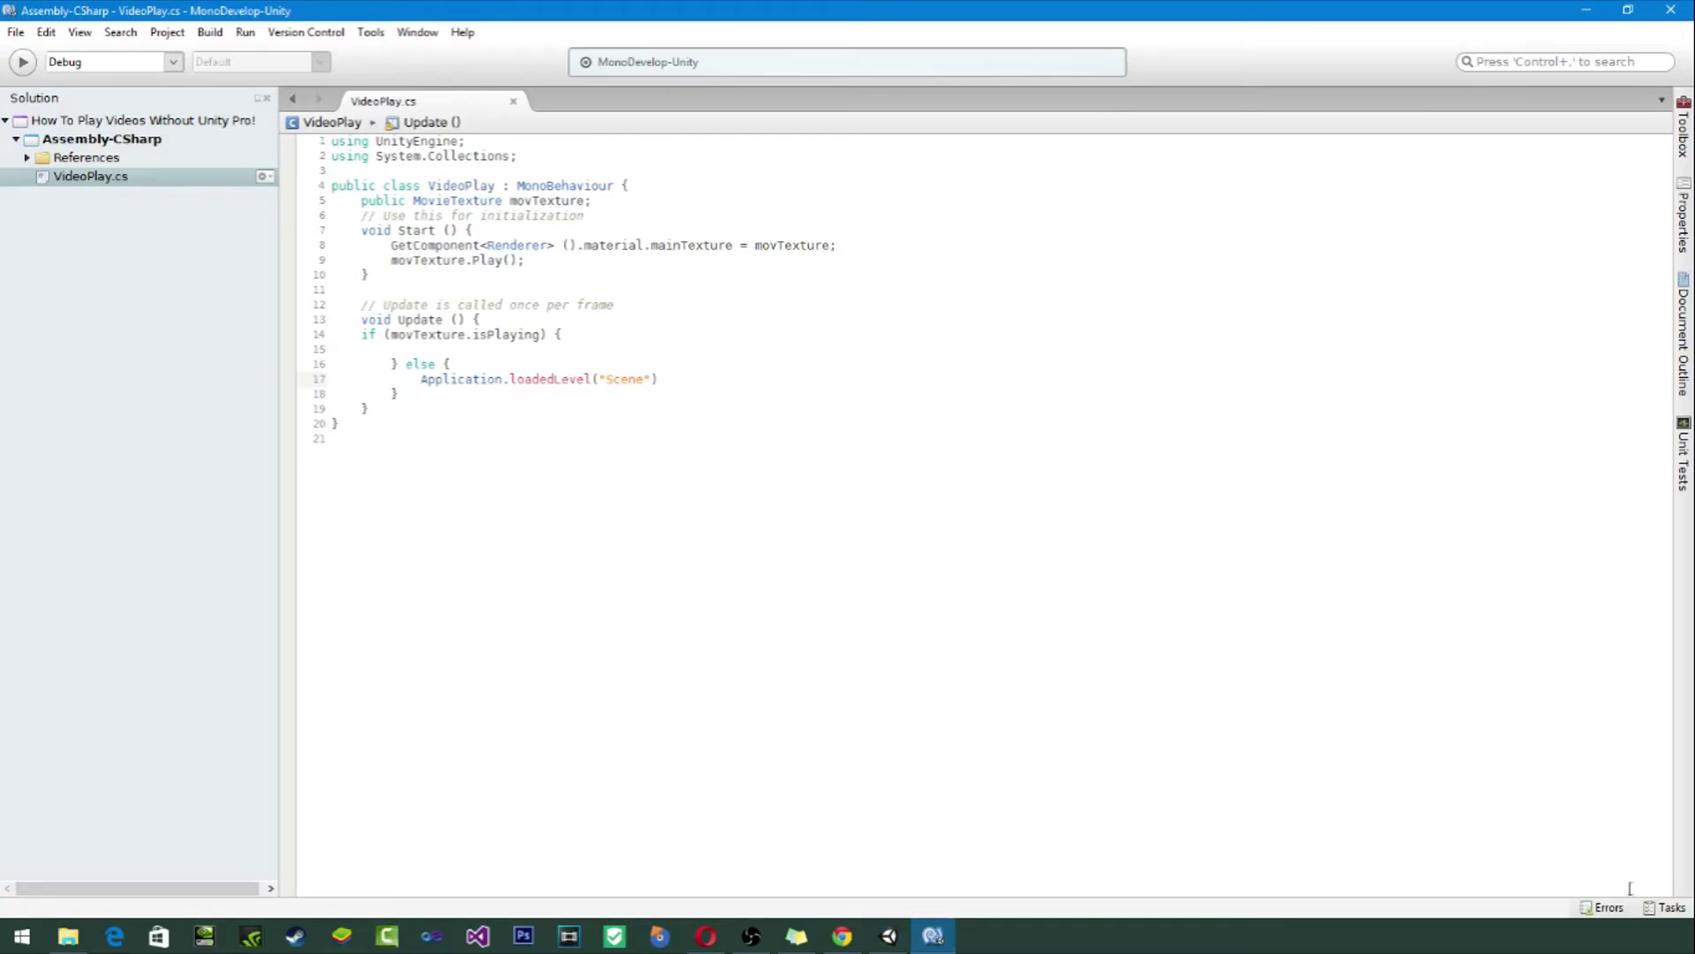
left_click(888, 936)
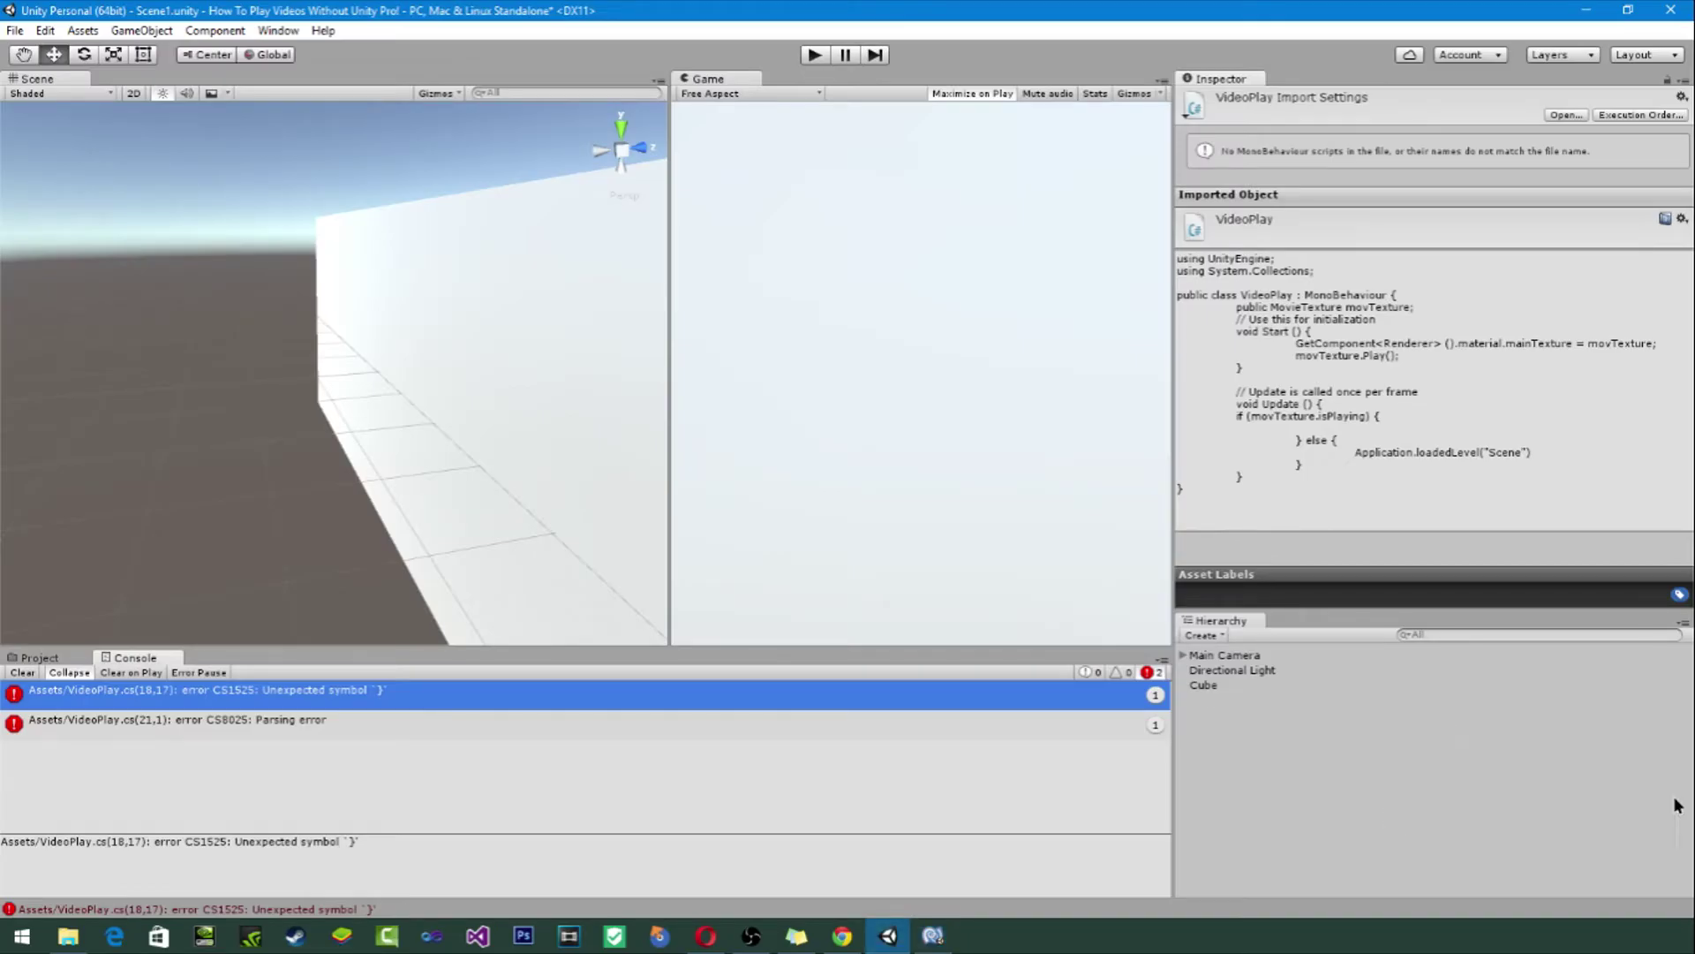
Step: Delete the else block's closing brace in VideoPlay.cs in MonoDevelop, save the script and check the Console in Unity
left_click(933, 936)
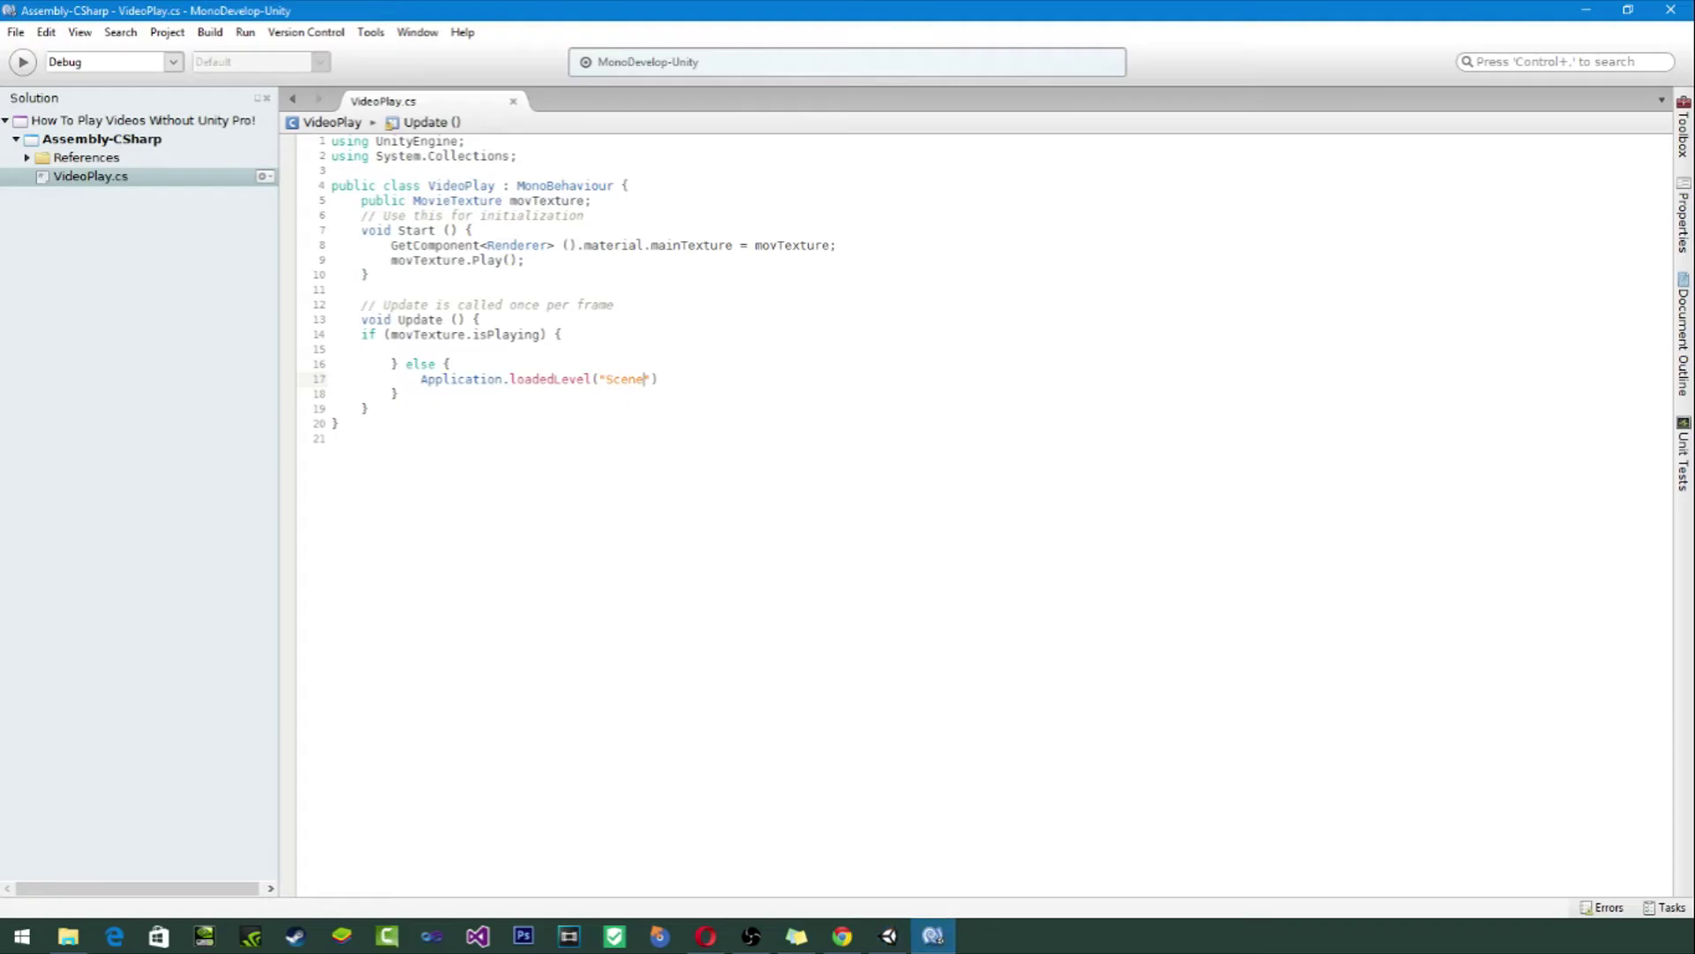
double_click(1639, 395)
key("BackSpace")
key("BackSpace")
left_click(15, 33)
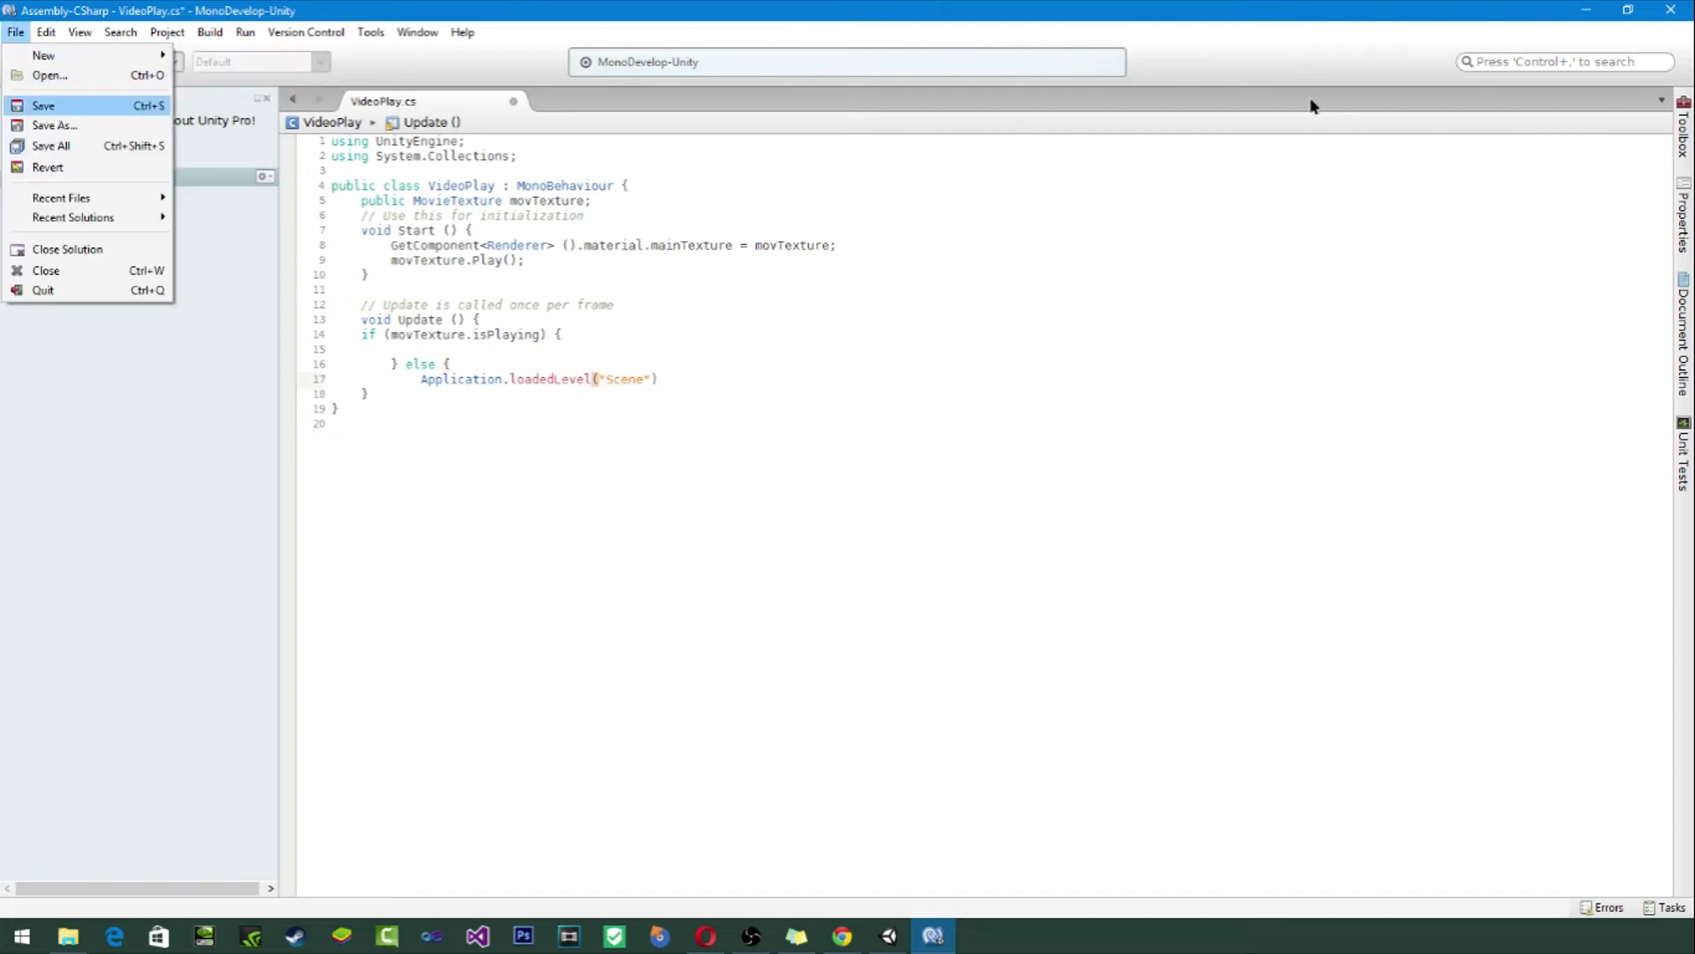
left_click(40, 104)
left_click(888, 935)
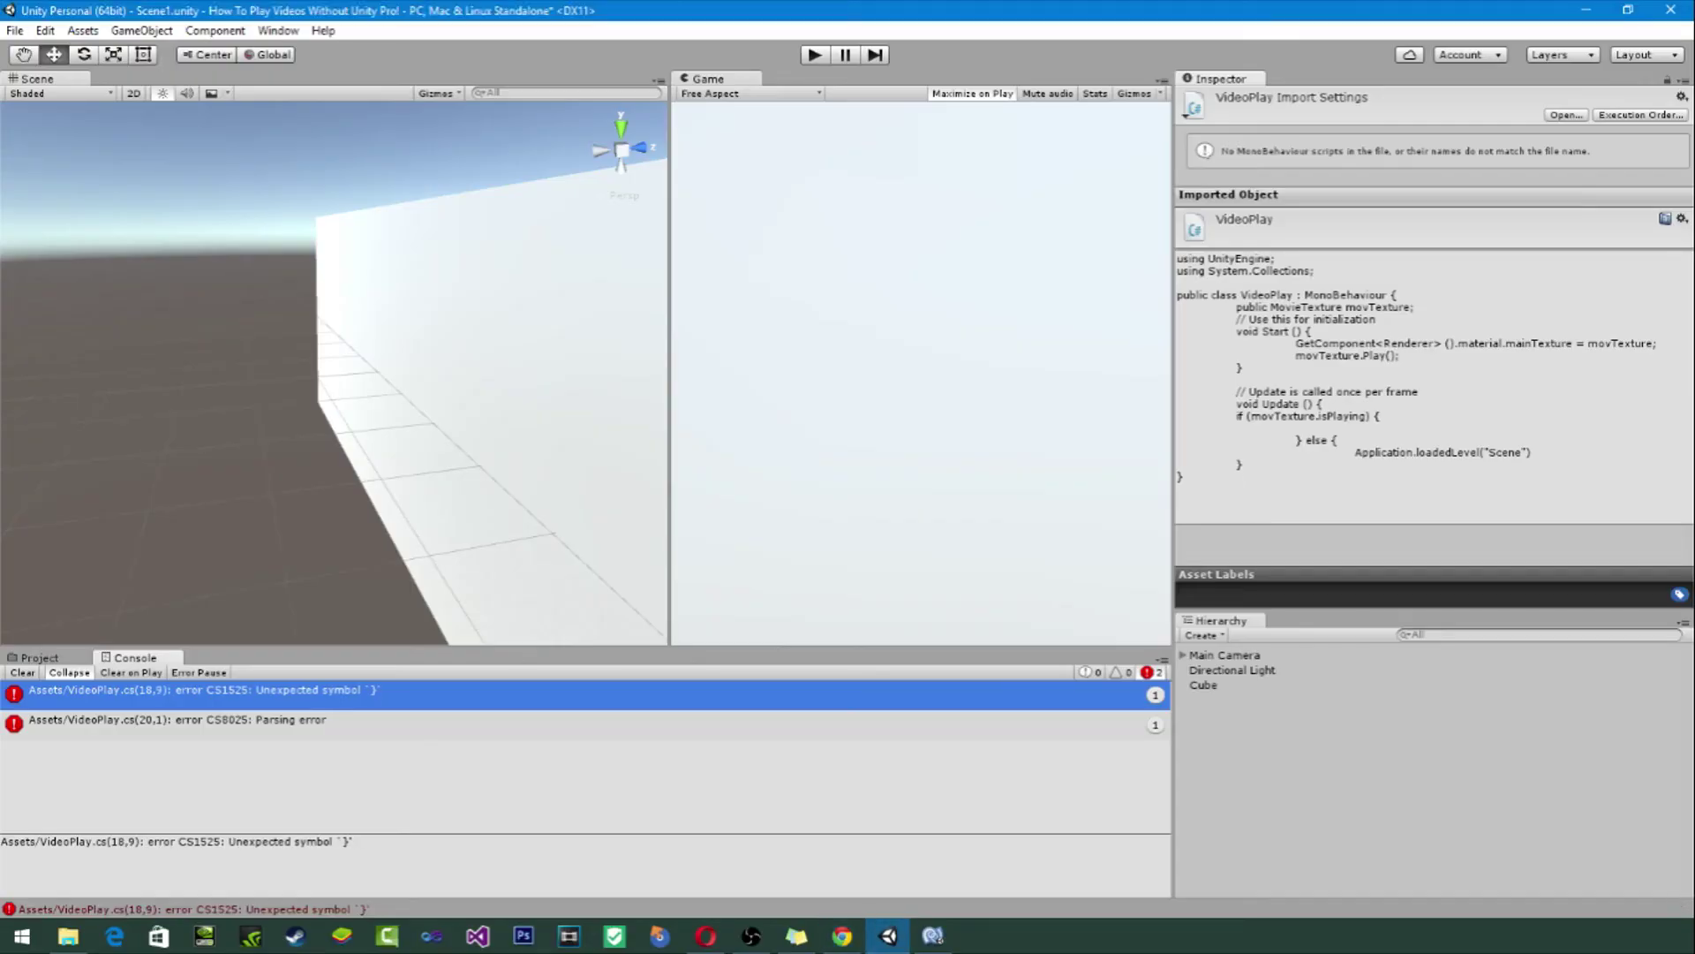
Step: Review the Start and Update code of VideoPlay.cs in MonoDevelop for the cause of the compile errors
left_click(842, 935)
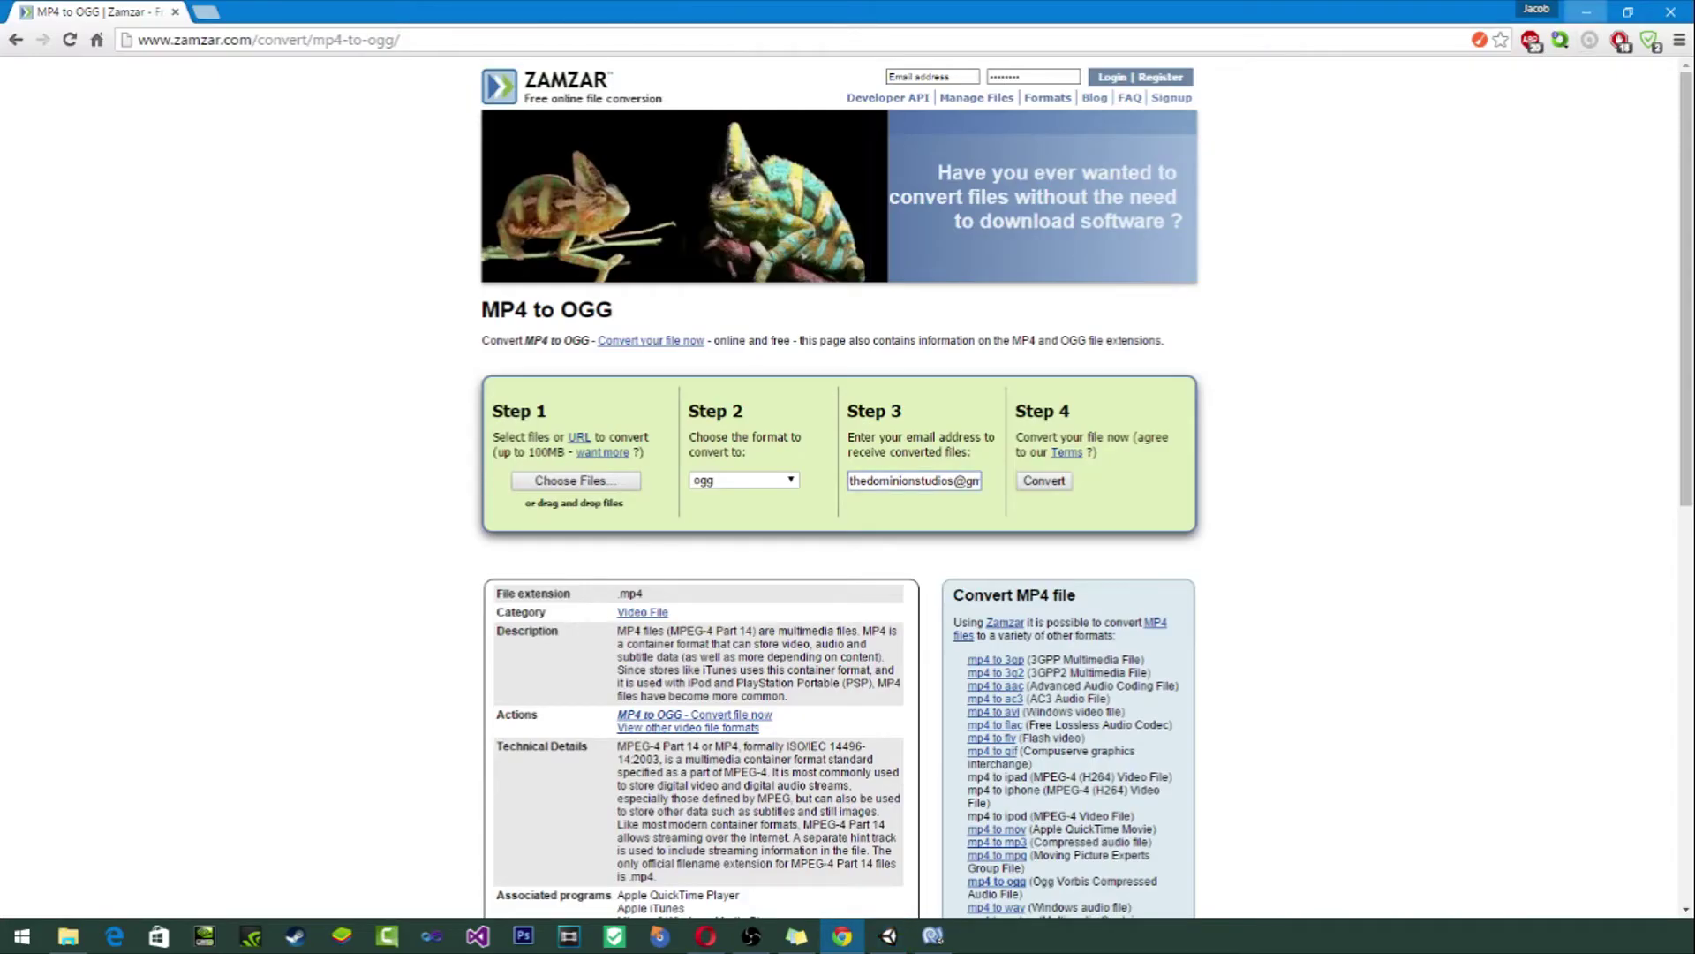
left_click(1586, 11)
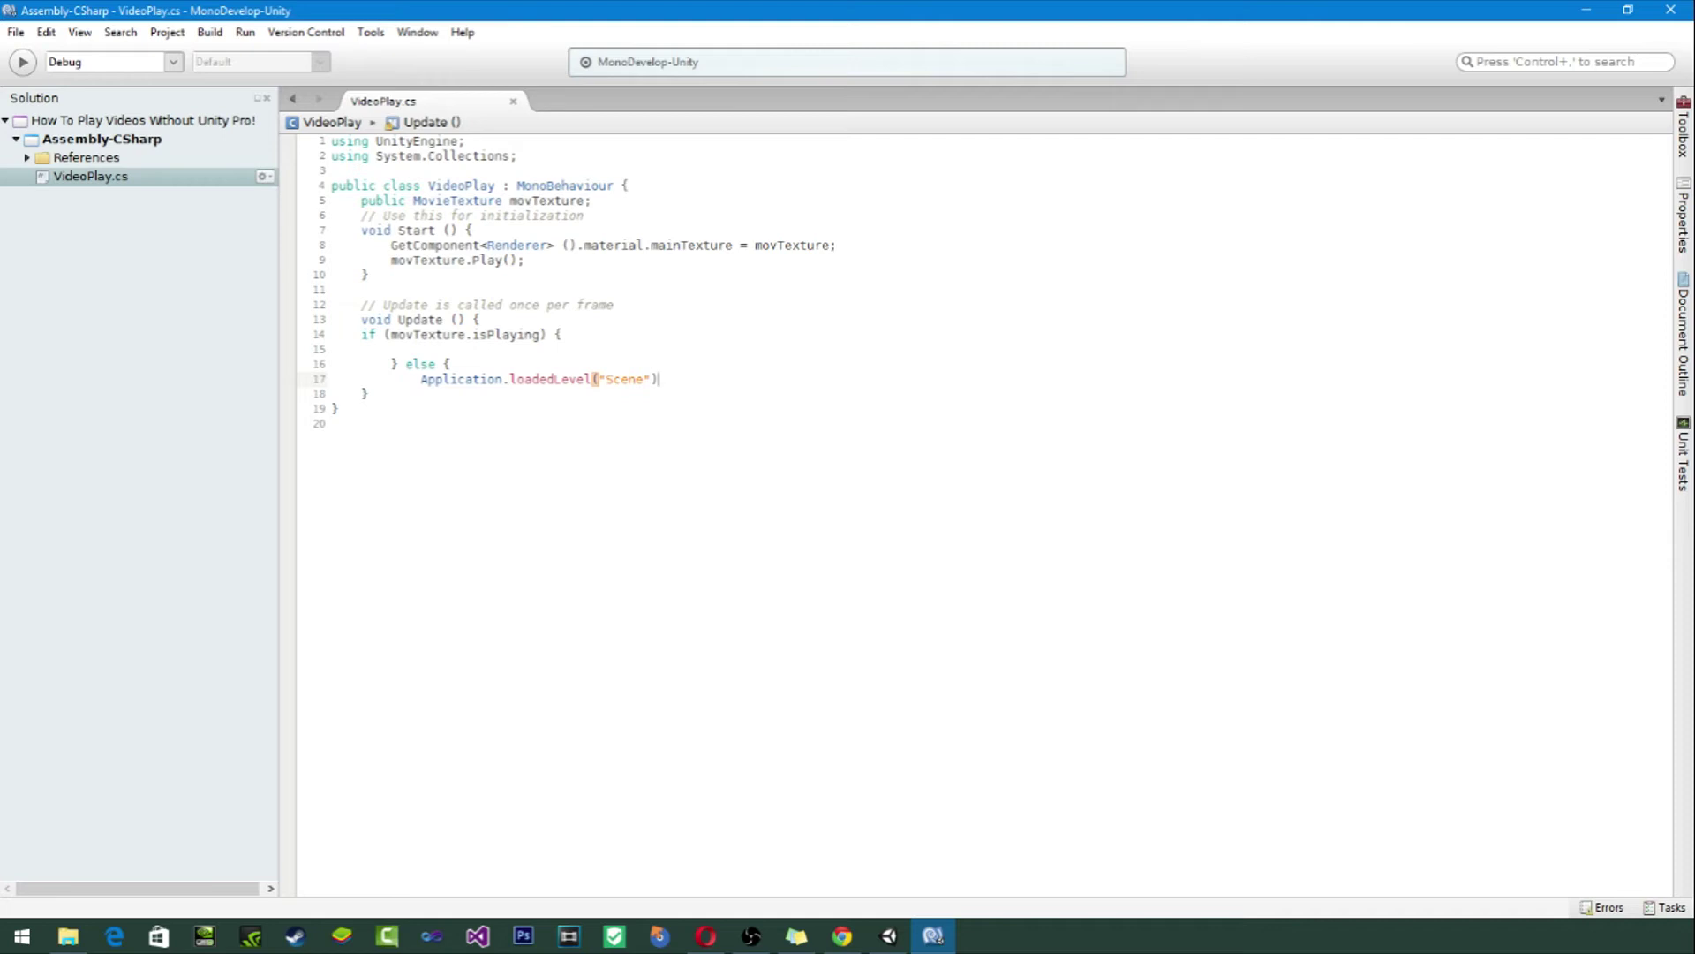
left_click(474, 215)
left_click(368, 275)
left_click_drag(525, 259, 392, 244)
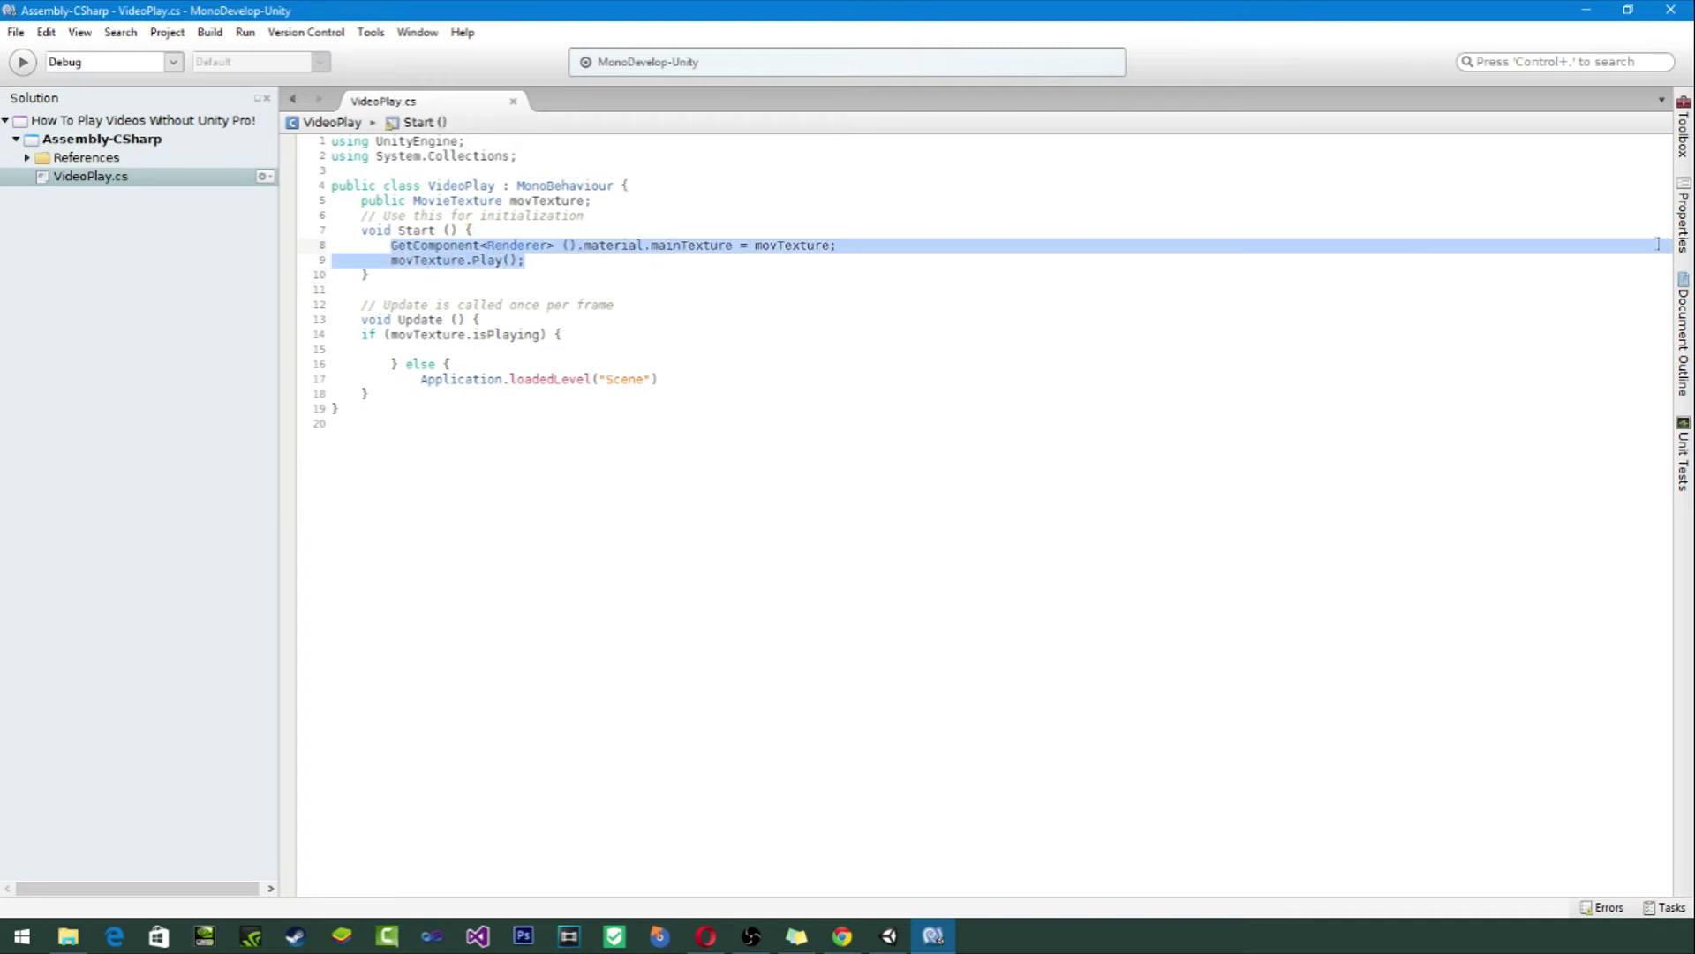
left_click(1651, 290)
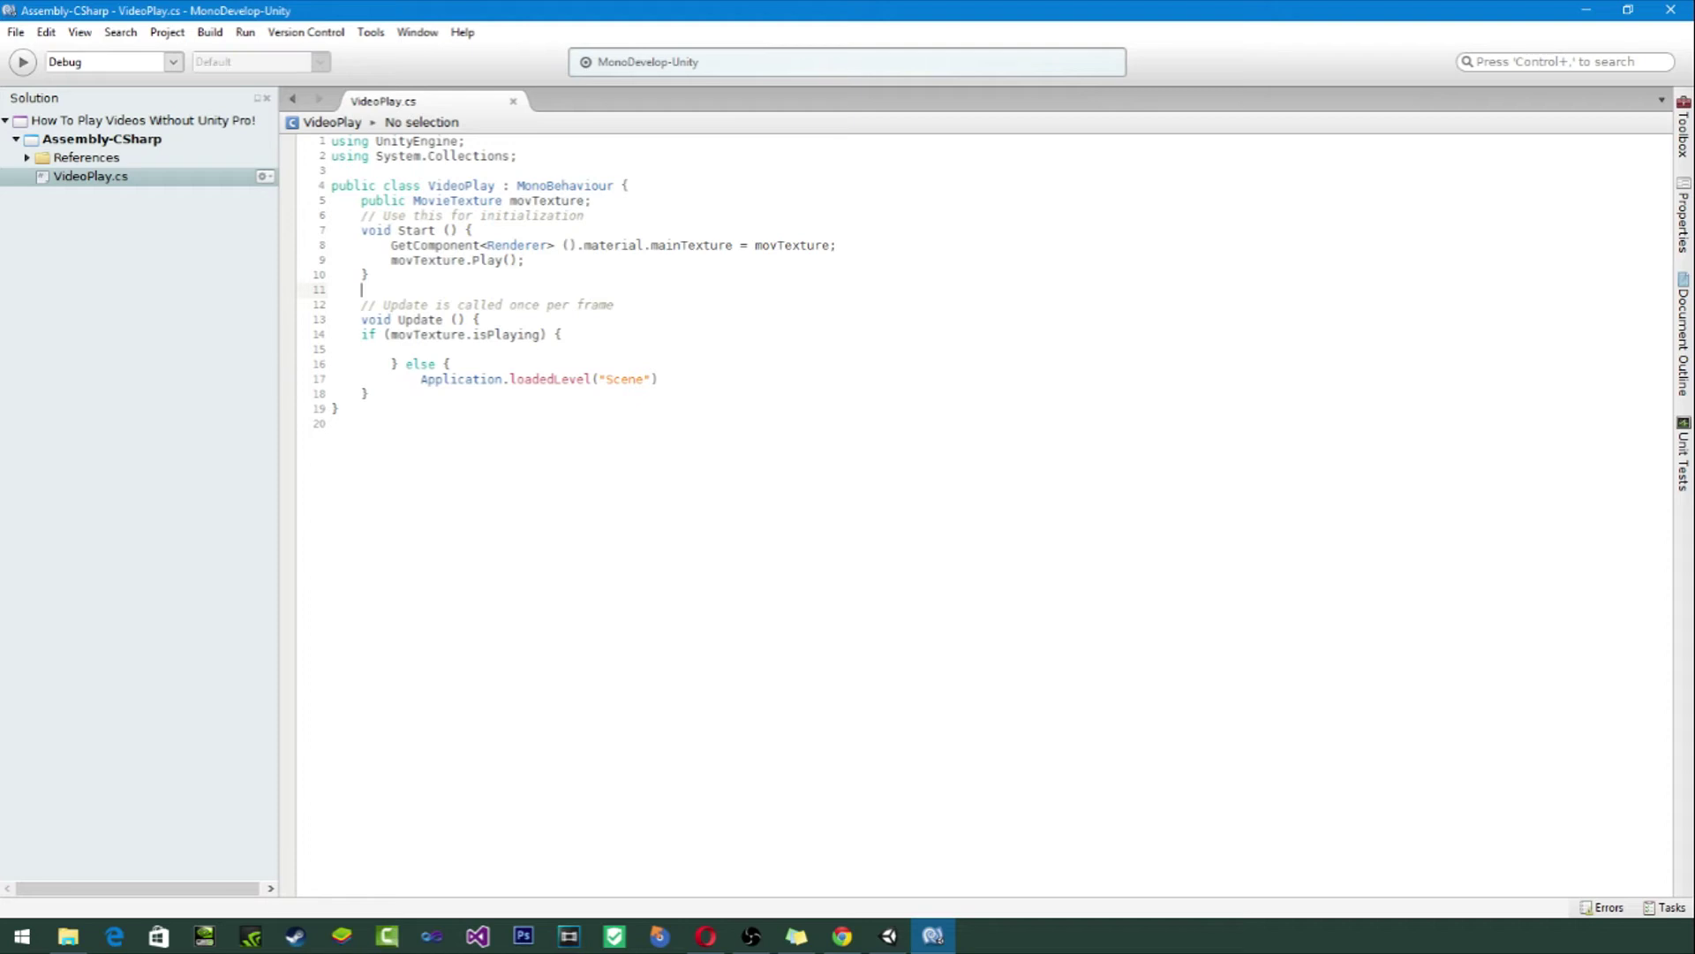
left_click(1652, 333)
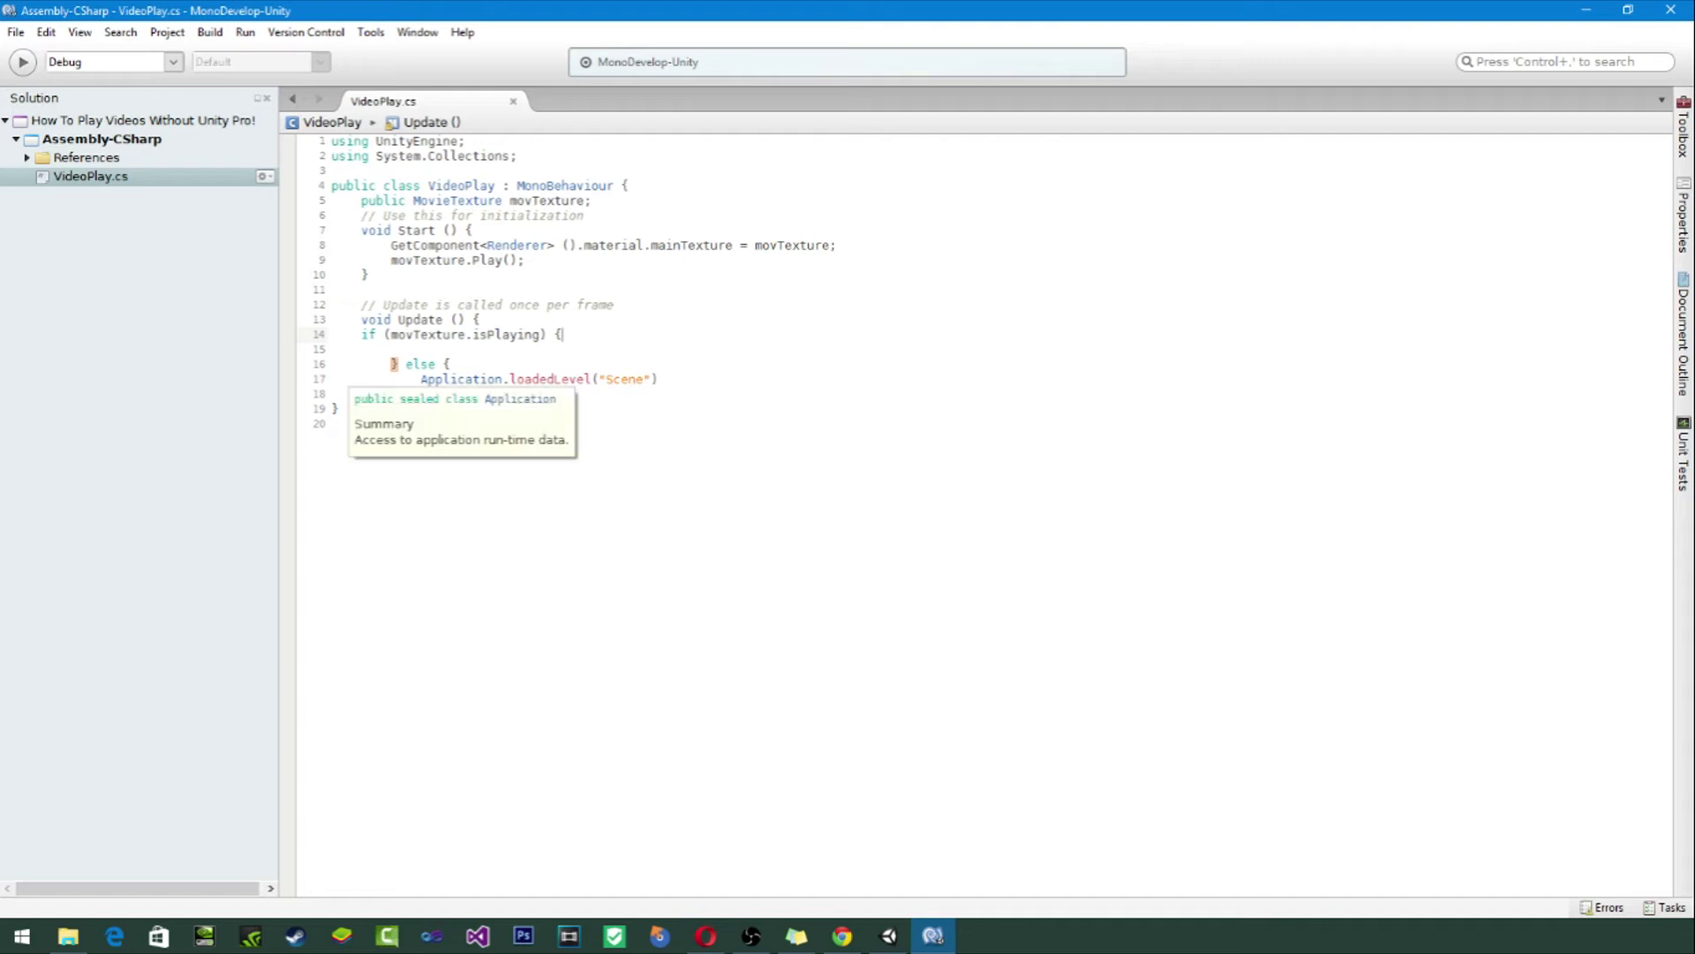
left_click(362, 424)
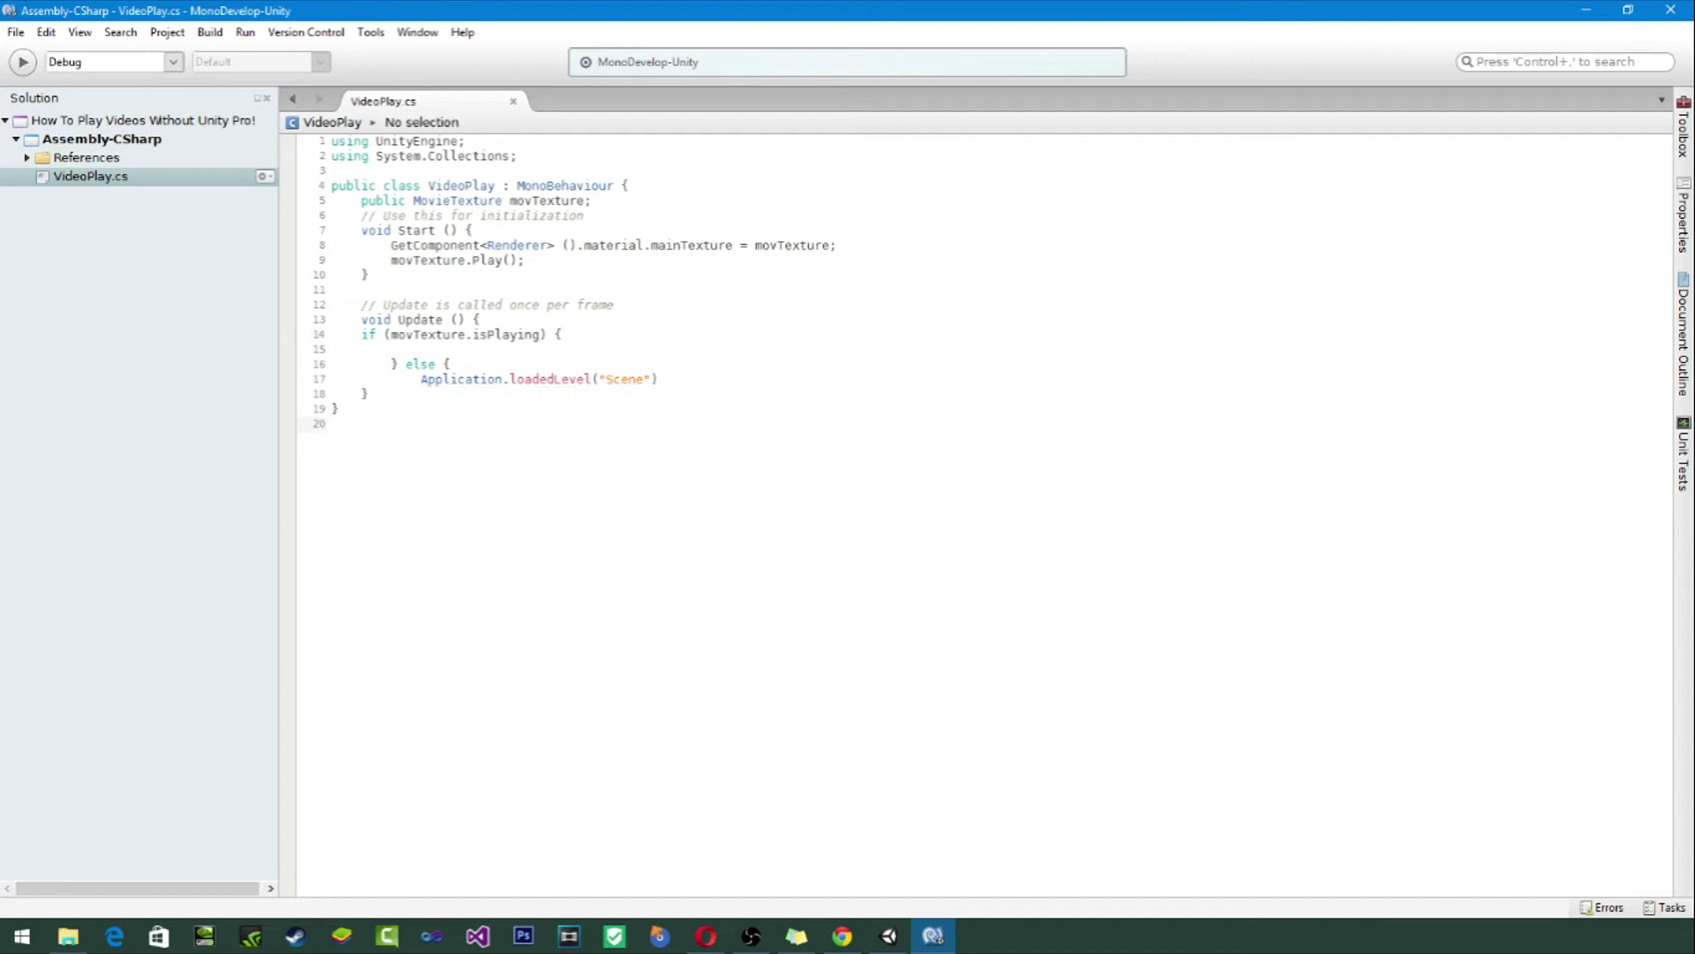
Step: Add a semicolon after the loadedLevel call and a closing brace for the else block, save VideoPlay.cs and switch to Unity
left_click(659, 379)
type(";")
key("Return")
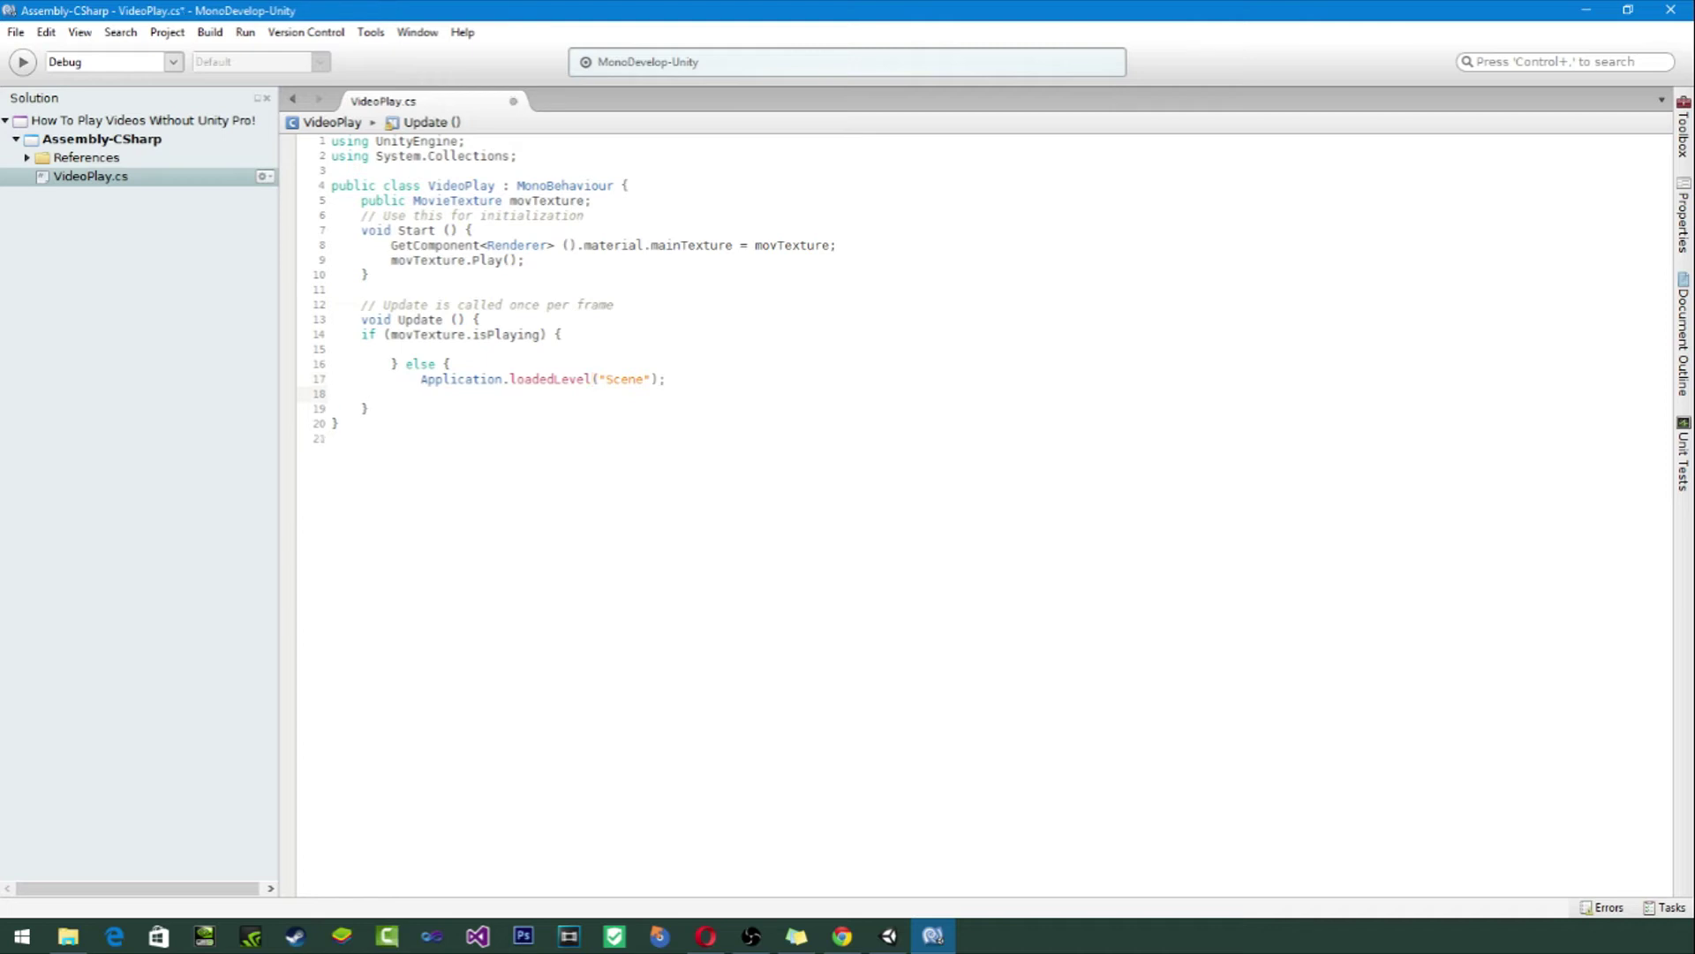
type("}")
left_click(451, 364)
left_click(673, 379)
left_click(332, 439)
left_click(672, 379)
left_click(15, 33)
left_click(888, 935)
Step: Remove the space between GetComponent<Renderer> and its parentheses in the Start function of VideoPlay.cs
left_click(568, 245)
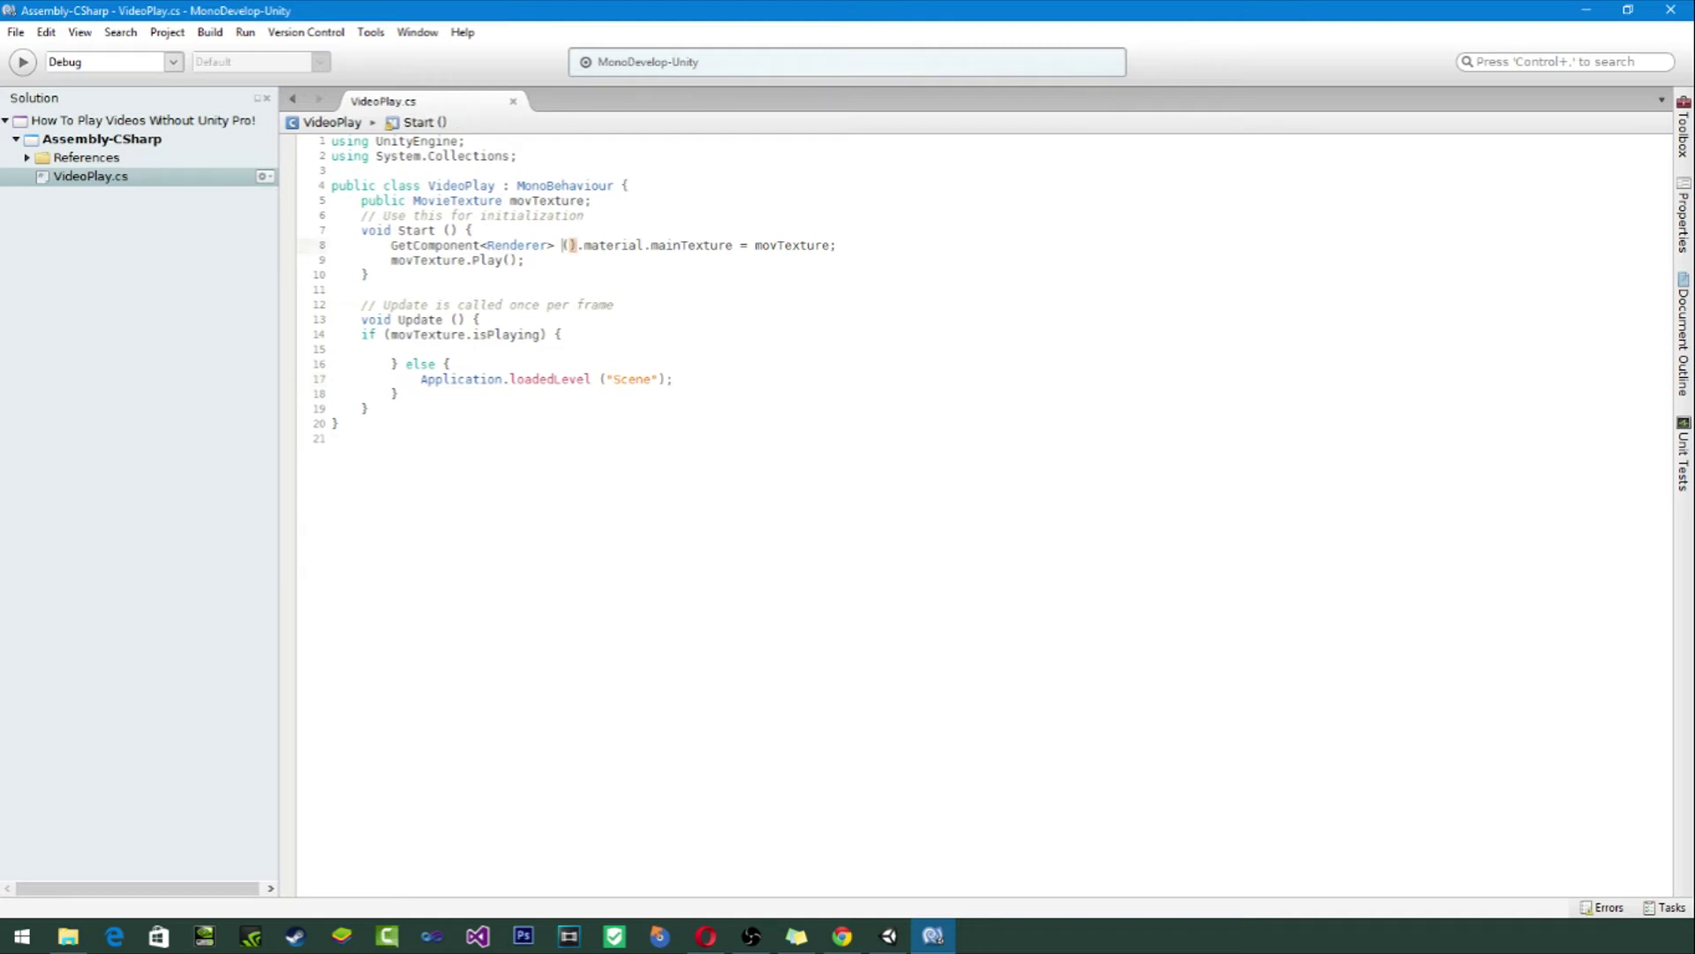
key("BackSpace")
left_click(370, 274)
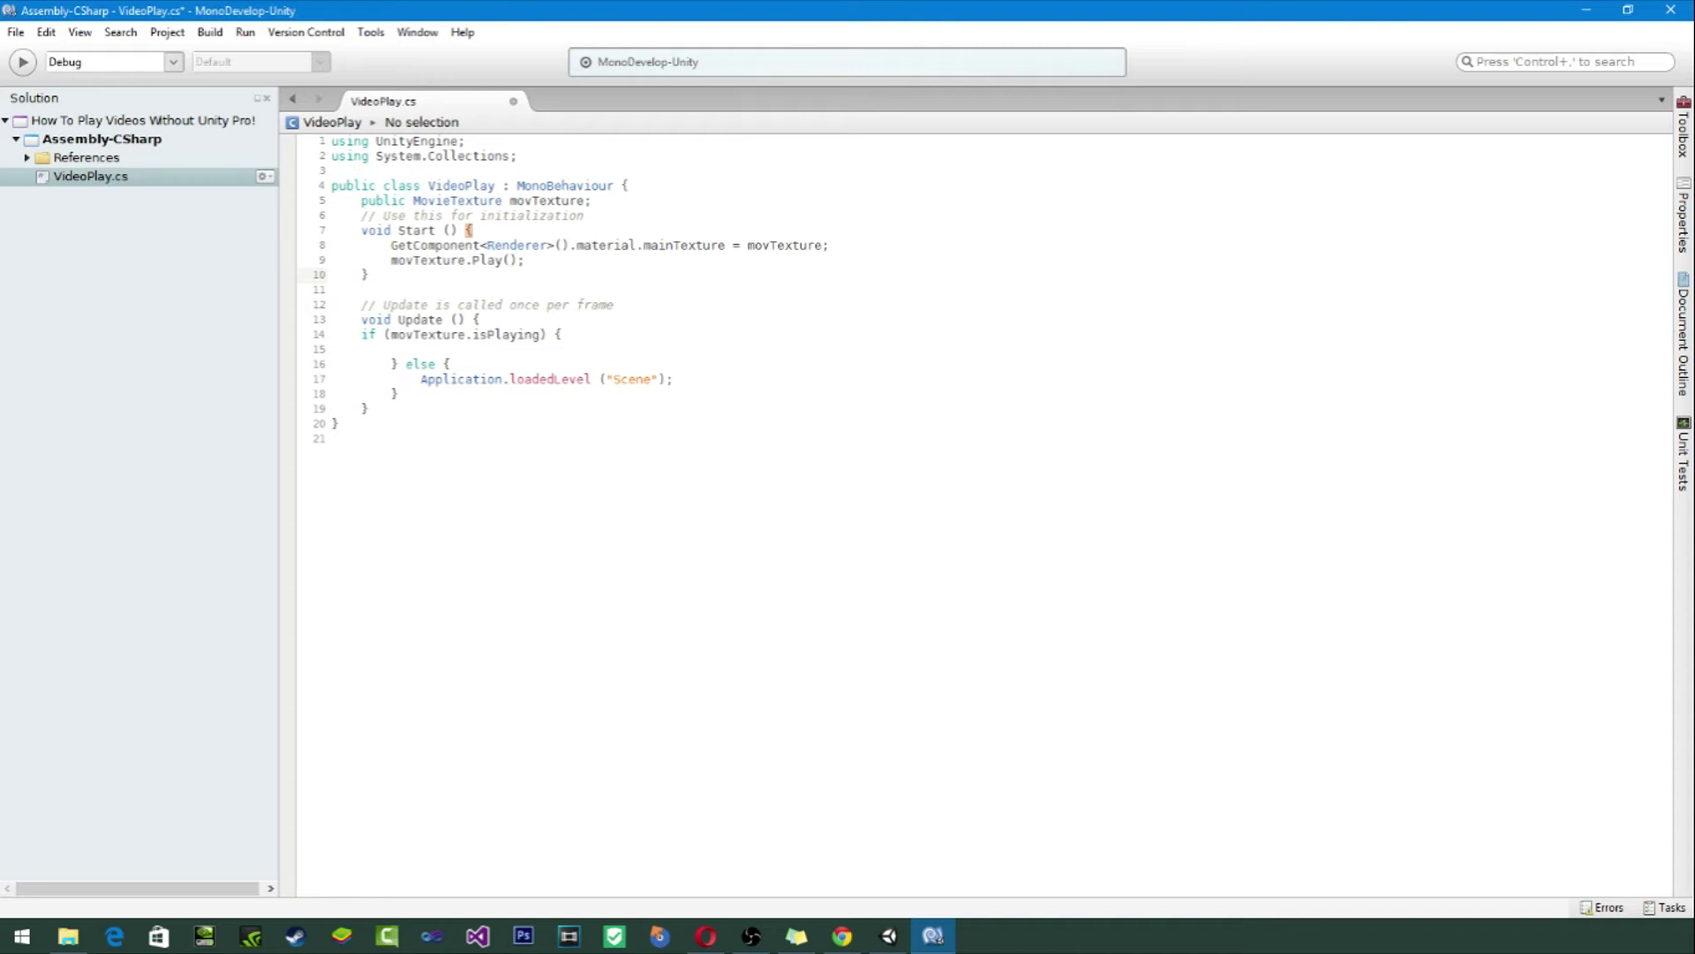
Step: Capitalize the method name in the else block to LoadedLevel, save VideoPlay.cs and check the Console in Unity
left_click(512, 379)
key("BackSpace")
type("L")
key("Escape")
key("Up")
key("Up")
key("ctrl+s")
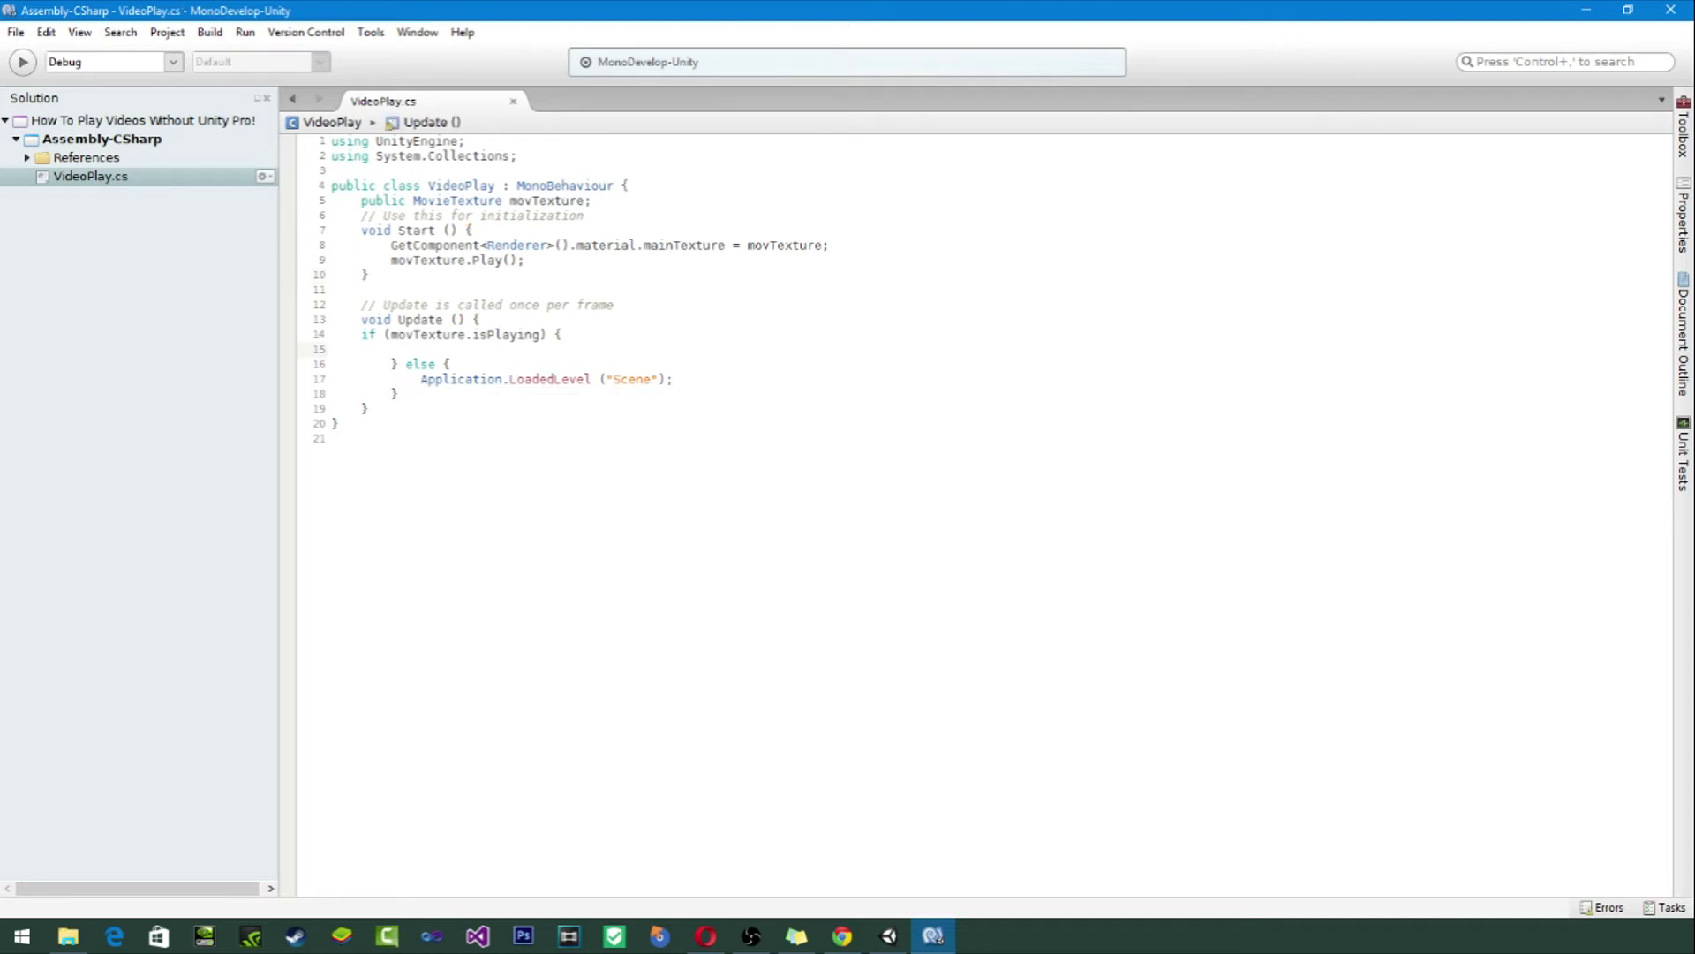
left_click(888, 935)
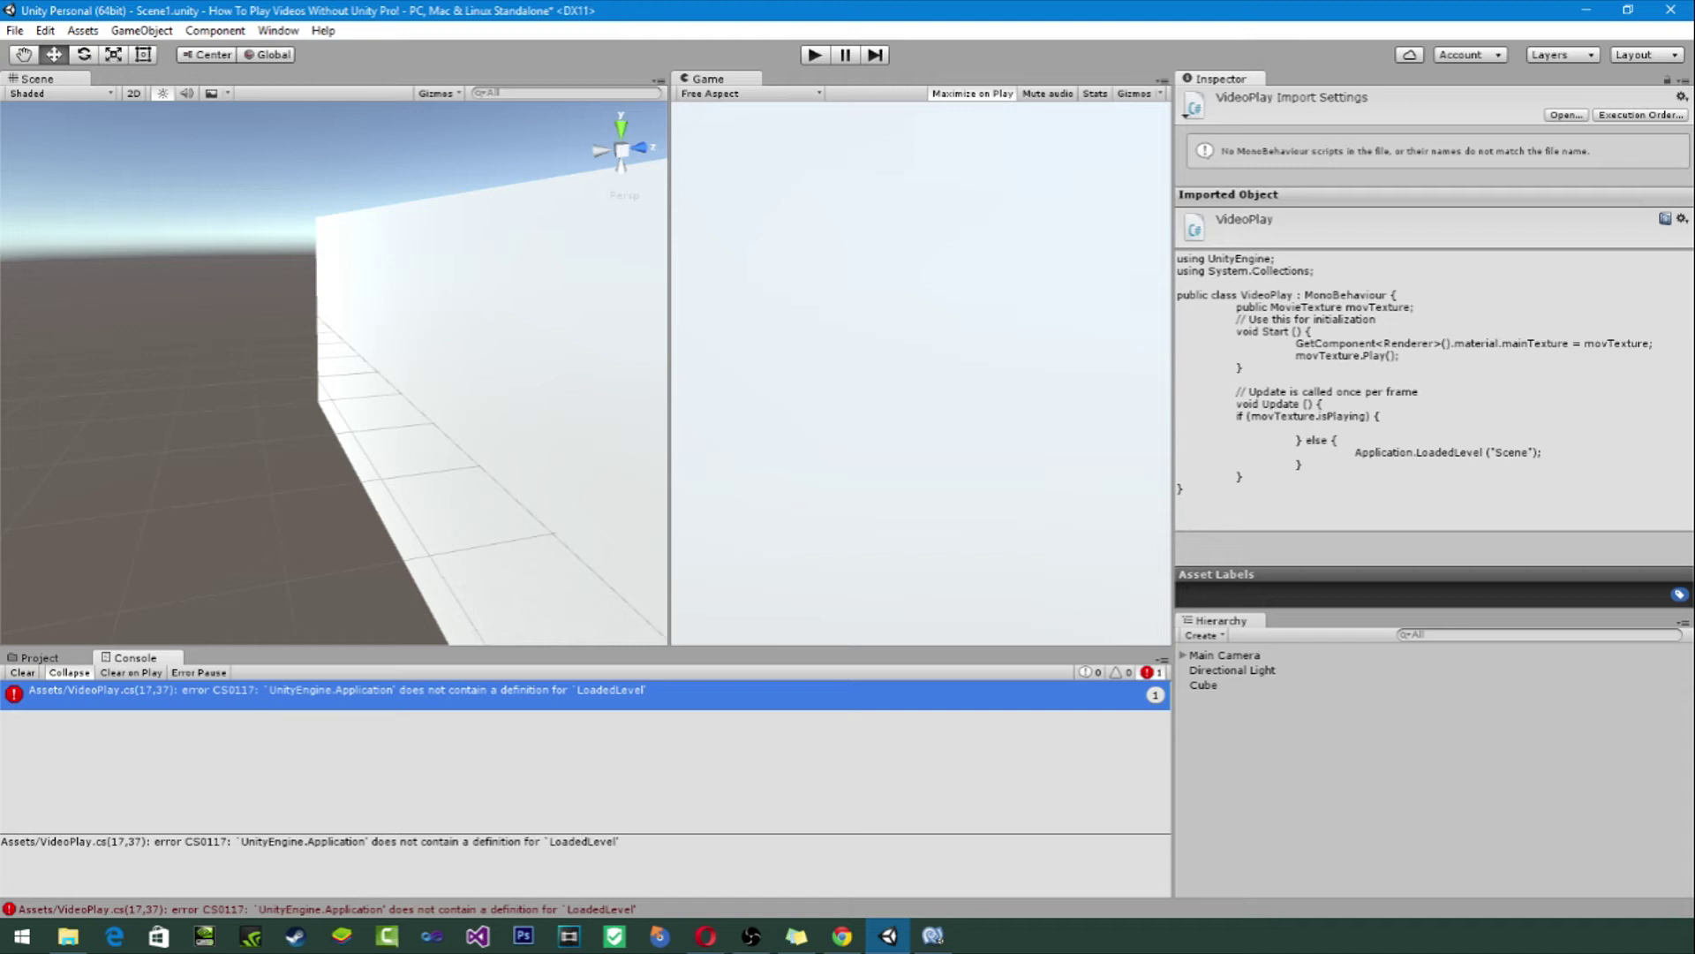
Step: Return to MonoDevelop and try prefixing the Application.LoadedLevel call with "unity"
key("alt+Tab")
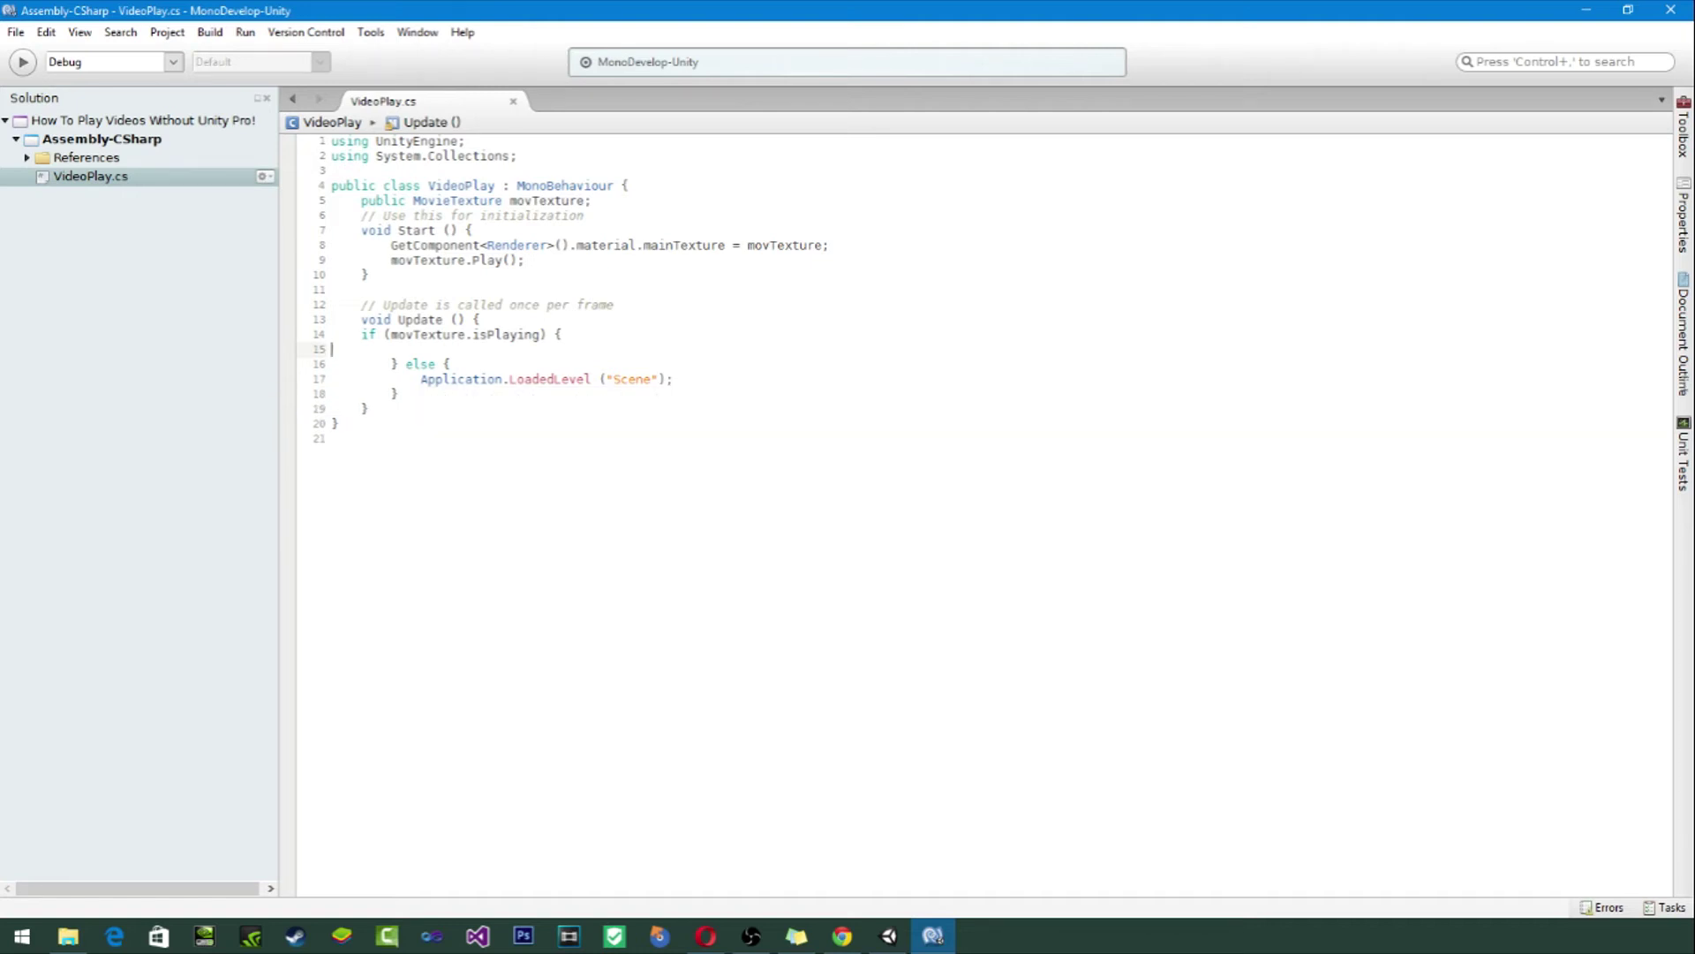
left_click(422, 378)
type("unity")
key("BackSpace")
key("BackSpace")
key("BackSpace")
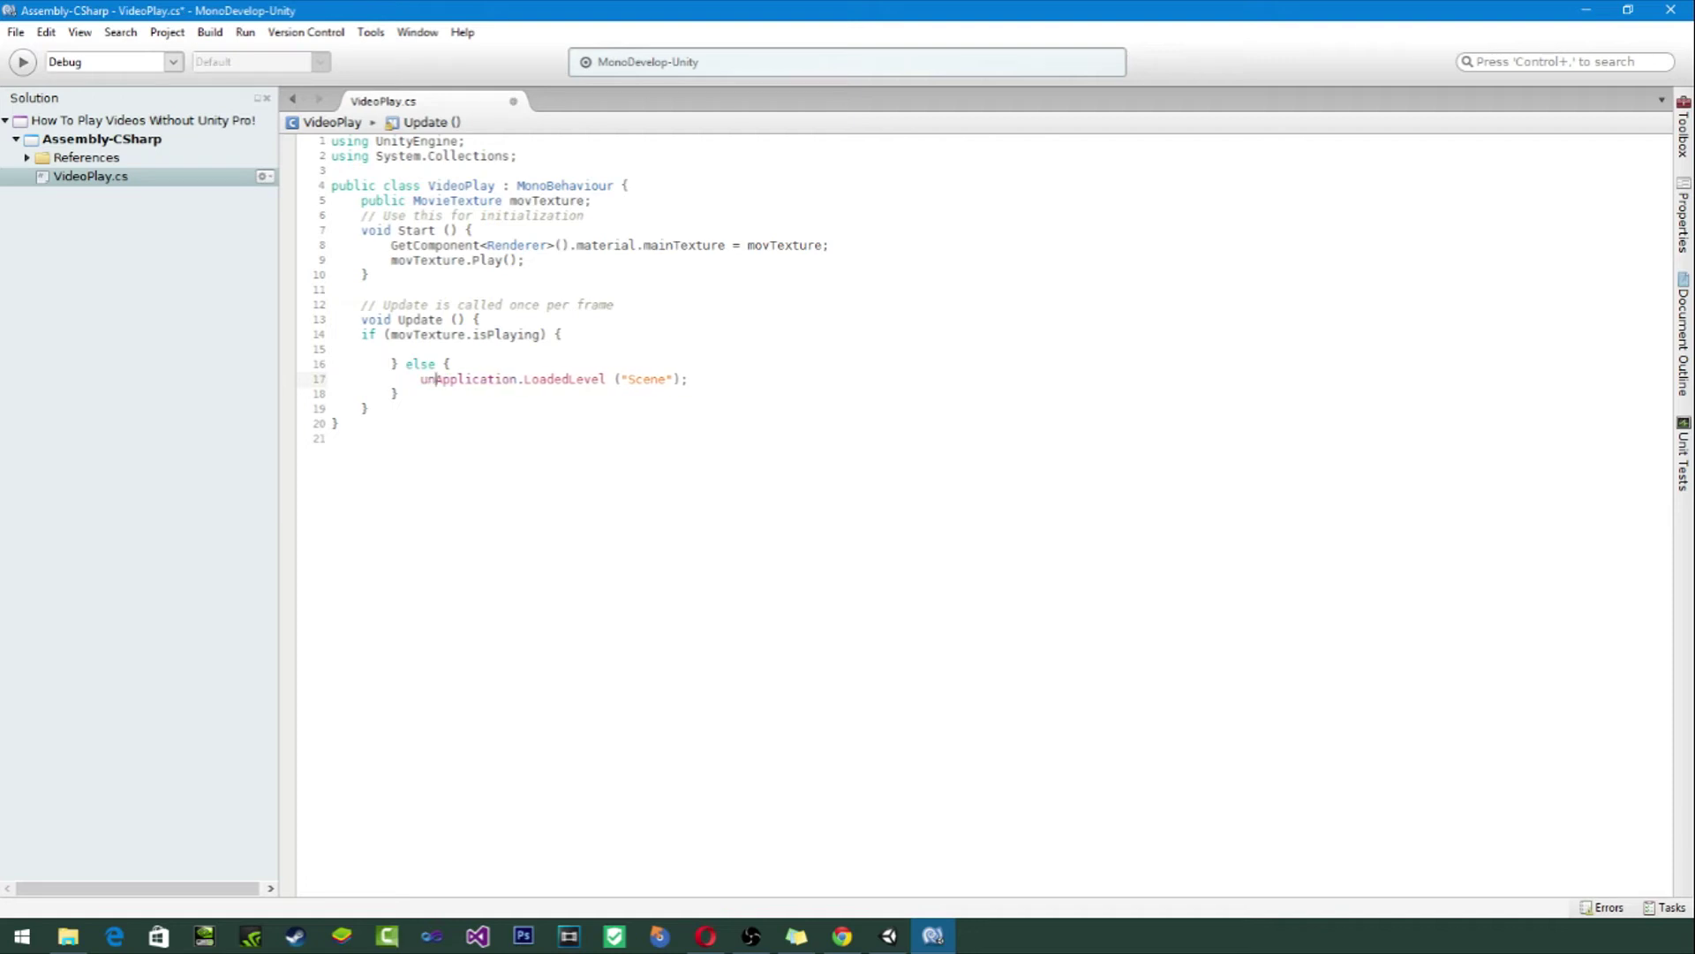
key("BackSpace")
key("BackSpace")
Step: Try a UnityEngine.Load statement on a new line below the LoadedLevel call
key("Return")
type("Unity")
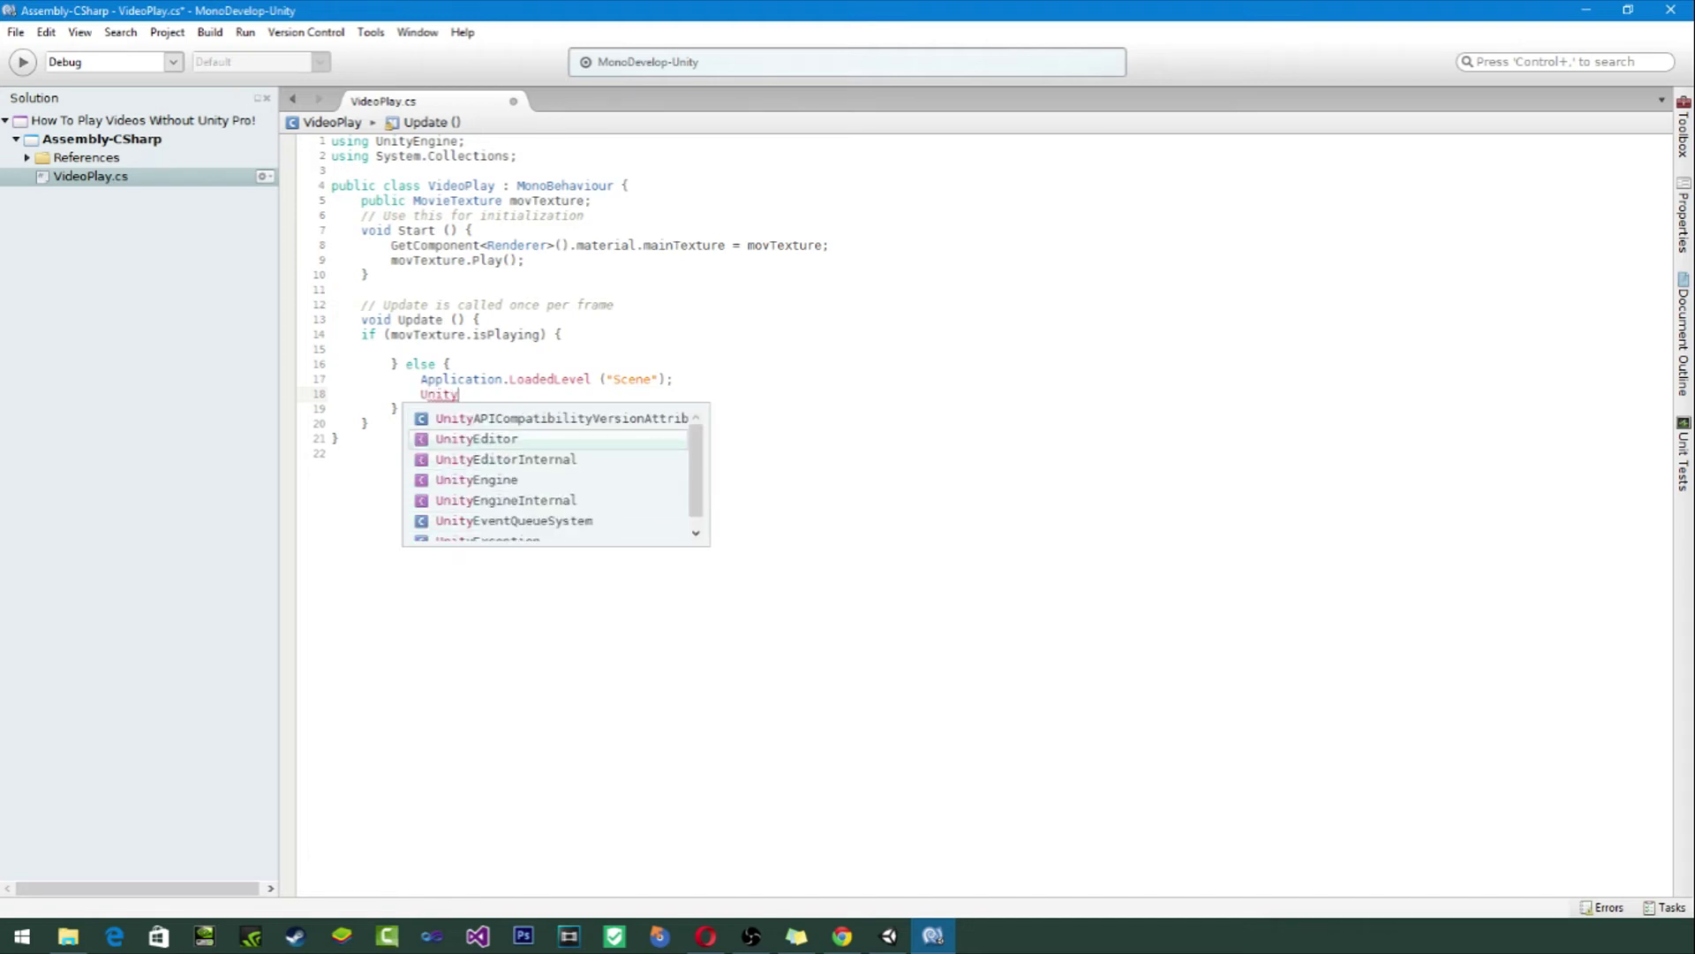
key("Down")
key("Down")
key("Return")
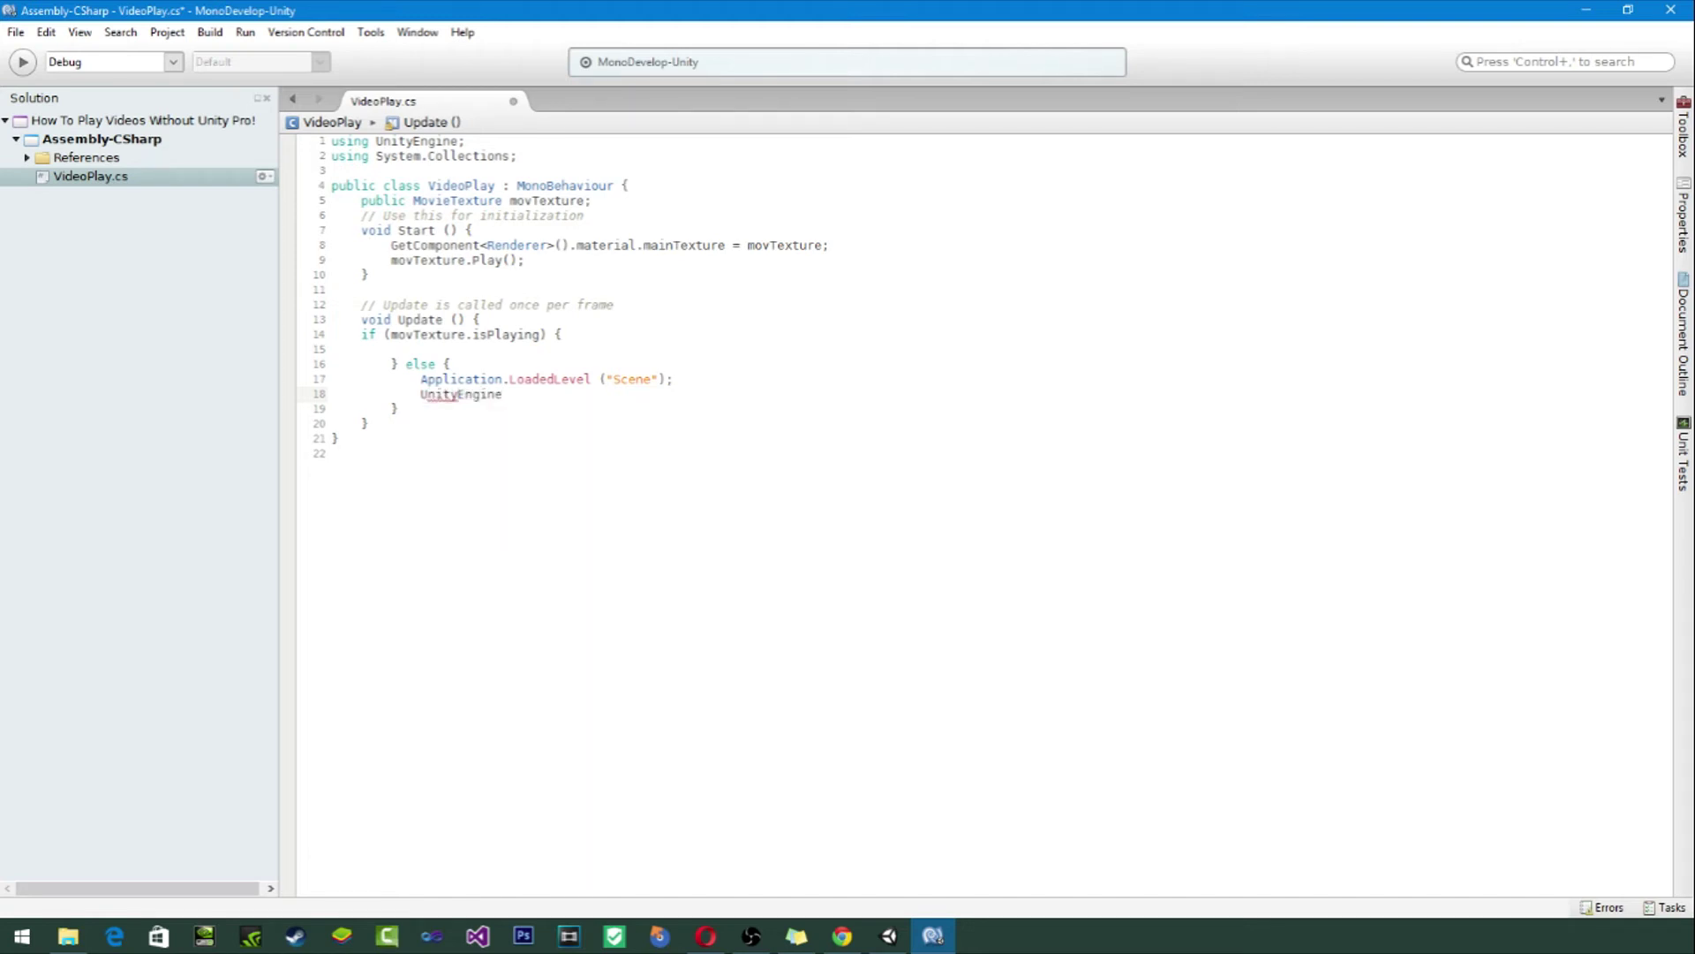
type(".Load")
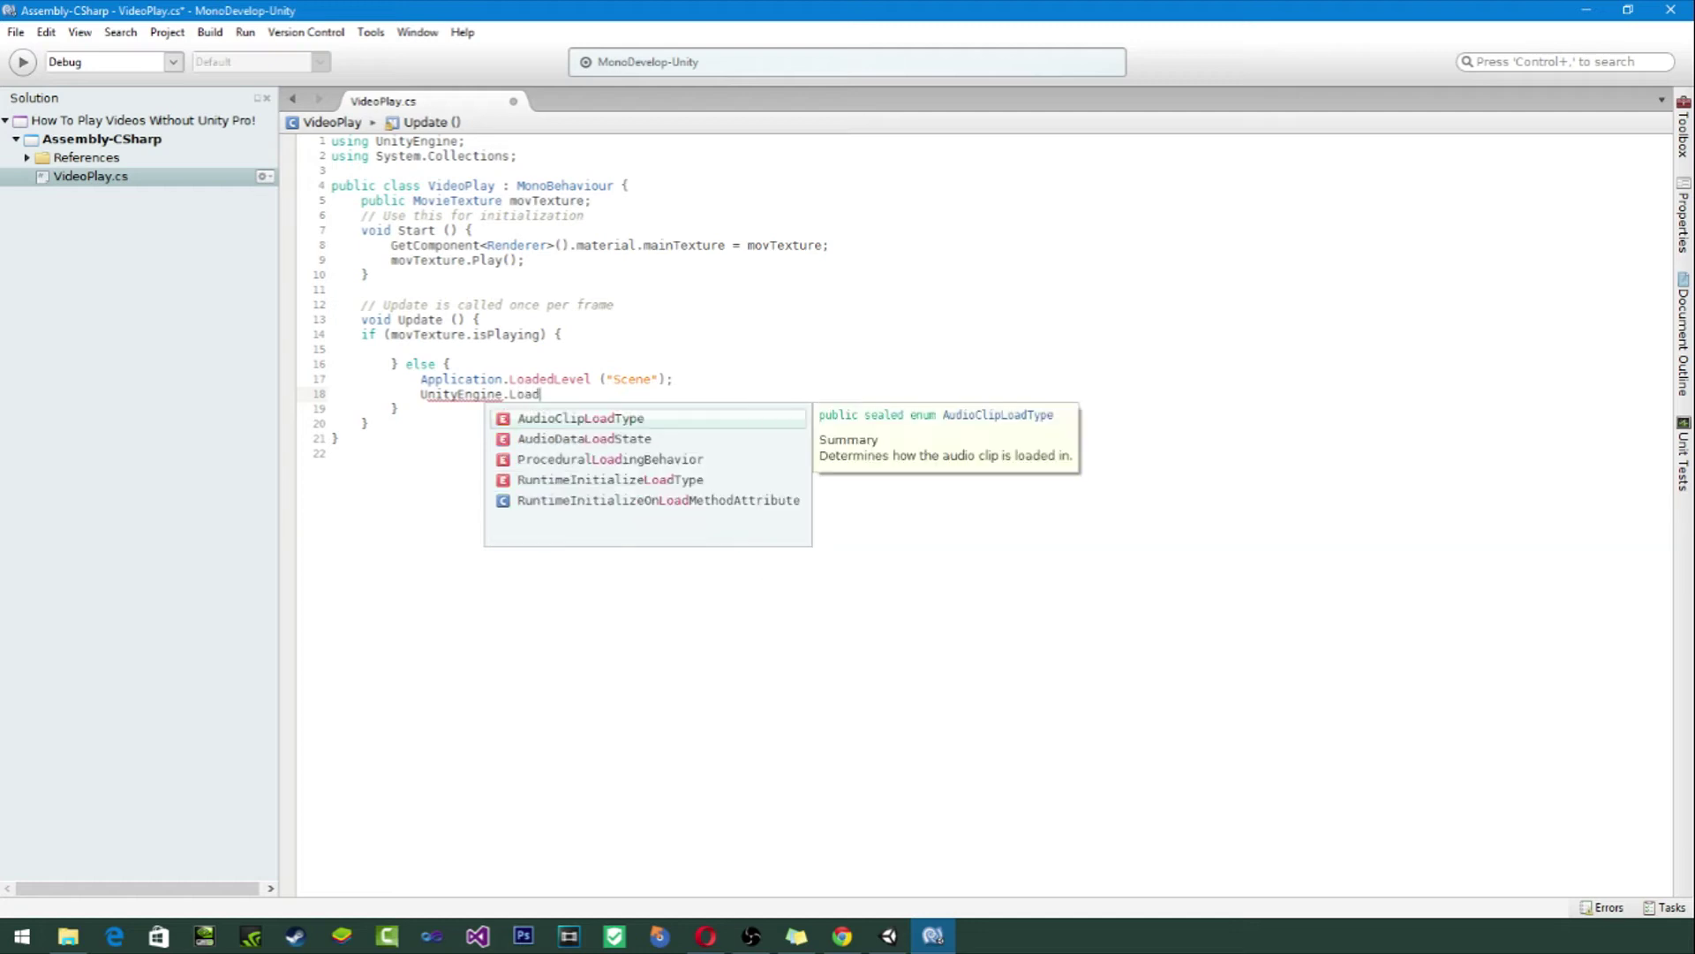
key("BackSpace")
key("BackSpace")
key("BackSpace")
key("BackSpace")
key("BackSpace")
key("BackSpace")
key("BackSpace")
key("BackSpace")
key("BackSpace")
key("BackSpace")
key("BackSpace")
key("BackSpace")
key("BackSpace")
key("BackSpace")
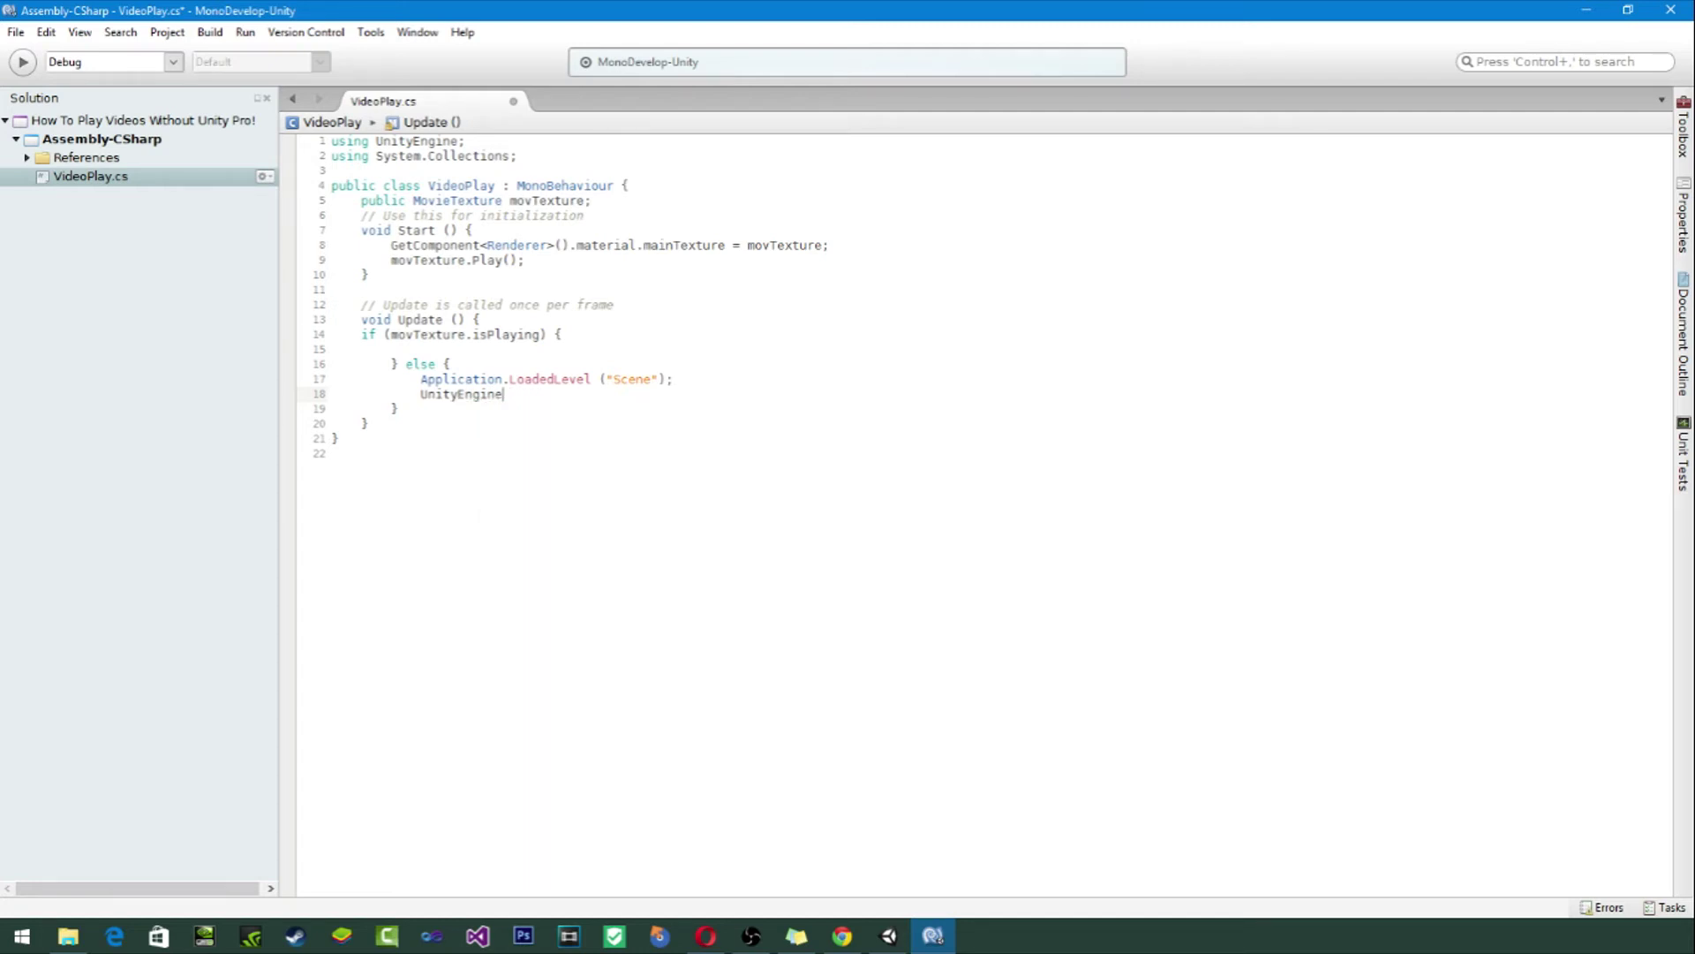
key("BackSpace")
key("BackSpace")
key("BackSpace")
key("BackSpace")
Step: Save VideoPlay.cs and compare the compile error in Unity's Console with the LoadedLevel line in the script
key("ctrl+s")
key("Up")
key("Up")
key("Up")
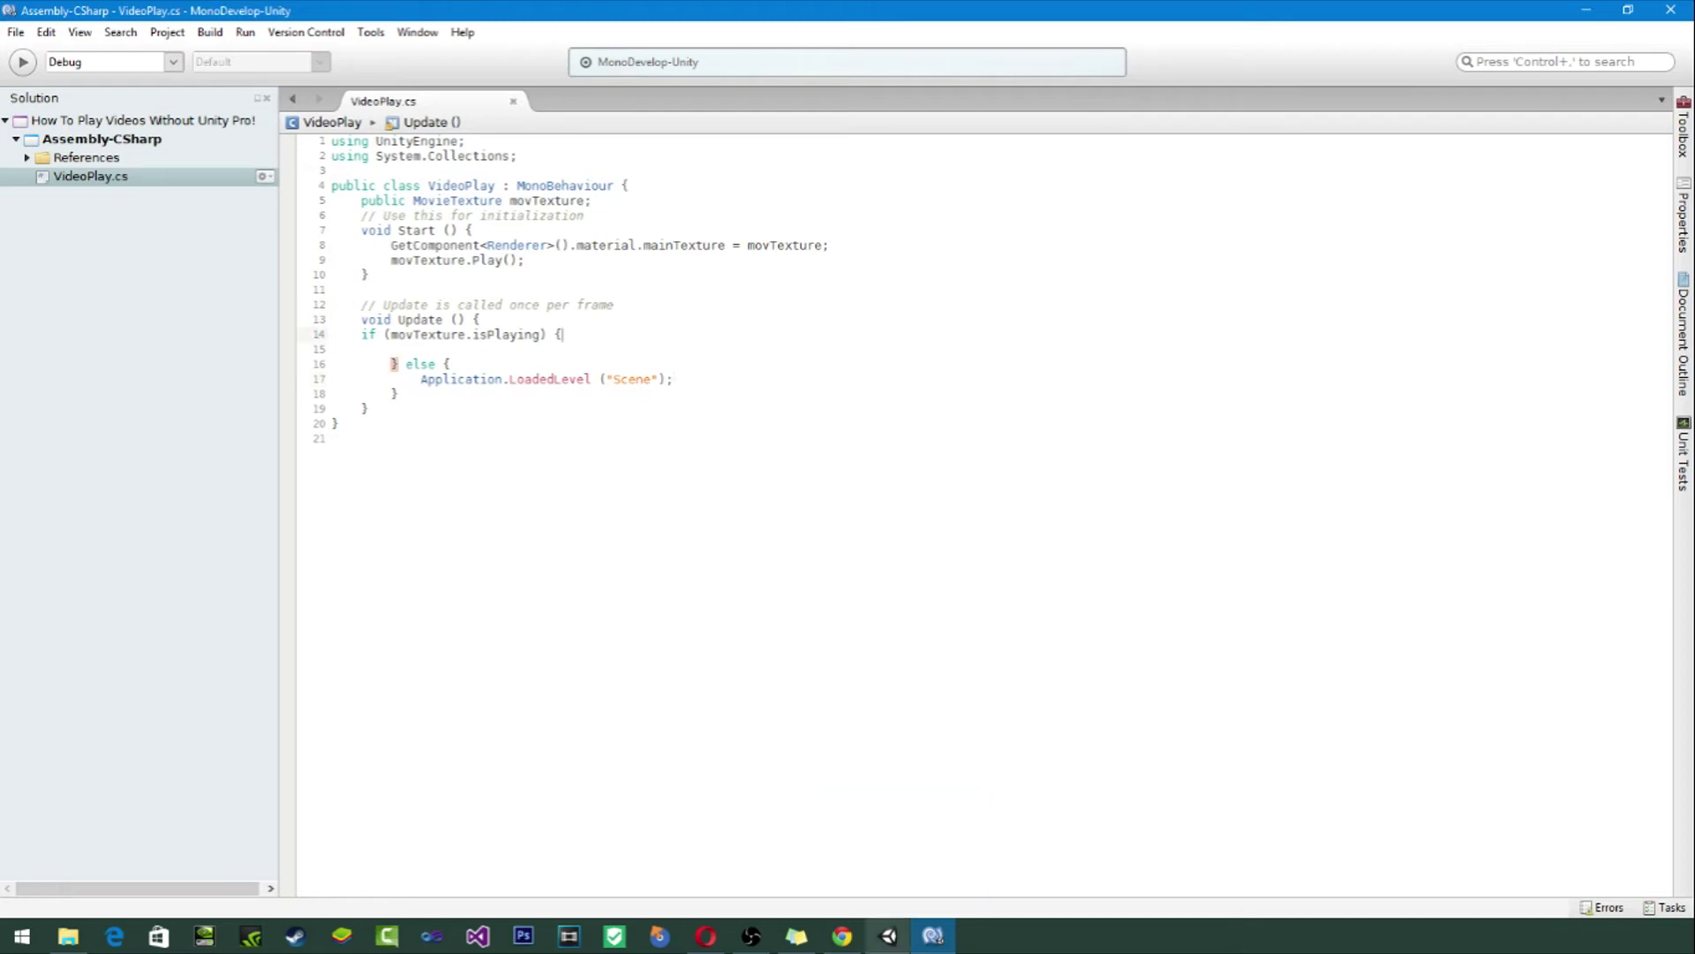
left_click(888, 936)
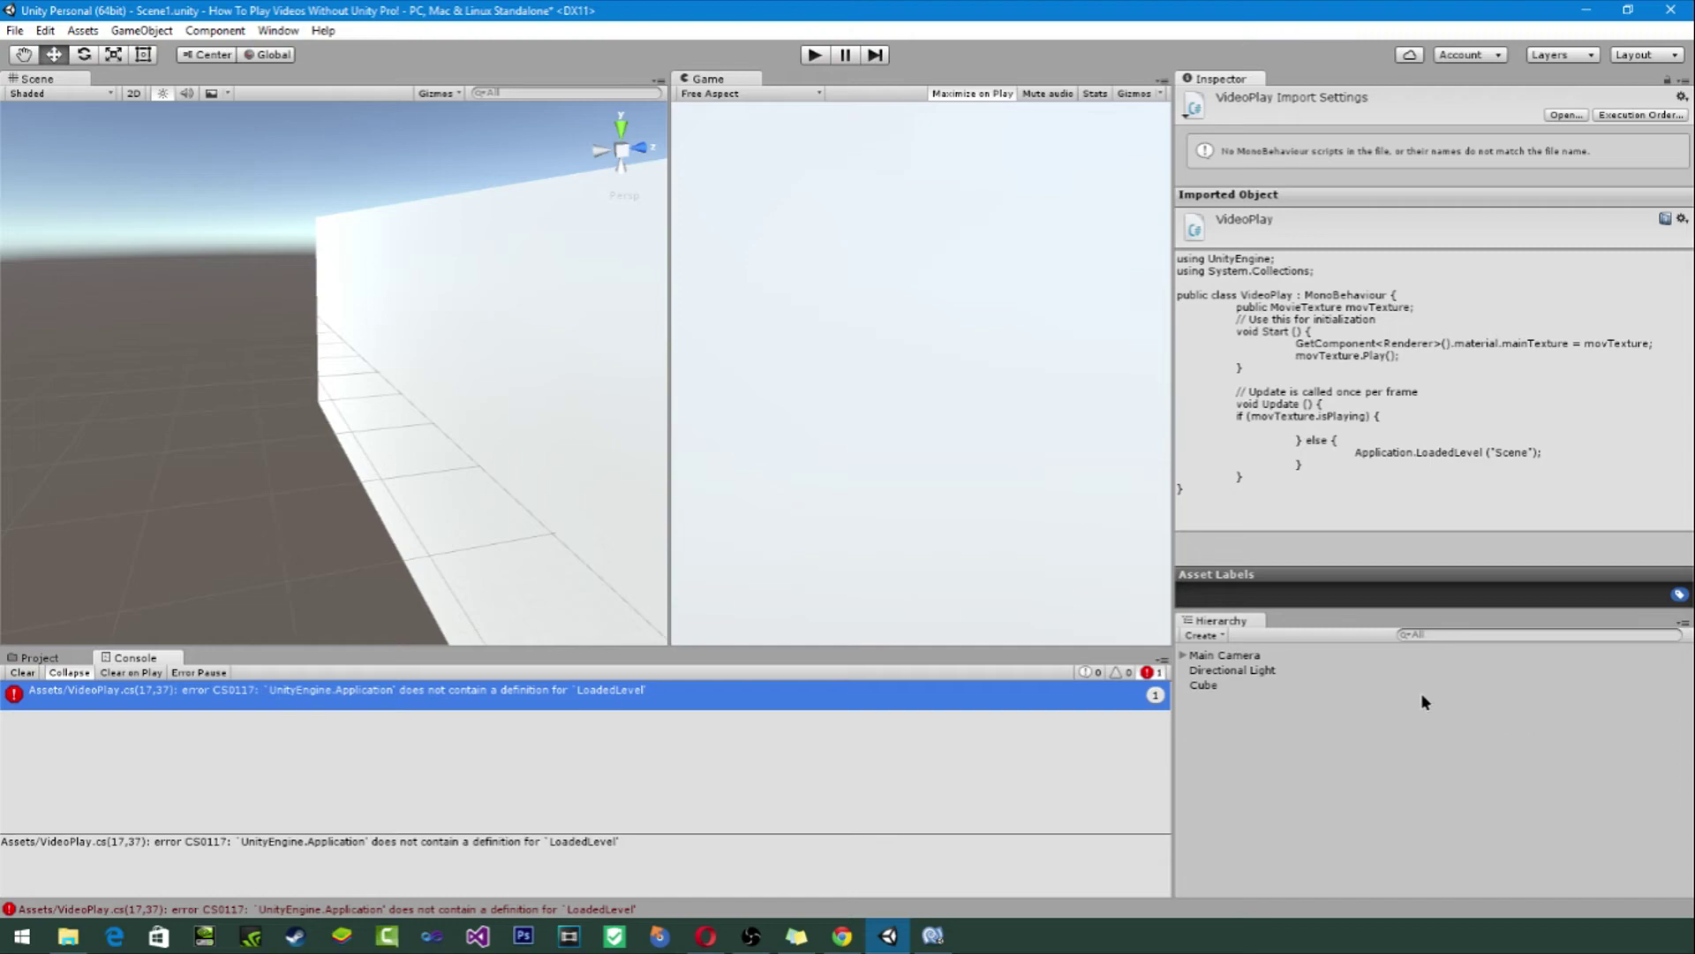
left_click(933, 936)
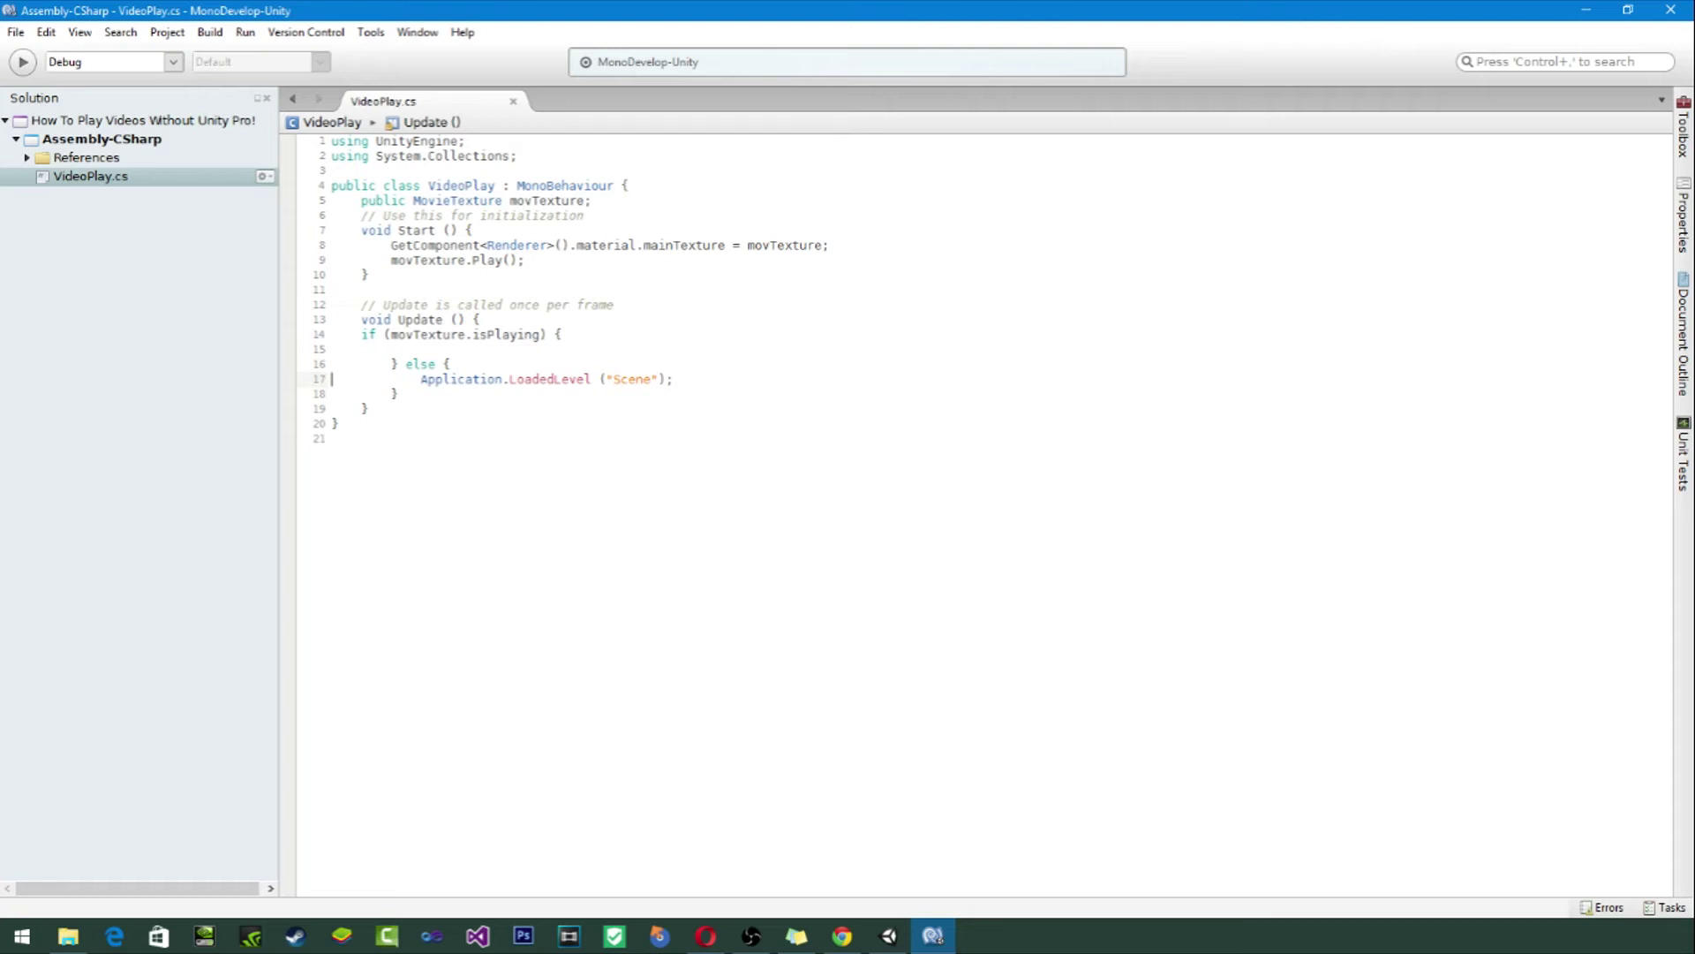
left_click(888, 935)
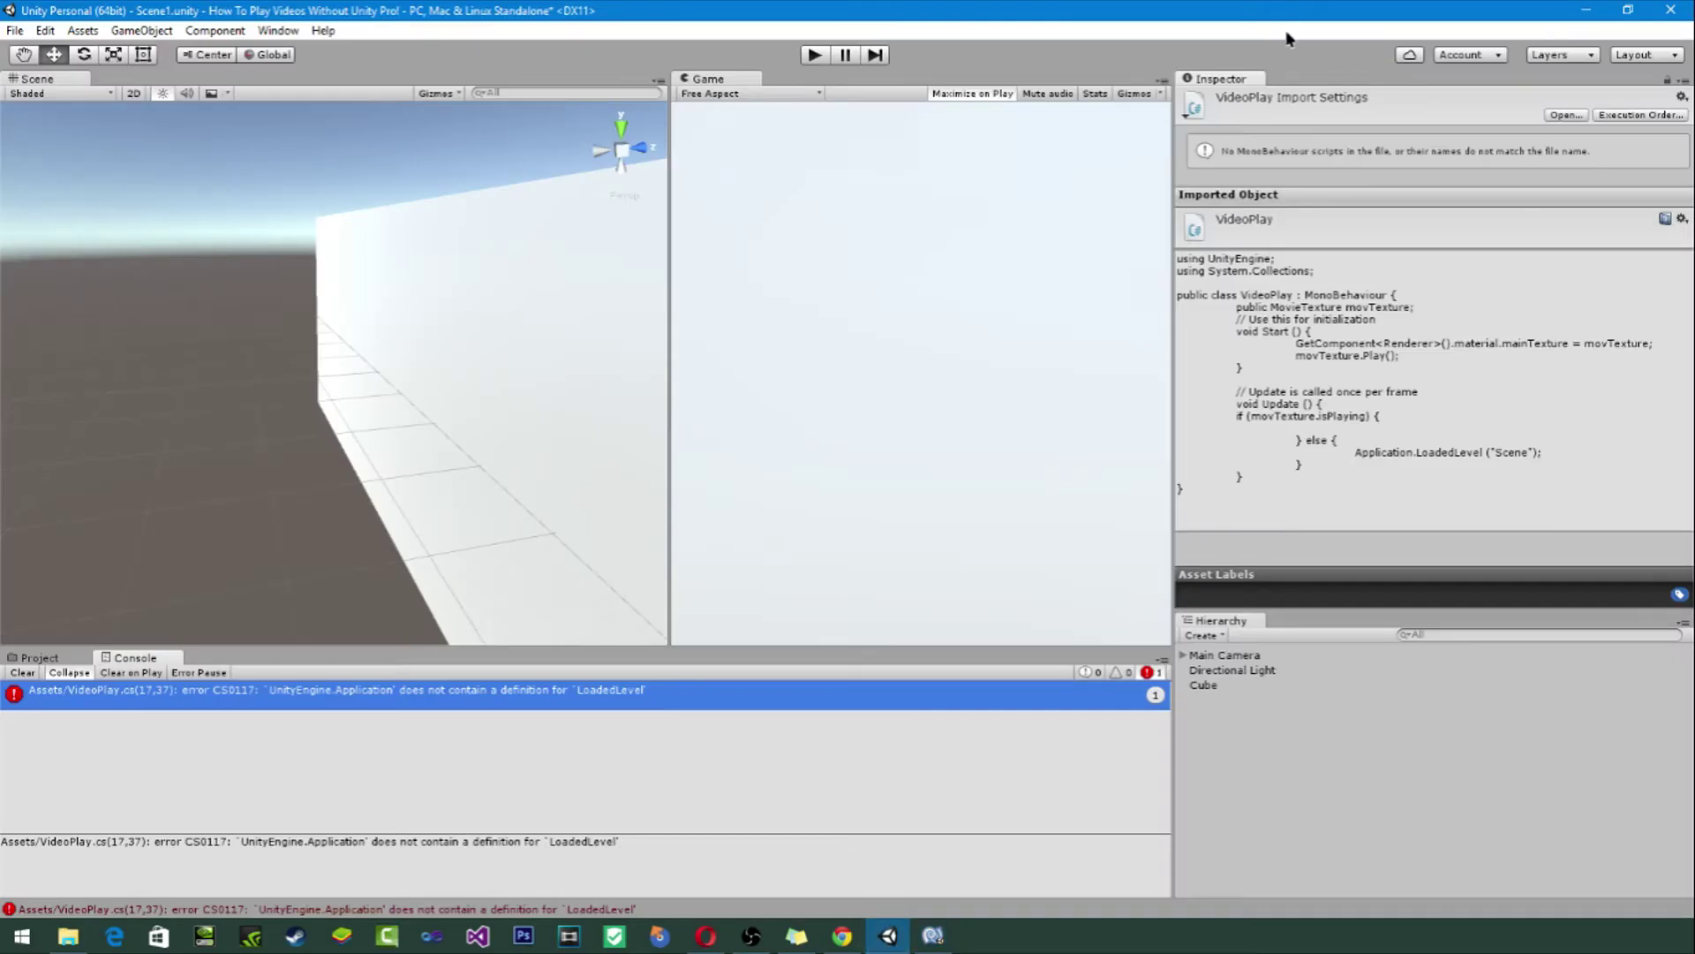
Step: Save the scene and the project, and close both Unity and MonoDevelop
left_click(14, 31)
left_click(40, 98)
key("alt+f")
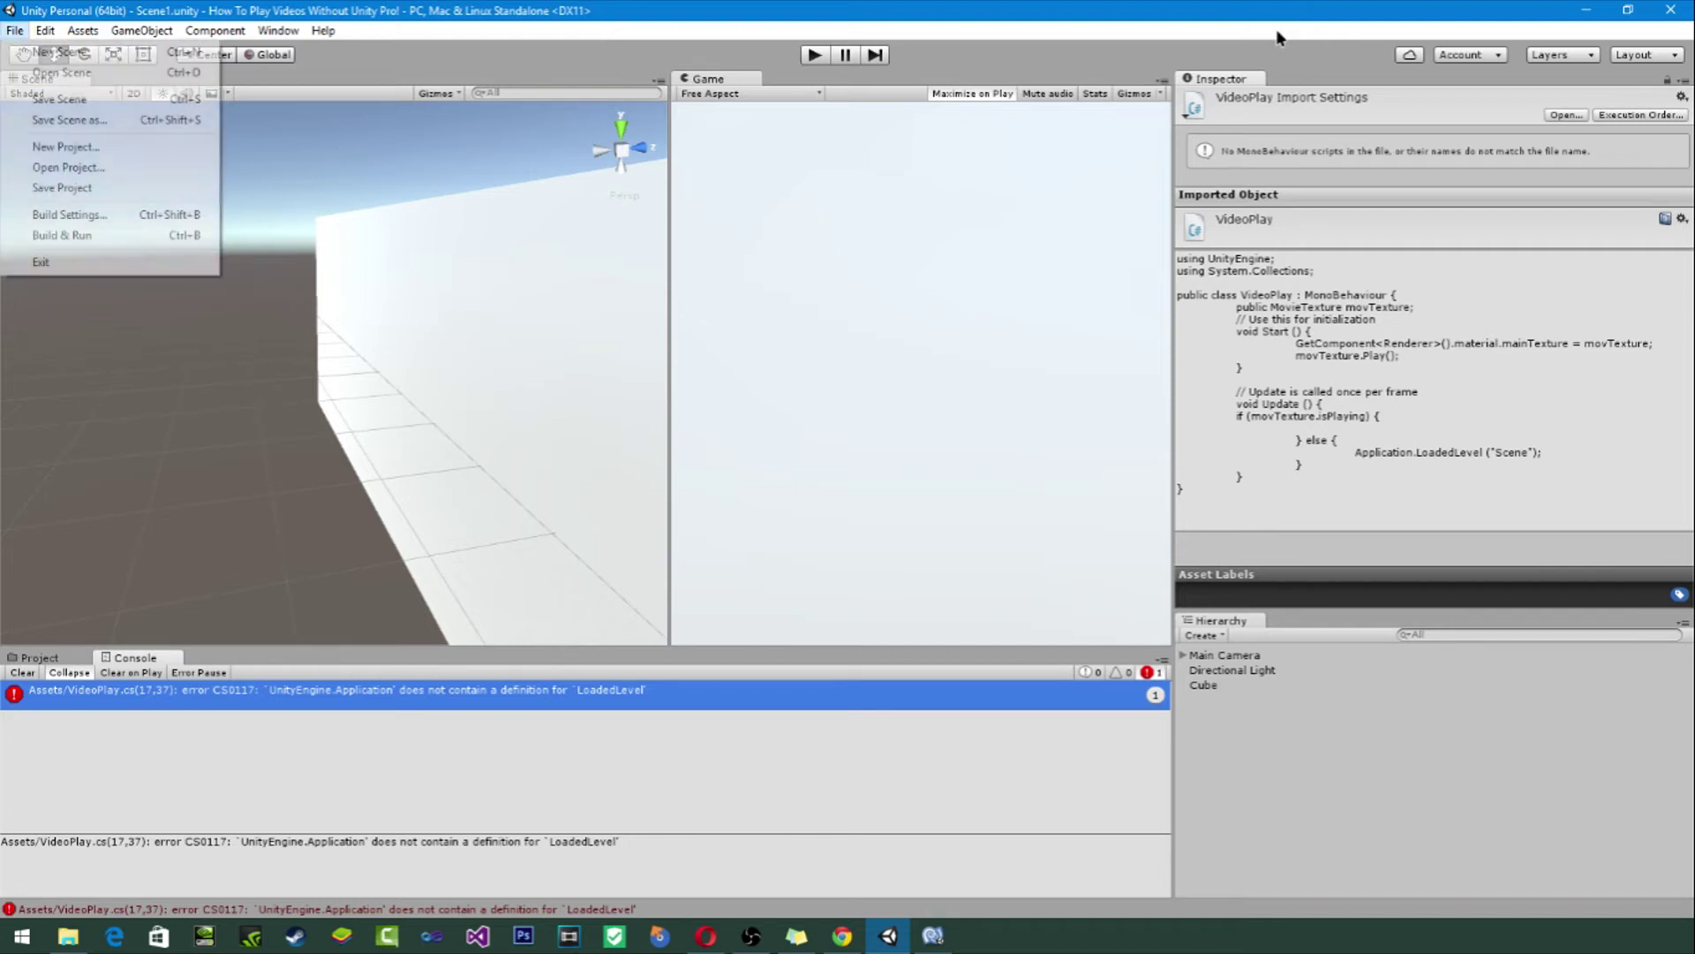
key("Down")
key("Down")
key("Down")
key("Down")
key("Down")
key("Down")
key("Return")
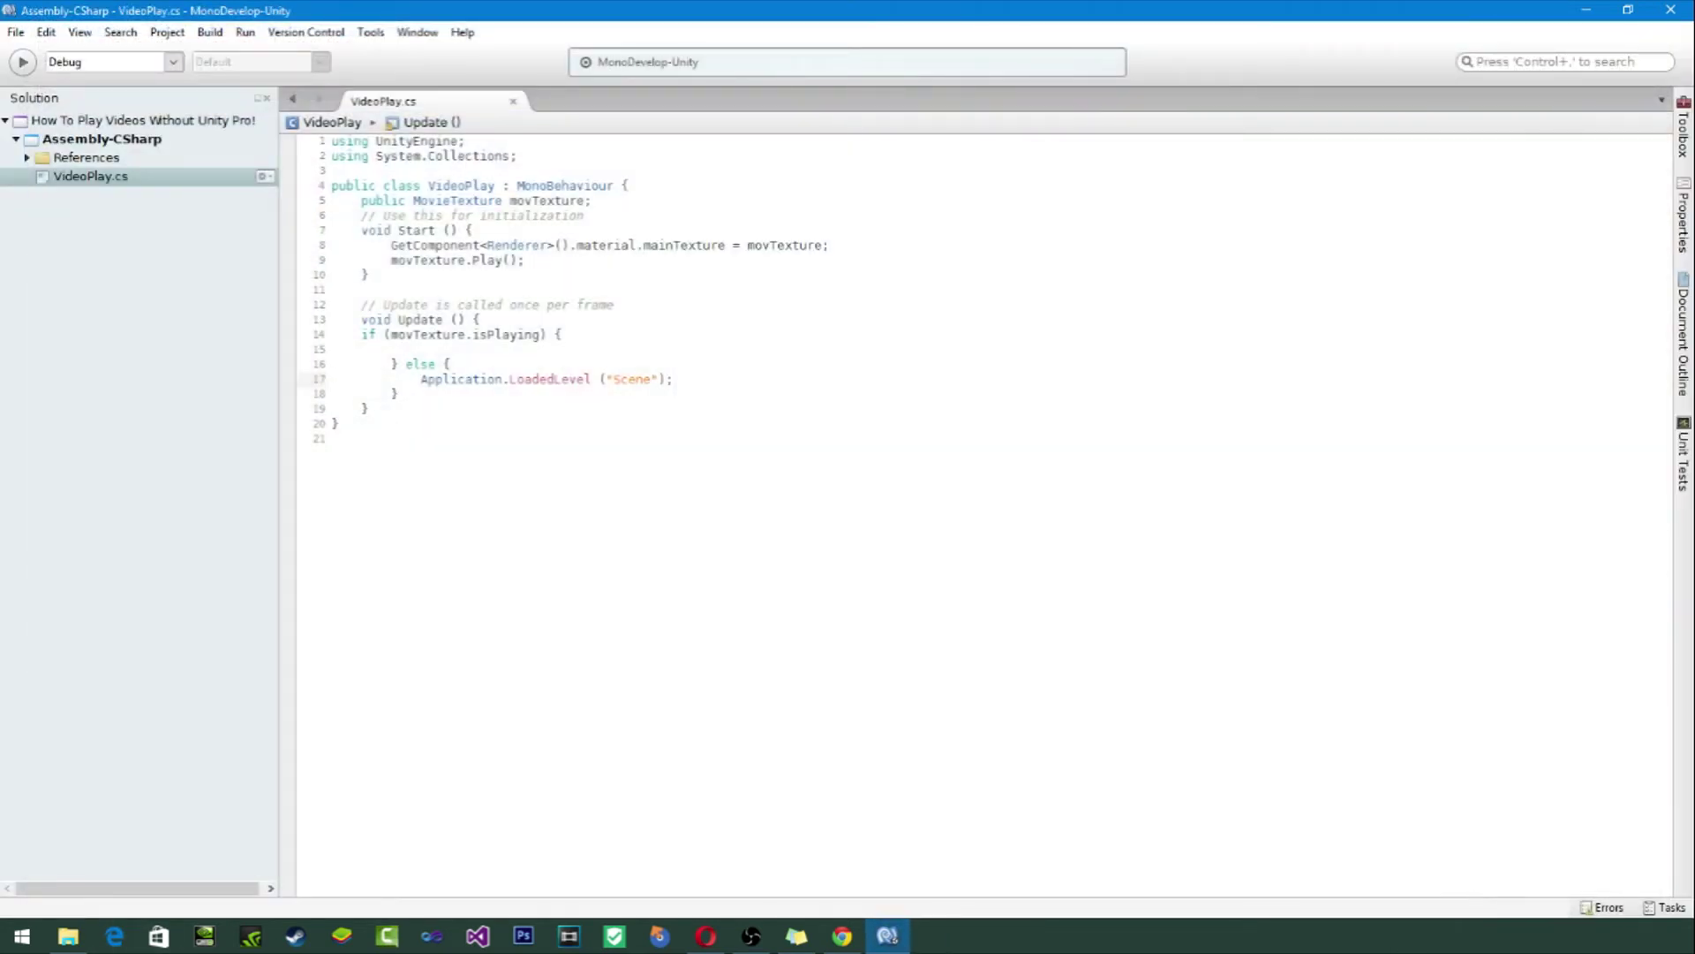
left_click(1670, 10)
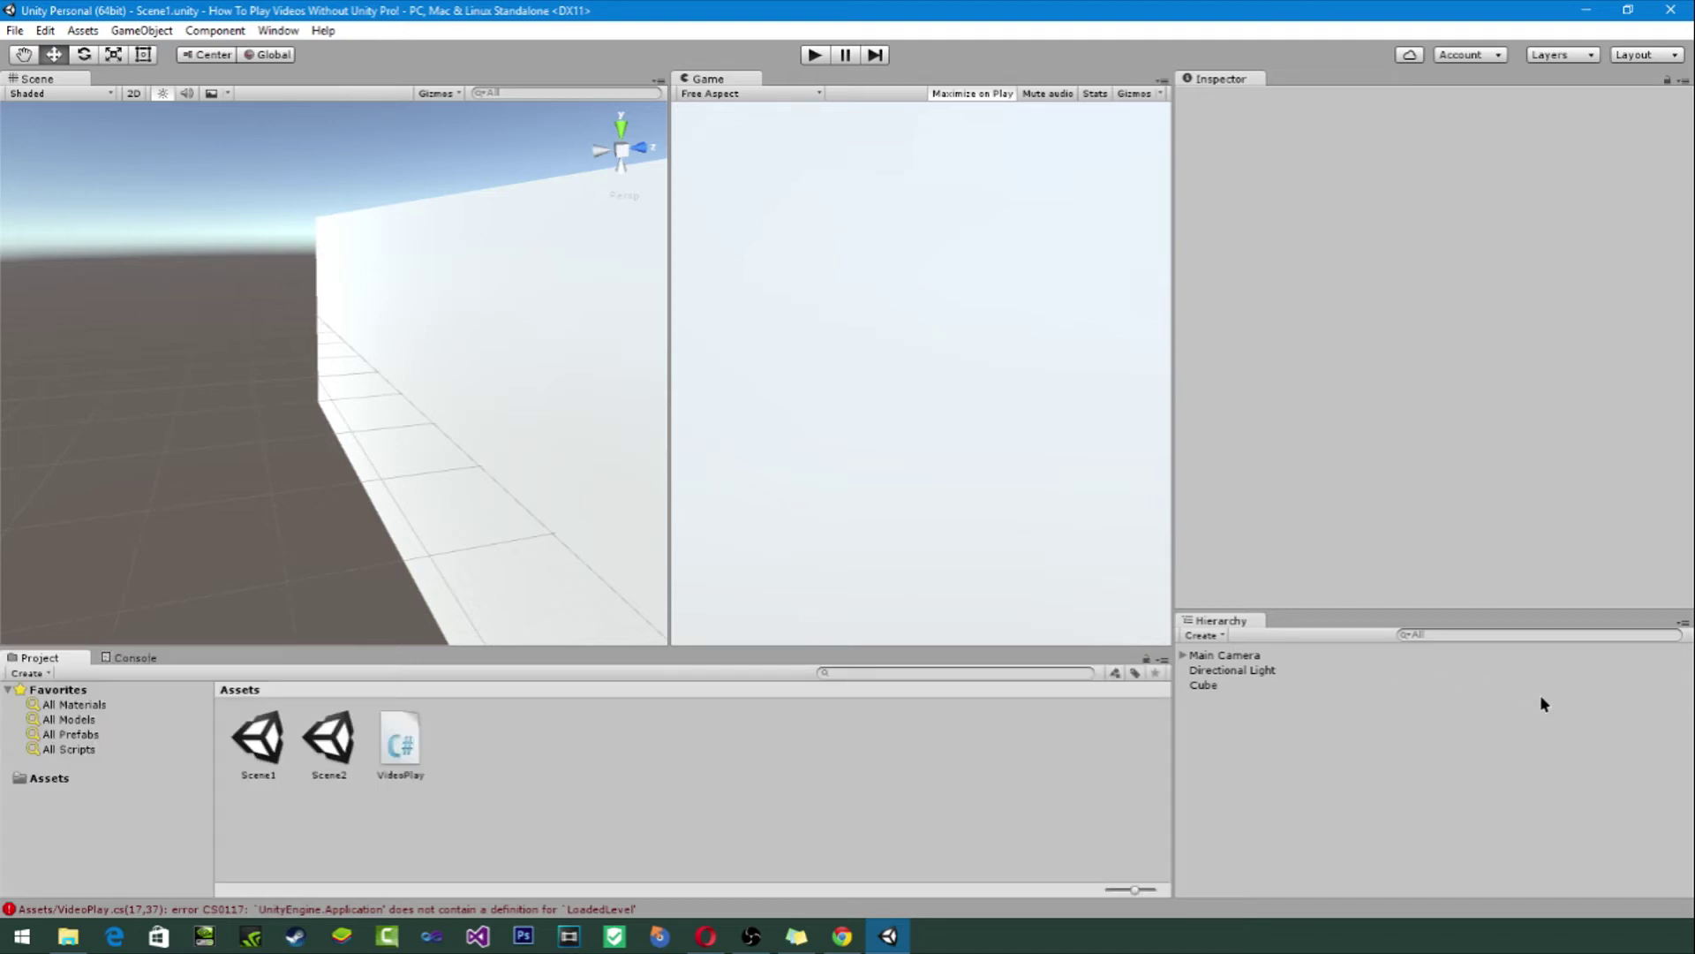
Step: Try to add the VideoPlay script to the Cube in the reopened Unity project
left_click(1203, 685)
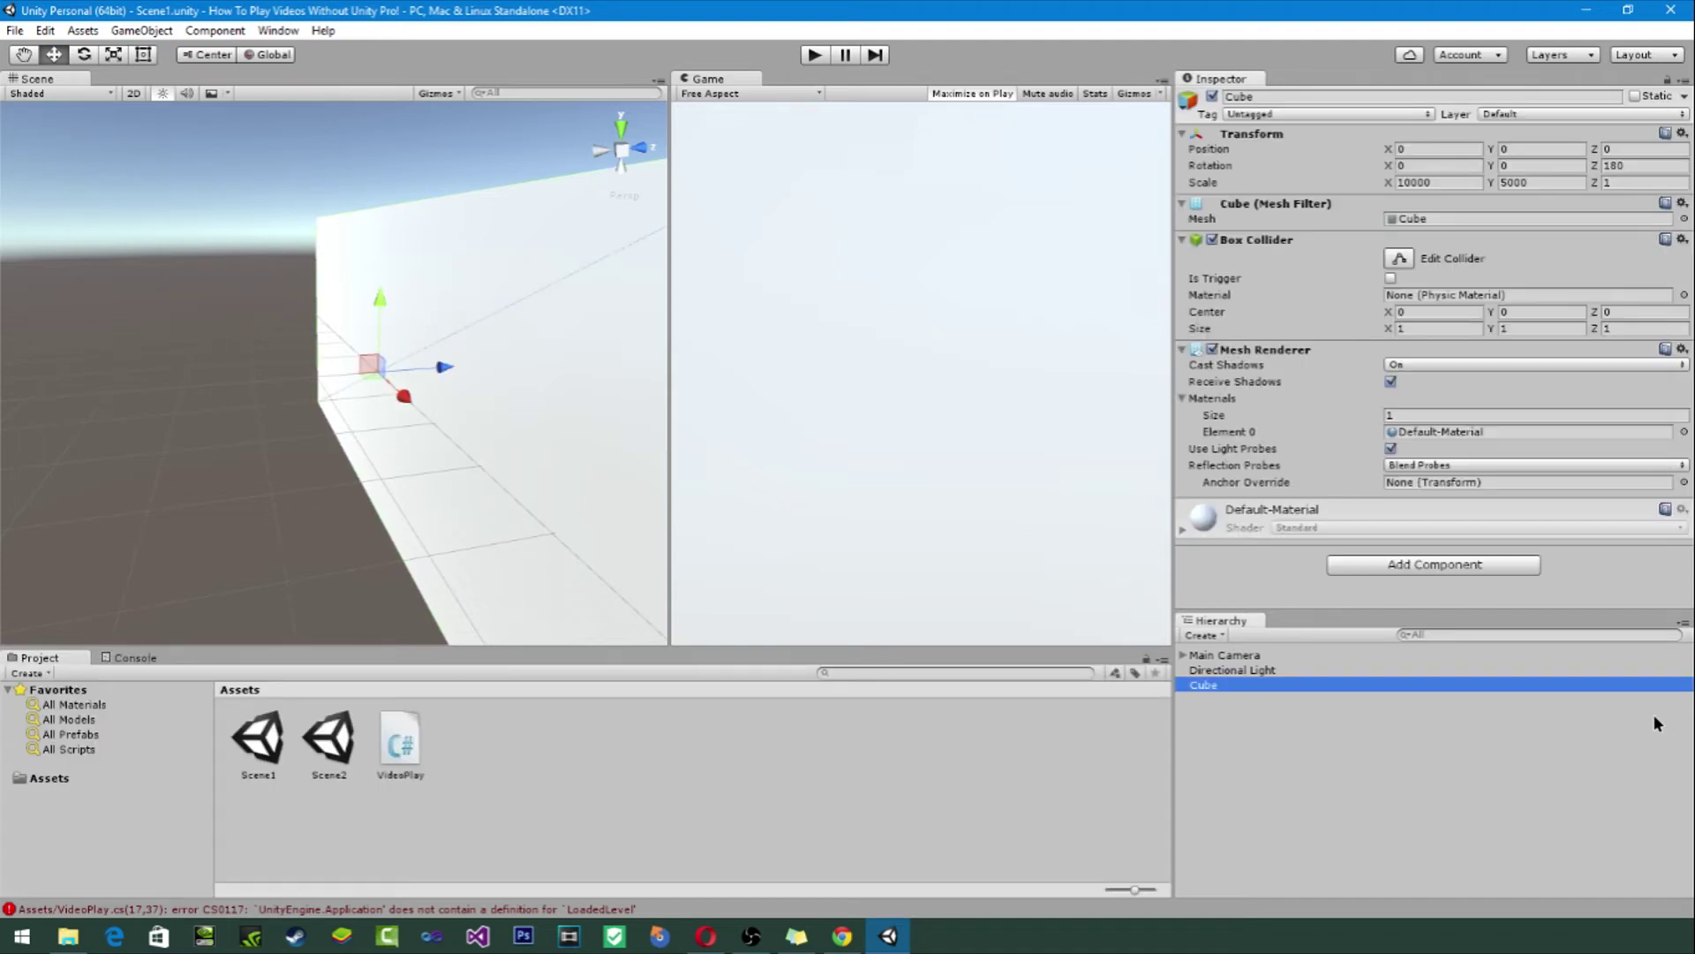
left_click_drag(400, 742, 1271, 582)
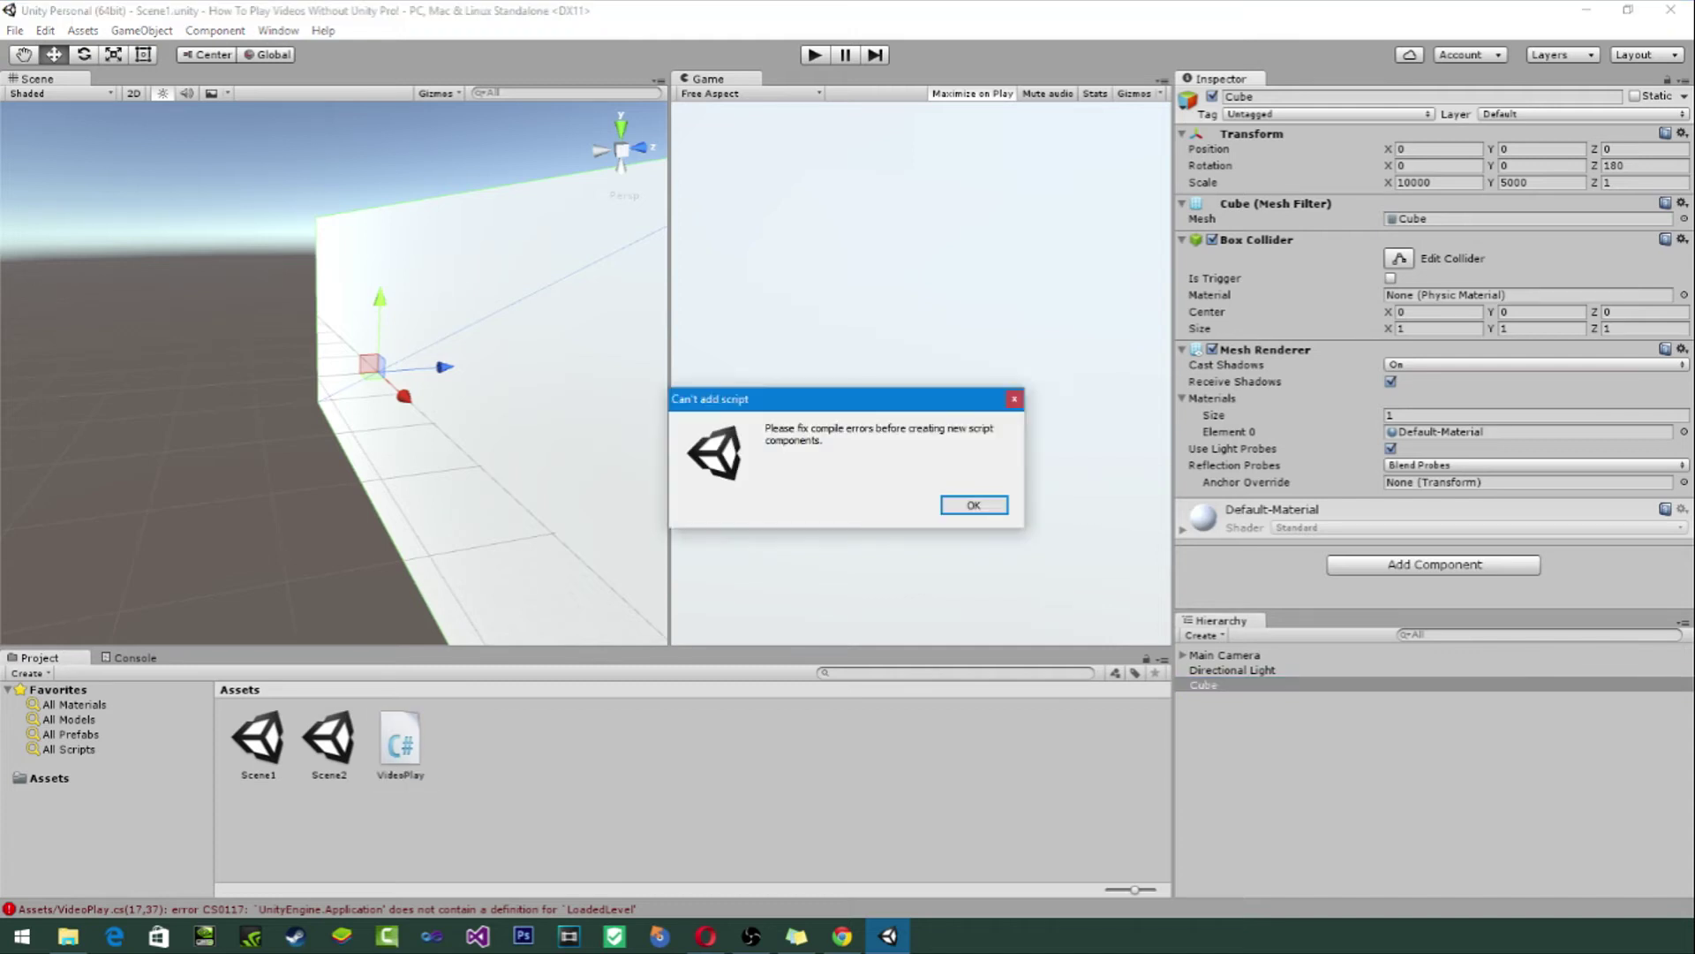
key("Return")
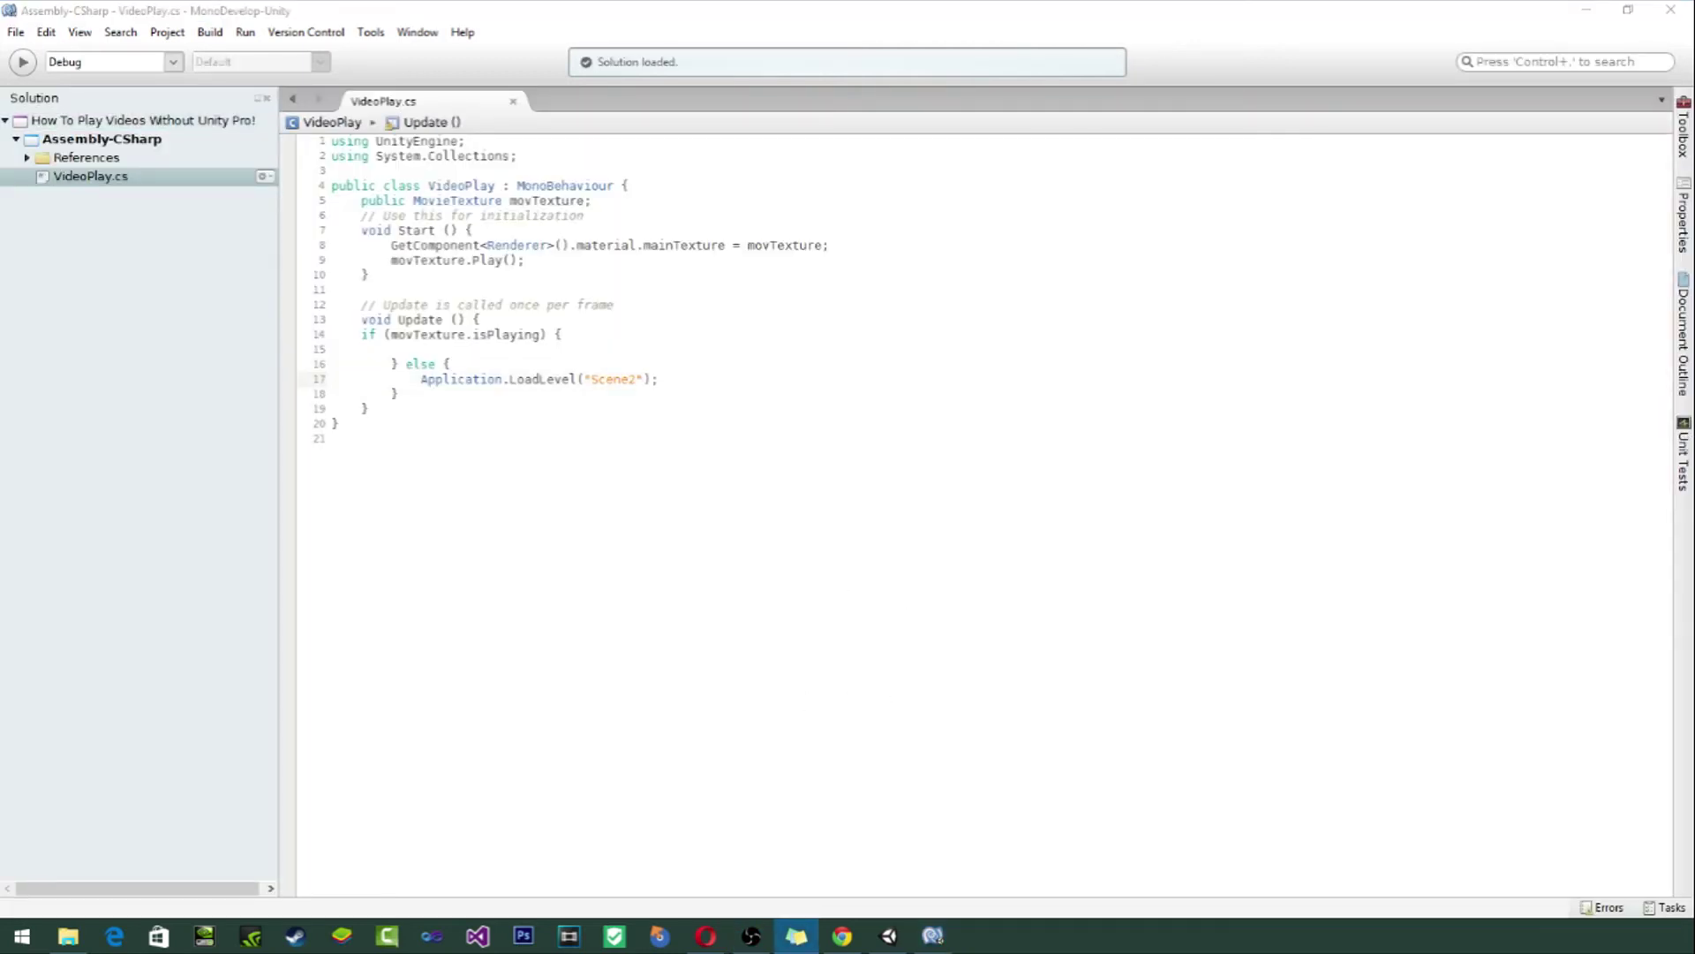
Step: Review the Application.LoadLevel("Scene2"); line in the else block, and attach the VideoPlay script to the Cube in Unity
left_click_drag(659, 379, 420, 379)
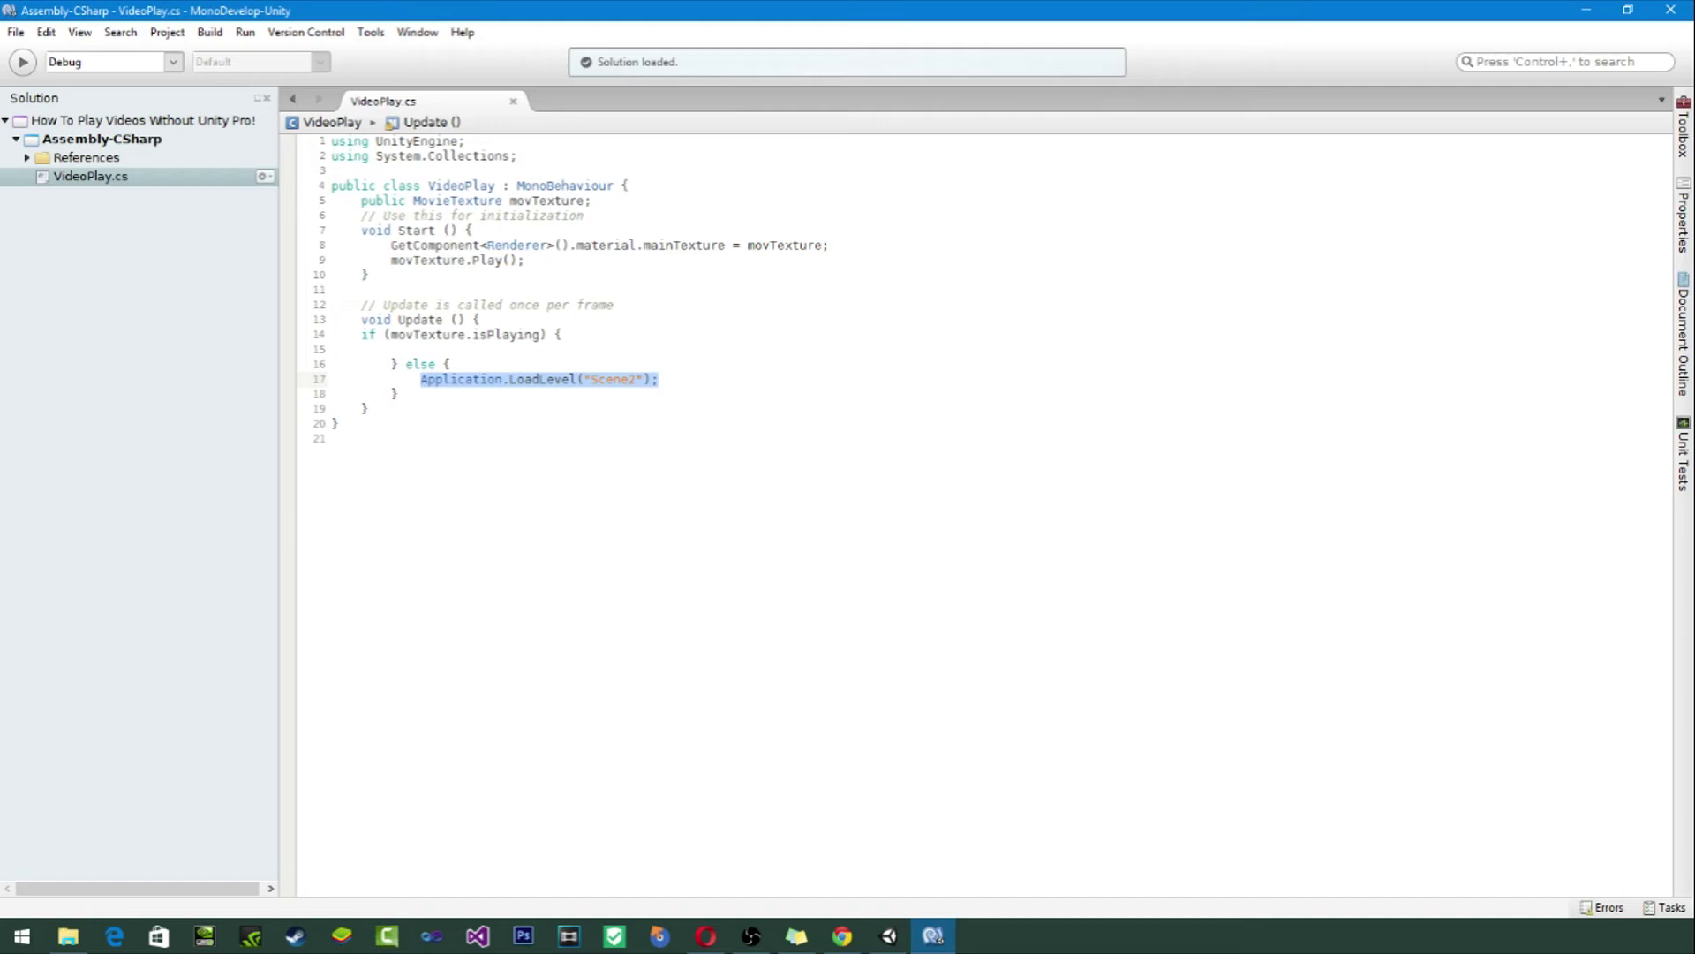
left_click(888, 936)
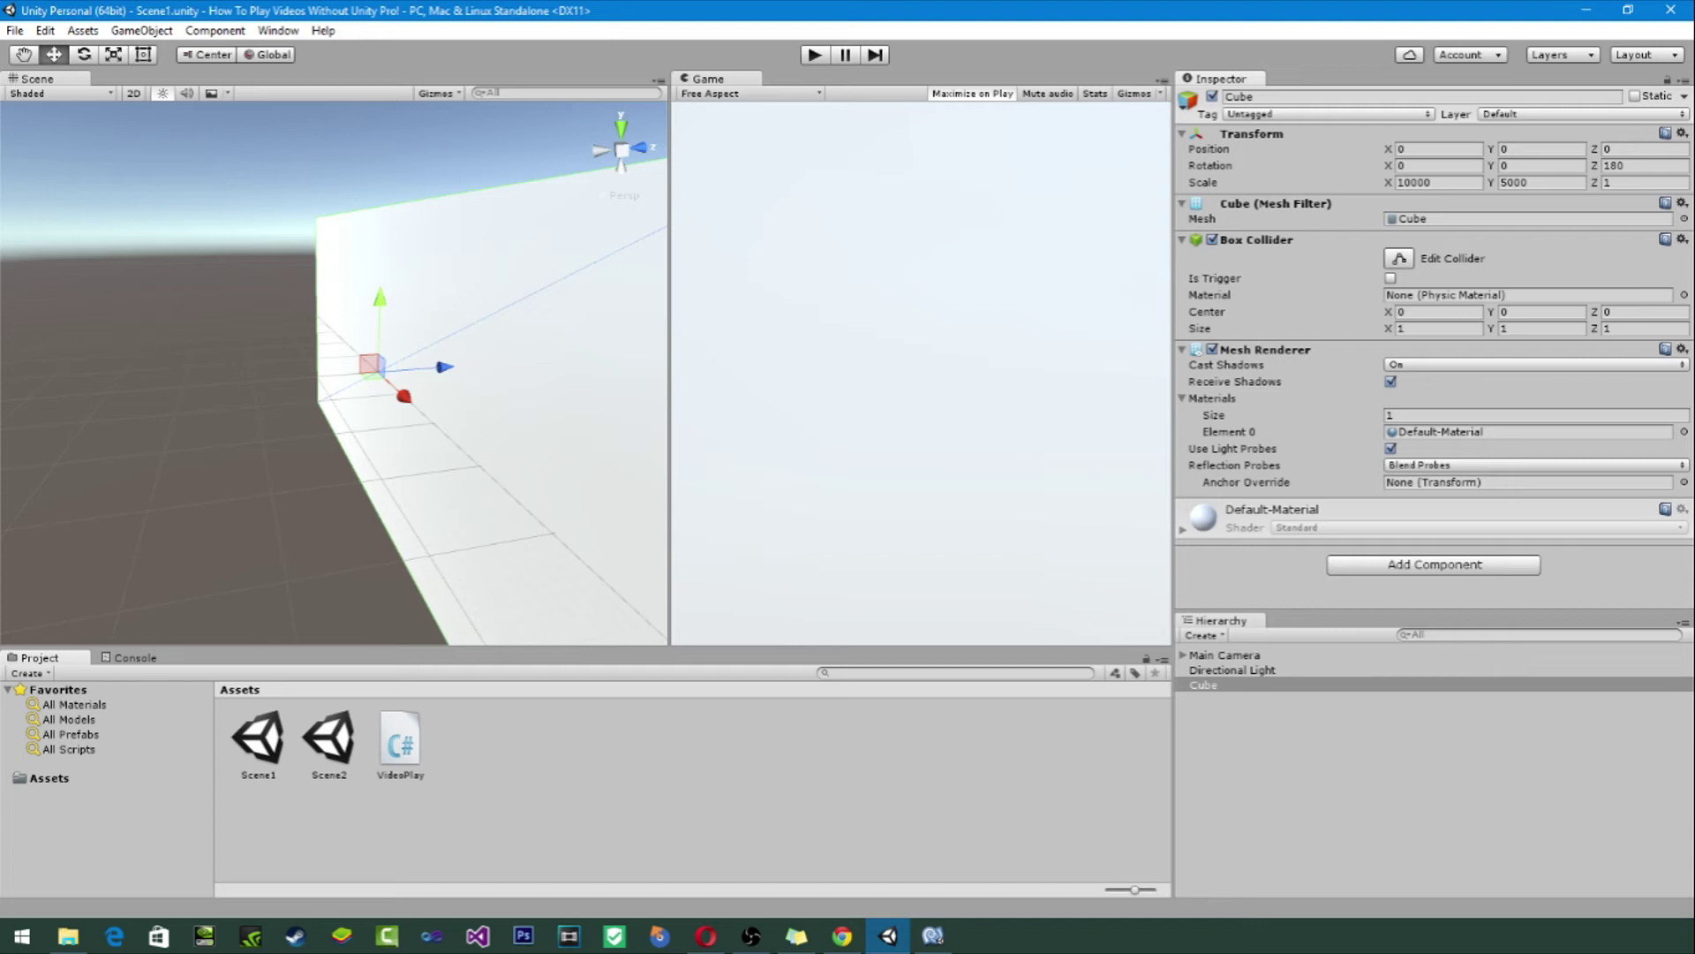
left_click_drag(400, 742, 1430, 587)
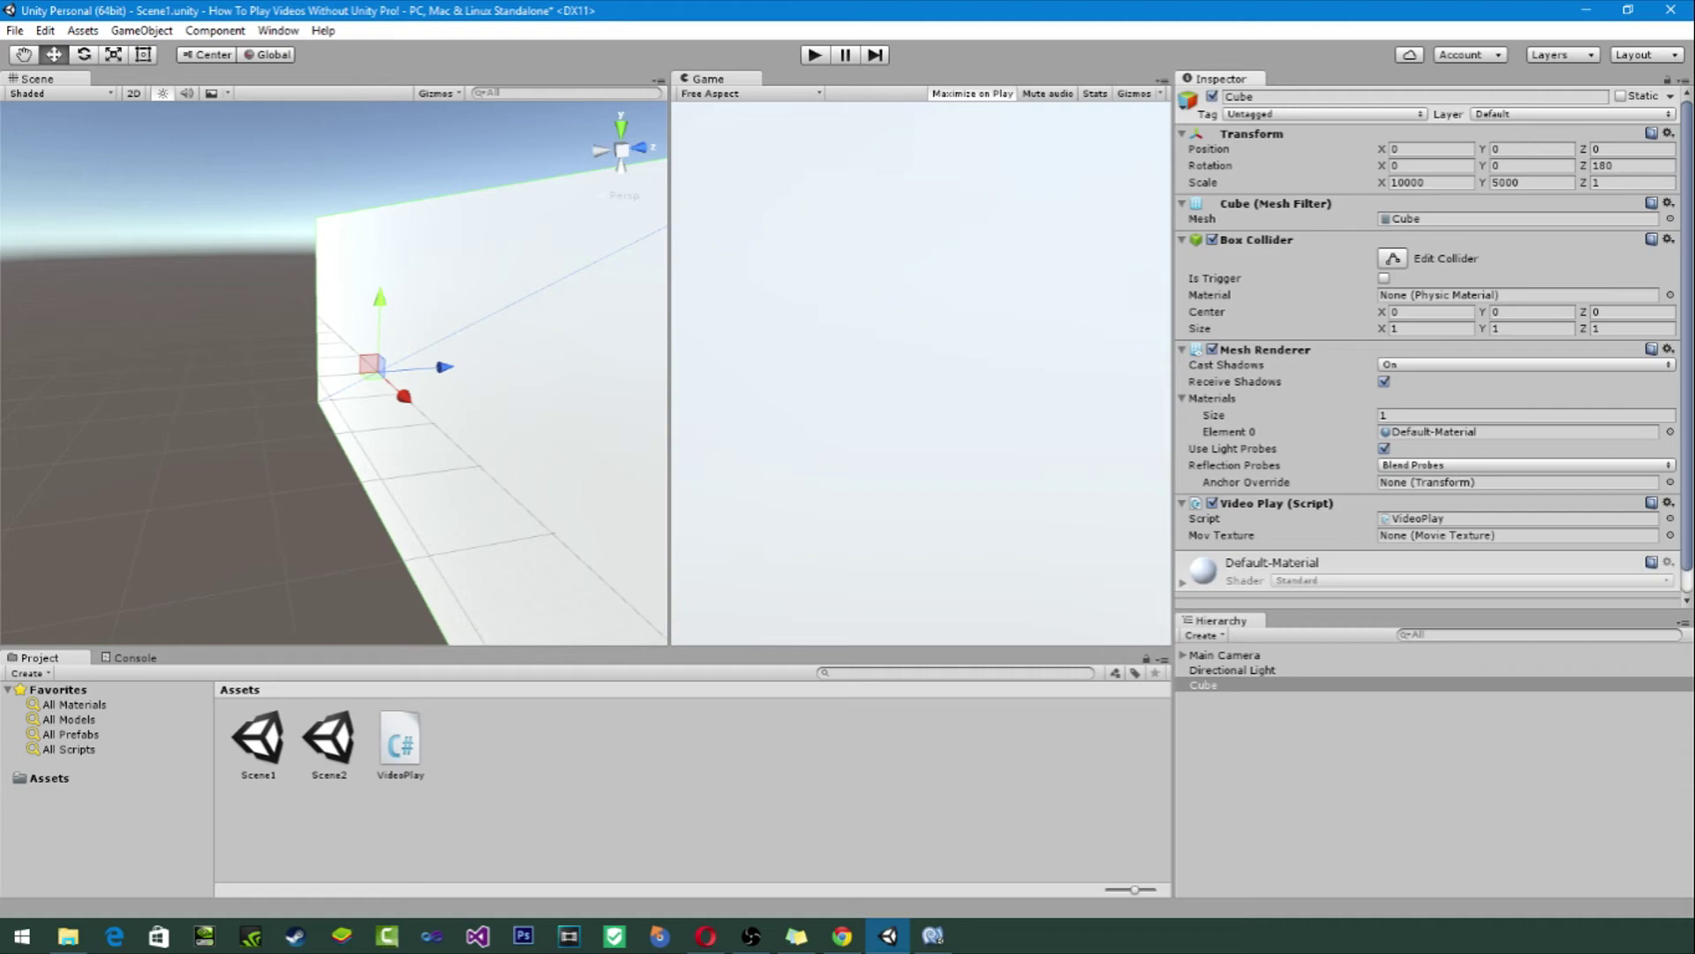
Step: Switch to MonoDevelop and review the corrected VideoPlay.cs script
left_click(932, 935)
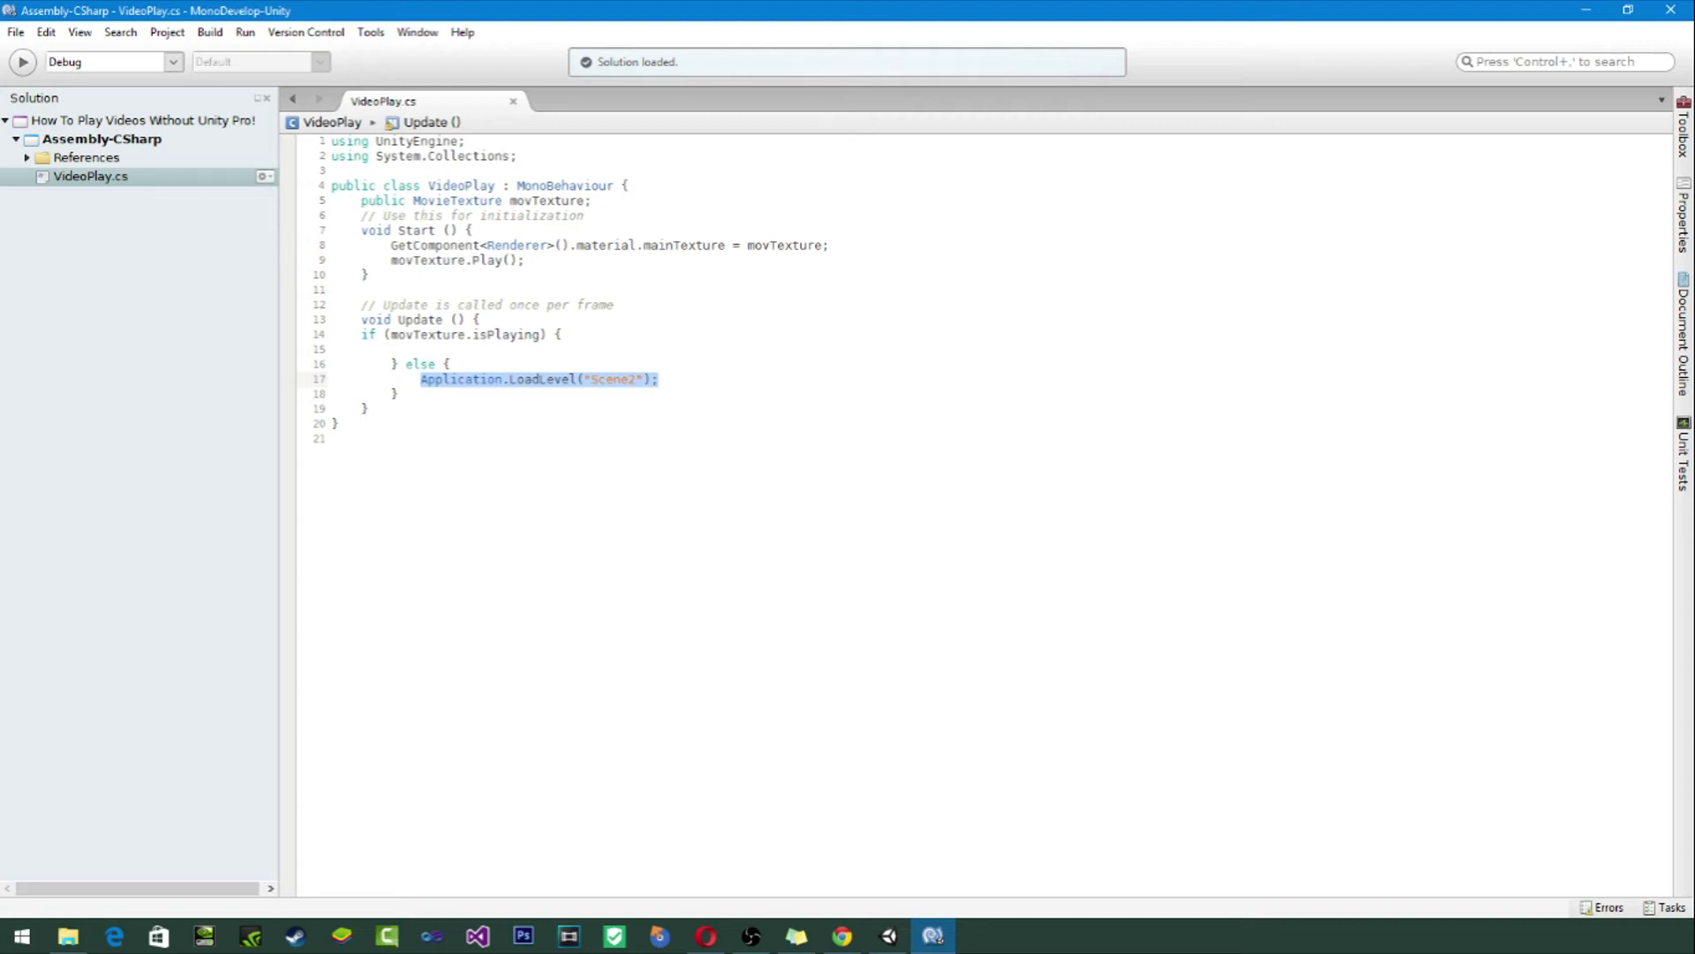
left_click(332, 438)
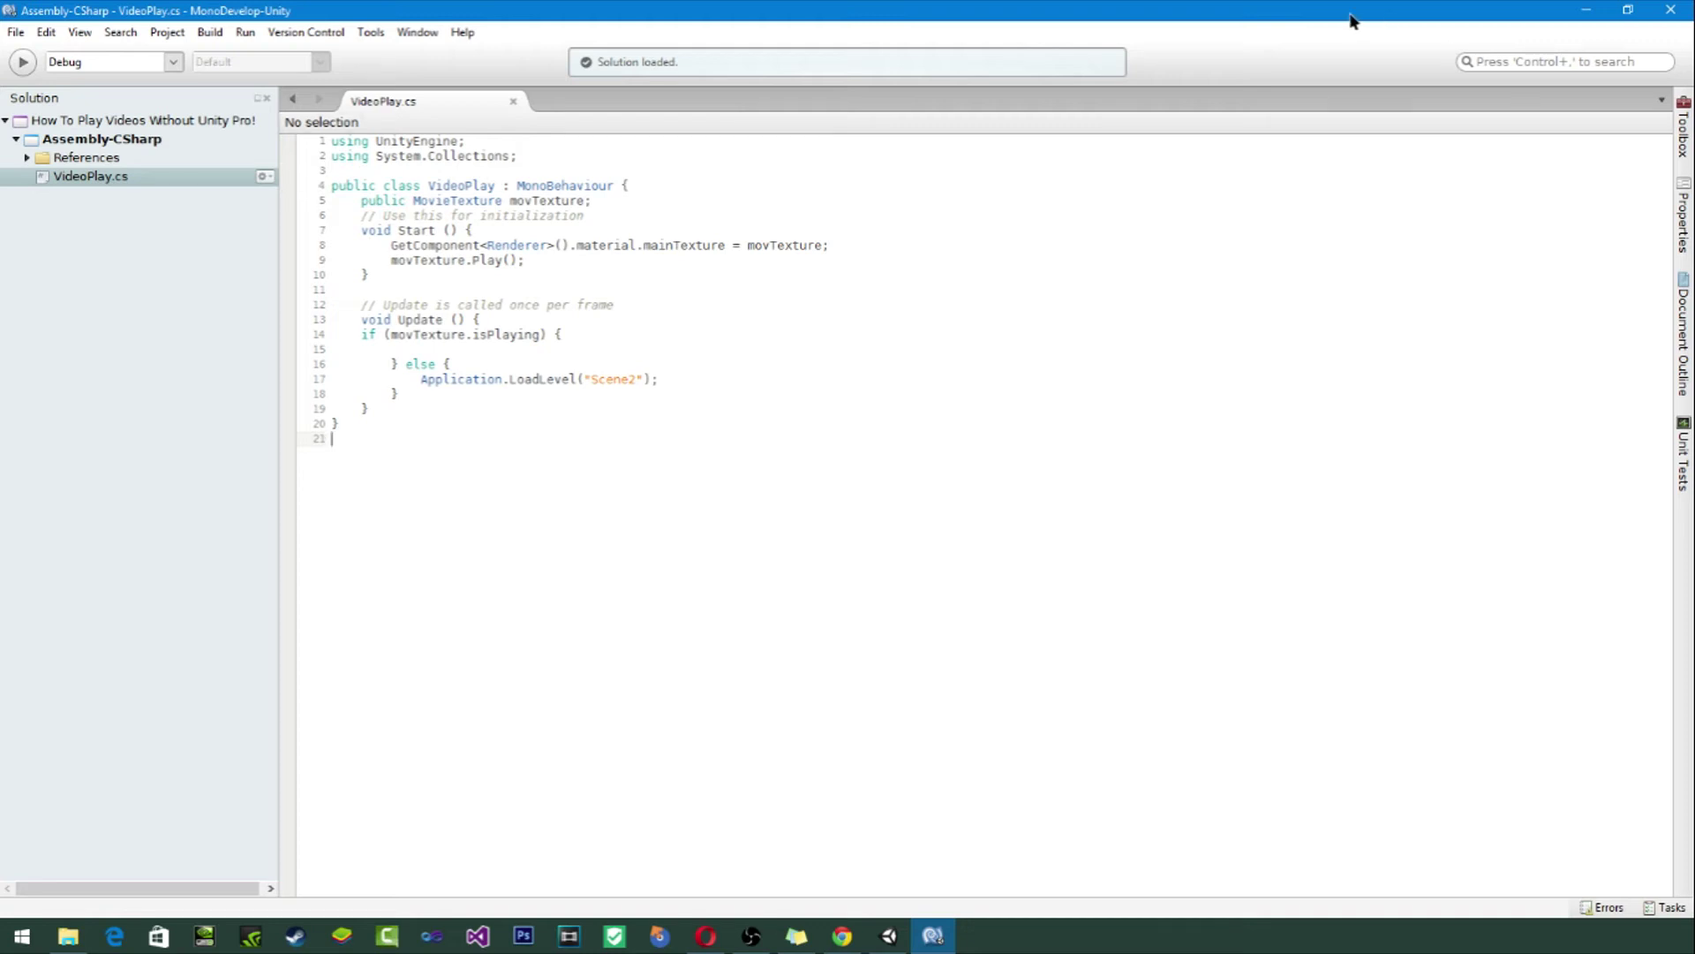
Step: Undo the edits in VideoPlay.cs back to the SceneManager.LoadScene("Scene2") call in the else block, and select that line
key("alt+e")
key("Return")
key("ctrl+z")
key("ctrl+z")
key("ctrl+z")
key("ctrl+z")
key("ctrl+z")
key("ctrl+z")
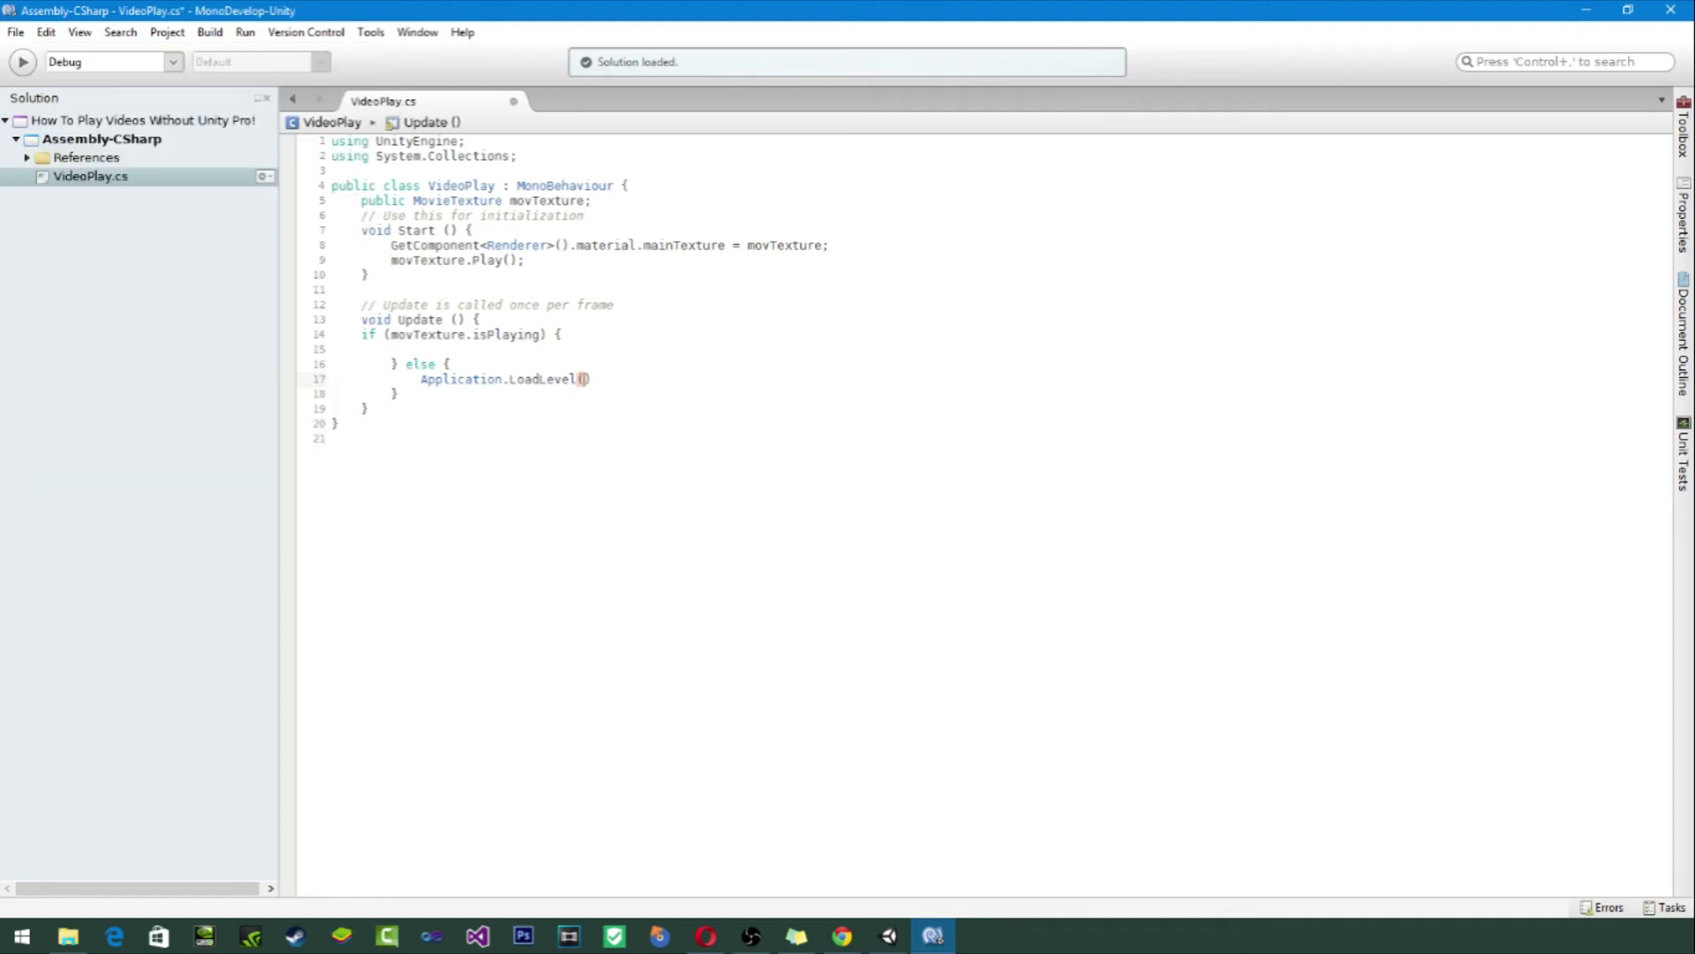
key("ctrl+z")
key("ctrl+z")
key("ctrl+z")
key("ctrl+z")
key("ctrl+z")
key("ctrl+z")
key("ctrl+z")
key("ctrl+z")
key("ctrl+z")
key("ctrl+z")
key("ctrl+z")
key("ctrl+z")
key("ctrl+z")
key("ctrl+z")
key("ctrl+z")
key("ctrl+z")
key("ctrl+z")
key("ctrl+z")
key("ctrl+z")
key("ctrl+z")
key("ctrl+z")
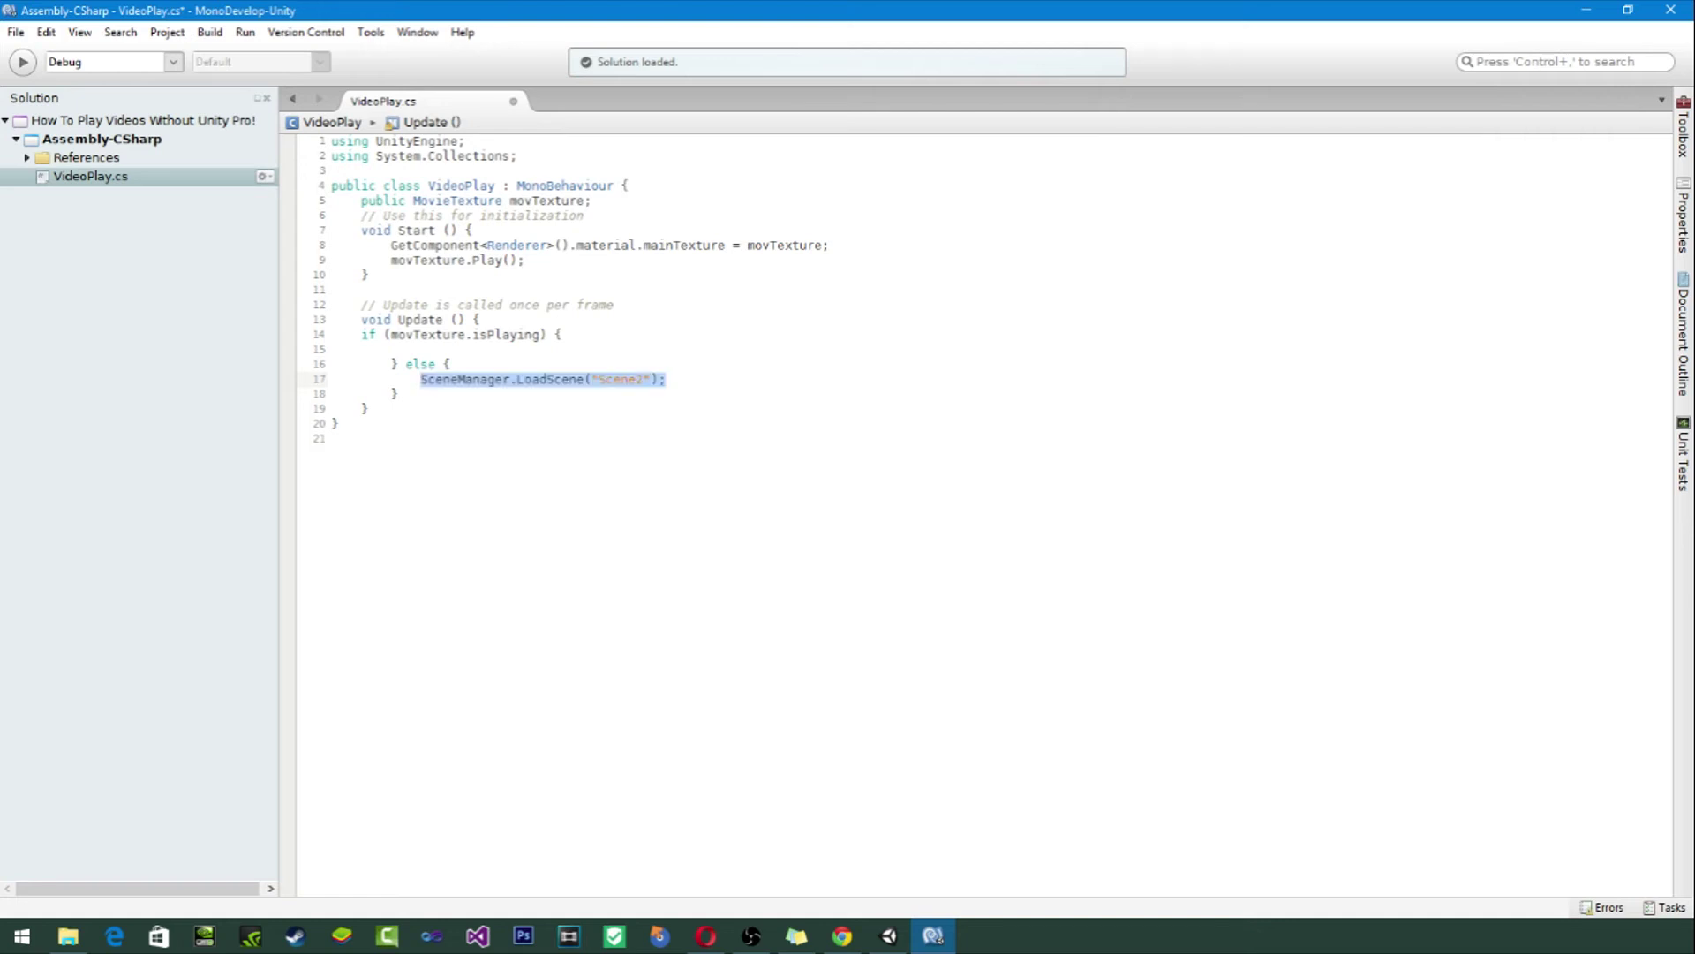
left_click(398, 393)
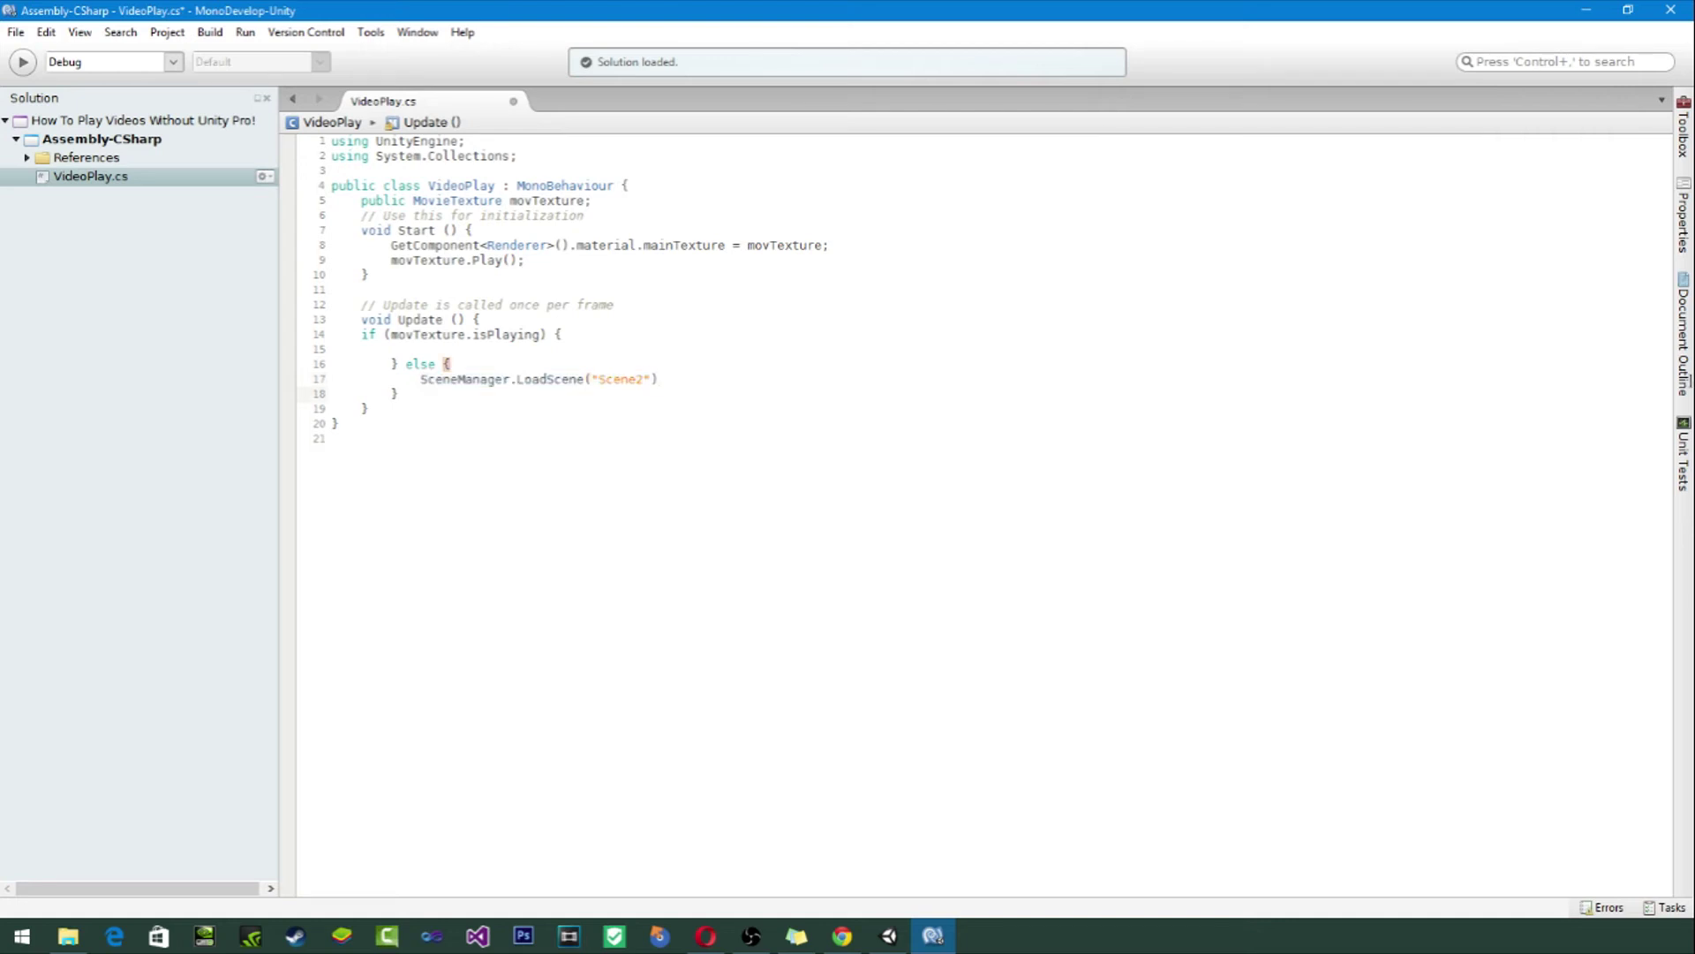
left_click_drag(420, 379, 658, 379)
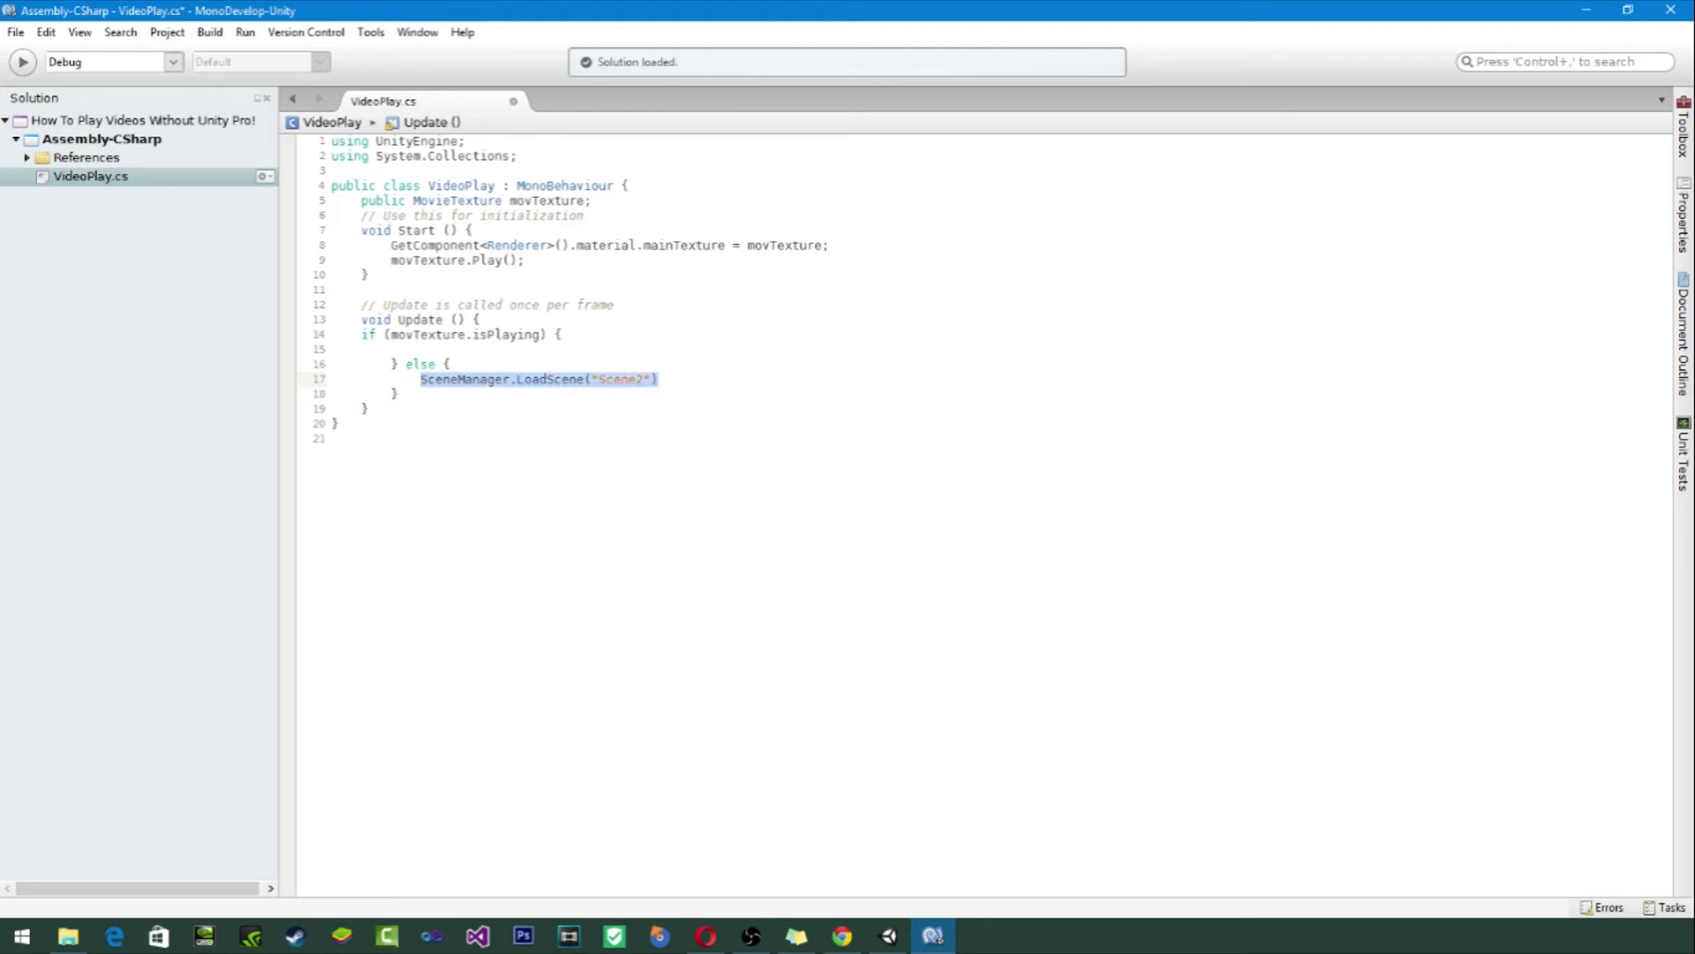
Step: Switch to Unity and check which version is installed, then return to the scene
key("alt+Tab")
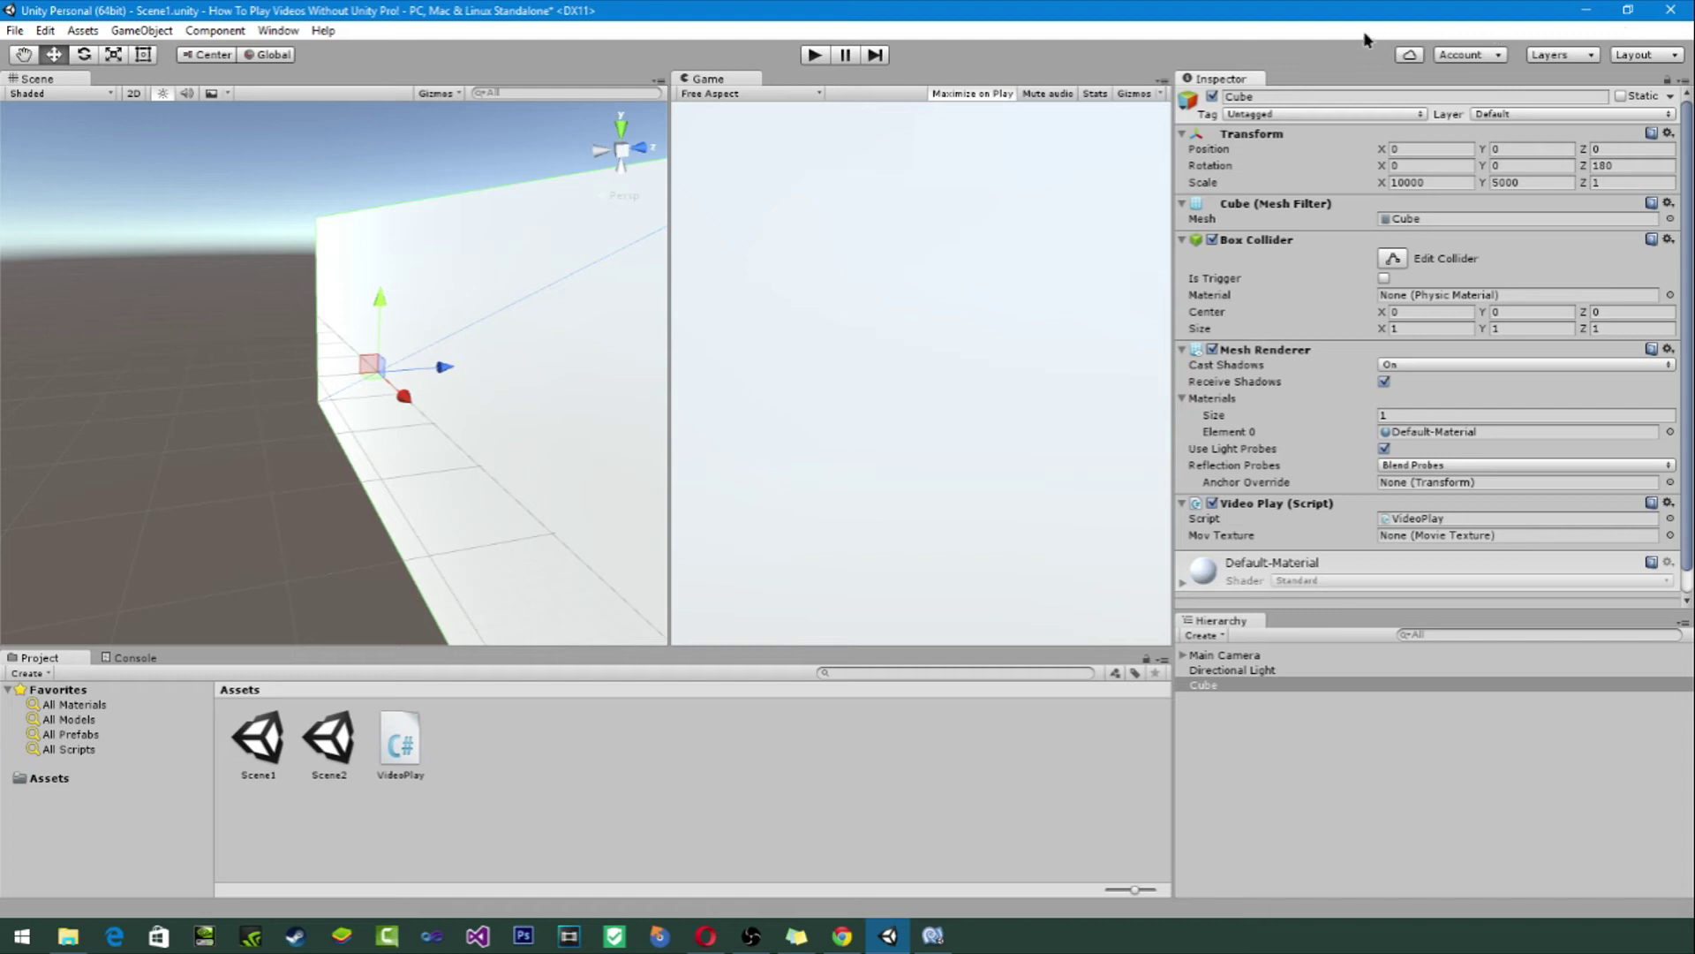
left_click(323, 30)
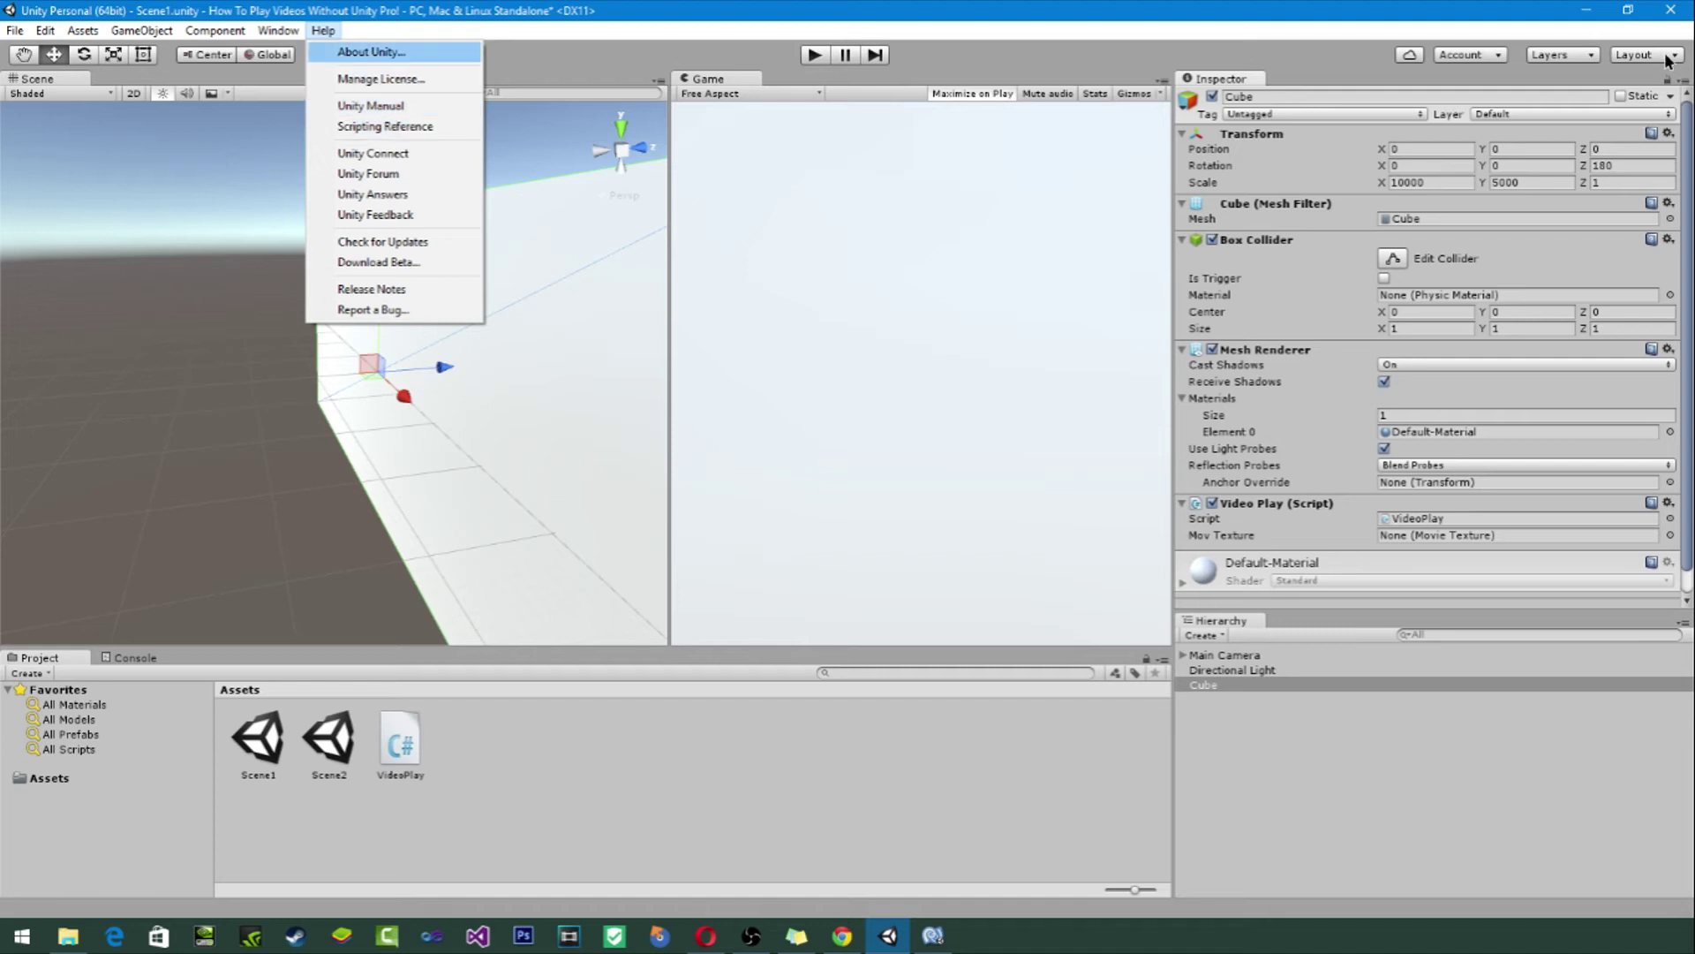
left_click(371, 52)
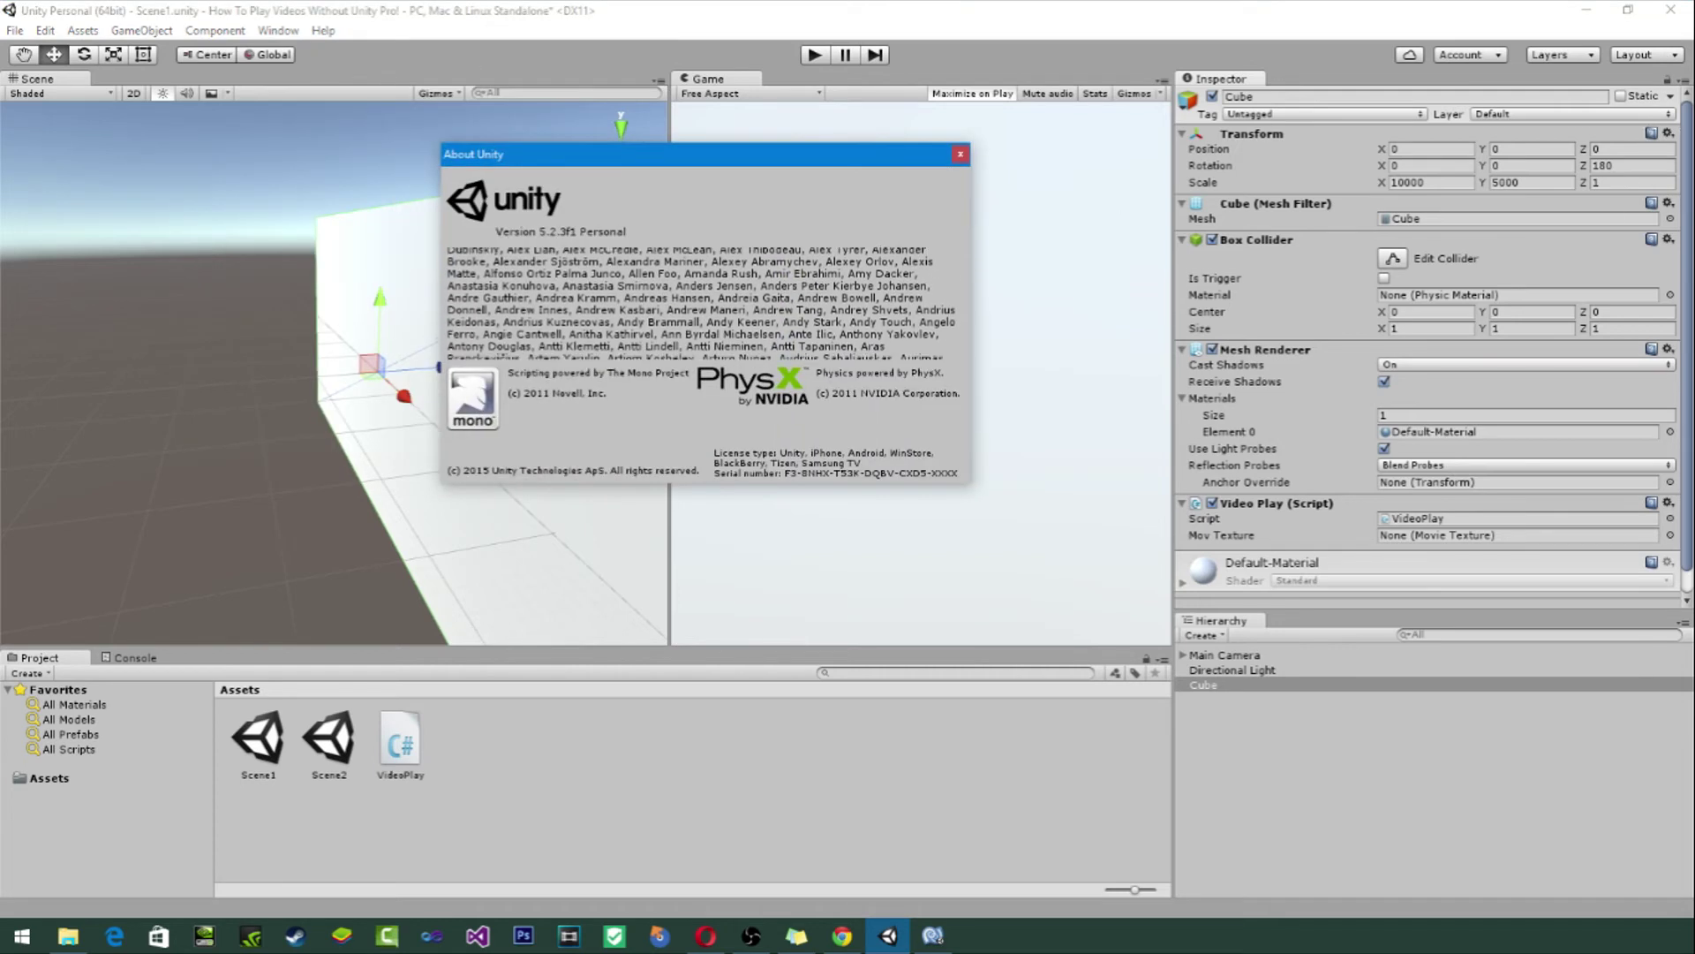
key("Escape")
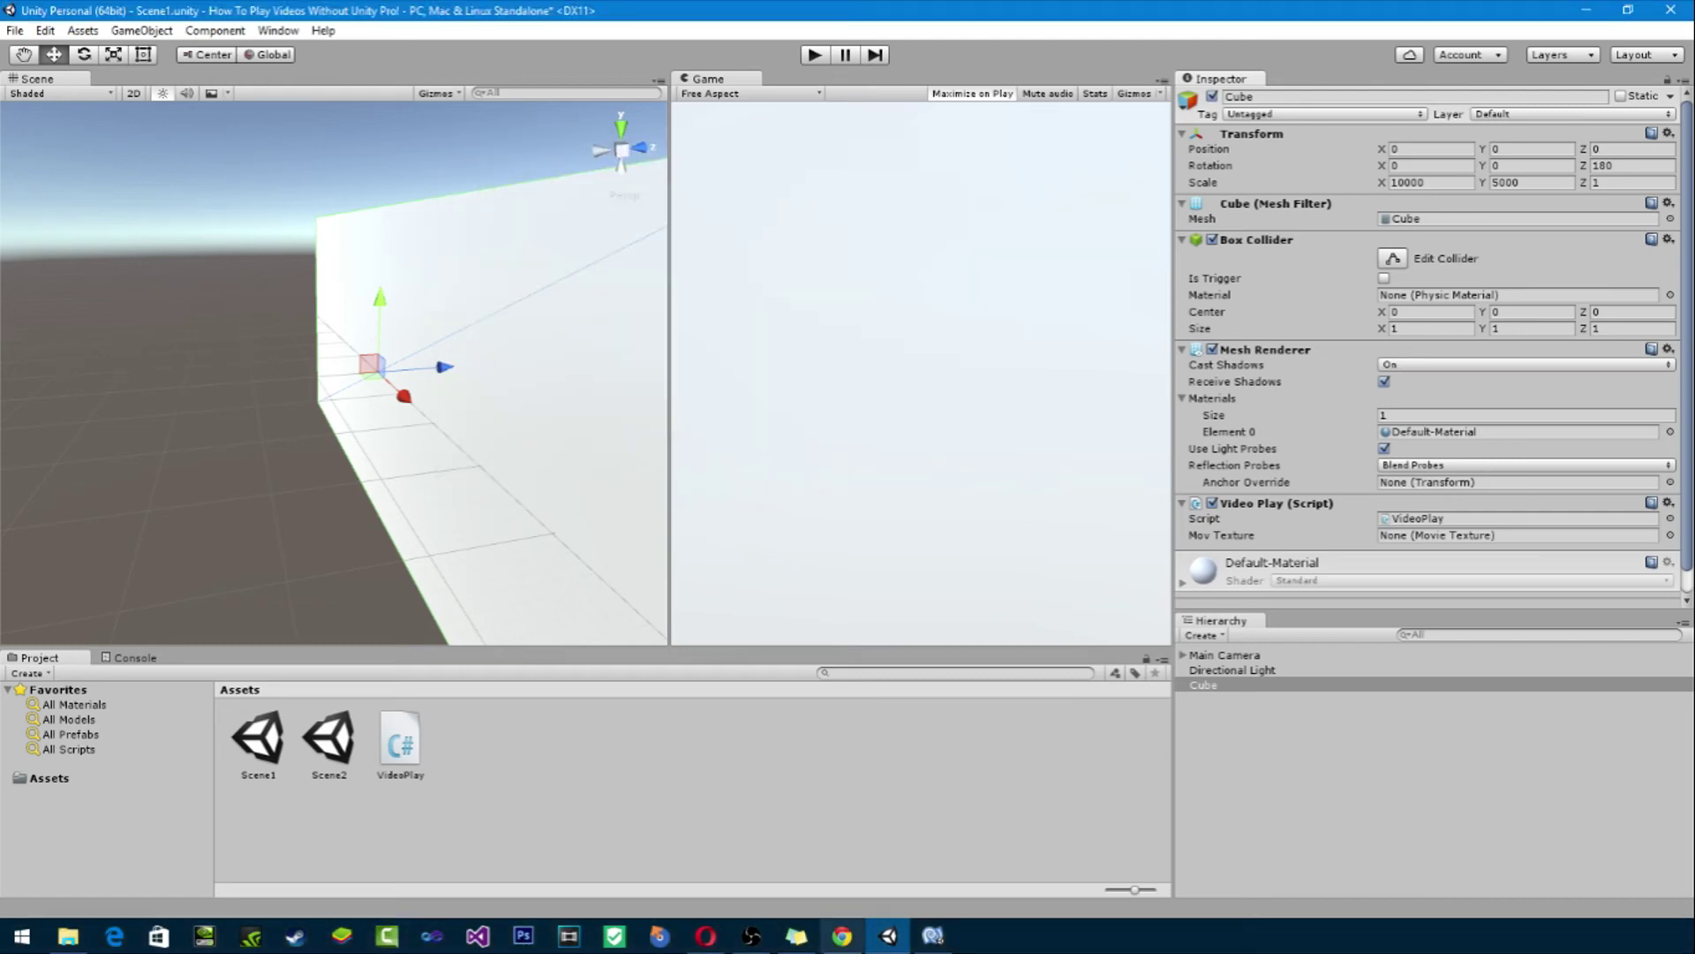
Step: Return to MonoDevelop and restore Application.LoadLevel("Scene2"); as the line in the else block of VideoPlay.cs
left_click(933, 935)
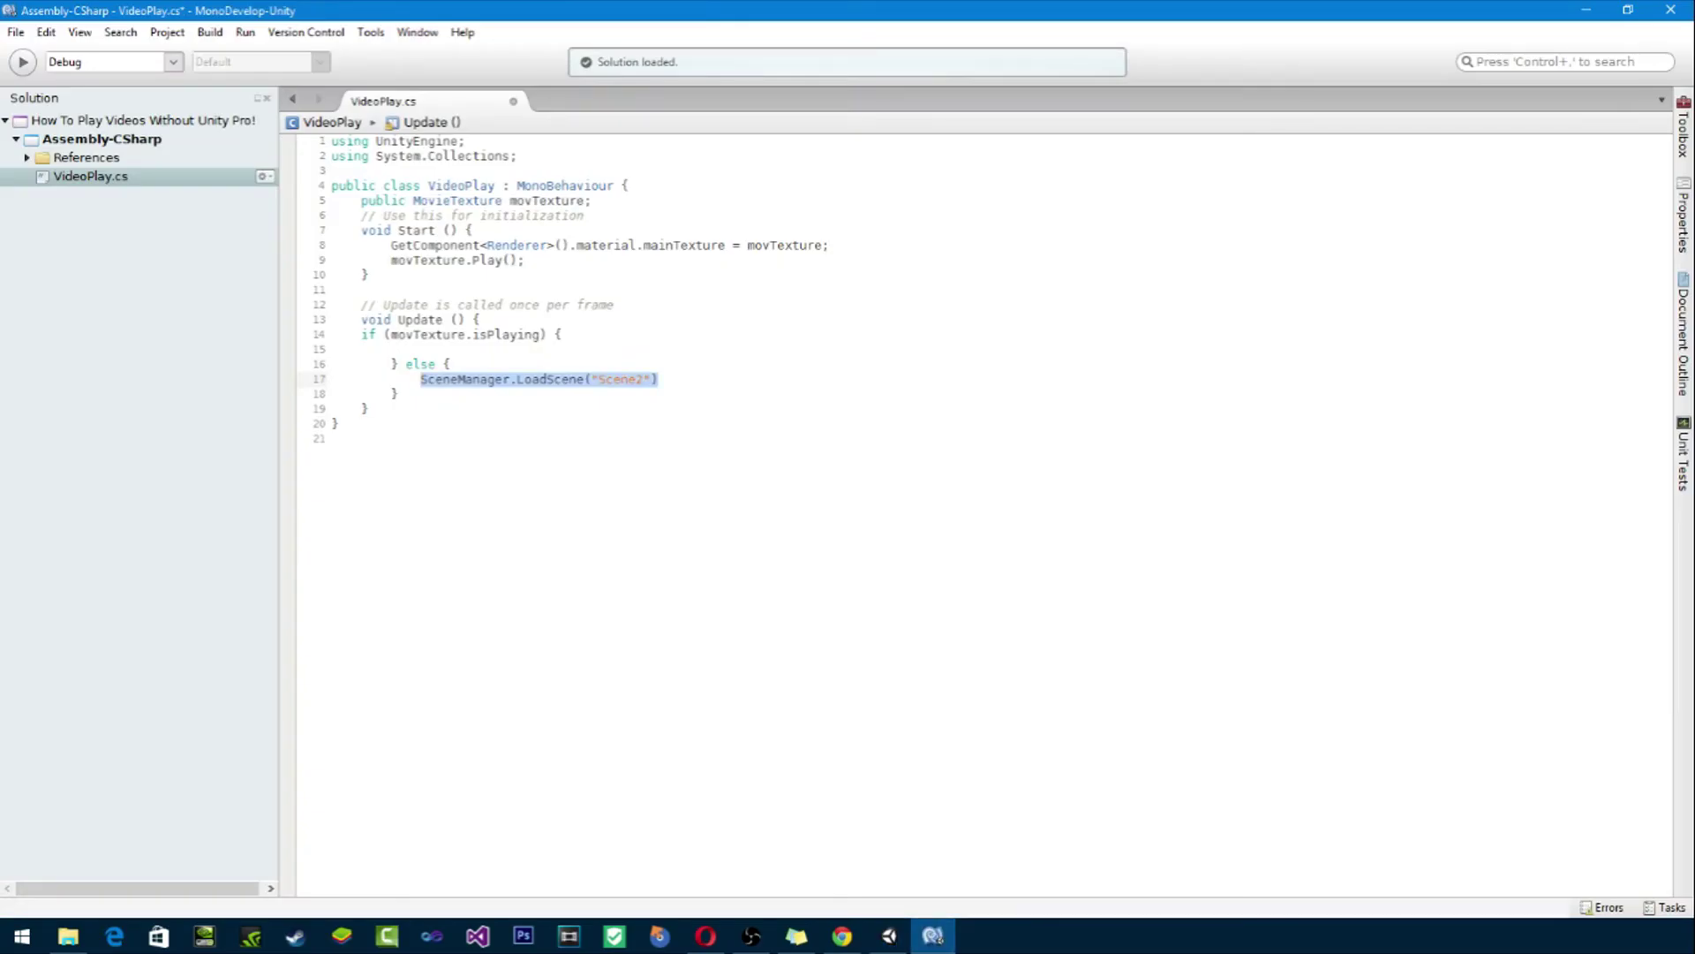
left_click(333, 439)
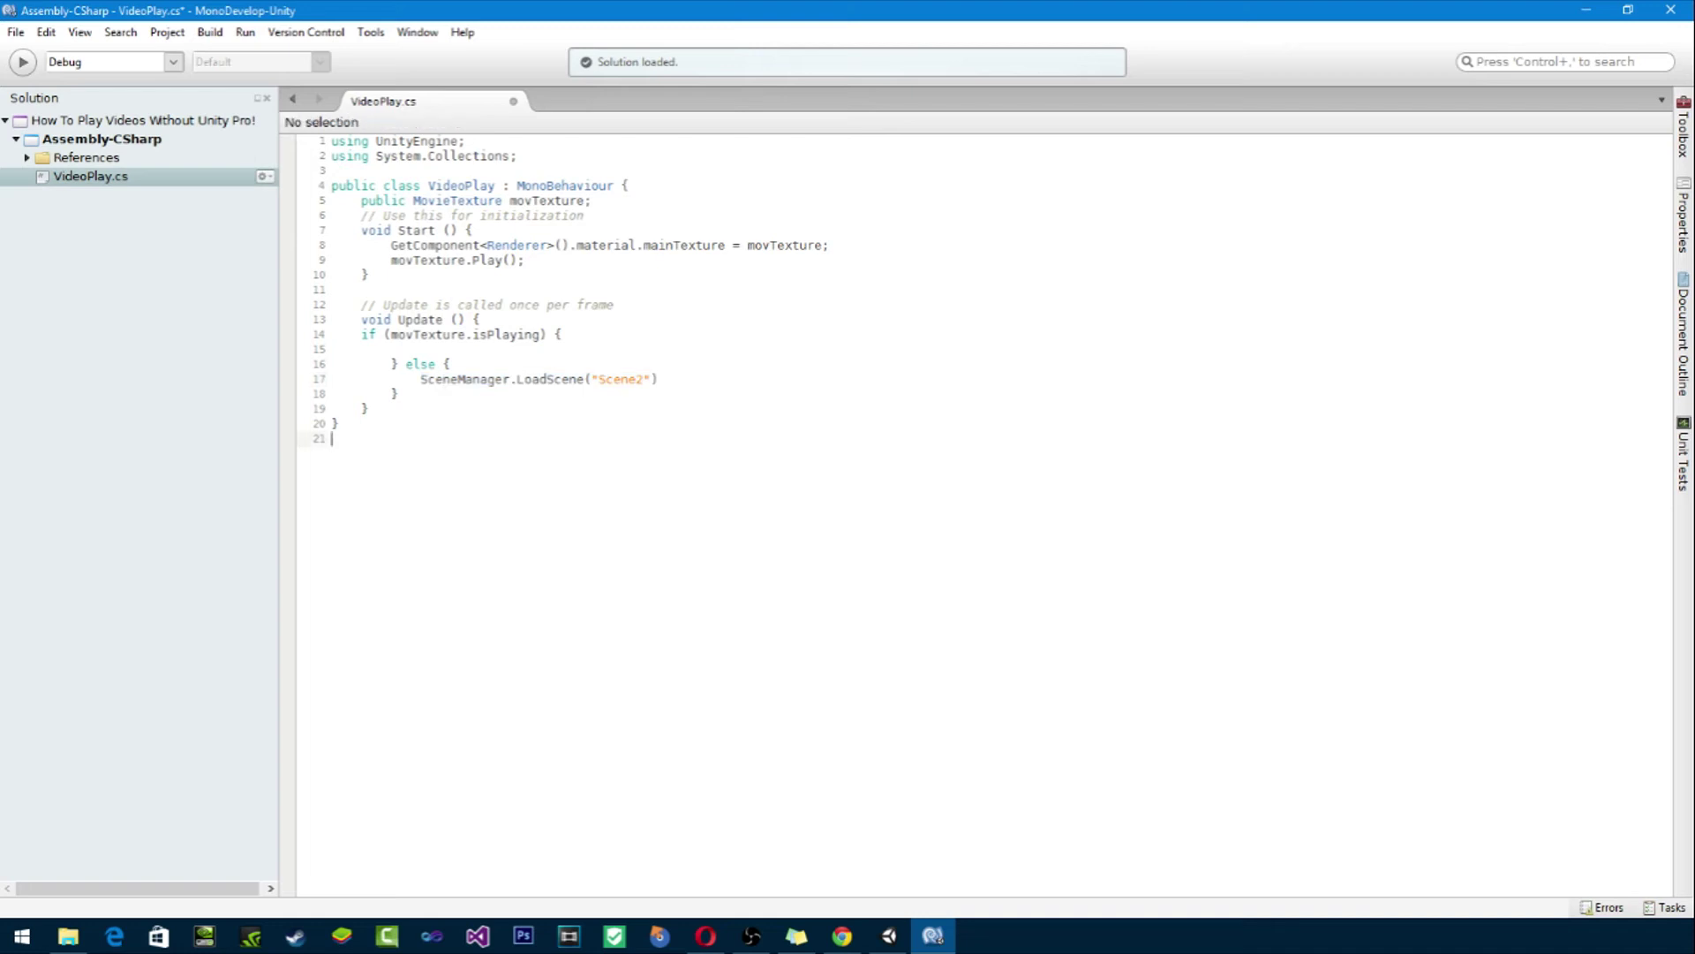
left_click_drag(420, 379, 659, 379)
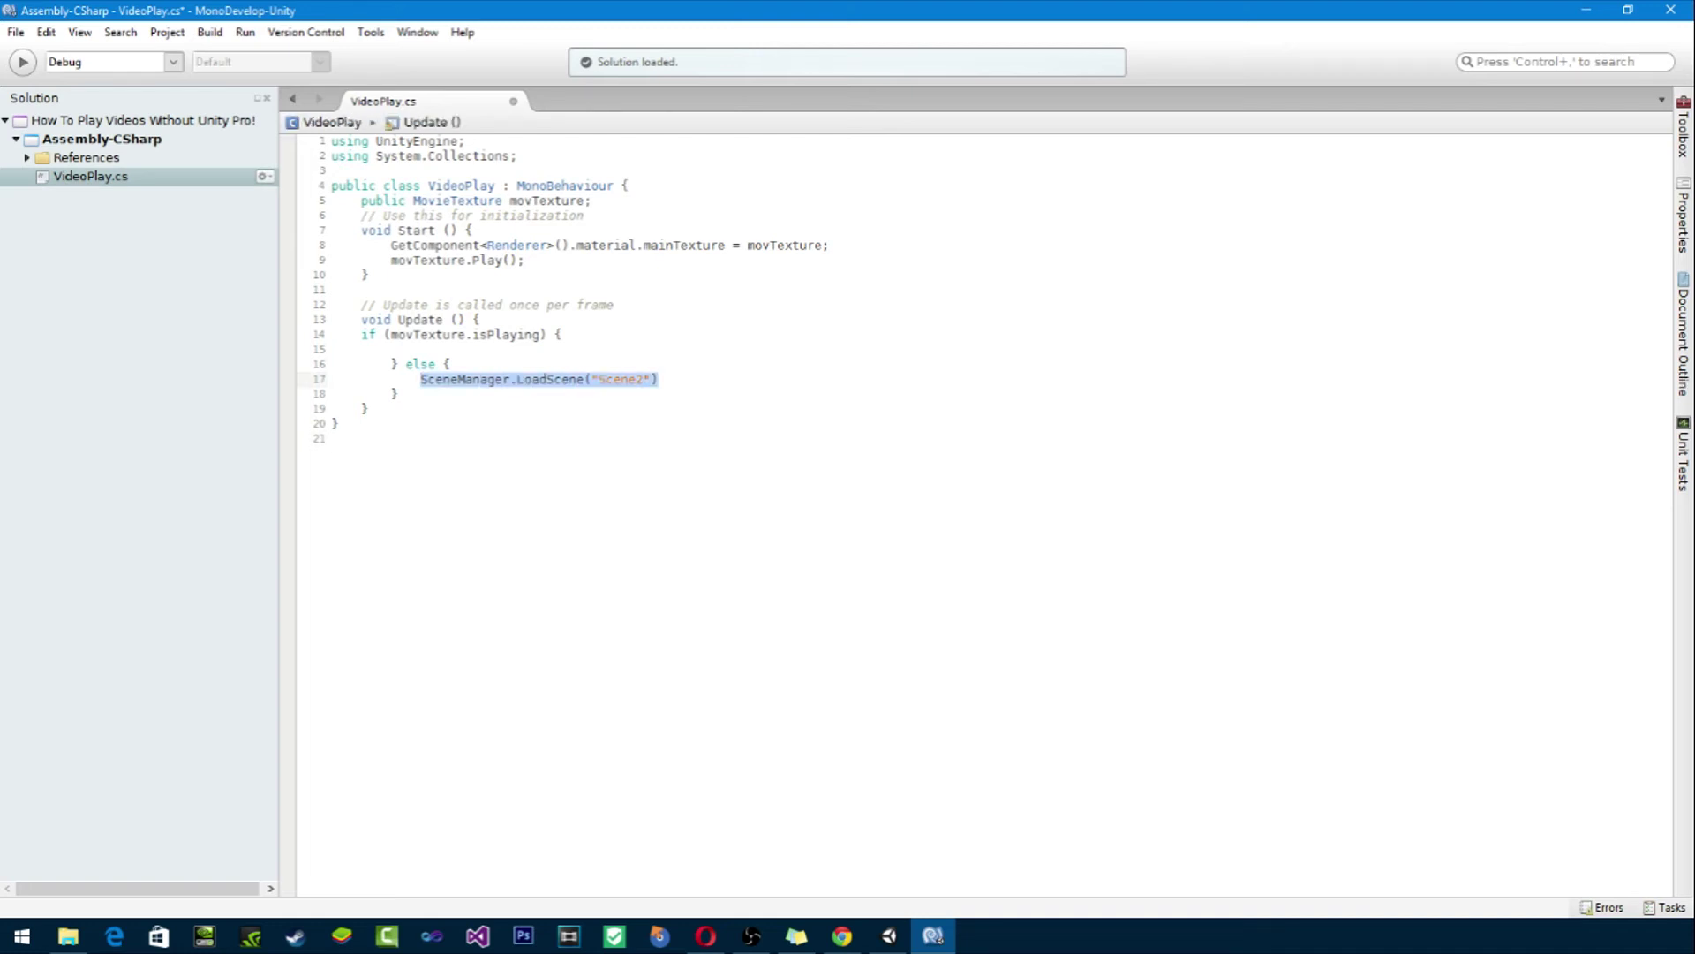
key("End")
key("BackSpace")
key("BackSpace")
key("BackSpace")
key("BackSpace")
key("BackSpace")
key("BackSpace")
key("BackSpace")
key("BackSpace")
key("BackSpace")
key("BackSpace")
key("BackSpace")
key("BackSpace")
key("BackSpace")
key("BackSpace")
key("BackSpace")
key("BackSpace")
key("BackSpace")
key("BackSpace")
key("BackSpace")
key("BackSpace")
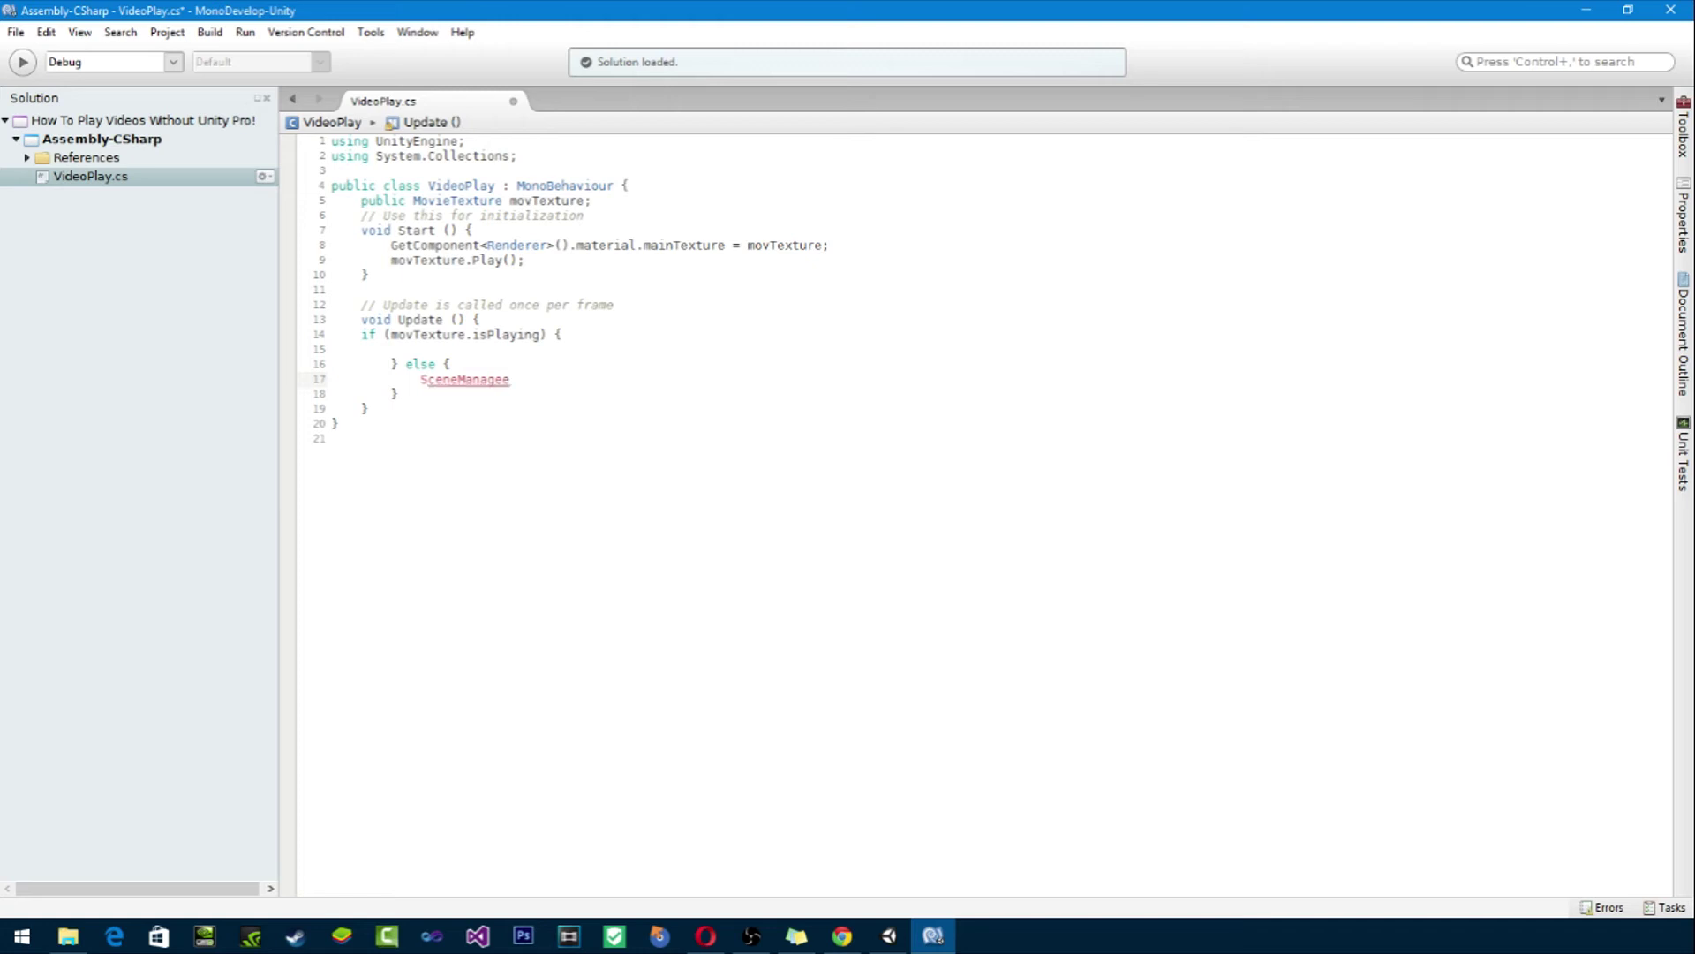
key("ctrl+z")
key("ctrl+z")
key("ctrl+z")
key("ctrl+z")
key("ctrl+z")
key("ctrl+z")
key("ctrl+z")
key("ctrl+z")
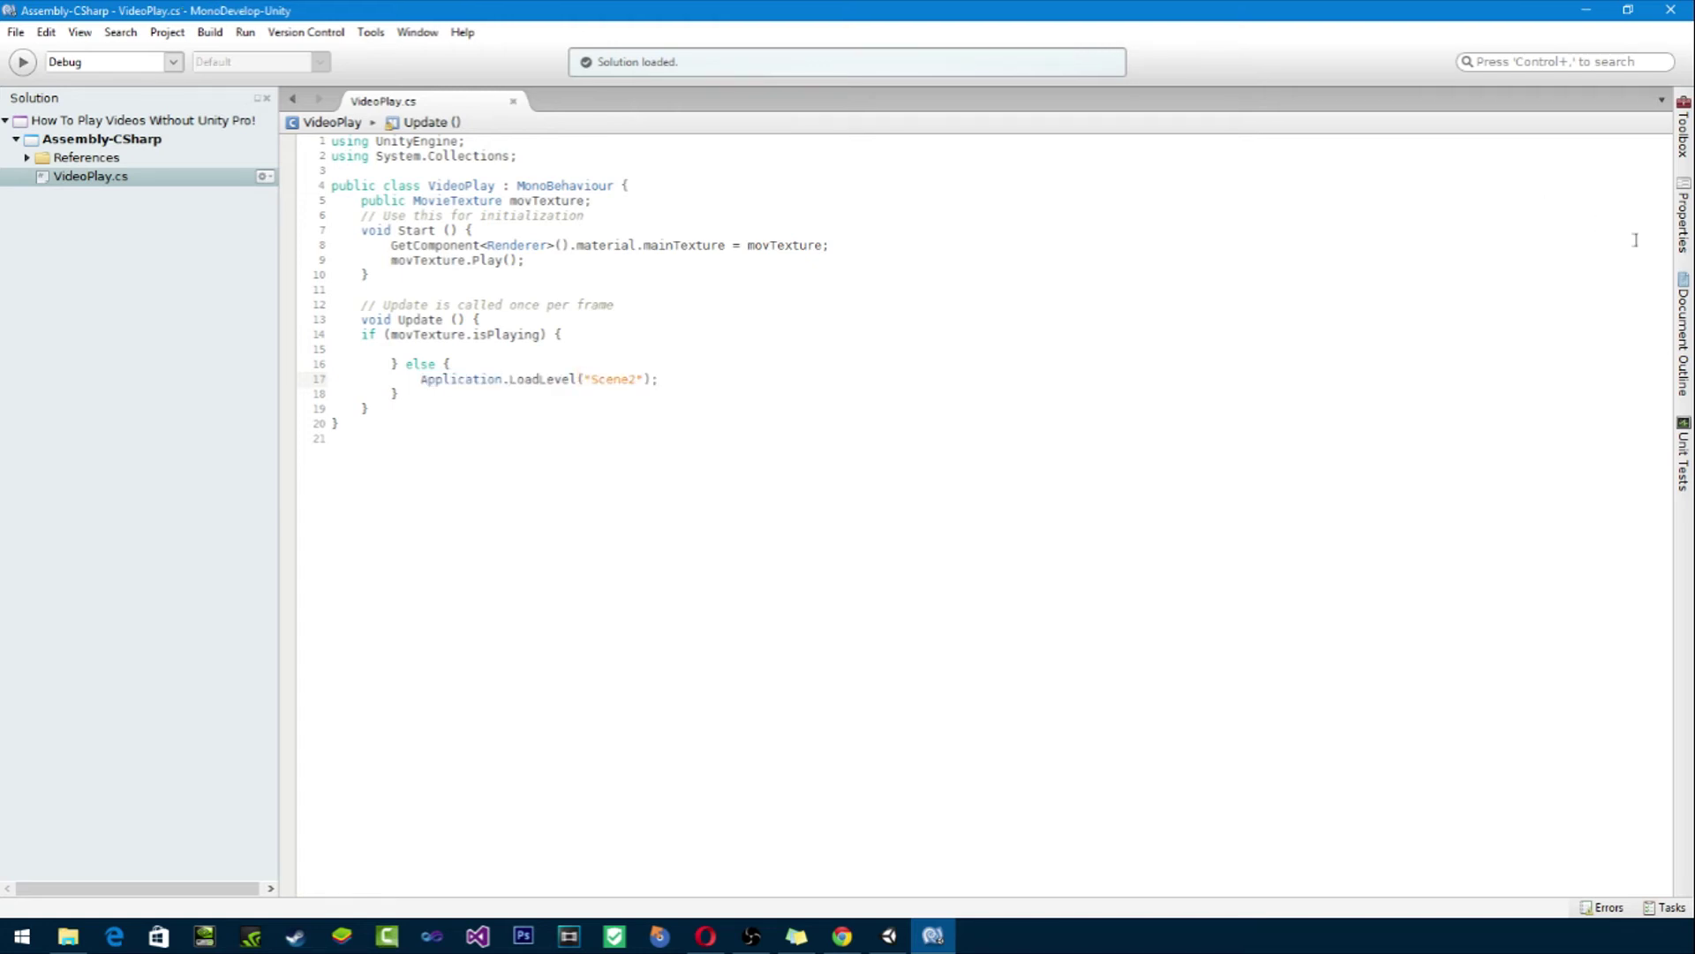
Step: Switch to the browser to view Zamzar's MP4 to OGG conversion page, and minimize the browser, Unity and MonoDevelop
key("alt+Tab")
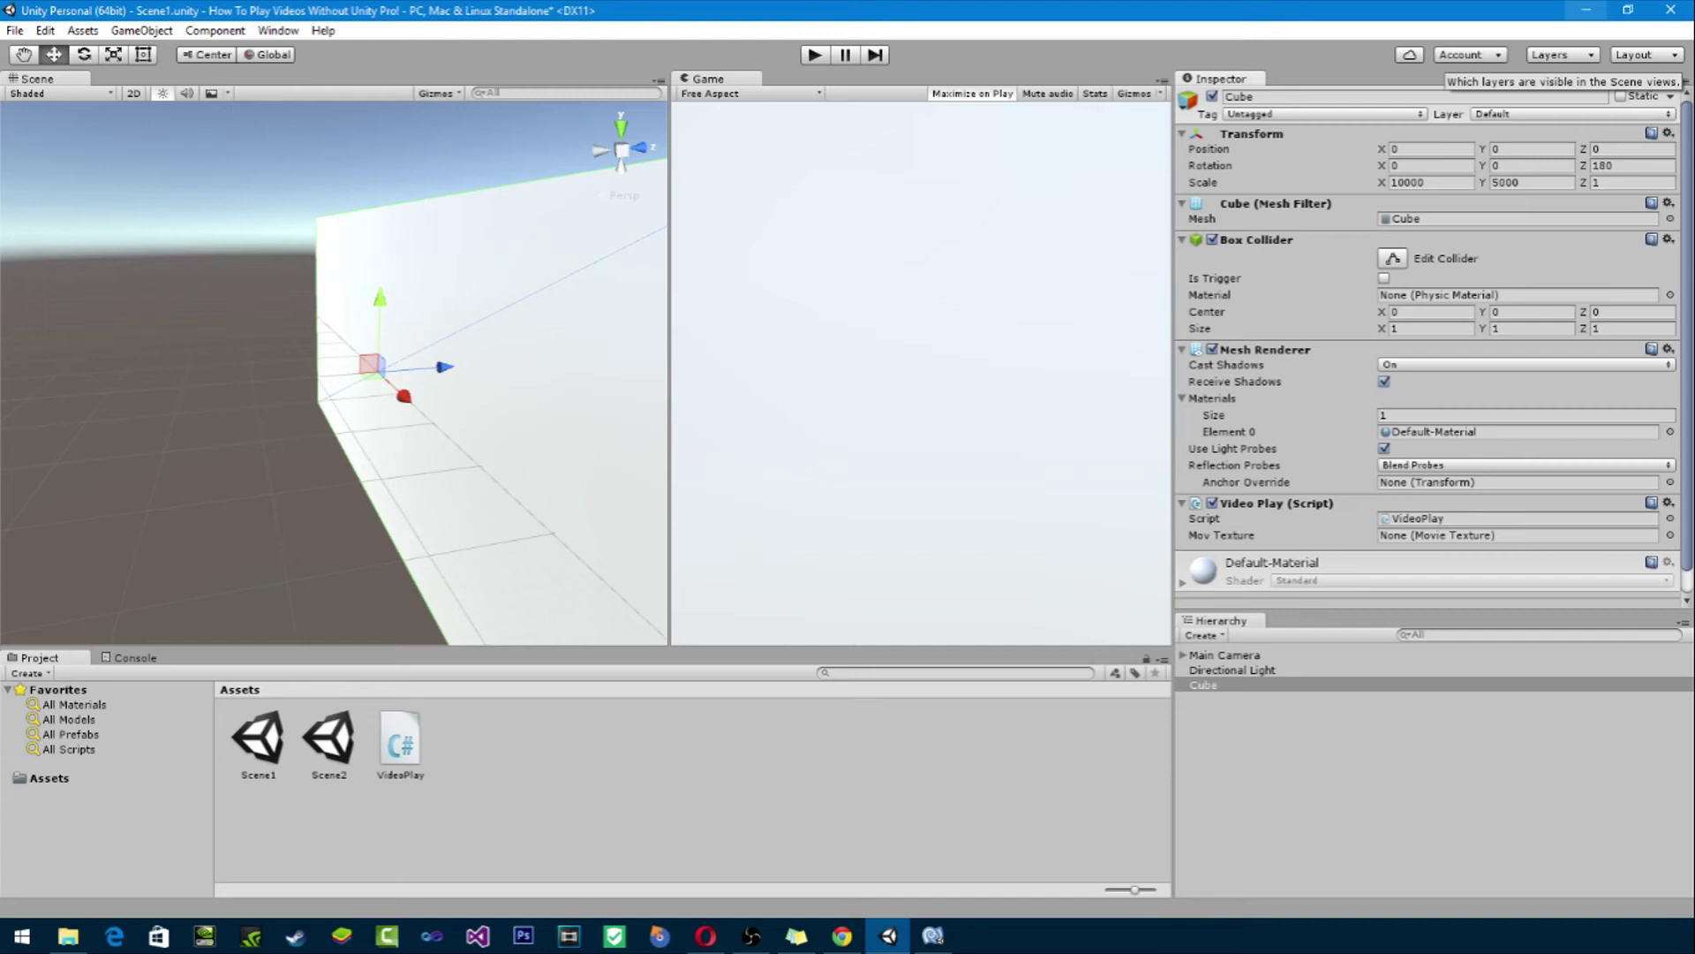
left_click(843, 936)
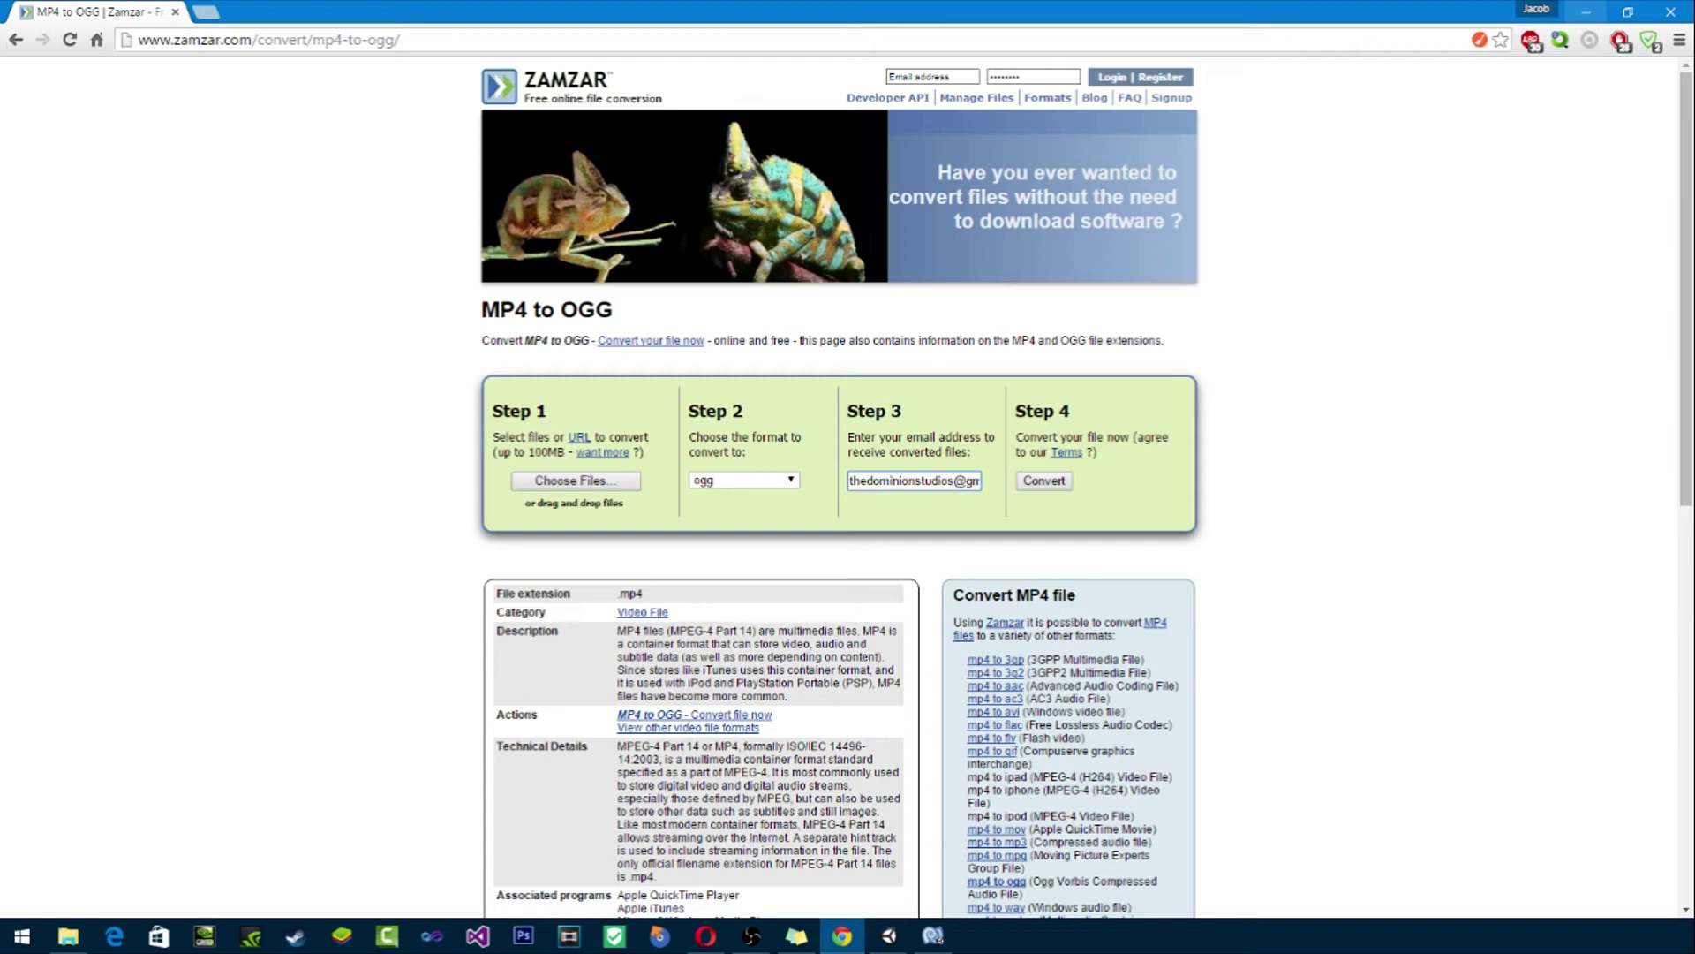
left_click(1586, 11)
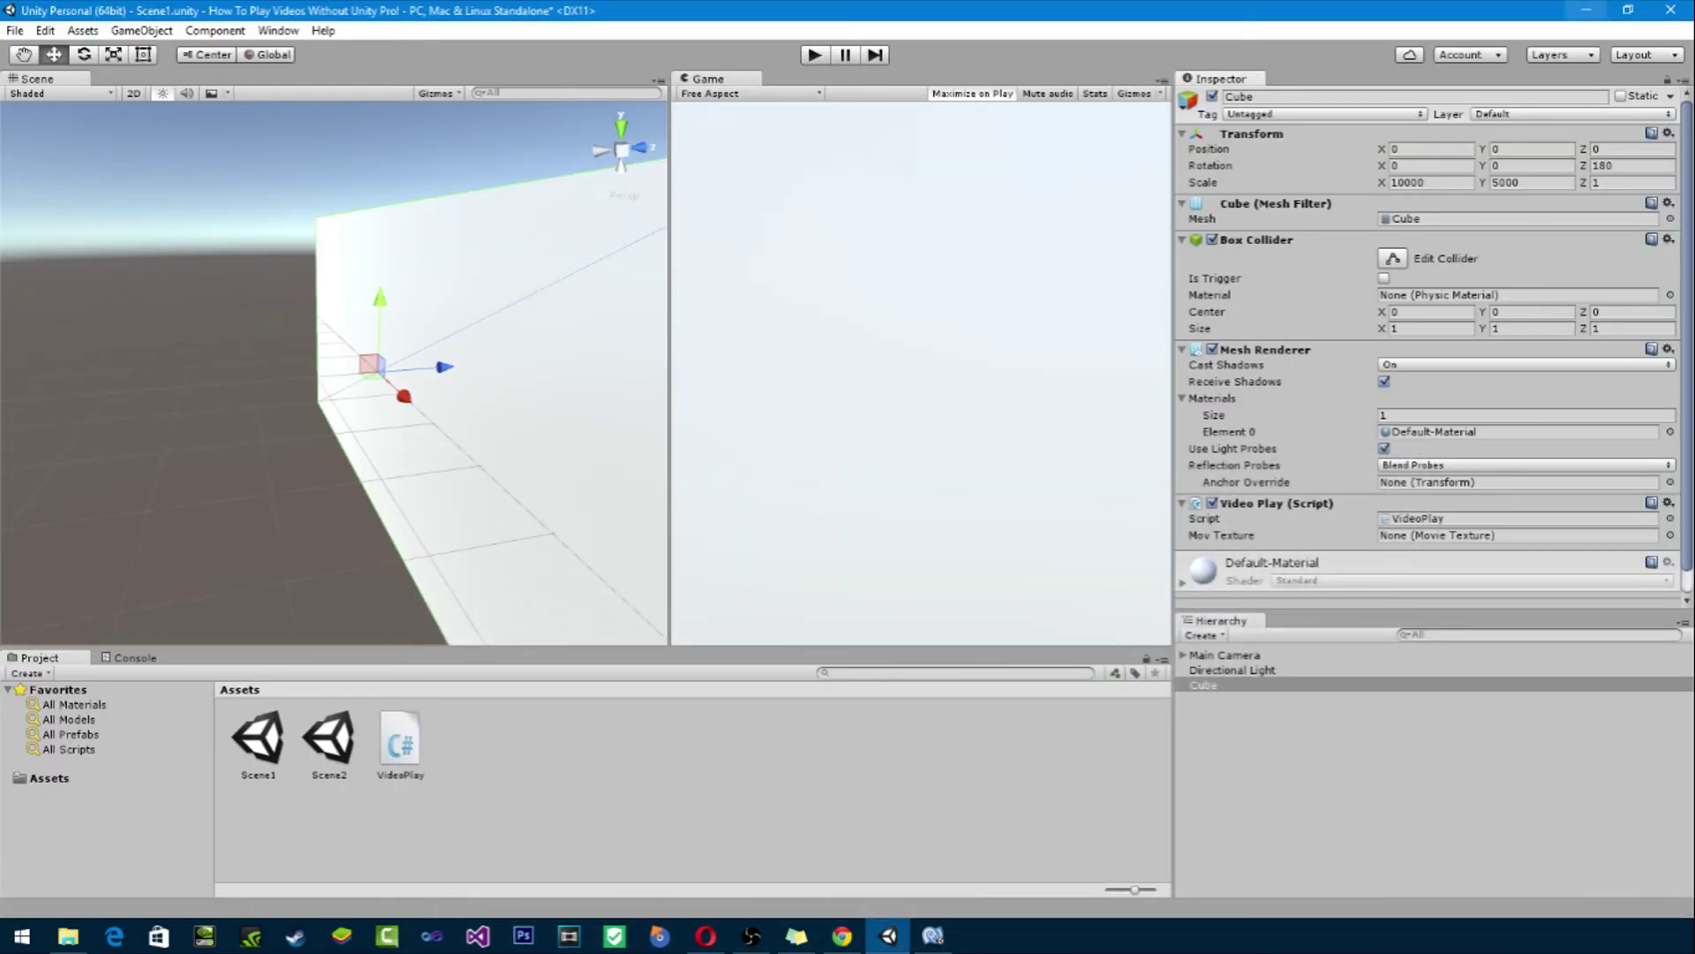
left_click(1586, 12)
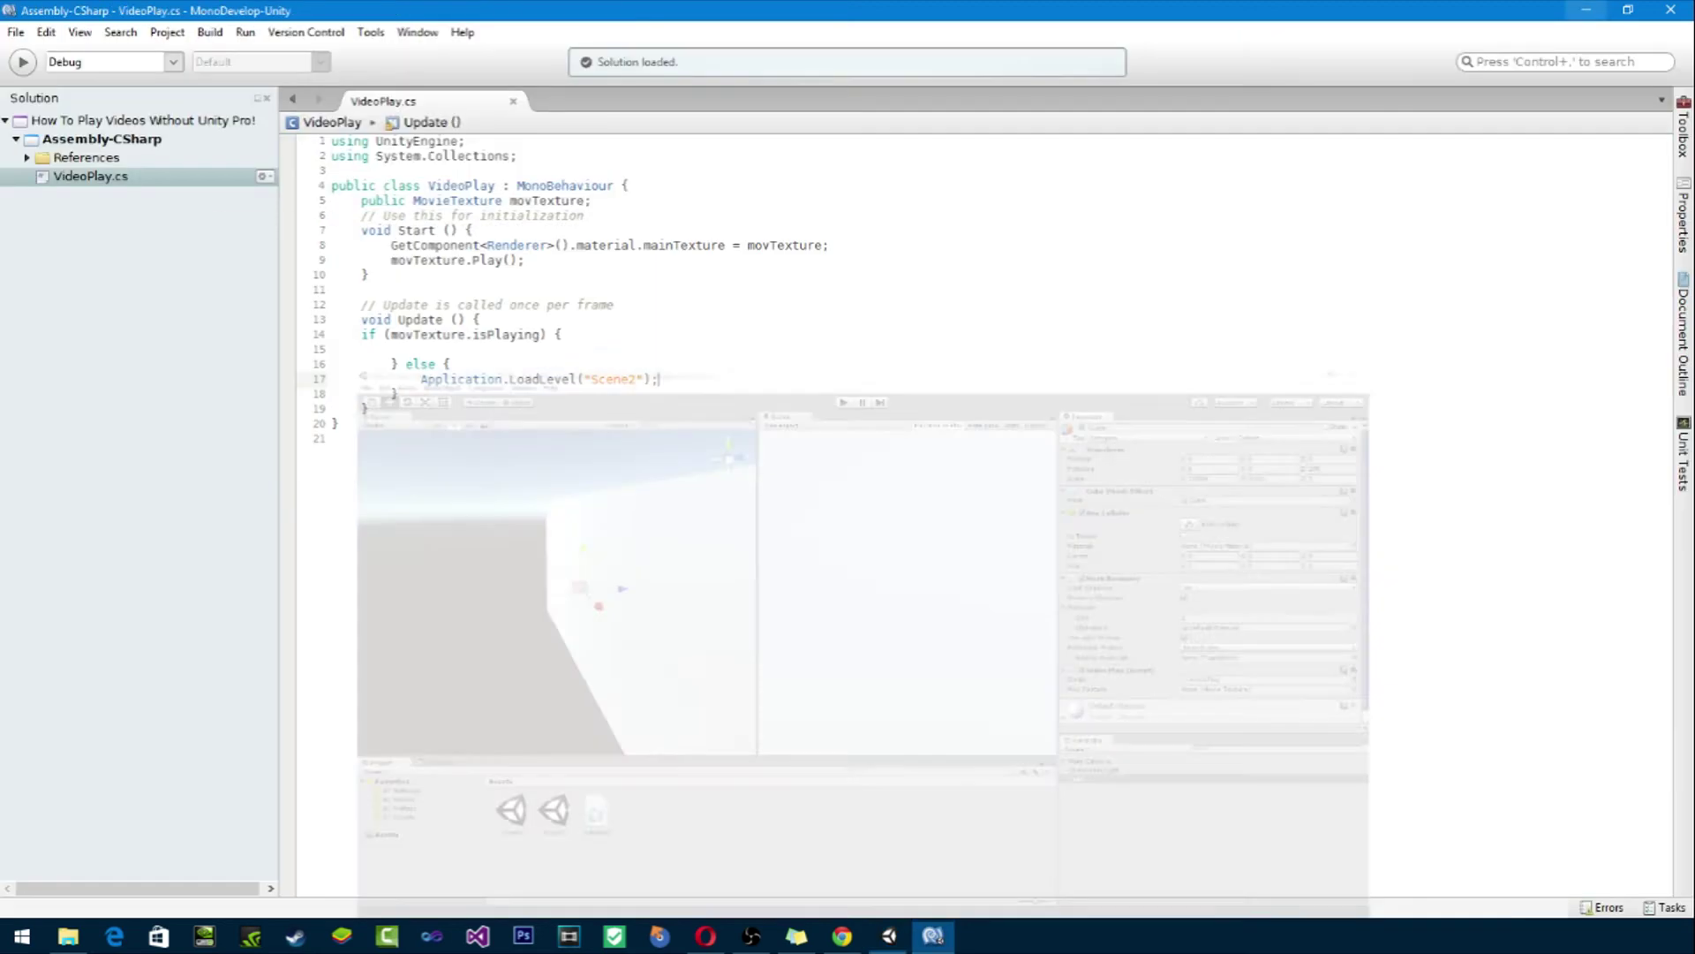
left_click(1587, 12)
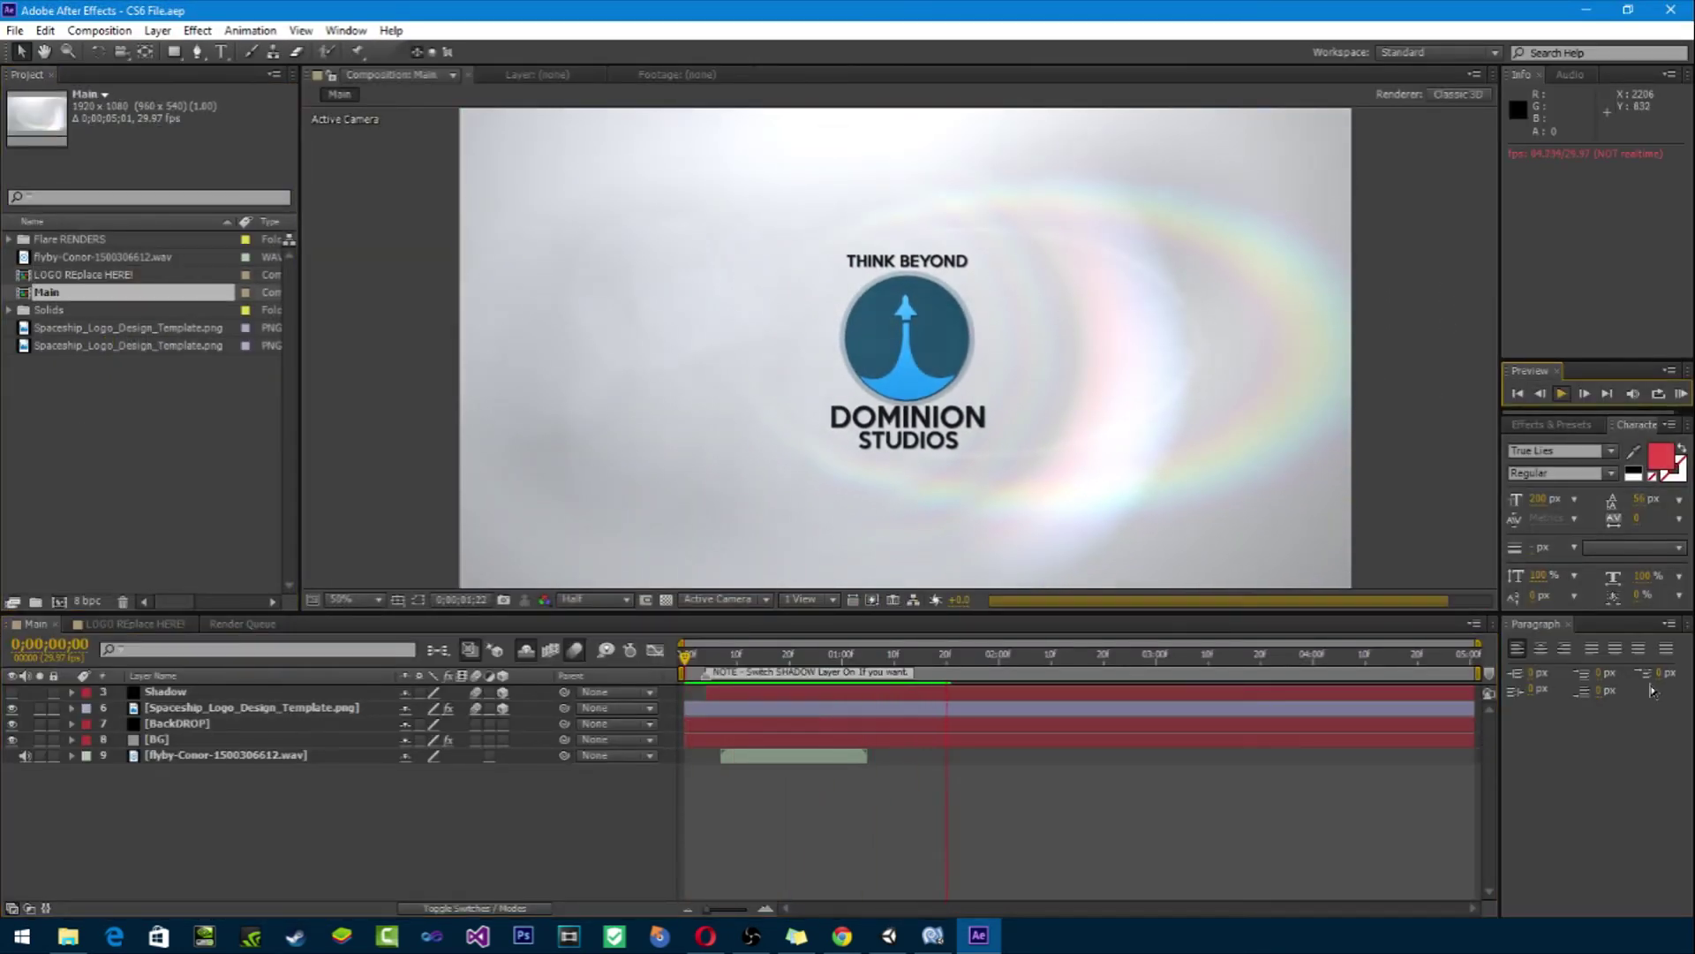
Step: In After Effects, stop the preview and add the Main composition to the render queue
key("space")
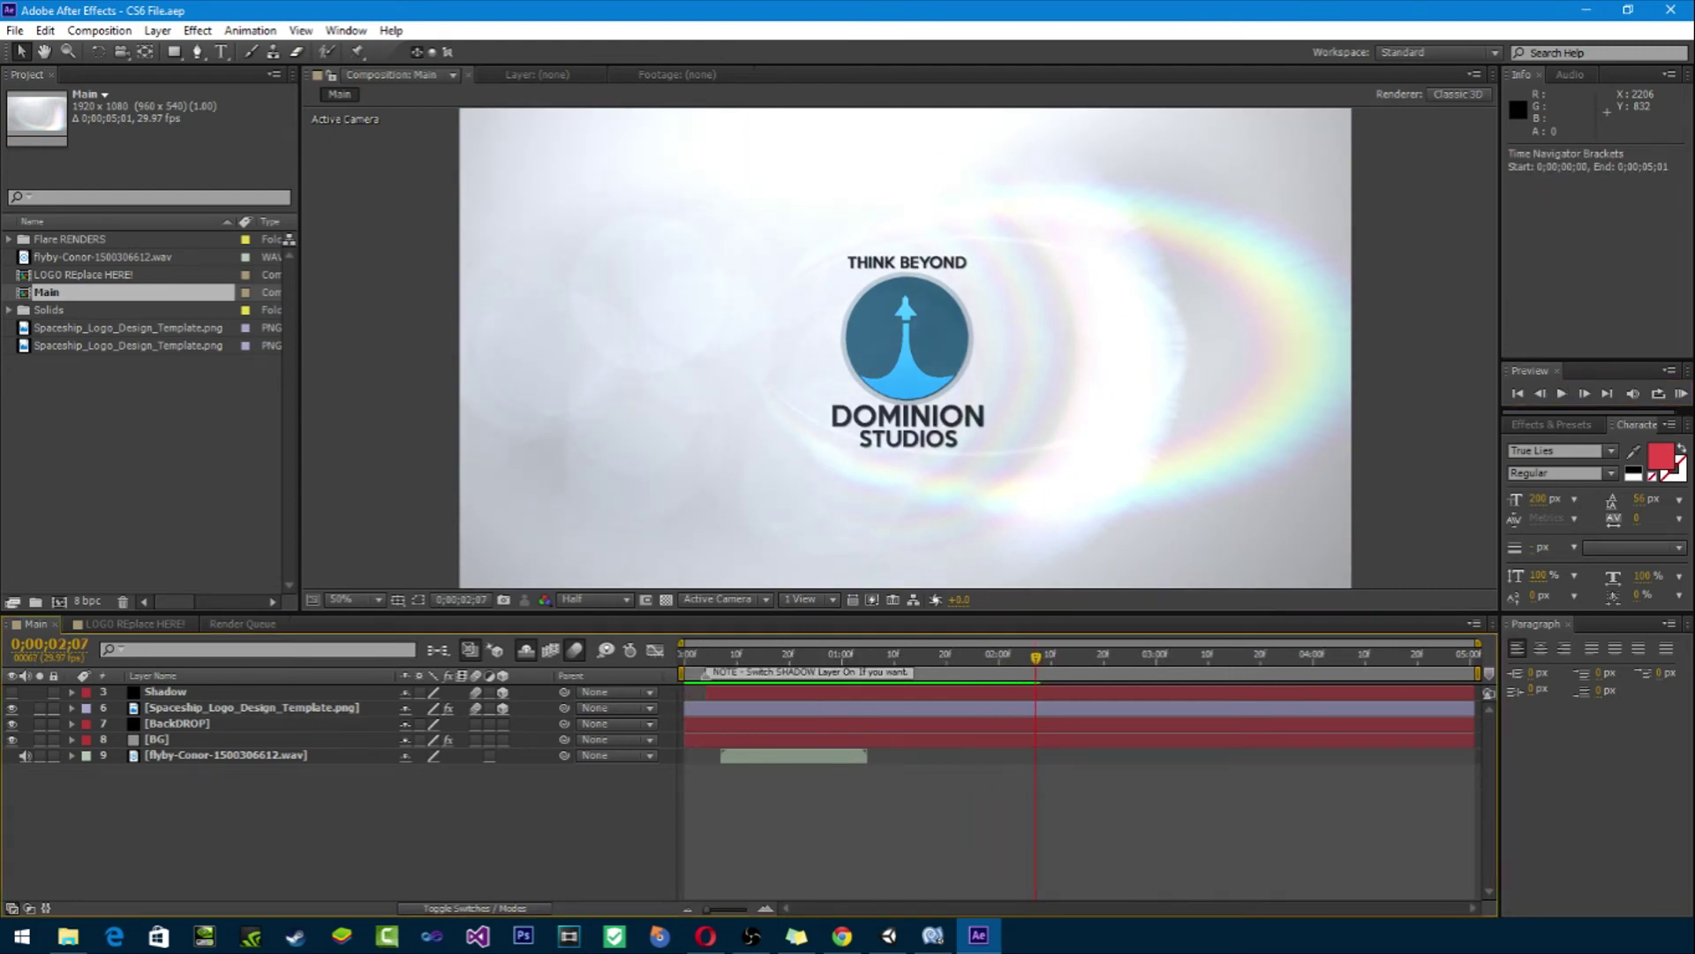
left_click(15, 30)
mouse_move(151, 276)
left_click(618, 281)
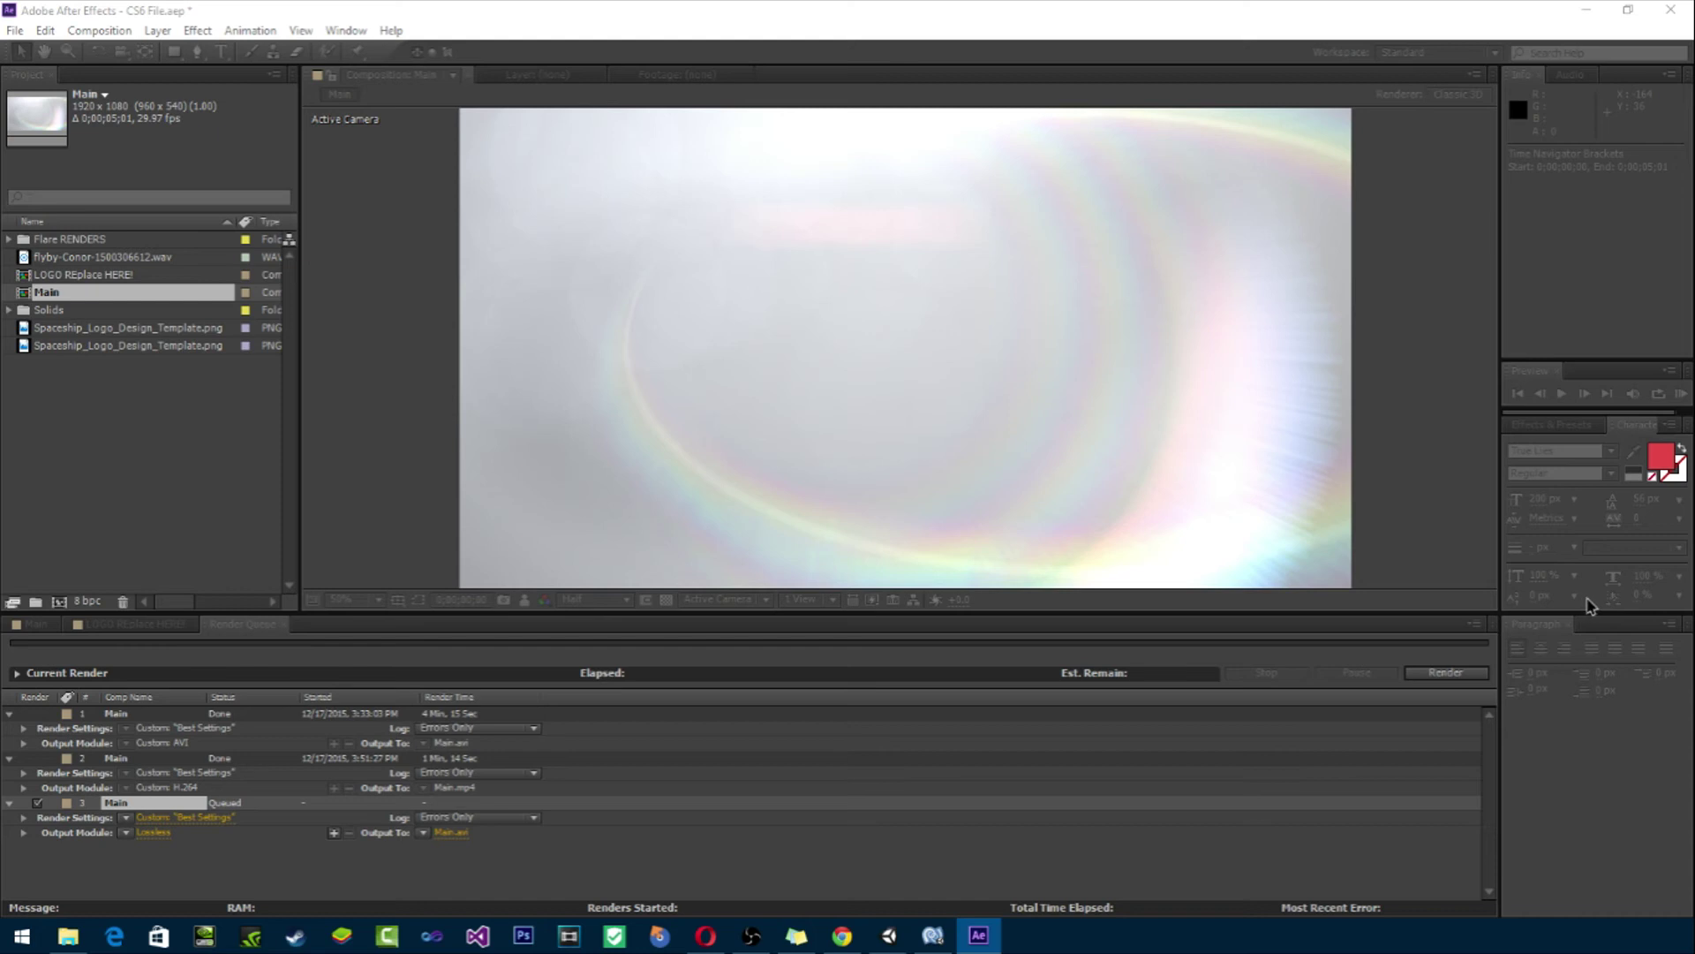
Step: Set the queued Main render's output format to H.264 and enable its audio output
left_click(152, 832)
left_click(462, 278)
left_click(494, 411)
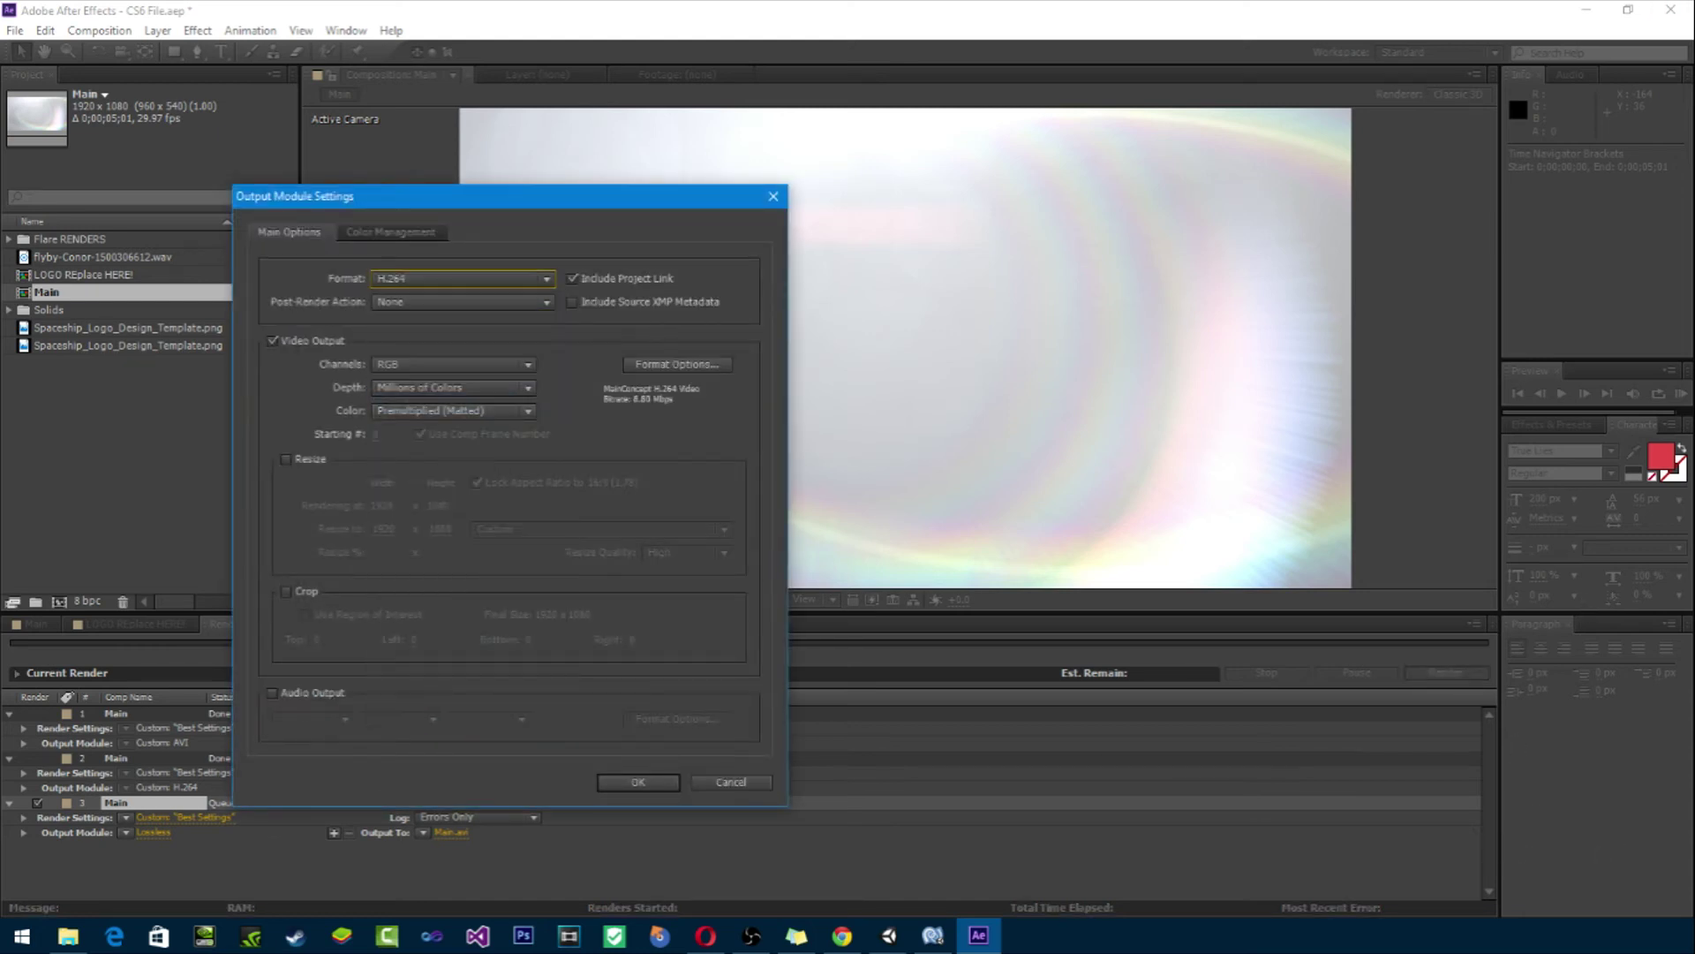
left_click(273, 693)
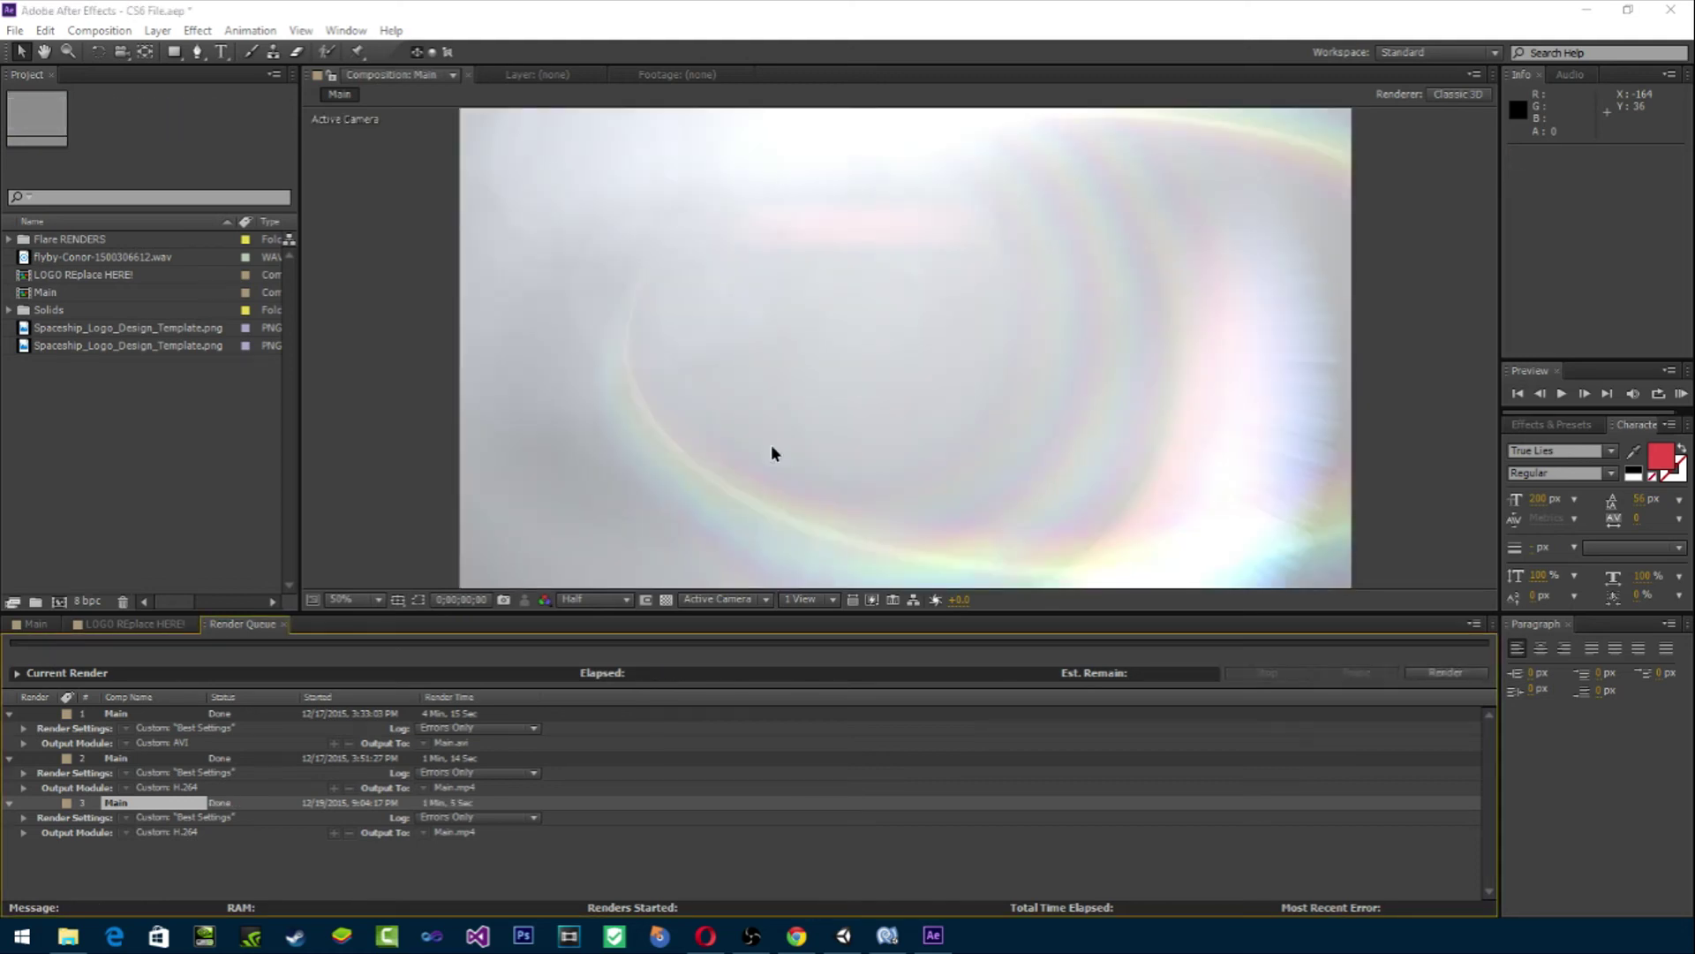
Step: Queue the Main composition for rendering once more and check the output file location
left_click(933, 935)
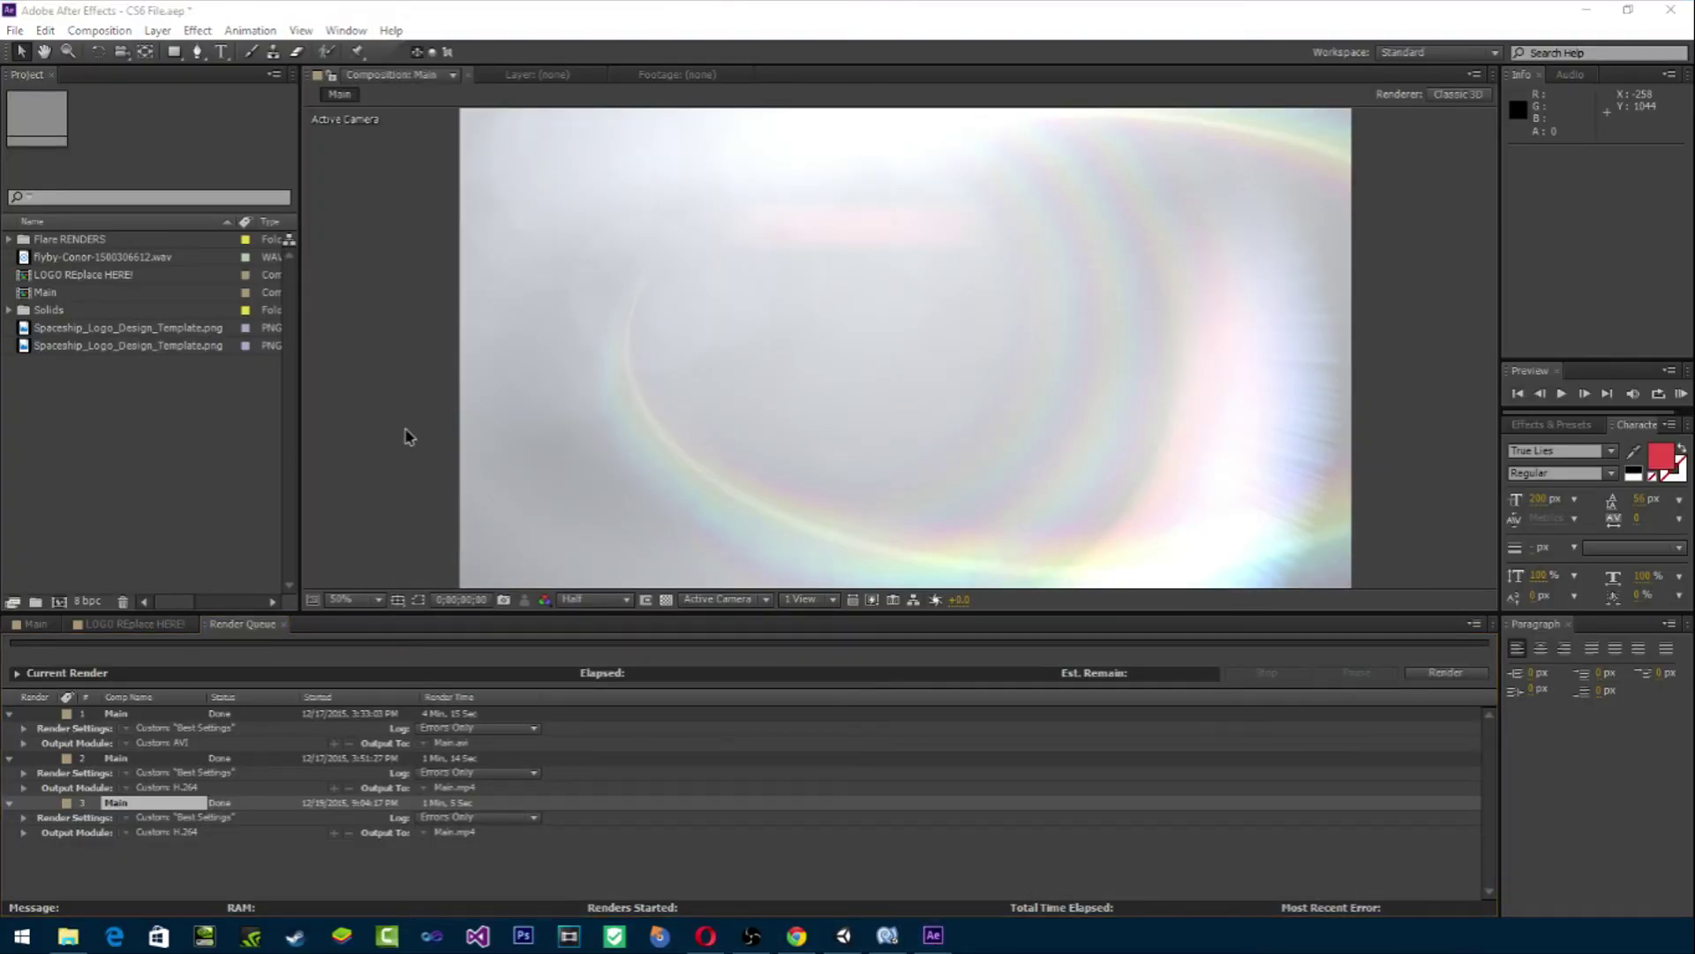
left_click(920, 611)
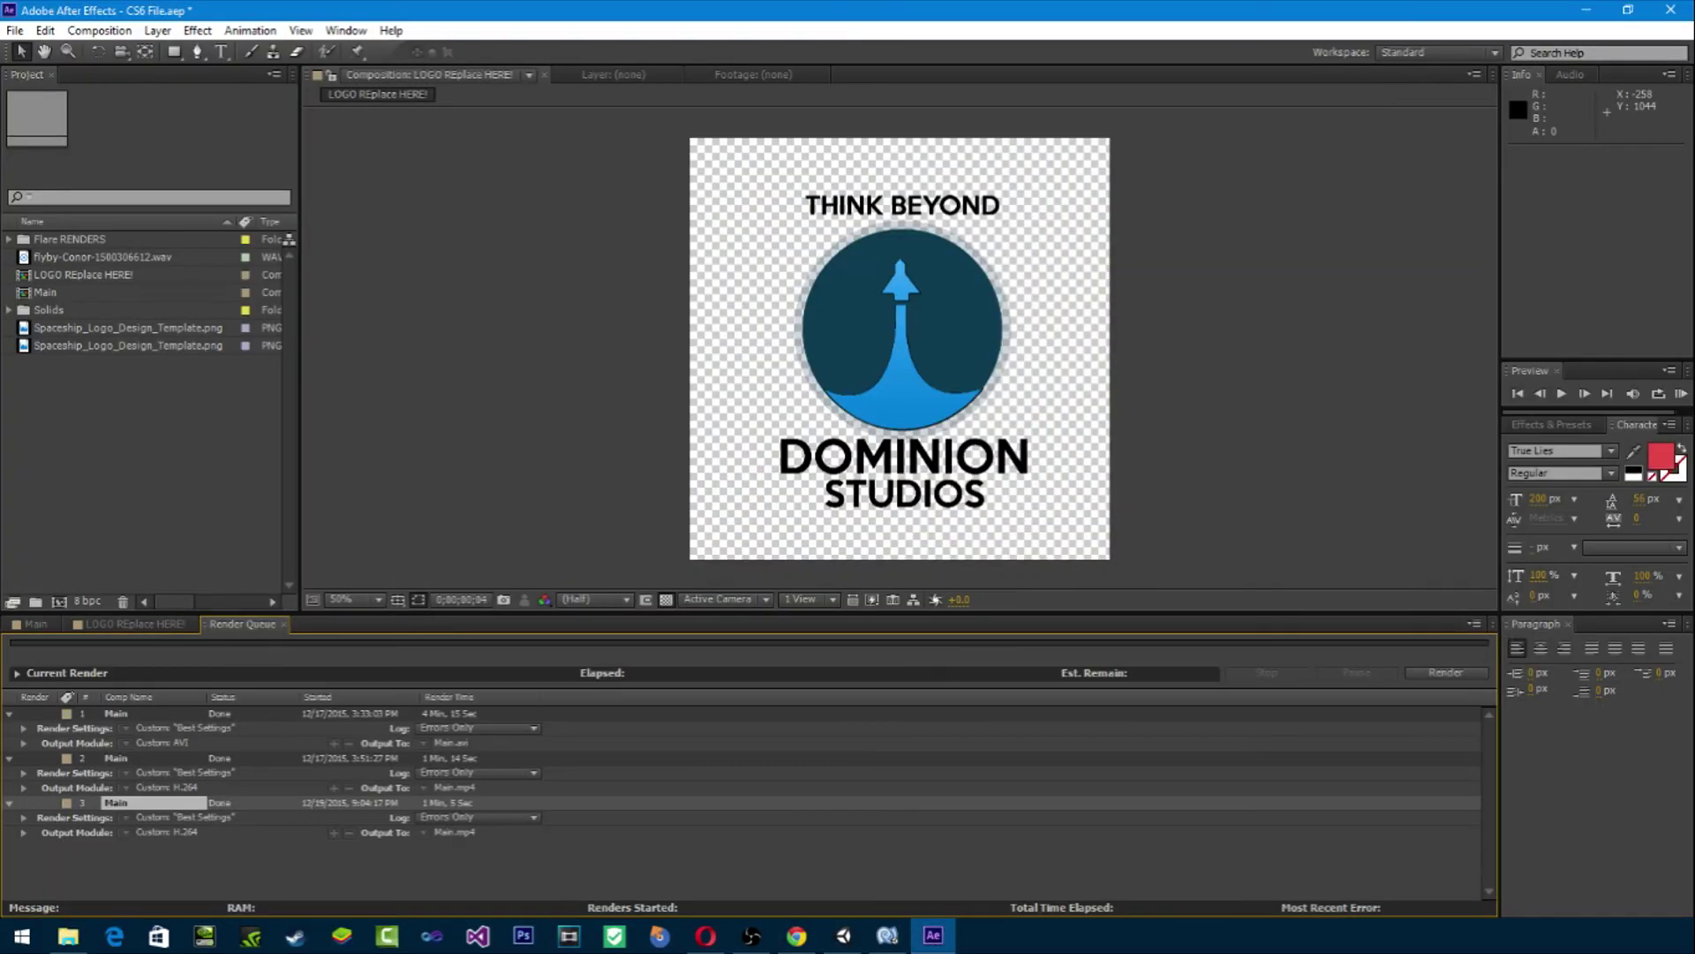
left_click(14, 30)
left_click(1496, 699)
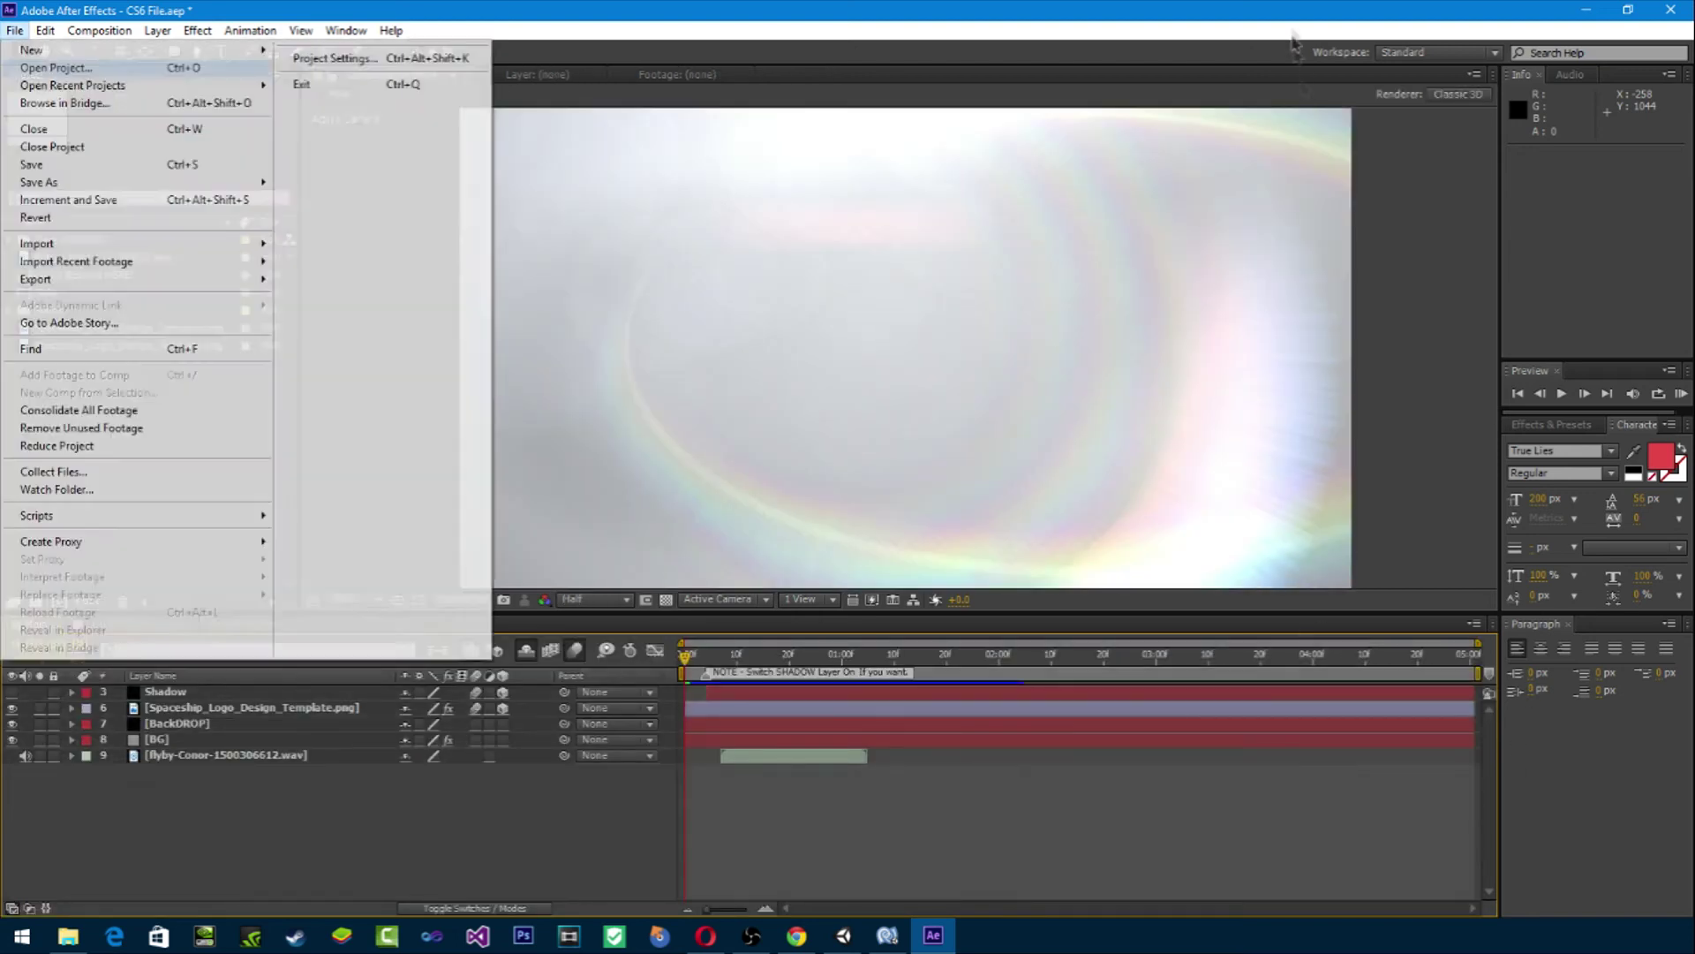
mouse_move(76, 277)
left_click(492, 276)
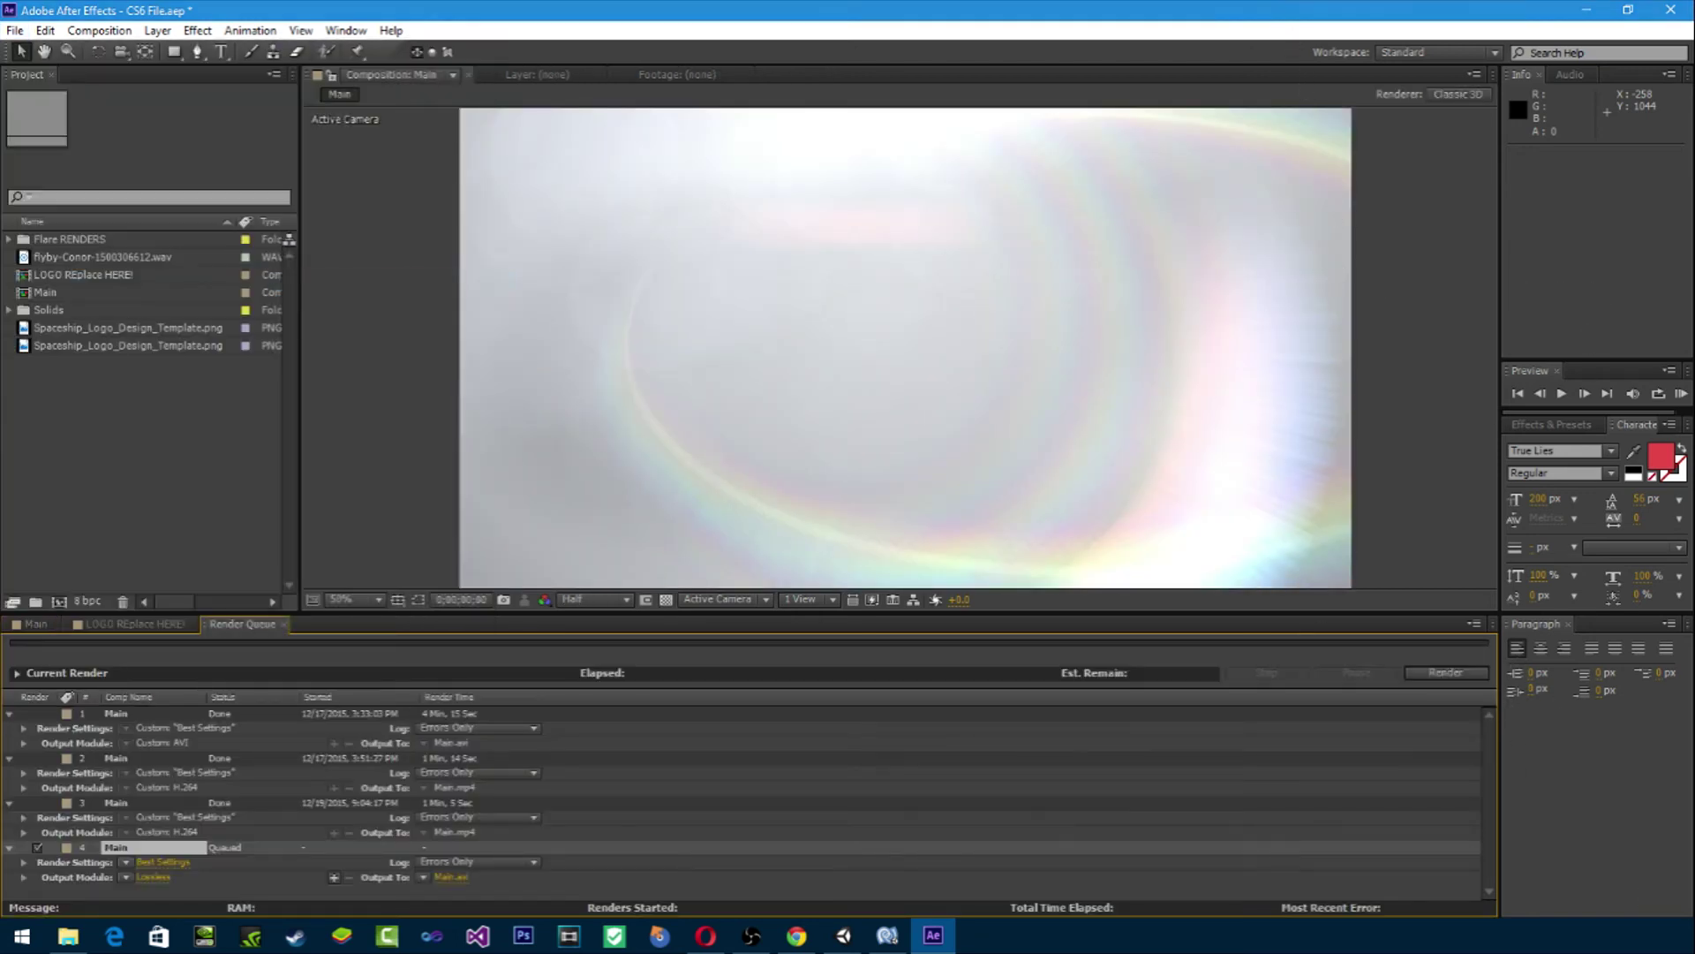
left_click(450, 877)
left_click(688, 485)
Step: Exit After Effects and go to the desktop
left_click(68, 935)
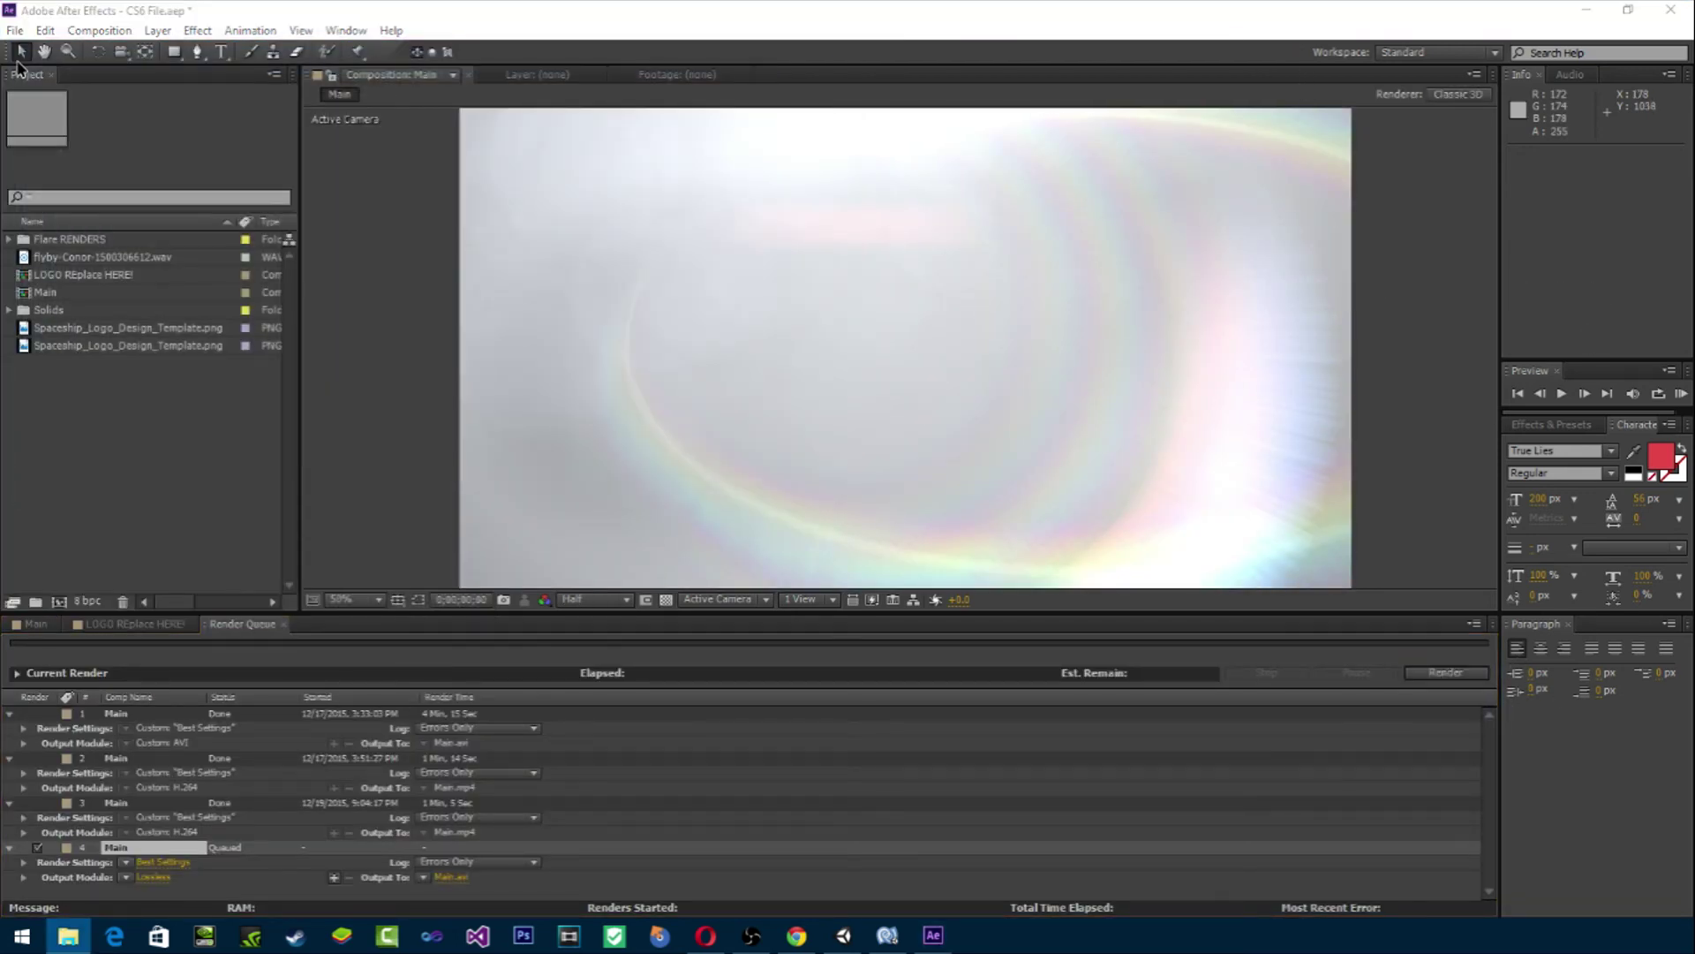
key("ctrl+q")
key("Return")
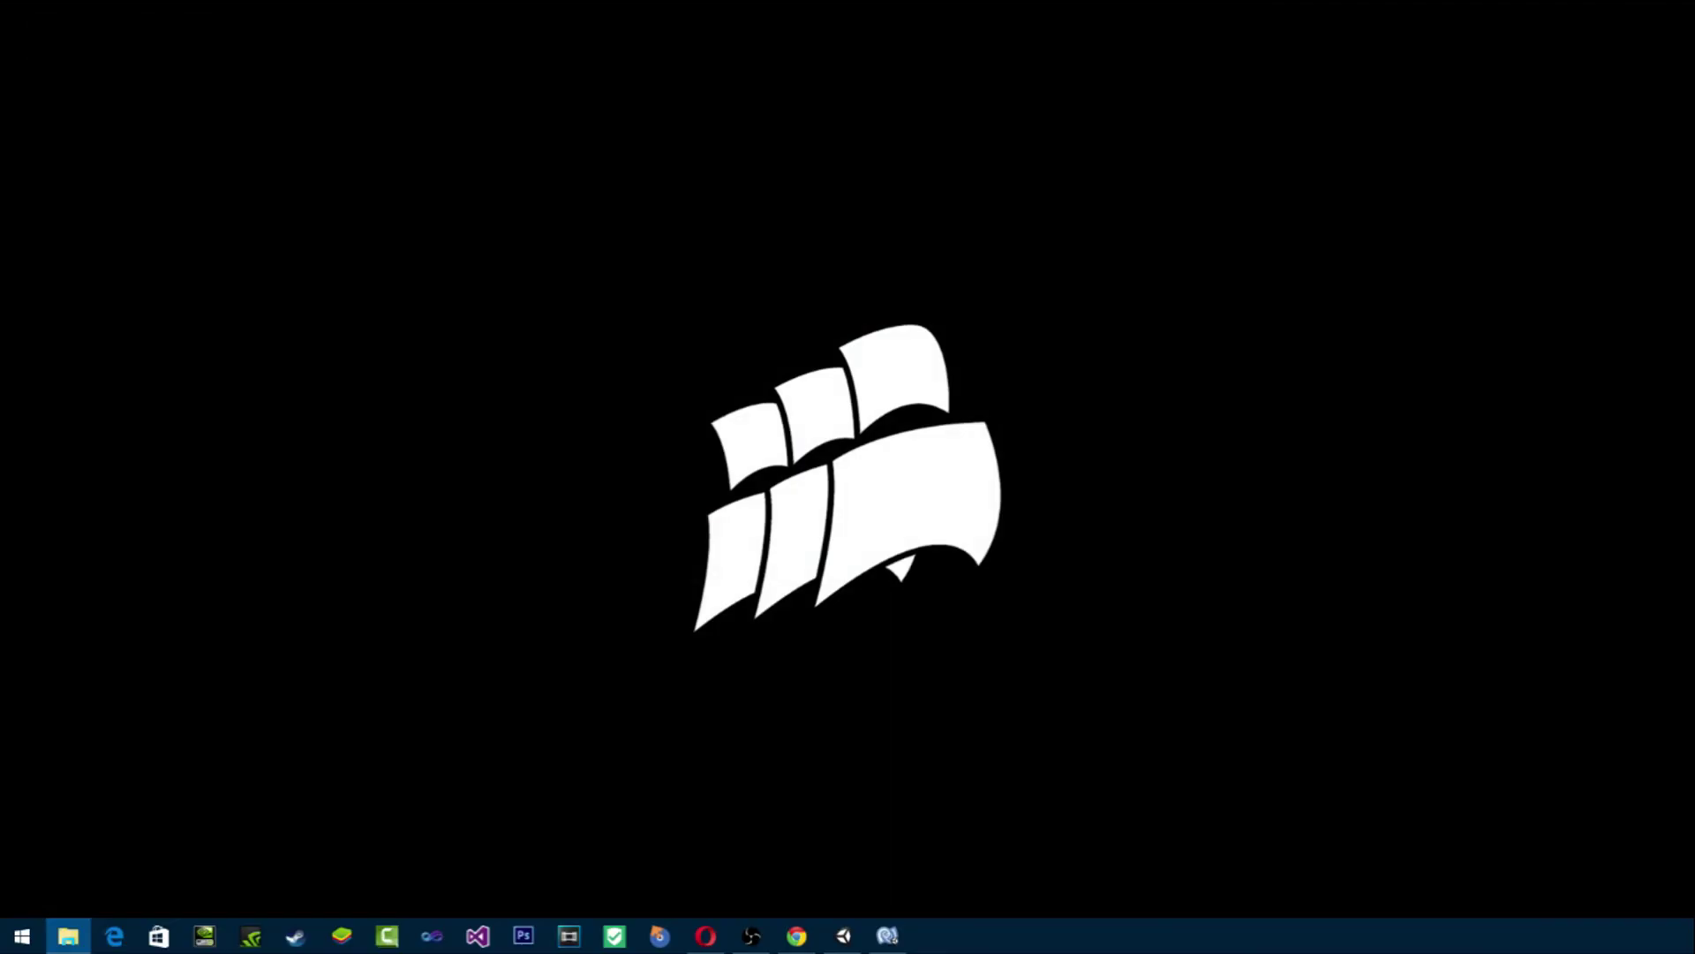
Step: Play the rendered Main.mp4 from the desktop, close the player, and reposition the file on the desktop
left_click_drag(712, 381, 882, 501)
left_click_drag(799, 424, 590, 327)
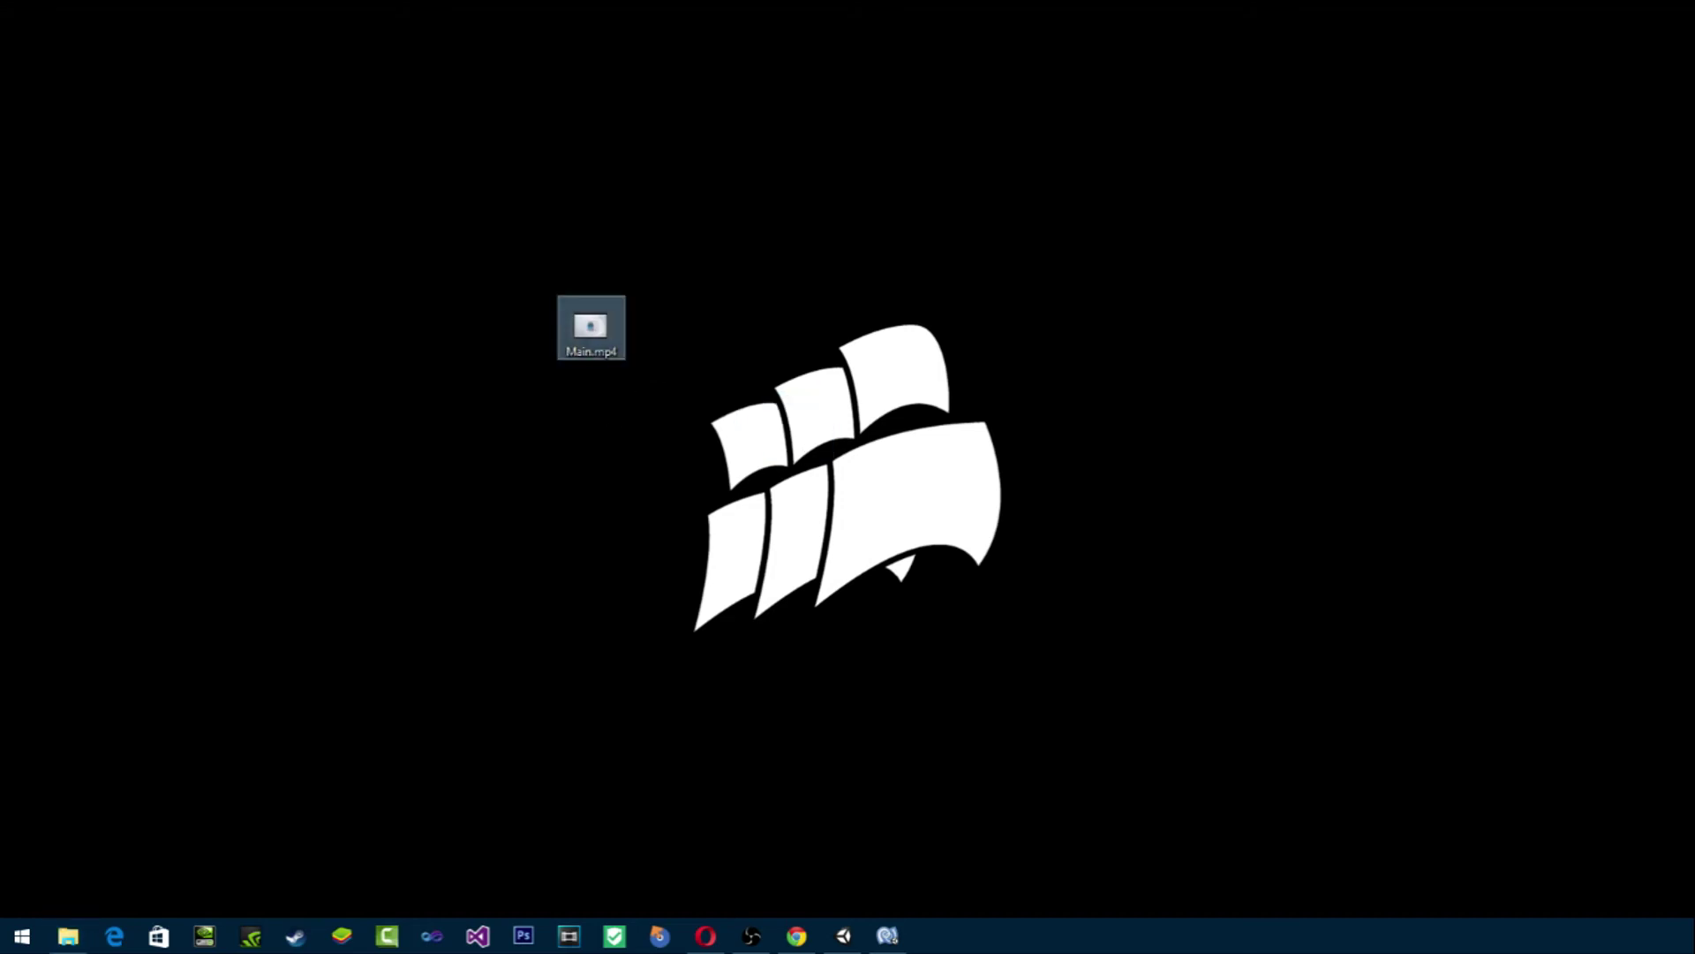
key("Return")
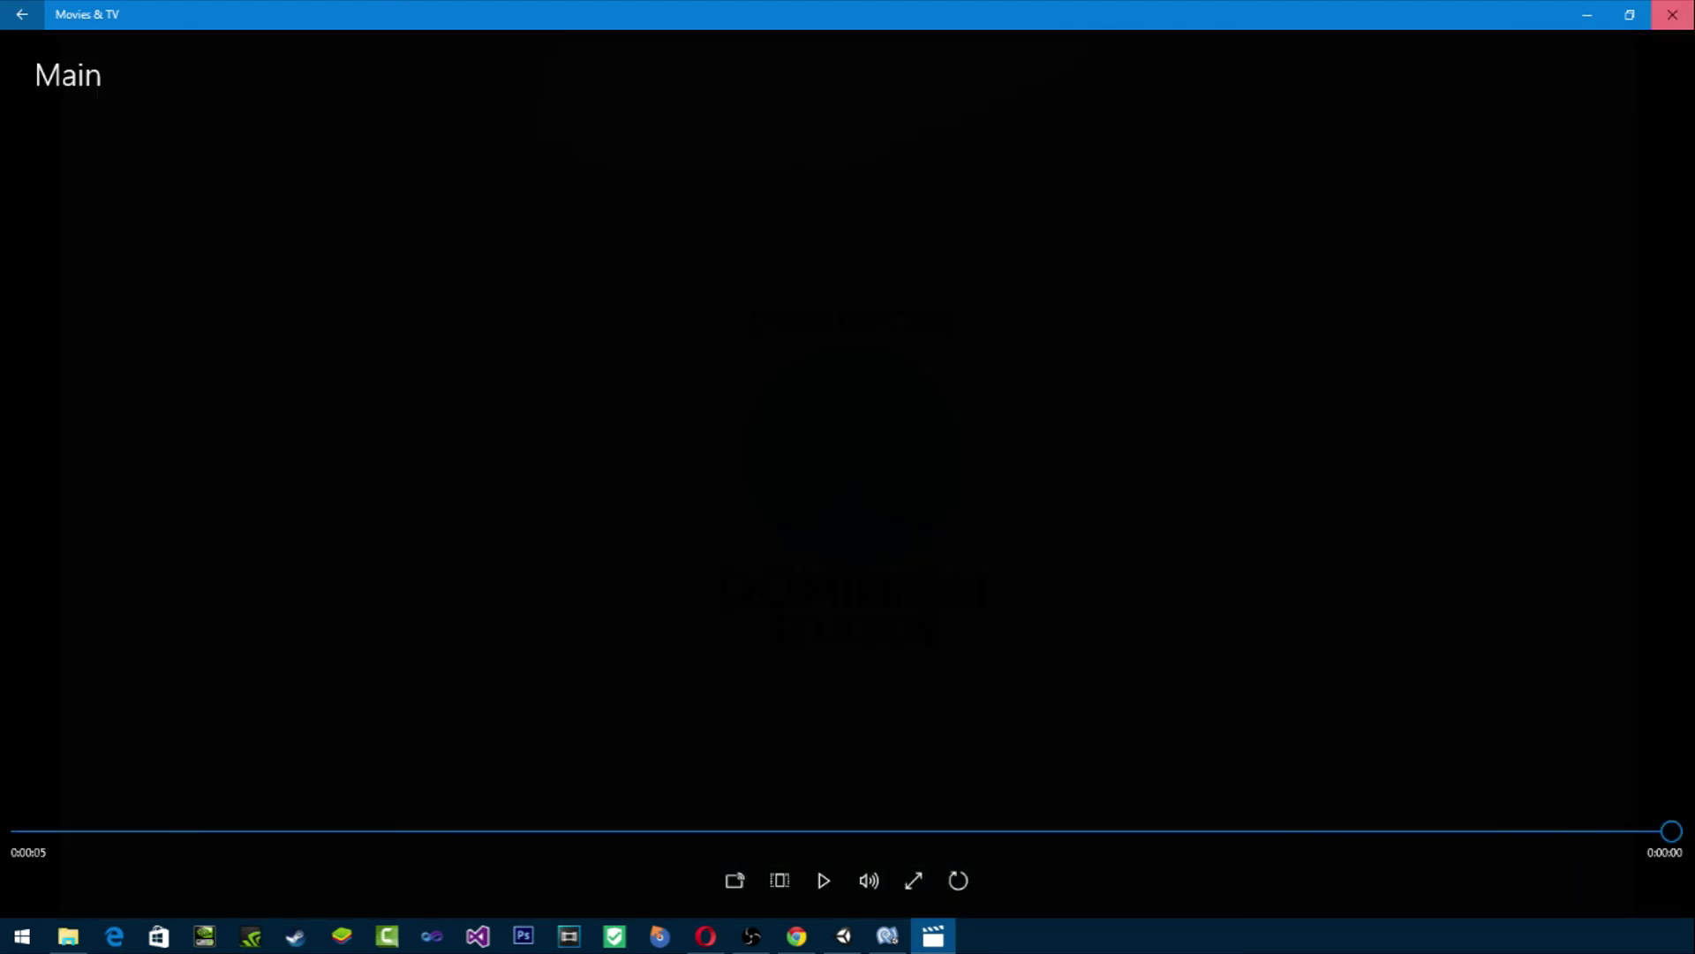
left_click(1672, 14)
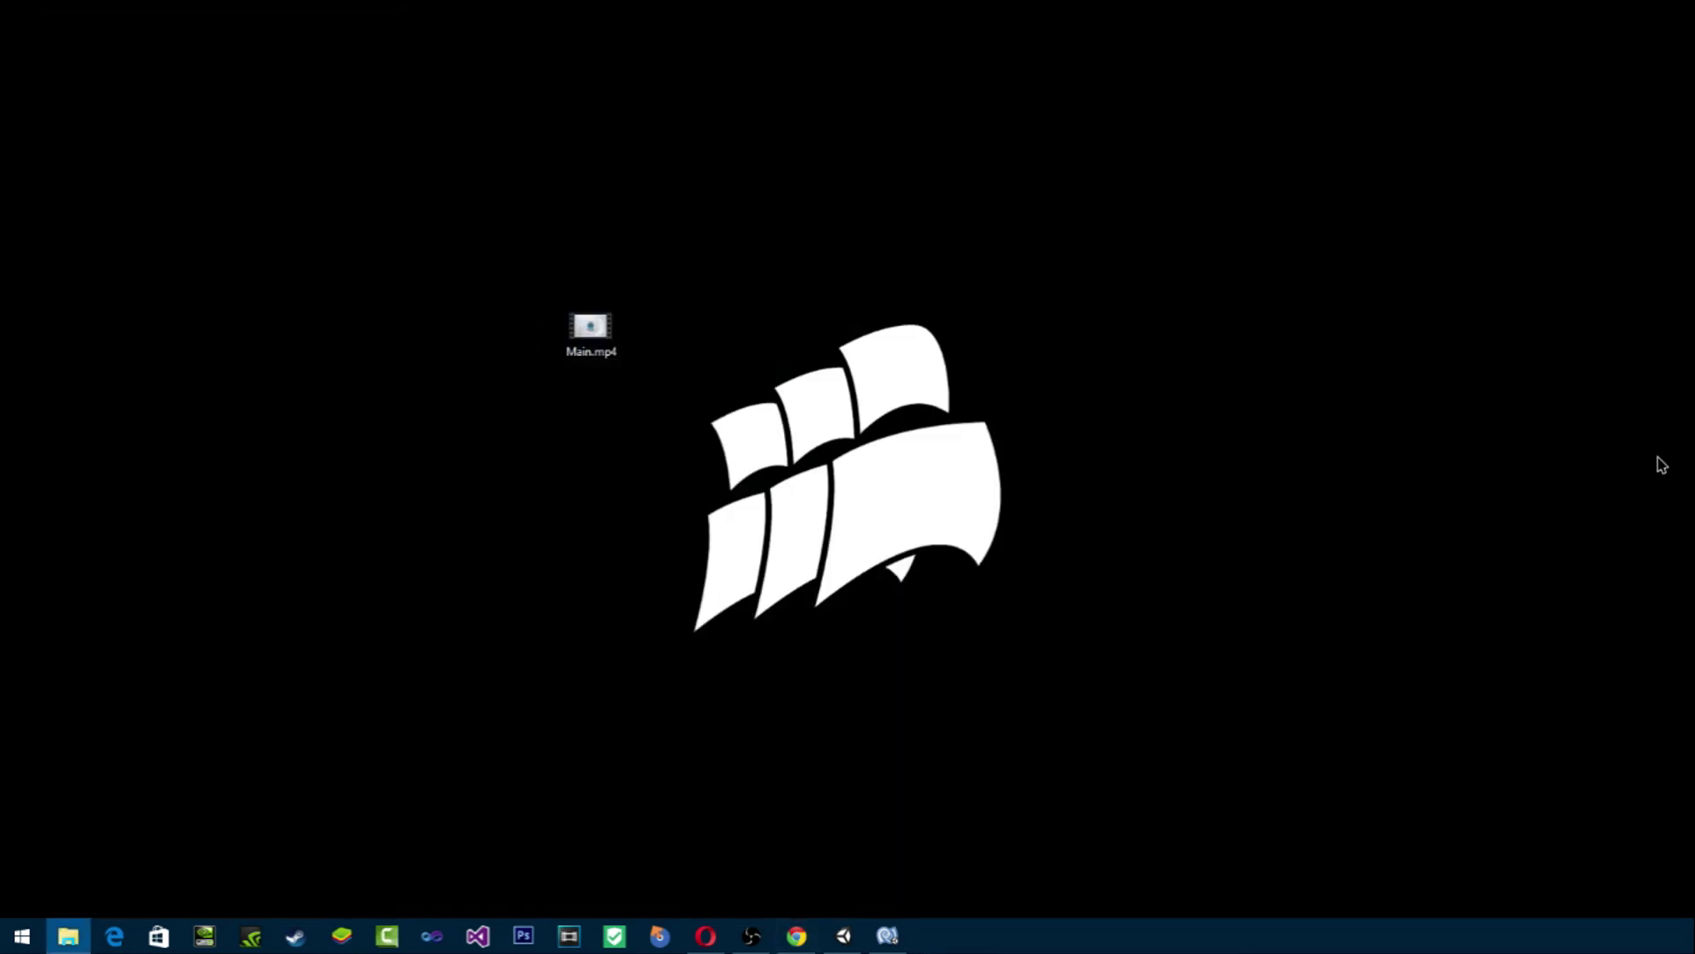
left_click_drag(591, 329, 381, 419)
Step: Switch to Chrome and upload Main.mp4 from the desktop to Zamzar for conversion to OGG
left_click(796, 936)
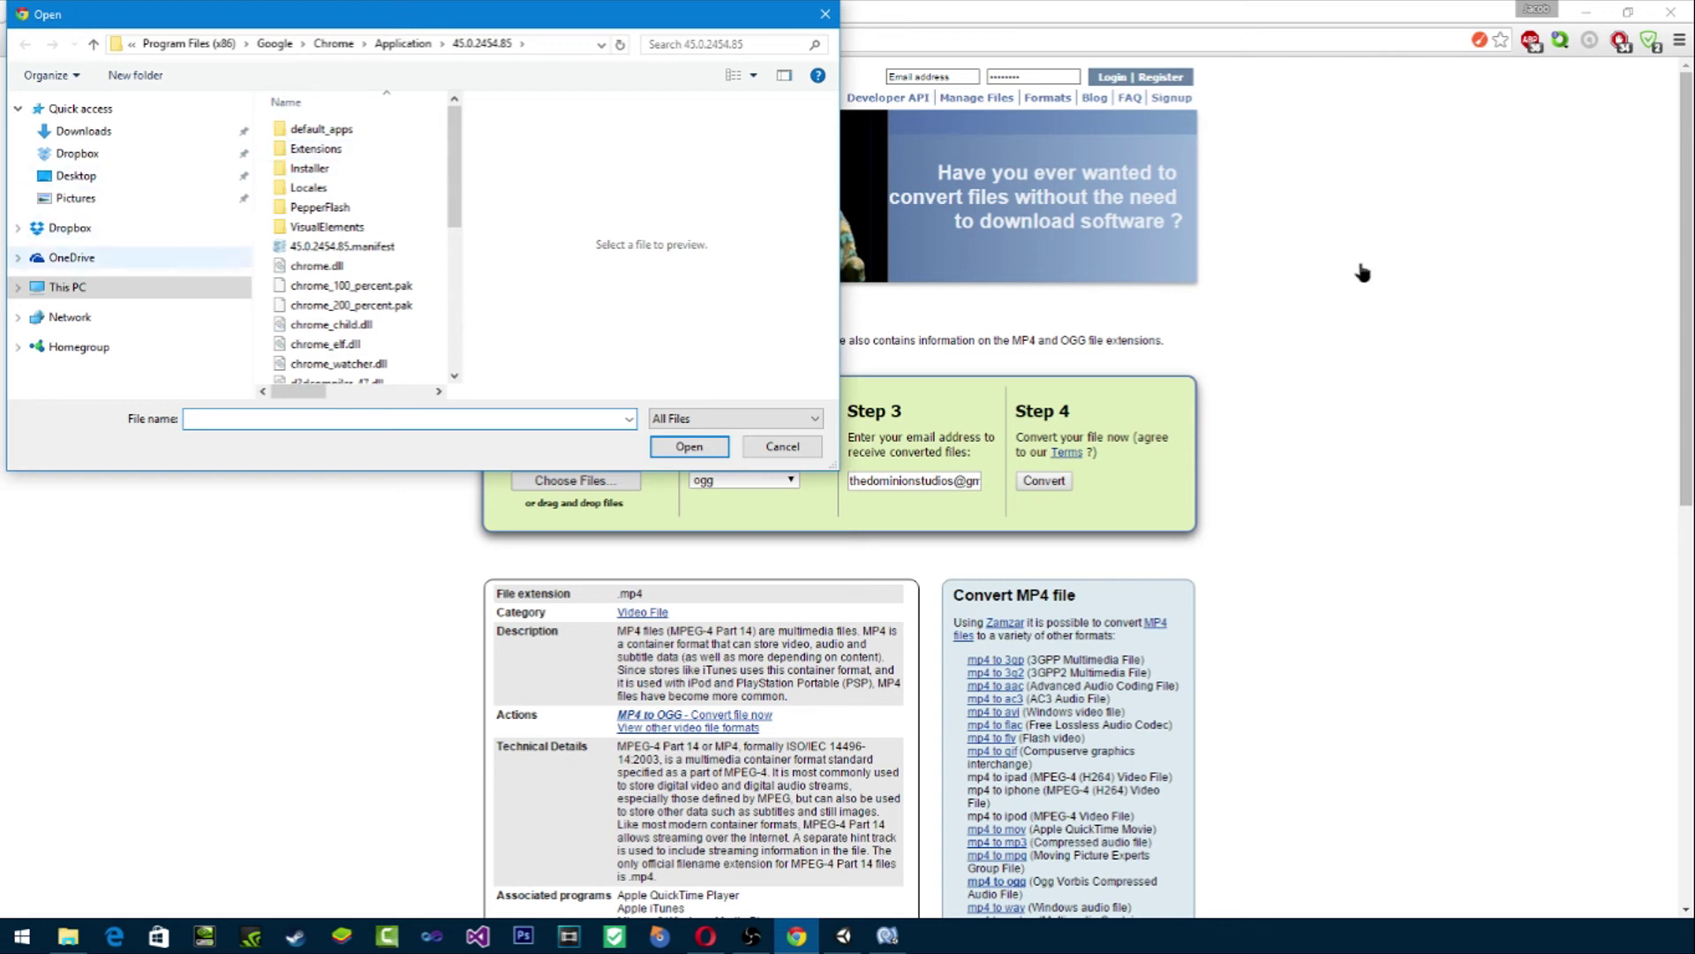
left_click(76, 176)
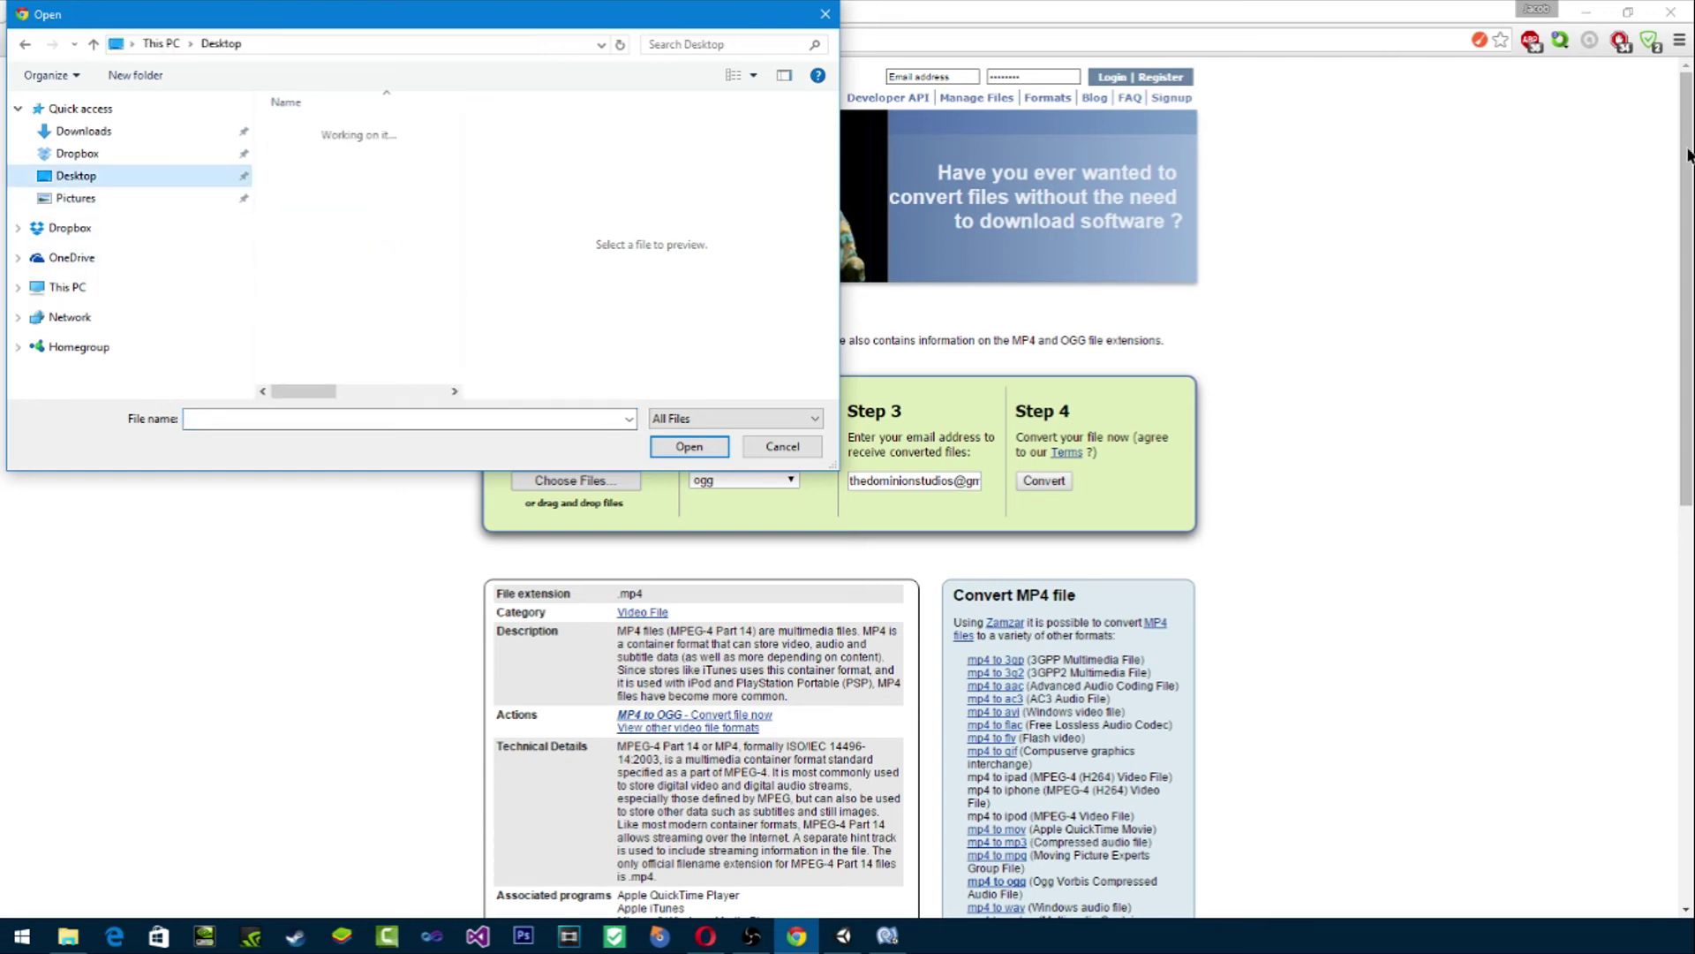
scroll(353, 248, "down", 5)
scroll(357, 247, "up", 4)
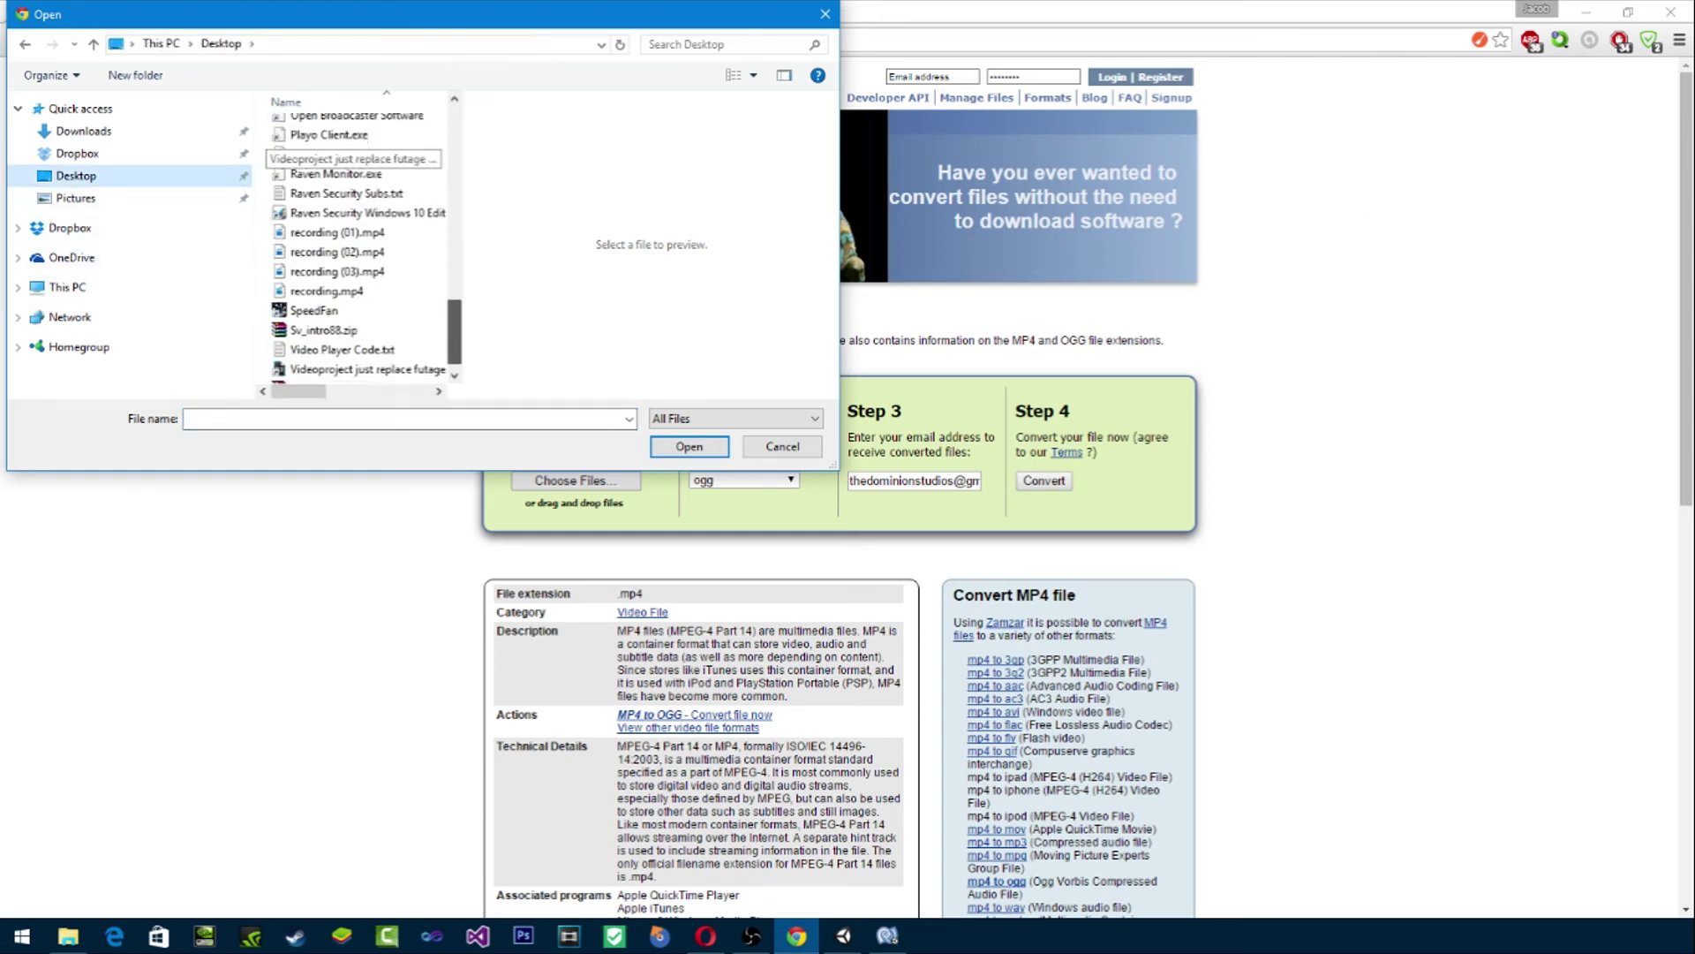
scroll(358, 247, "up", 2)
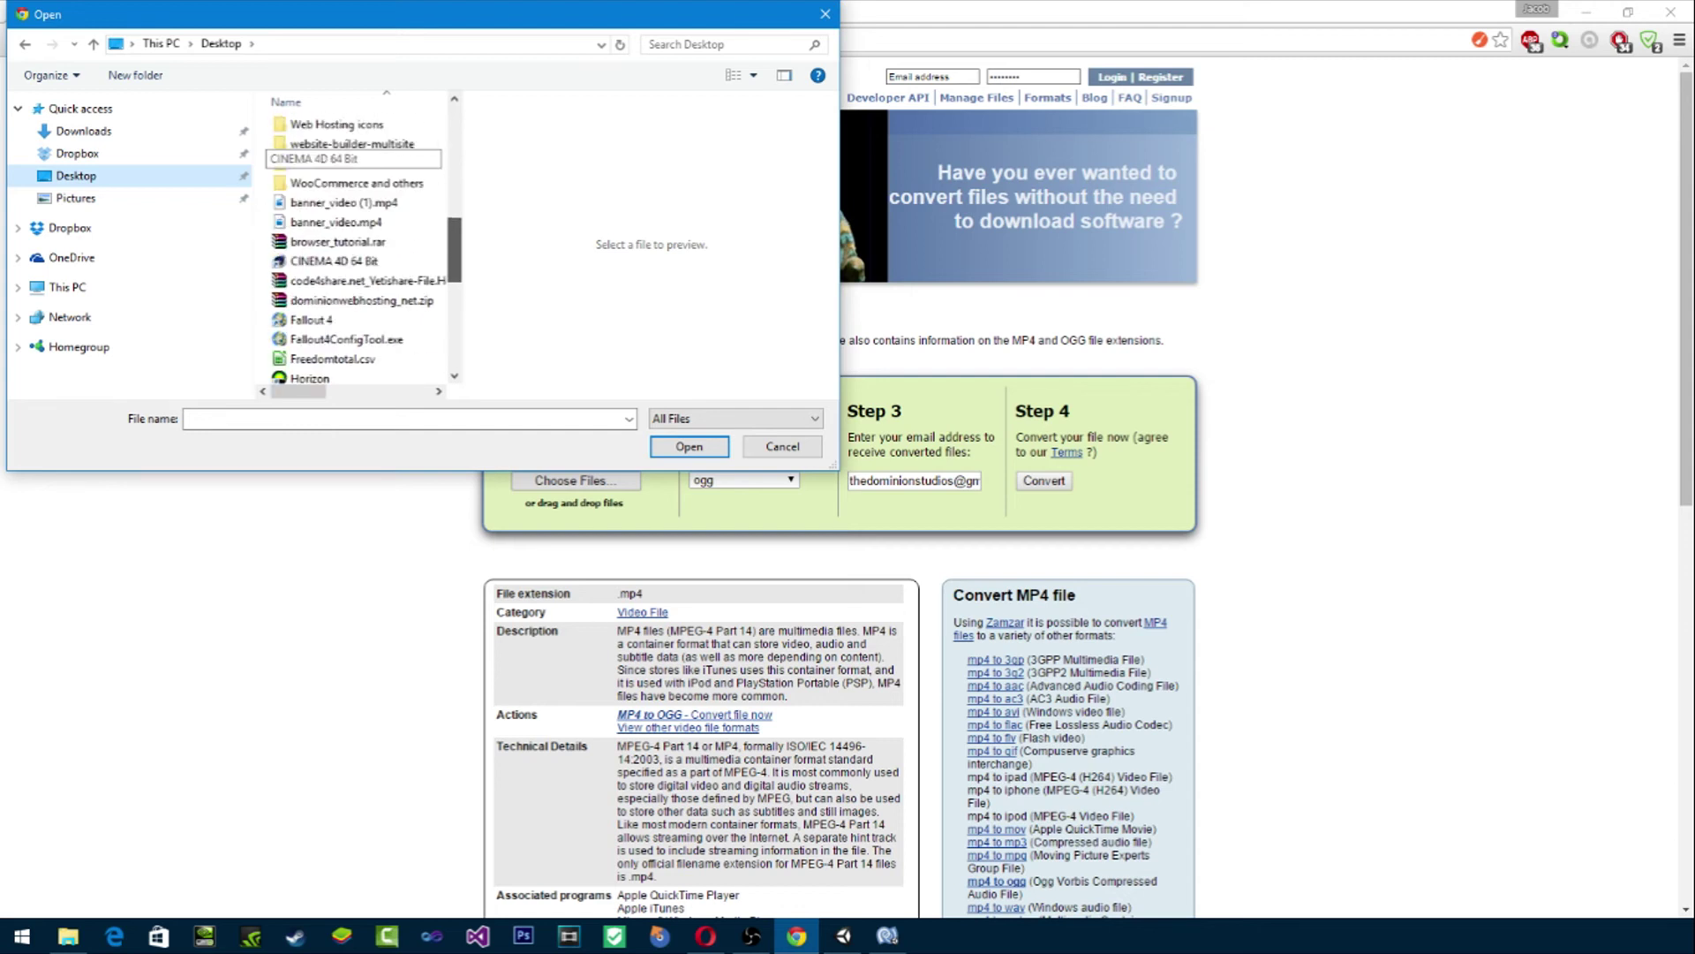
scroll(358, 247, "down", 5)
left_click_drag(455, 302, 455, 287)
left_click(388, 245)
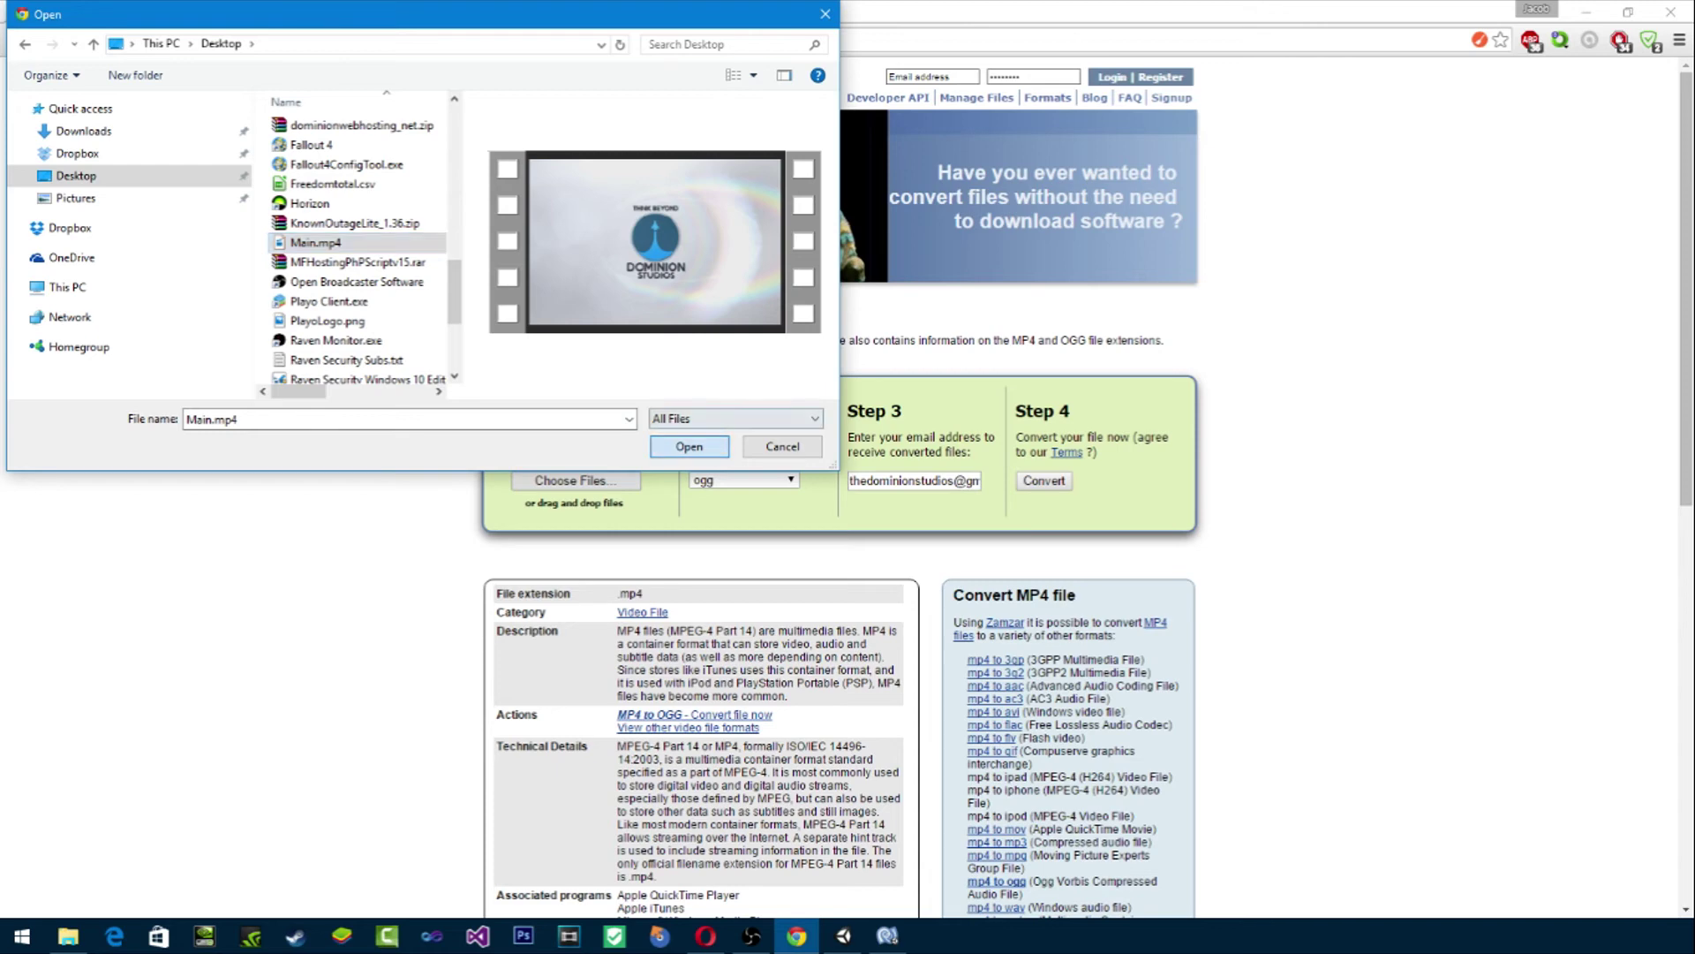
key("Return")
scroll(838, 485, "down", 4)
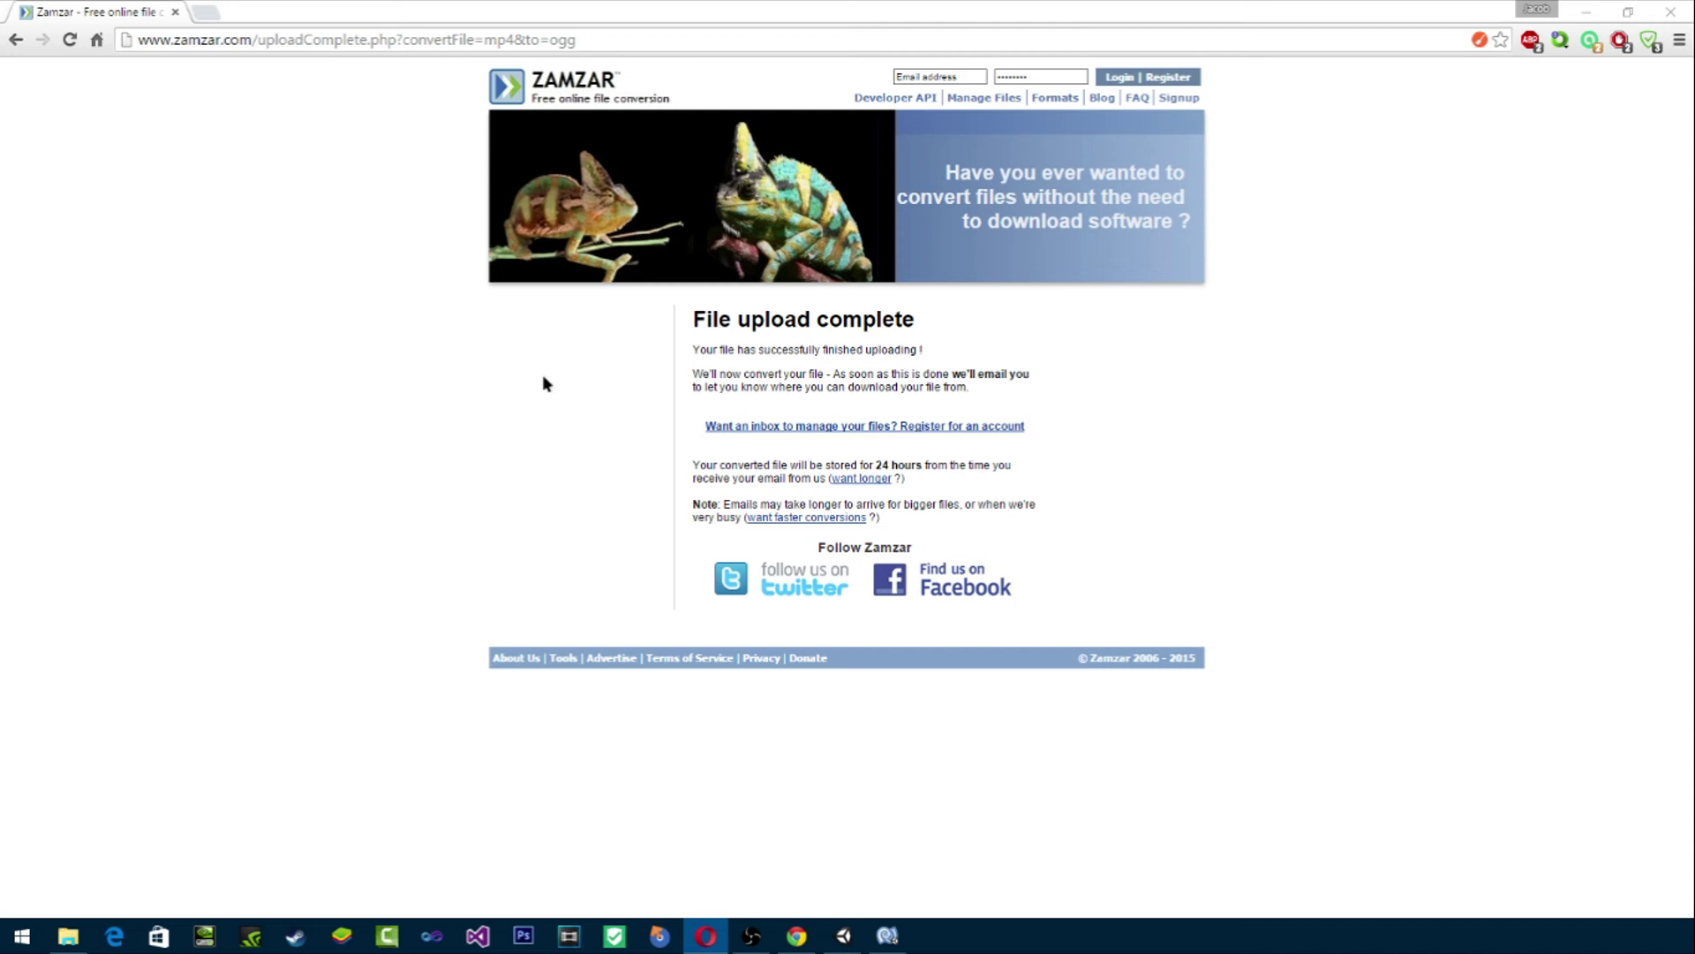
Step: Open the copied Zamzar download link for the converted file in a new browser tab
left_click(1480, 15)
key("ctrl+t")
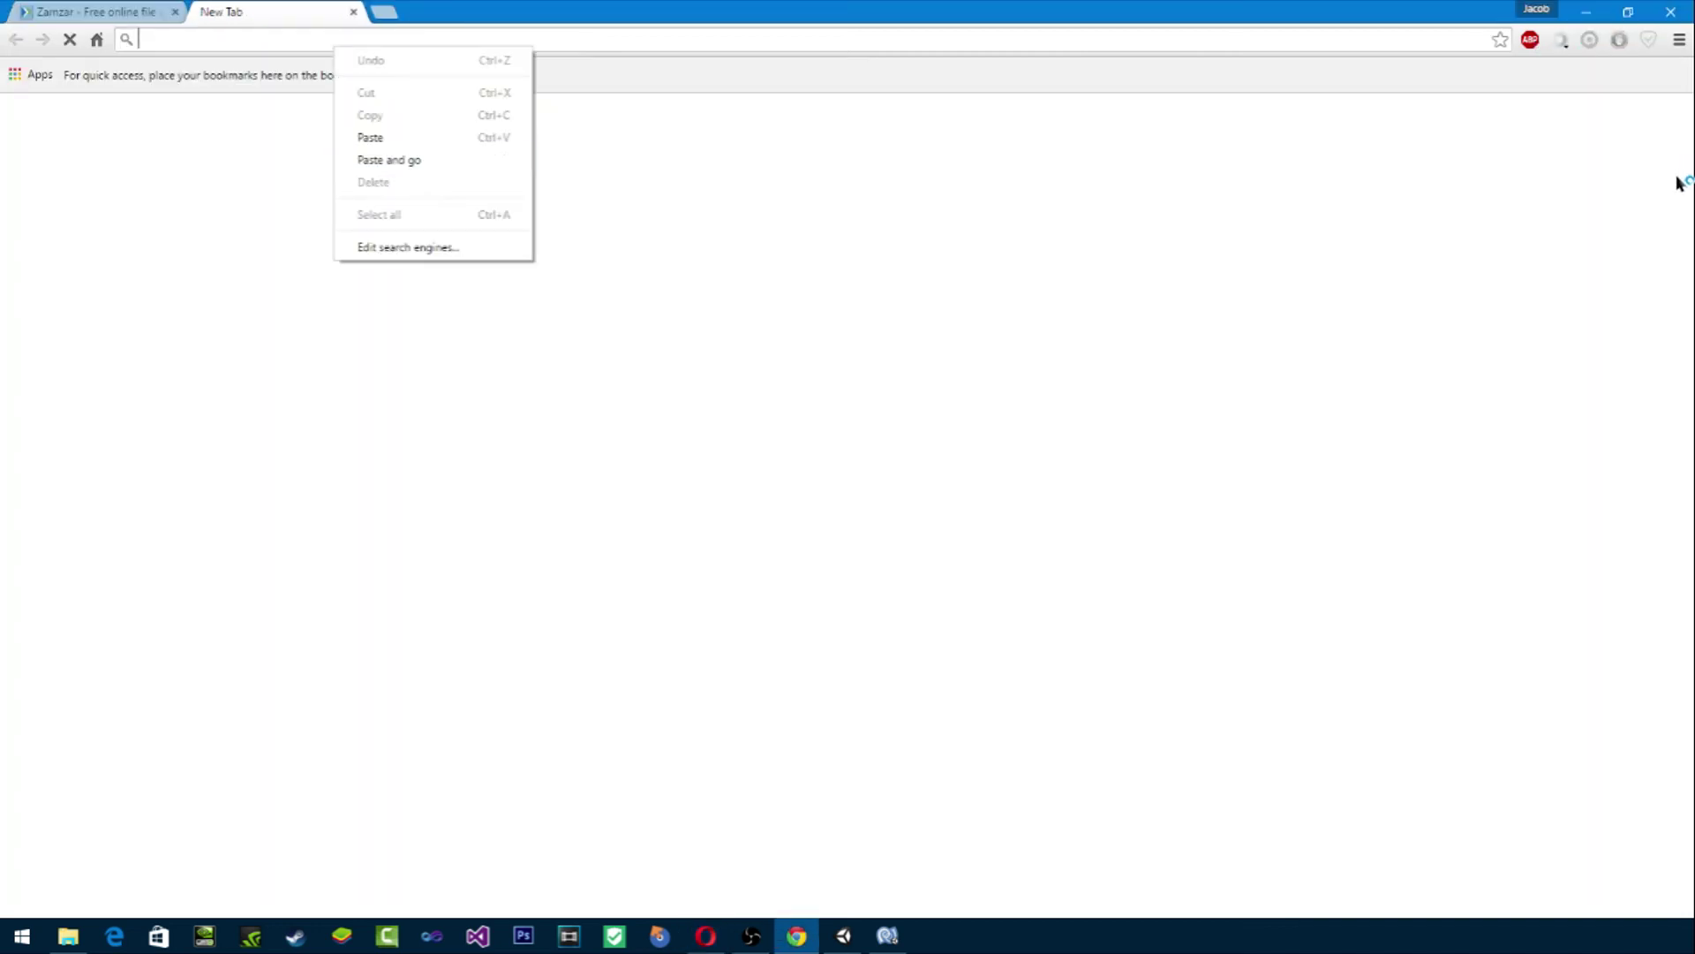
left_click(391, 159)
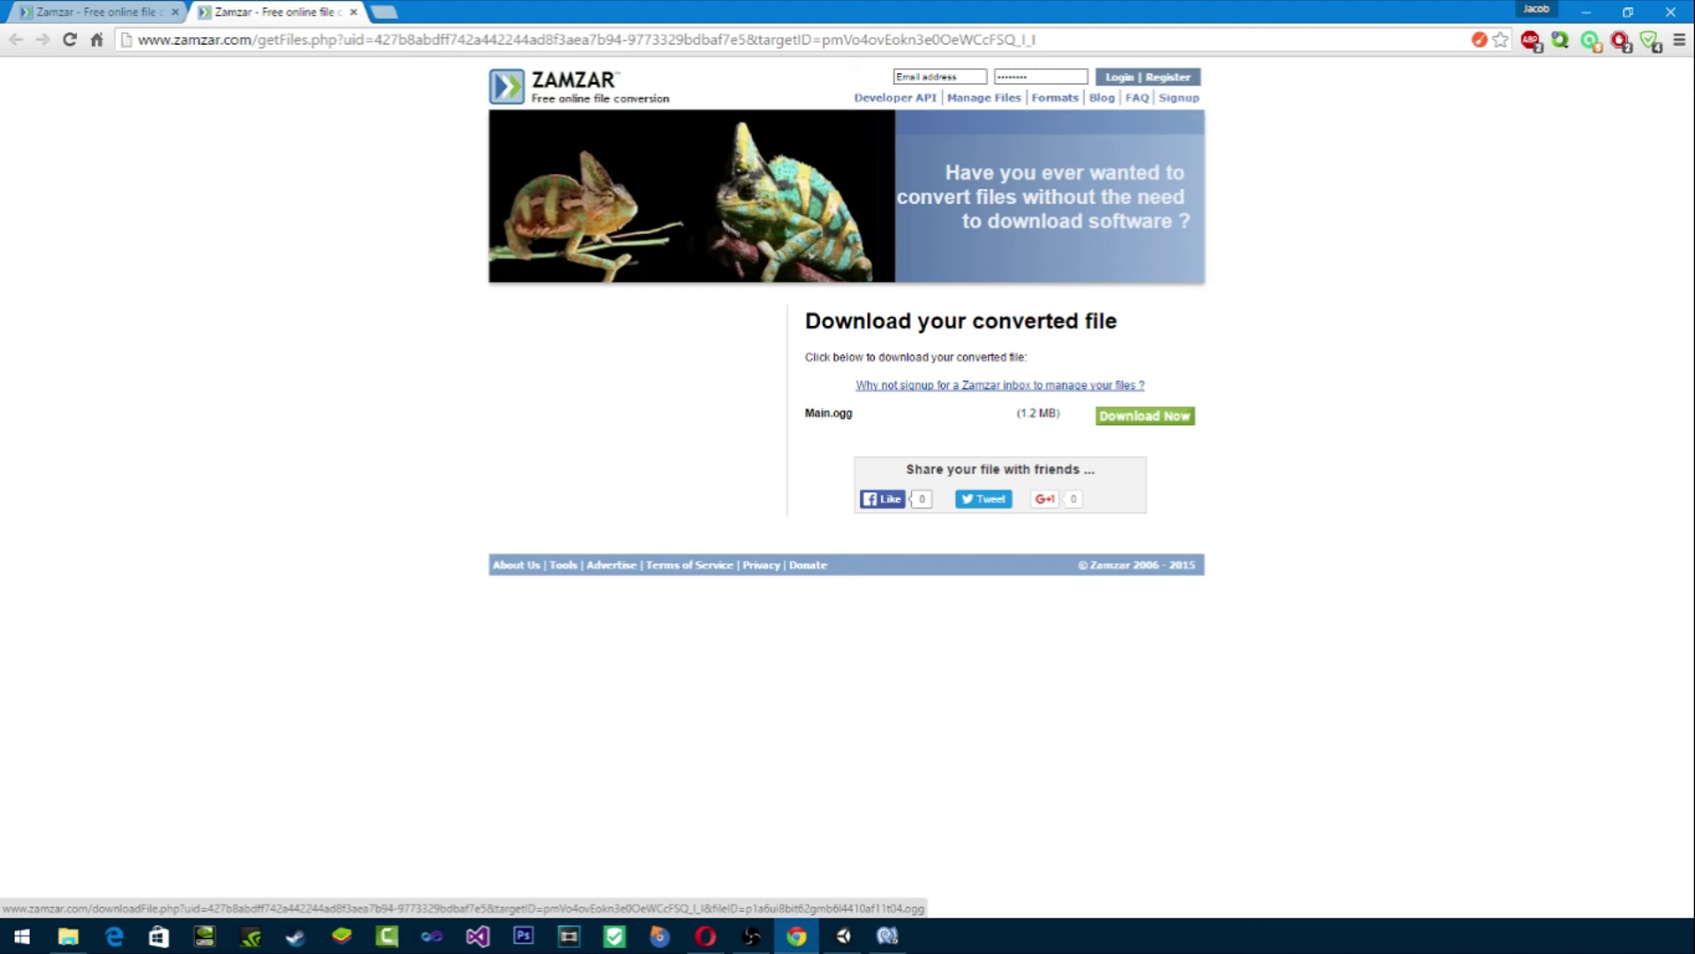
Step: Download Main.ogg into the Assets folder of the "How To Play Videos Without Unity Pro!" project on Video Drive (E:)
left_click(1145, 415)
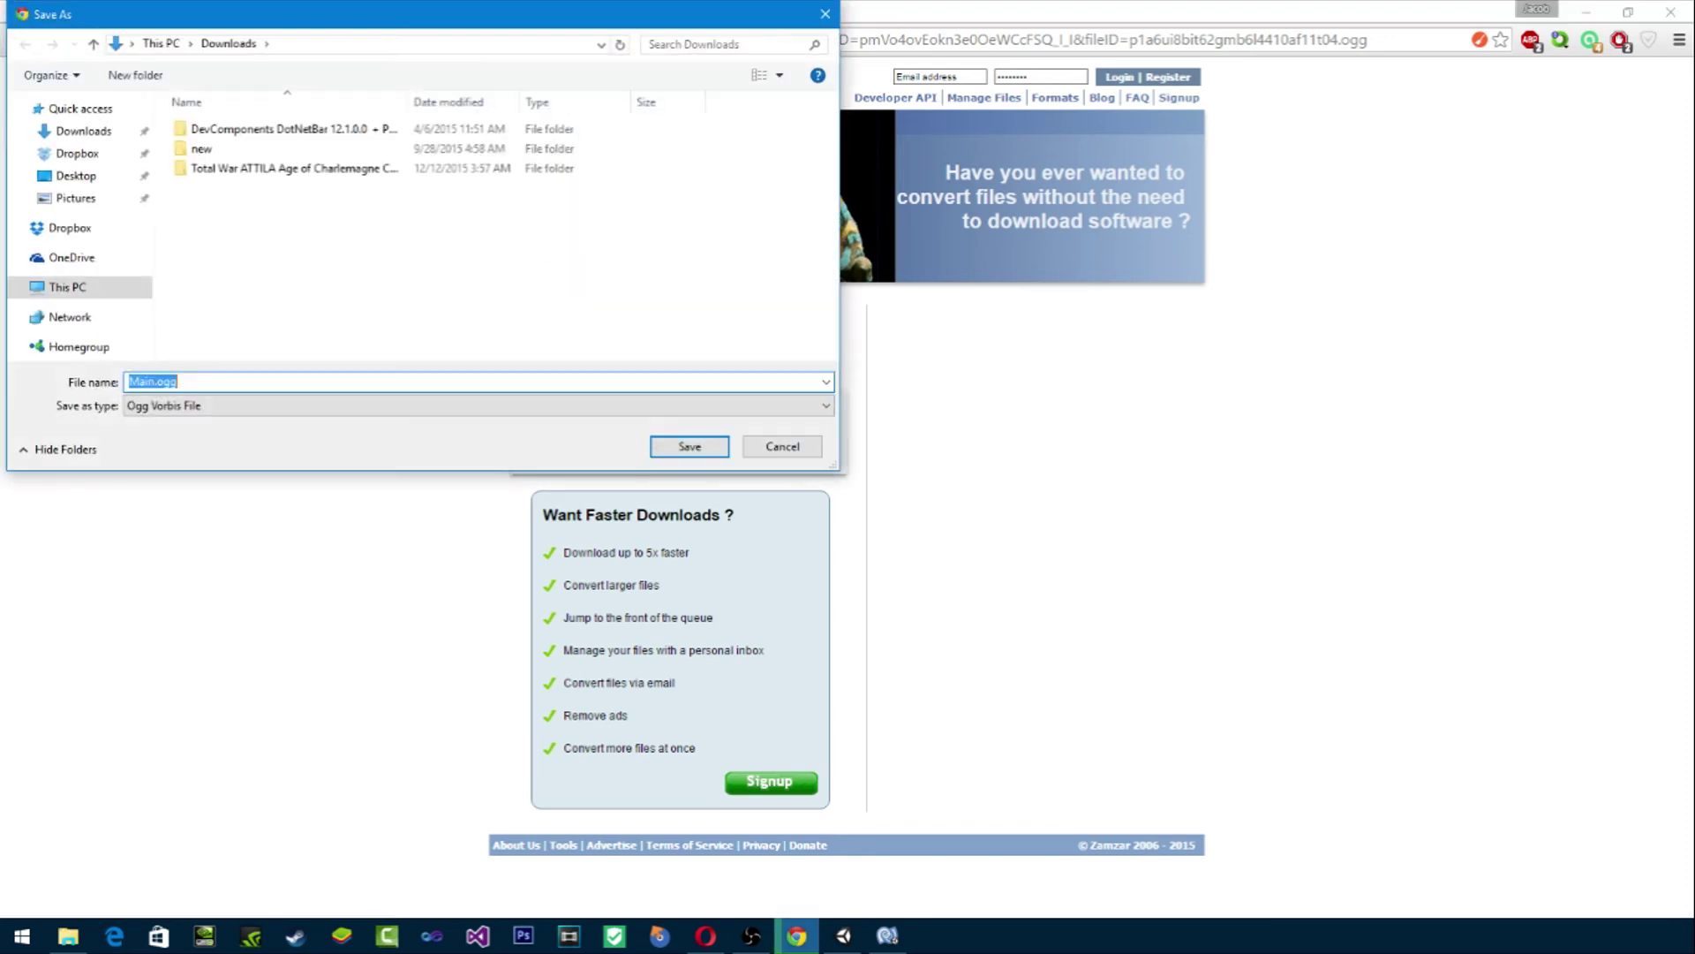
left_click(70, 287)
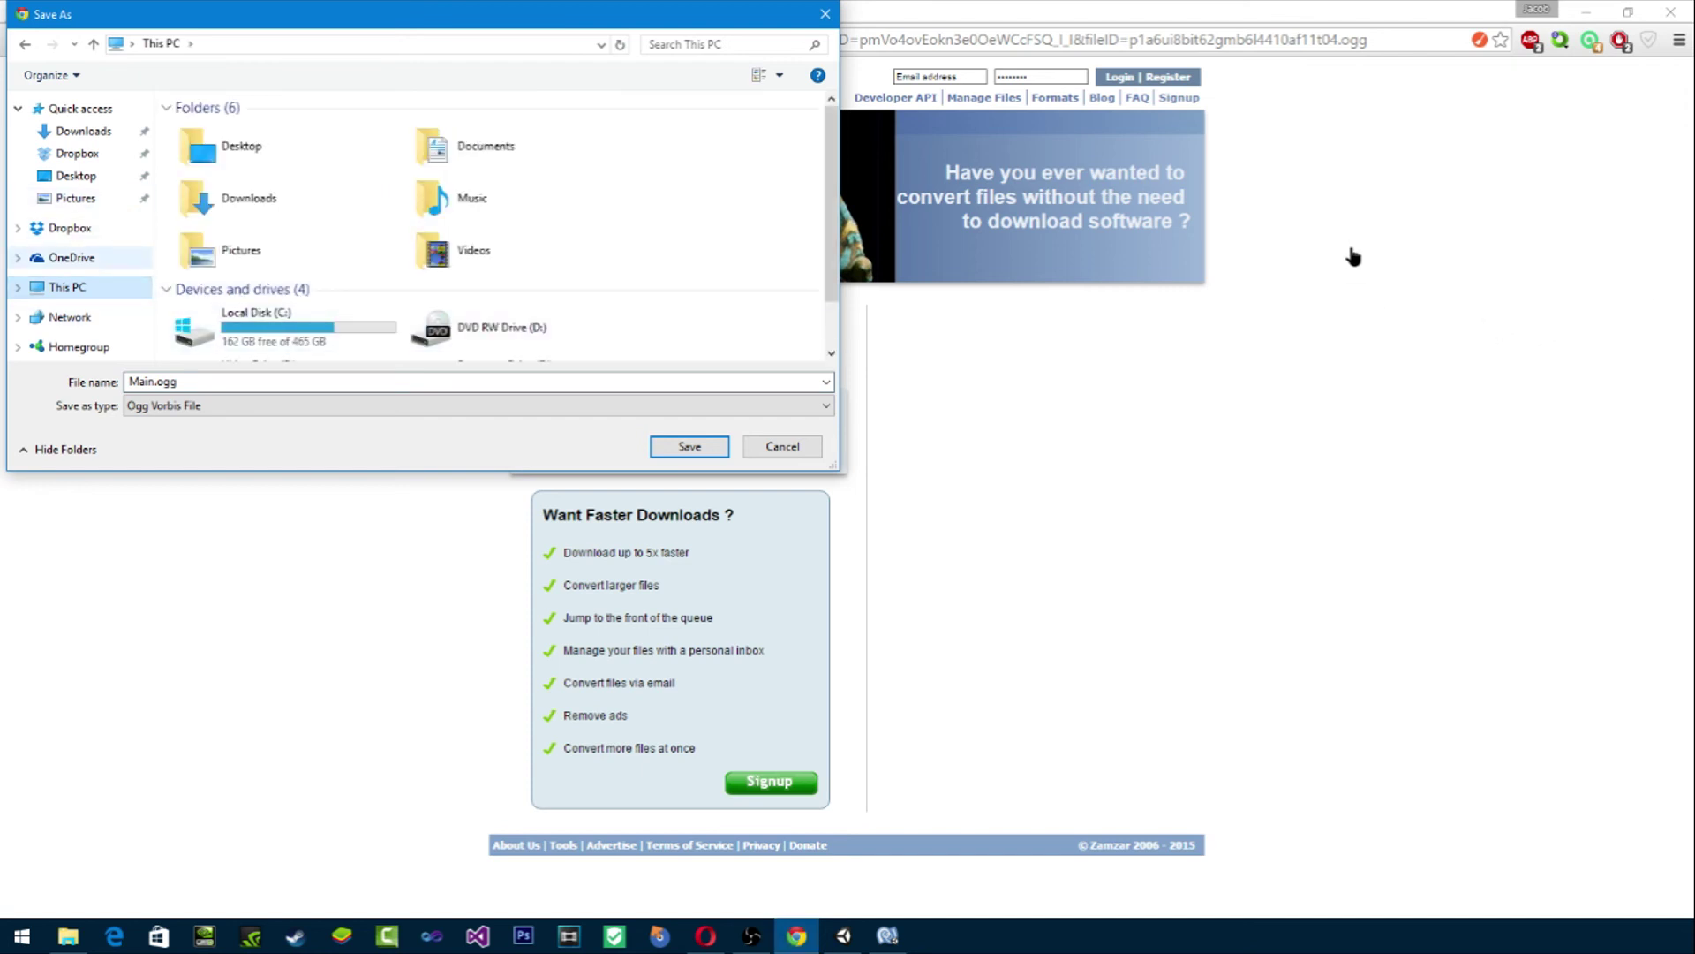
double_click(326, 325)
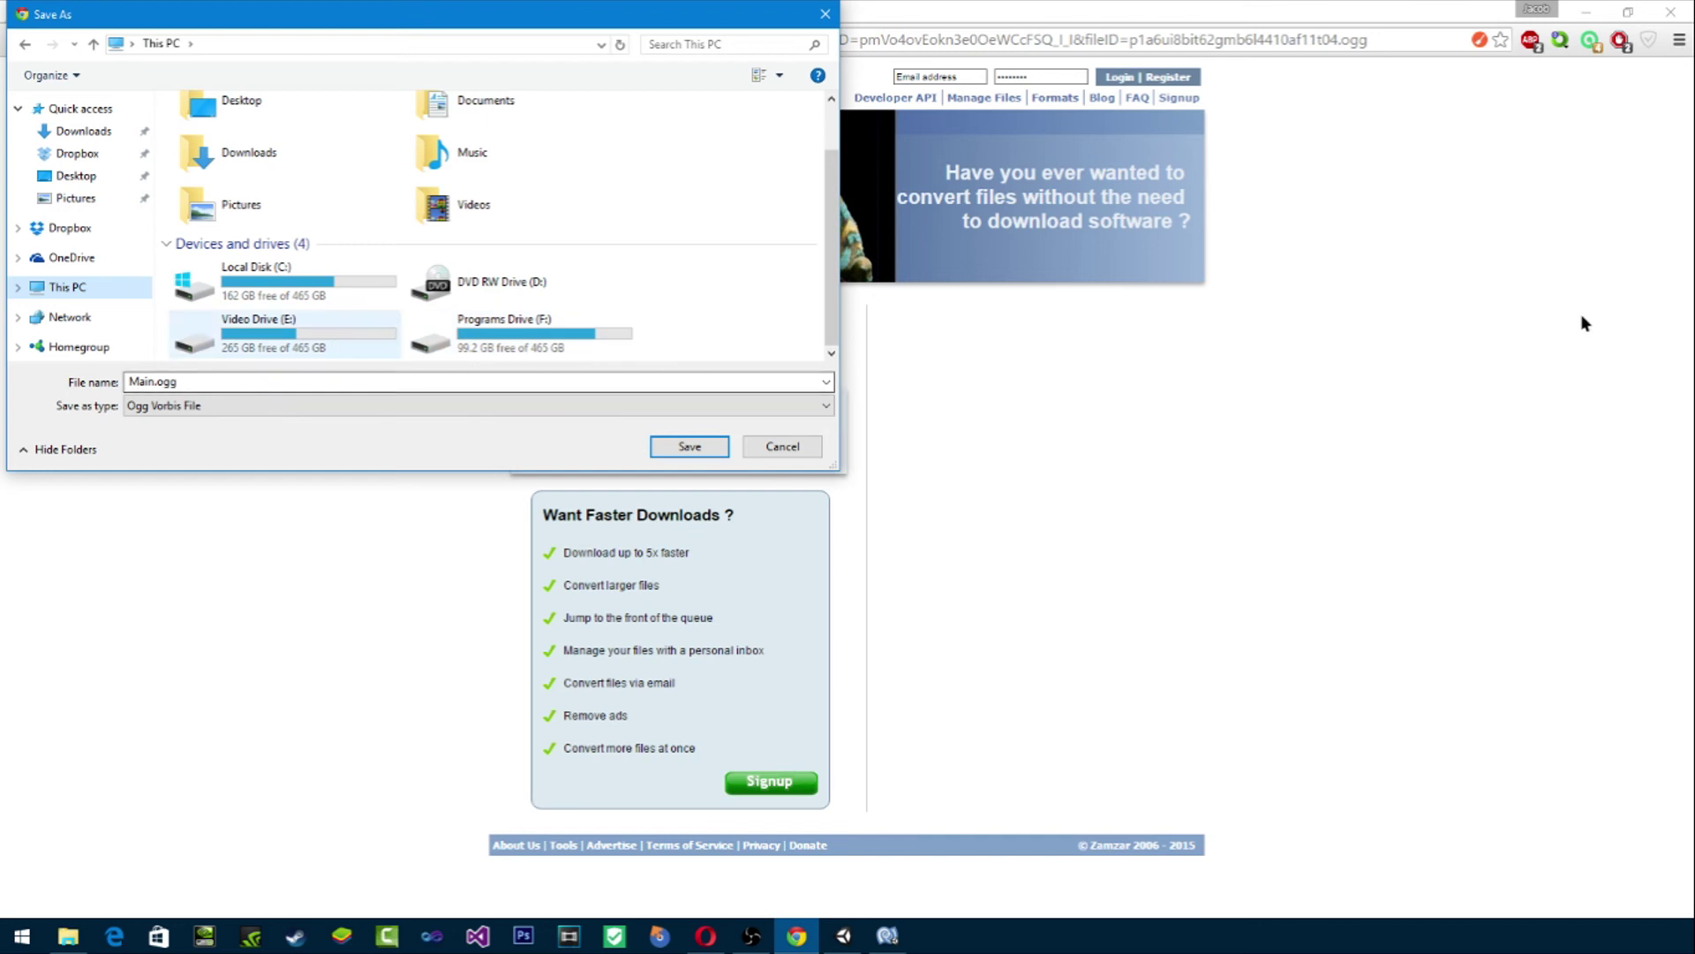
double_click(265, 311)
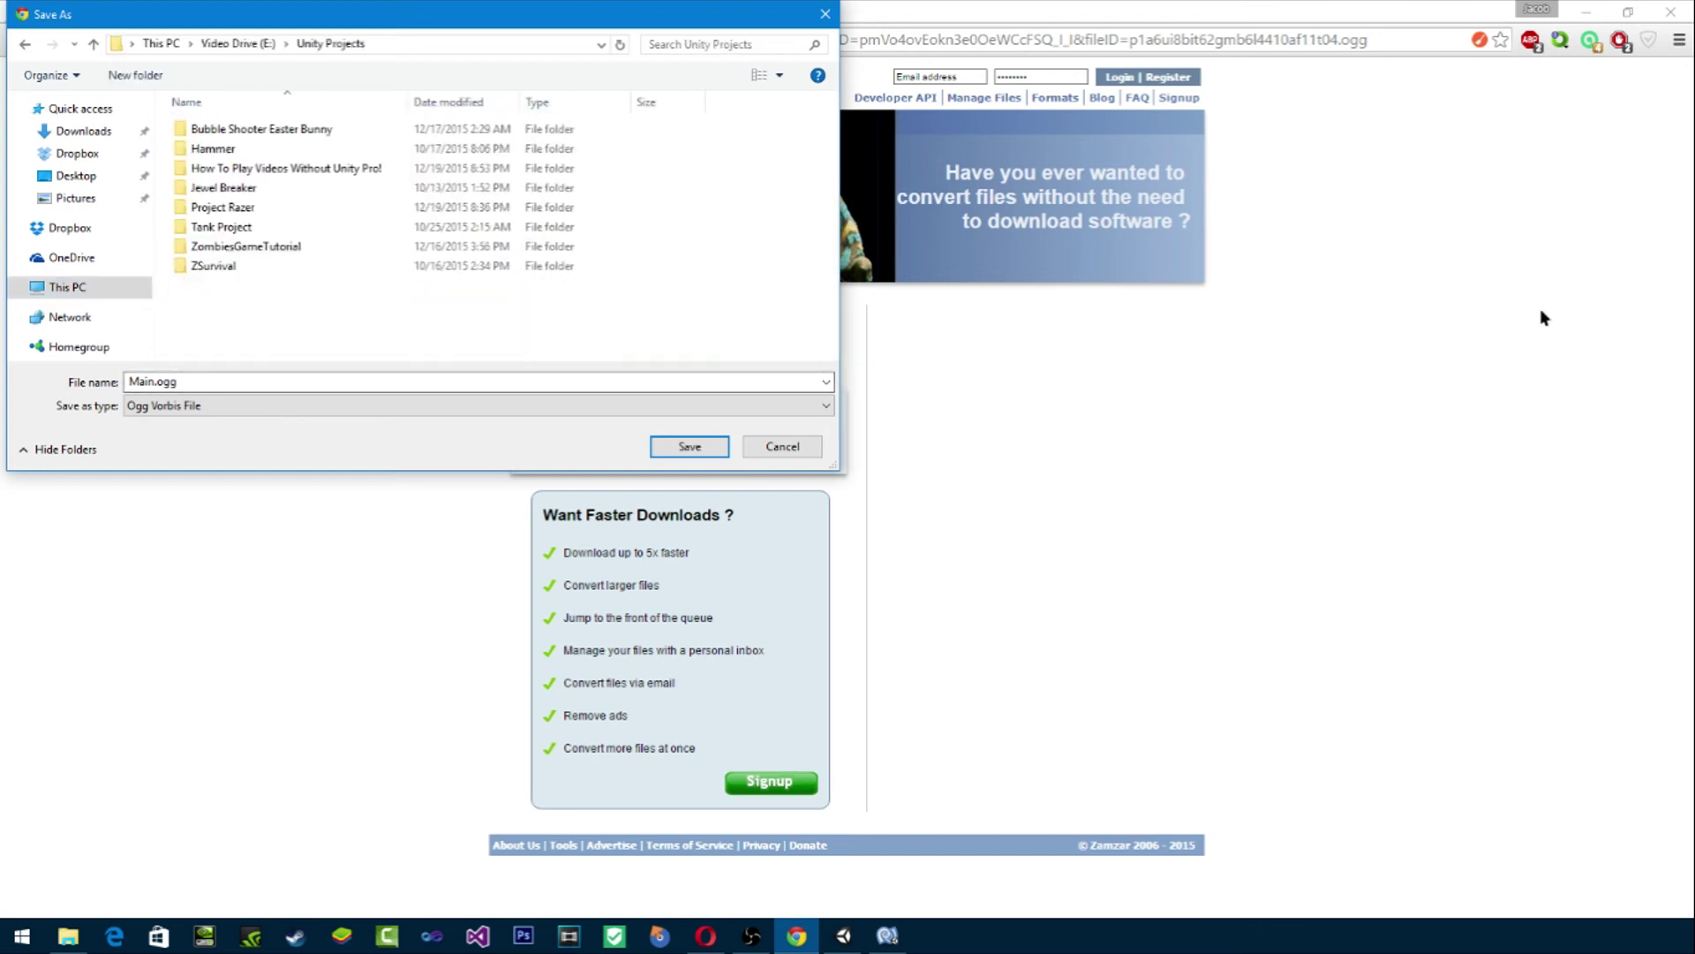
double_click(286, 168)
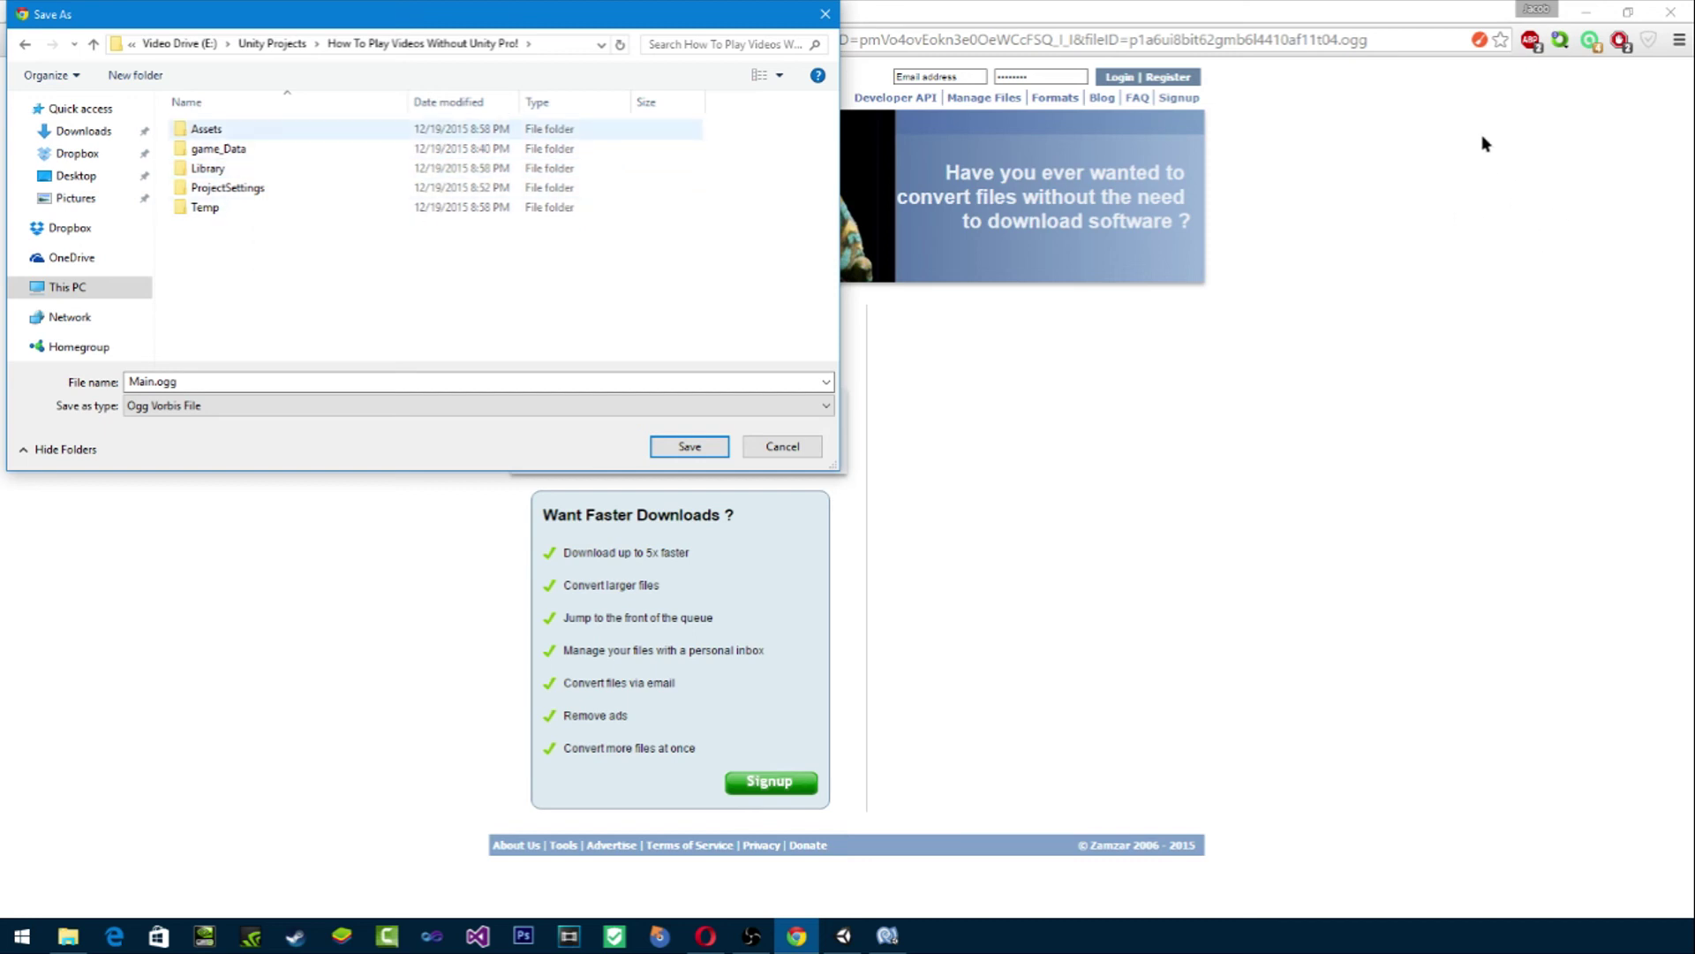
double_click(211, 130)
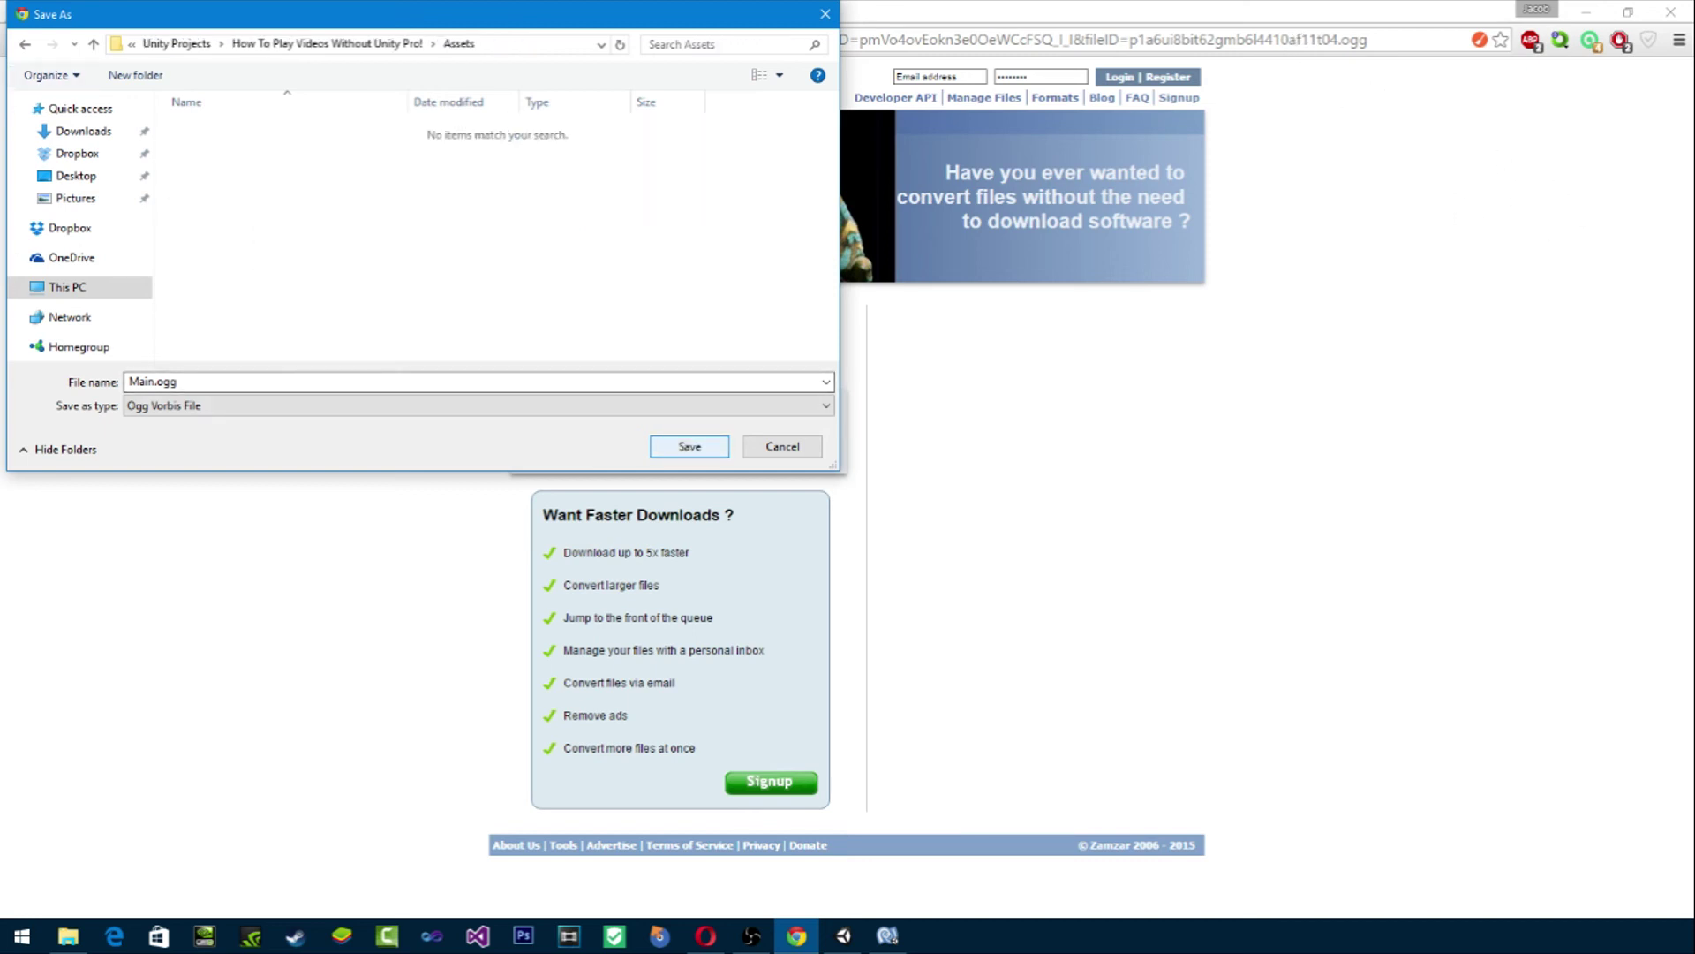
left_click(689, 445)
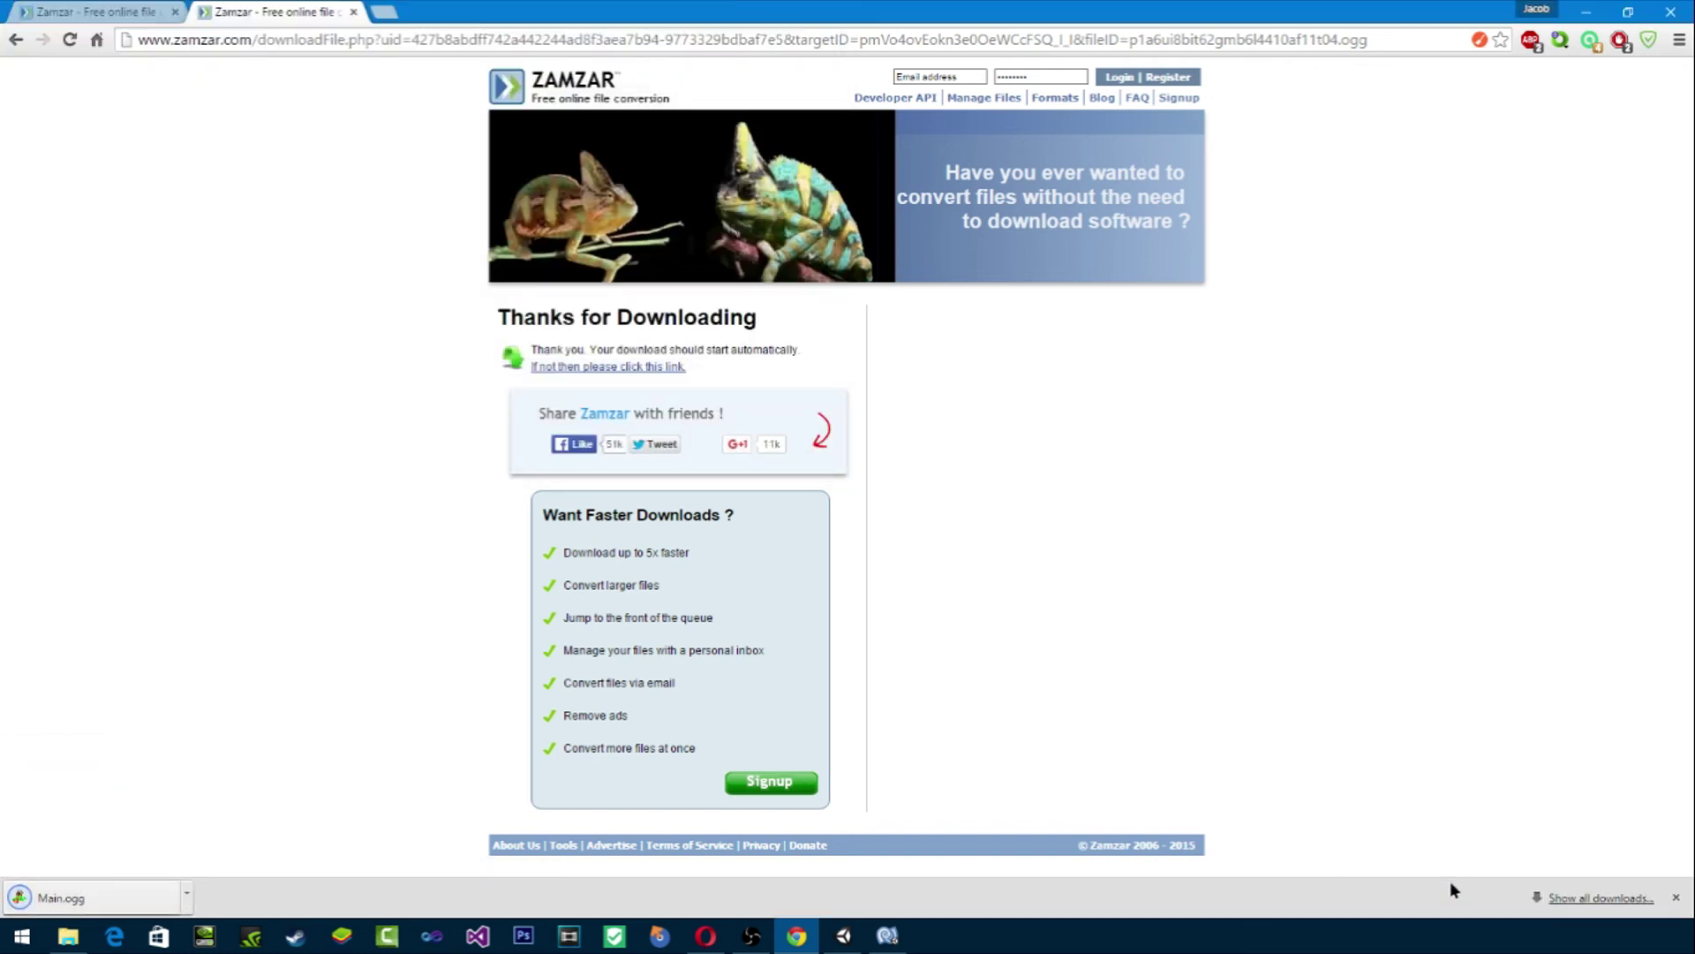
Step: Close the download tab, minimize the browser and delete Main.mp4 from the desktop
left_click(353, 11)
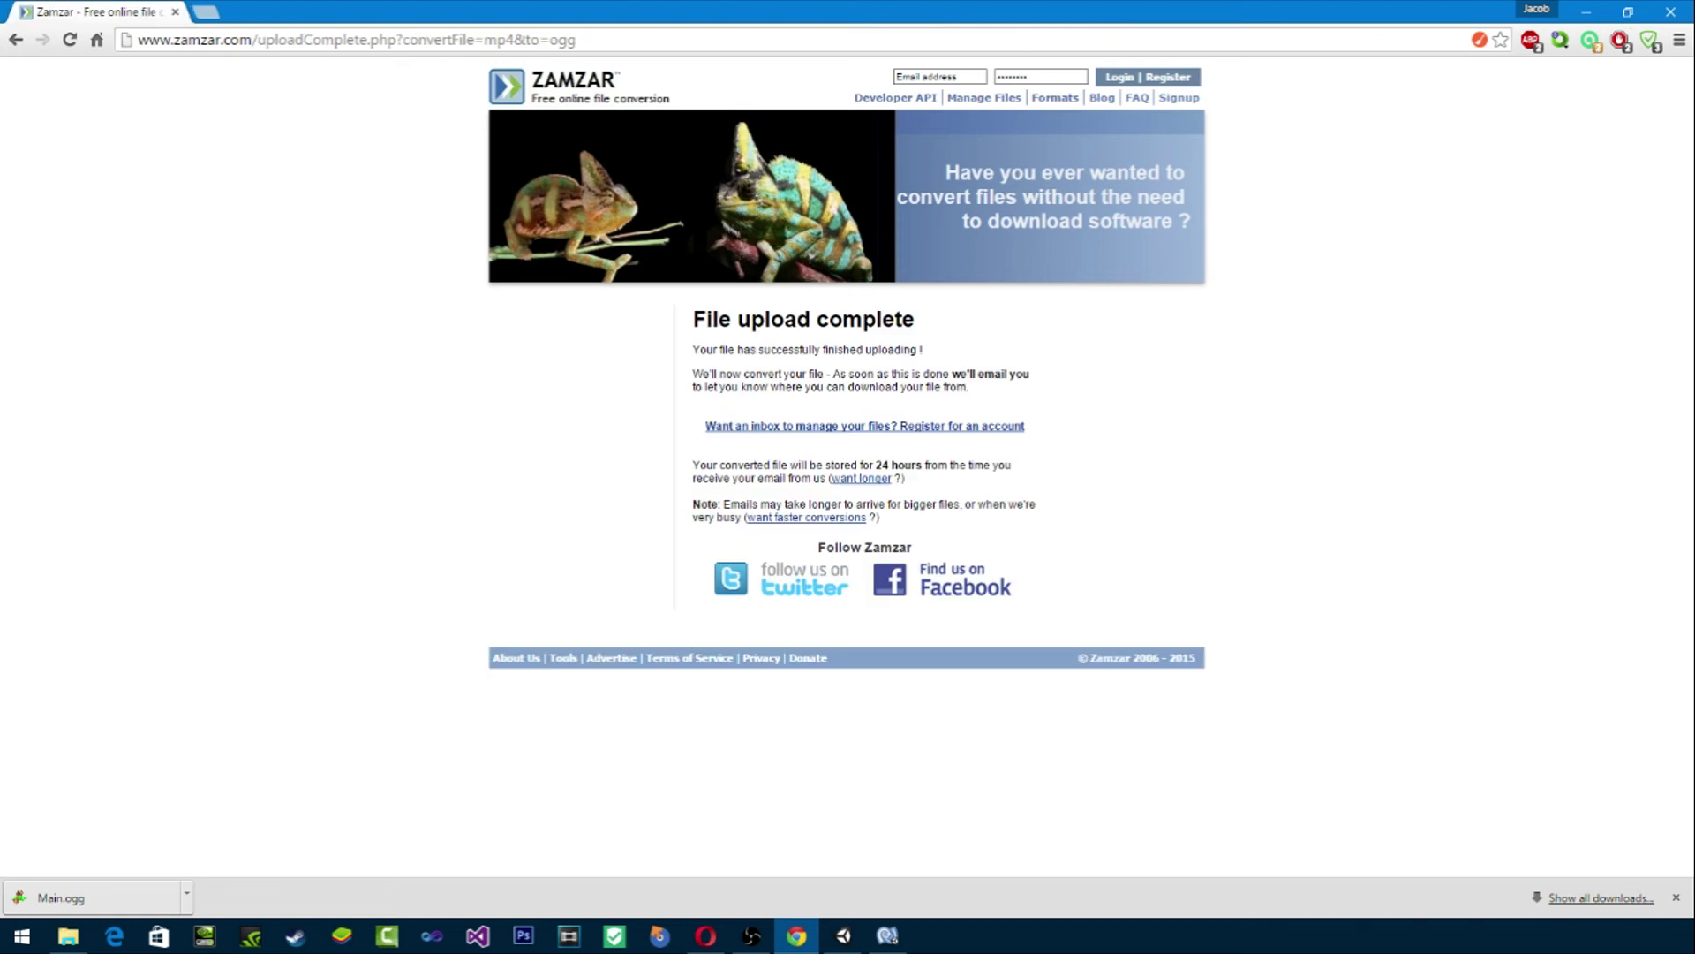
left_click(1587, 12)
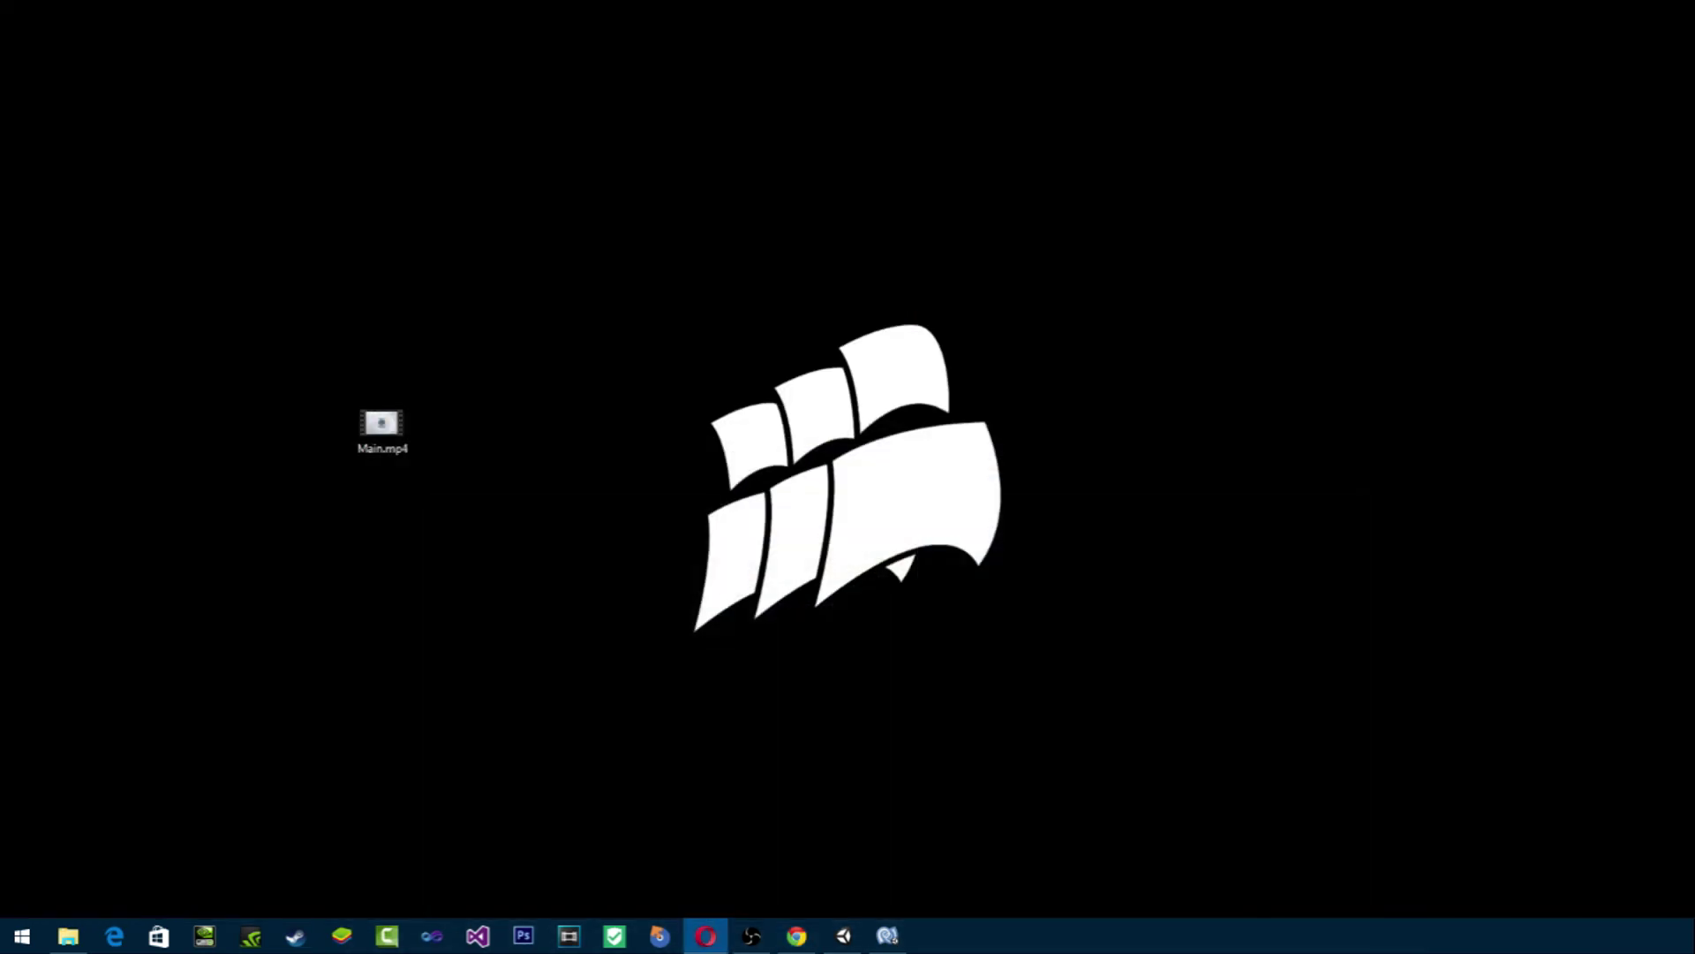
key("Delete")
key("Return")
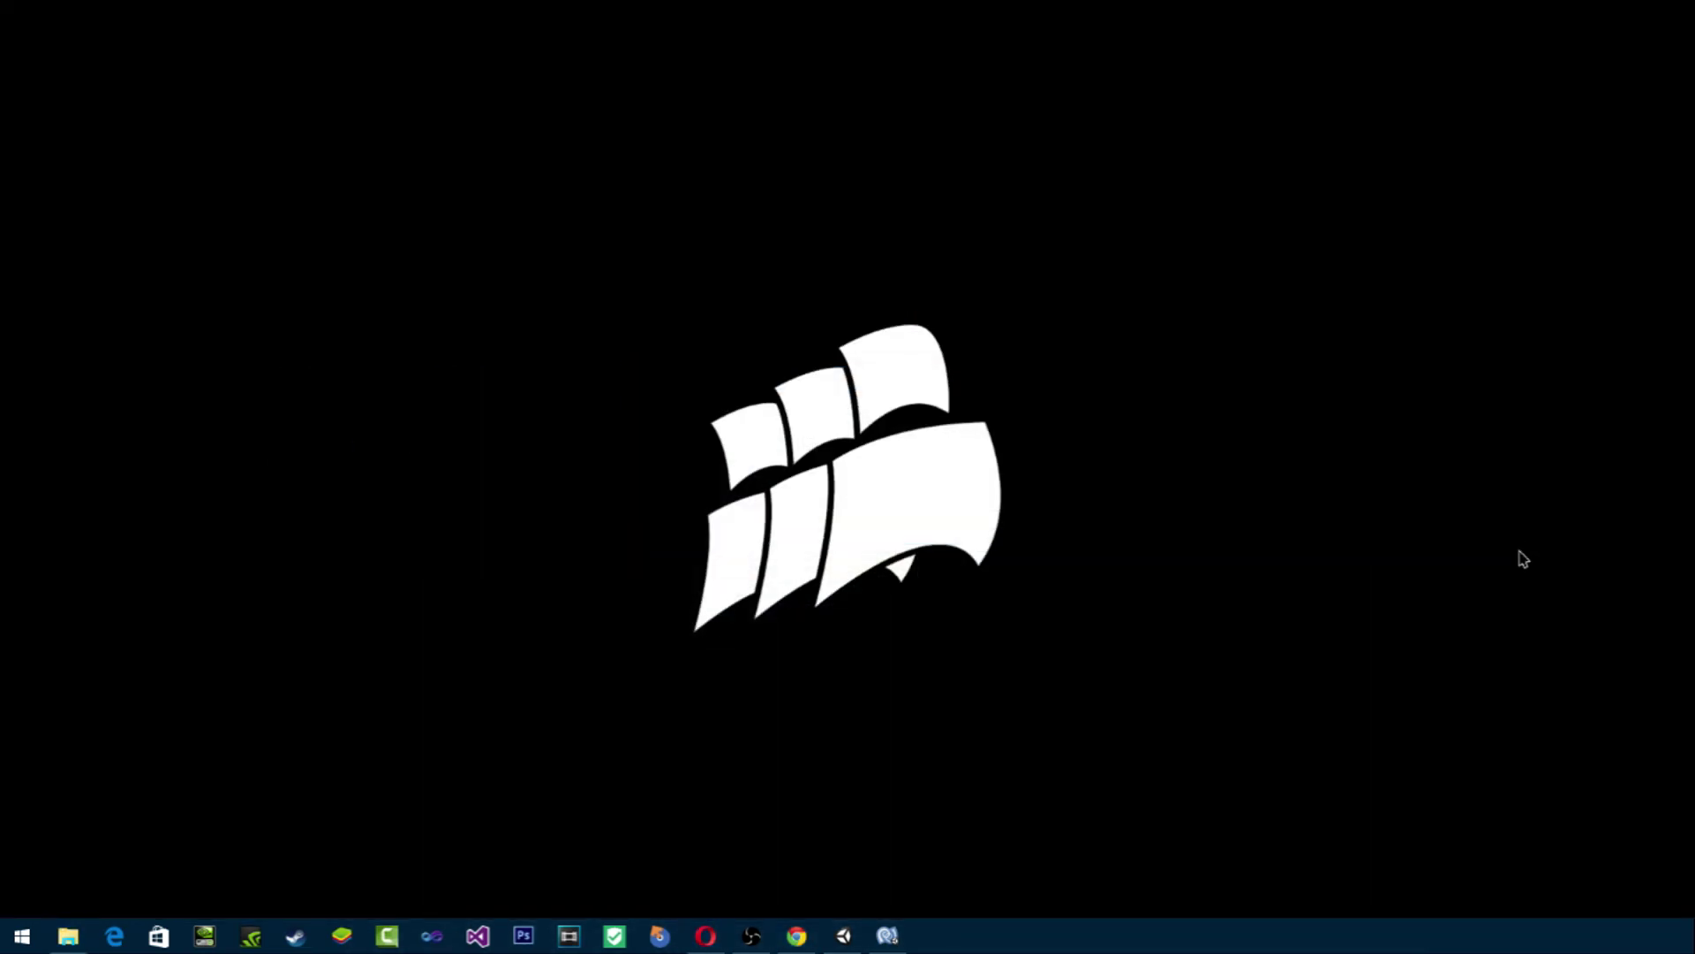
Step: Switch to Unity and assign the Main movie to the Mov Texture slot of the Cube's Video Play script
left_click(843, 935)
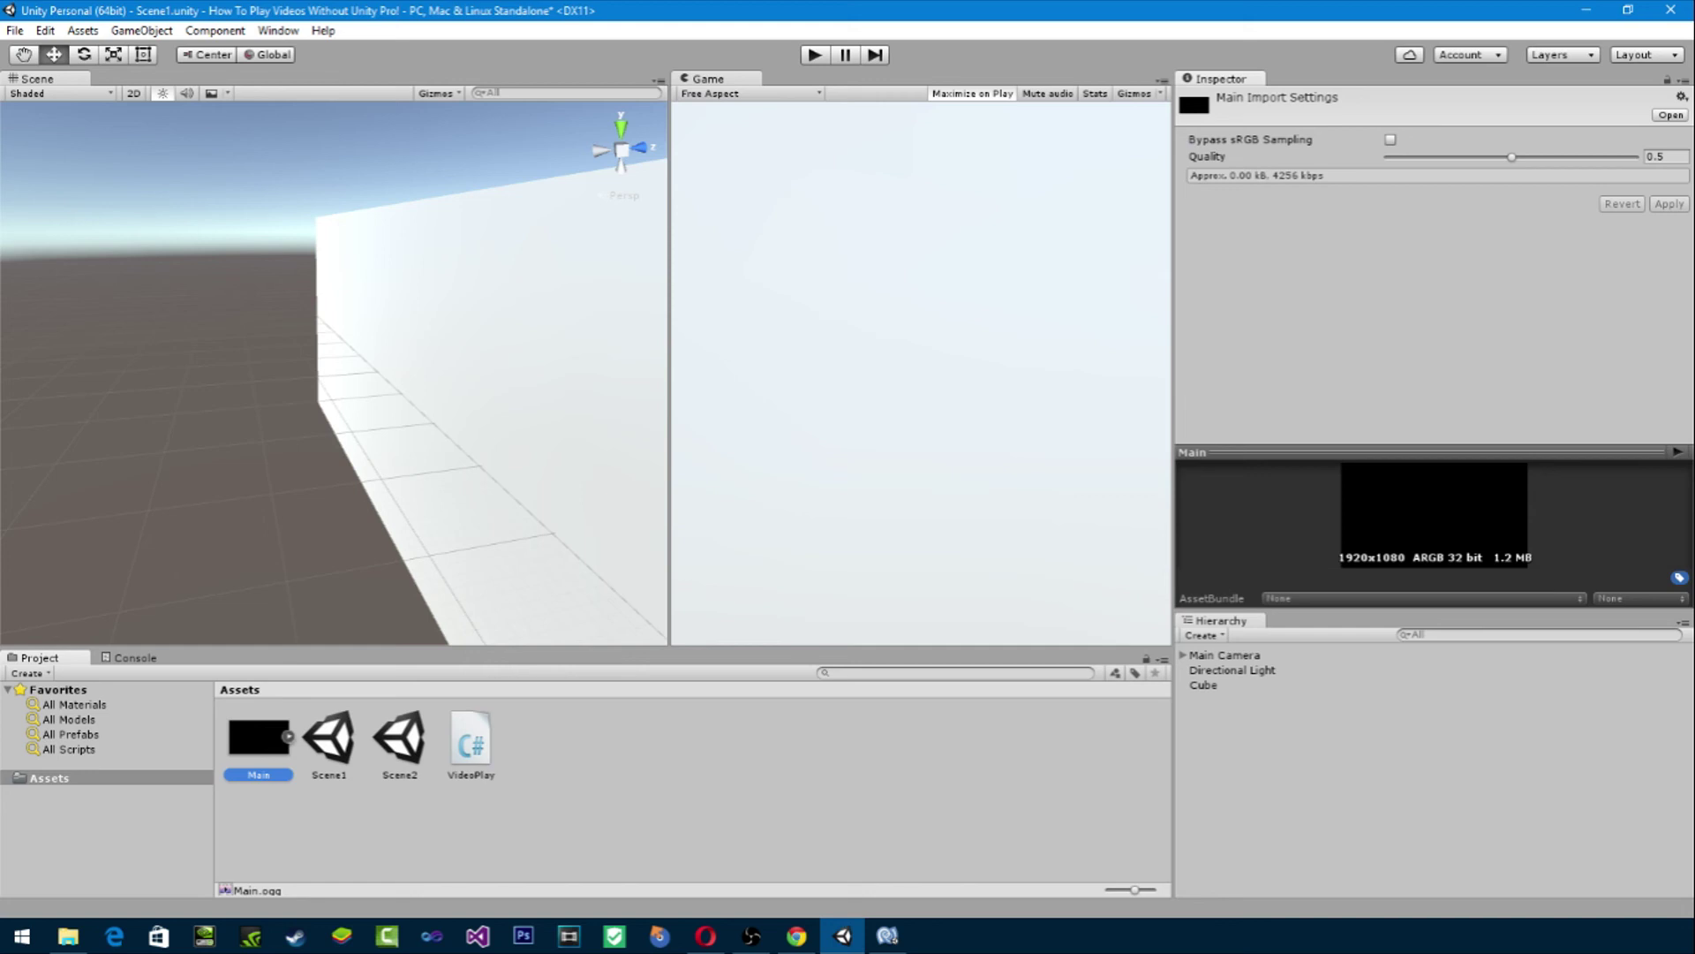
left_click(1225, 654)
left_click(1203, 685)
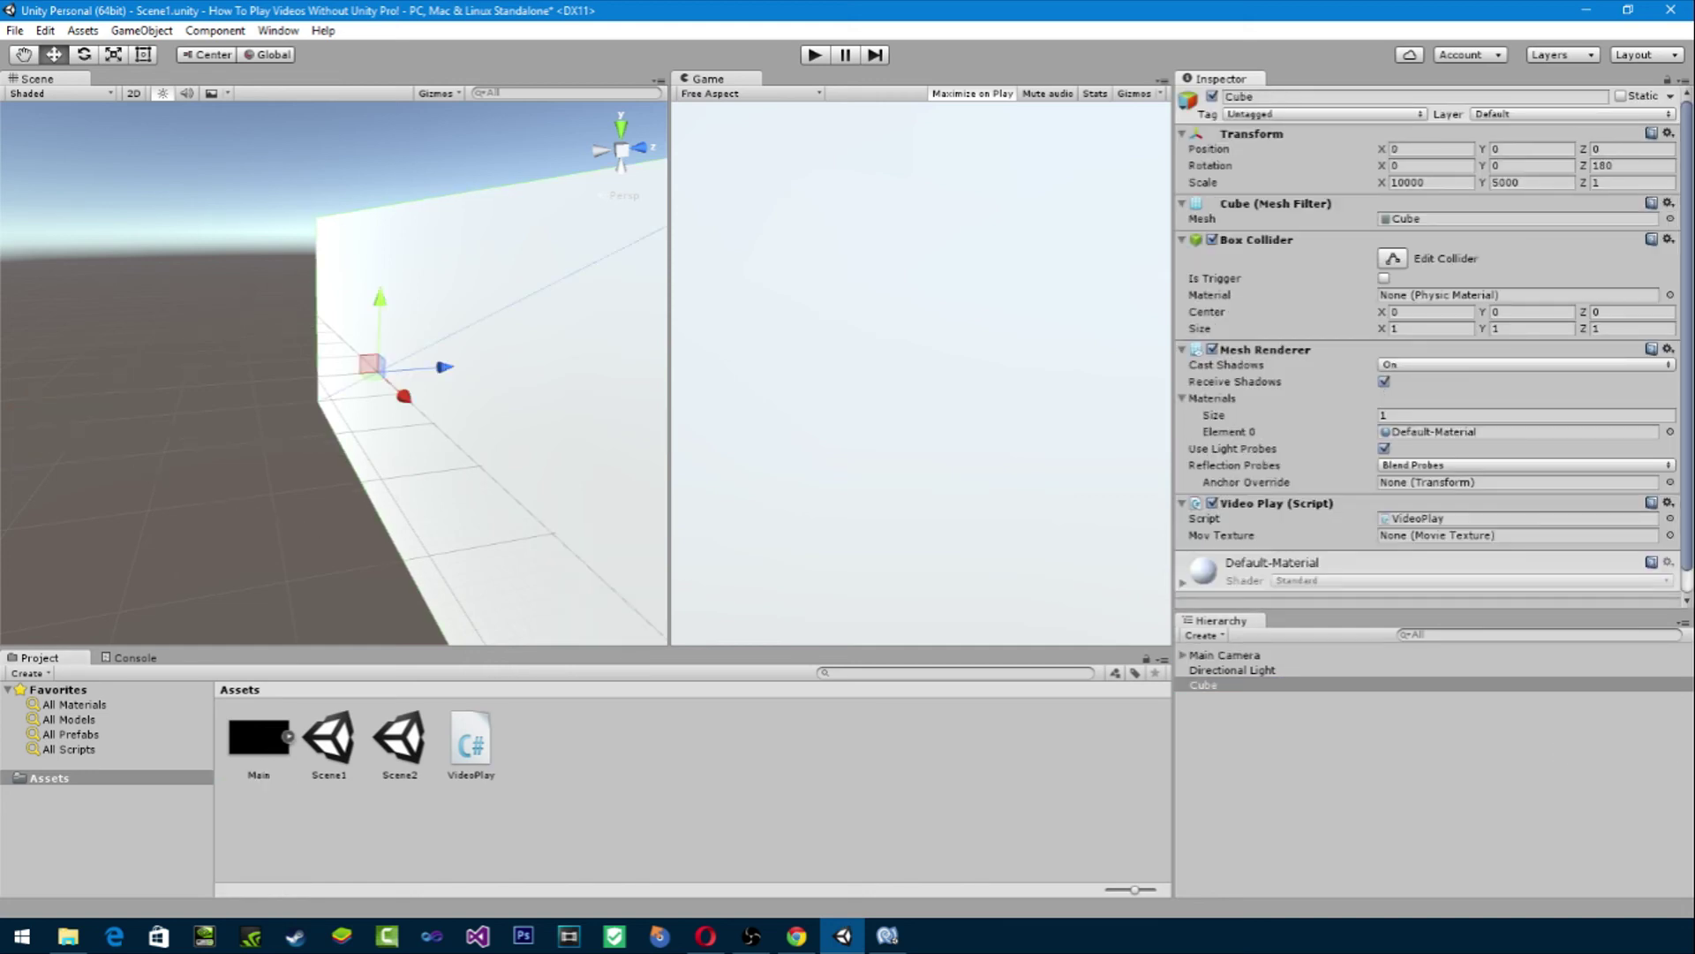
left_click_drag(259, 737, 1517, 535)
Step: Run the scene to check the video playing on the cube, and stop playback
right_click_drag(1484, 381, 1517, 342)
key("ctrl+p")
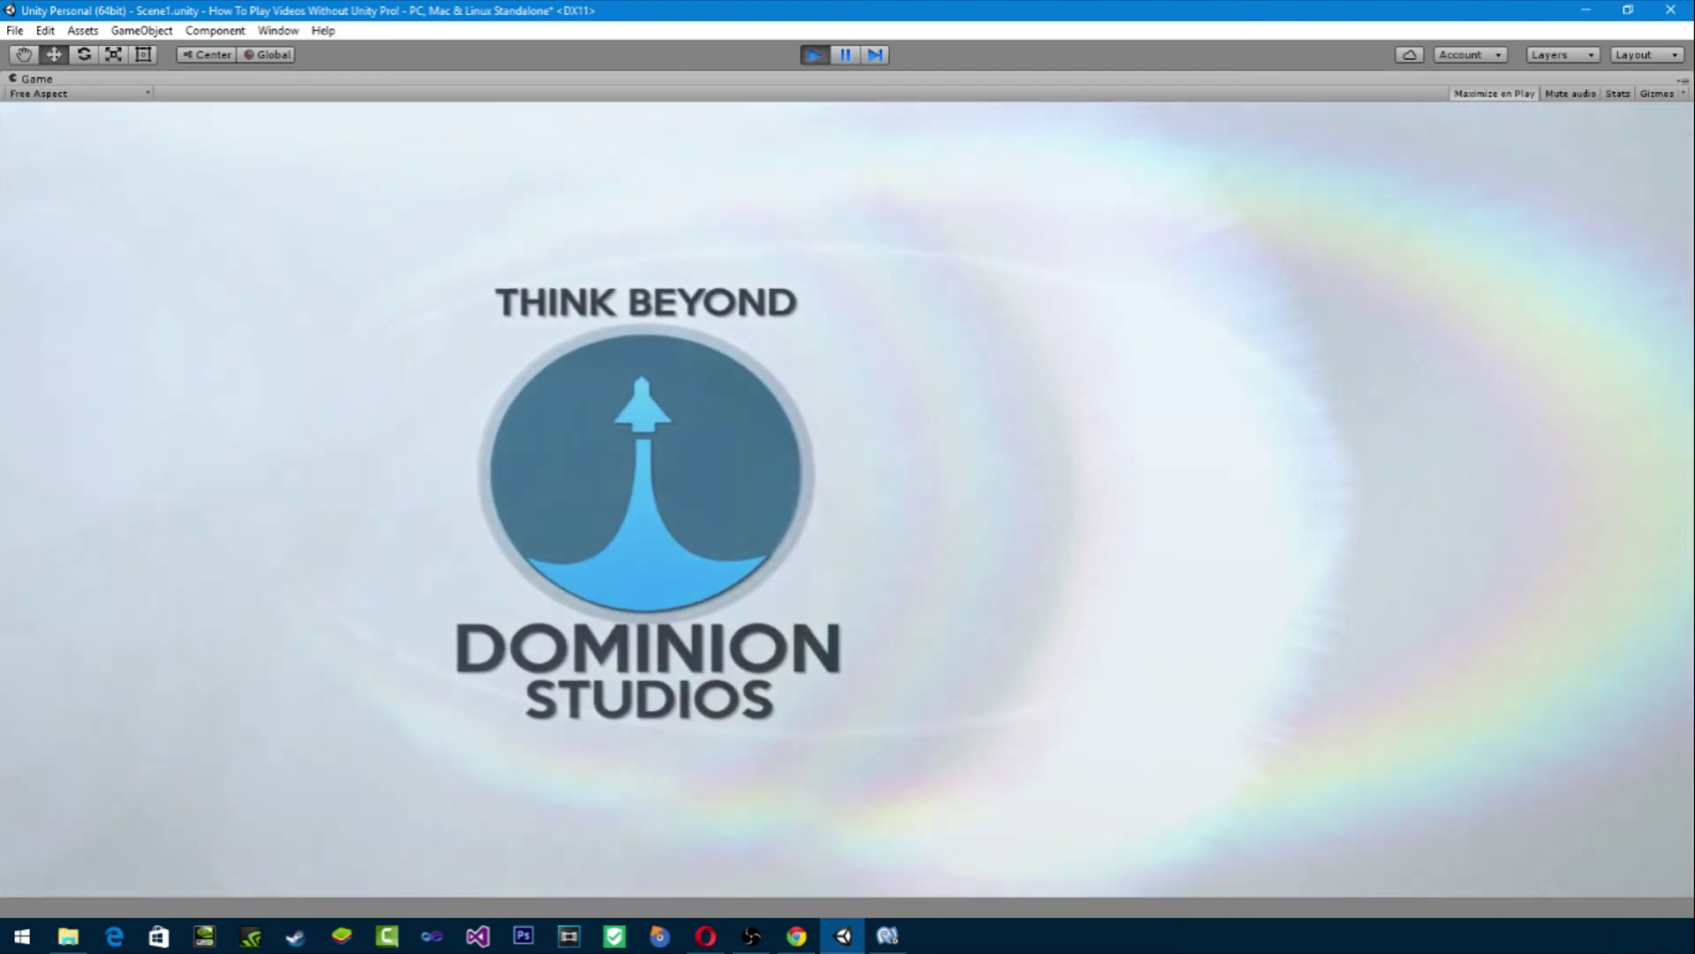
key("ctrl+p")
Step: Move the Main Camera to about X -304, Z -5196 and set its far clipping plane to 5500
right_click_drag(1642, 354, 1548, 421)
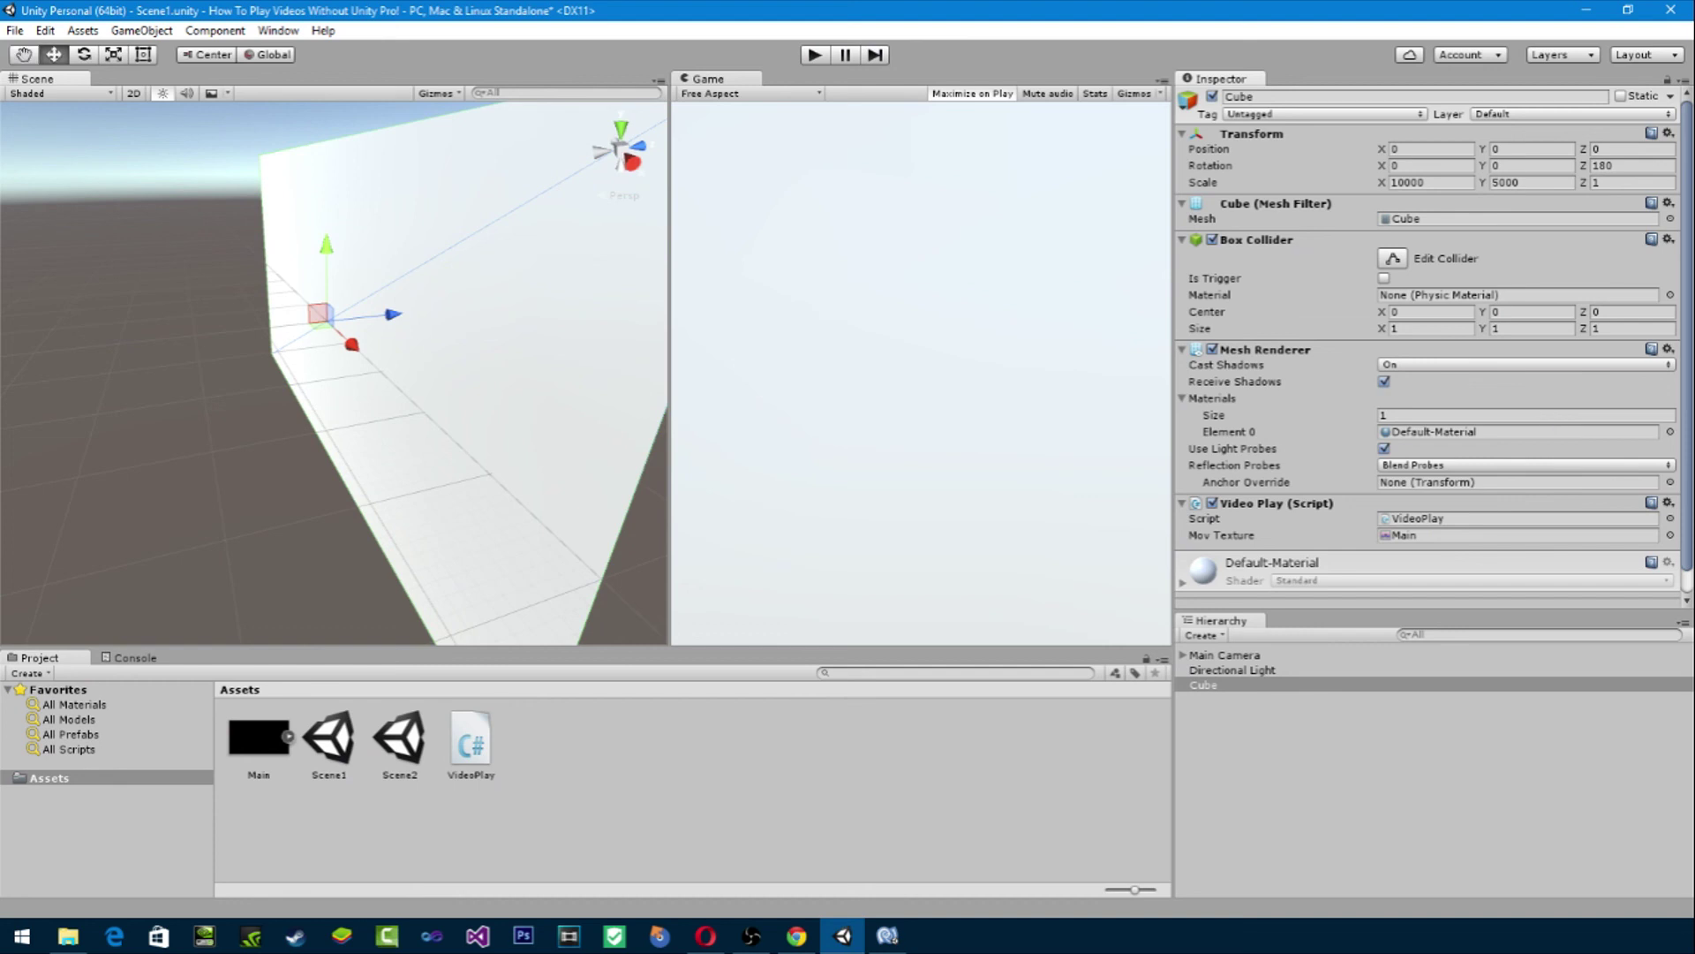
left_click(1224, 654)
right_click_drag(1506, 335, 1442, 299)
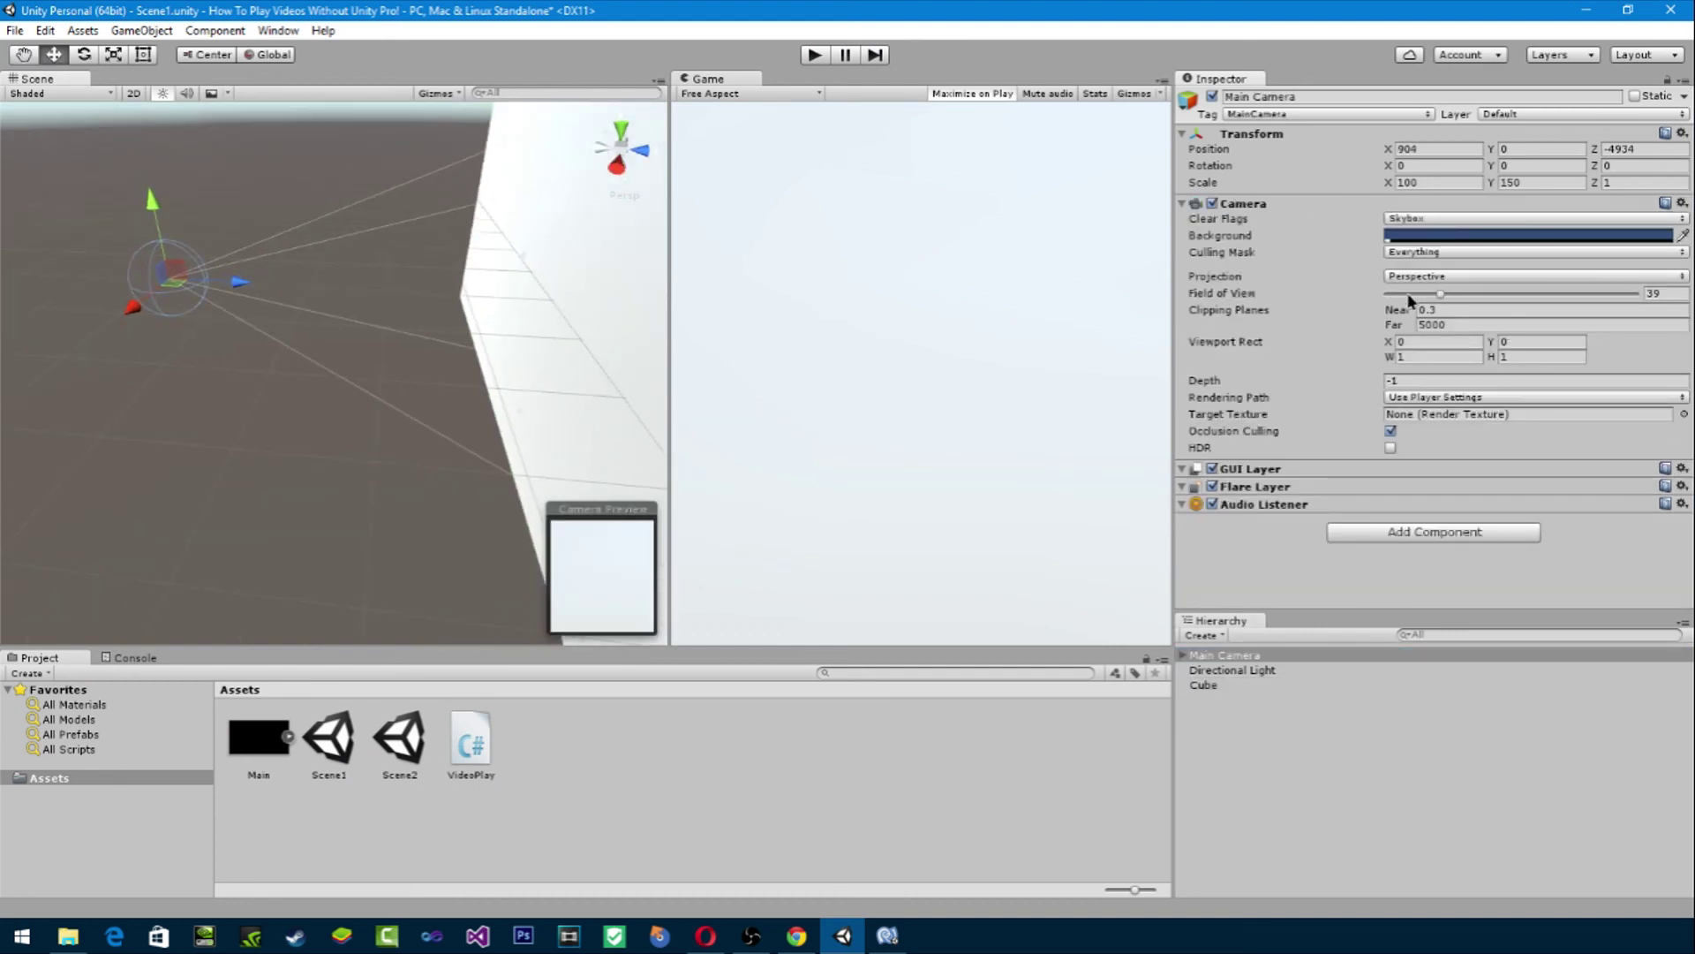
left_click_drag(1397, 309, 1436, 280)
mouse_move(1556, 255)
left_mouse_down()
mouse_move(1522, 254)
mouse_move(1547, 253)
left_mouse_up()
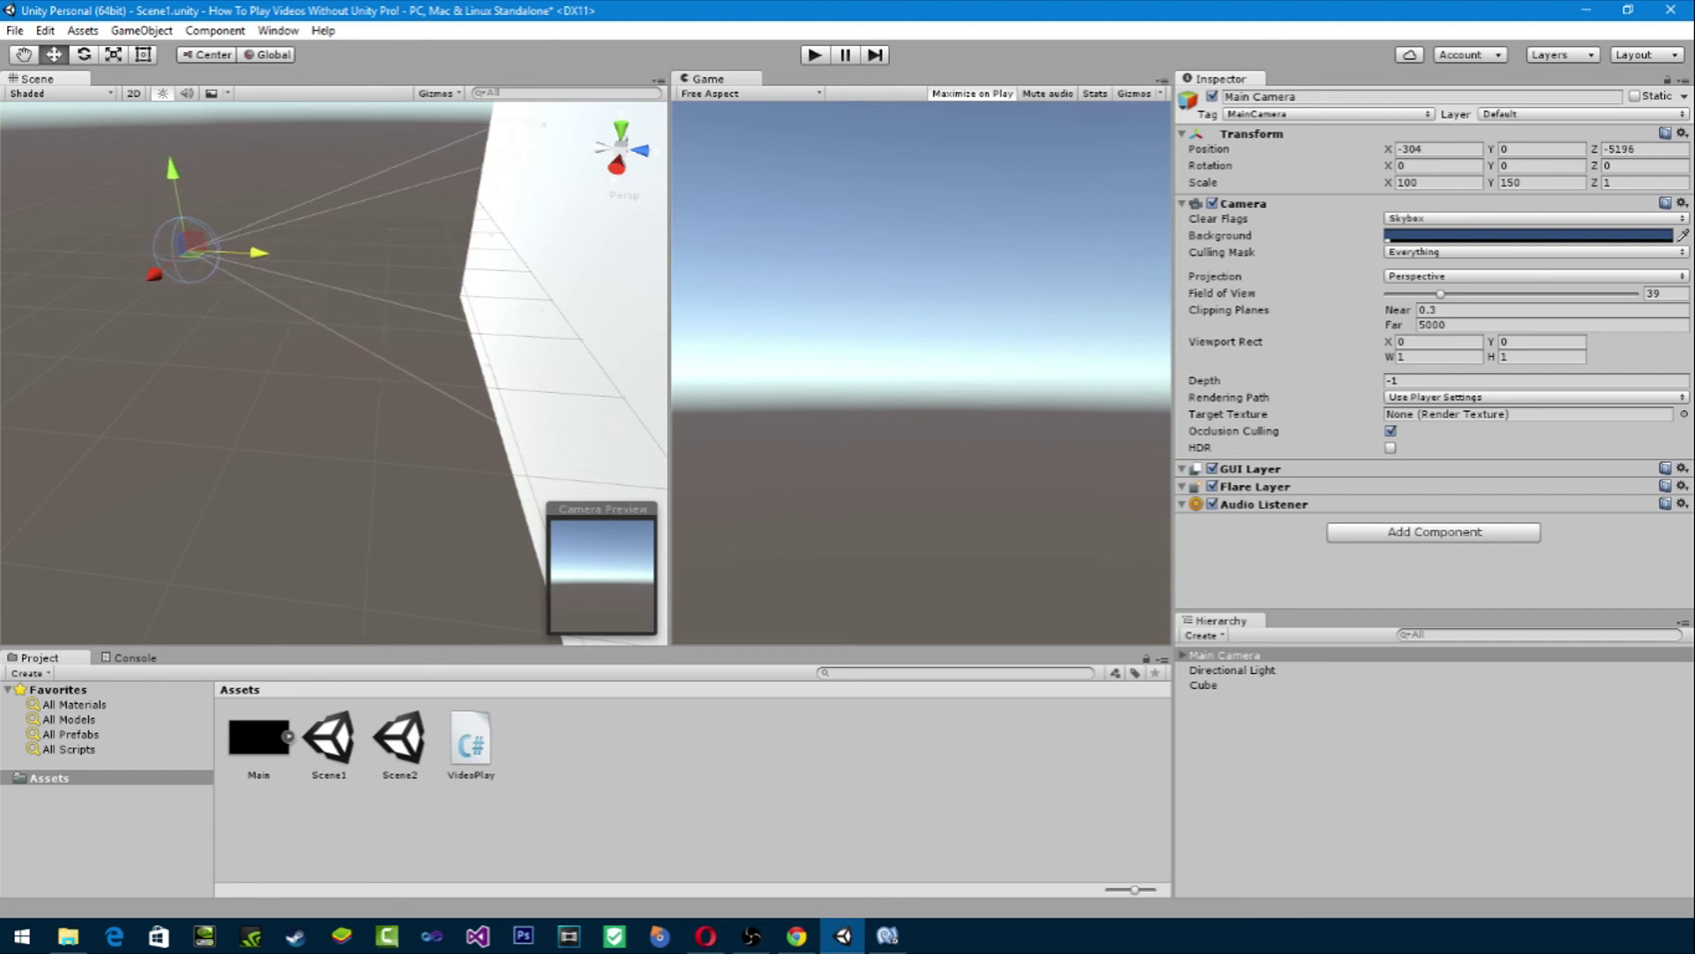
left_click(1448, 324)
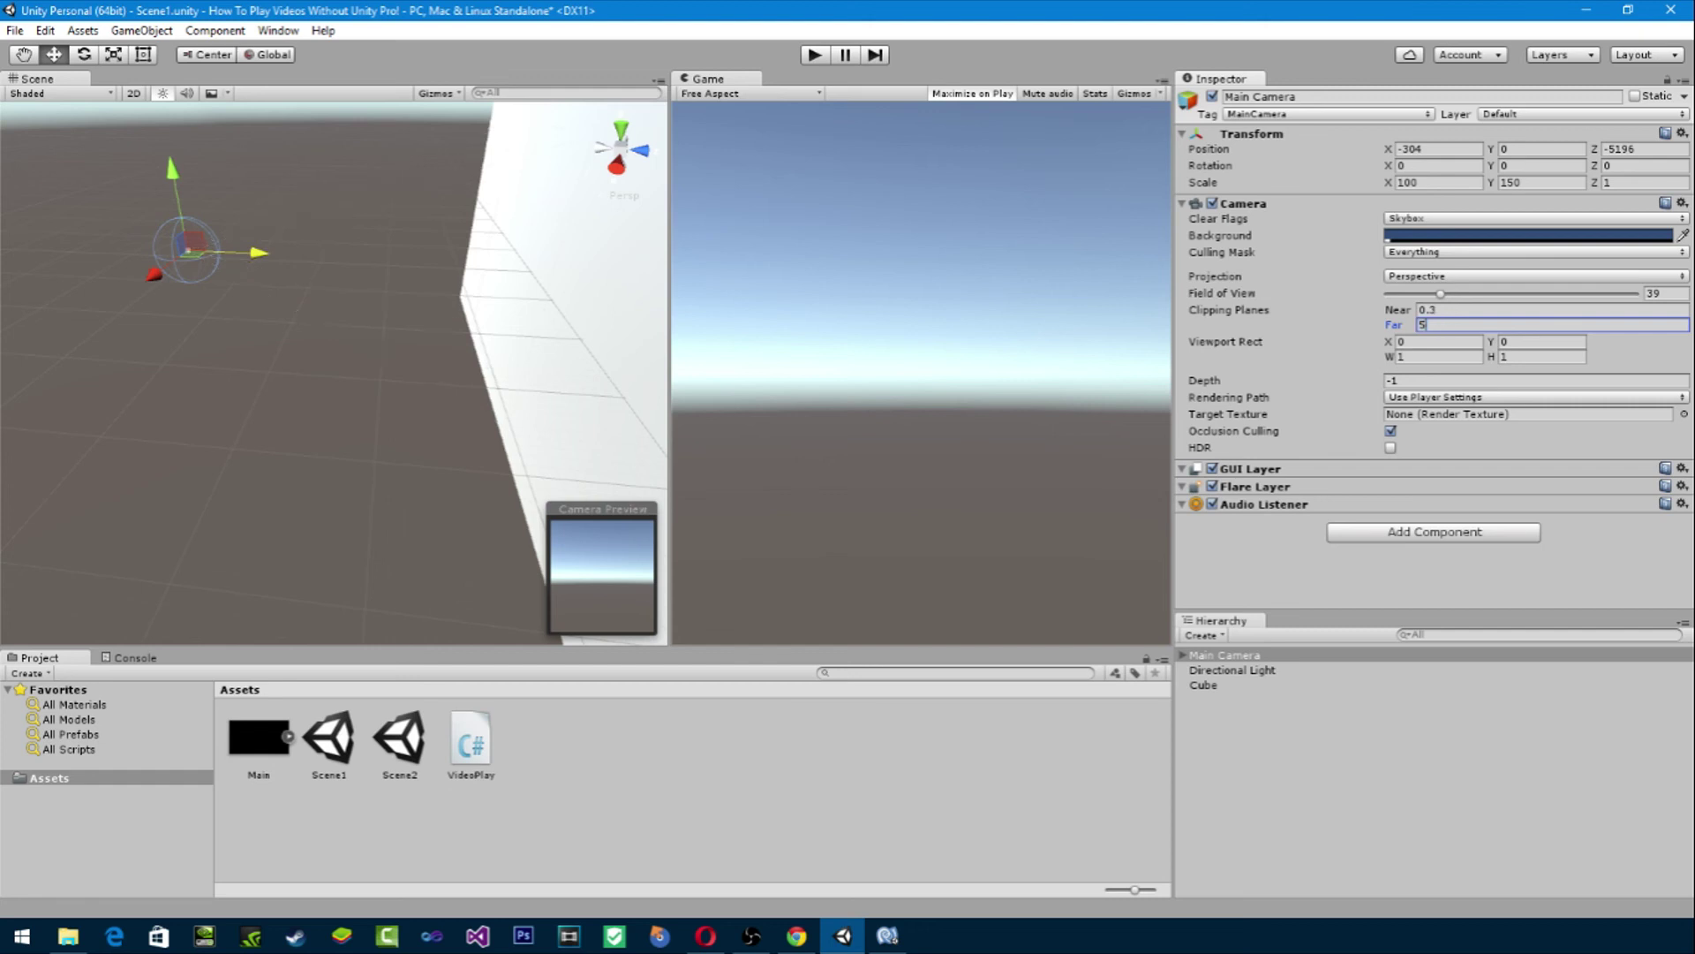
type("5500")
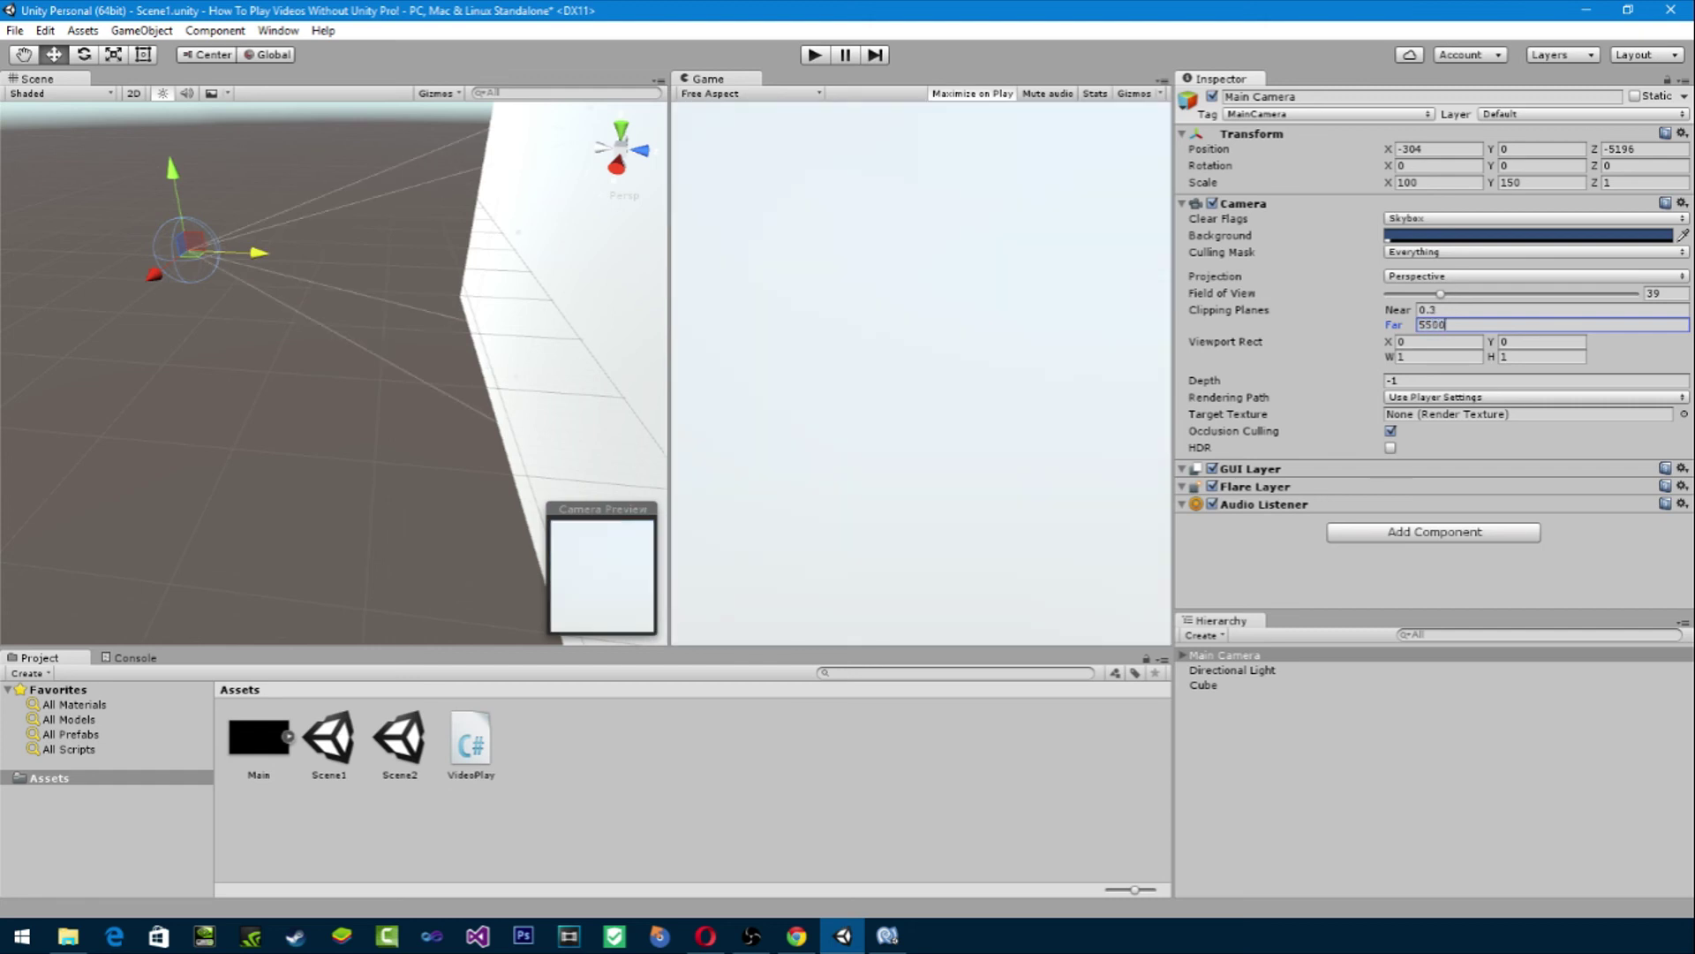
Step: Test the video framing in two play runs, moving the Main Camera to about X -124, Z -5407 between them
key("ctrl+p")
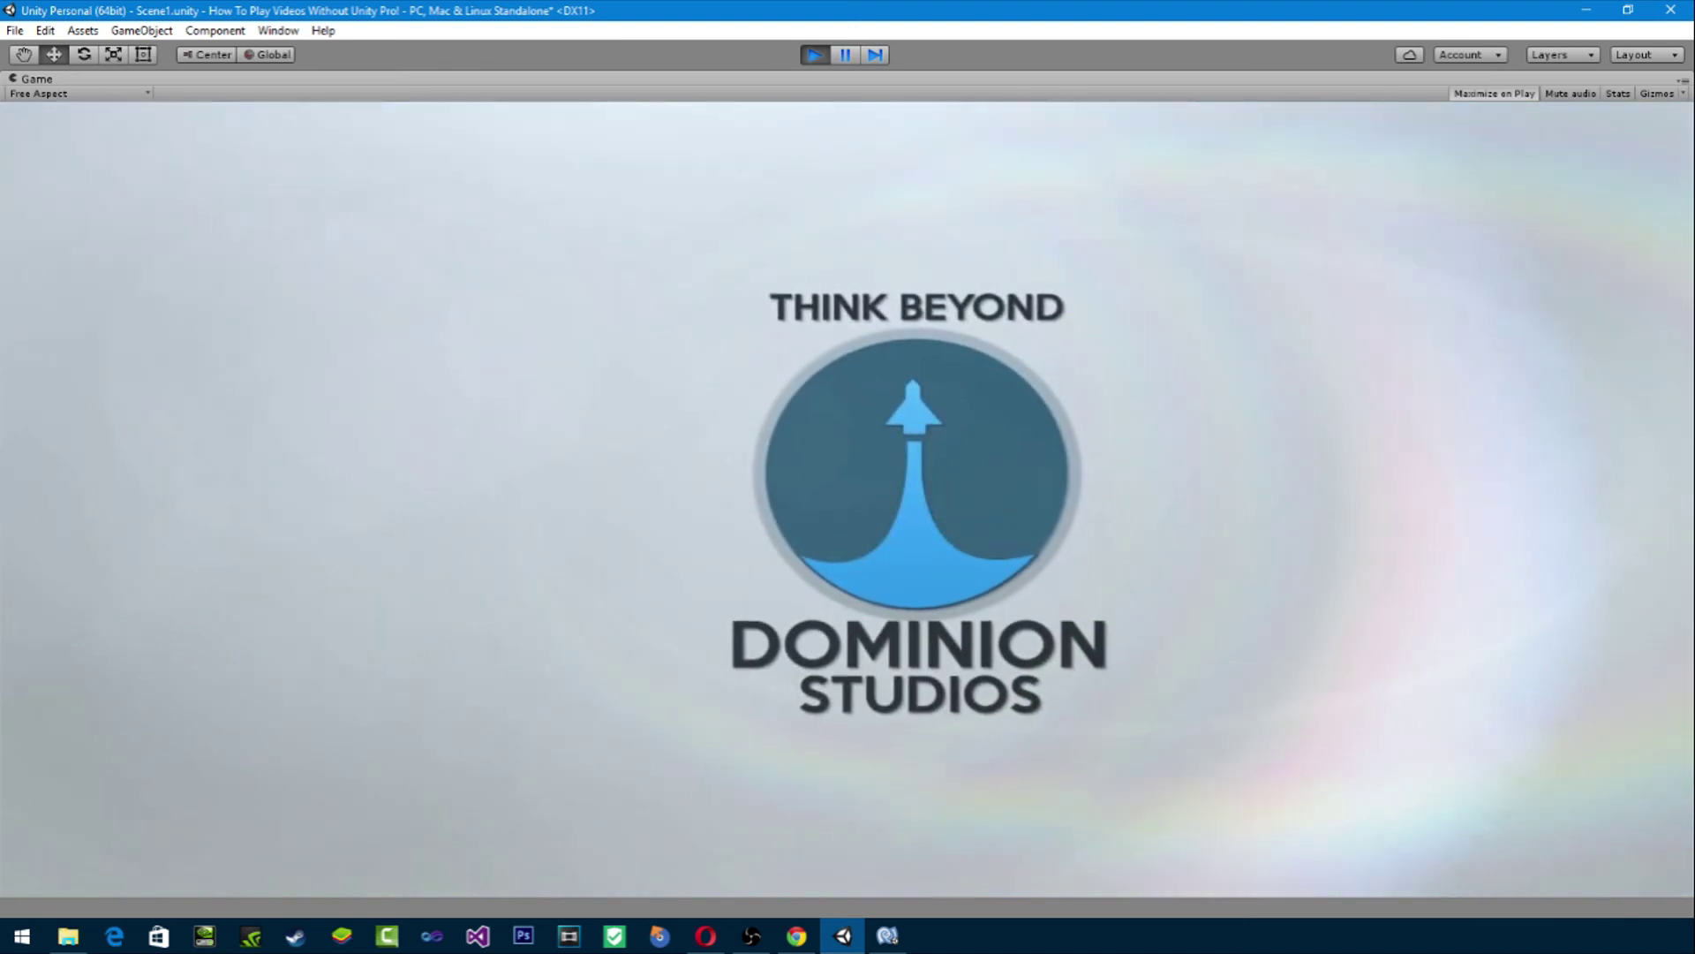
key("ctrl+p")
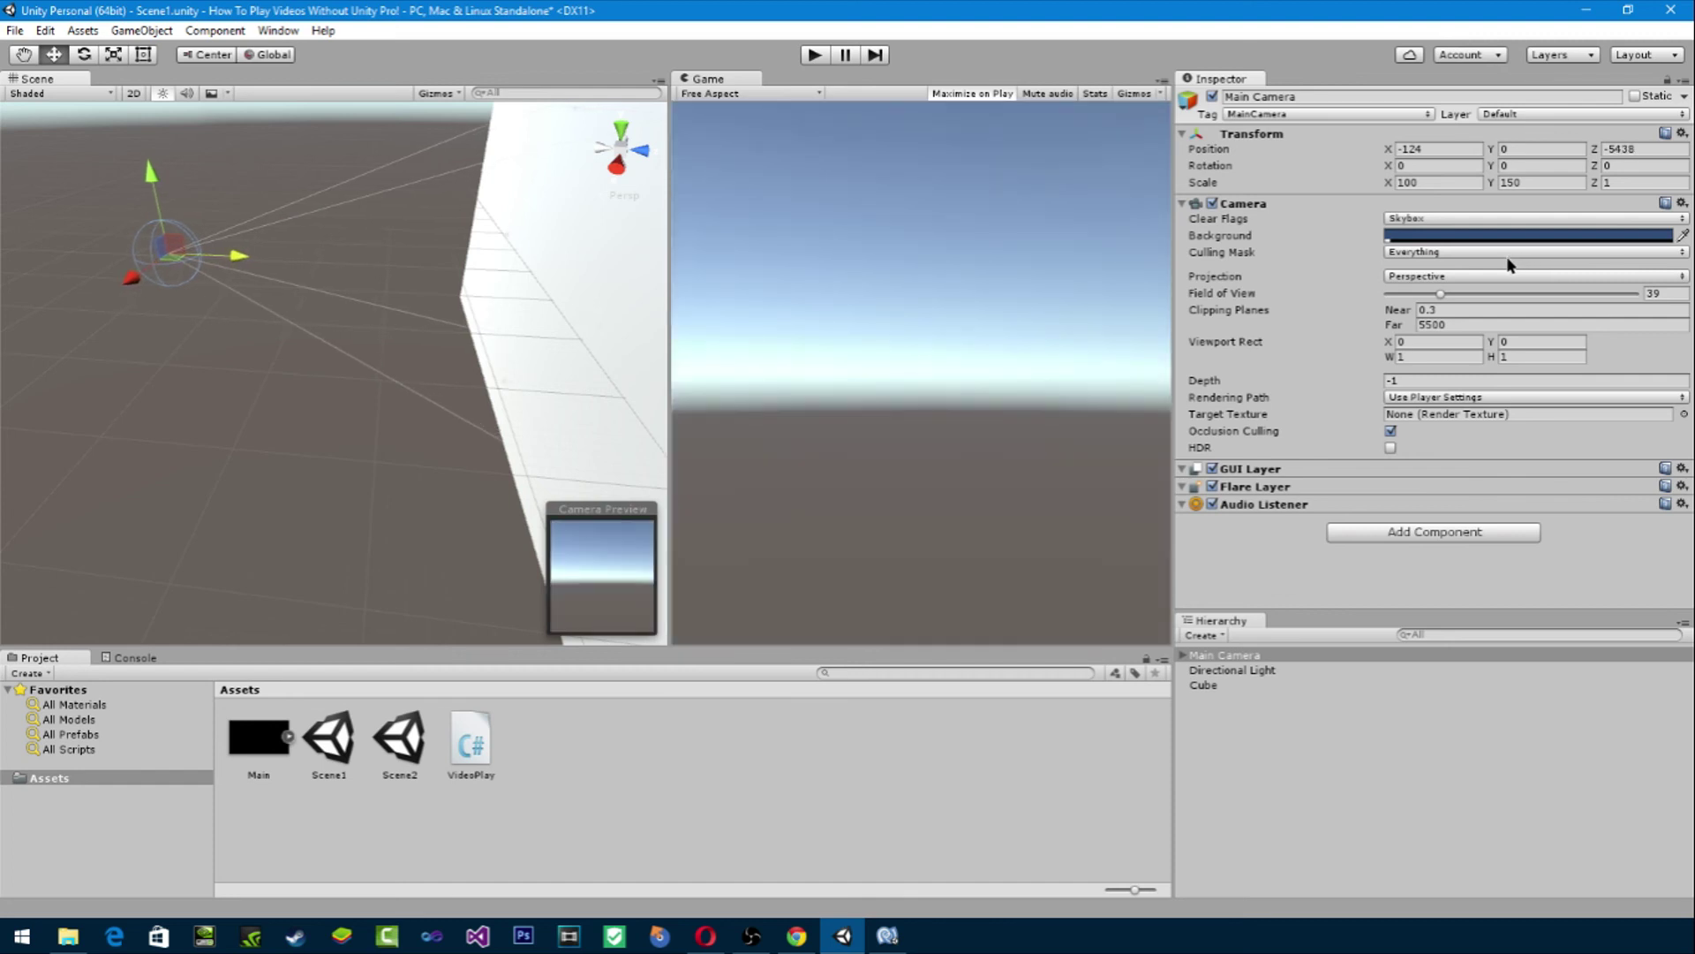
key("ctrl+p")
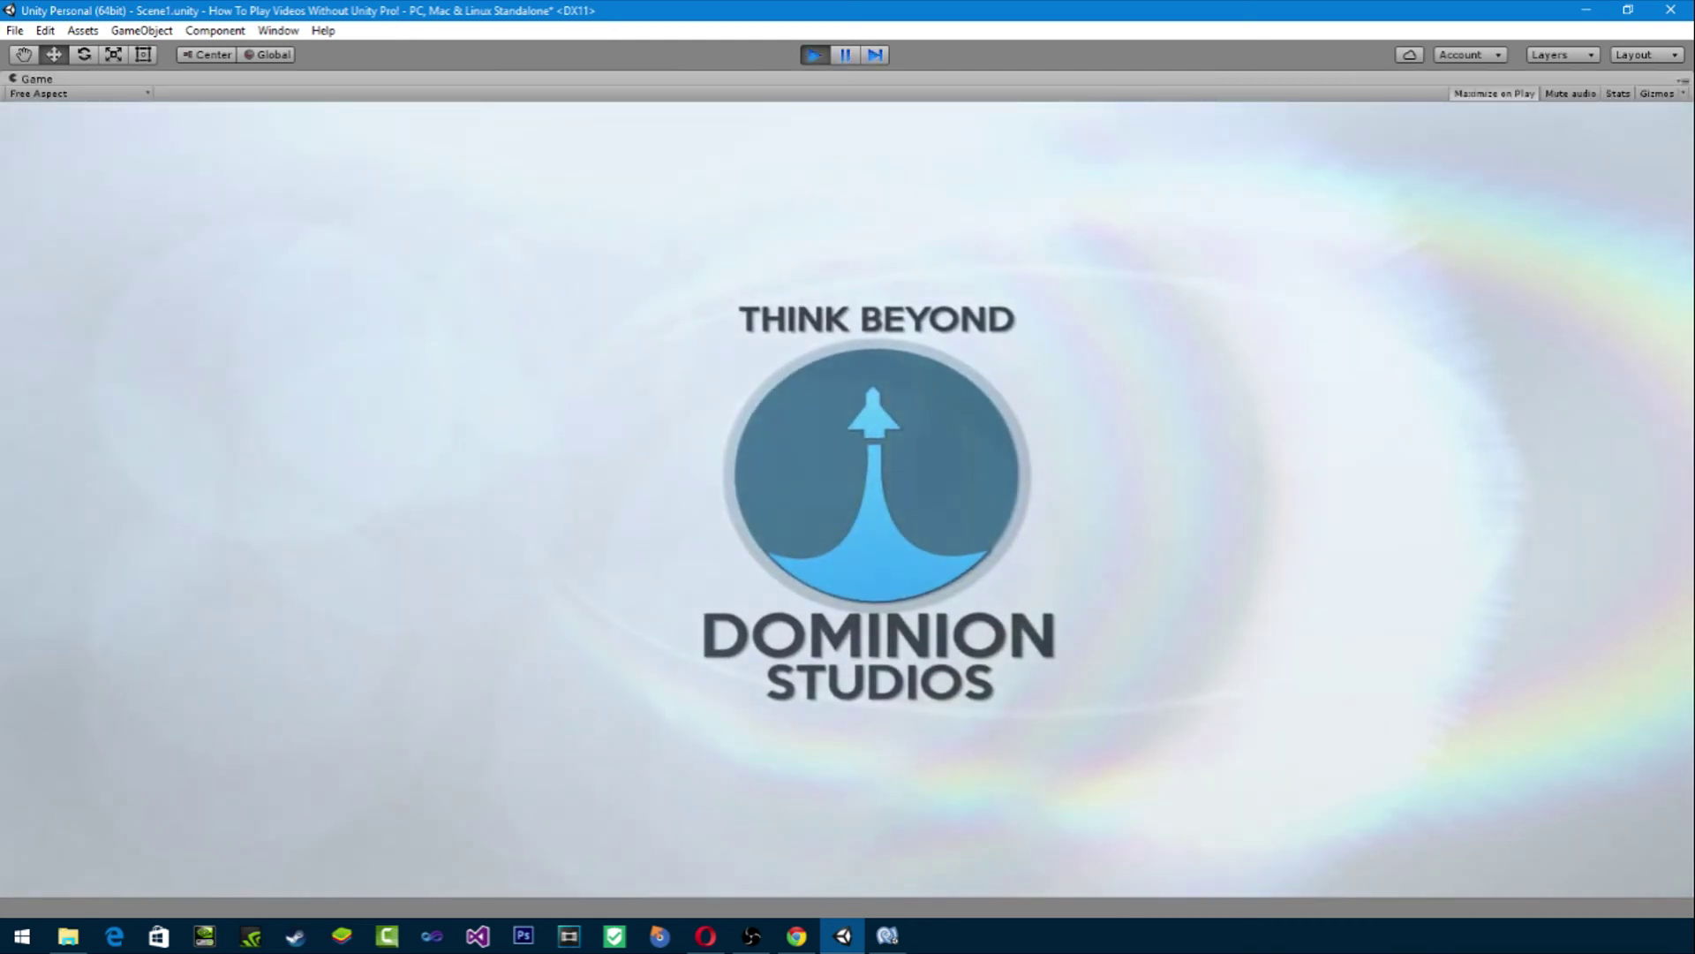
key("ctrl+p")
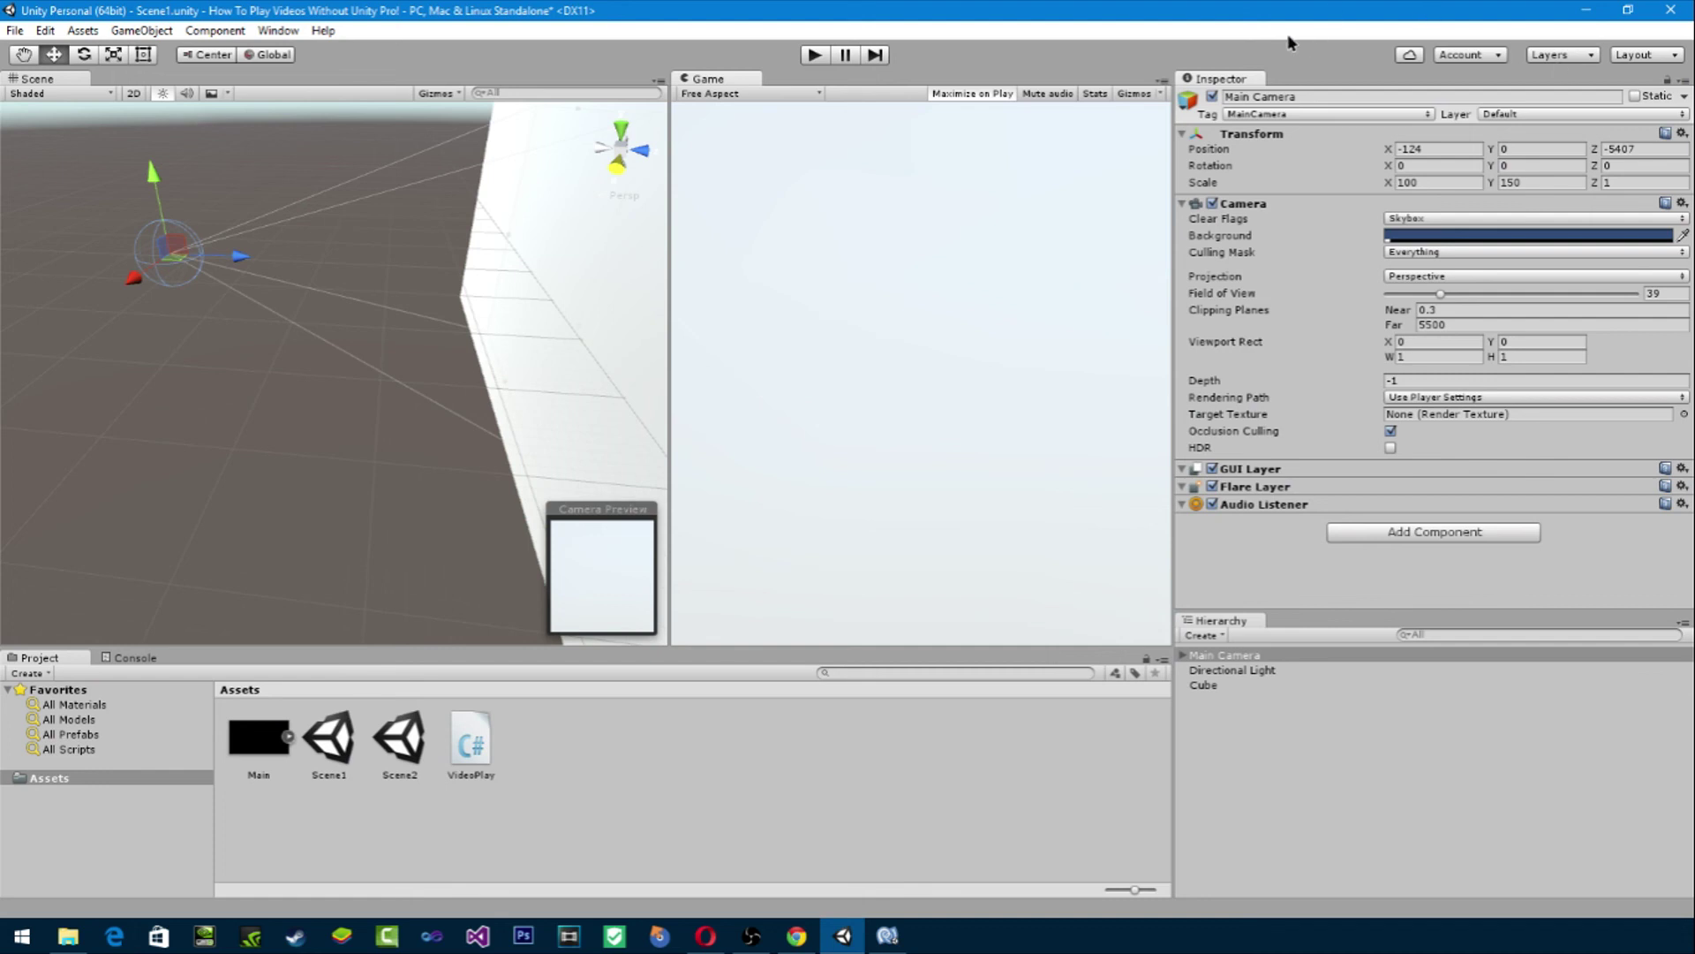
Step: Start importing a new asset and browse Programs Drive (F:) to Video Drive, Elgato, New Logo Sting
key("alt+f")
key("Escape")
right_click(587, 758)
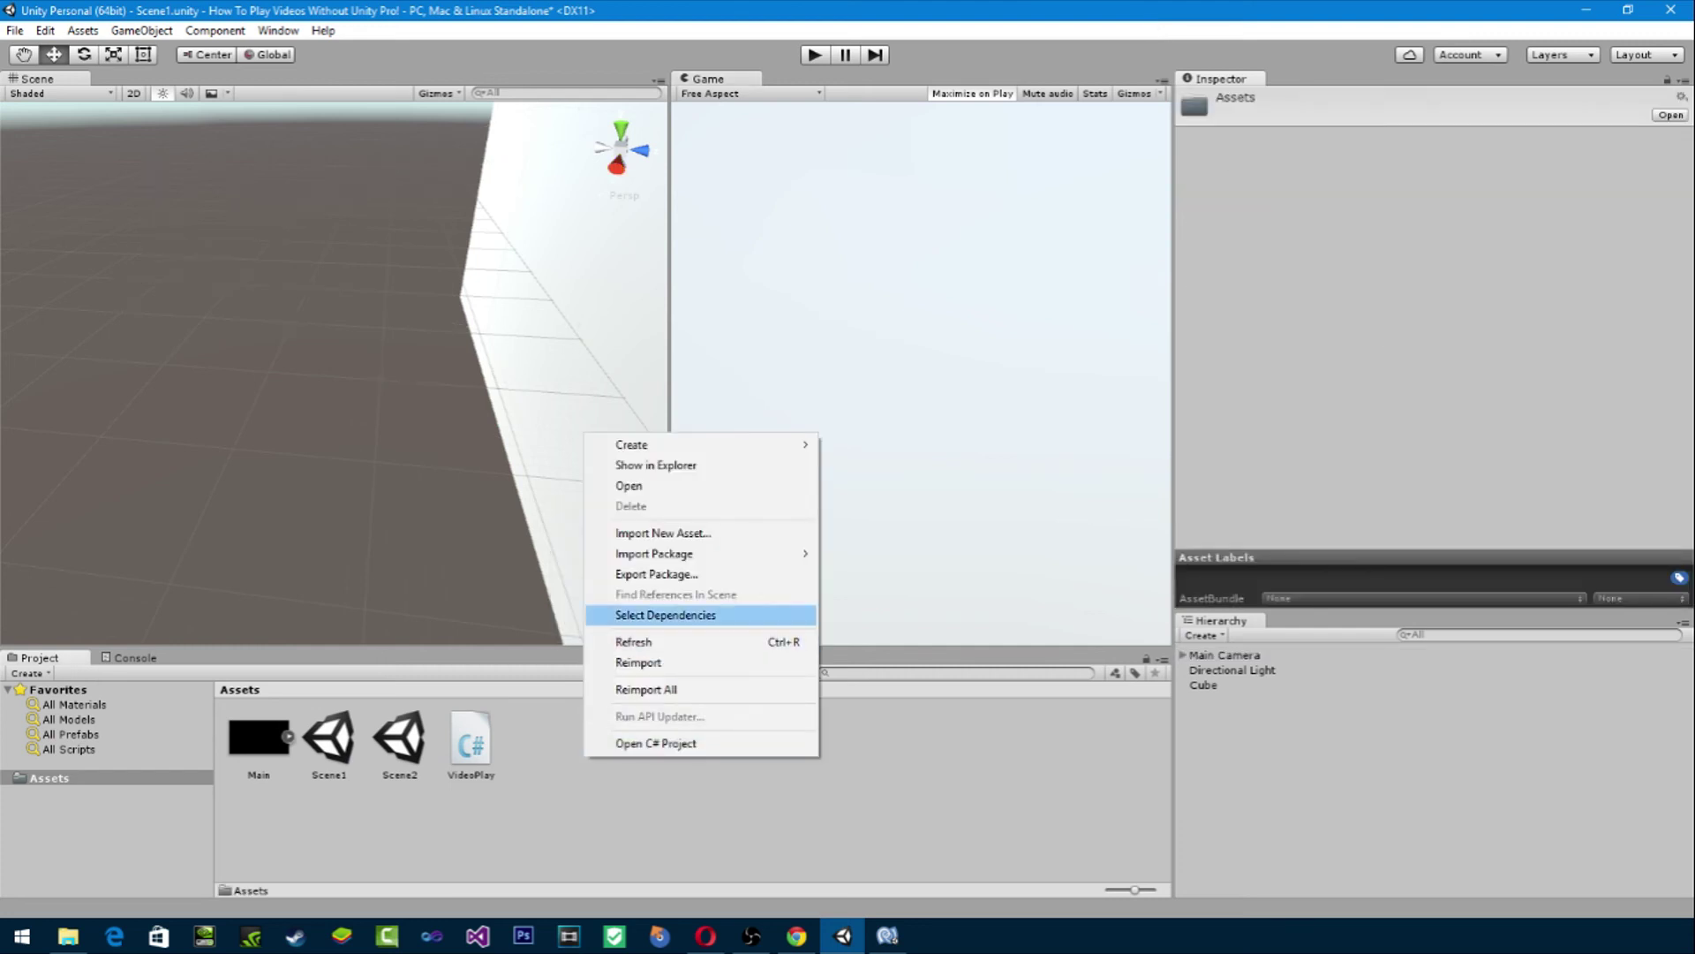
left_click(662, 533)
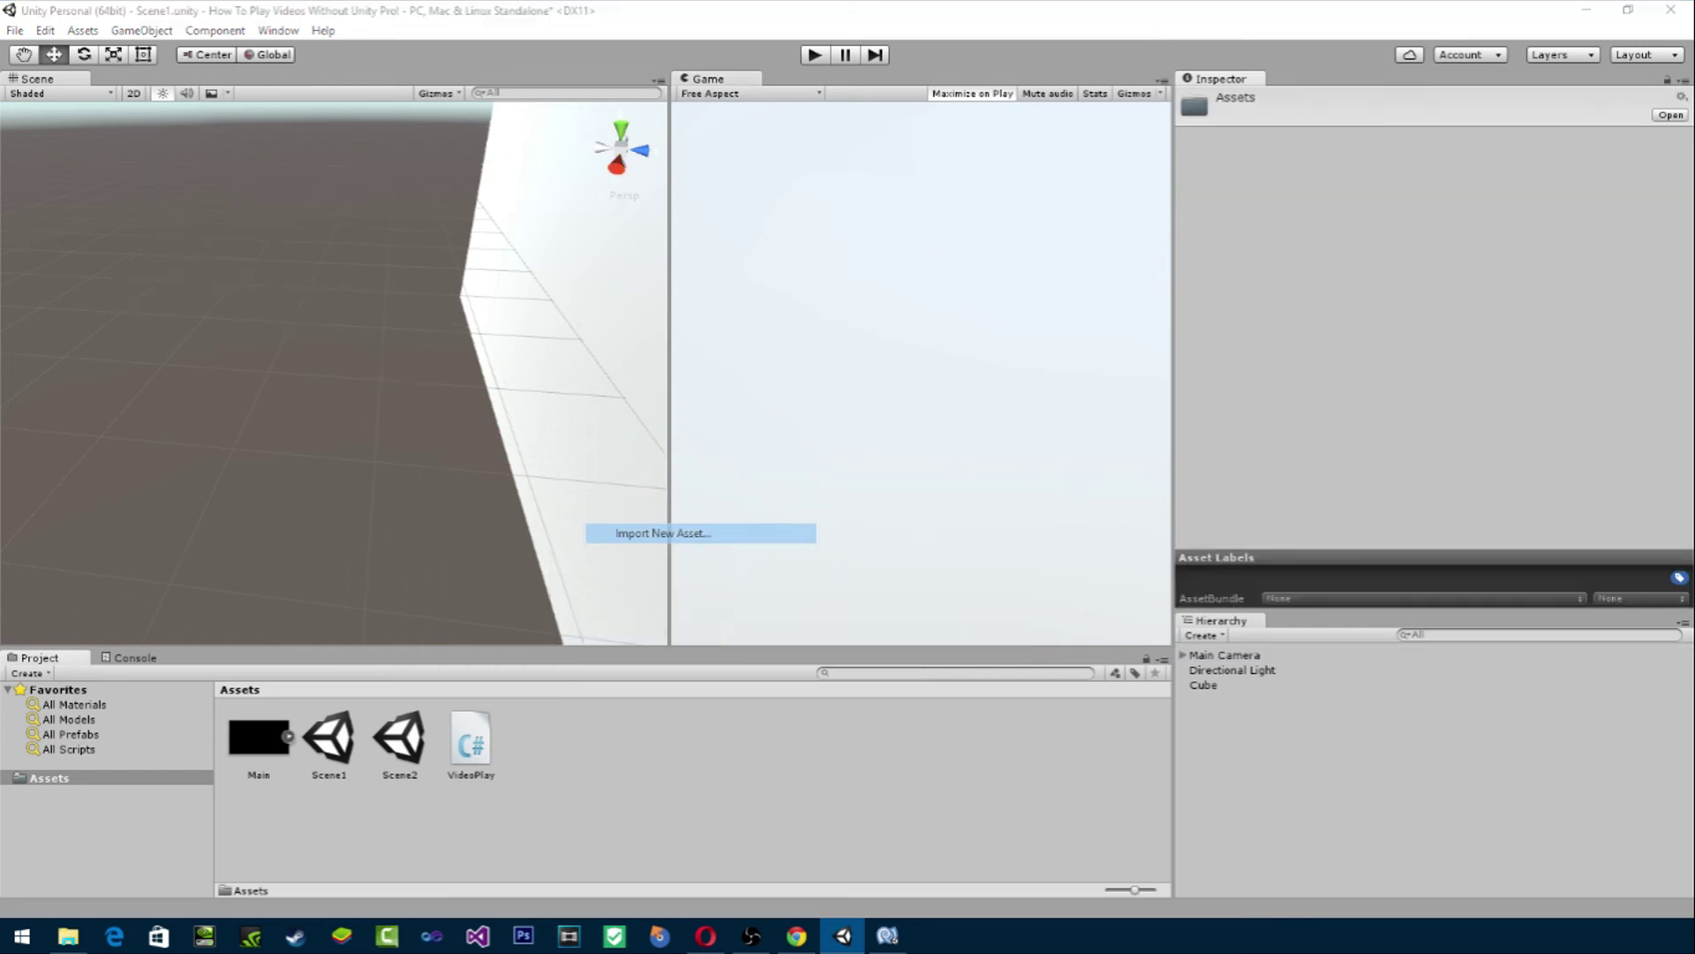
left_click(67, 327)
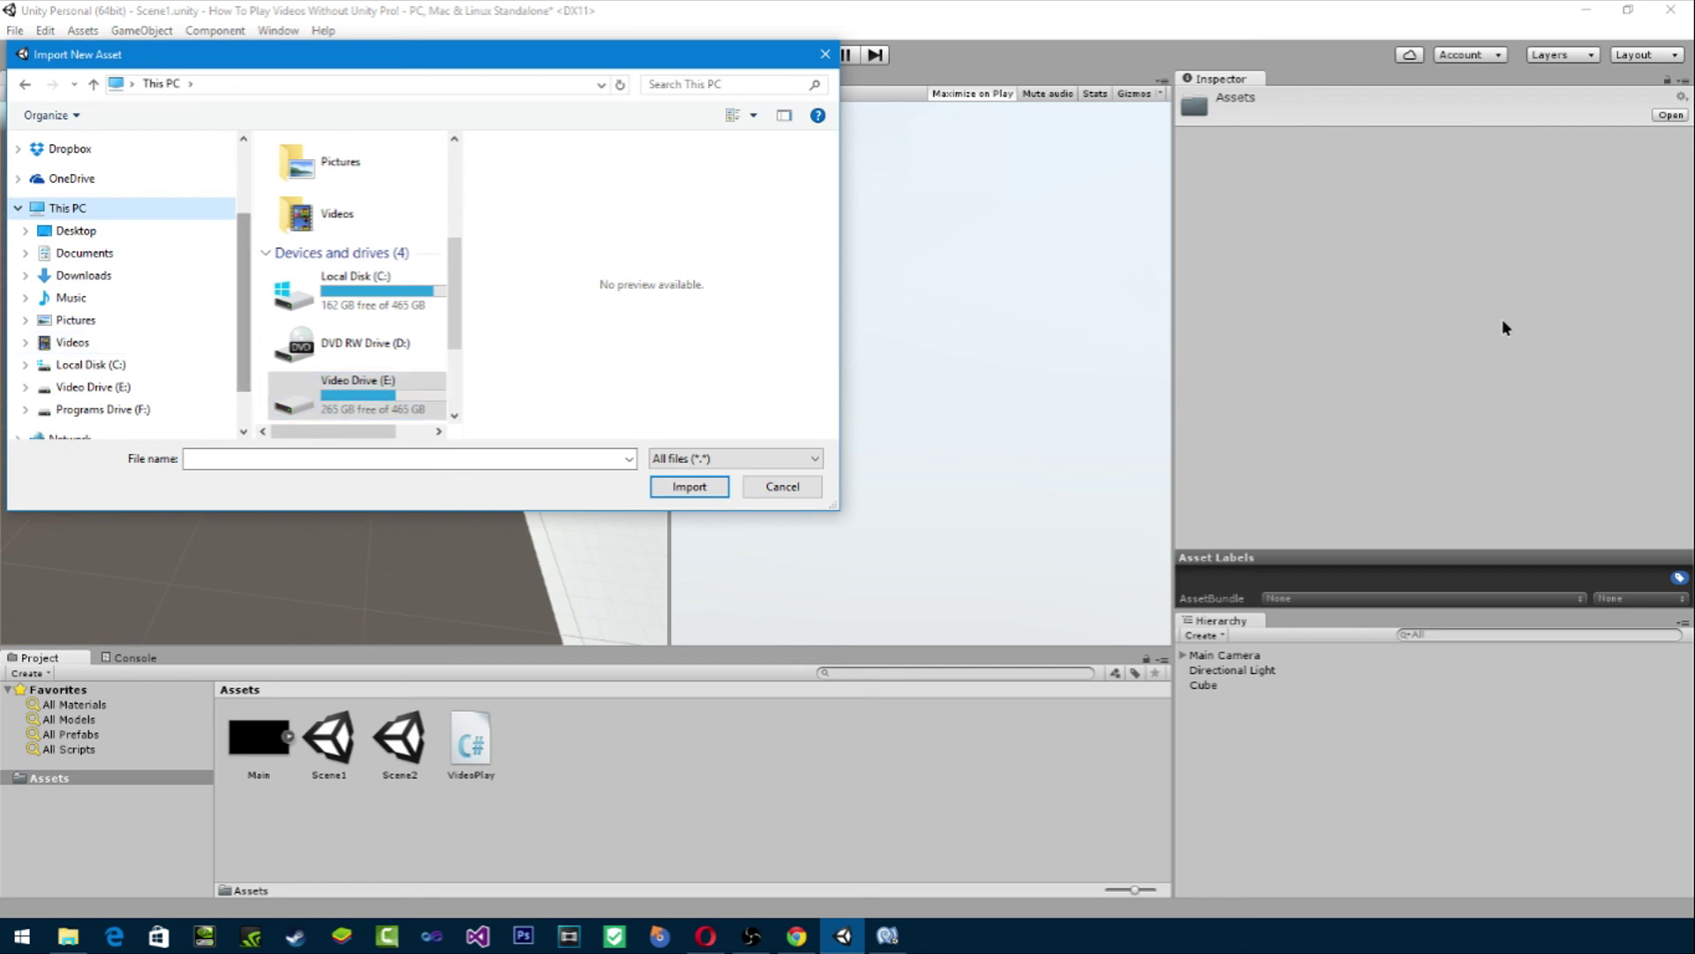
left_click(103, 409)
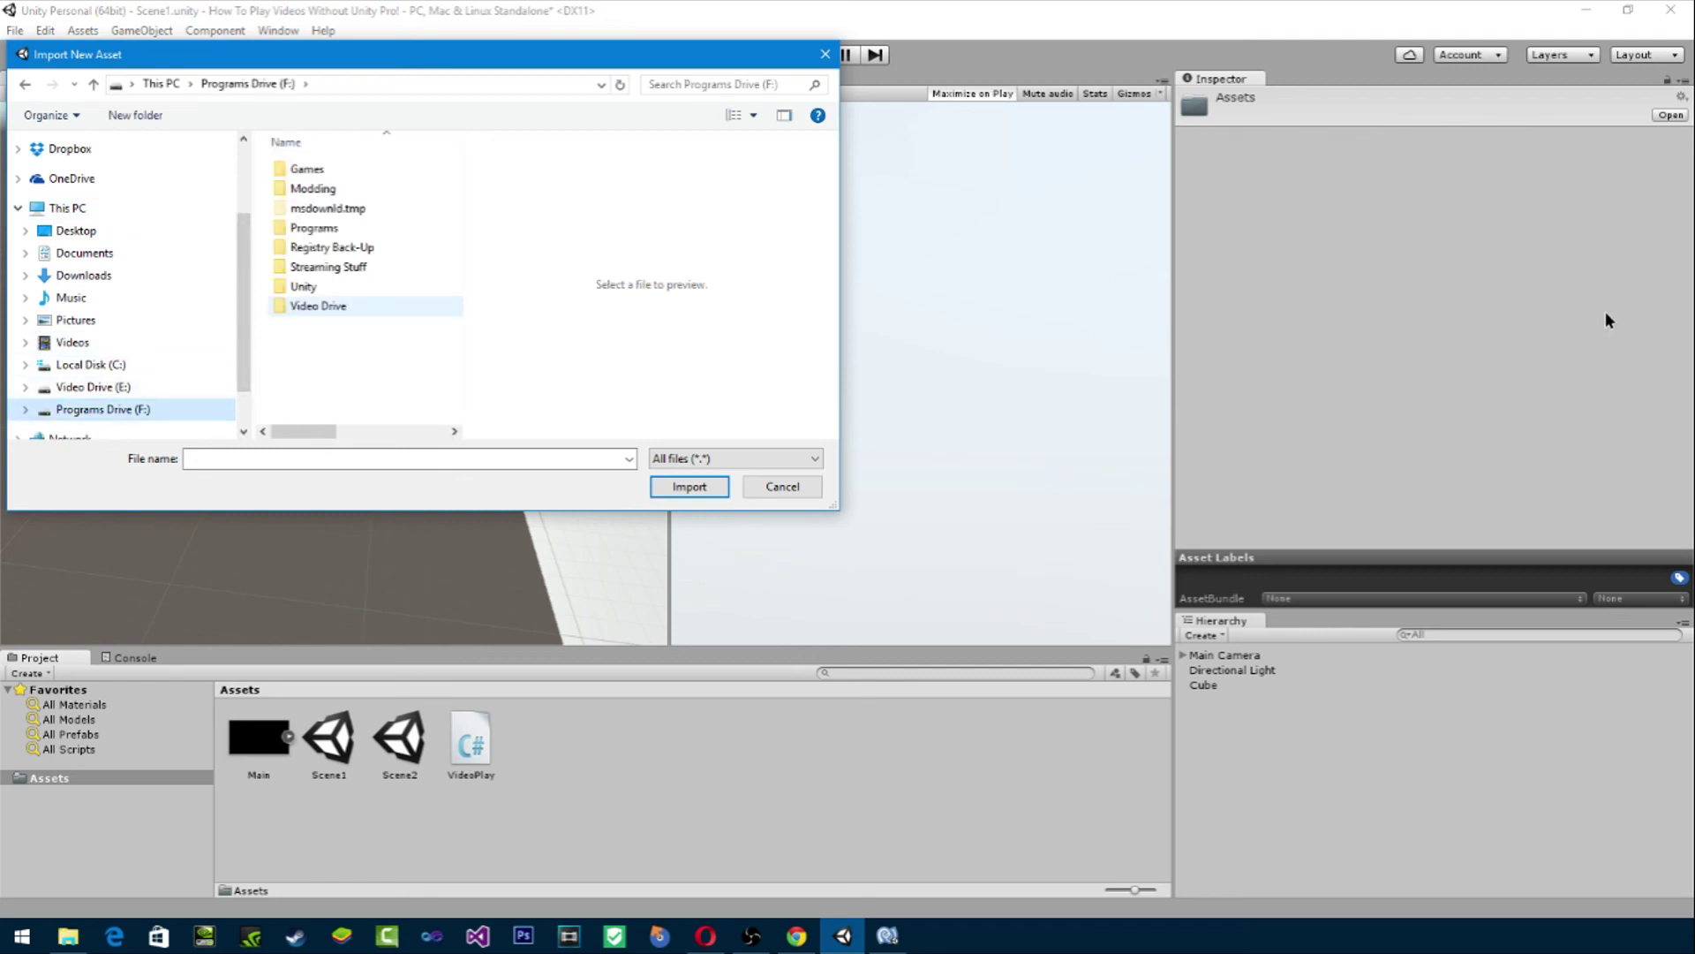
double_click(318, 305)
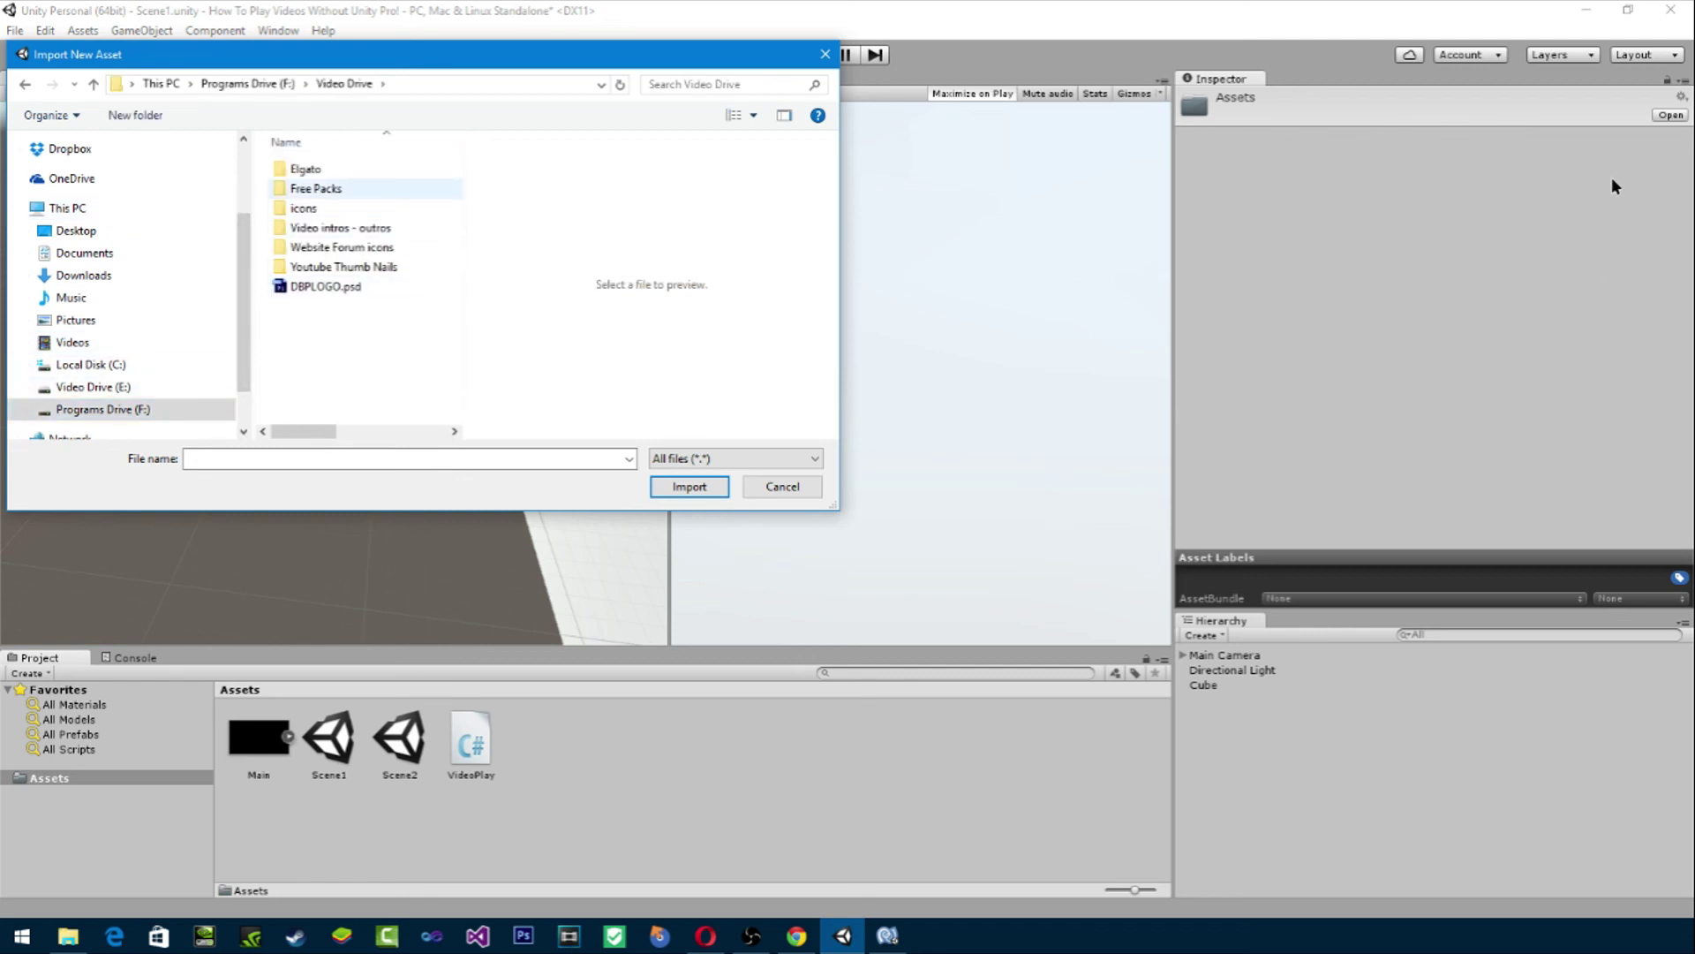
double_click(306, 168)
double_click(310, 267)
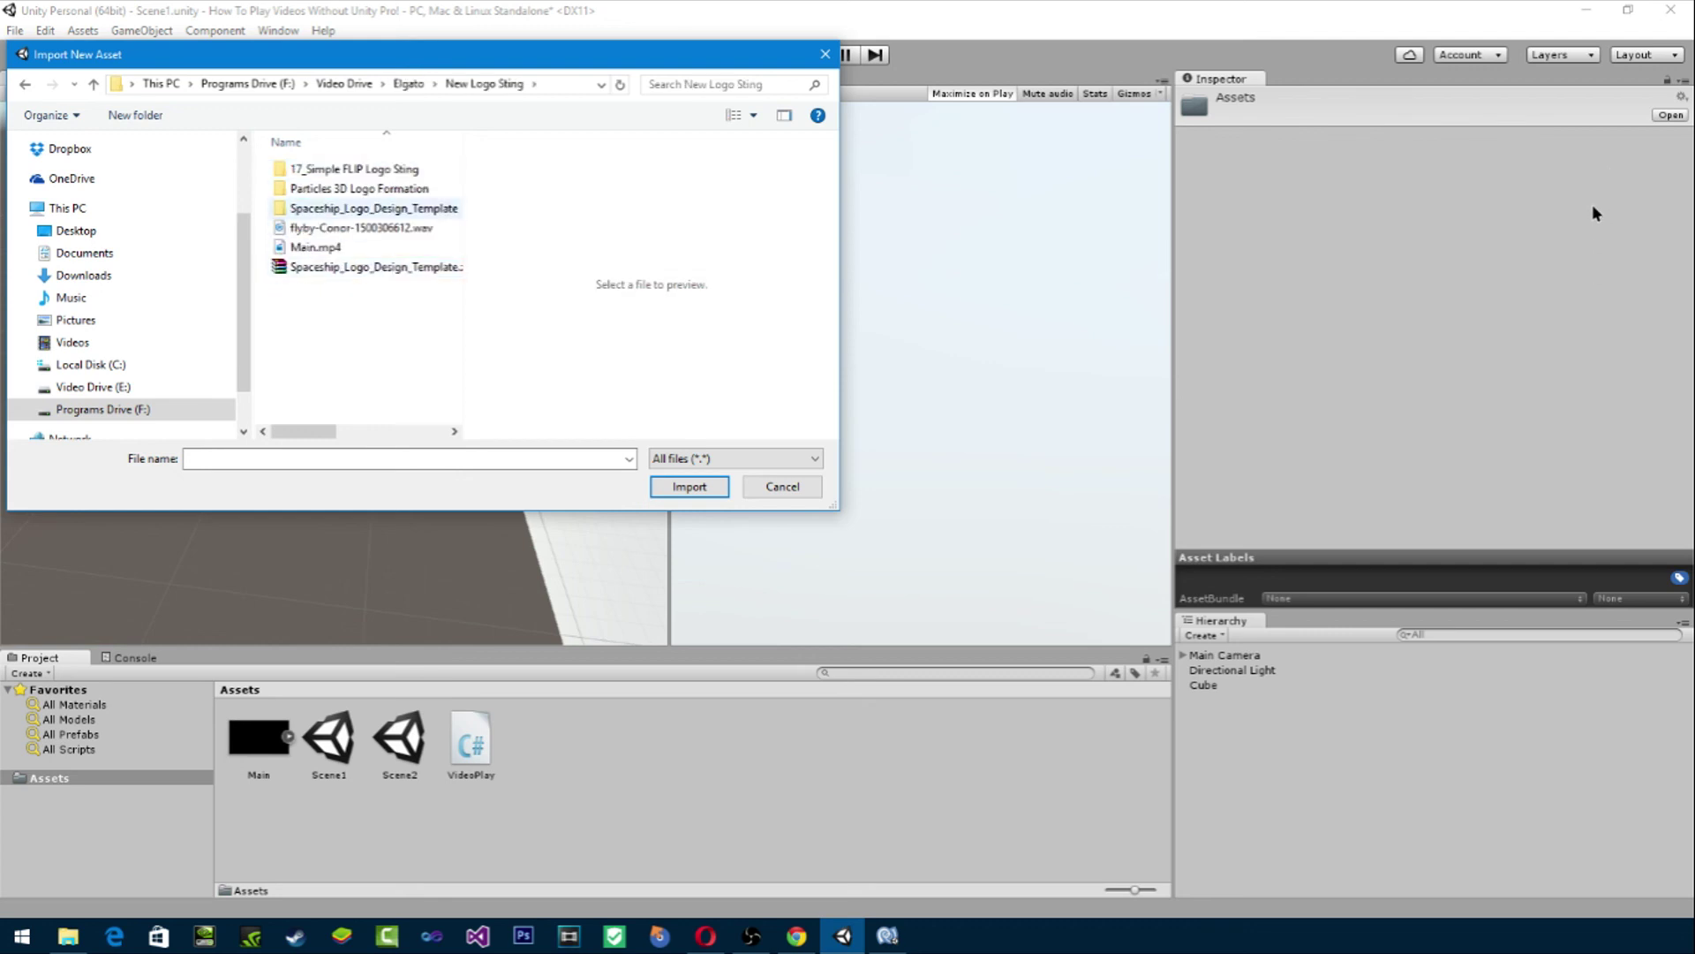
Step: Look through the Particles 3D Logo Formation and 17_Simple FLIP Logo Sting folders for an asset, and return to New Logo Sting
double_click(359, 188)
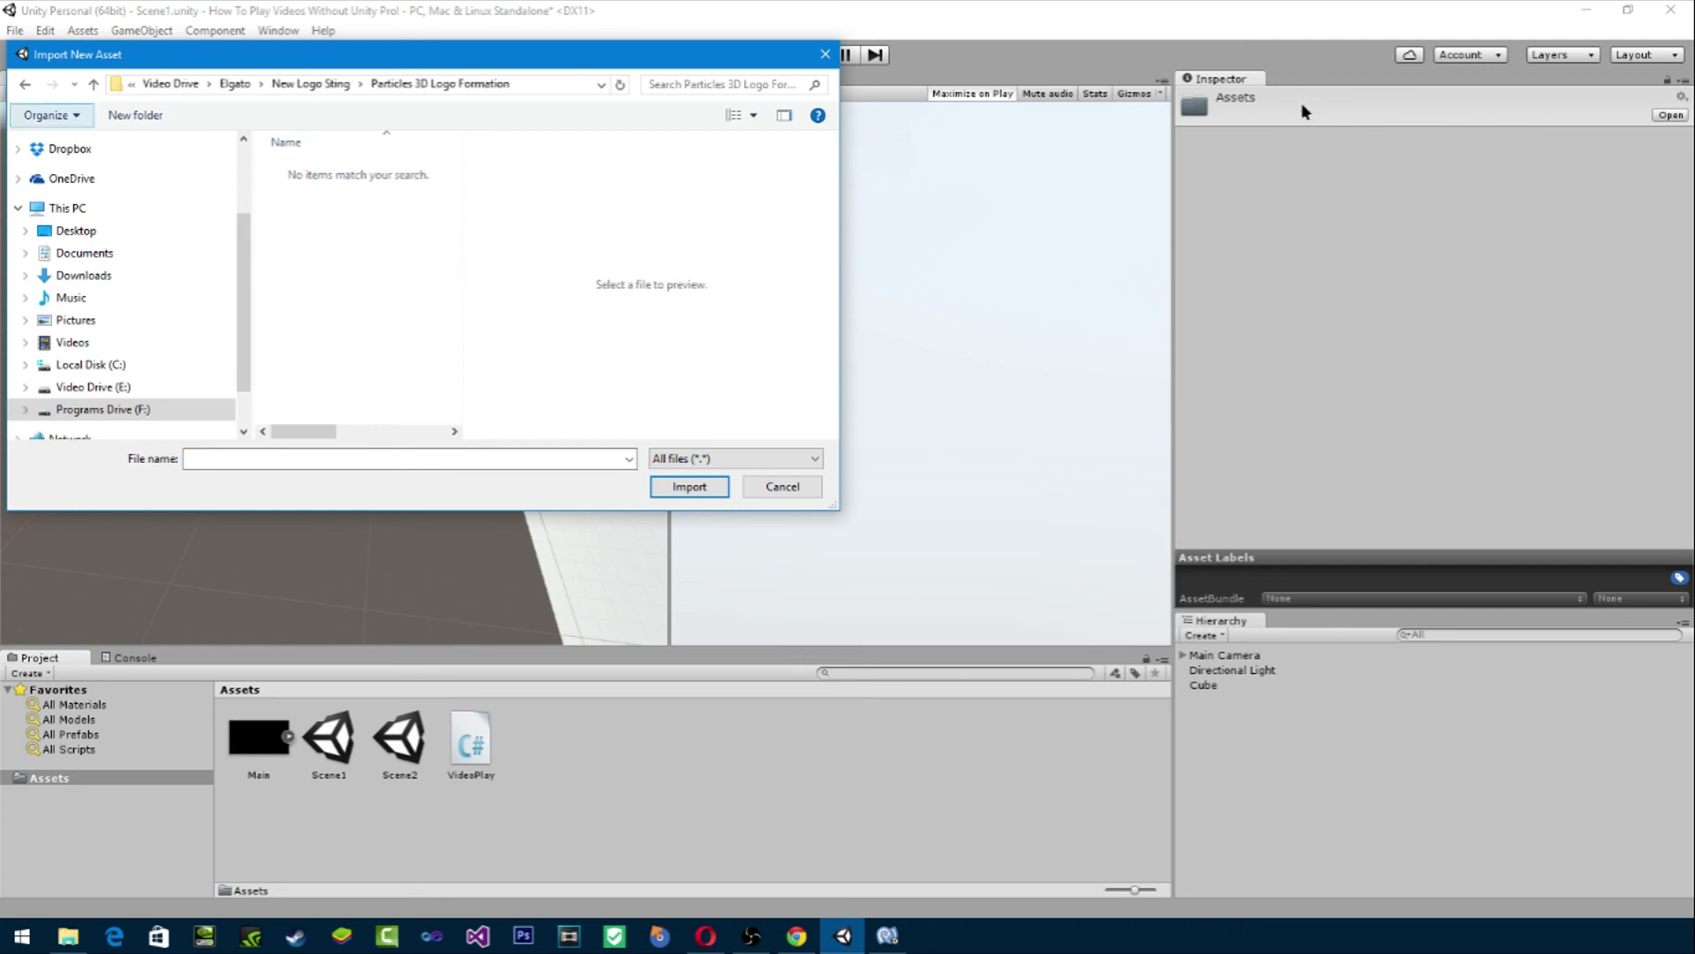
key("alt+Up")
key("Up")
key("Return")
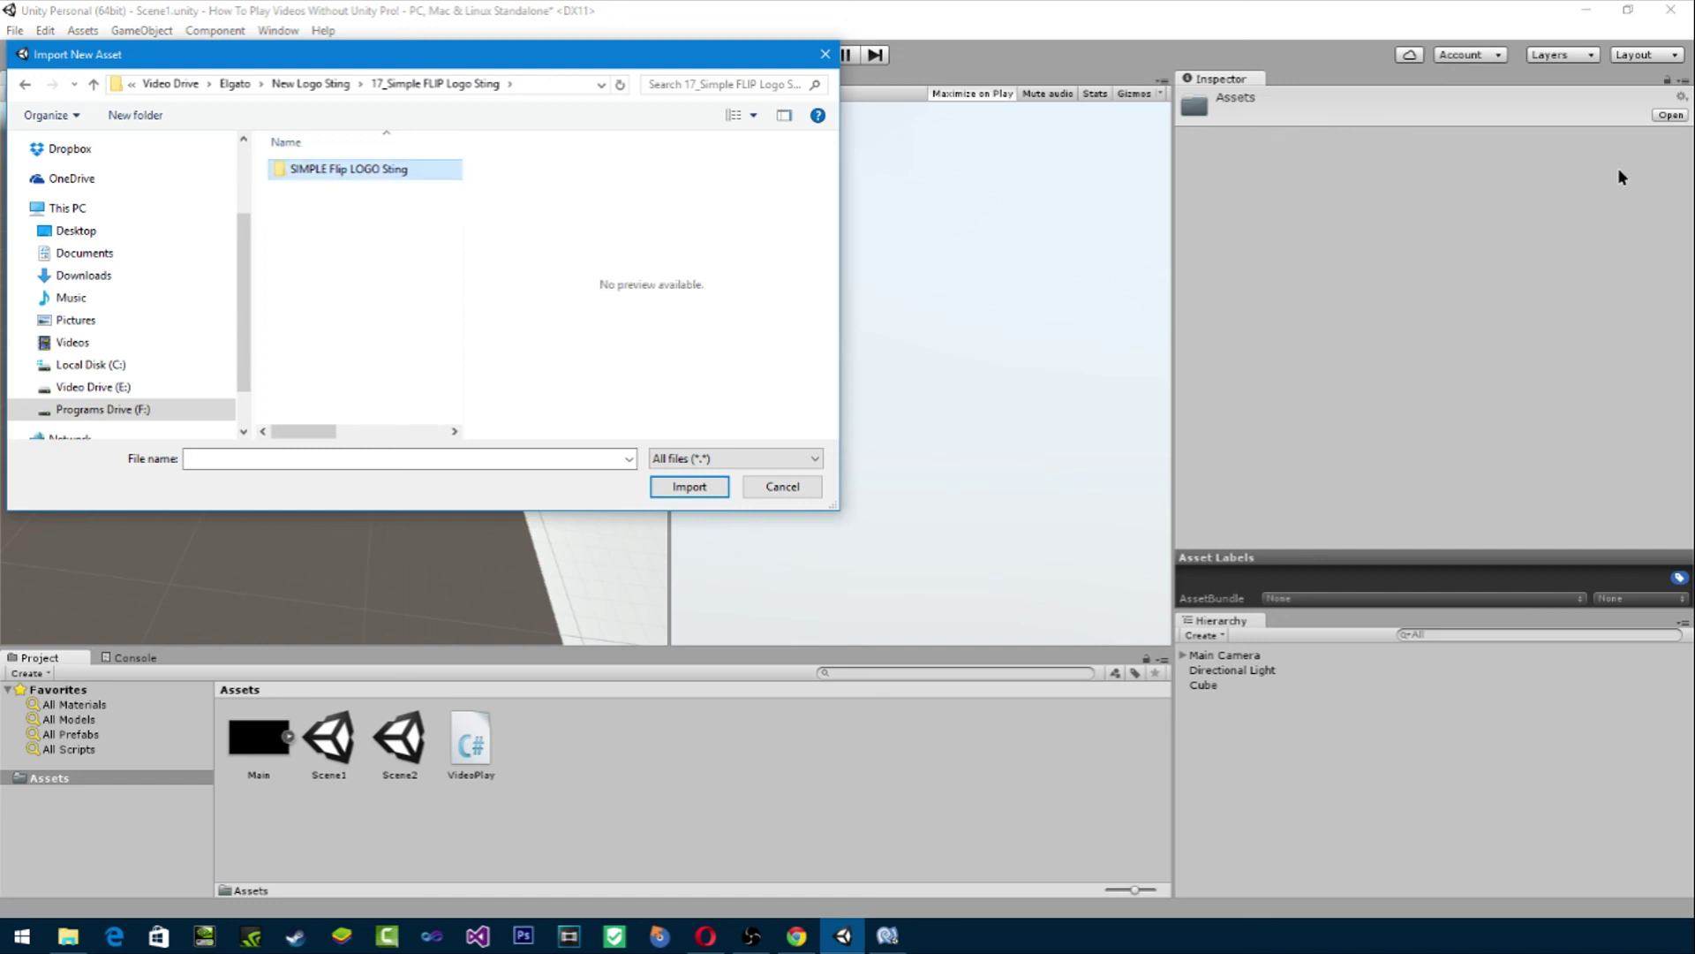
key("Return")
key("Return")
key("Return")
key("Return")
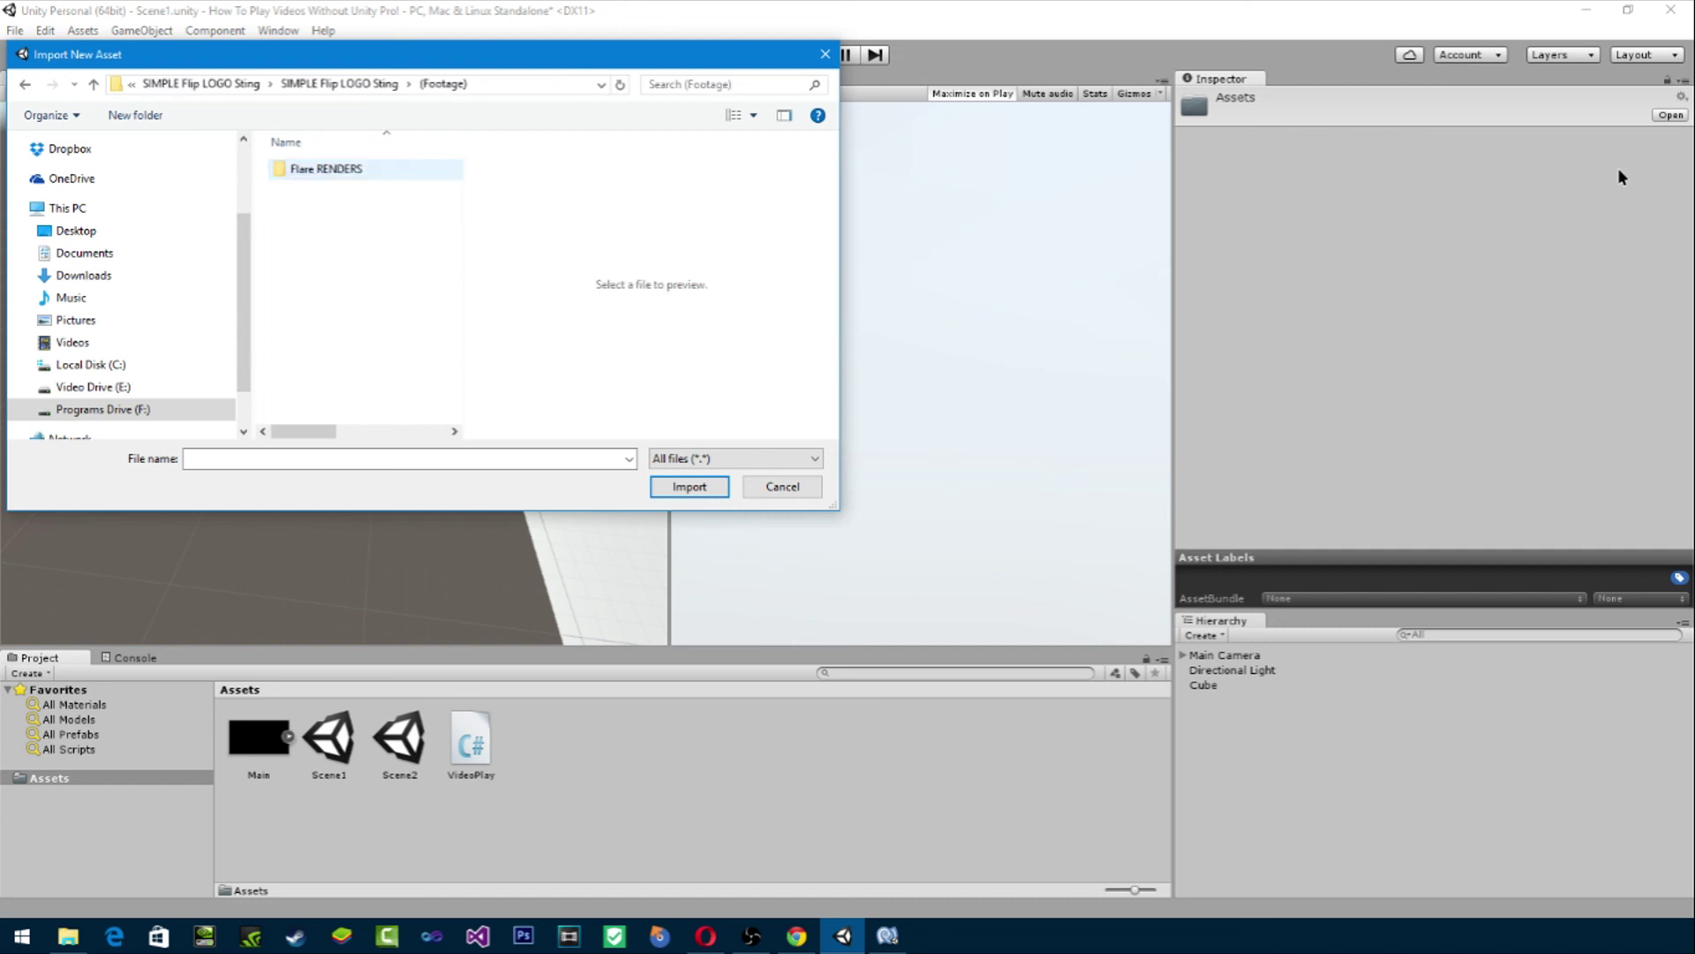
key("Return")
key("BackSpace")
key("BackSpace")
key("BackSpace")
key("BackSpace")
key("BackSpace")
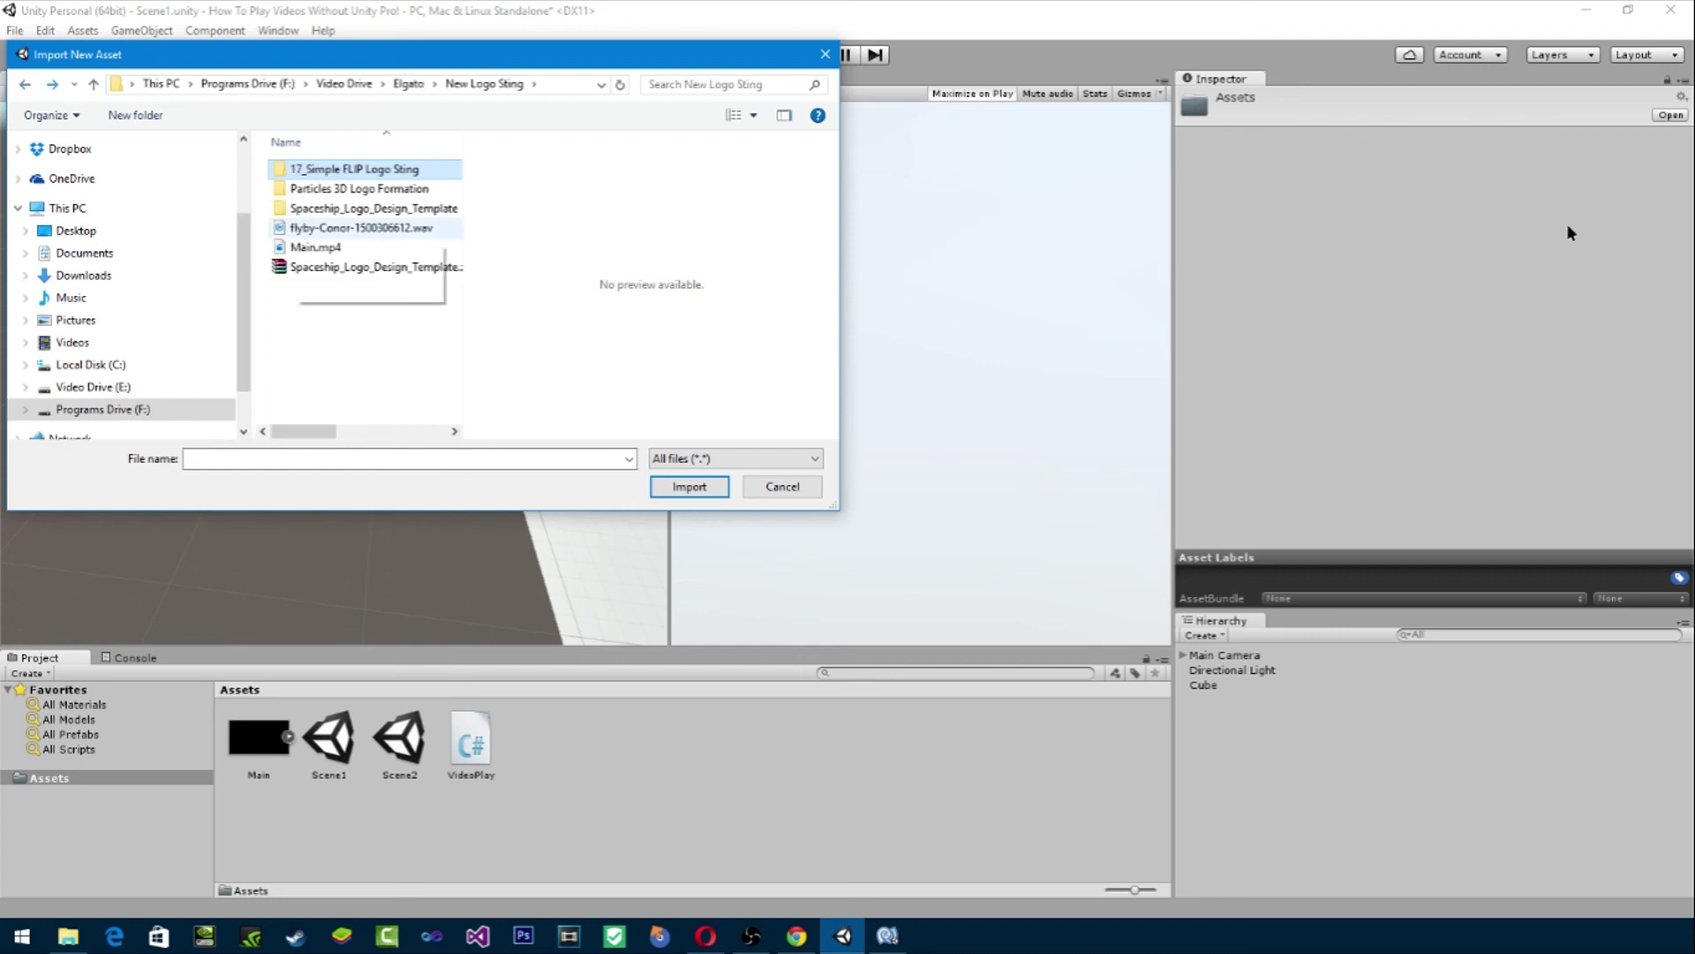
Step: Import the flyby-Conor-1500306612.wav sound file into the project's Assets
key("Down")
key("Down")
key("Down")
key("Return")
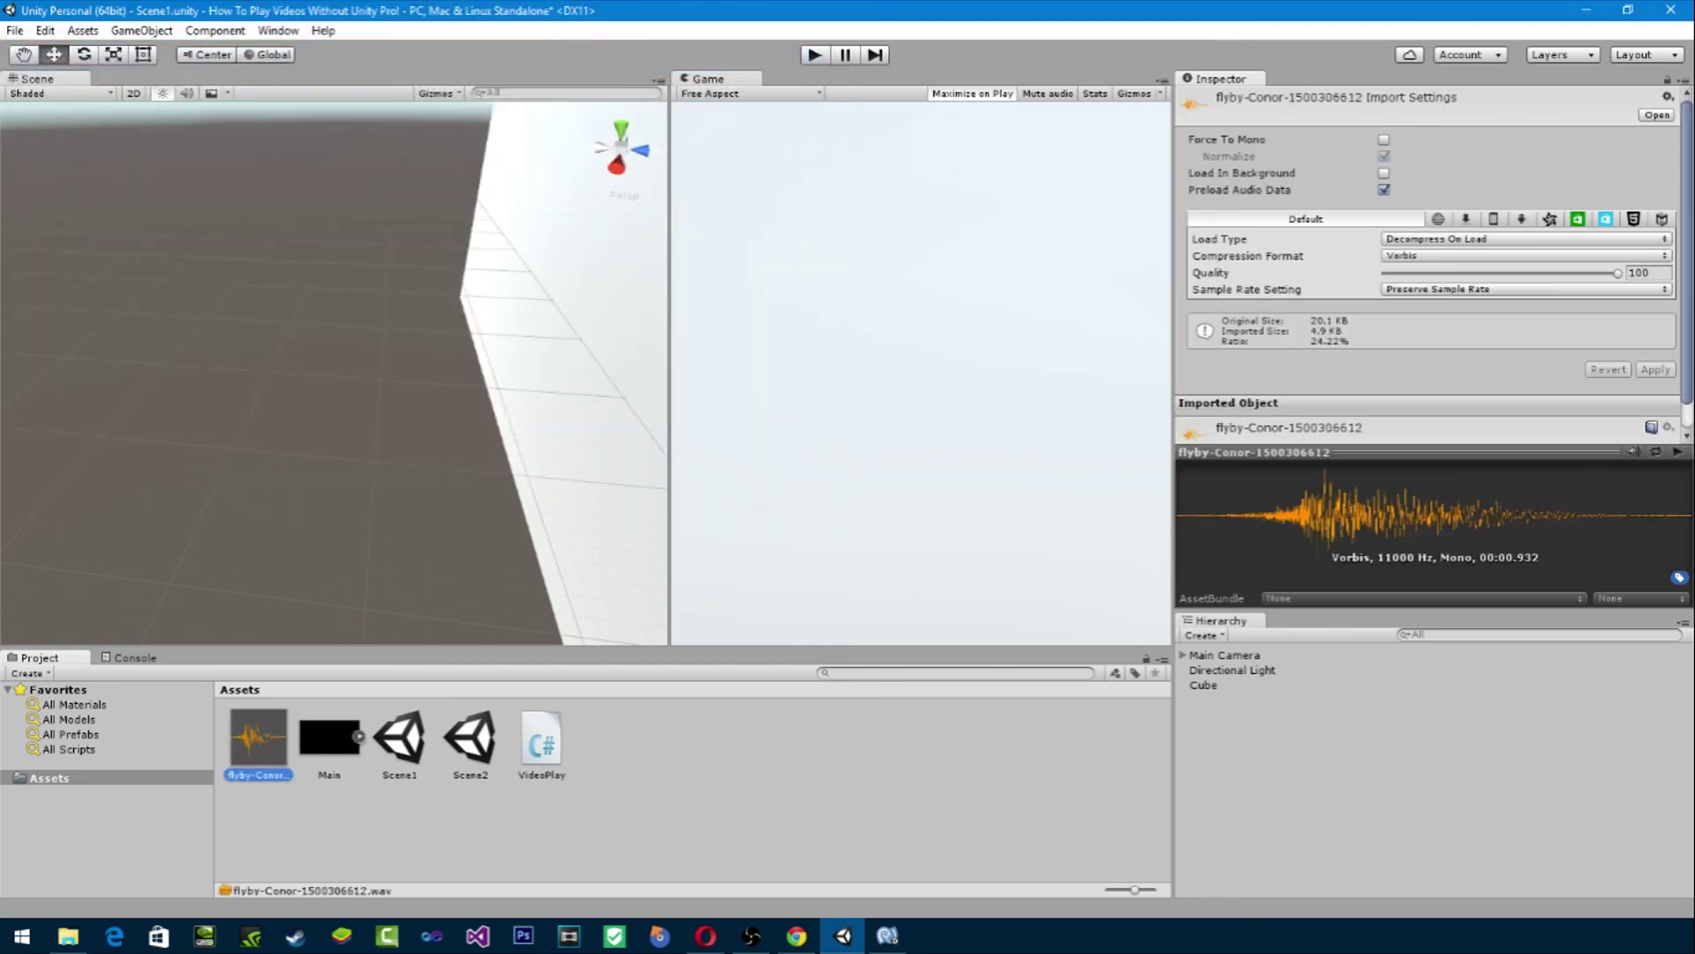
Step: Assign the imported flyby sound to the AudioClip slot of the Audio Source under Main Camera
left_click(1202, 684)
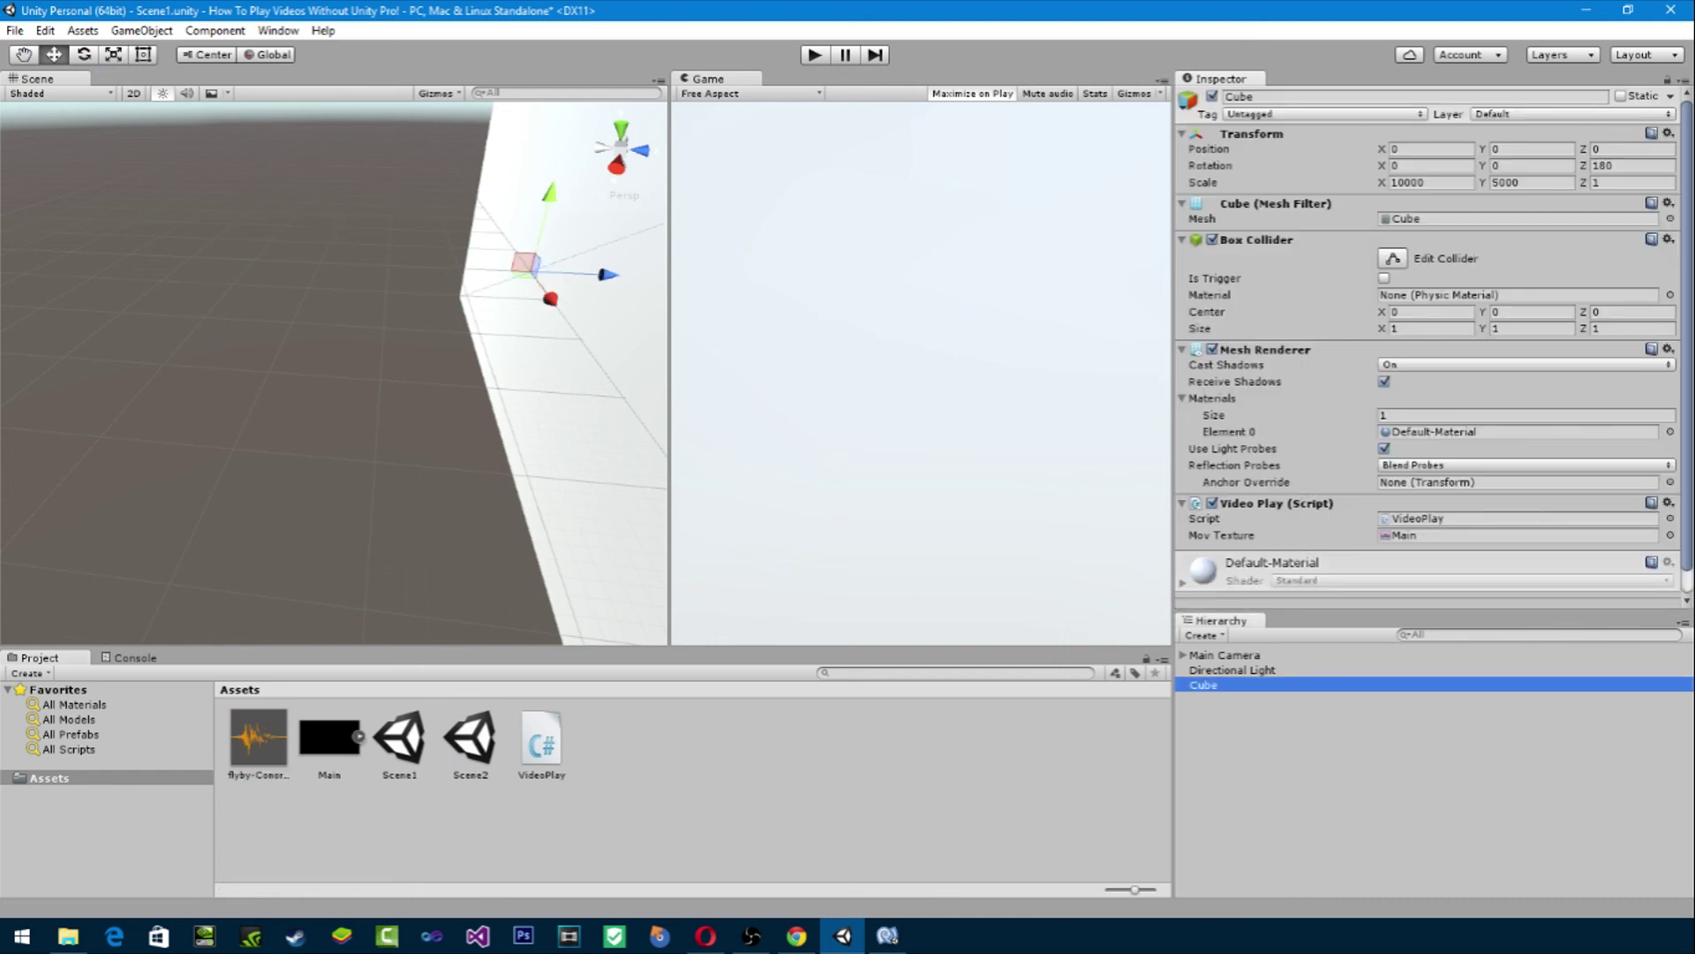
scroll(1426, 345, "down", 1)
left_click(1224, 655)
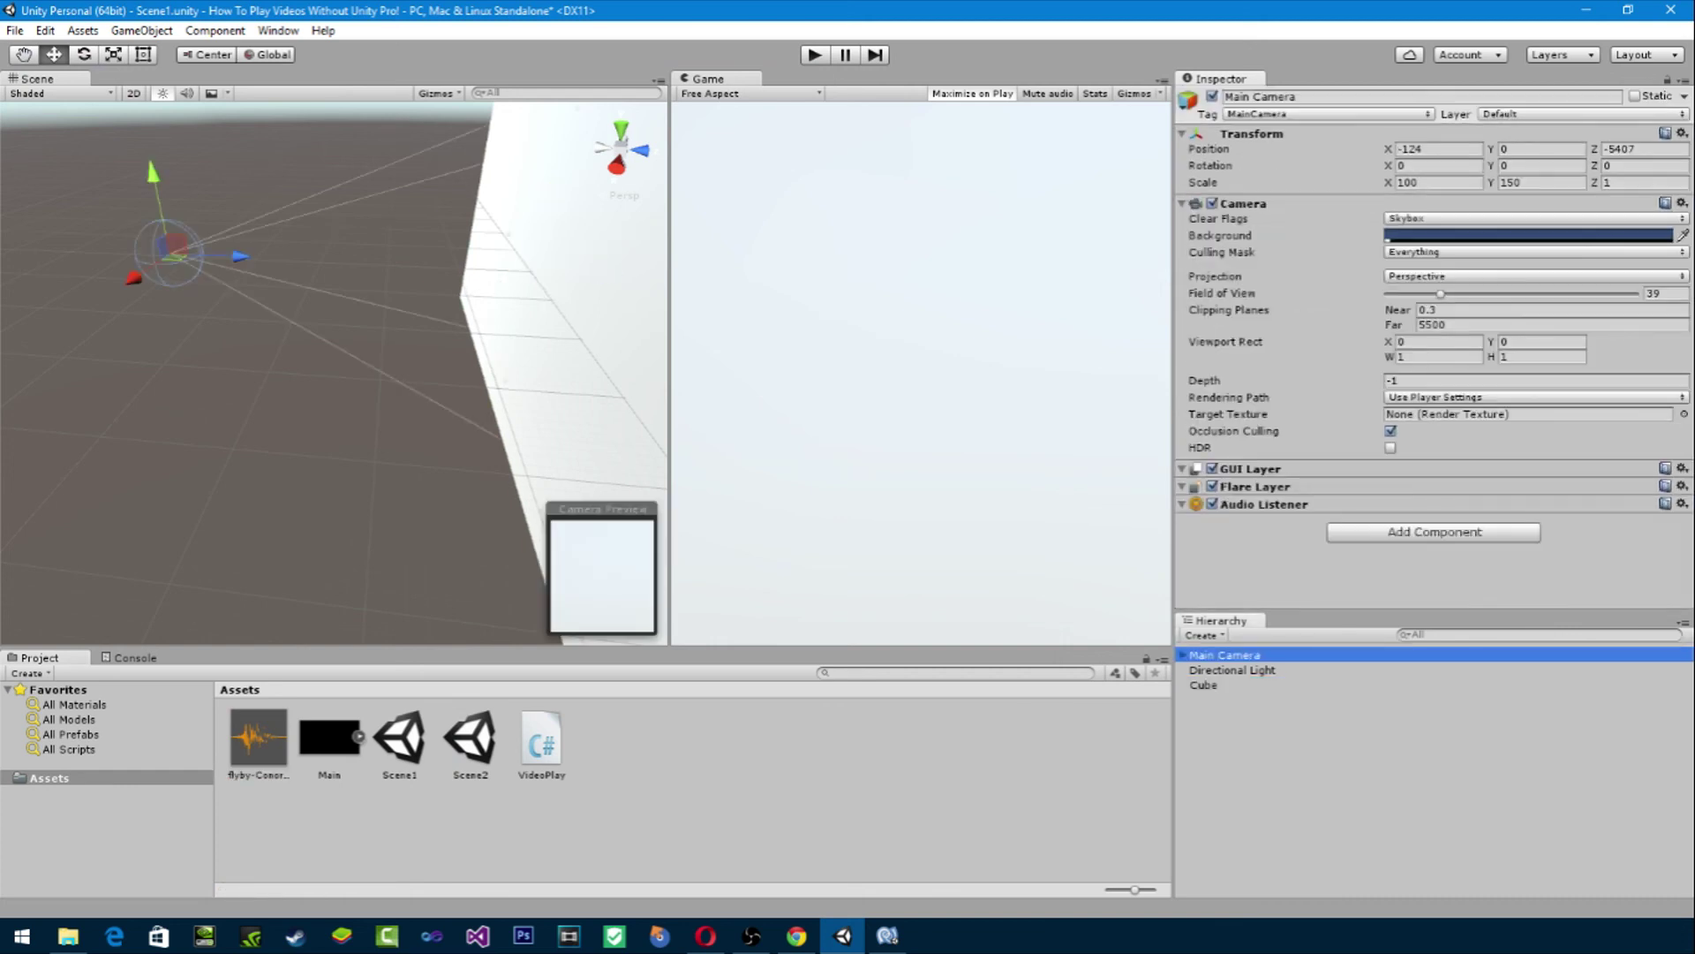
left_click(1183, 656)
left_click(1237, 670)
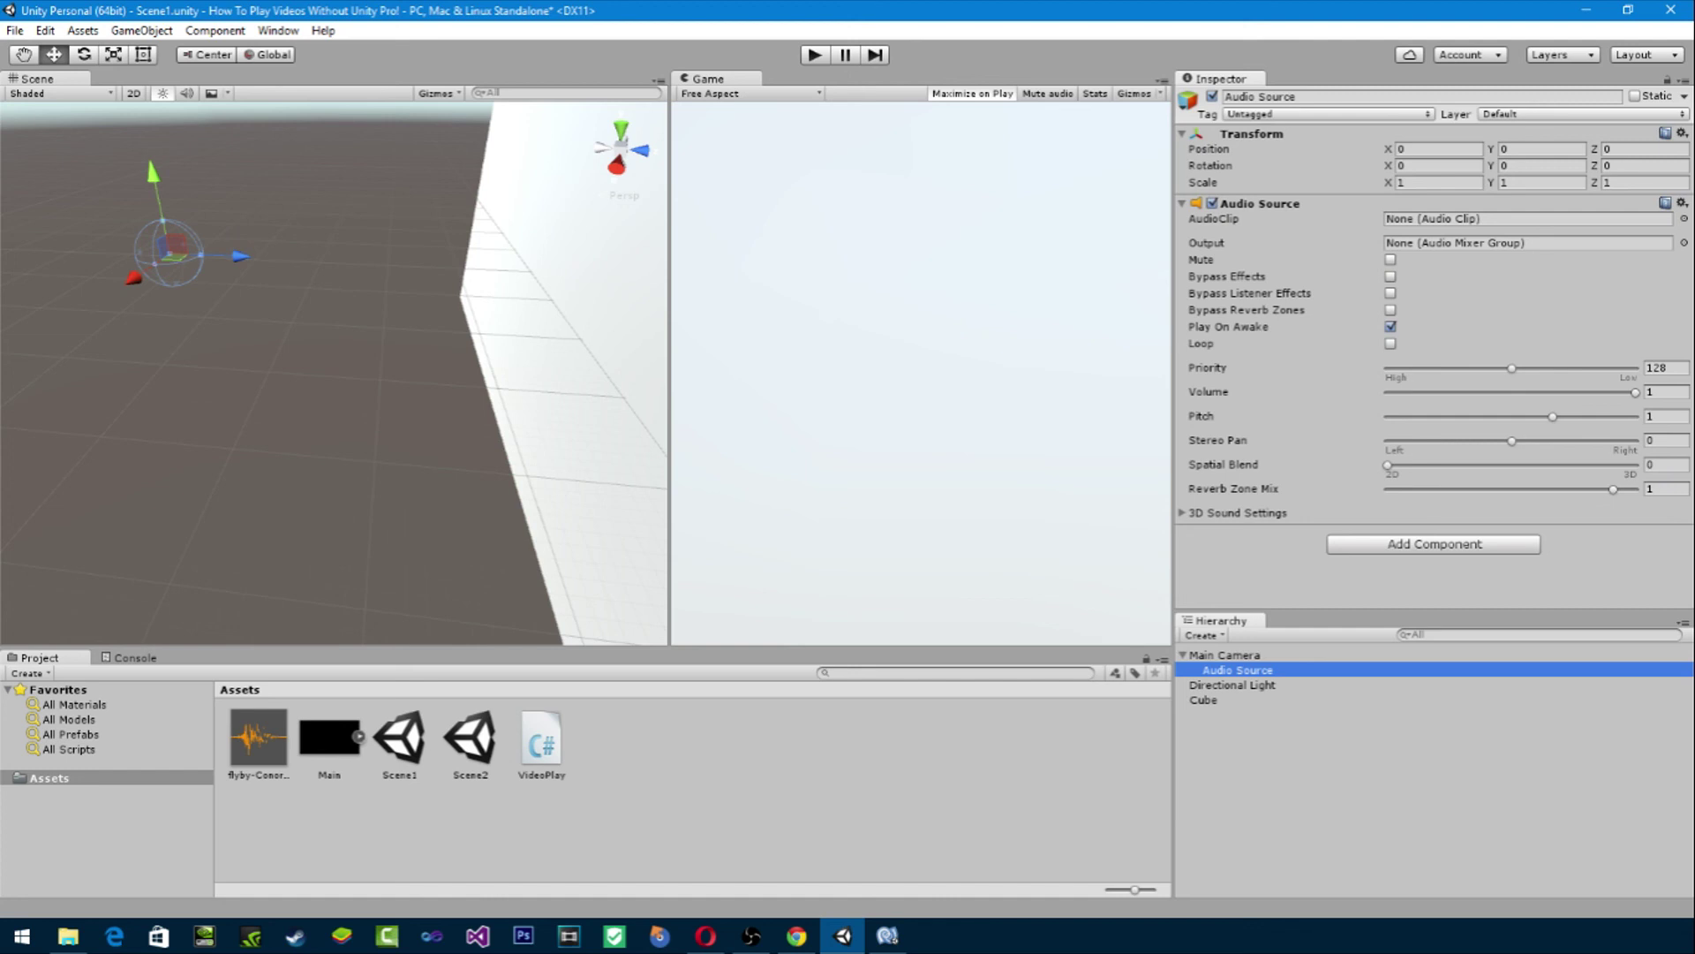
left_click(258, 737)
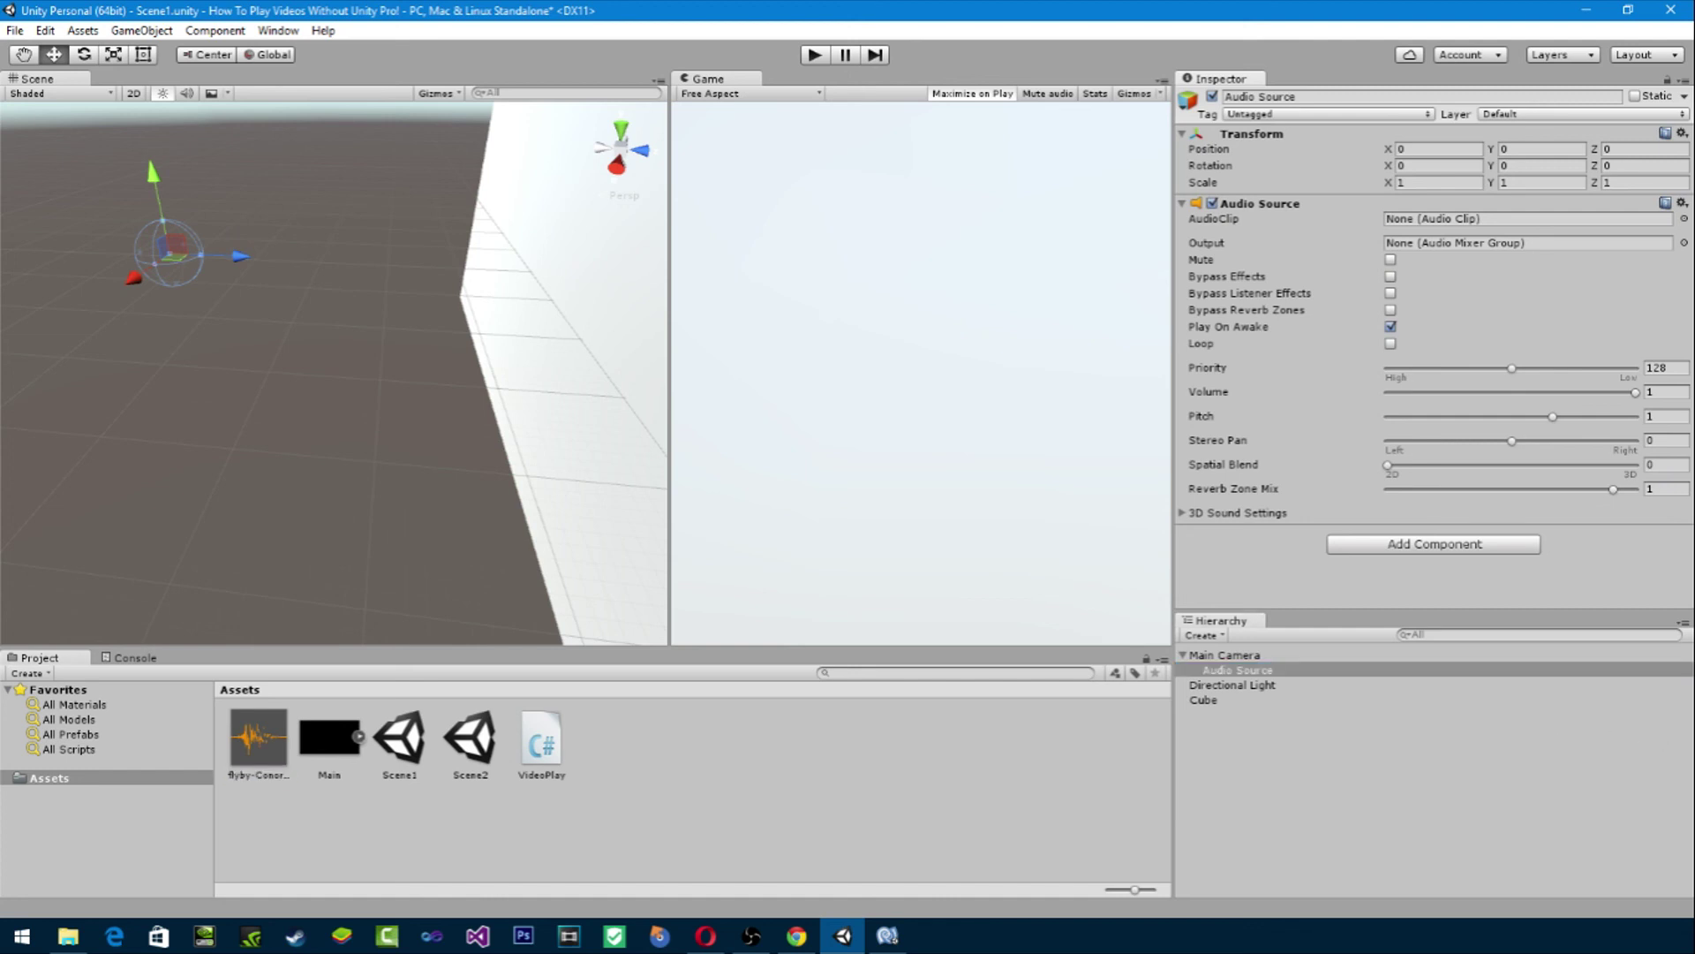
left_click_drag(257, 737, 1528, 219)
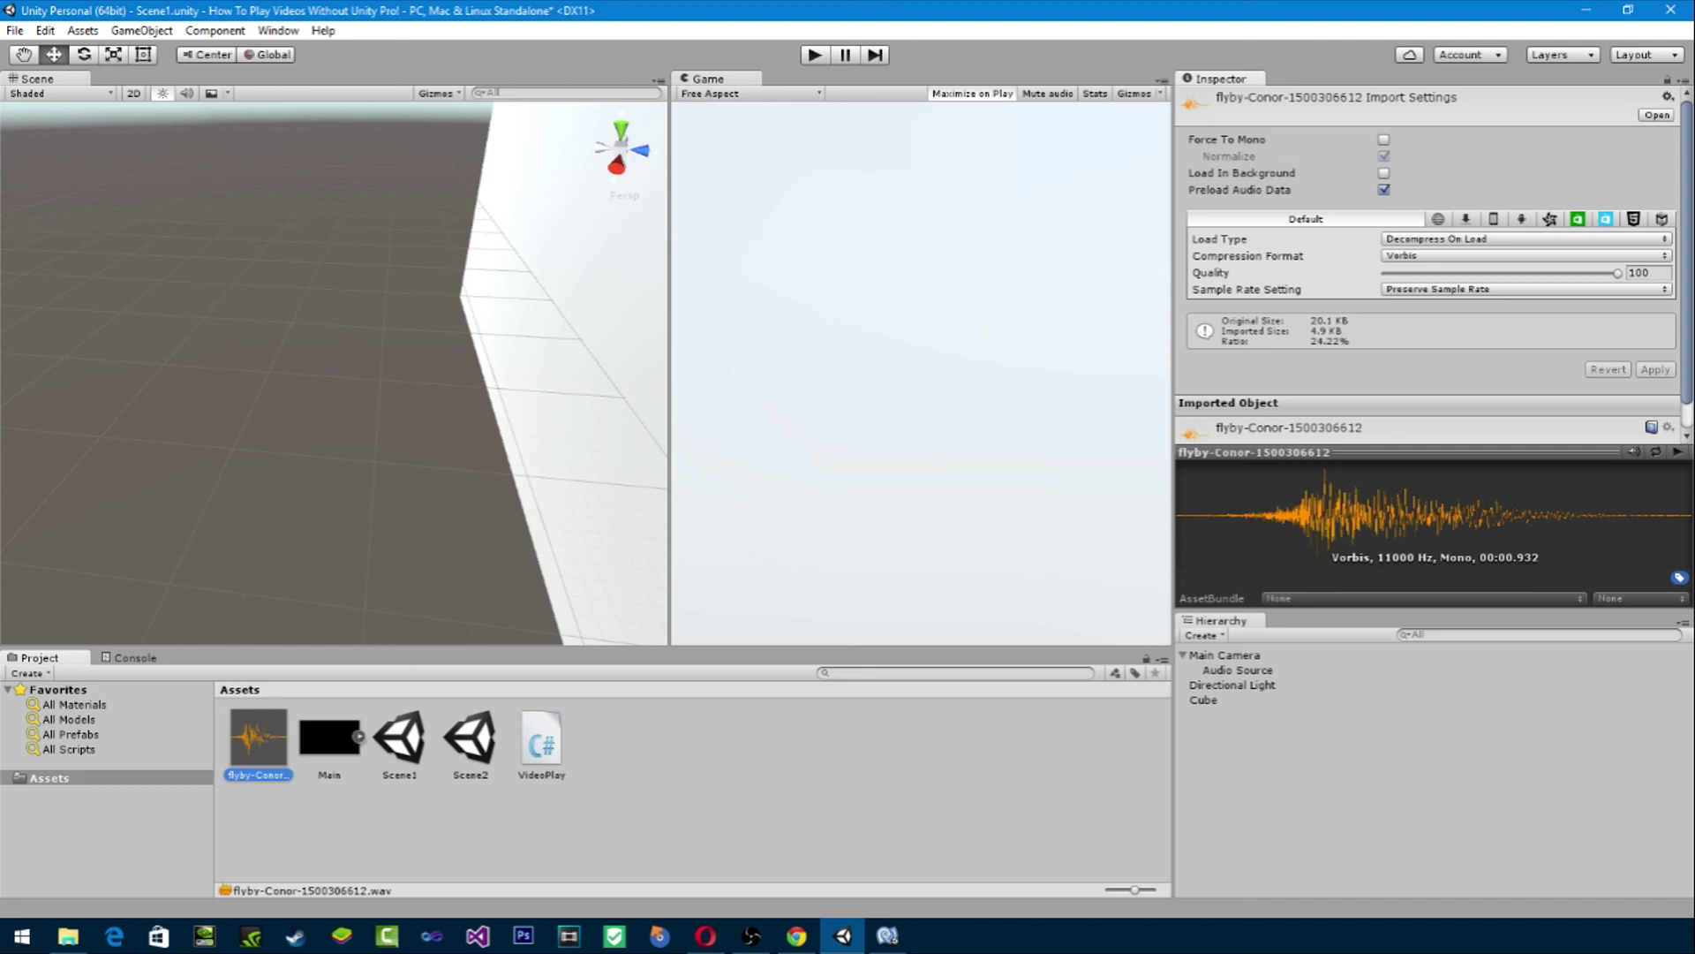
Step: Set the flyby sound's Sample Rate Setting to Optimize Sample Rate and Load Type to Compressed In Memory, and apply the import settings
left_click(1525, 289)
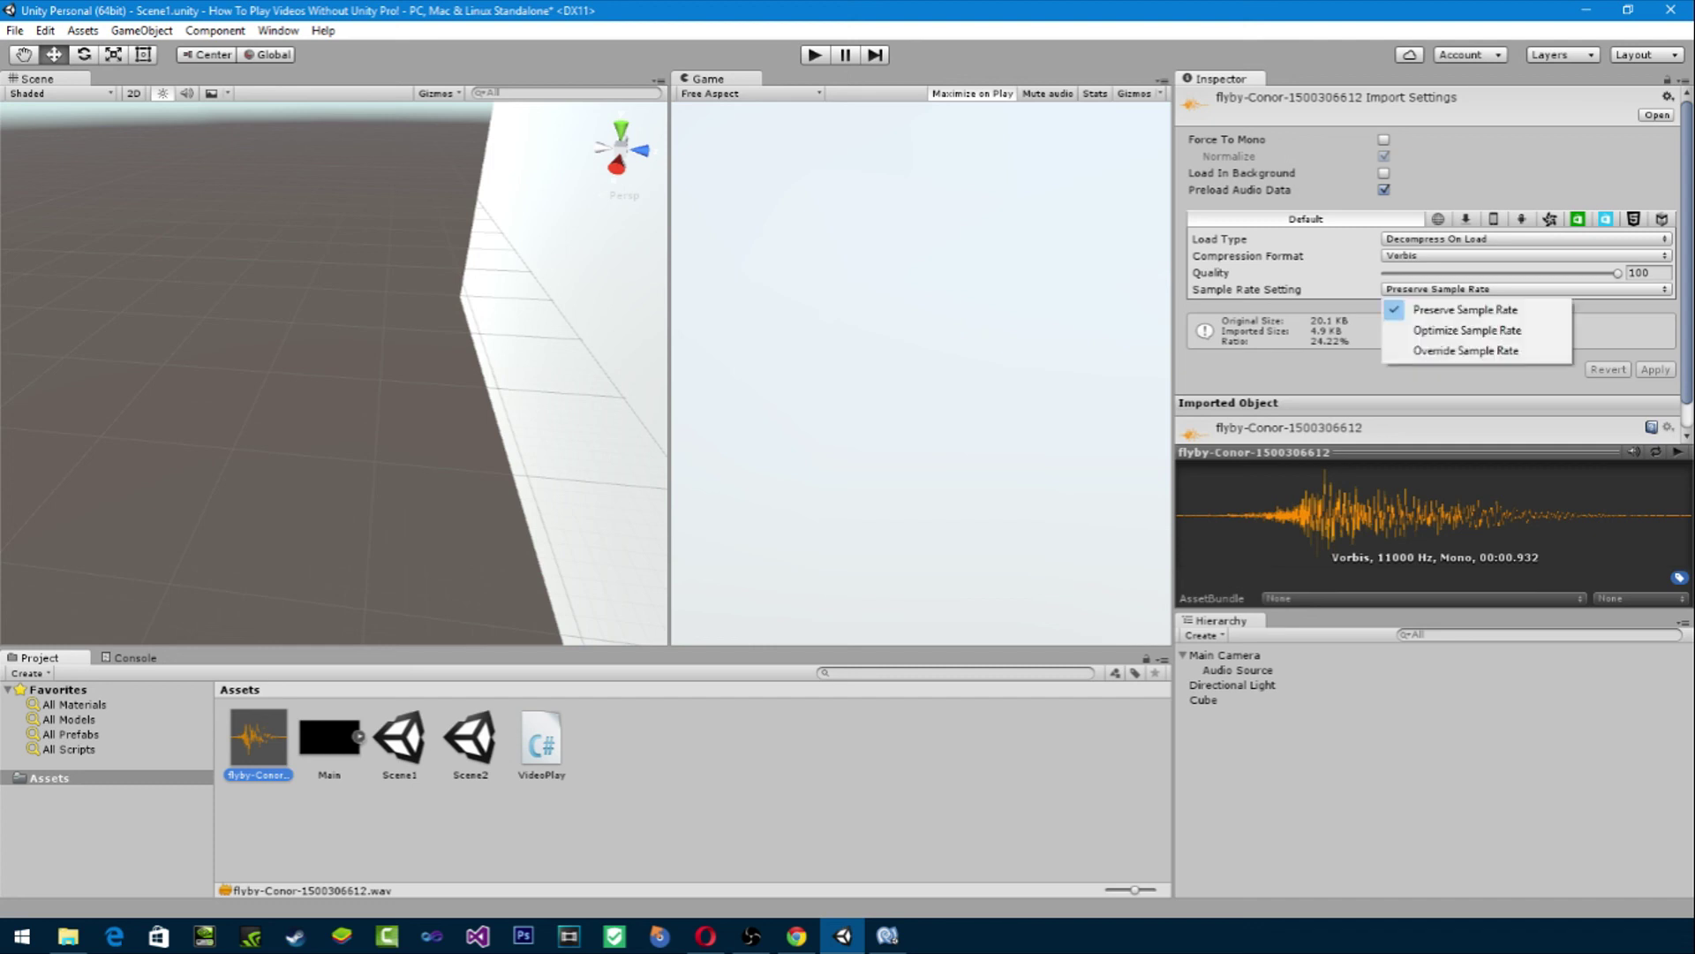
left_click(1468, 330)
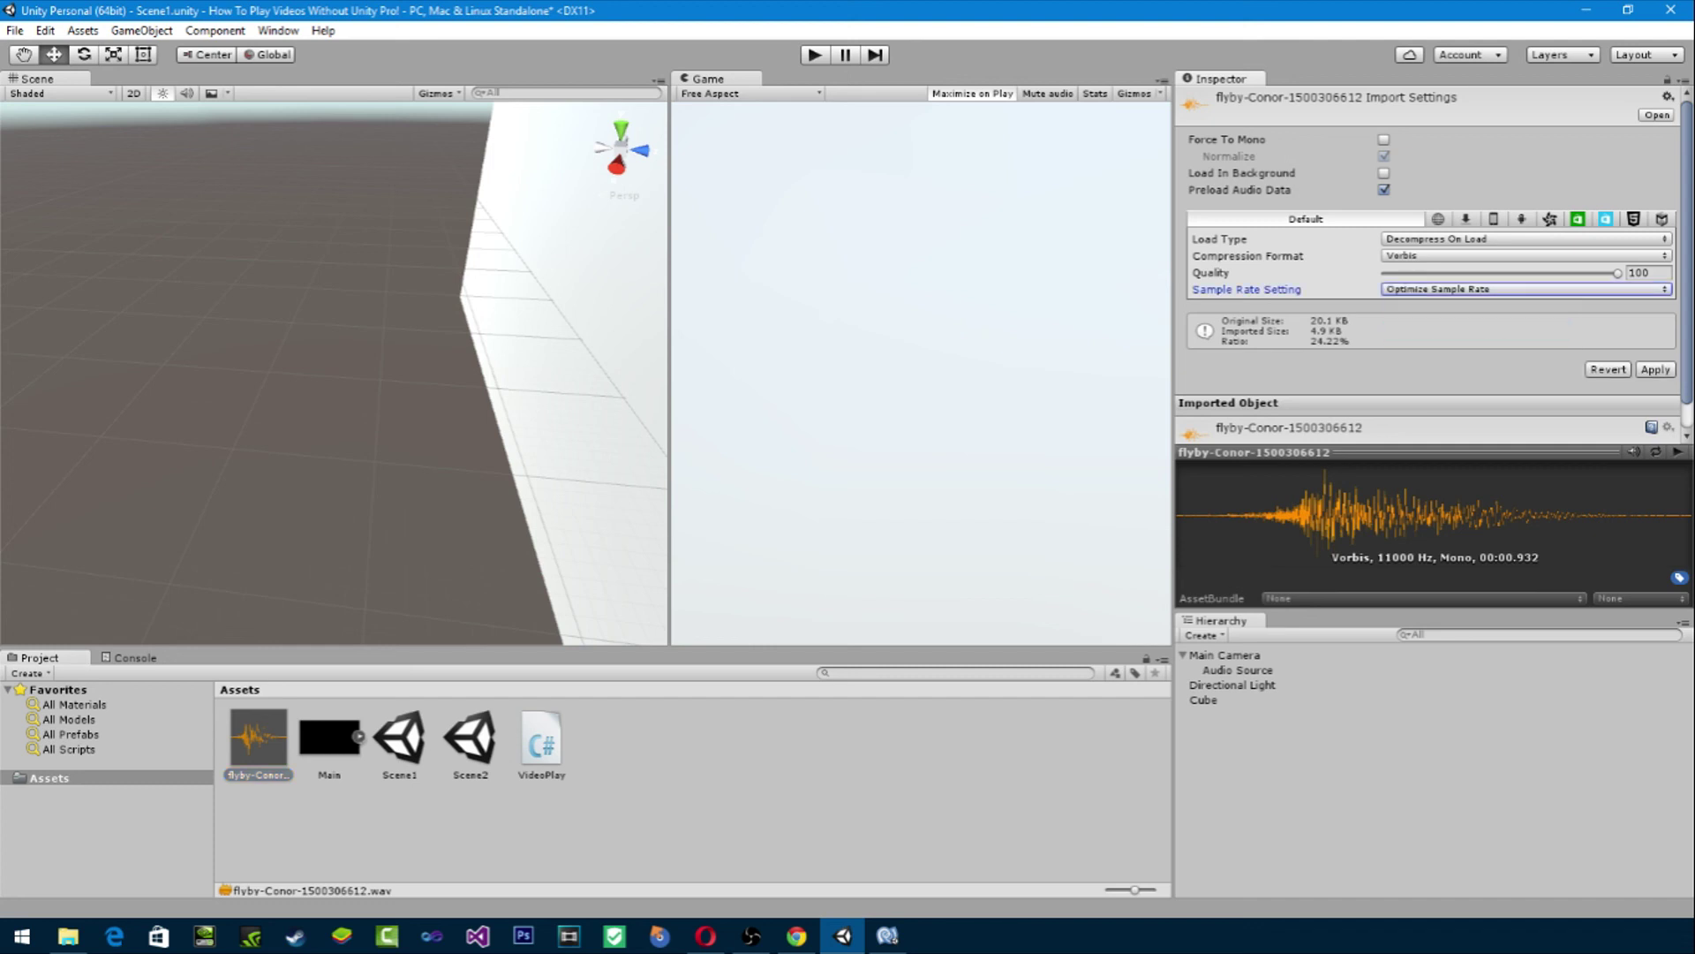
left_click(1525, 238)
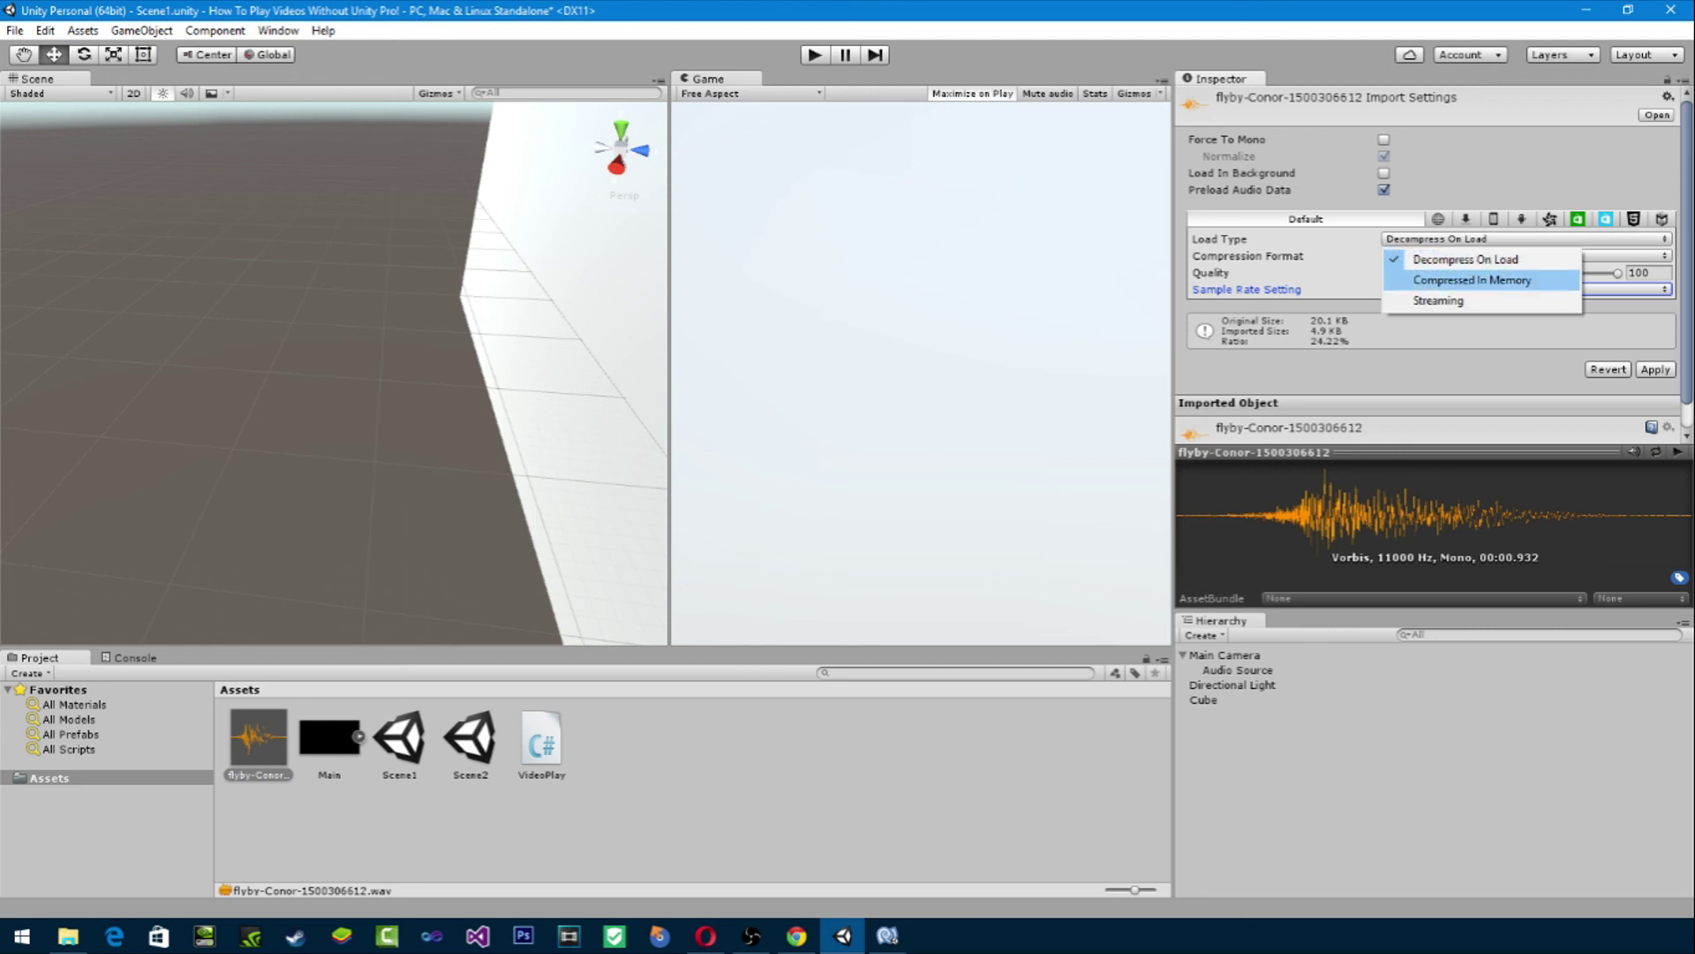
left_click(1472, 279)
left_click(1655, 369)
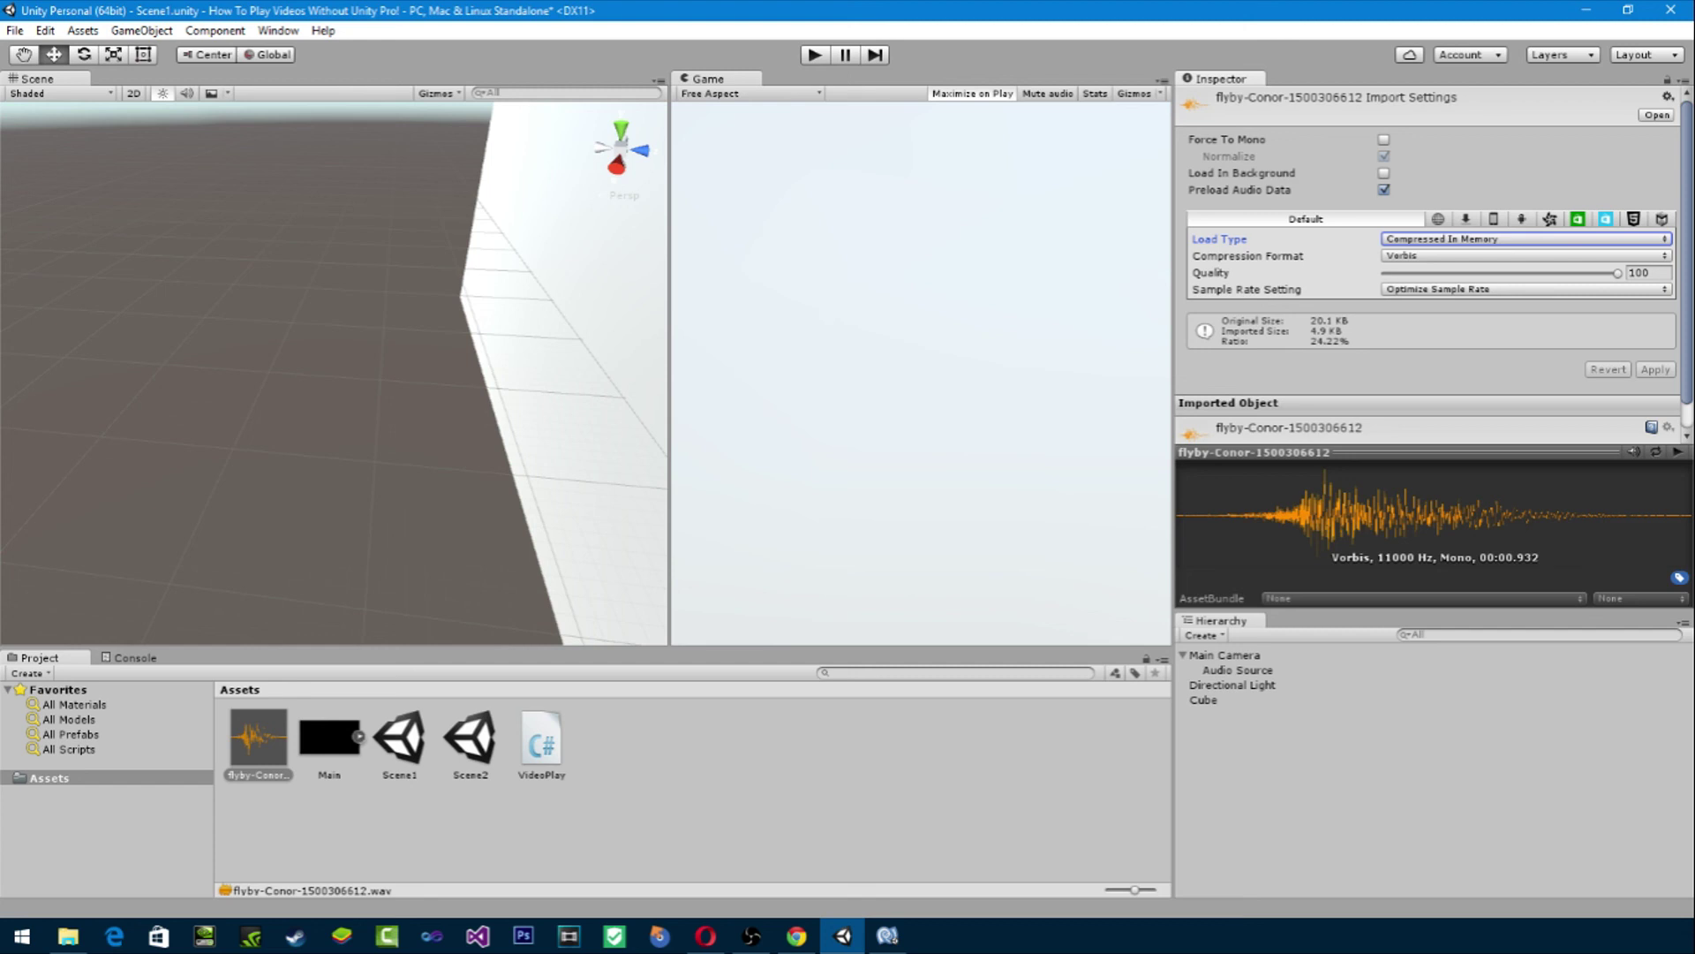
Step: Run Scene1 to check the intro video with its sound, and stop playback
key("ctrl+p")
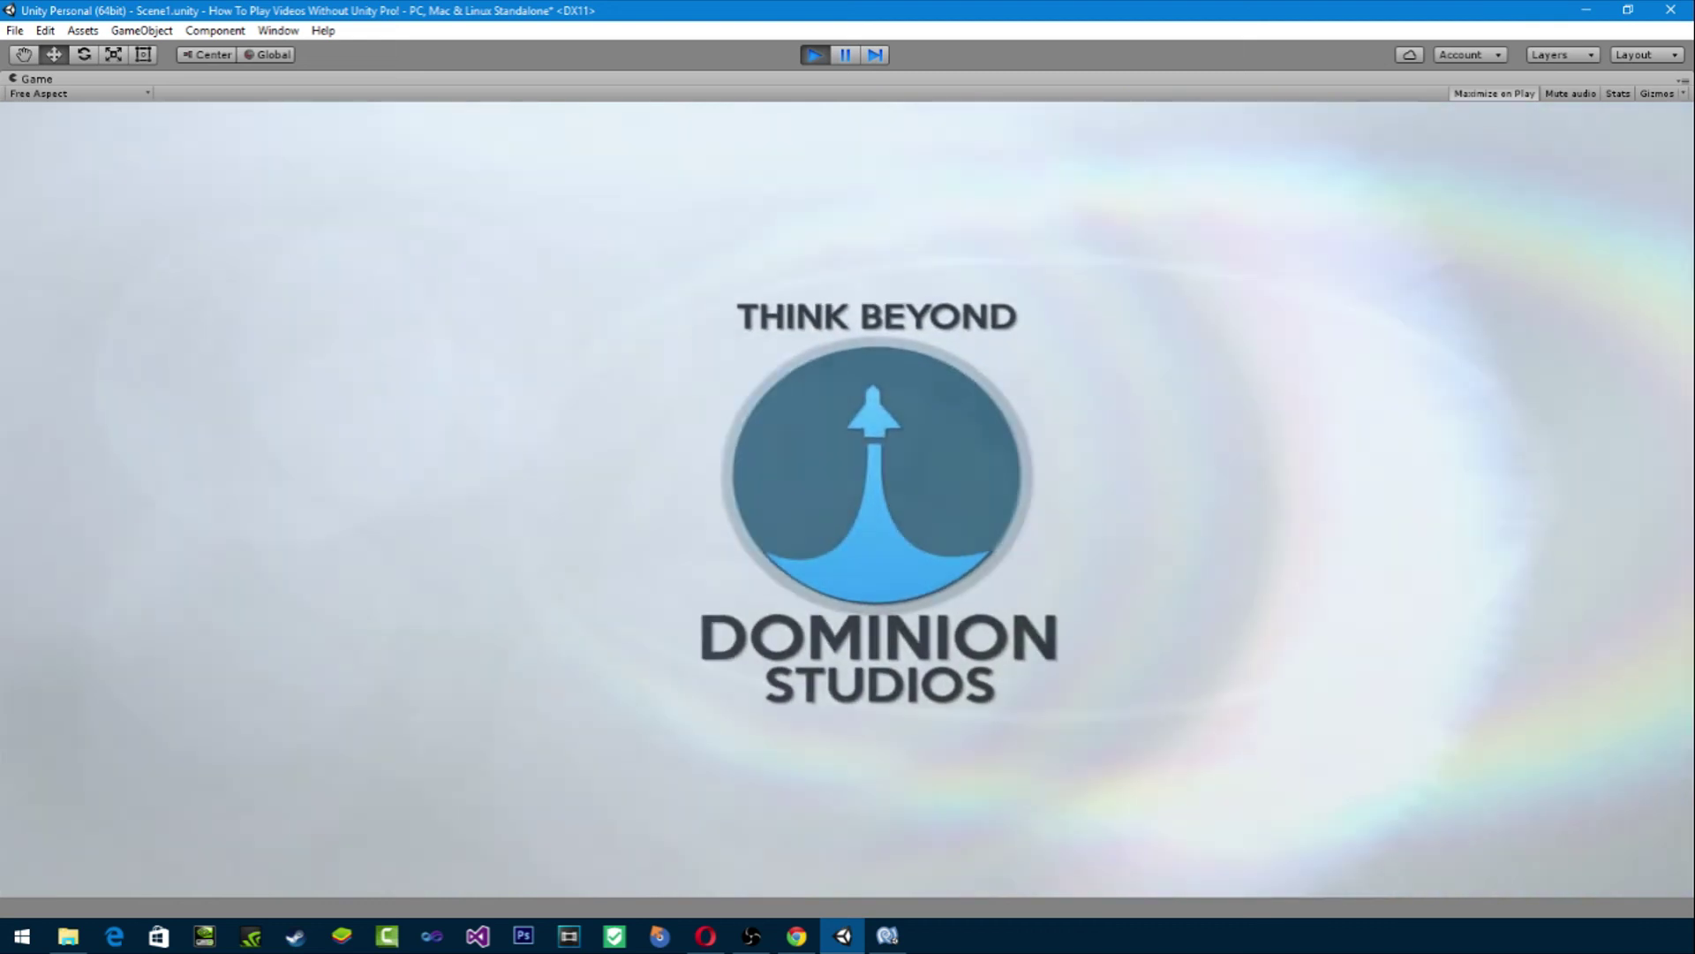
key("ctrl+p")
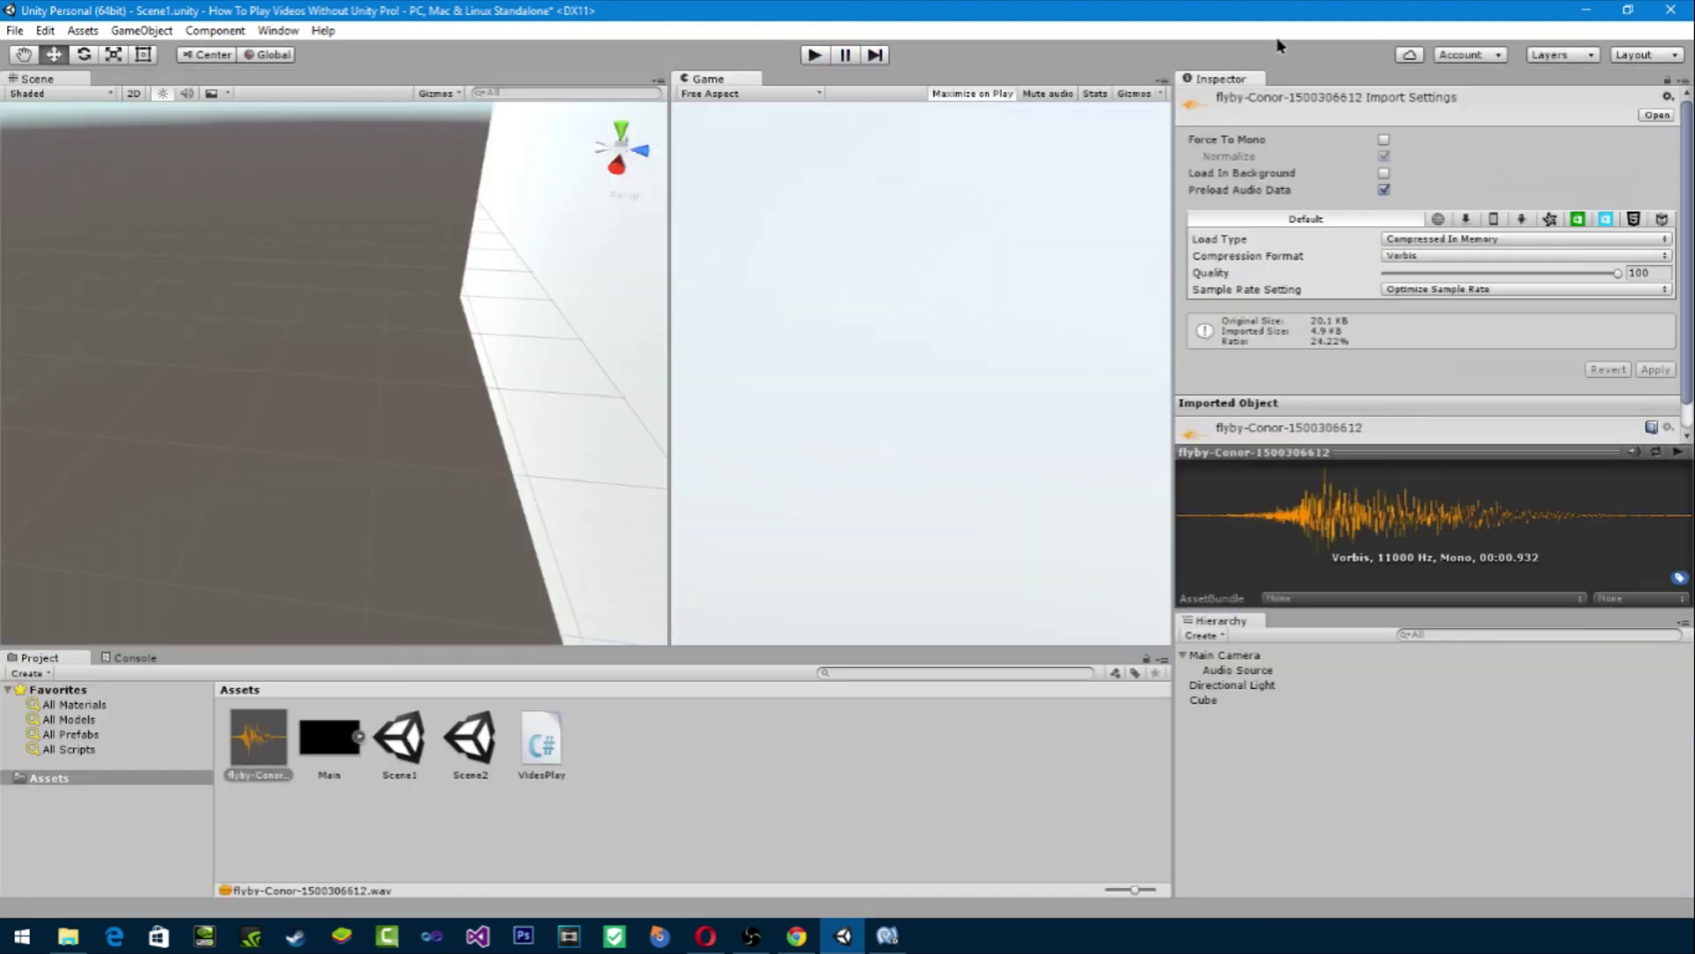
Step: Check the scene list in the build settings, and open Scene2 while saving the changes to Scene1
left_click(14, 31)
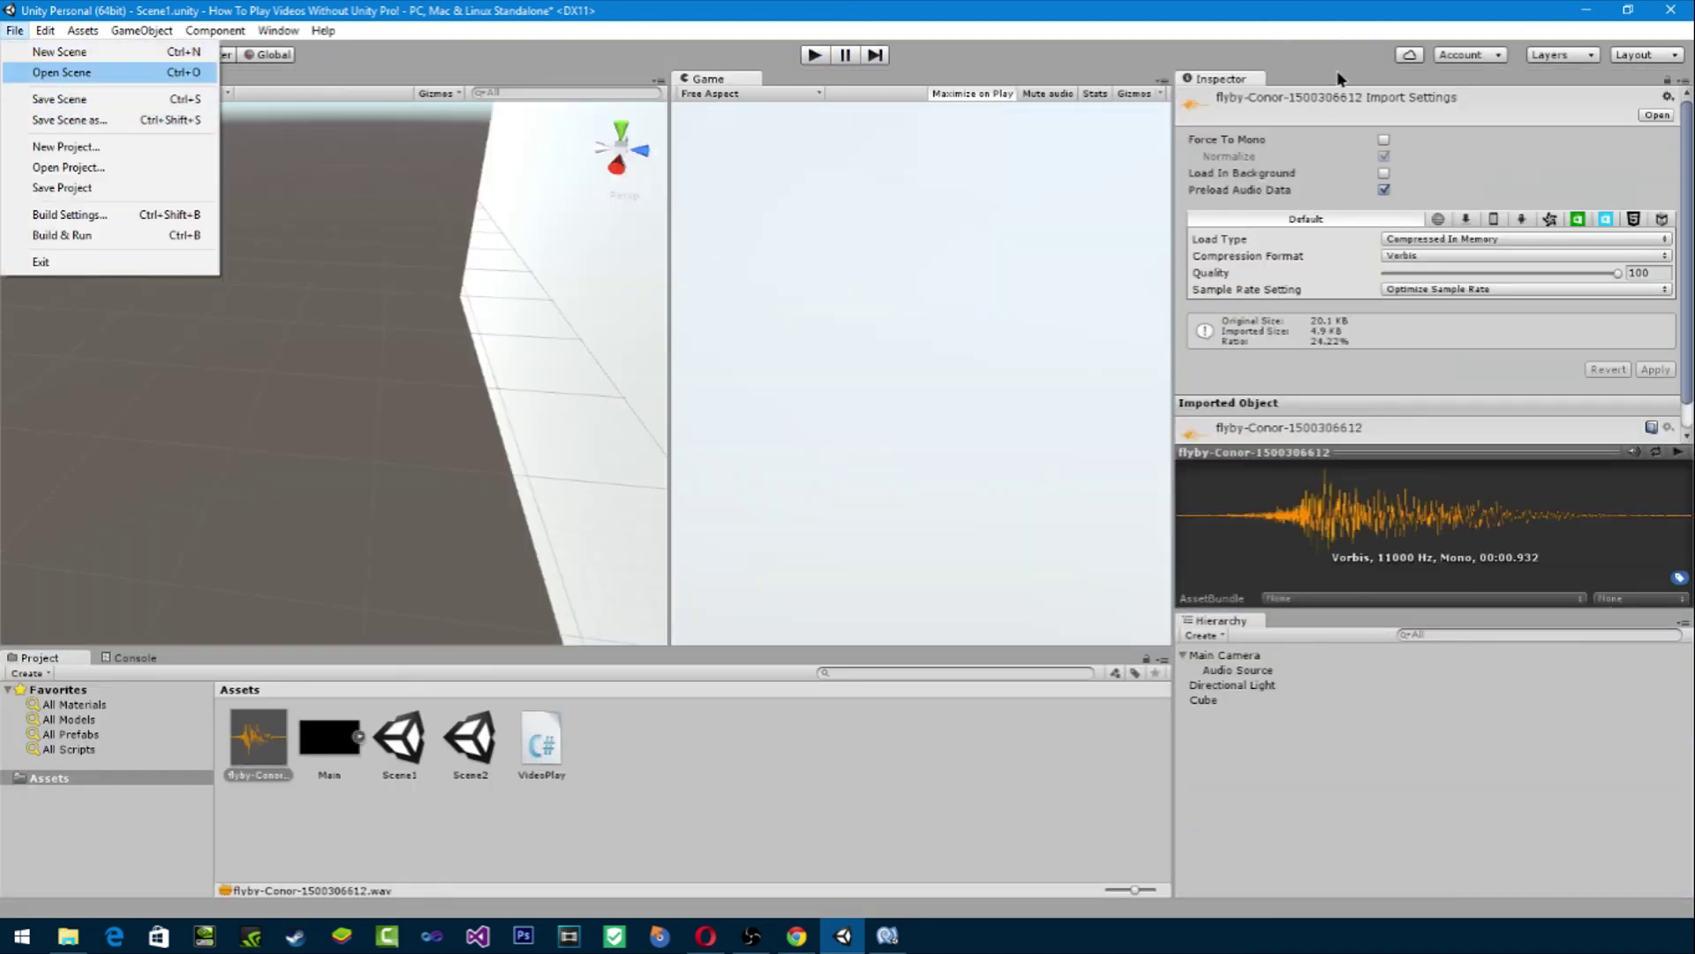
left_click(68, 214)
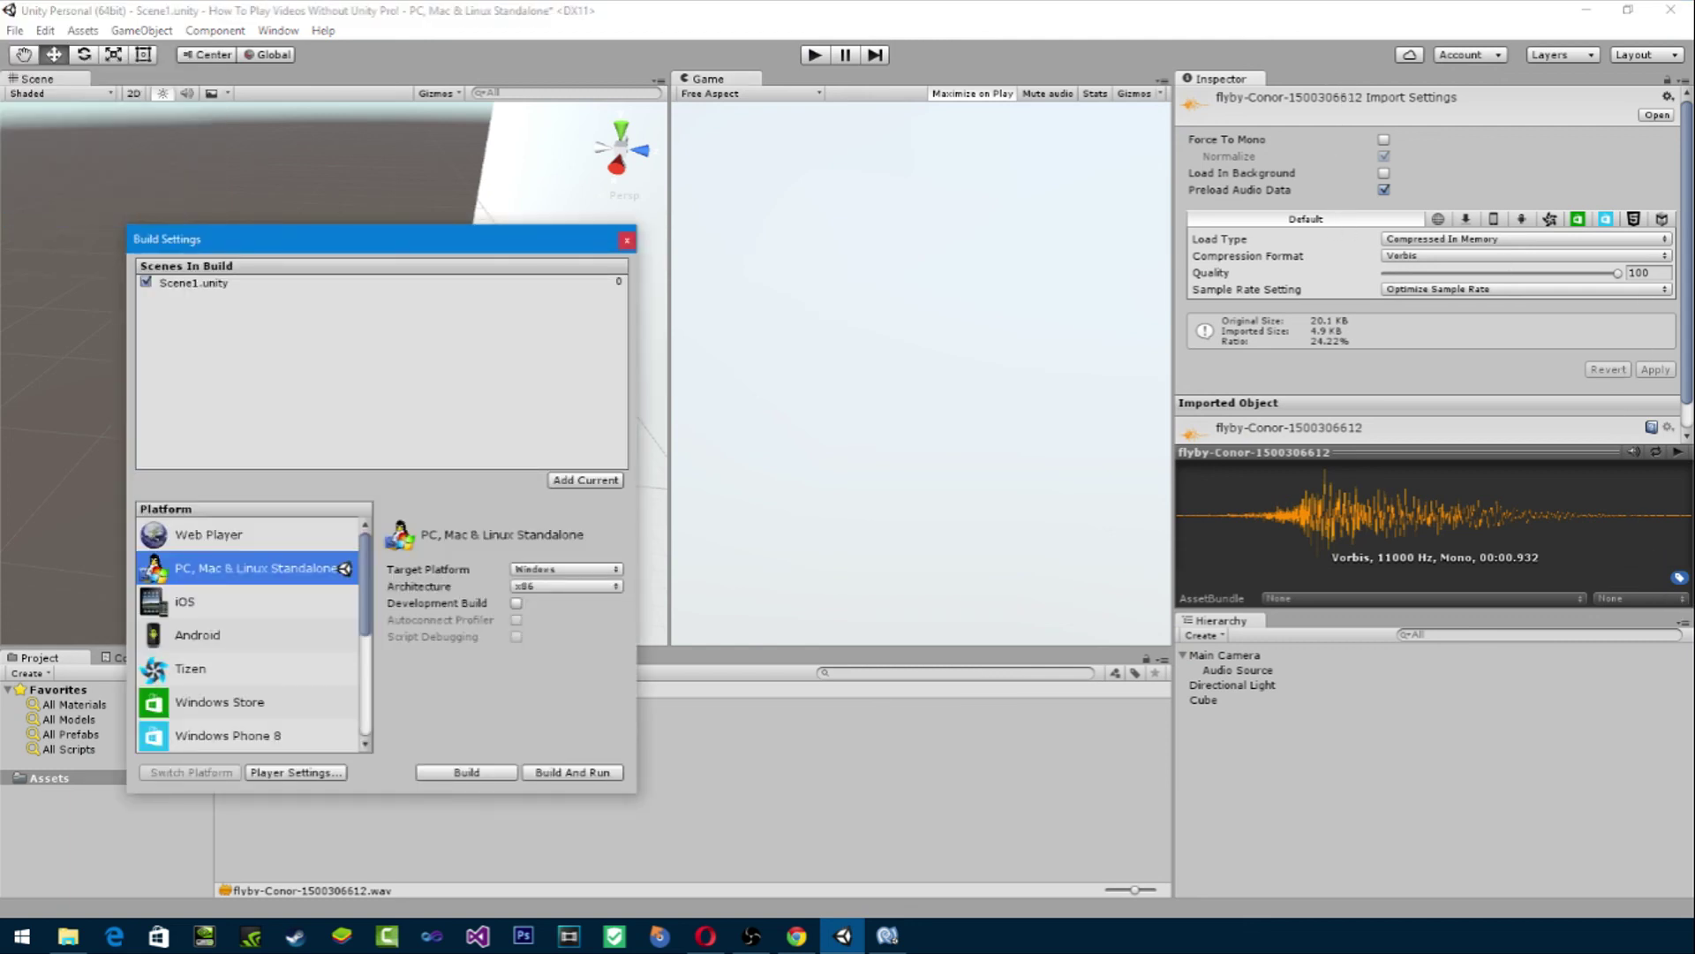
left_click(626, 240)
double_click(469, 742)
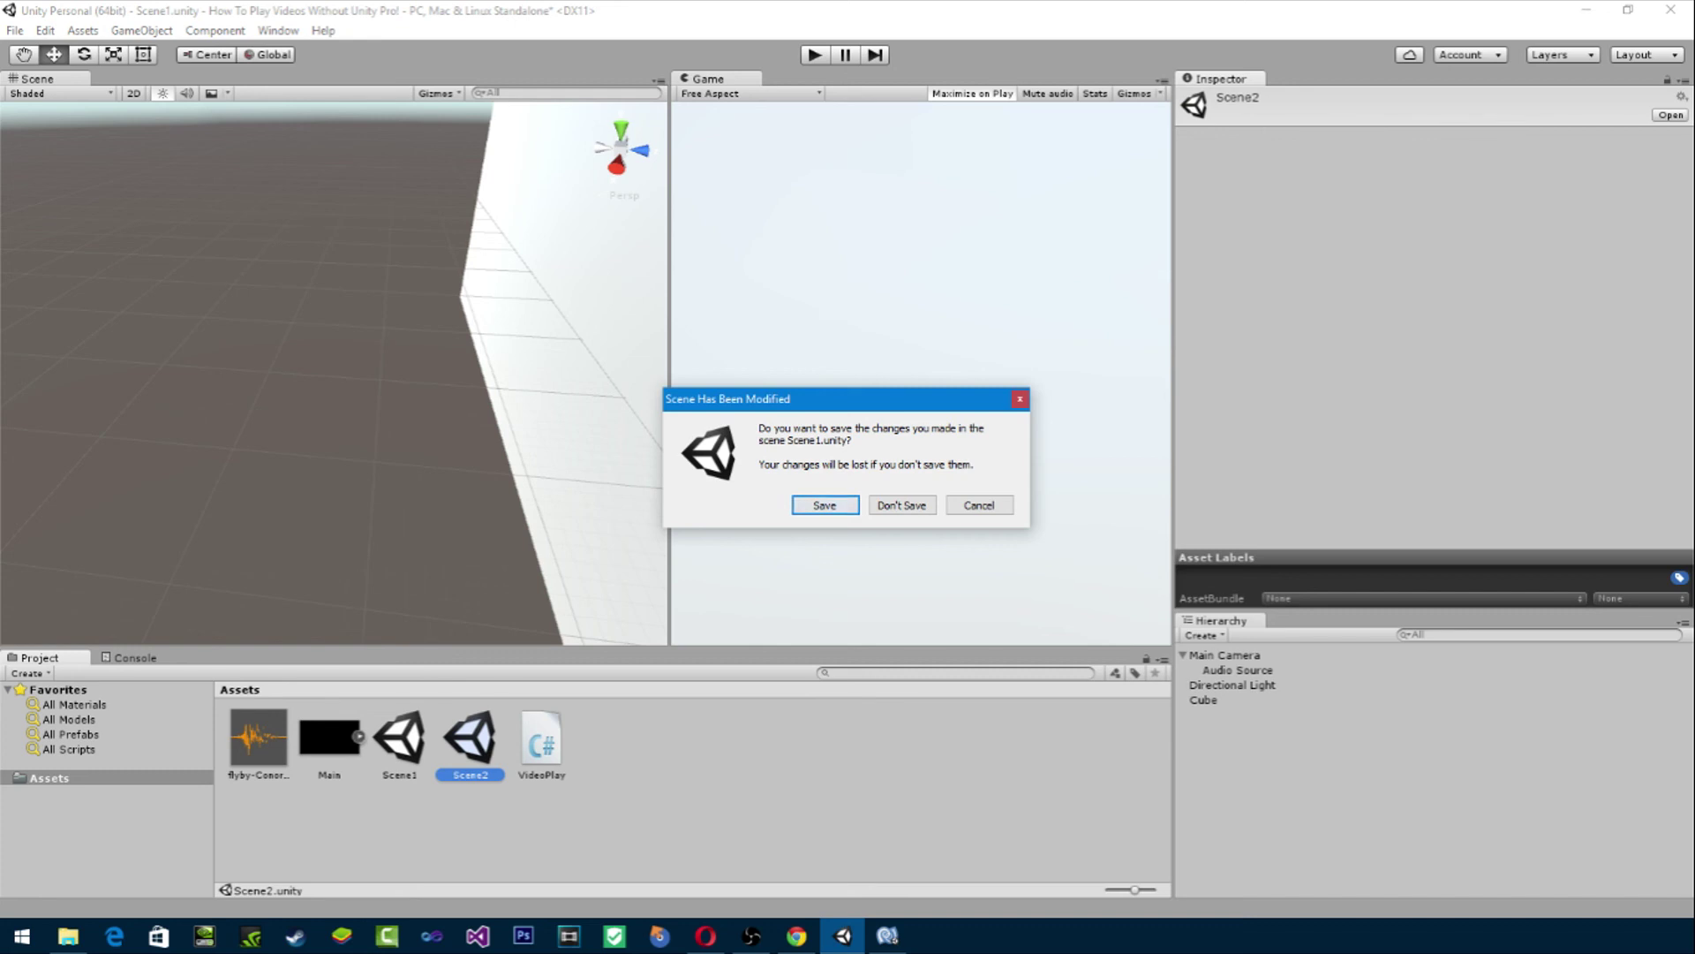
left_click(826, 504)
Step: Add the open Scene2 to the scenes in the build settings
key("alt+f")
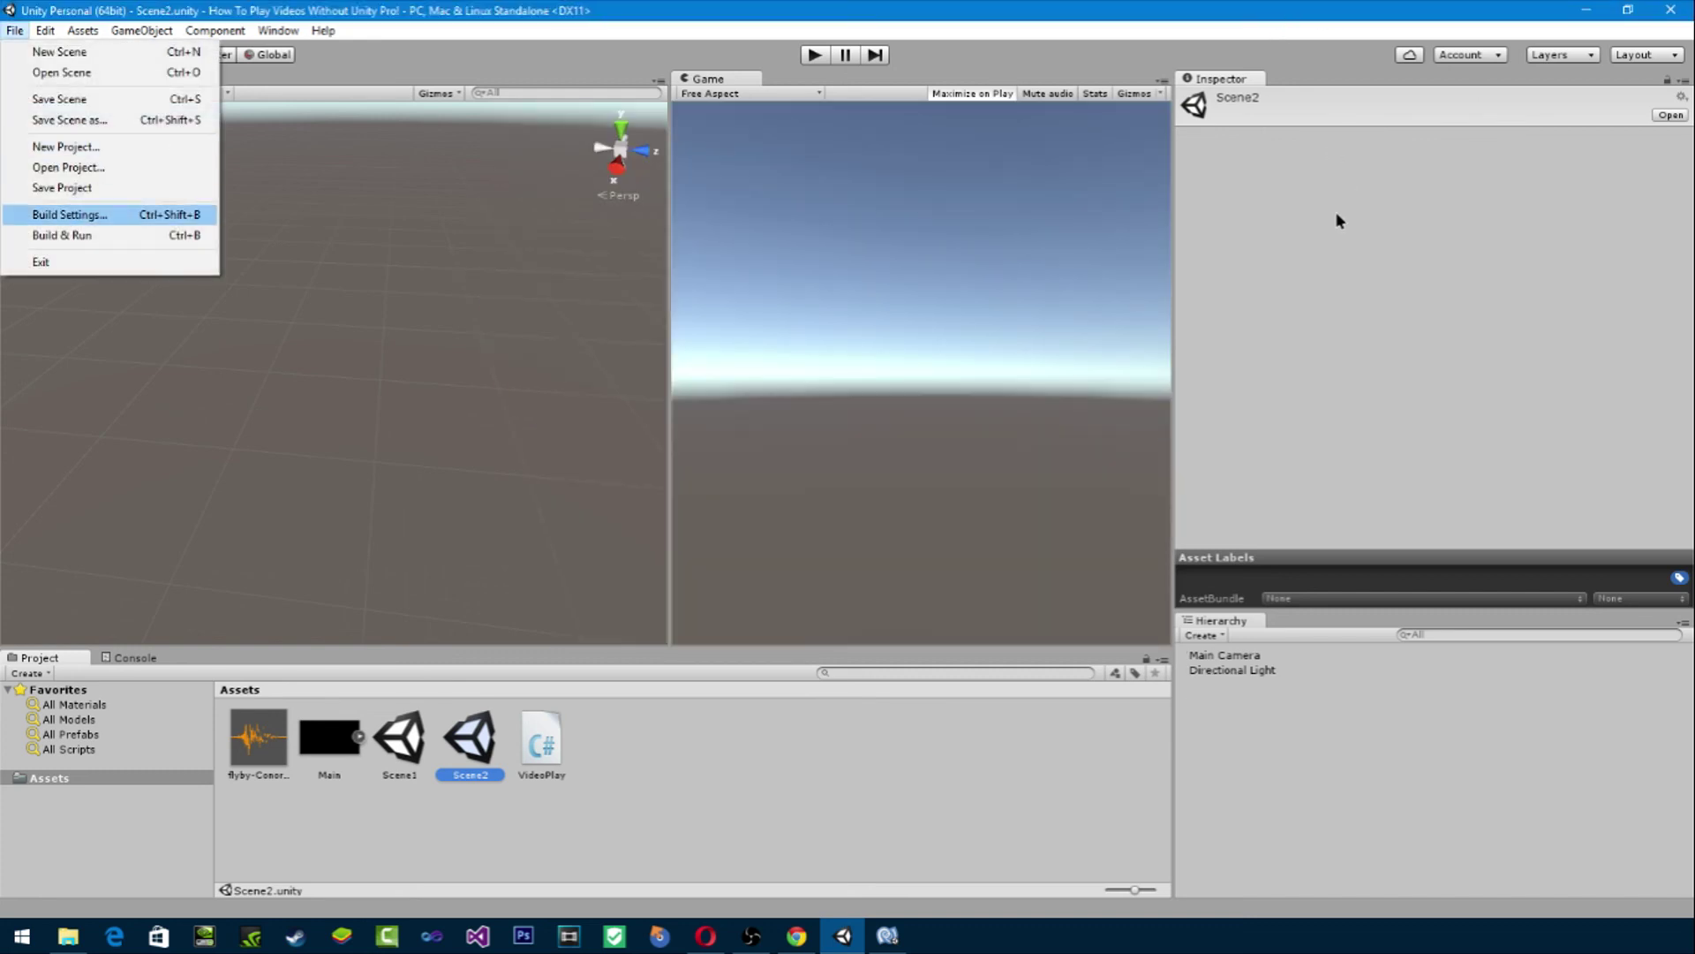
key("Up")
key("Down")
key("Return")
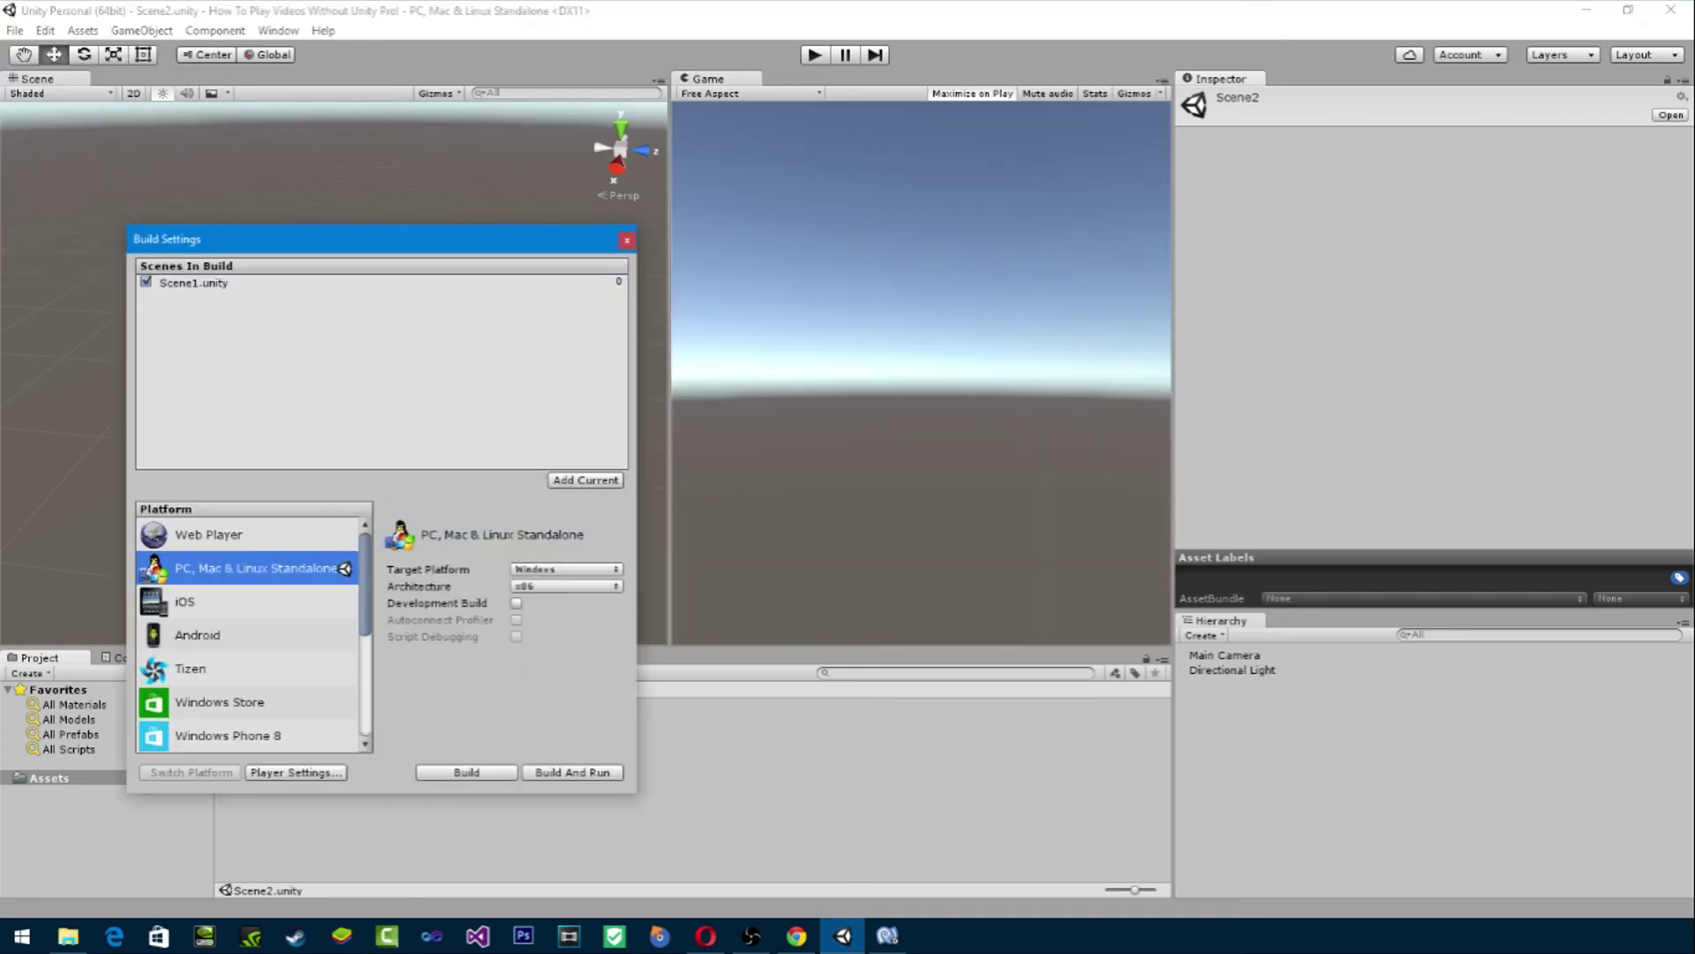
left_click(585, 480)
Step: Build and run the project as game.exe, replacing the existing file, and launch it windowed at 1024 x 768 with Fantastic quality
left_click(572, 772)
key("Return")
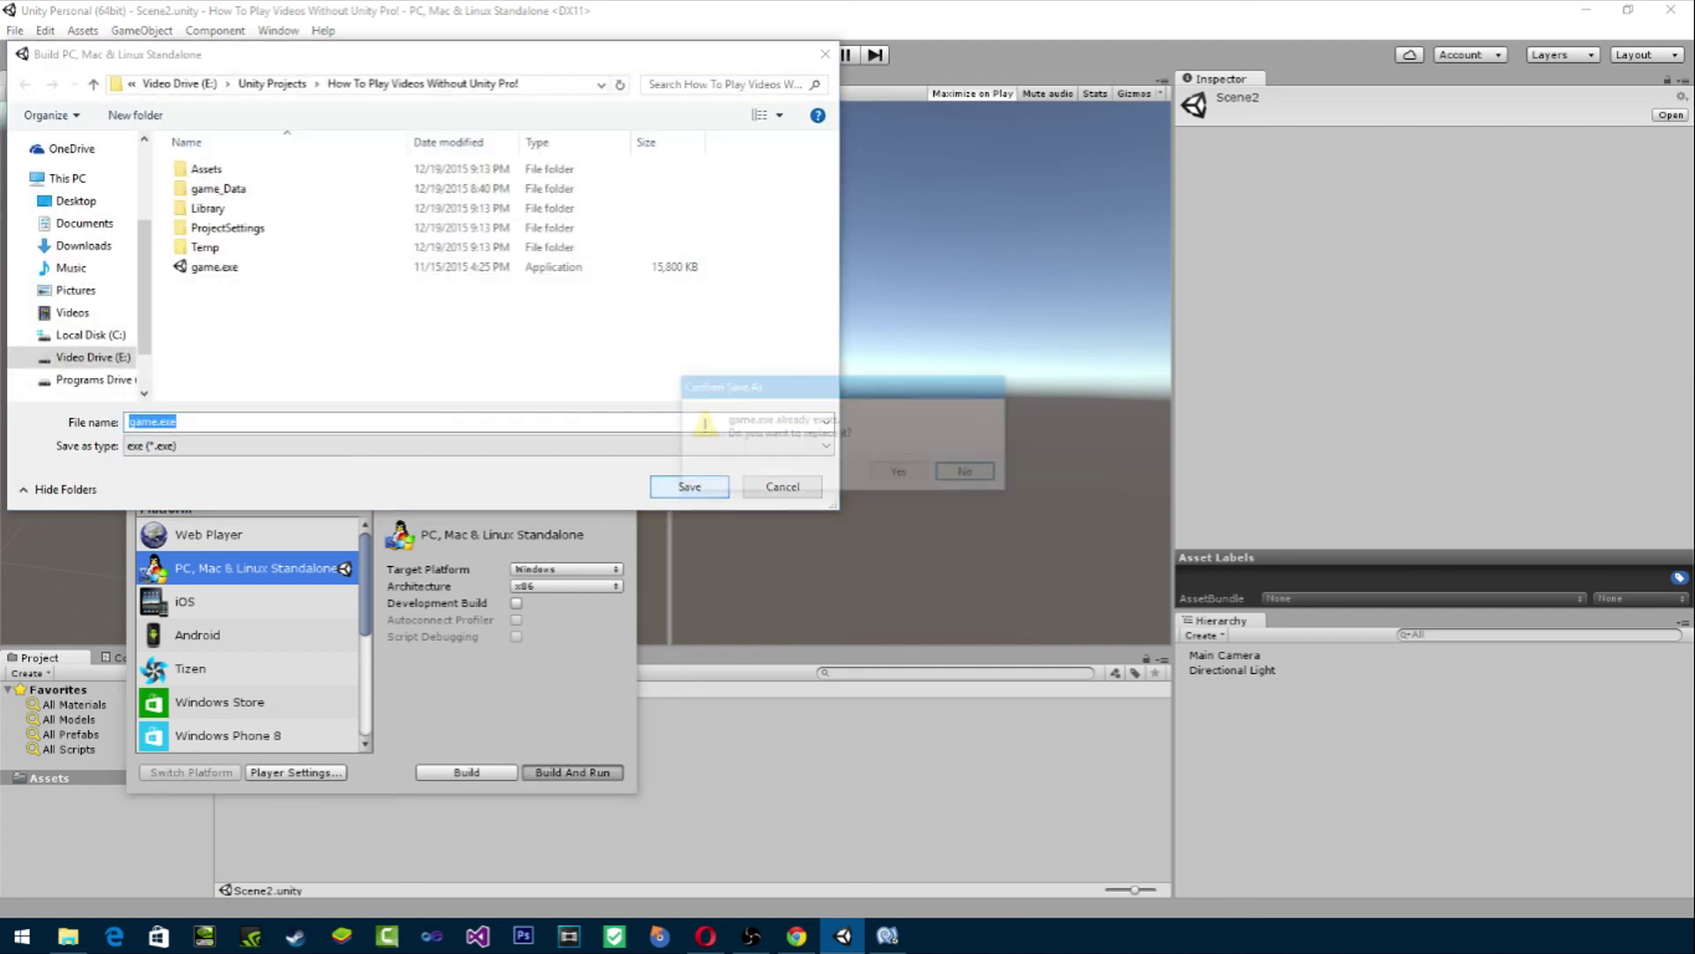
key("Left")
key("Return")
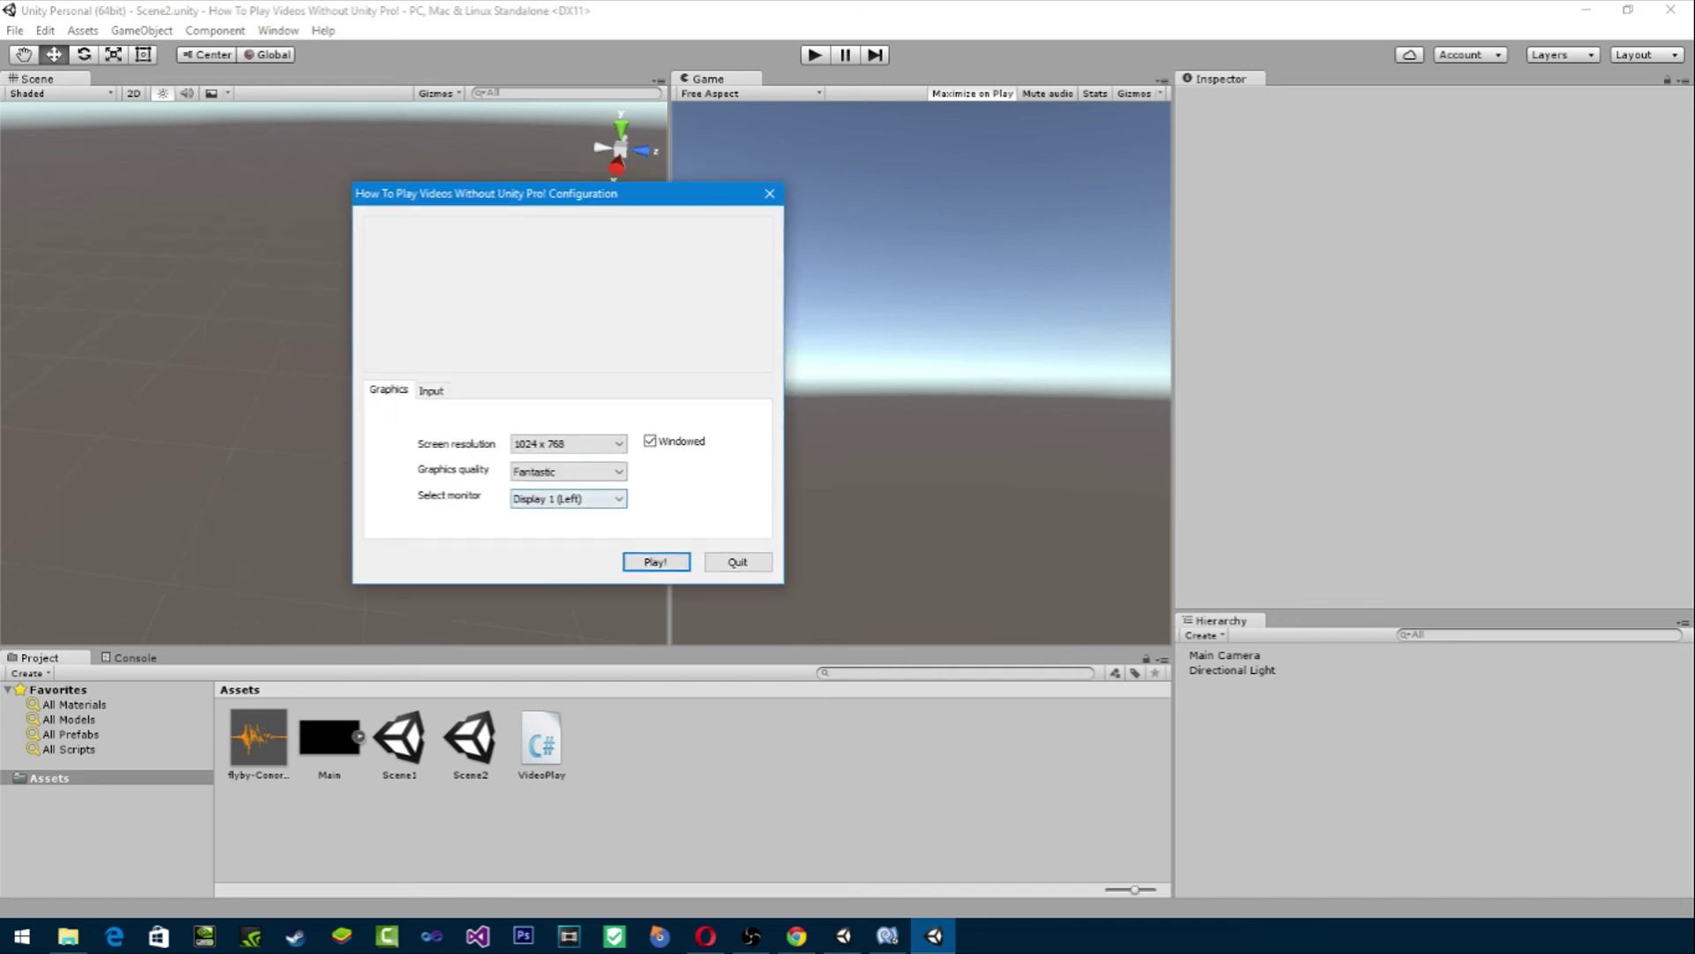
left_click(656, 561)
left_click(1623, 362)
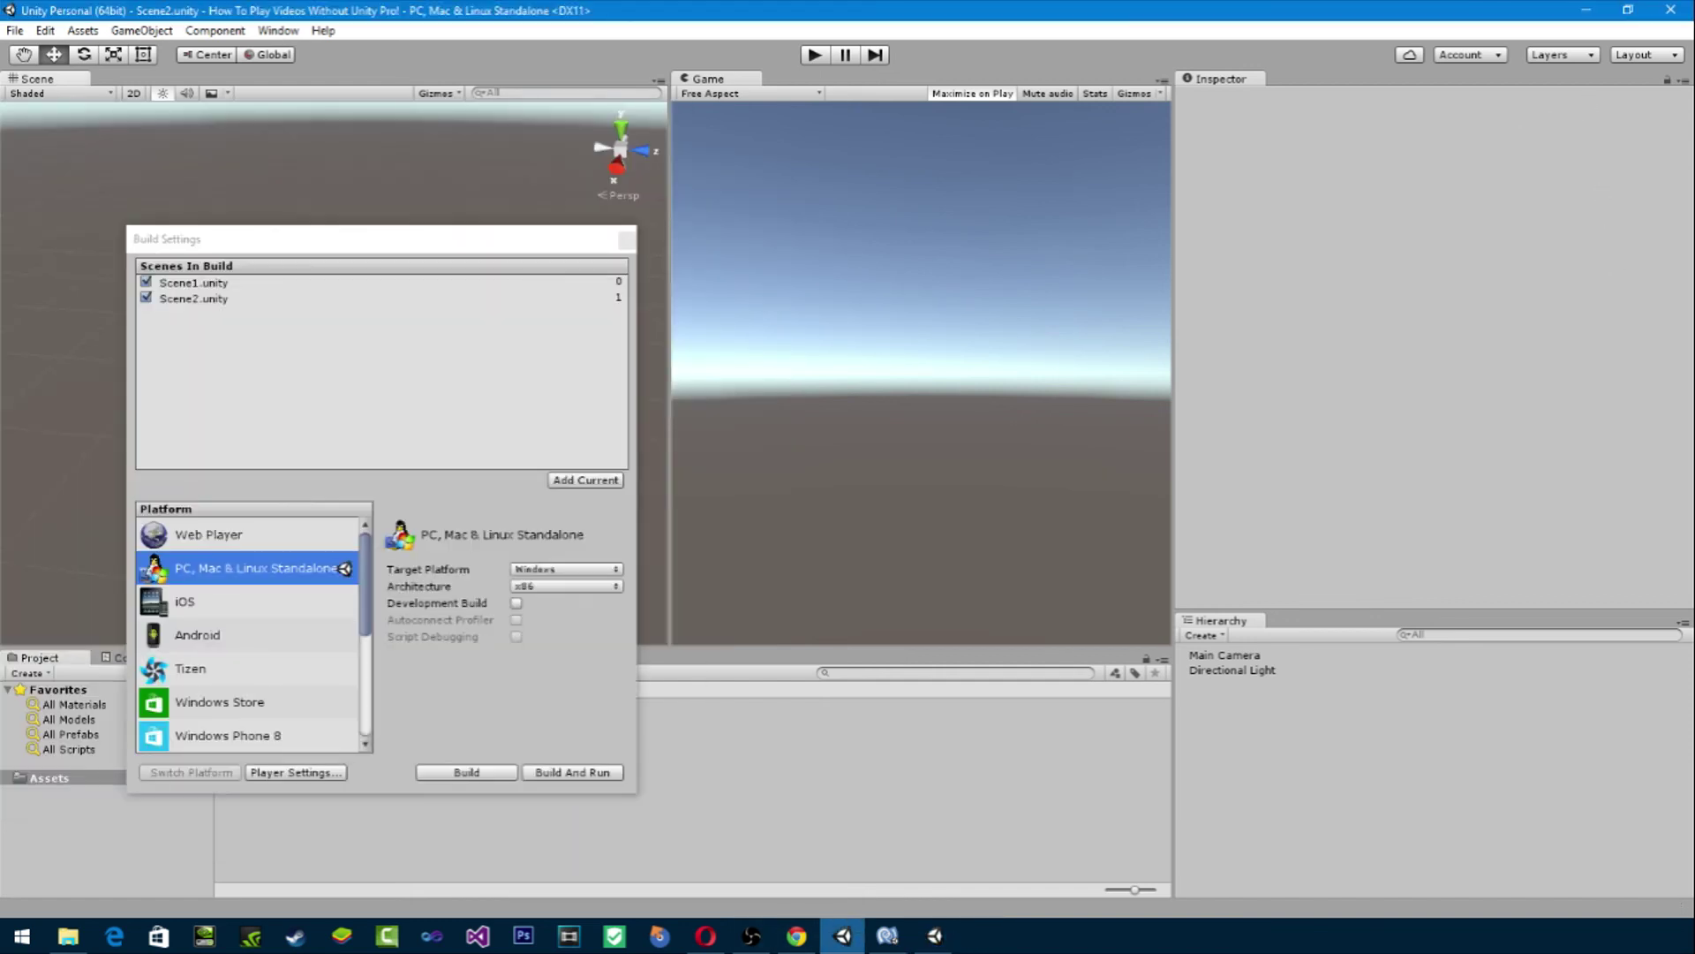
Step: Bring the running game's window into view to check the build, and close both the game and the build settings
left_click(934, 935)
left_click_drag(422, 113, 971, 119)
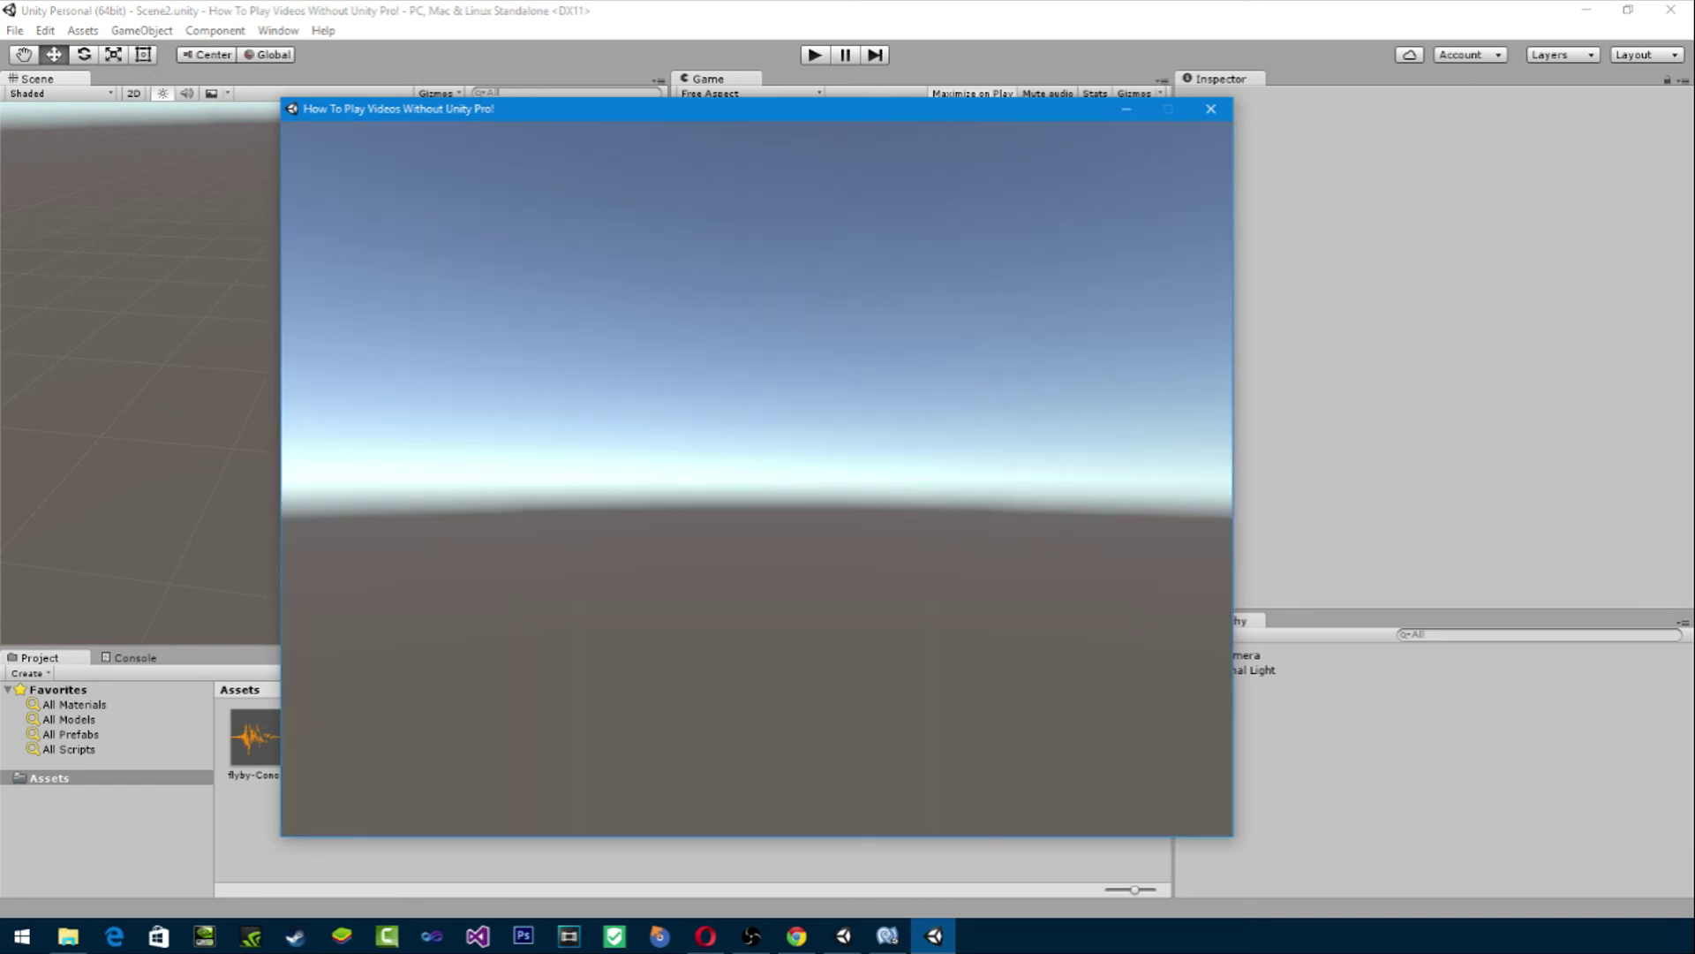
left_click_drag(1003, 109, 1052, 92)
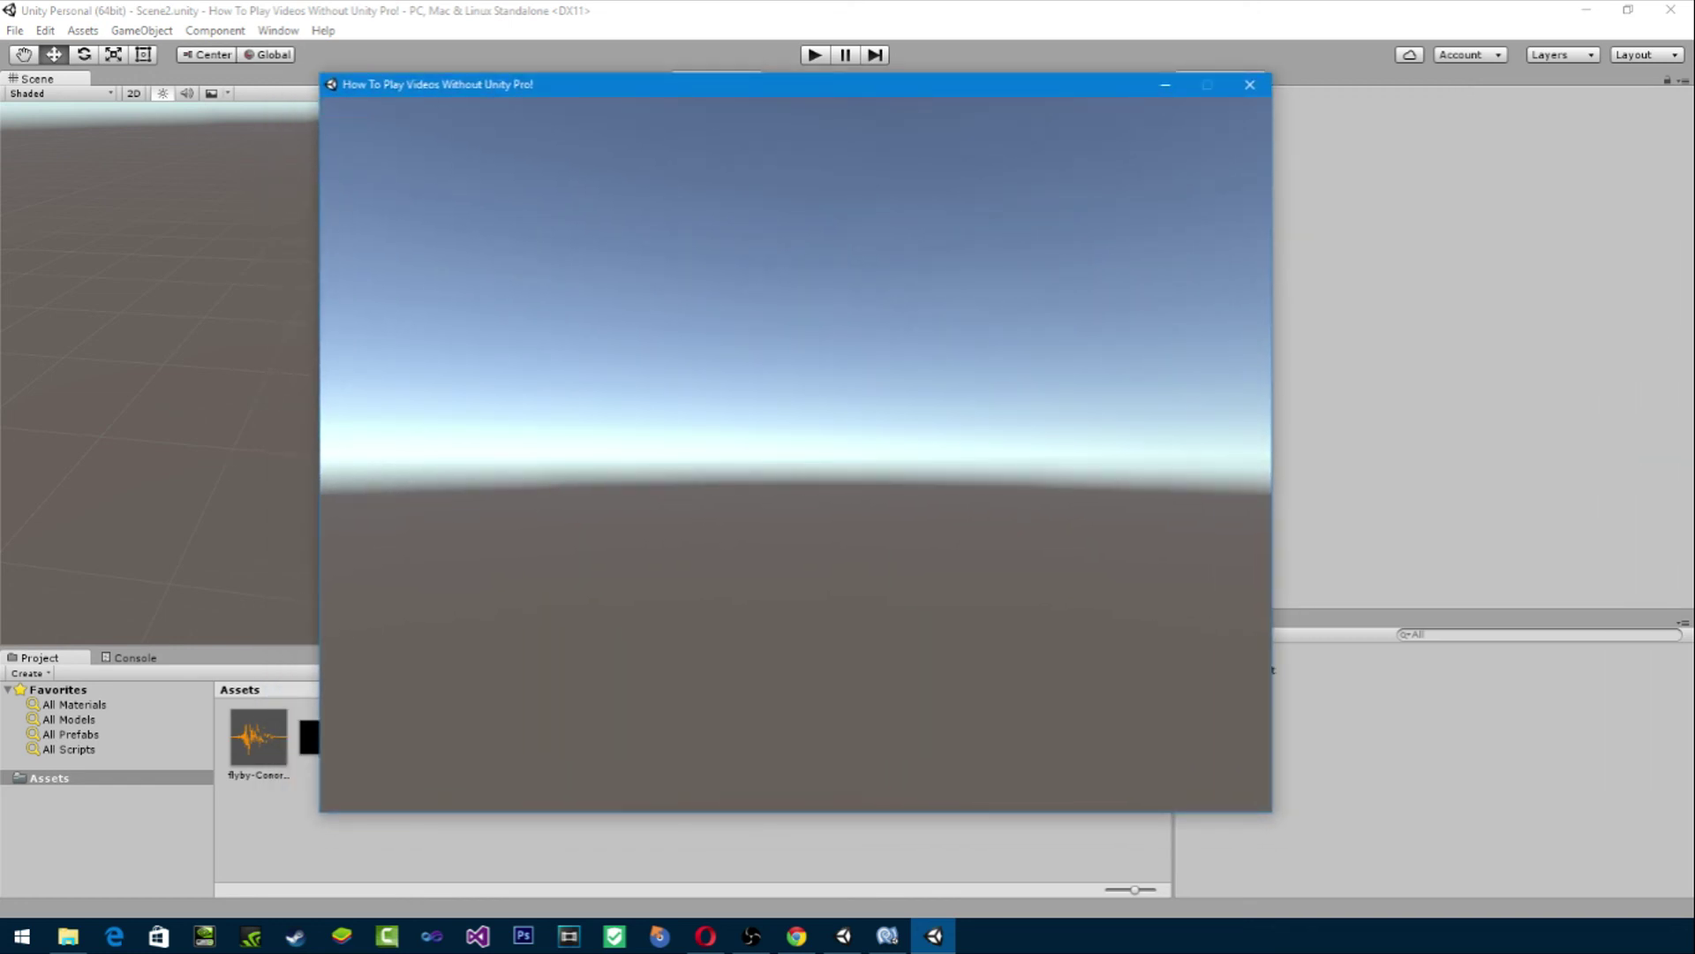
left_click(1250, 84)
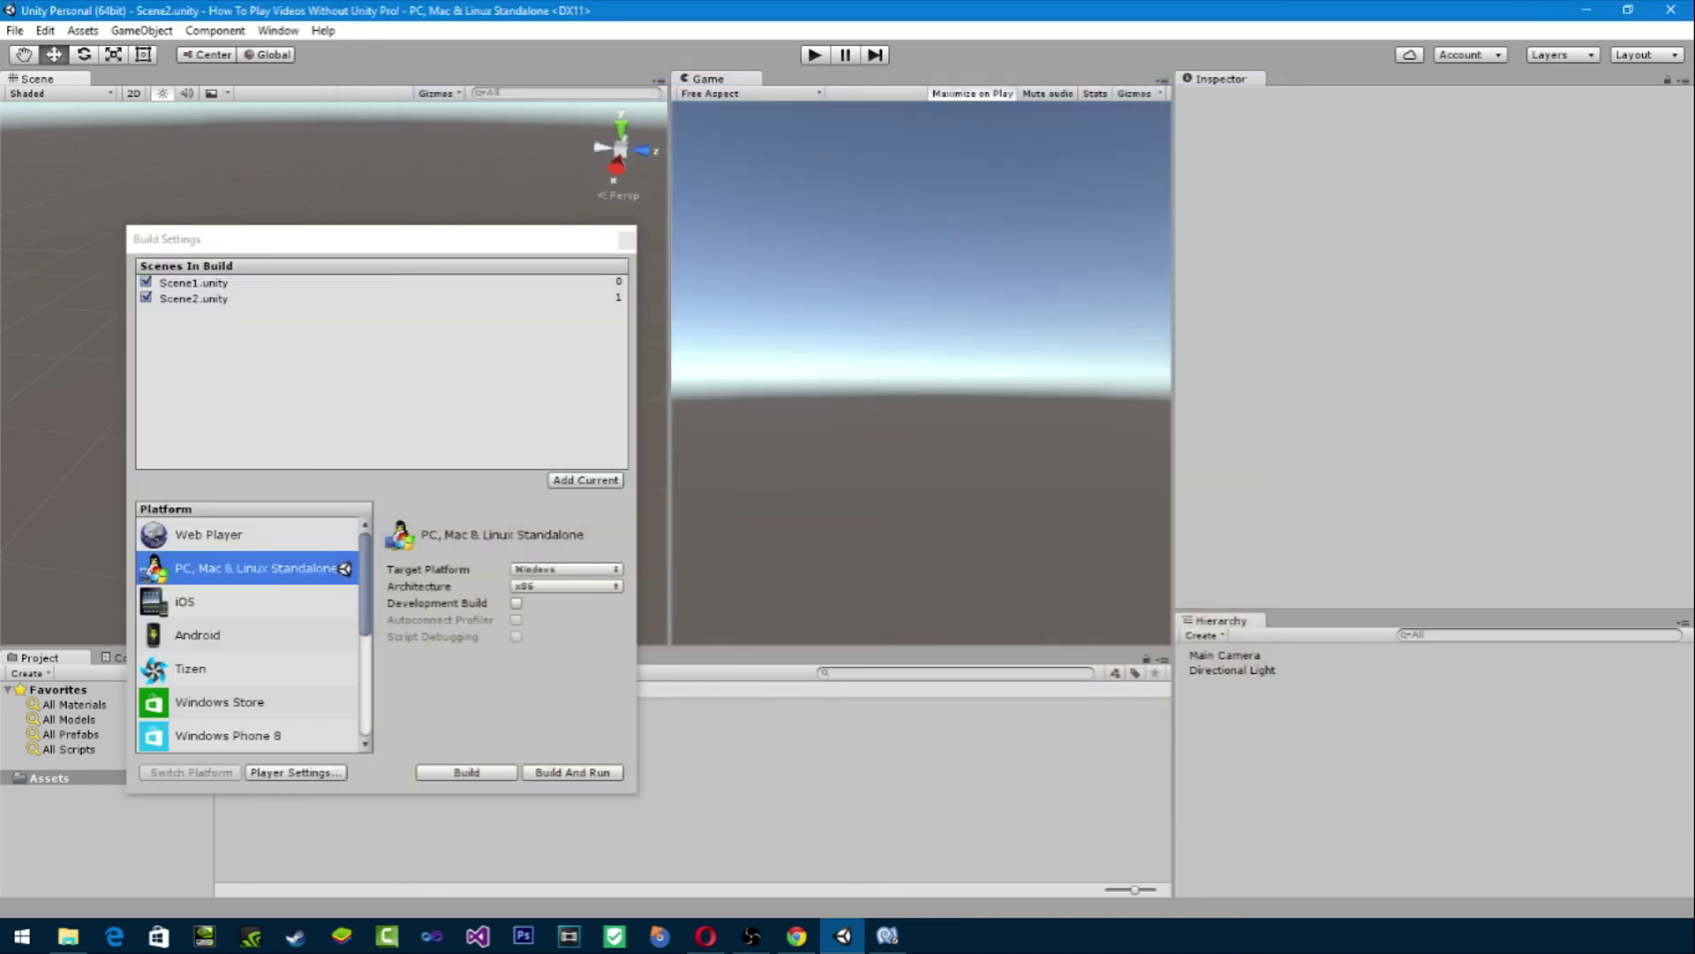
left_click(627, 240)
Step: Add an Audio Source to Scene2, with the flyby sound as its audio clip and Loop turned on
left_click(470, 742)
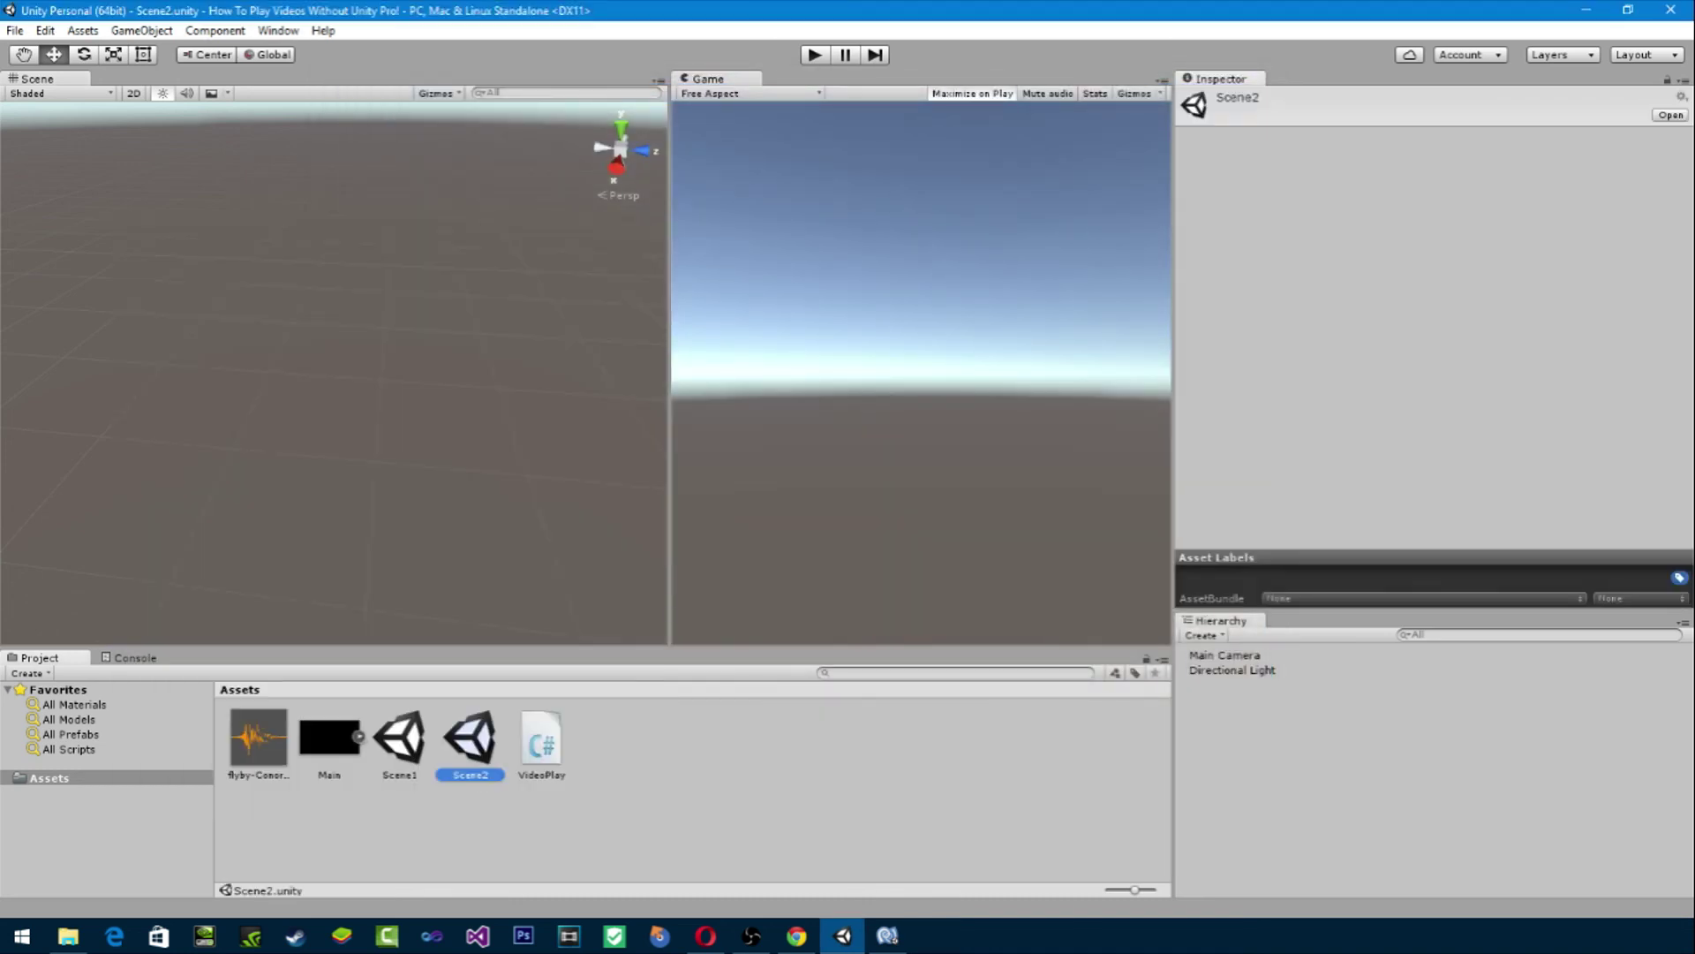
left_click(1204, 635)
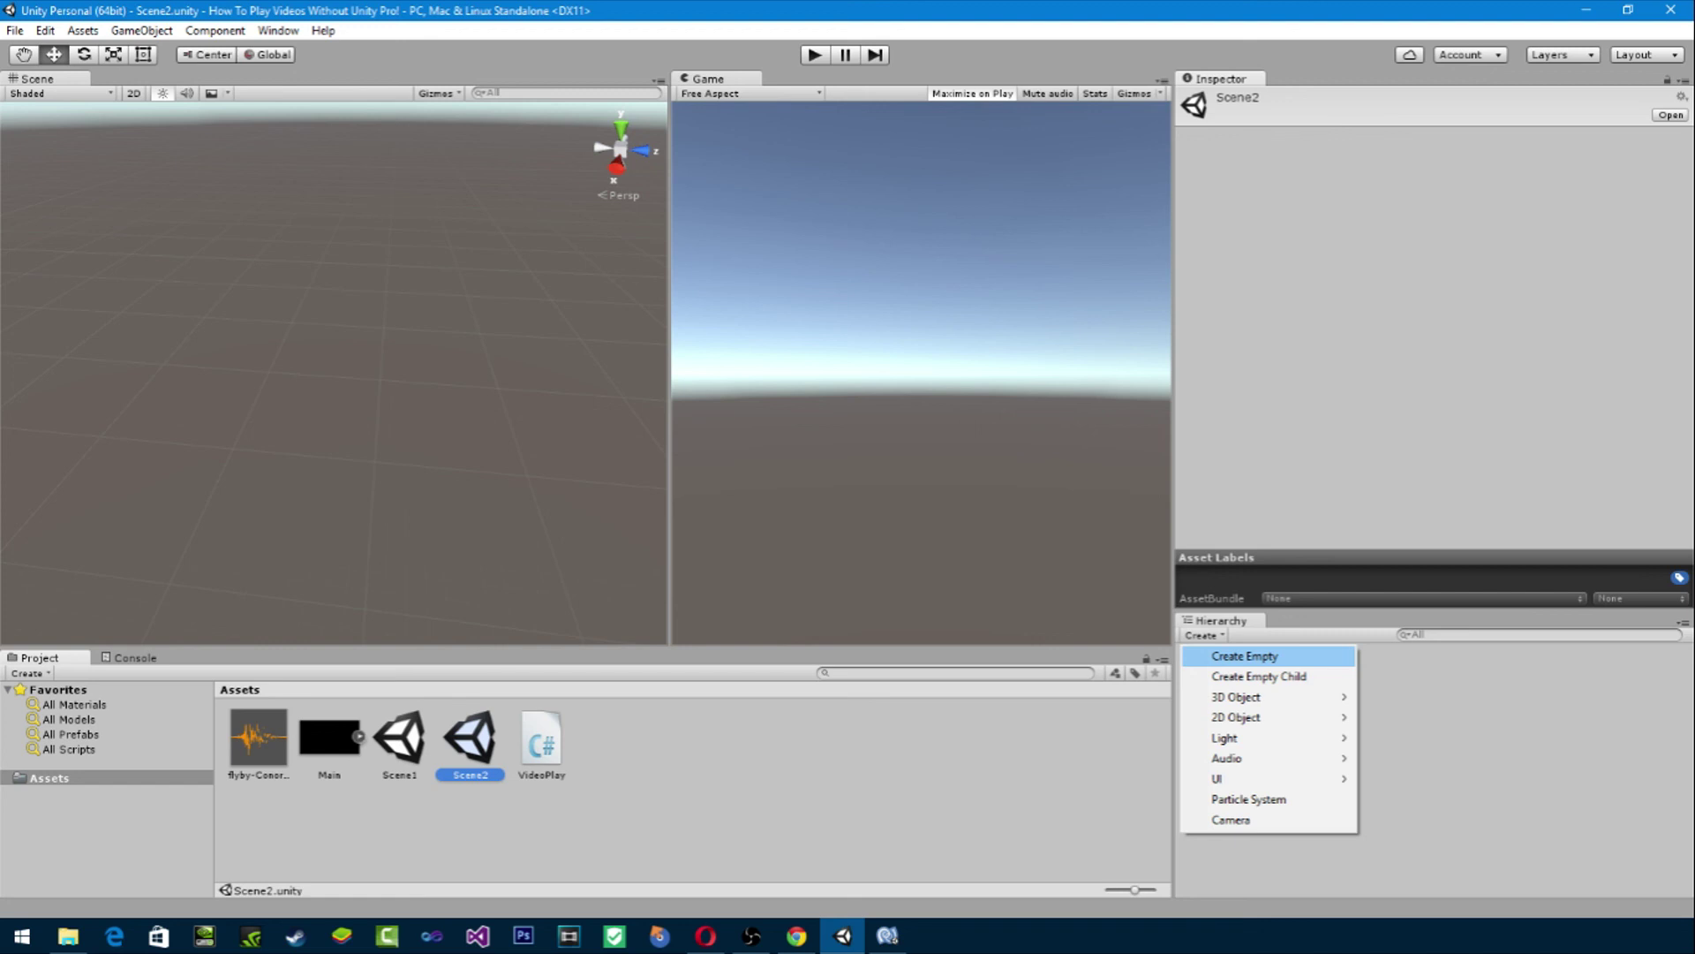
mouse_move(1253, 757)
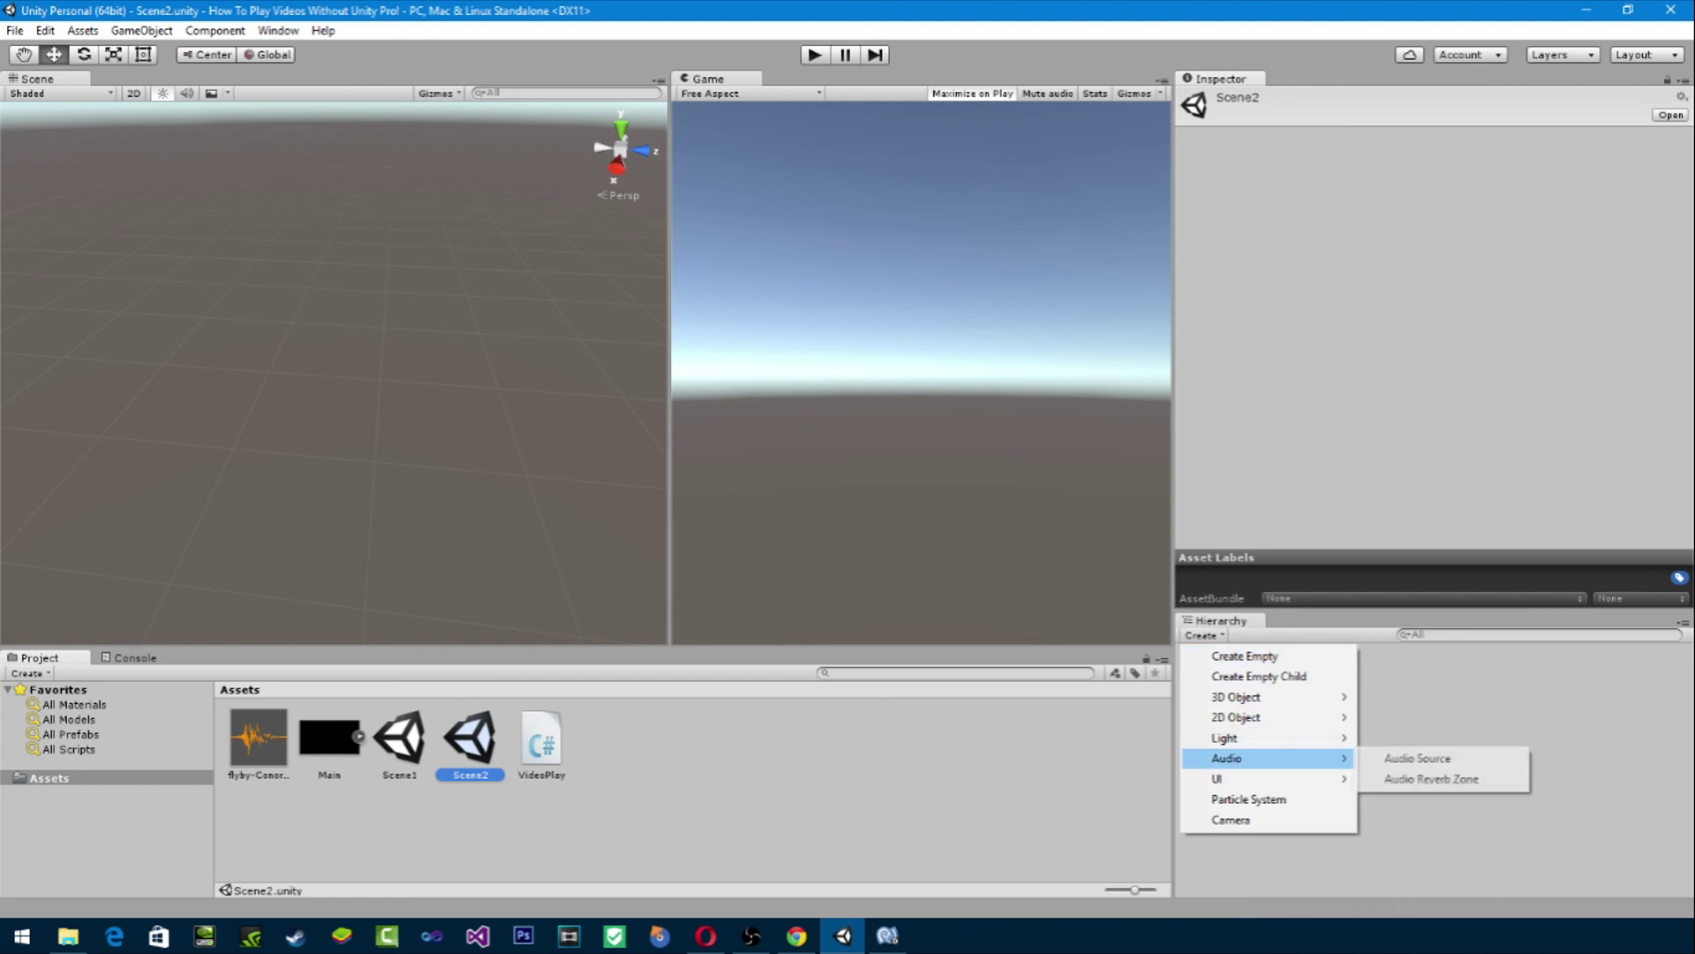
left_click(1417, 757)
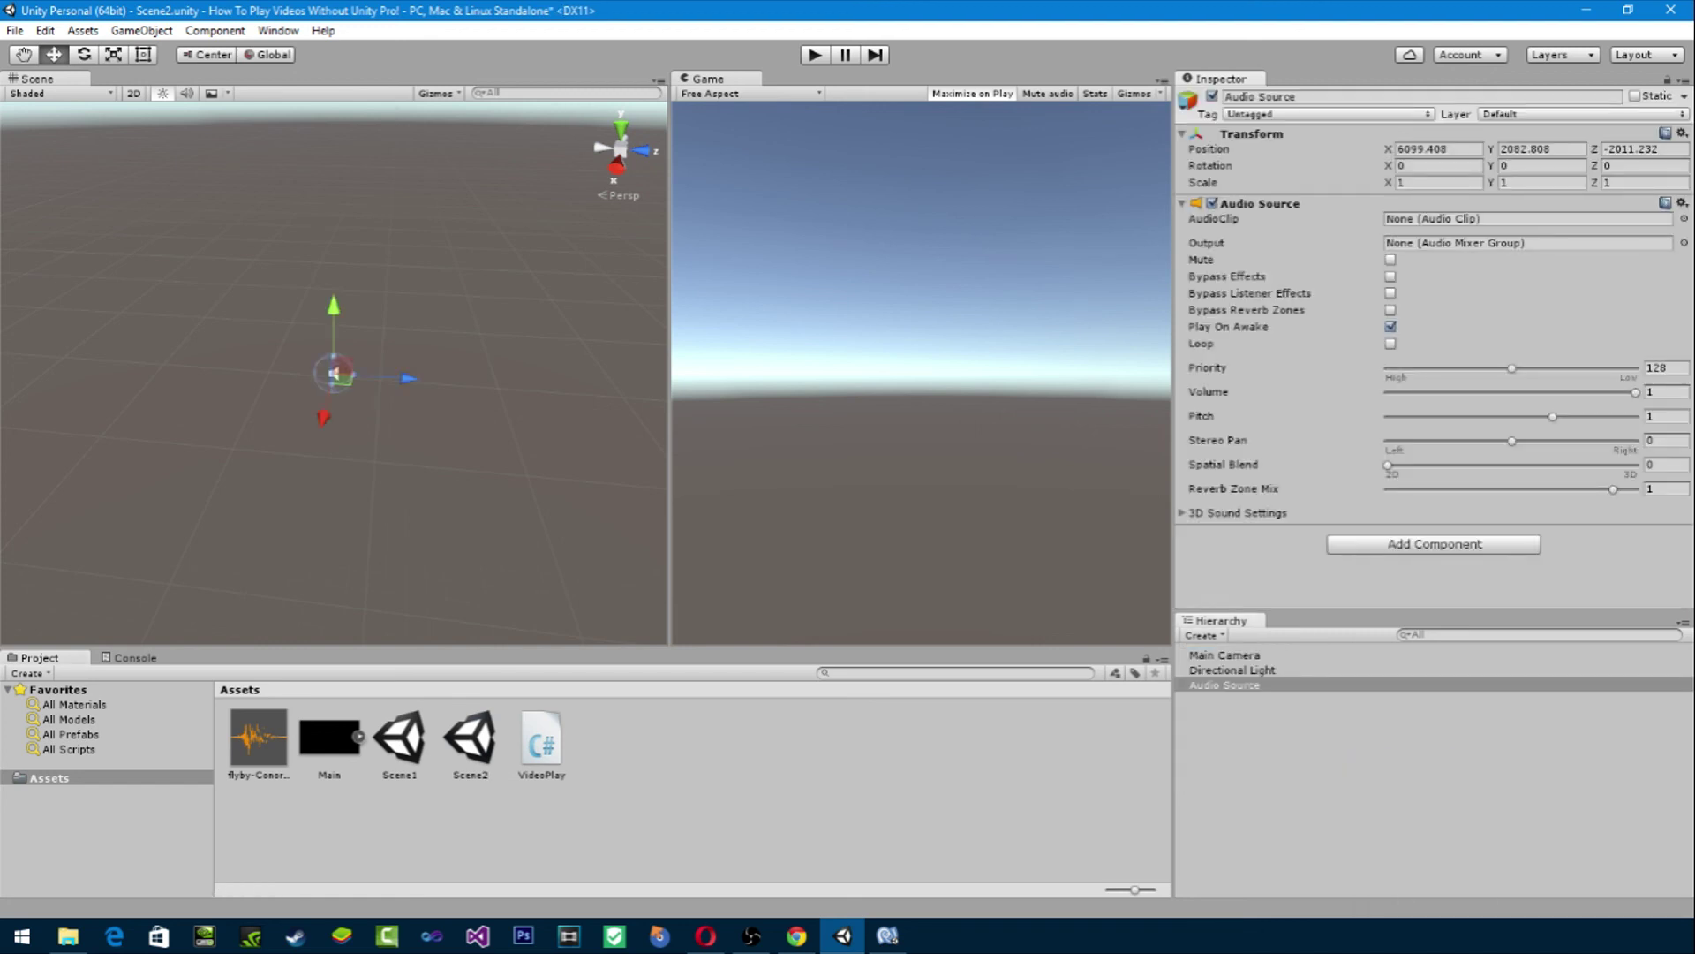
left_click_drag(257, 738, 1501, 219)
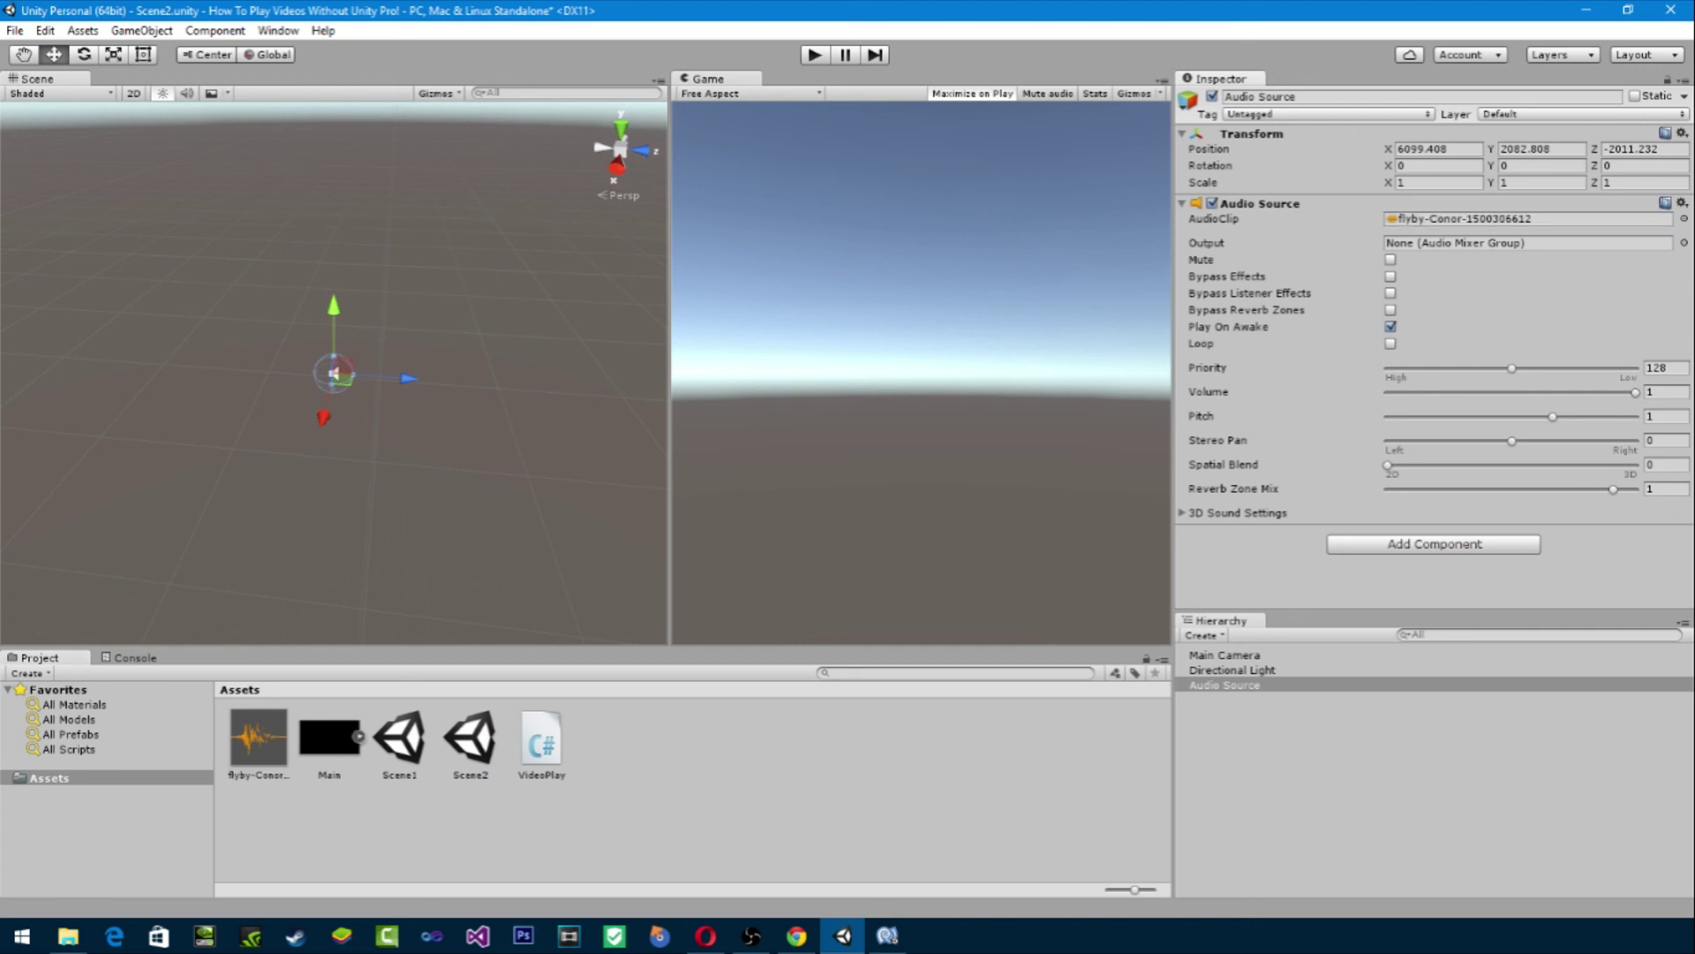
left_click(1391, 343)
Step: Build and run the standalone game to test the audio in Scene2, and close the game window
key("alt+f")
key("Down")
key("Down")
key("Down")
key("Down")
key("Down")
key("Down")
key("Down")
key("Down")
key("Return")
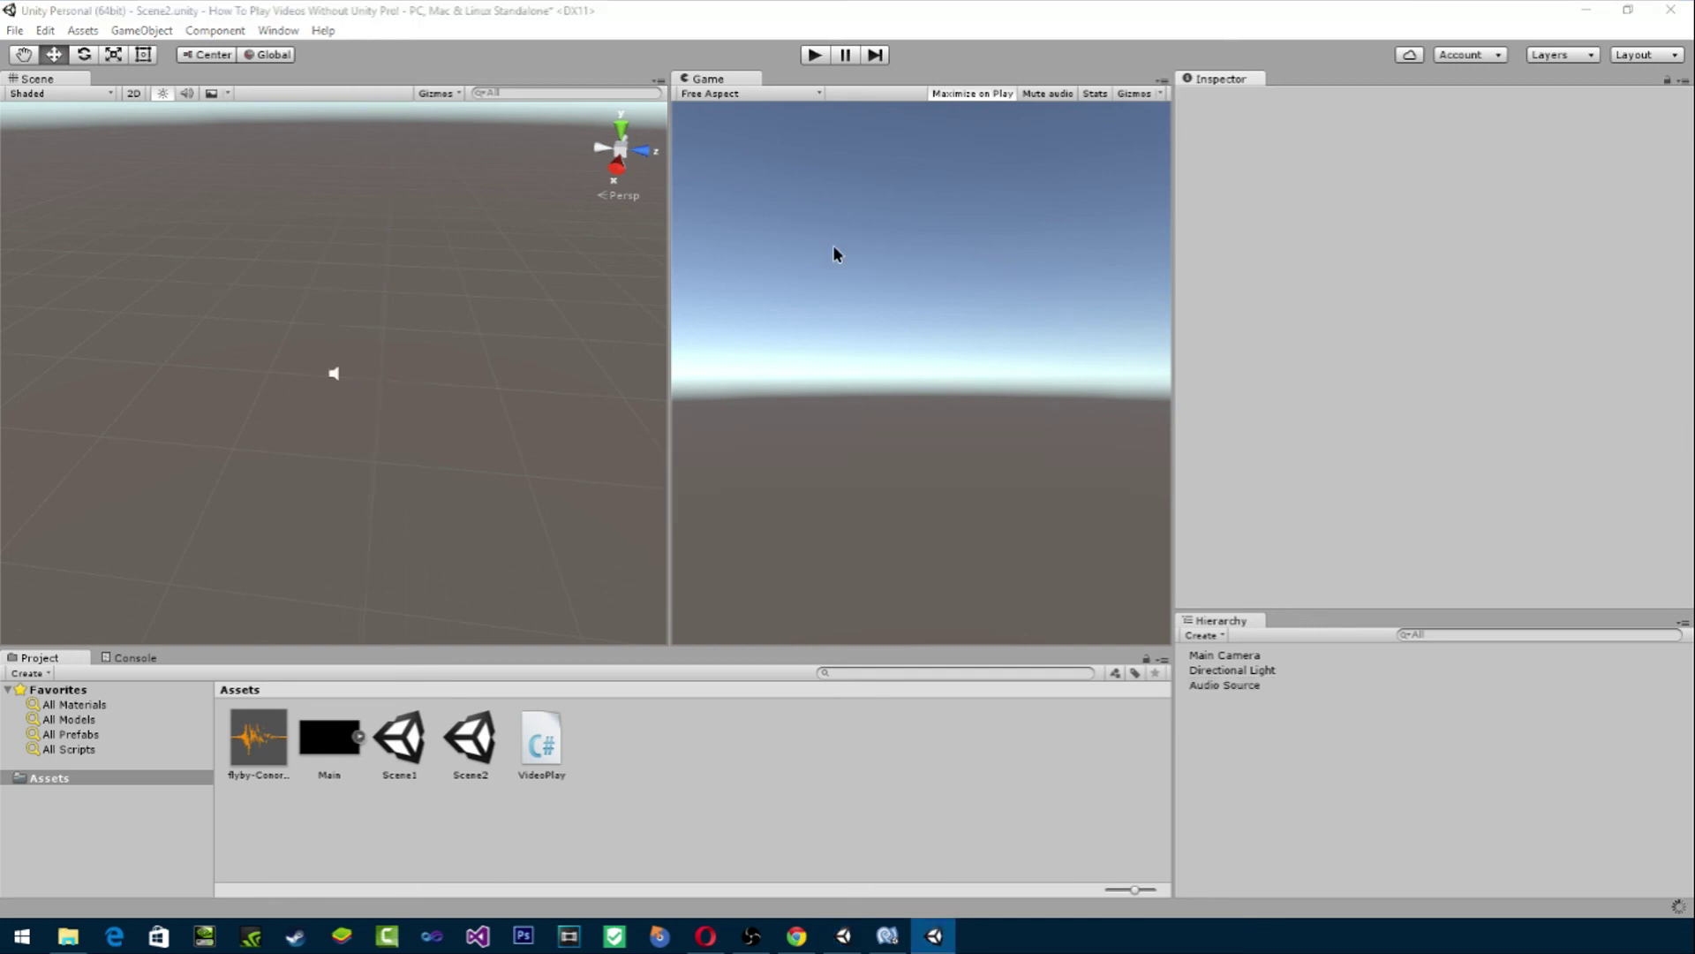
key("Return")
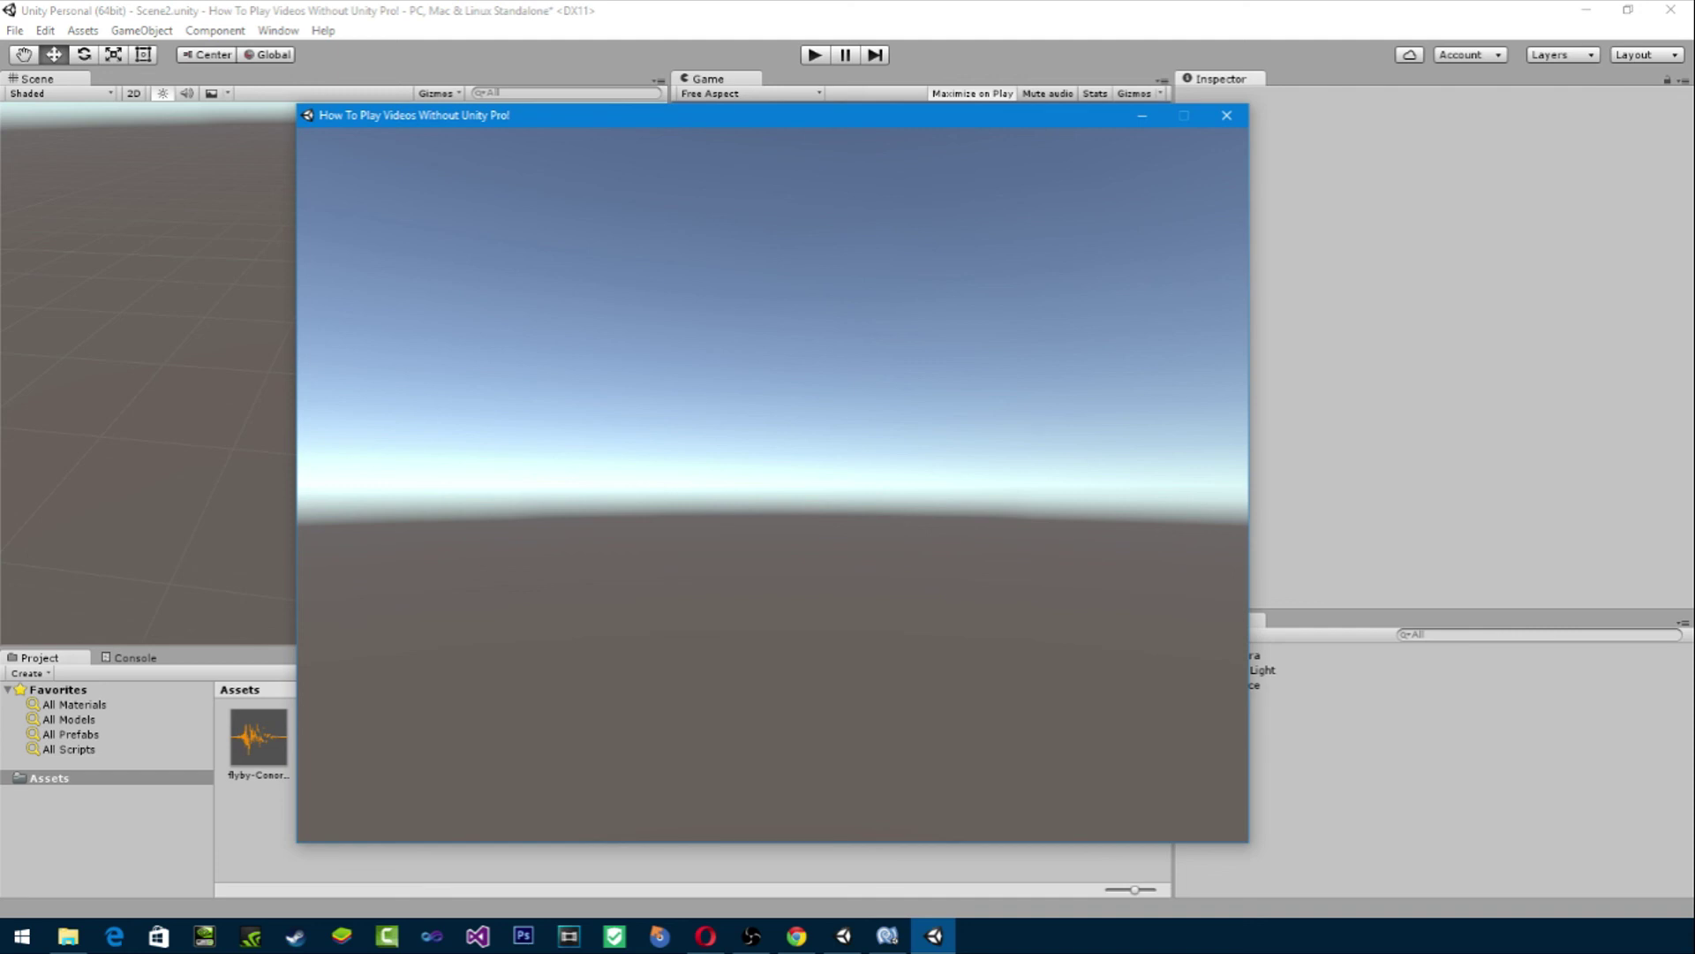
left_click(1226, 115)
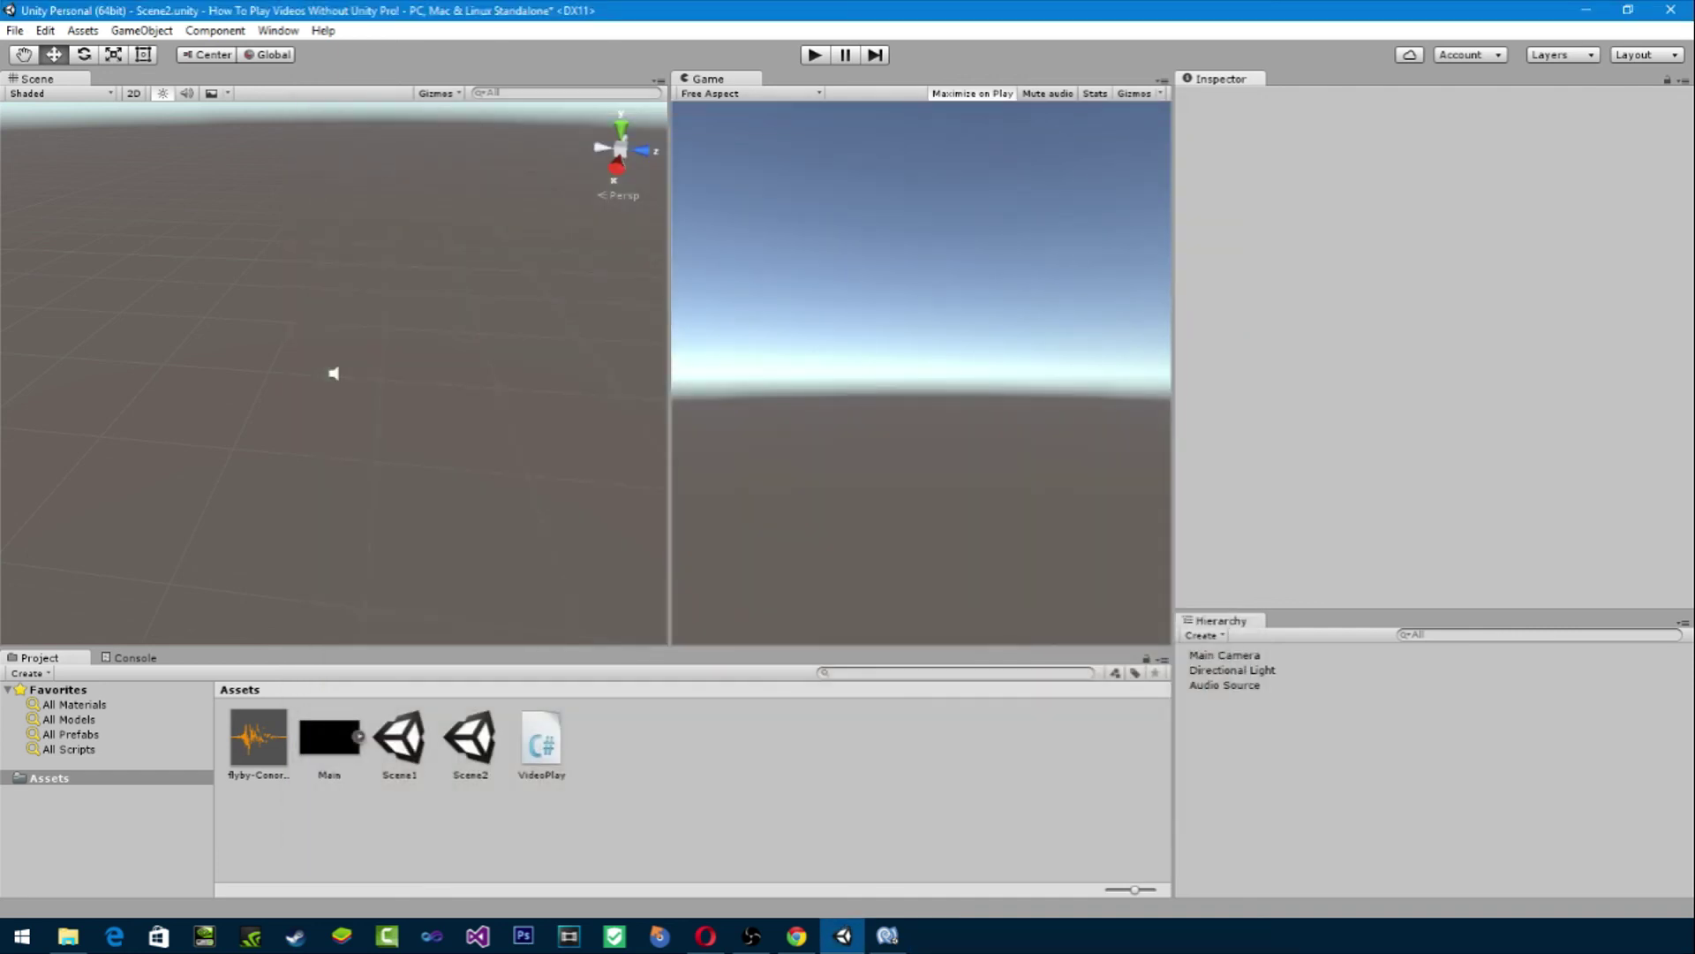